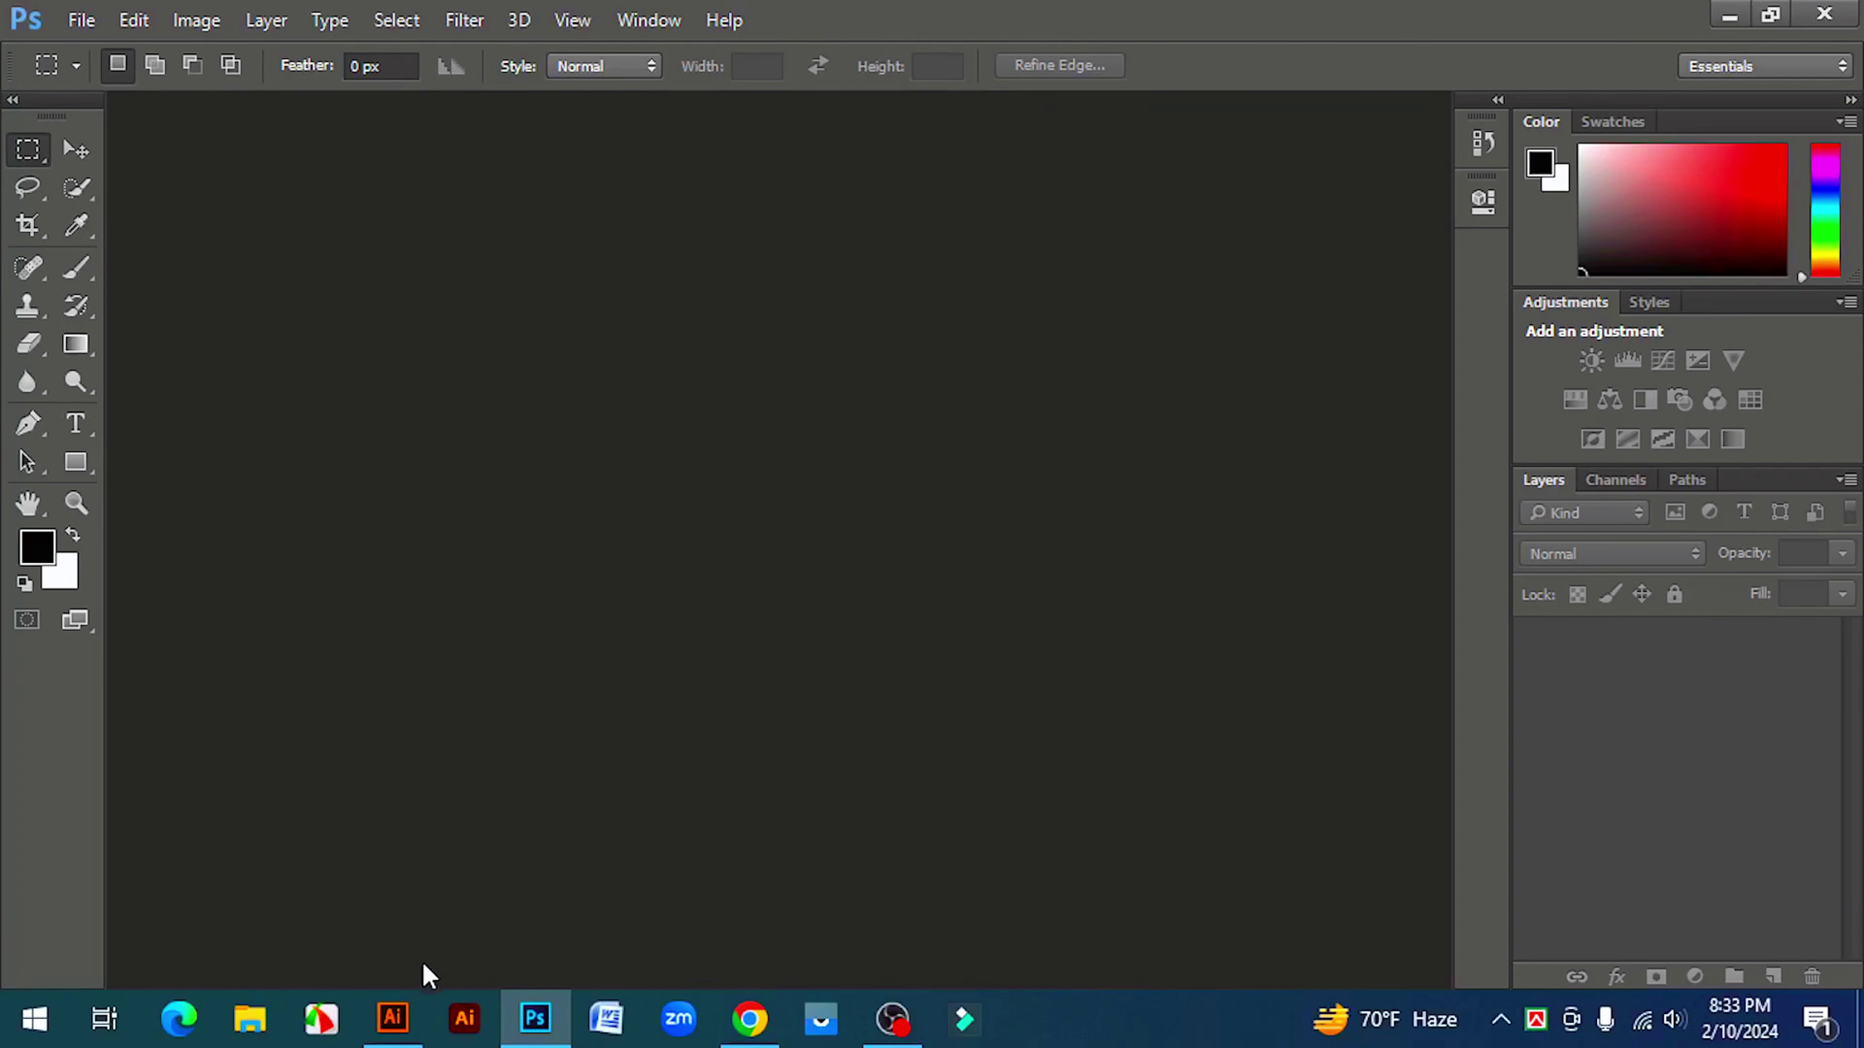
- Switch to Illustrator and unlock the black background behind the summer design
left_click(391, 1020)
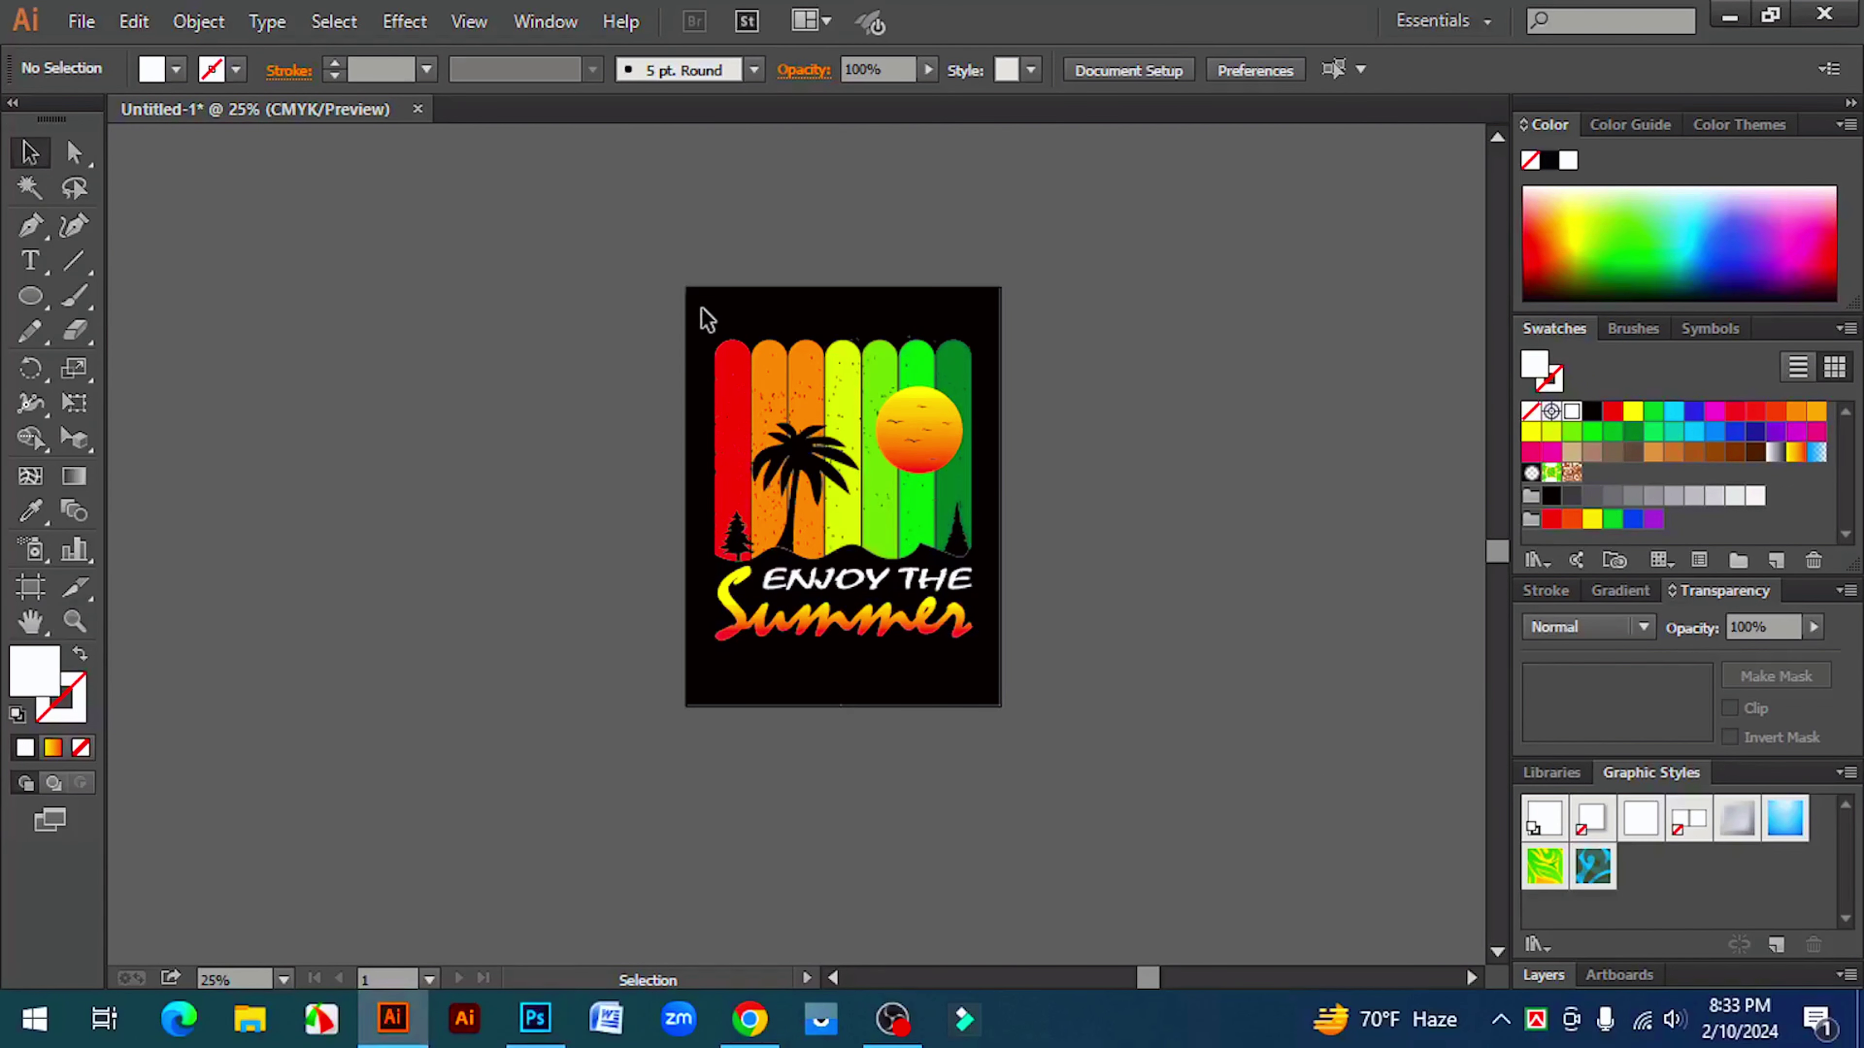
left_click_drag(673, 345, 1121, 777)
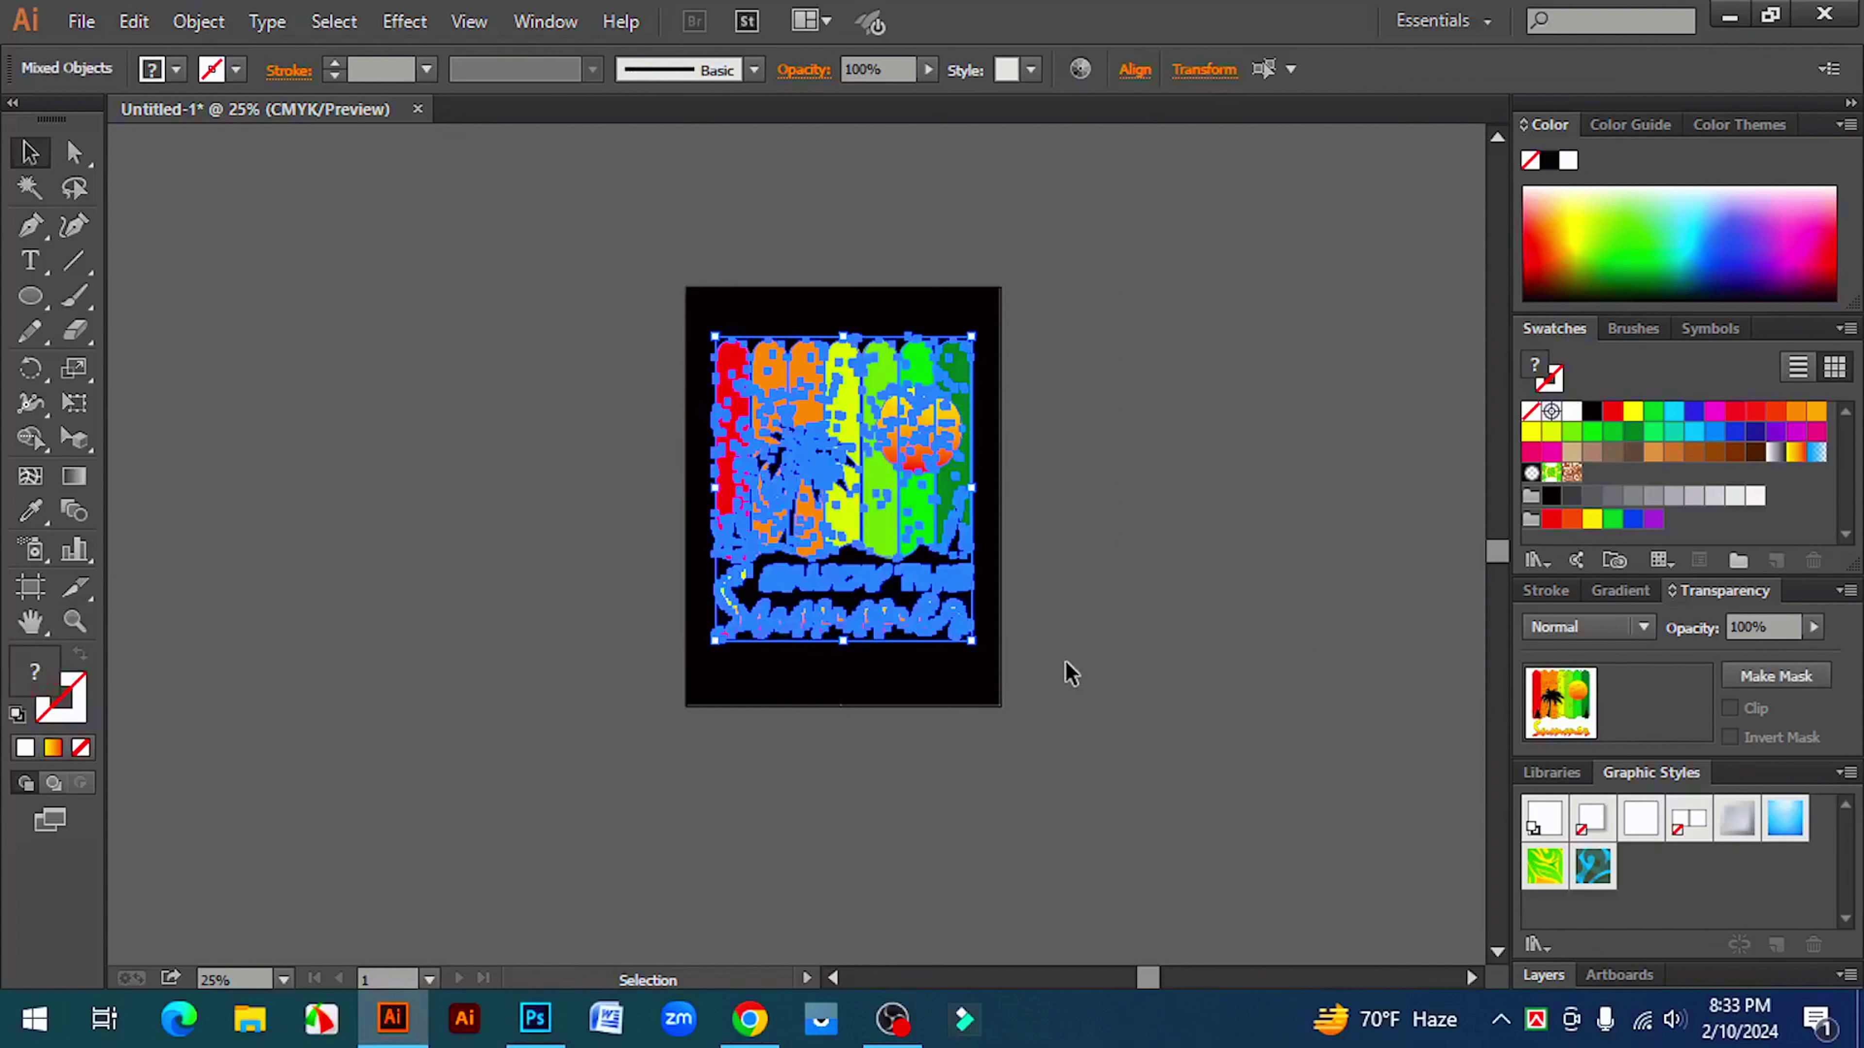
left_click(1280, 728)
key("ctrl+alt+2")
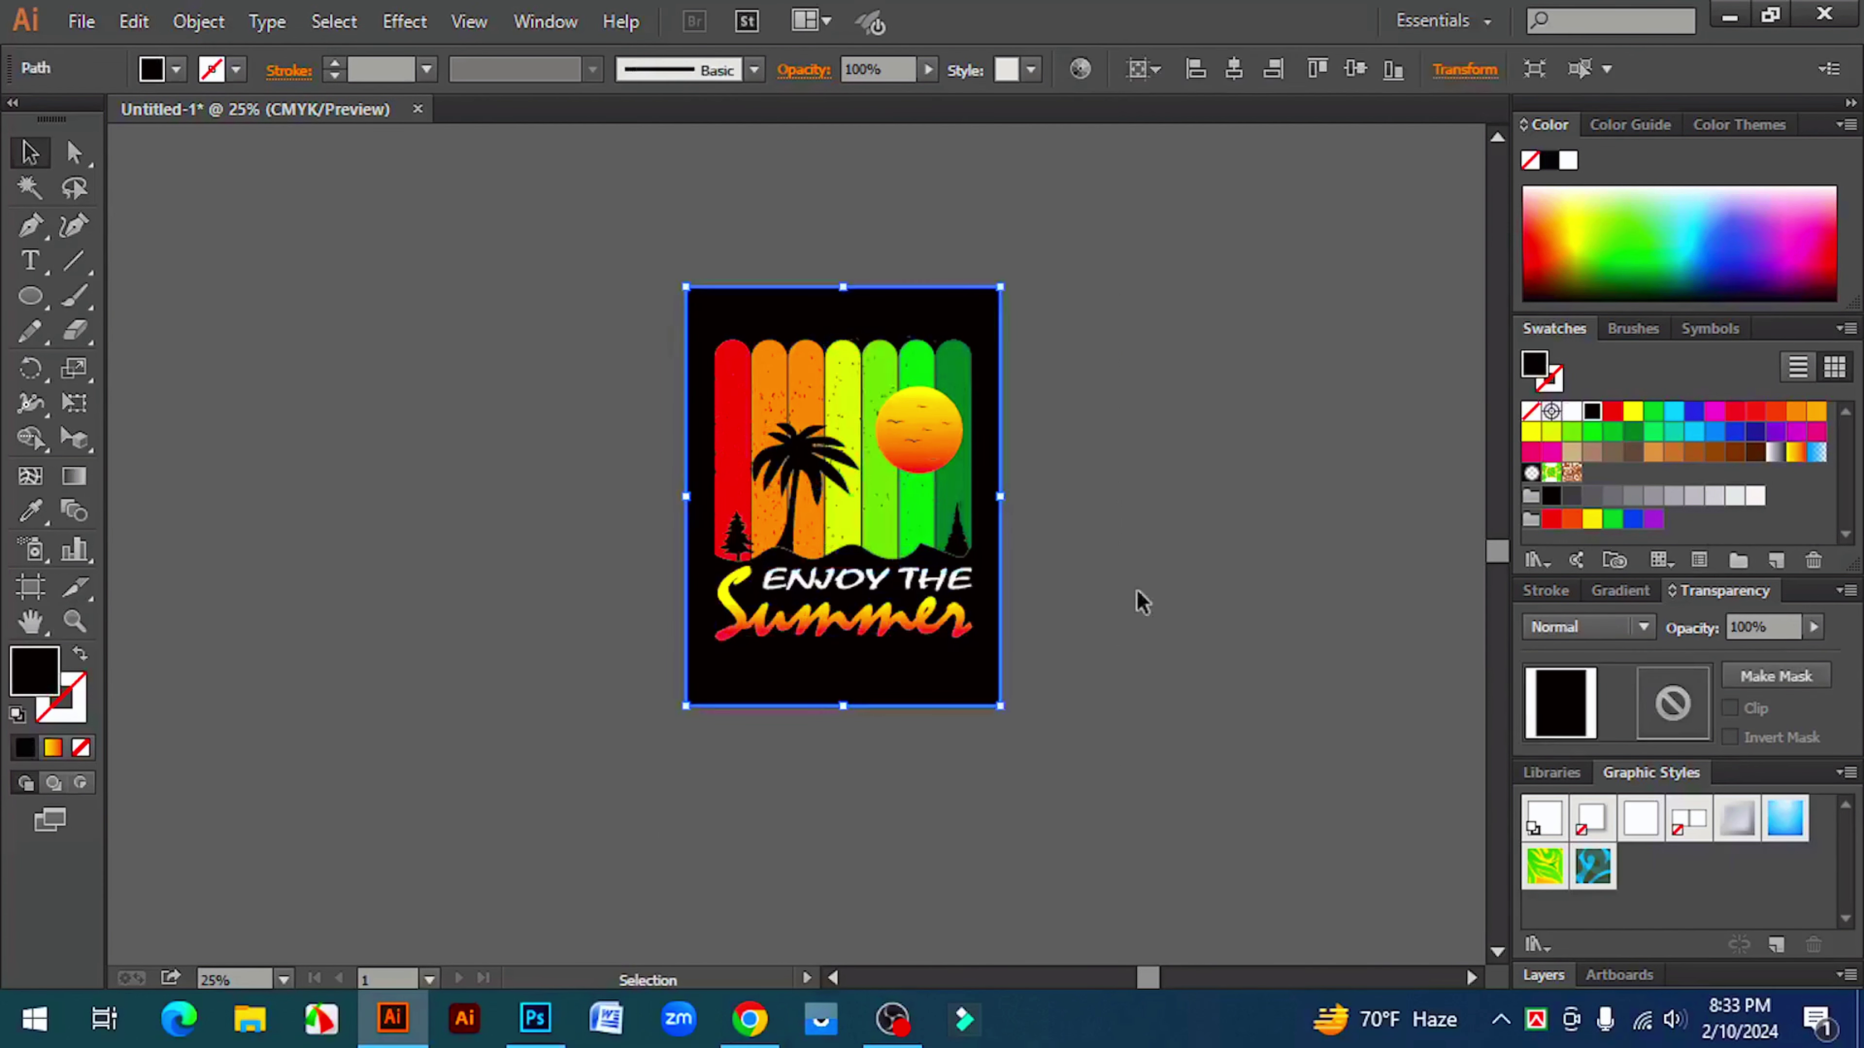
- Move the whole summer design, including its black background, off the artboard to the left of it
left_click(1126, 547)
left_click_drag(1081, 724, 638, 213)
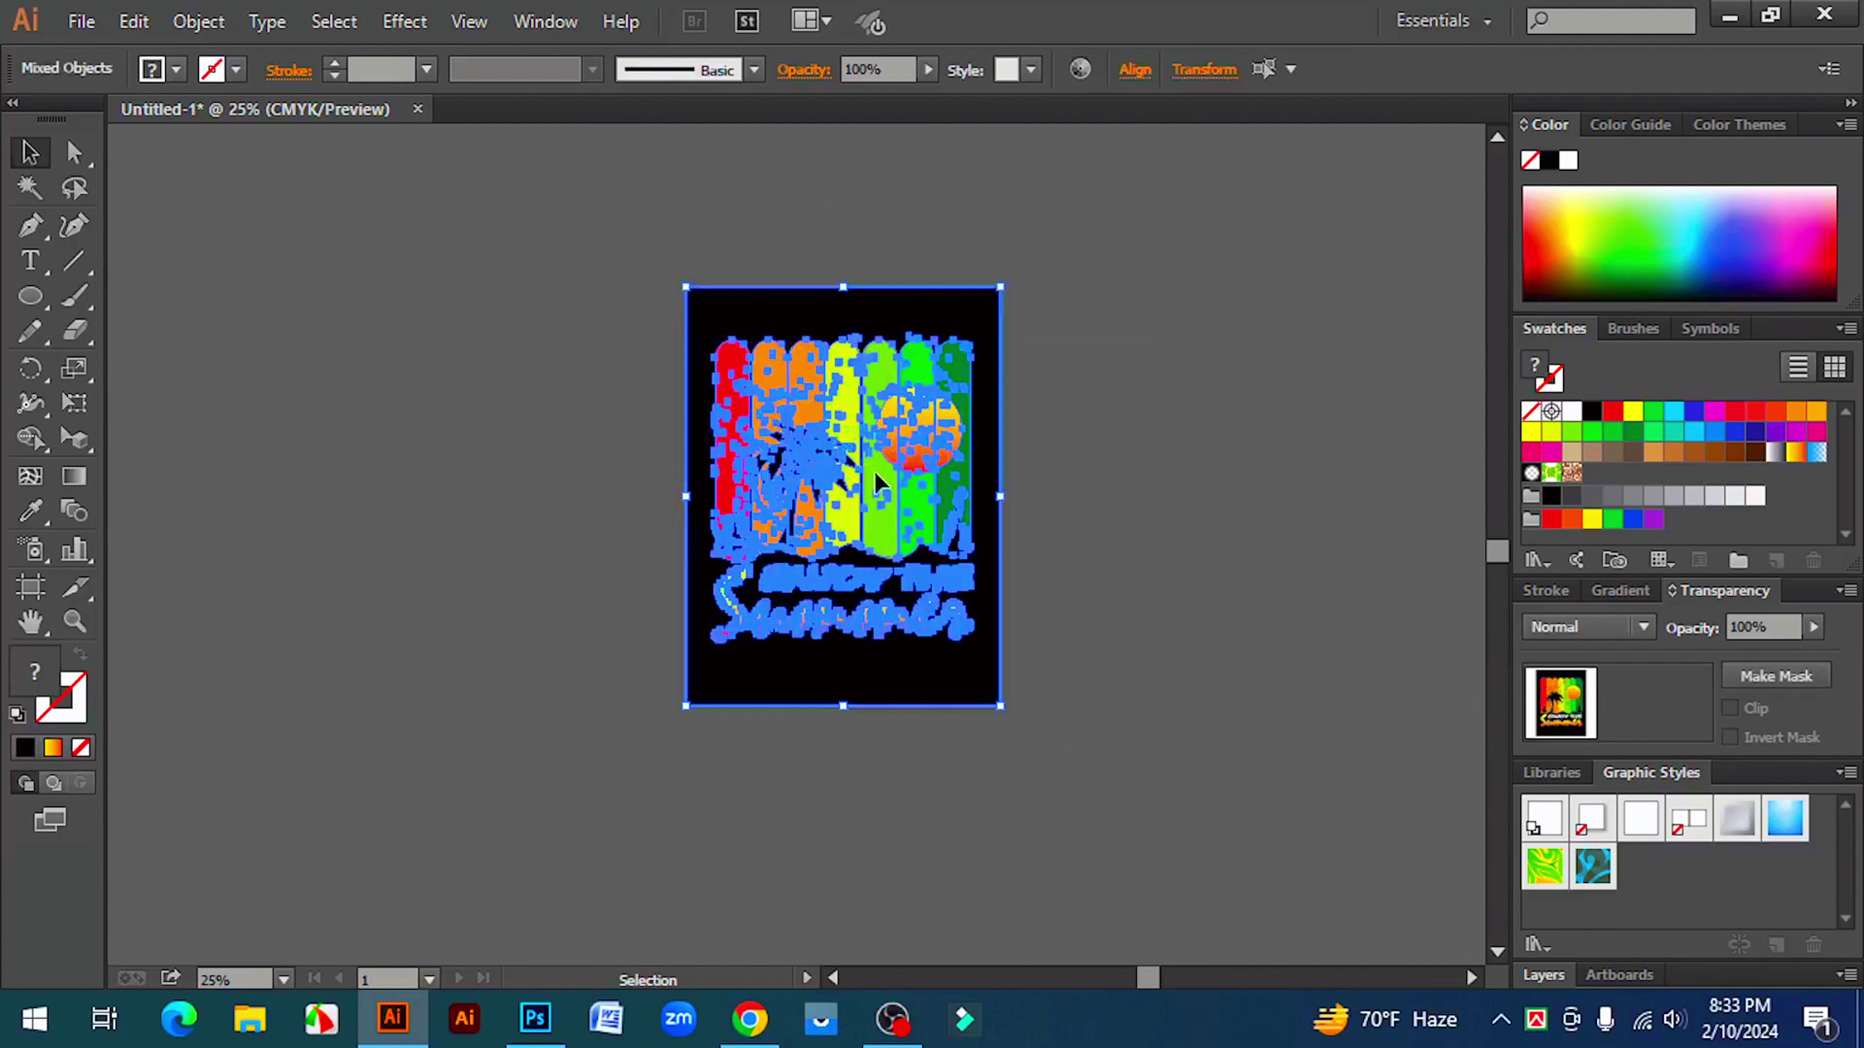
left_click_drag(879, 483, 386, 455)
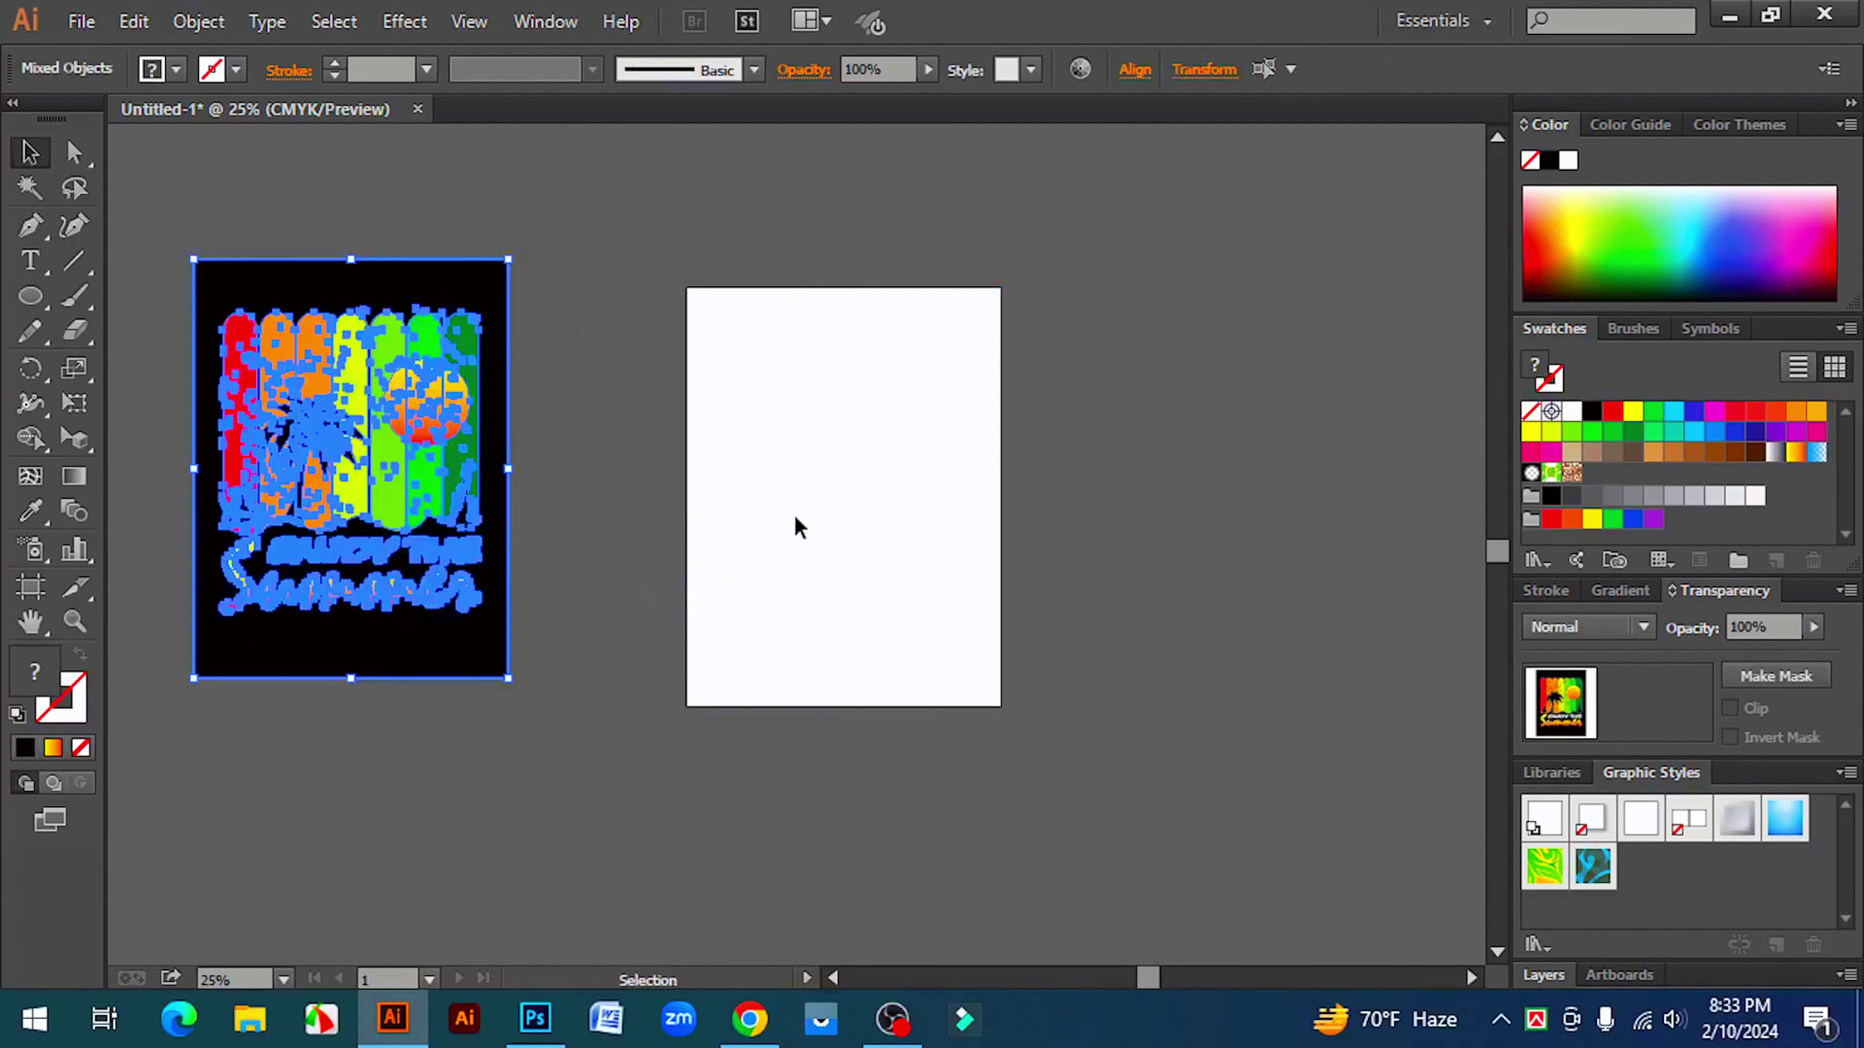
left_click(1097, 539)
key("space")
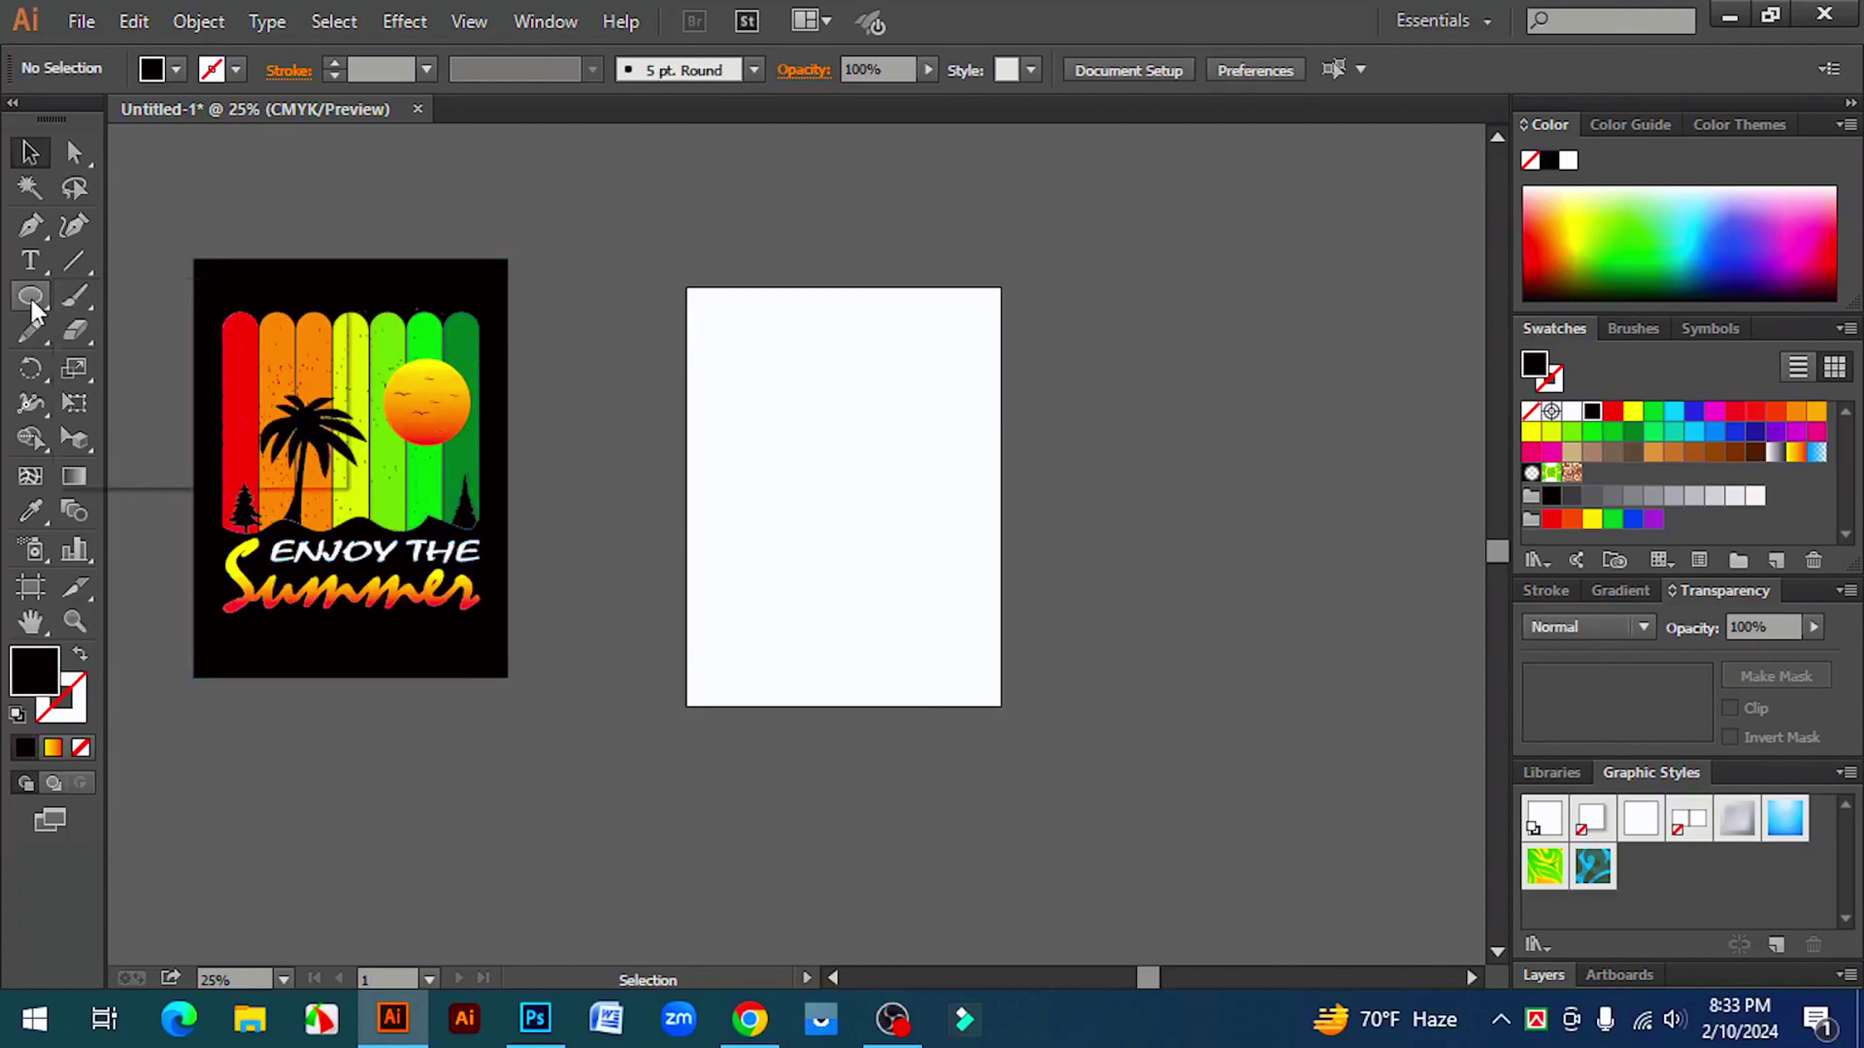
- Draw a black rectangle 12 in wide and 16 in high to the right of the artboard
left_click_drag(32, 312, 150, 298)
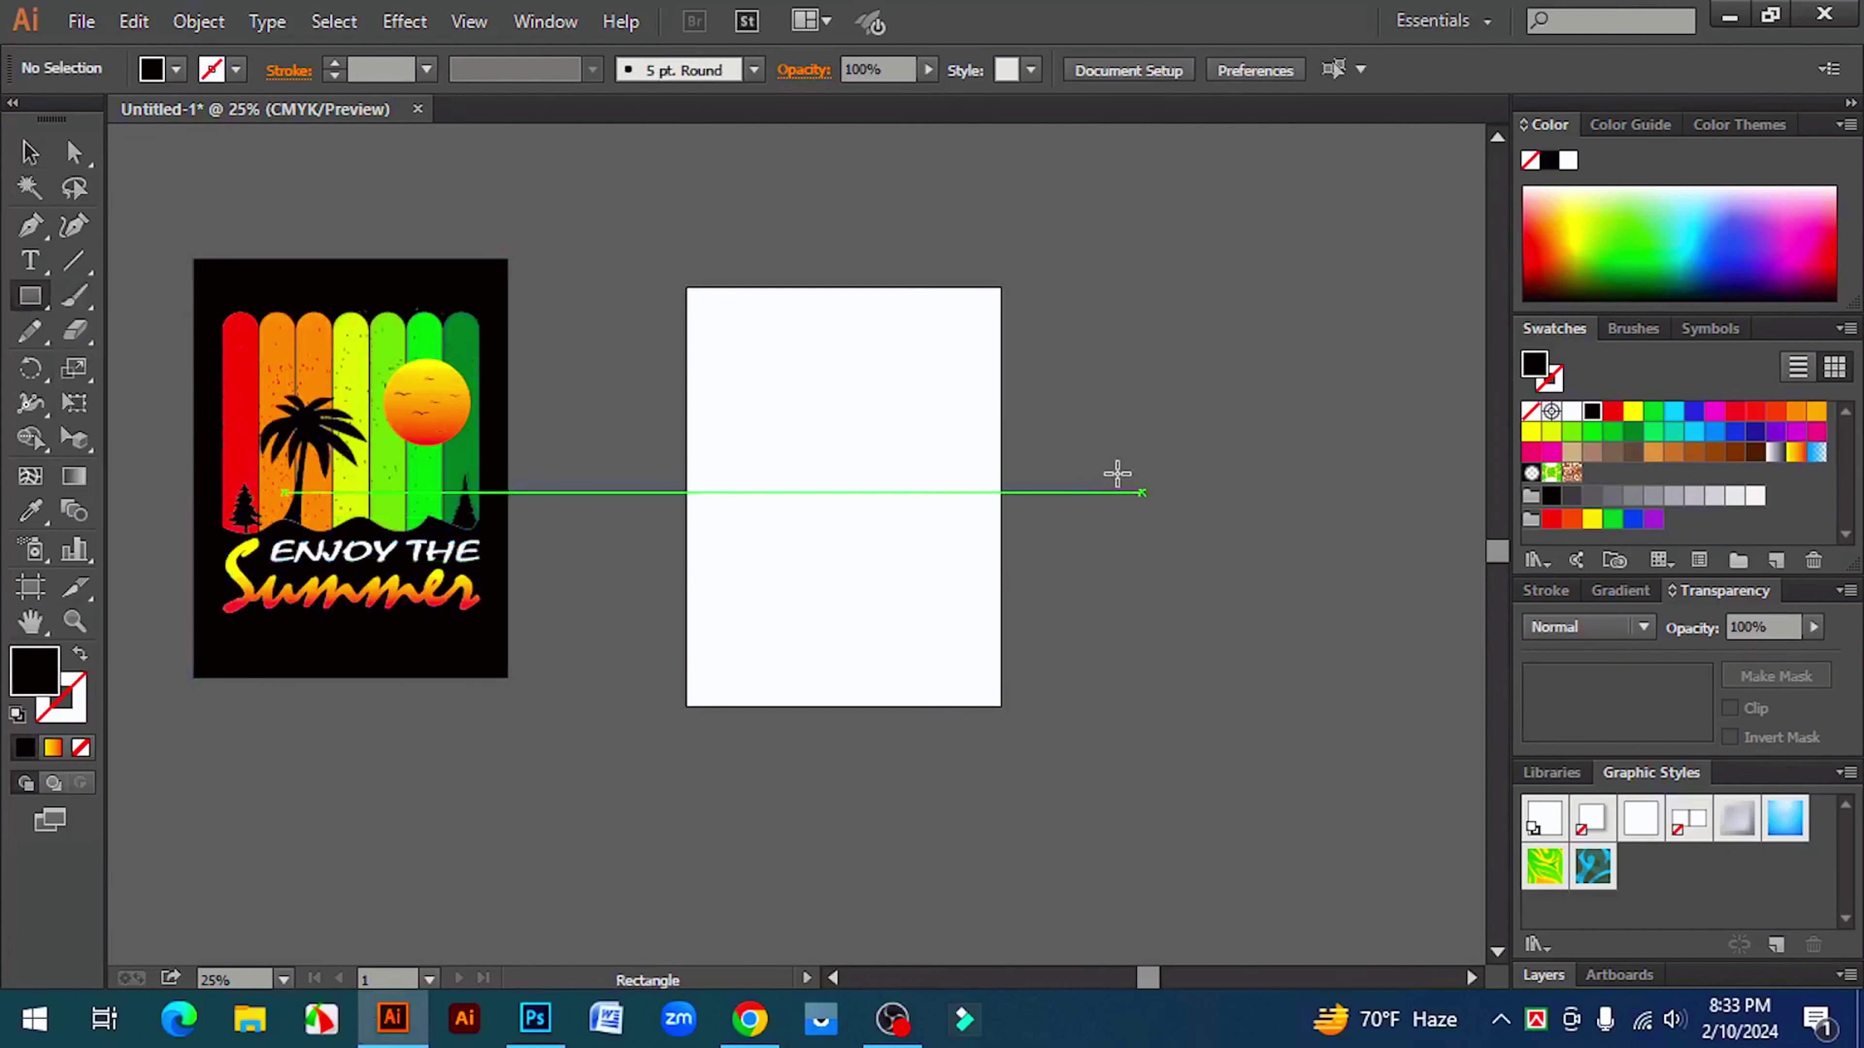
left_click(1115, 481)
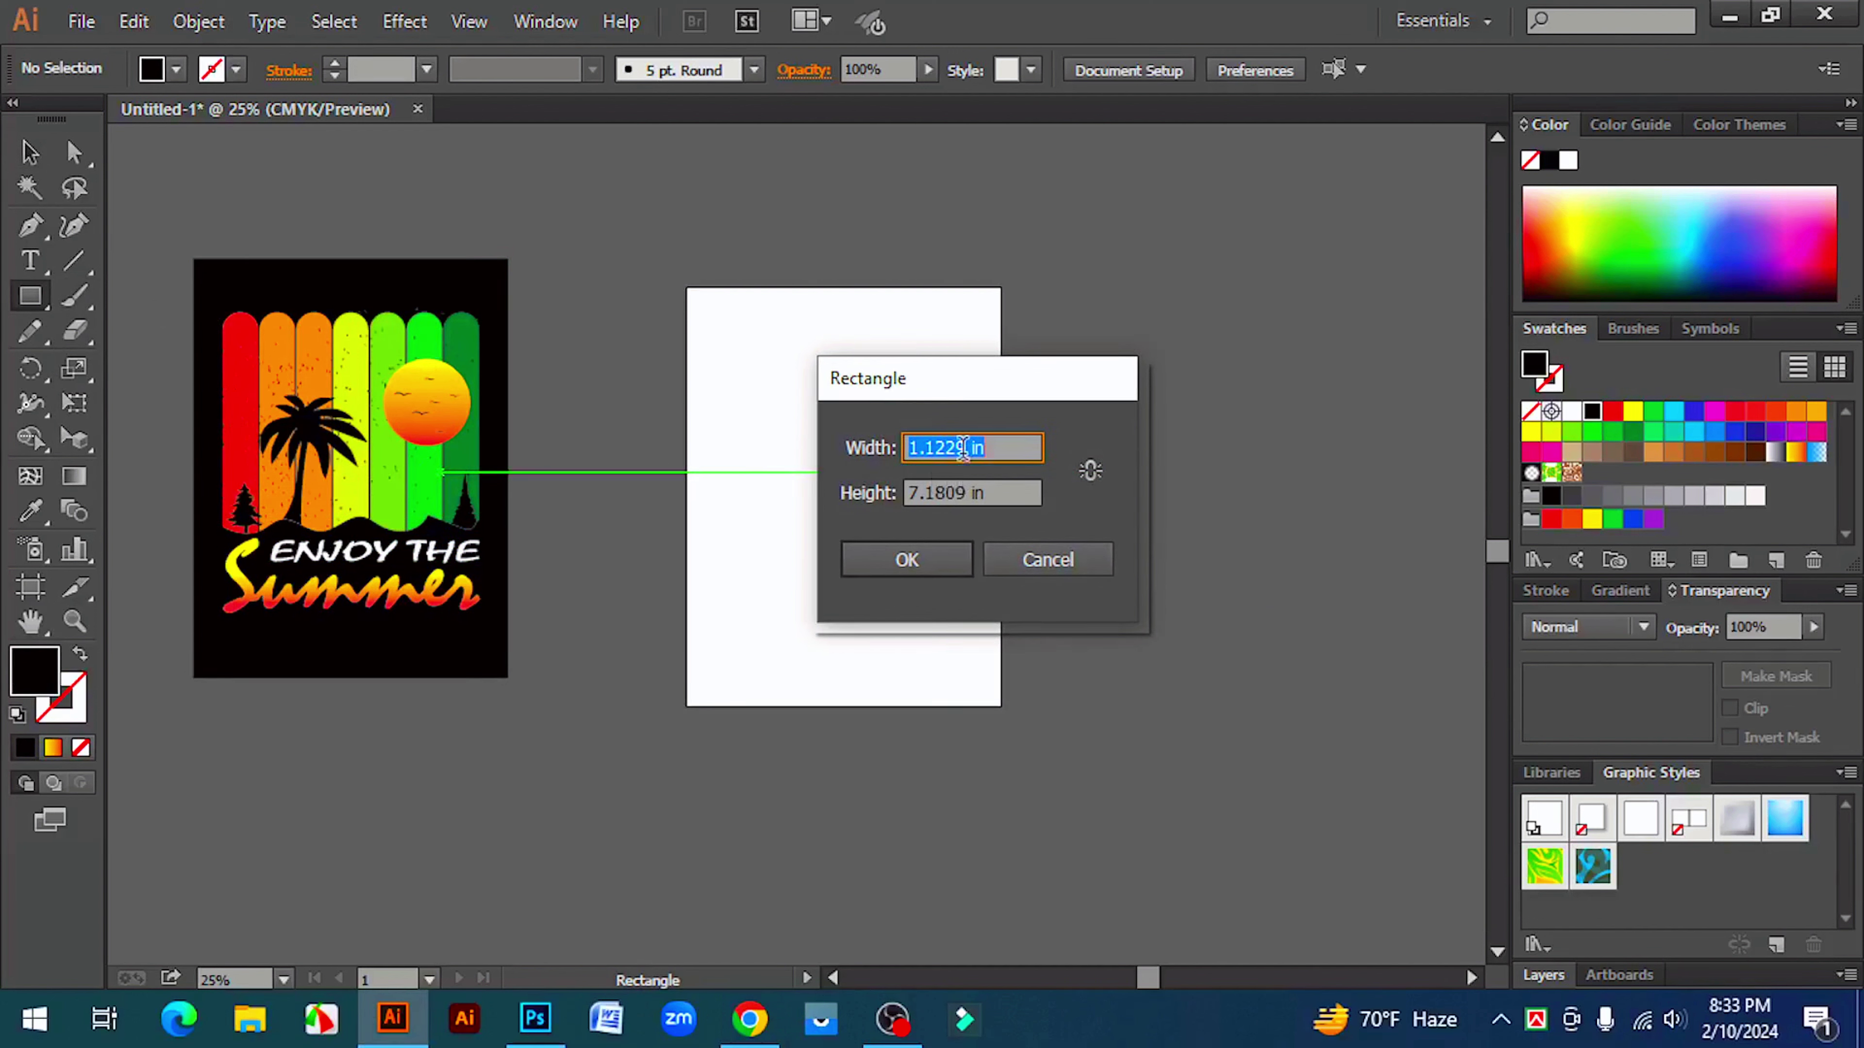
left_click_drag(963, 448, 869, 448)
type("12")
left_click_drag(967, 488, 850, 492)
type("16")
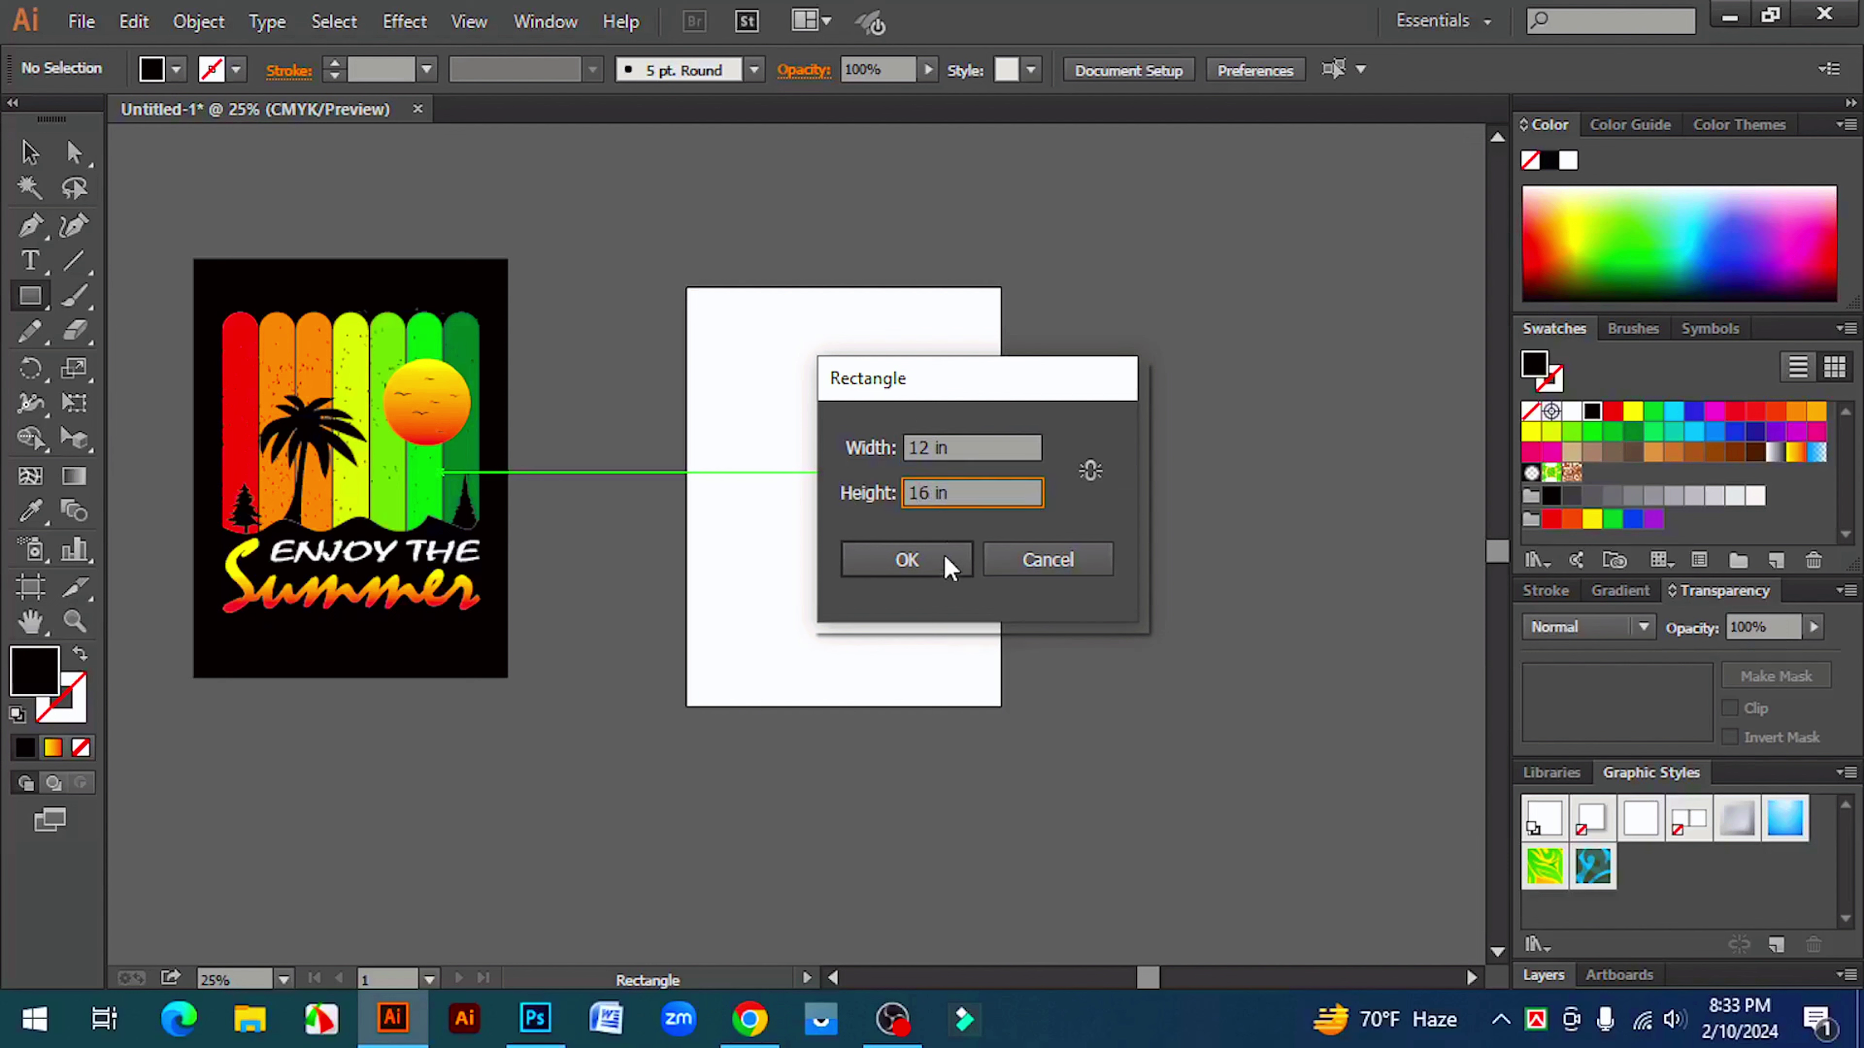
left_click(947, 565)
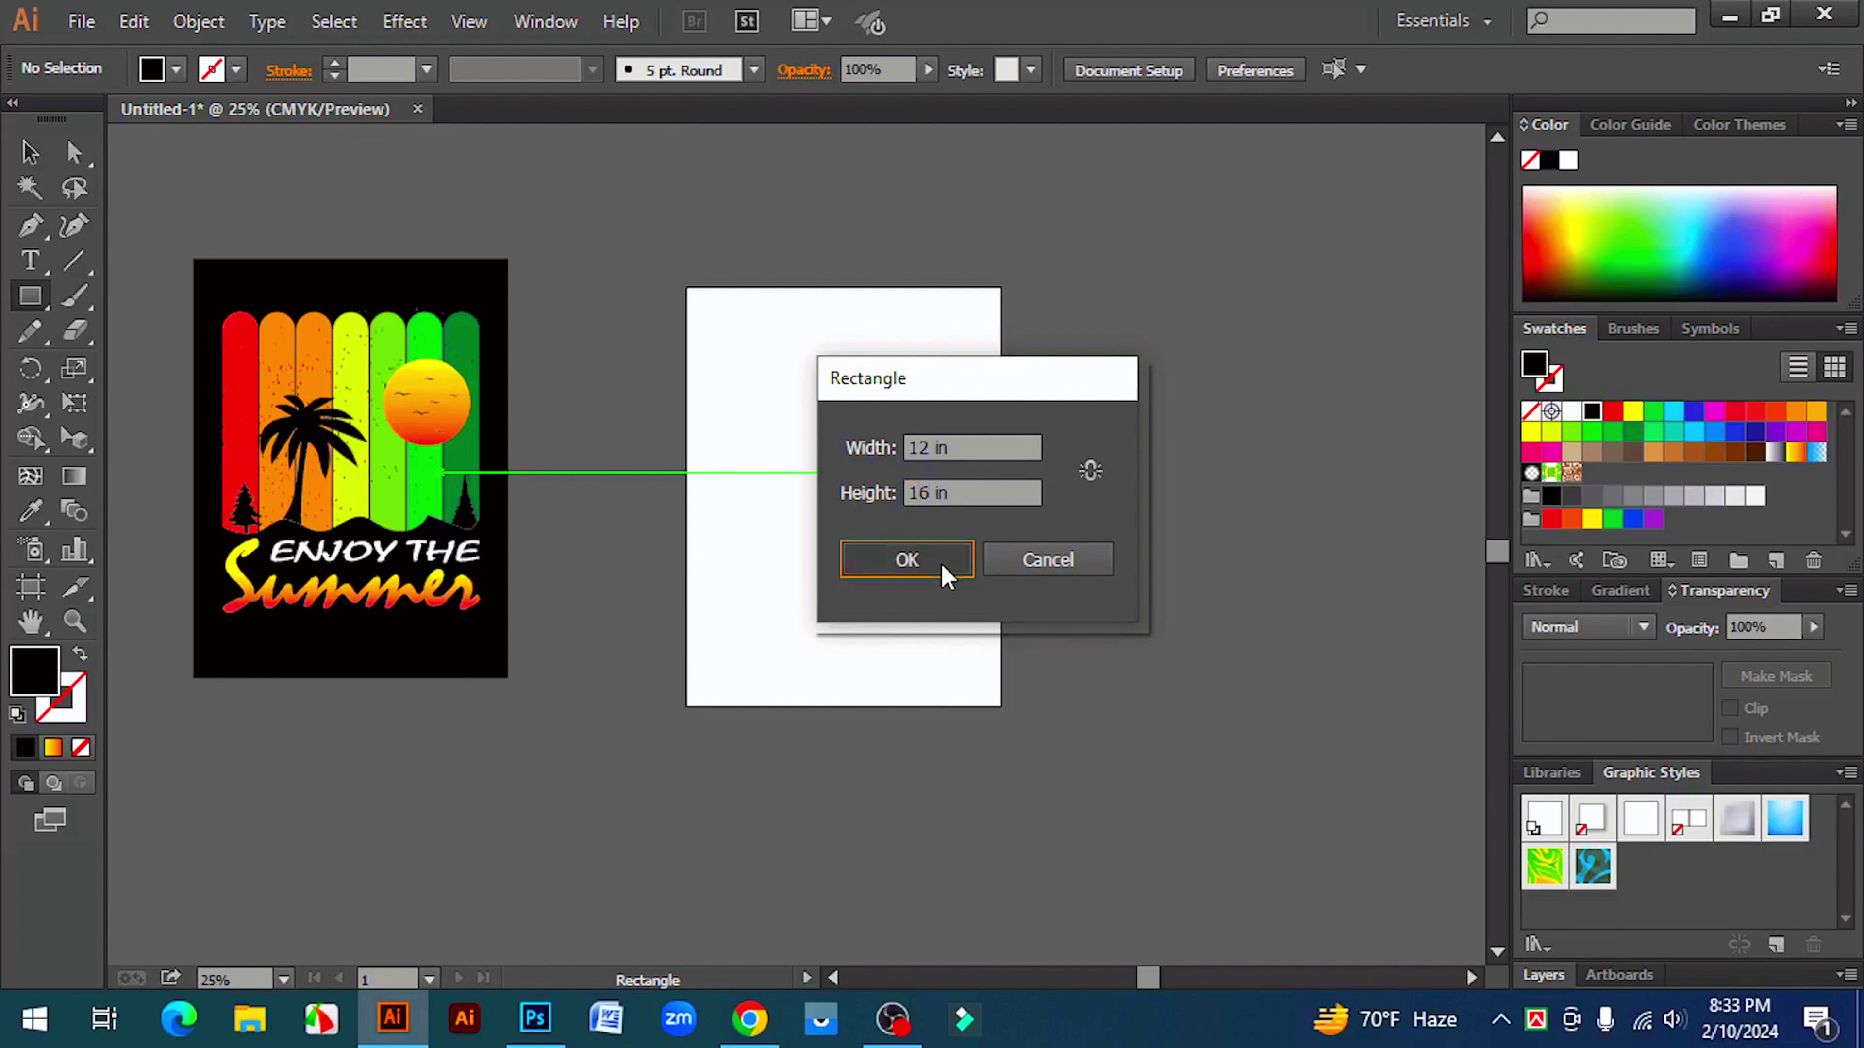
left_click(29, 151)
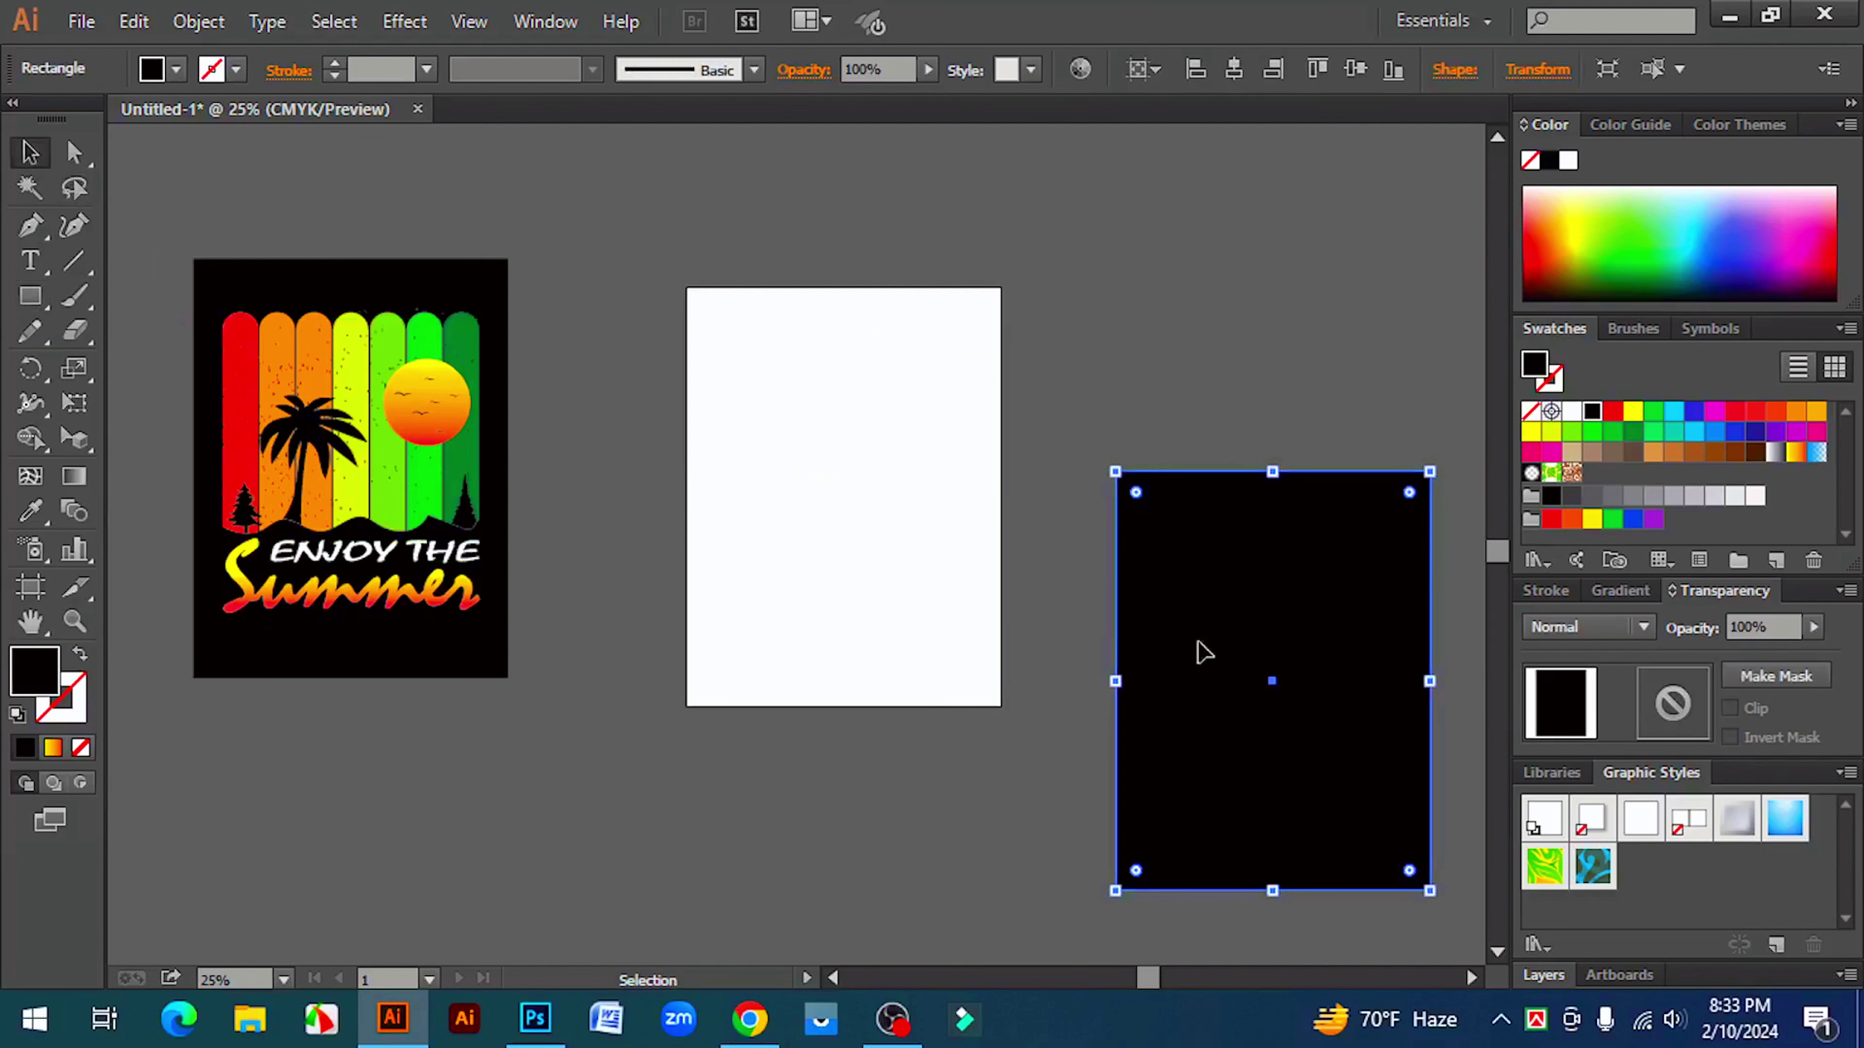
- Move the black rectangle up and further right, so it sits beside the empty artboard with a wide gap
key("space")
left_click_drag(1353, 712, 1152, 666)
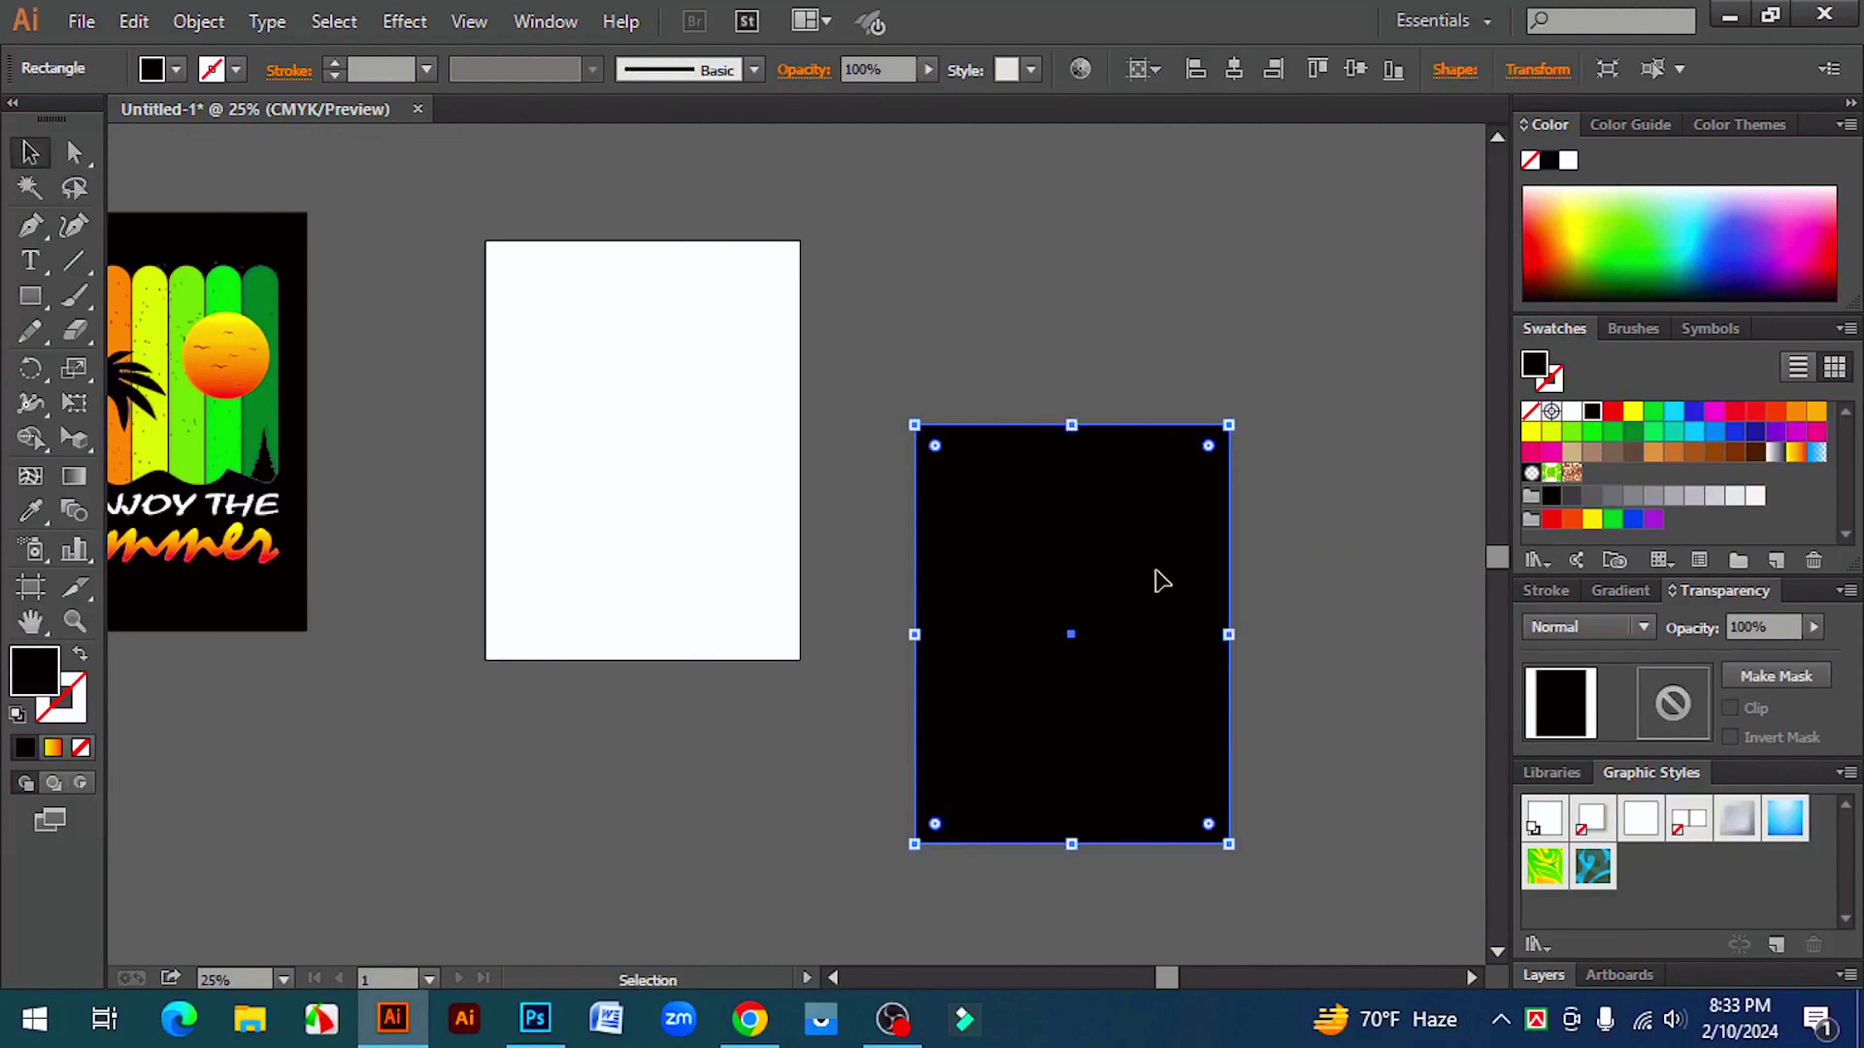
left_click_drag(1161, 580, 1205, 481)
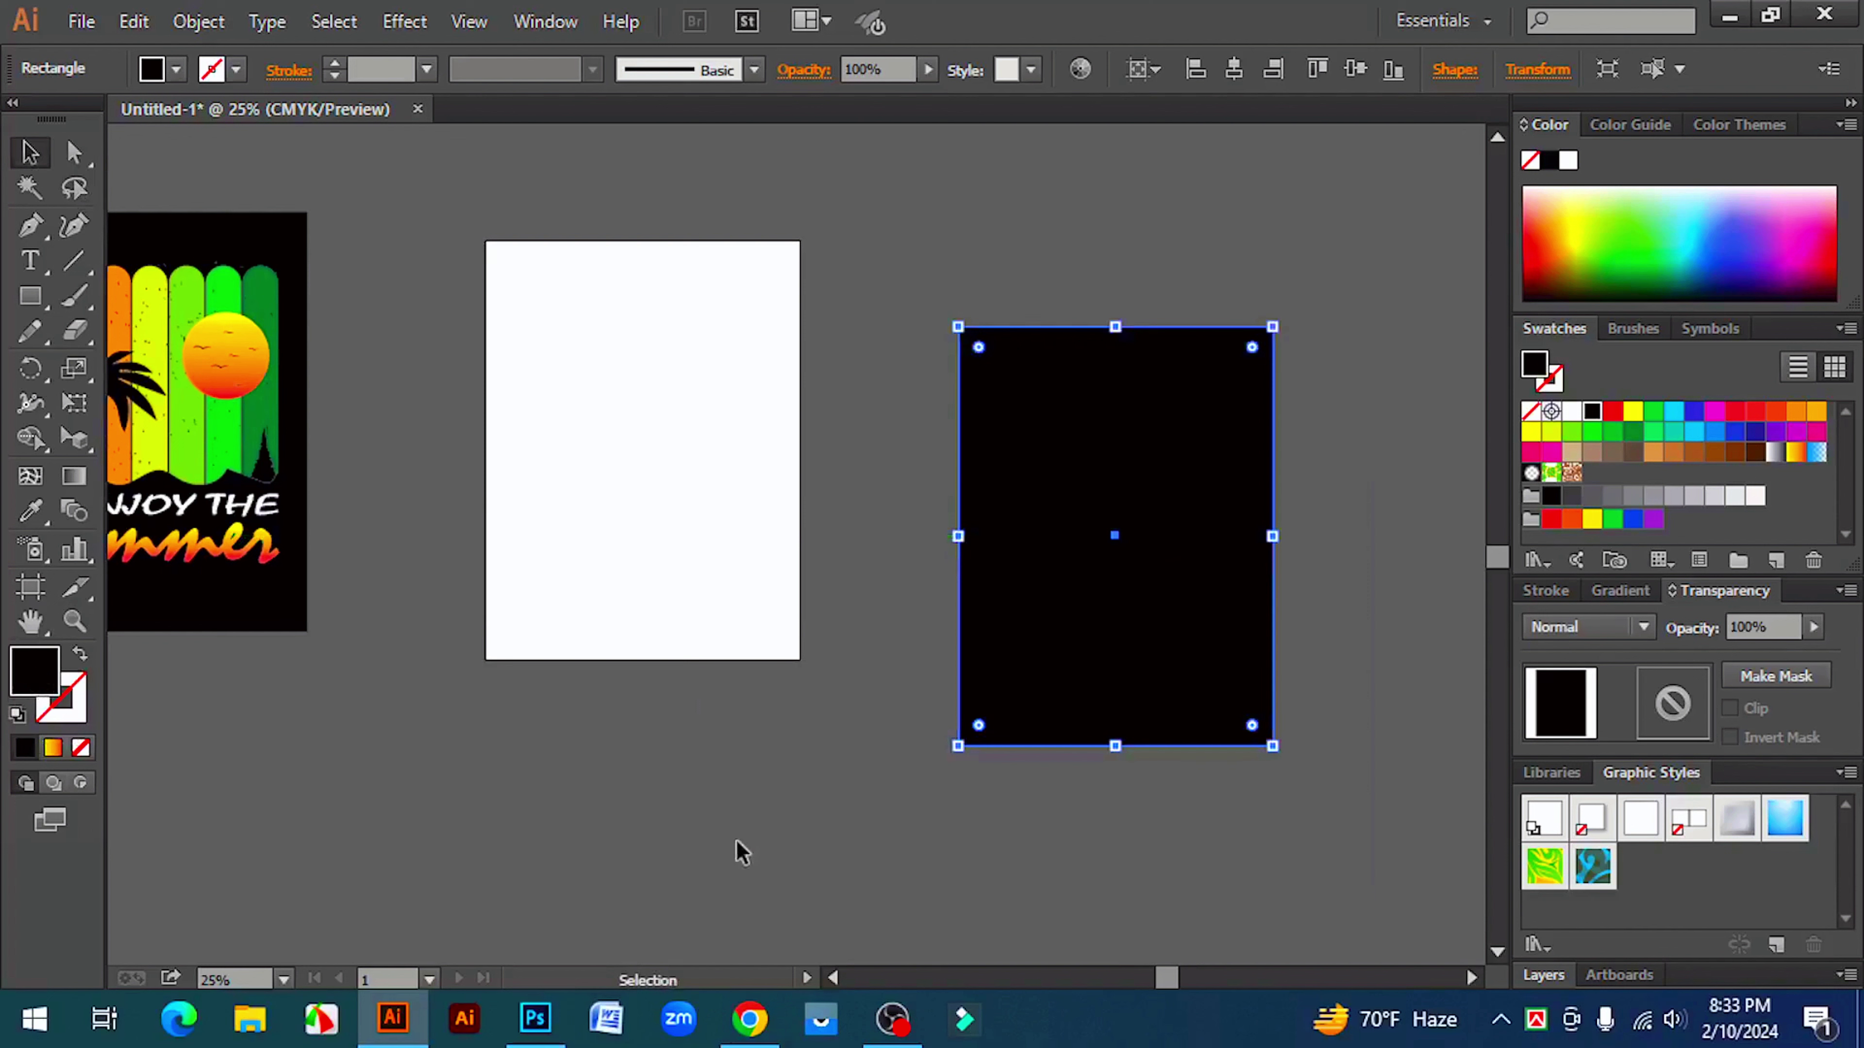
left_click(877, 816)
left_click(1144, 657)
left_click_drag(1144, 657, 1218, 620)
left_click(1273, 828)
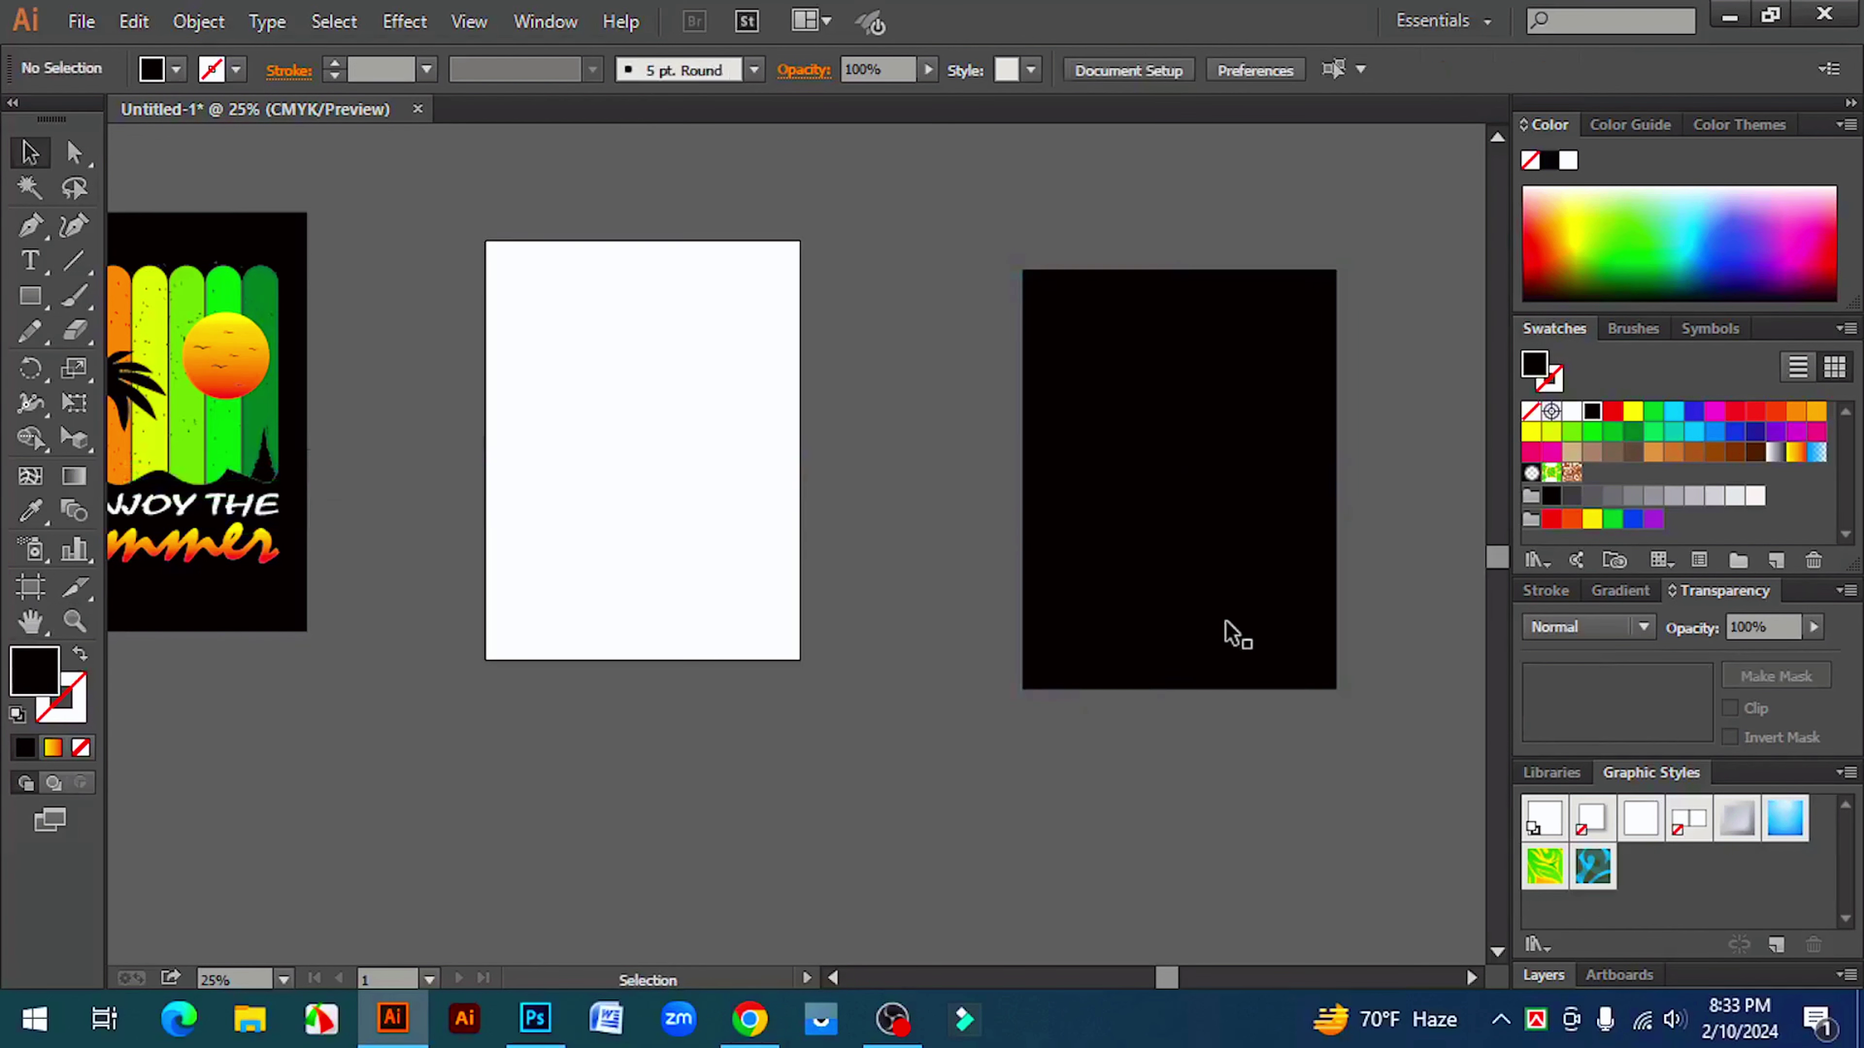
- Lock the black rectangle as the background
left_click(1224, 633)
key("a")
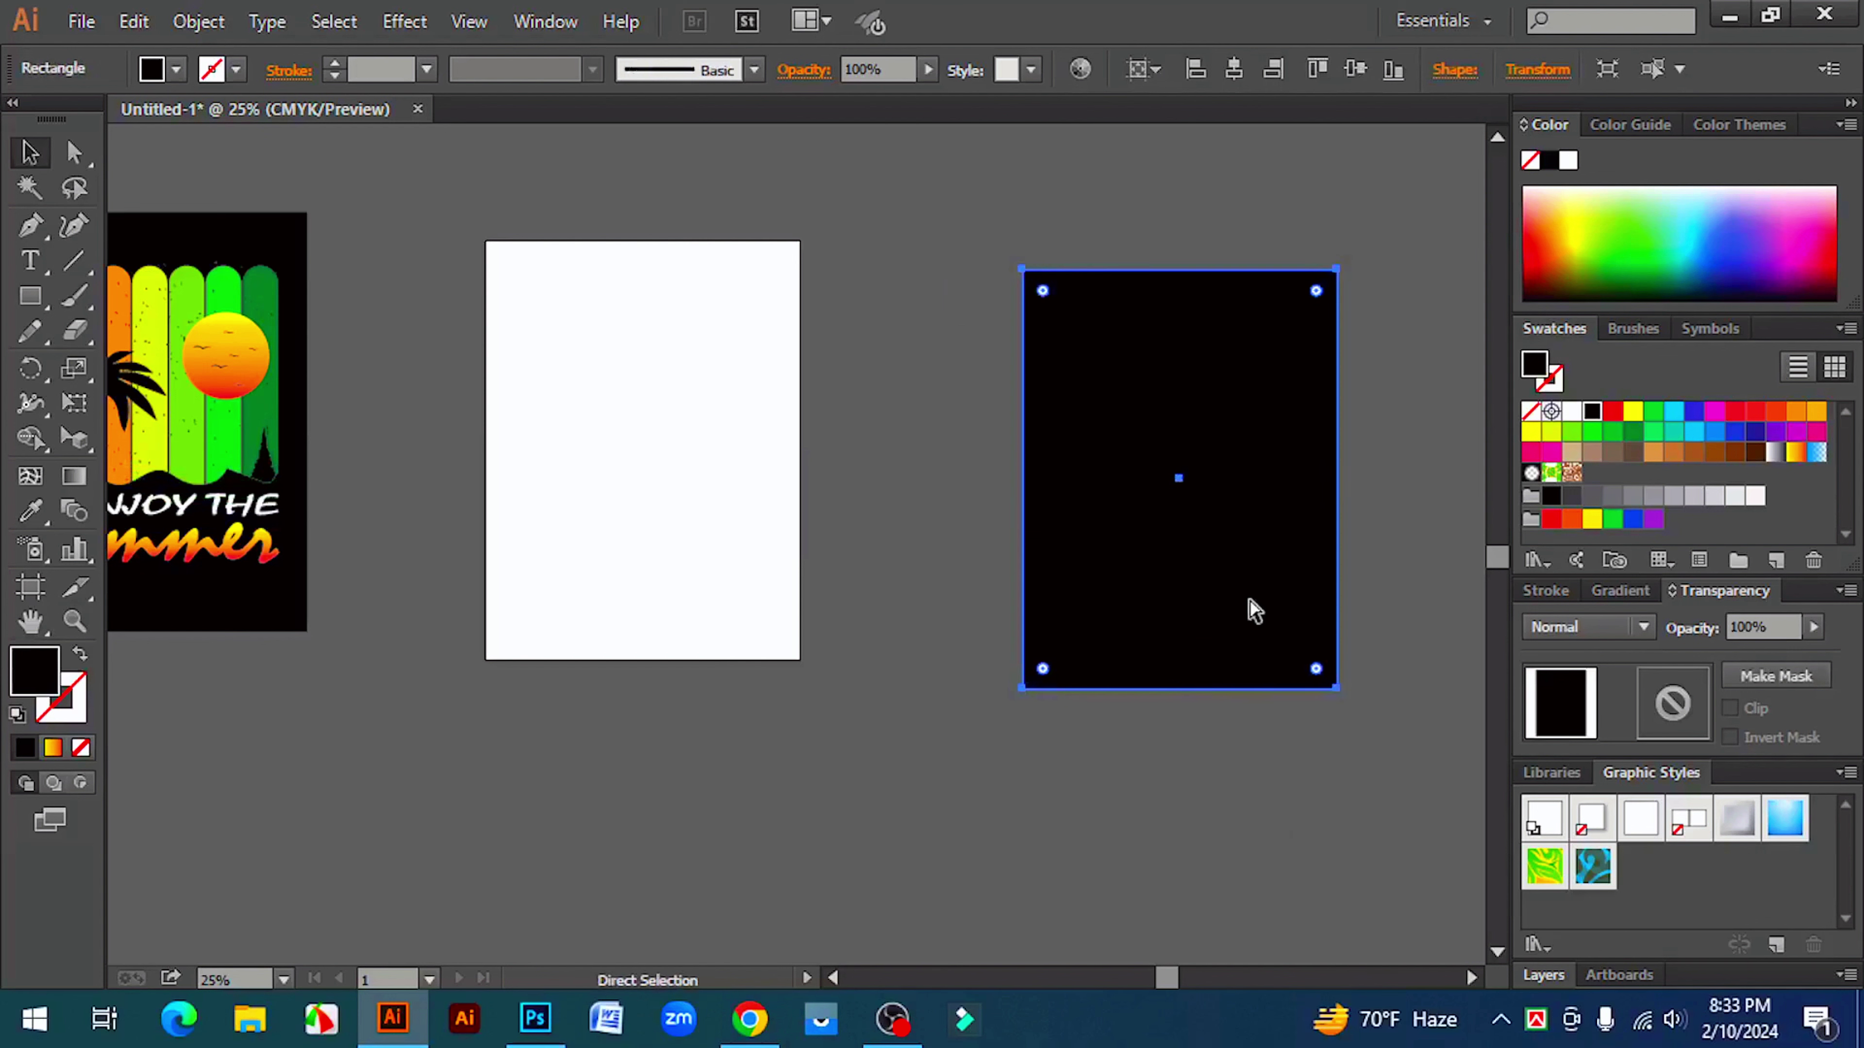
key("ctrl+shift+a")
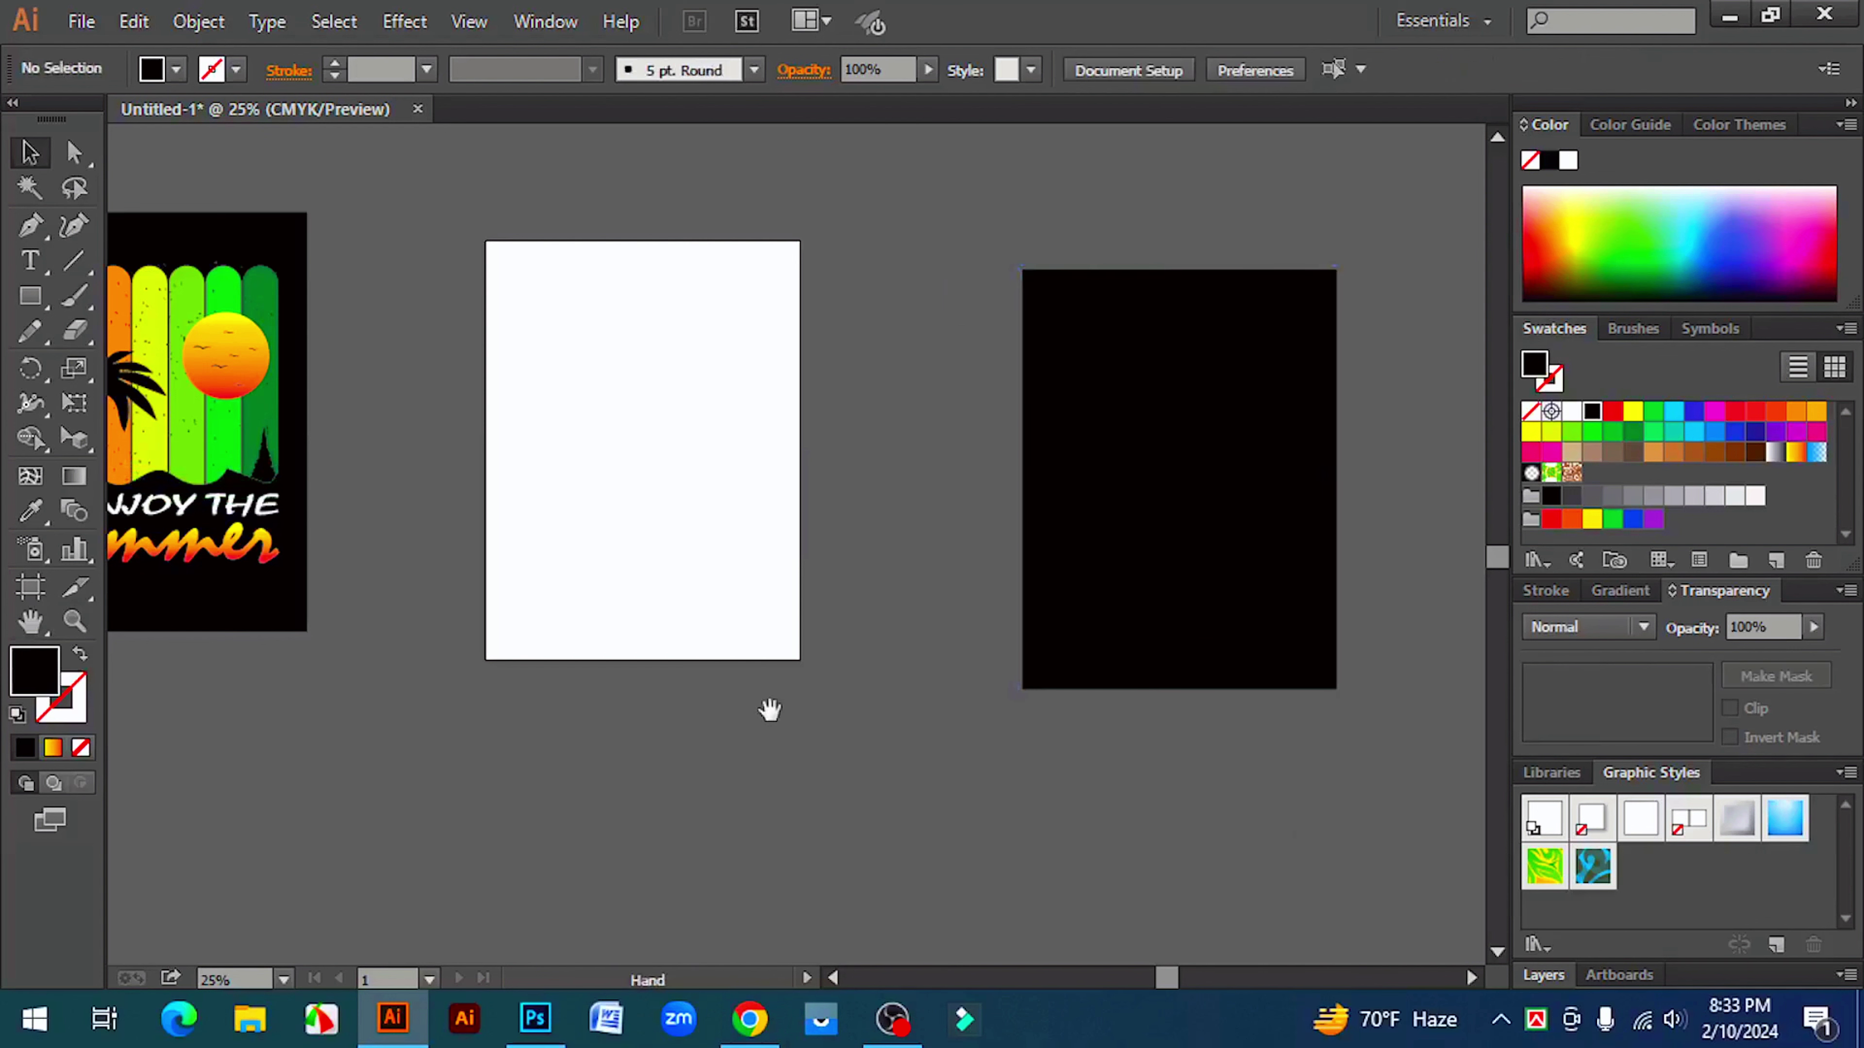
- Draw a tall, narrow rectangle near the left edge of the black background and fill it with red
scroll(734, 705, "left", 3)
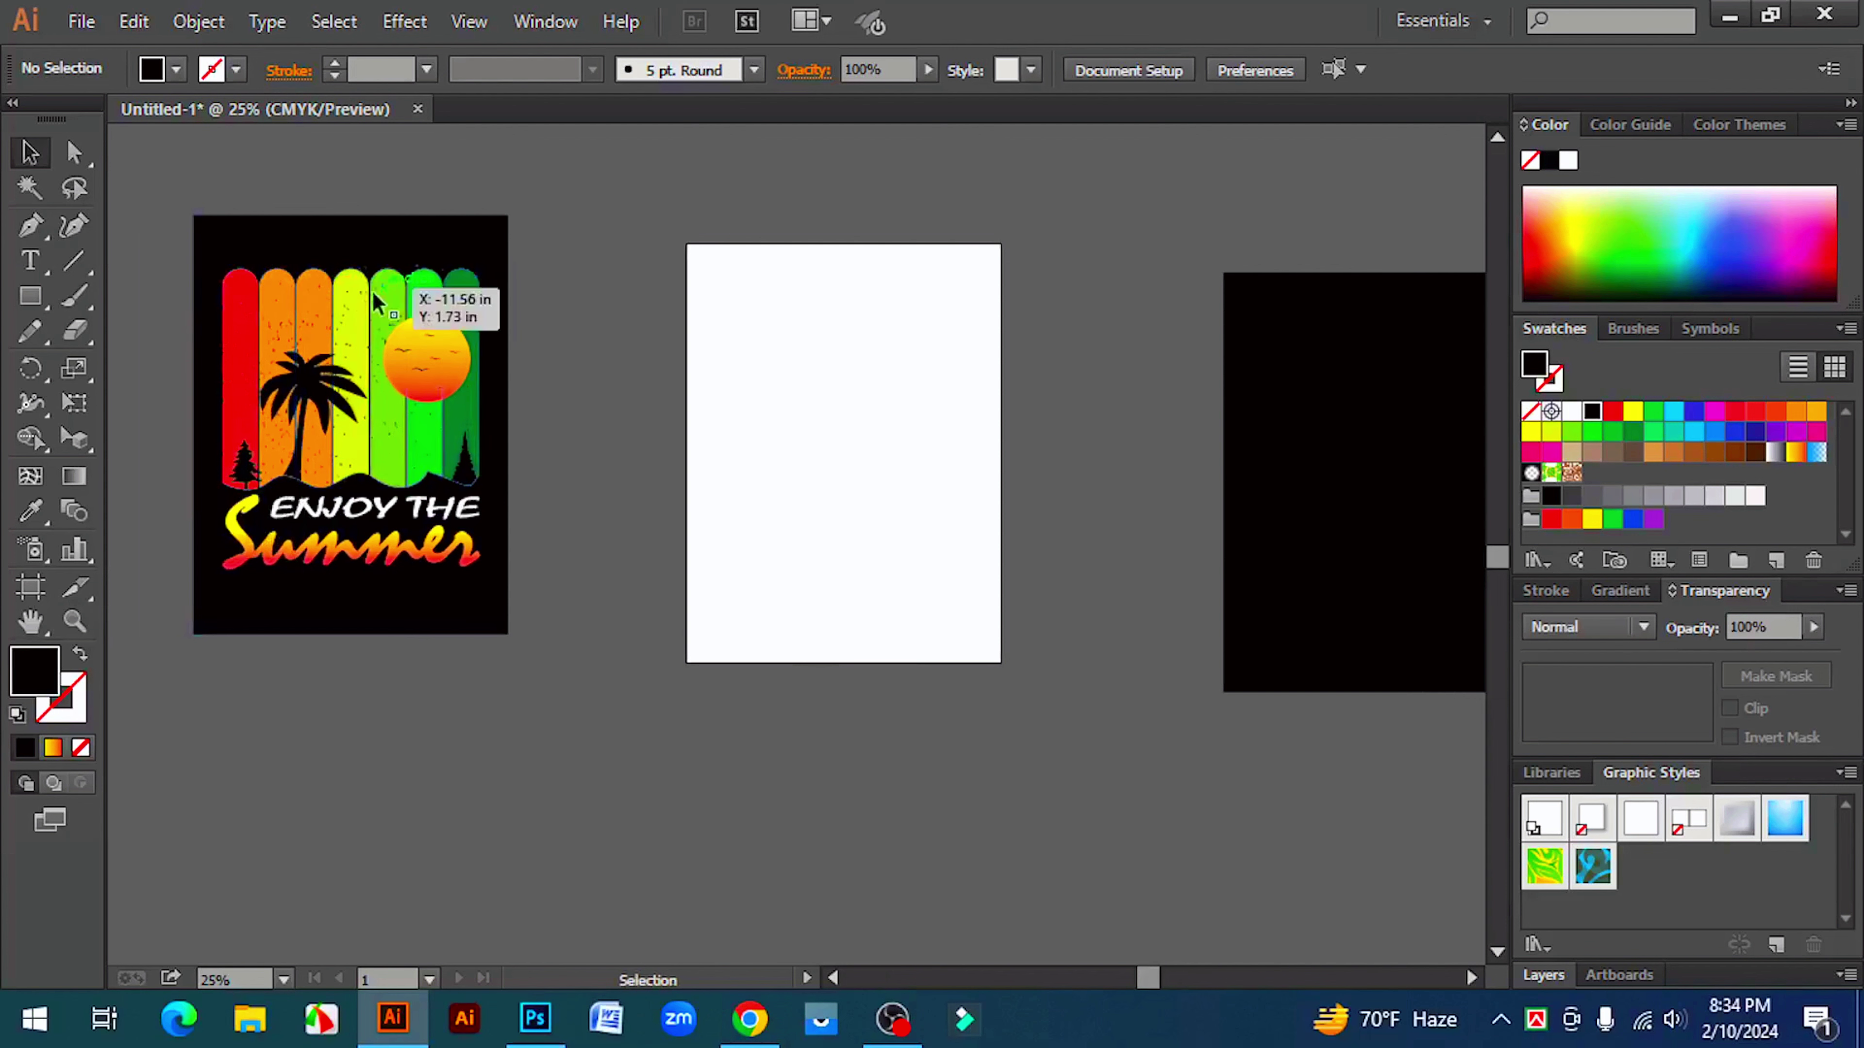
scroll(1147, 686, "right", 3)
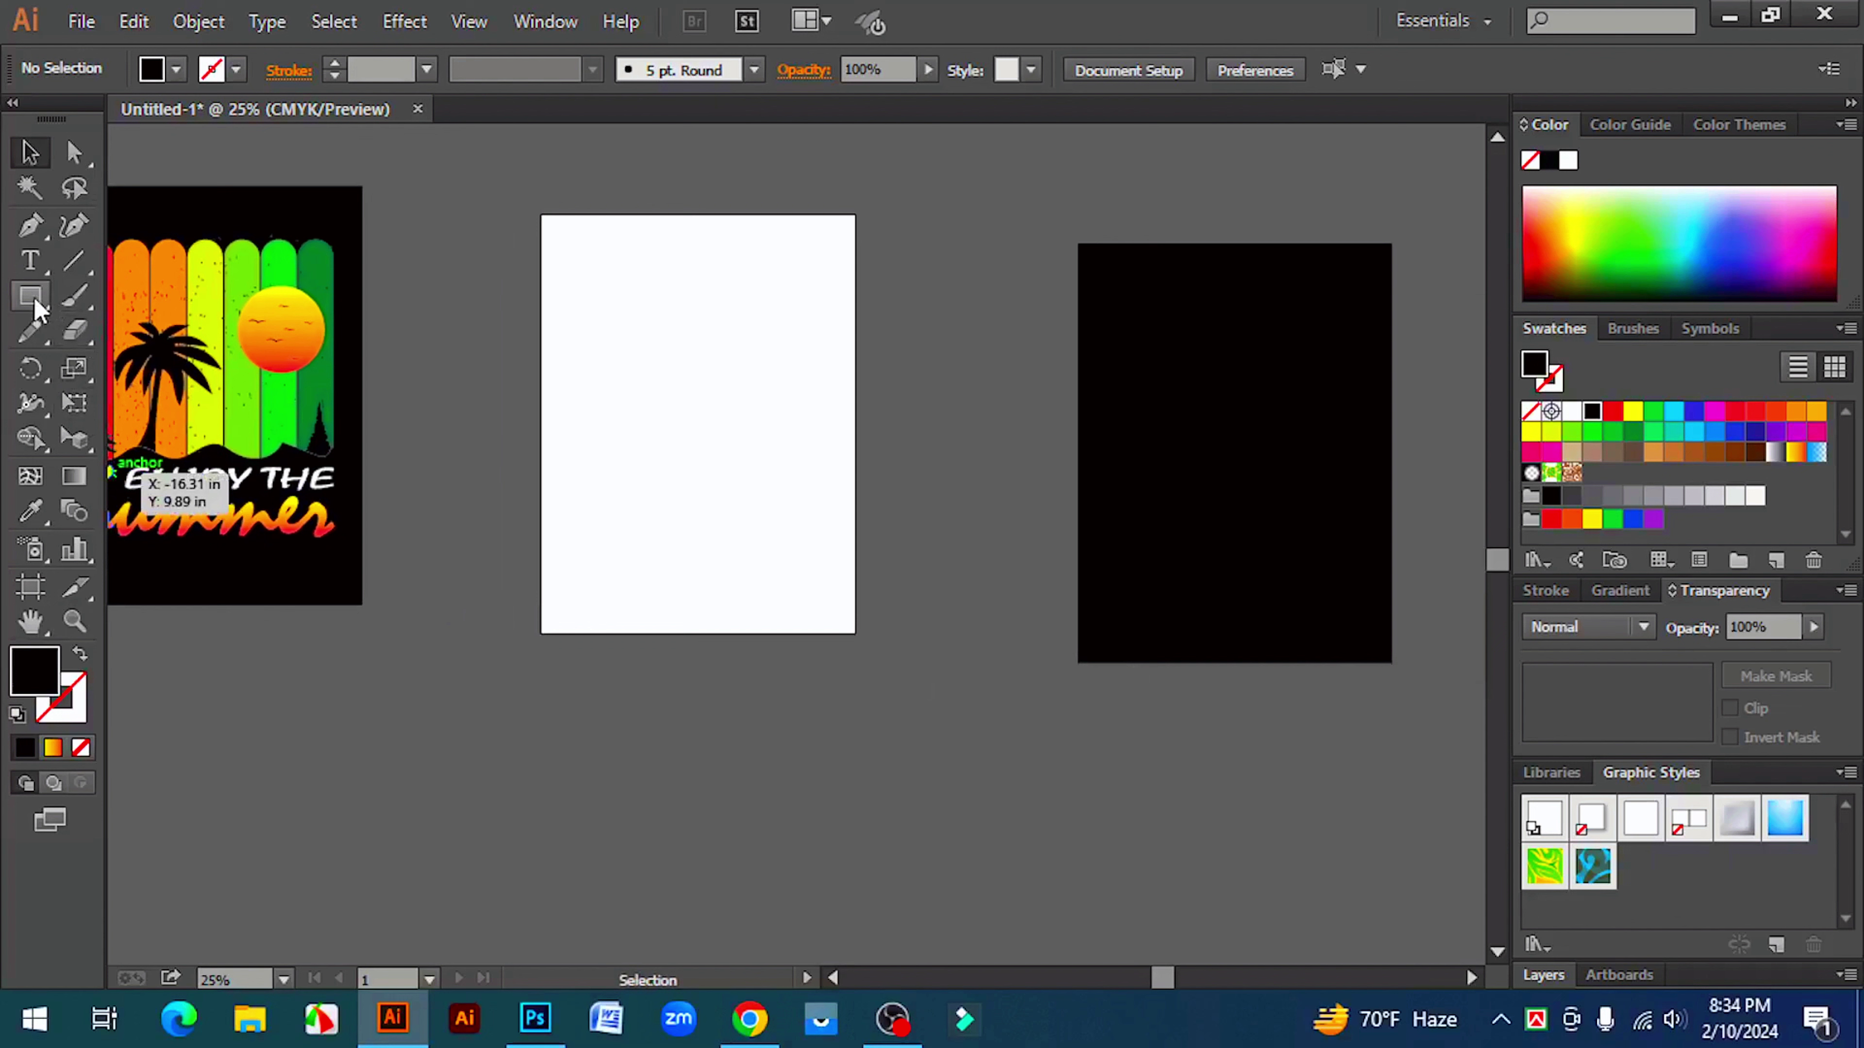
left_click_drag(30, 296, 152, 310)
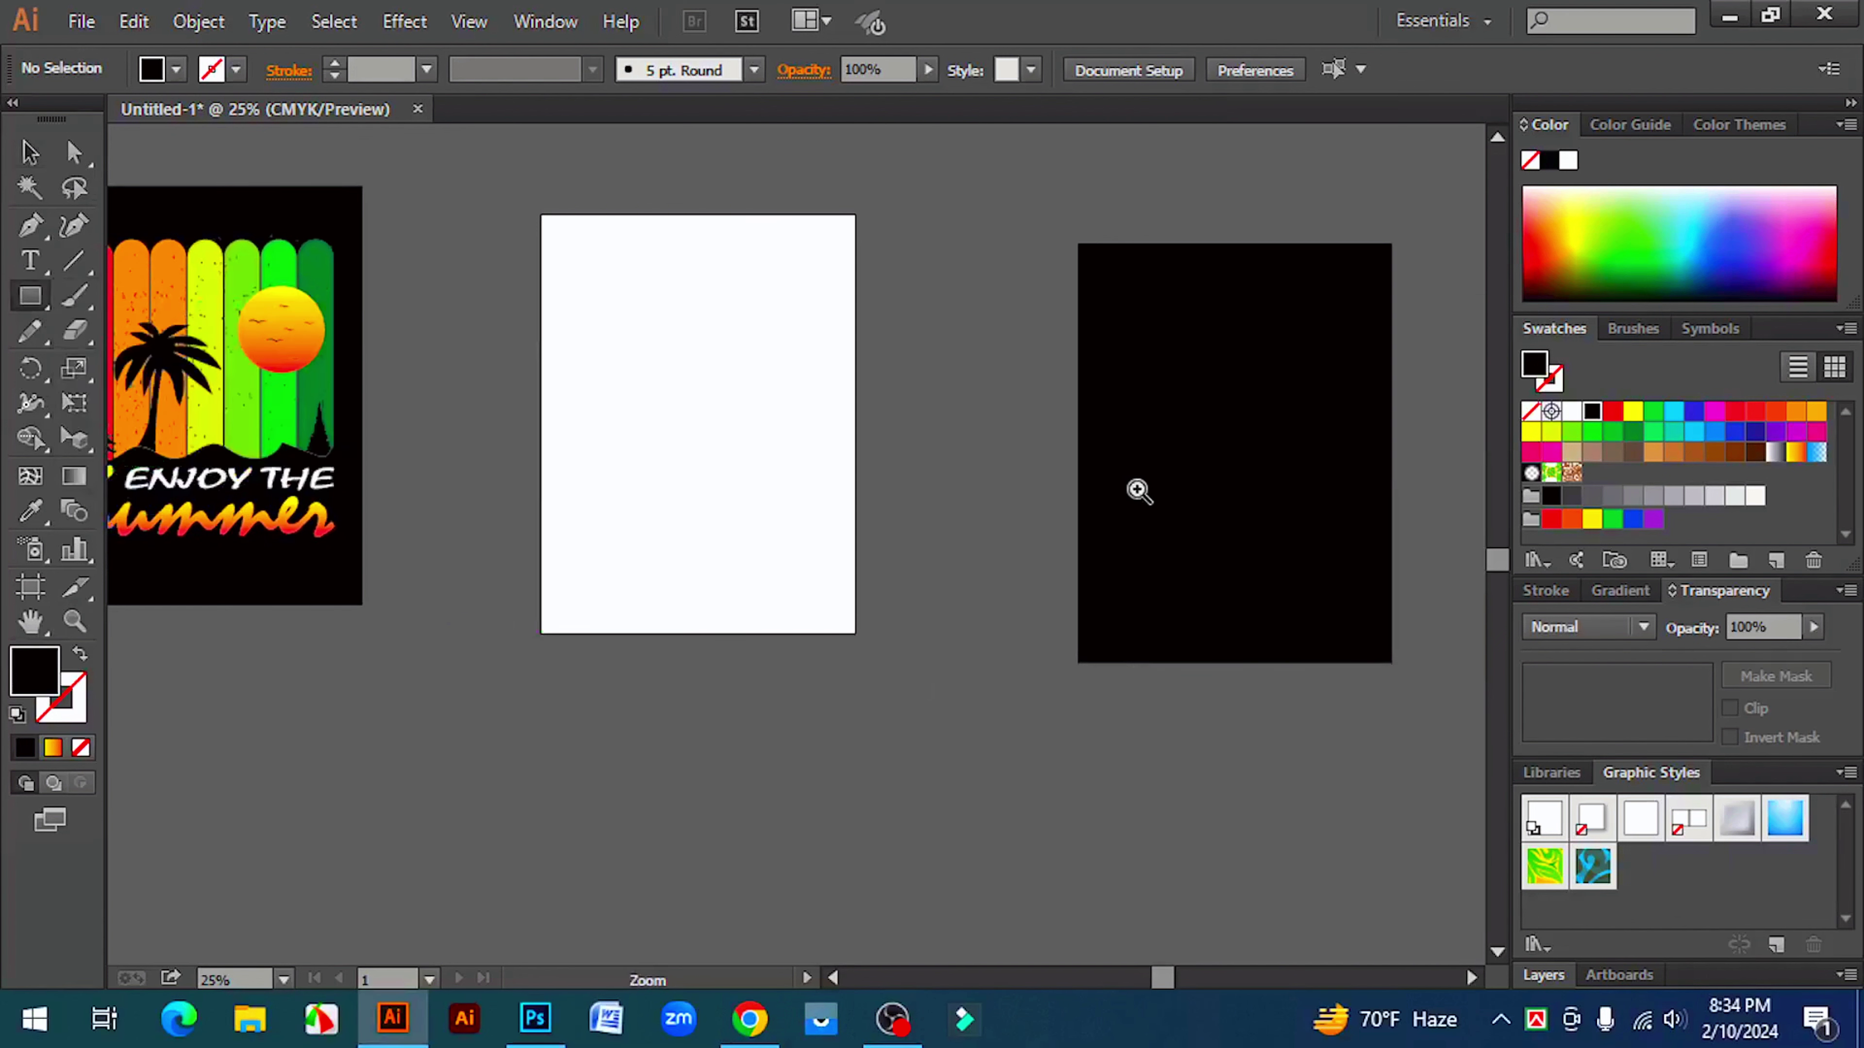
left_click(1136, 491)
left_click(894, 541)
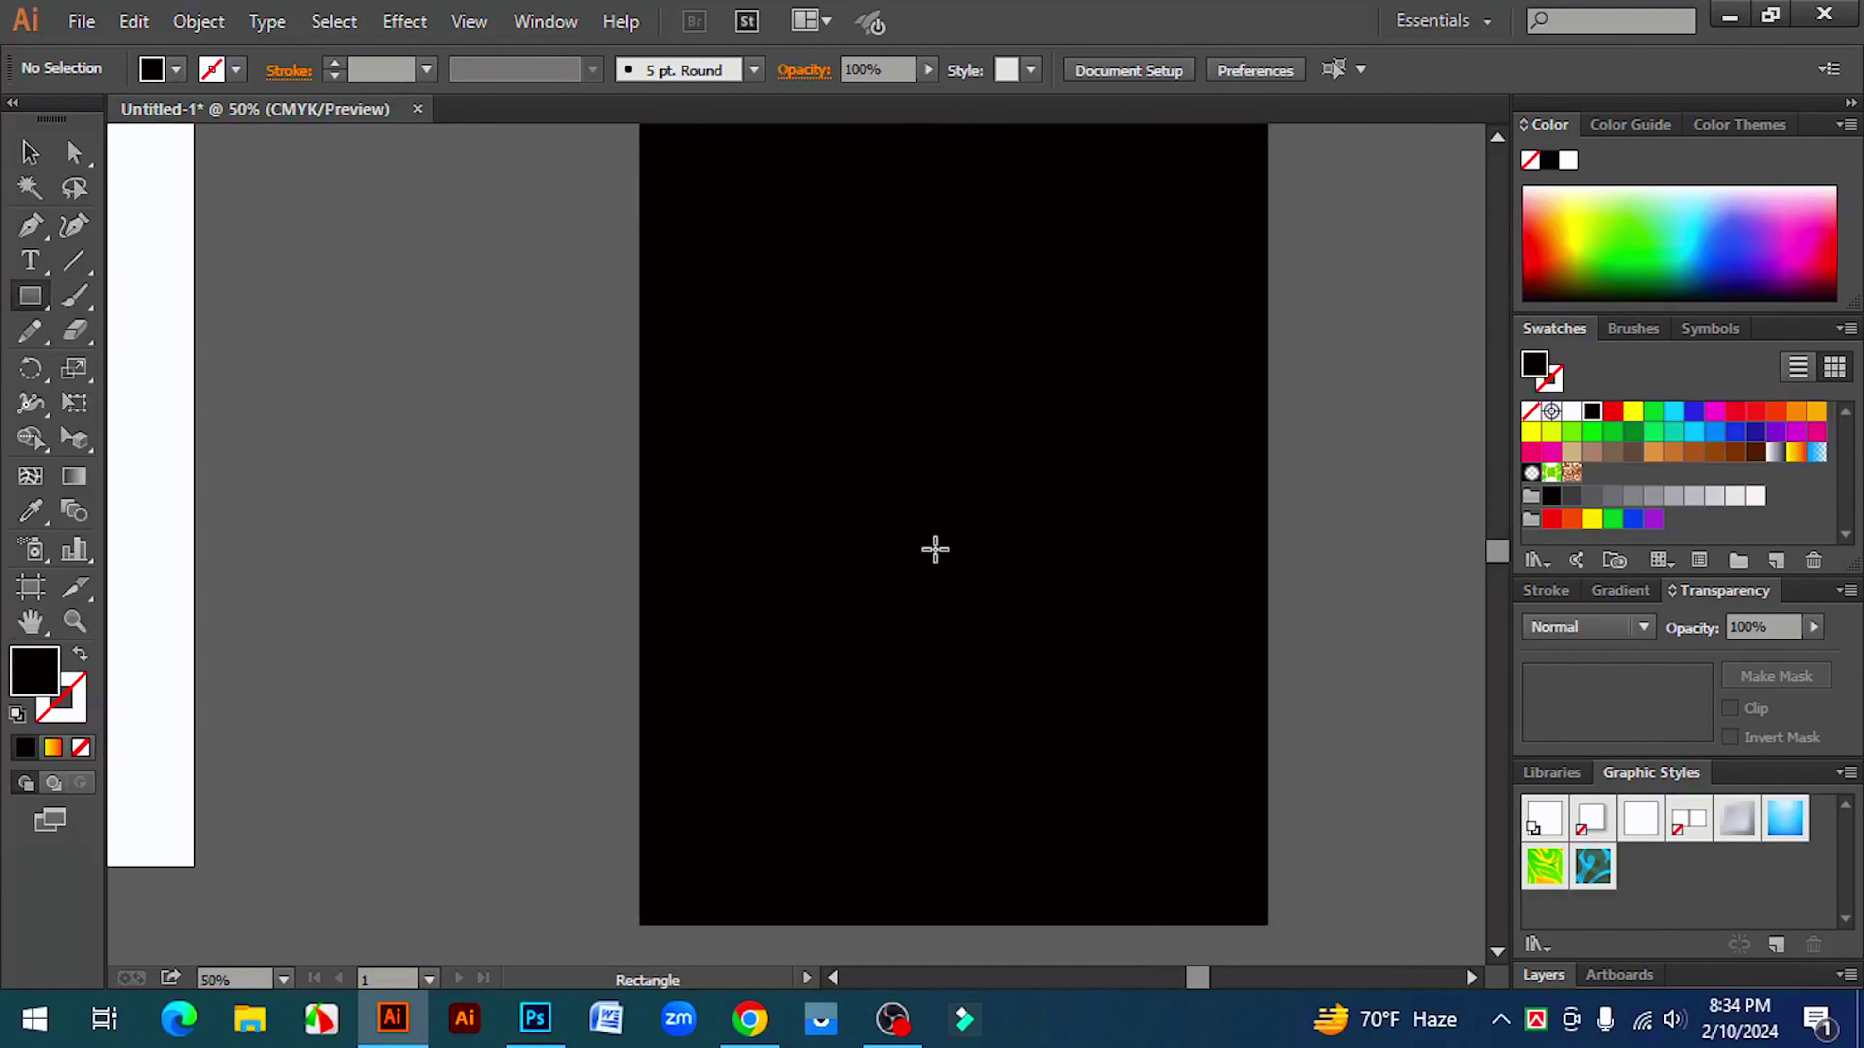
scroll(932, 549, "up", 1)
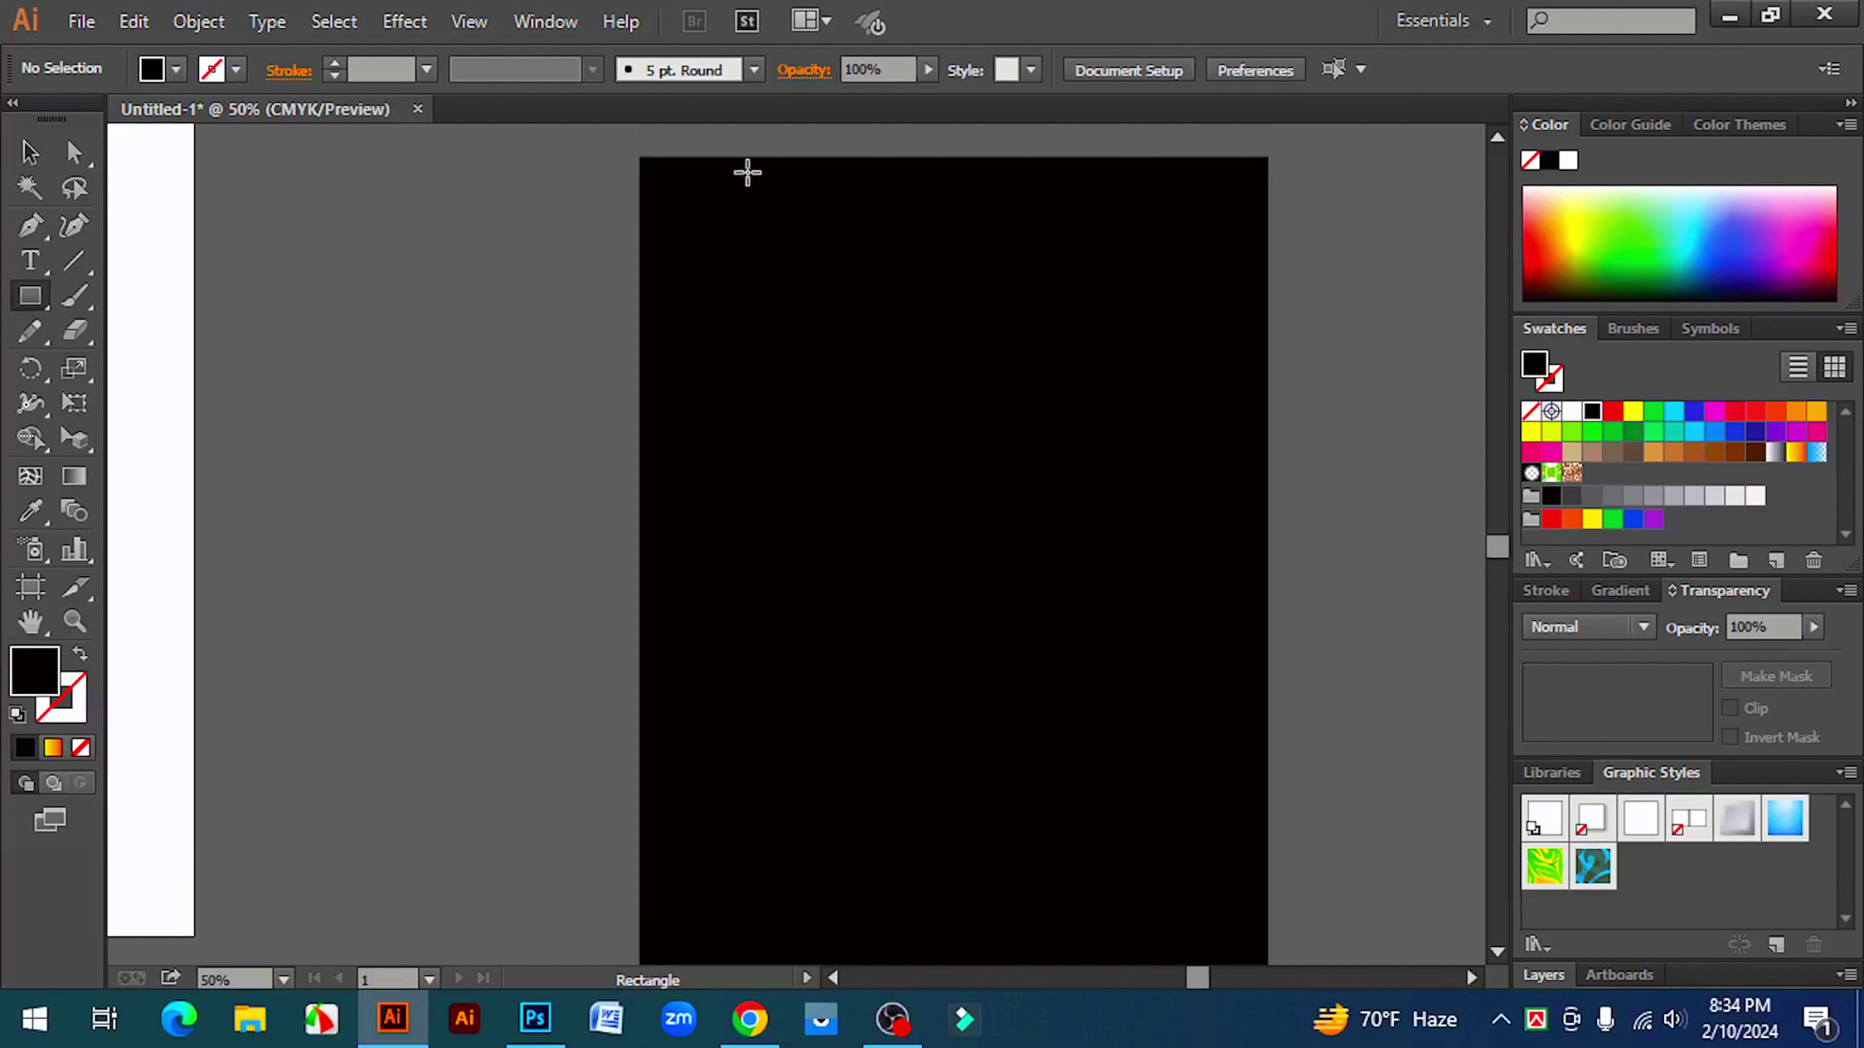
left_click_drag(661, 264, 738, 767)
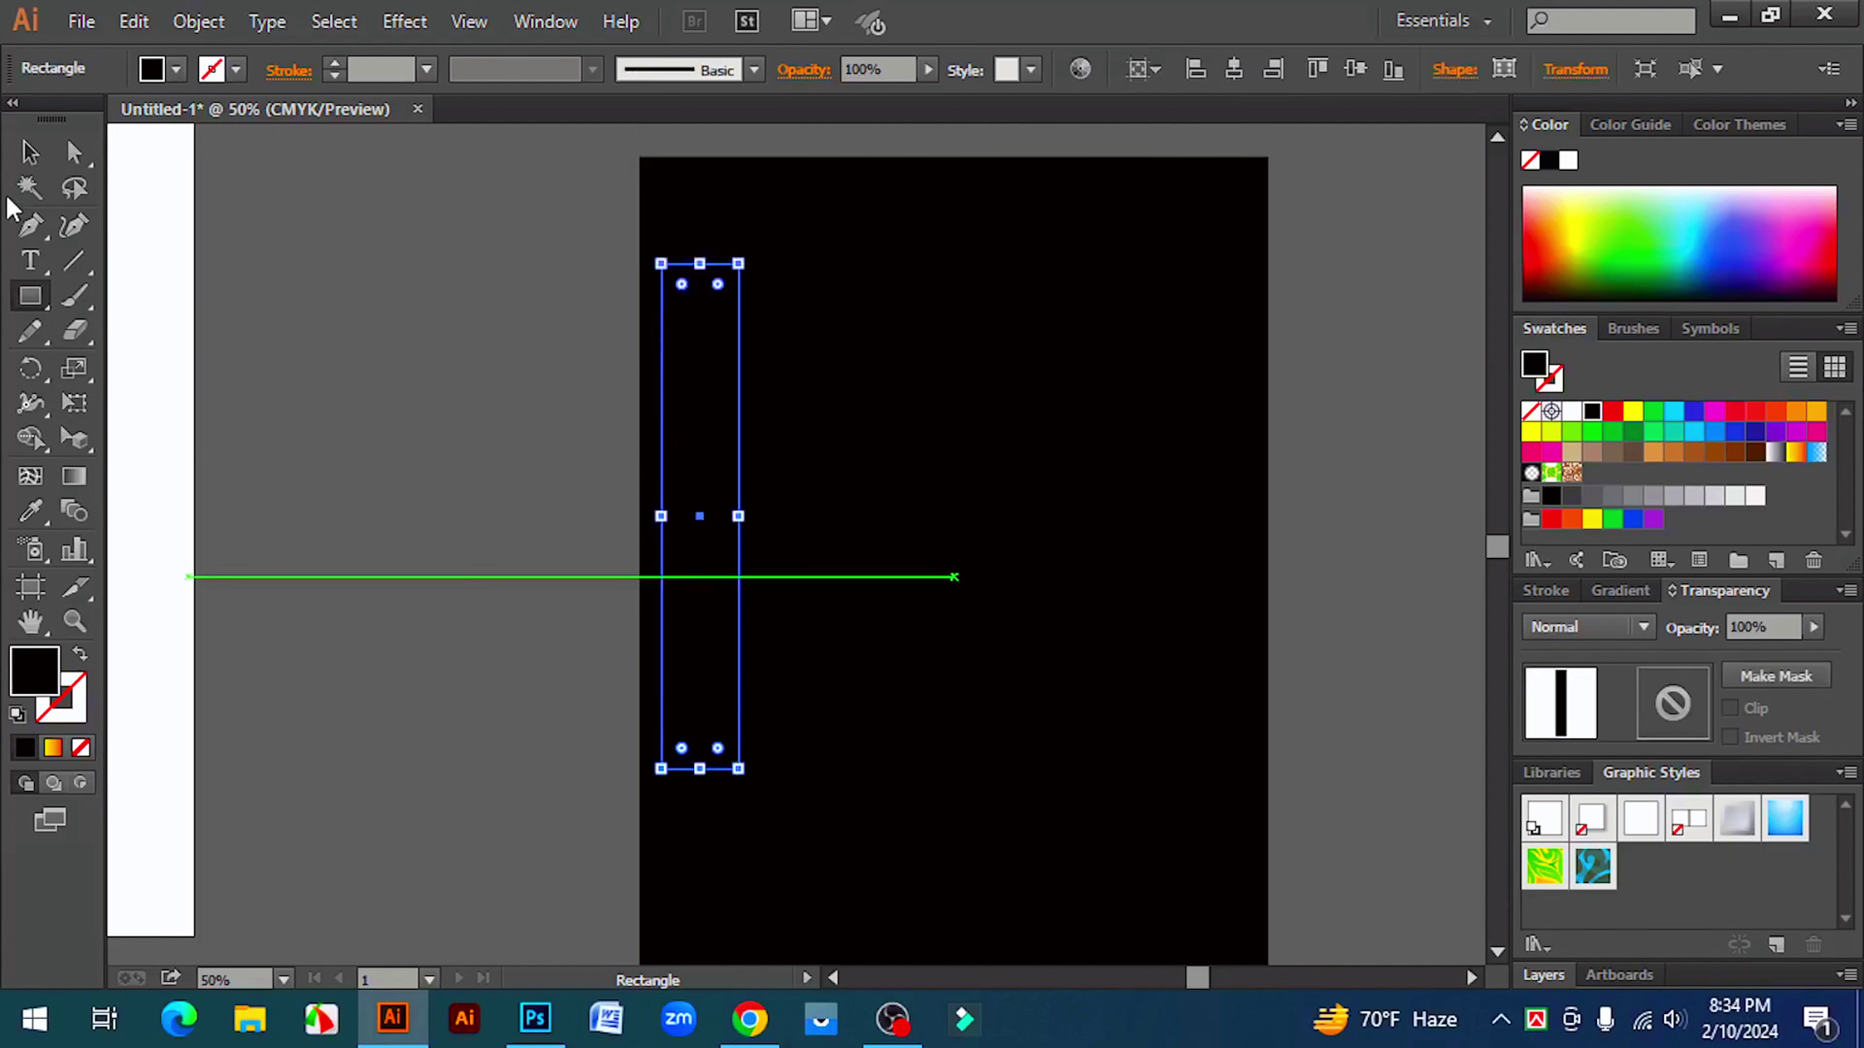
left_click(29, 152)
left_click(1614, 414)
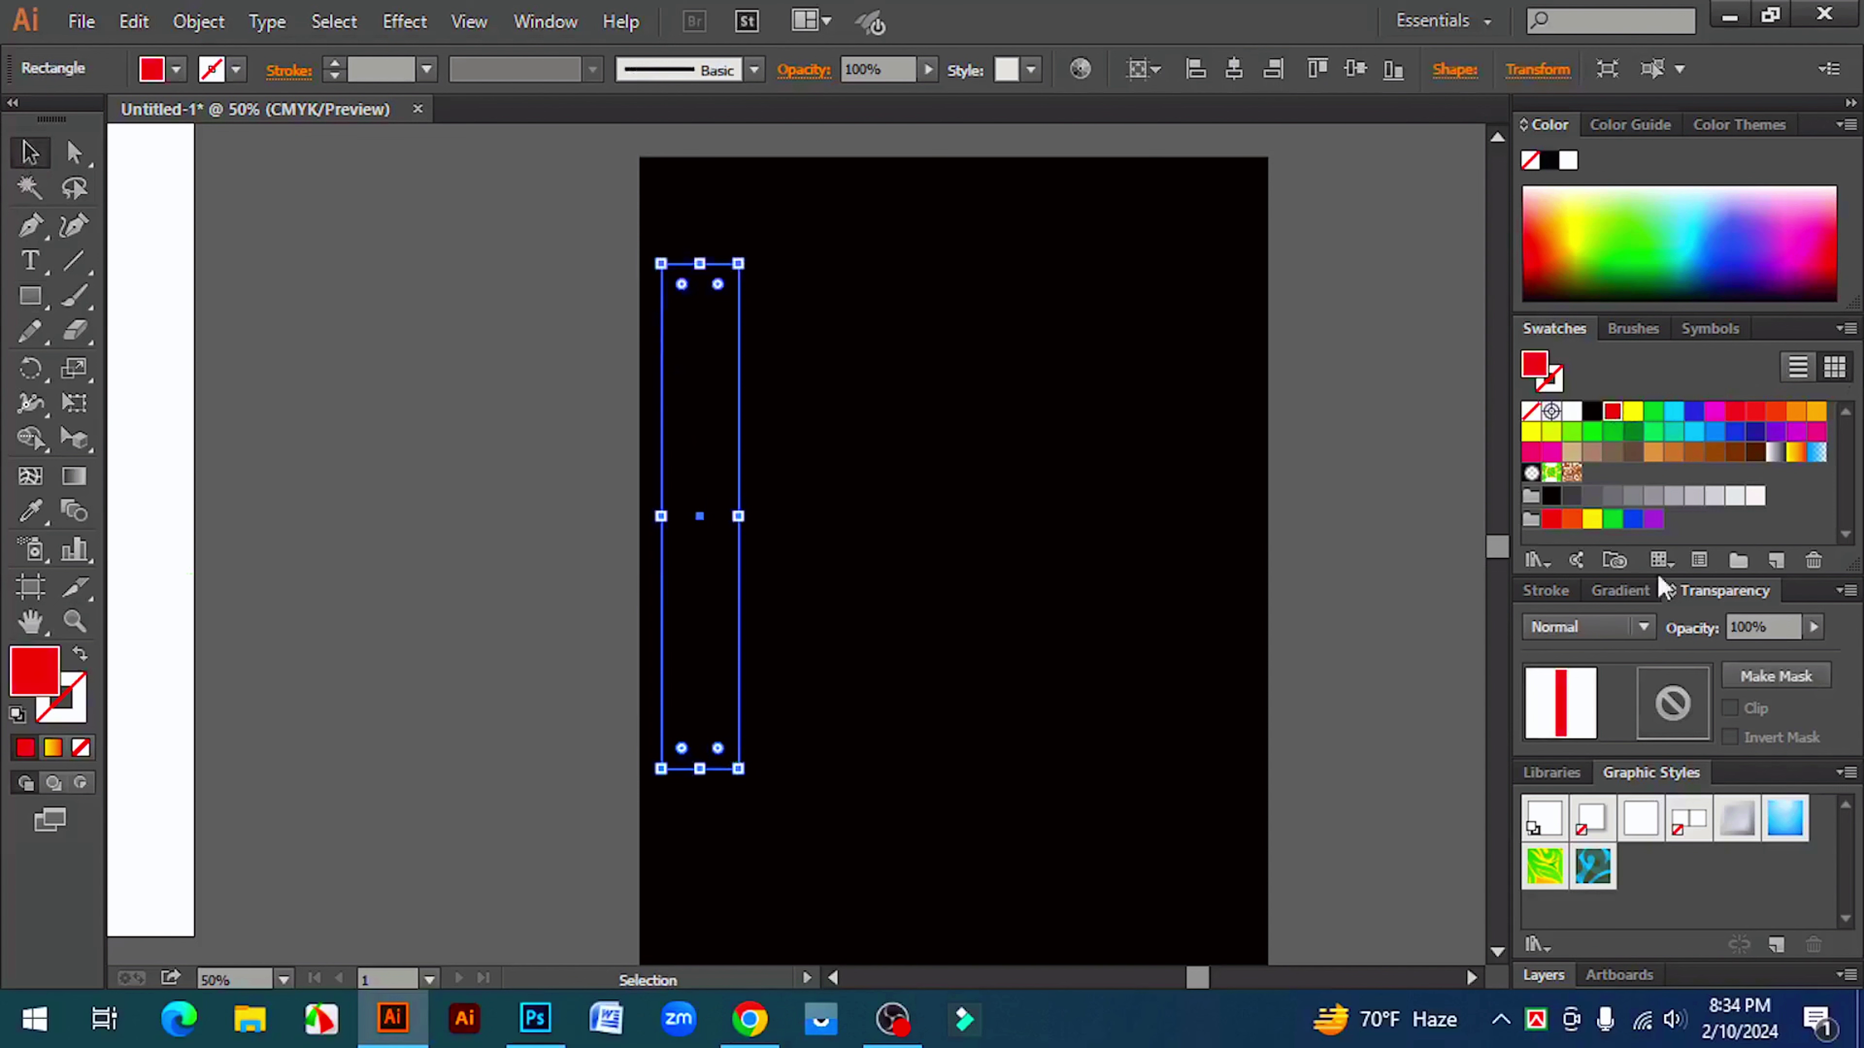
- Duplicate the red stripe directly to its right, leaving a thin gap between the two
key("ctrl+space")
left_click(695, 643)
left_click(829, 579)
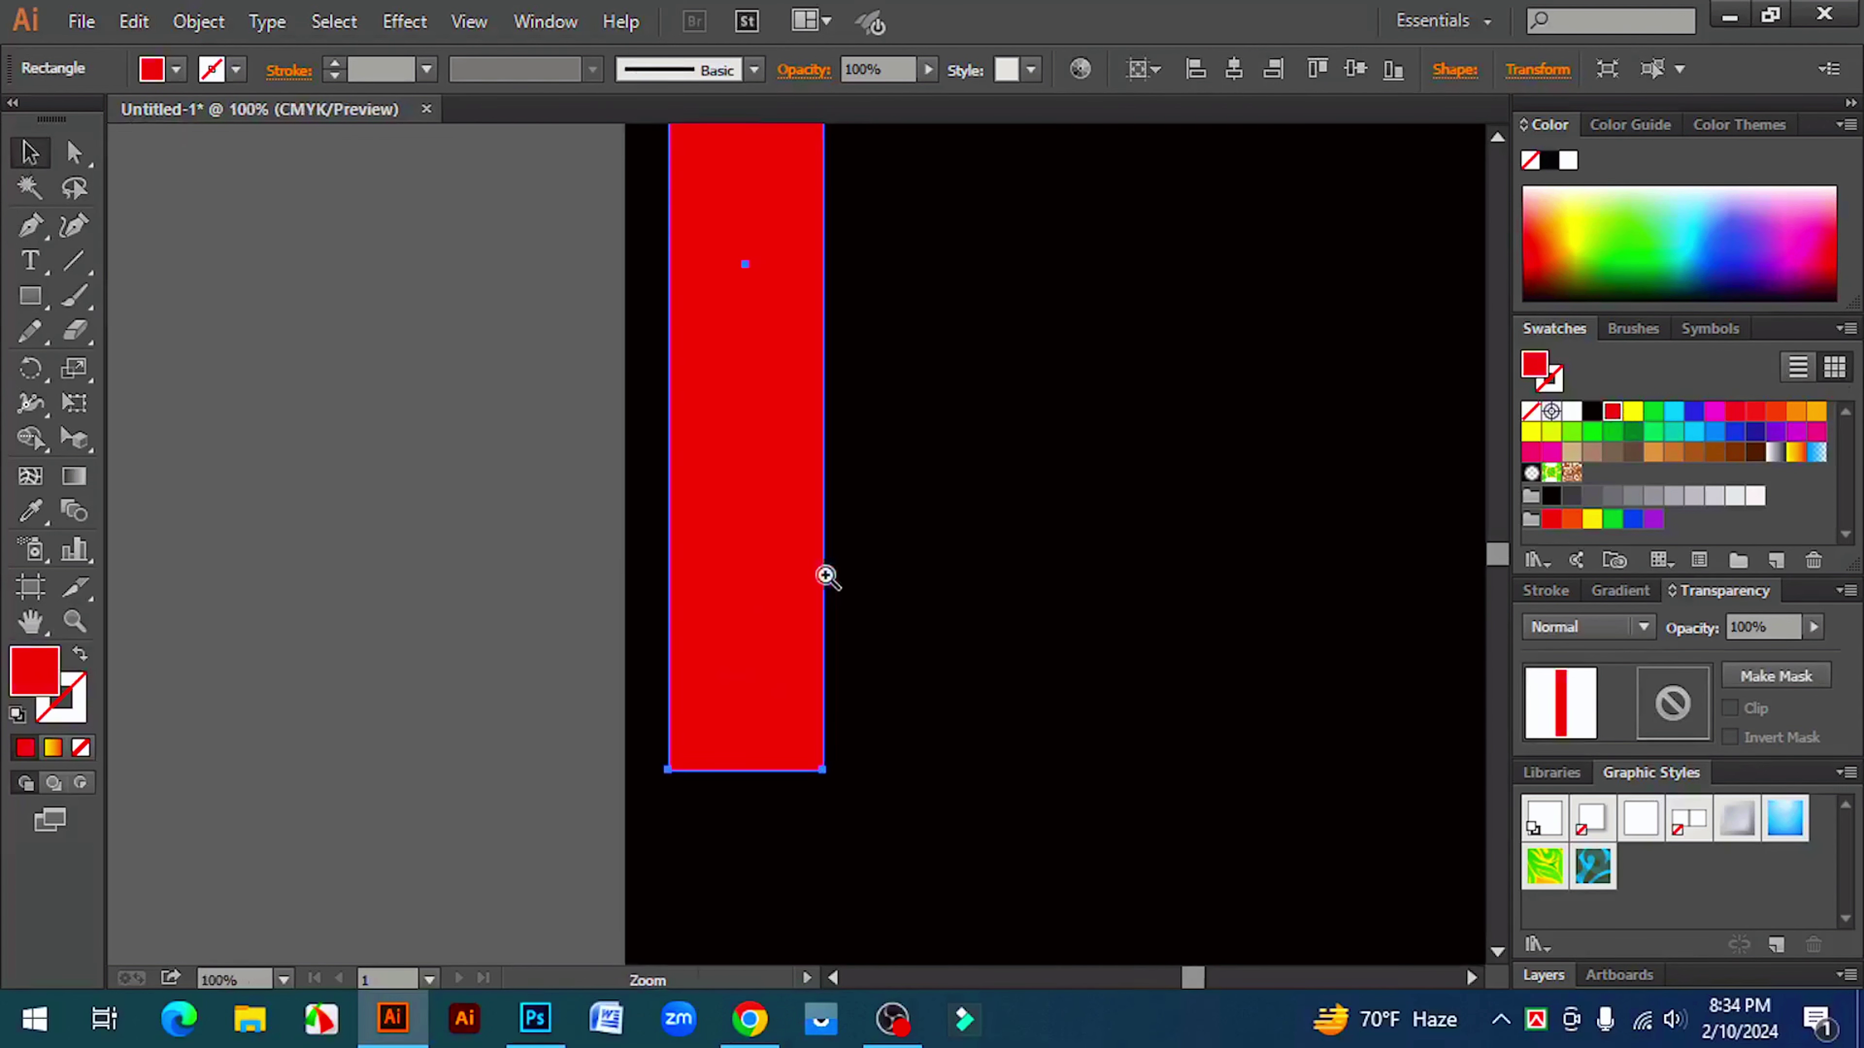
left_click(758, 557)
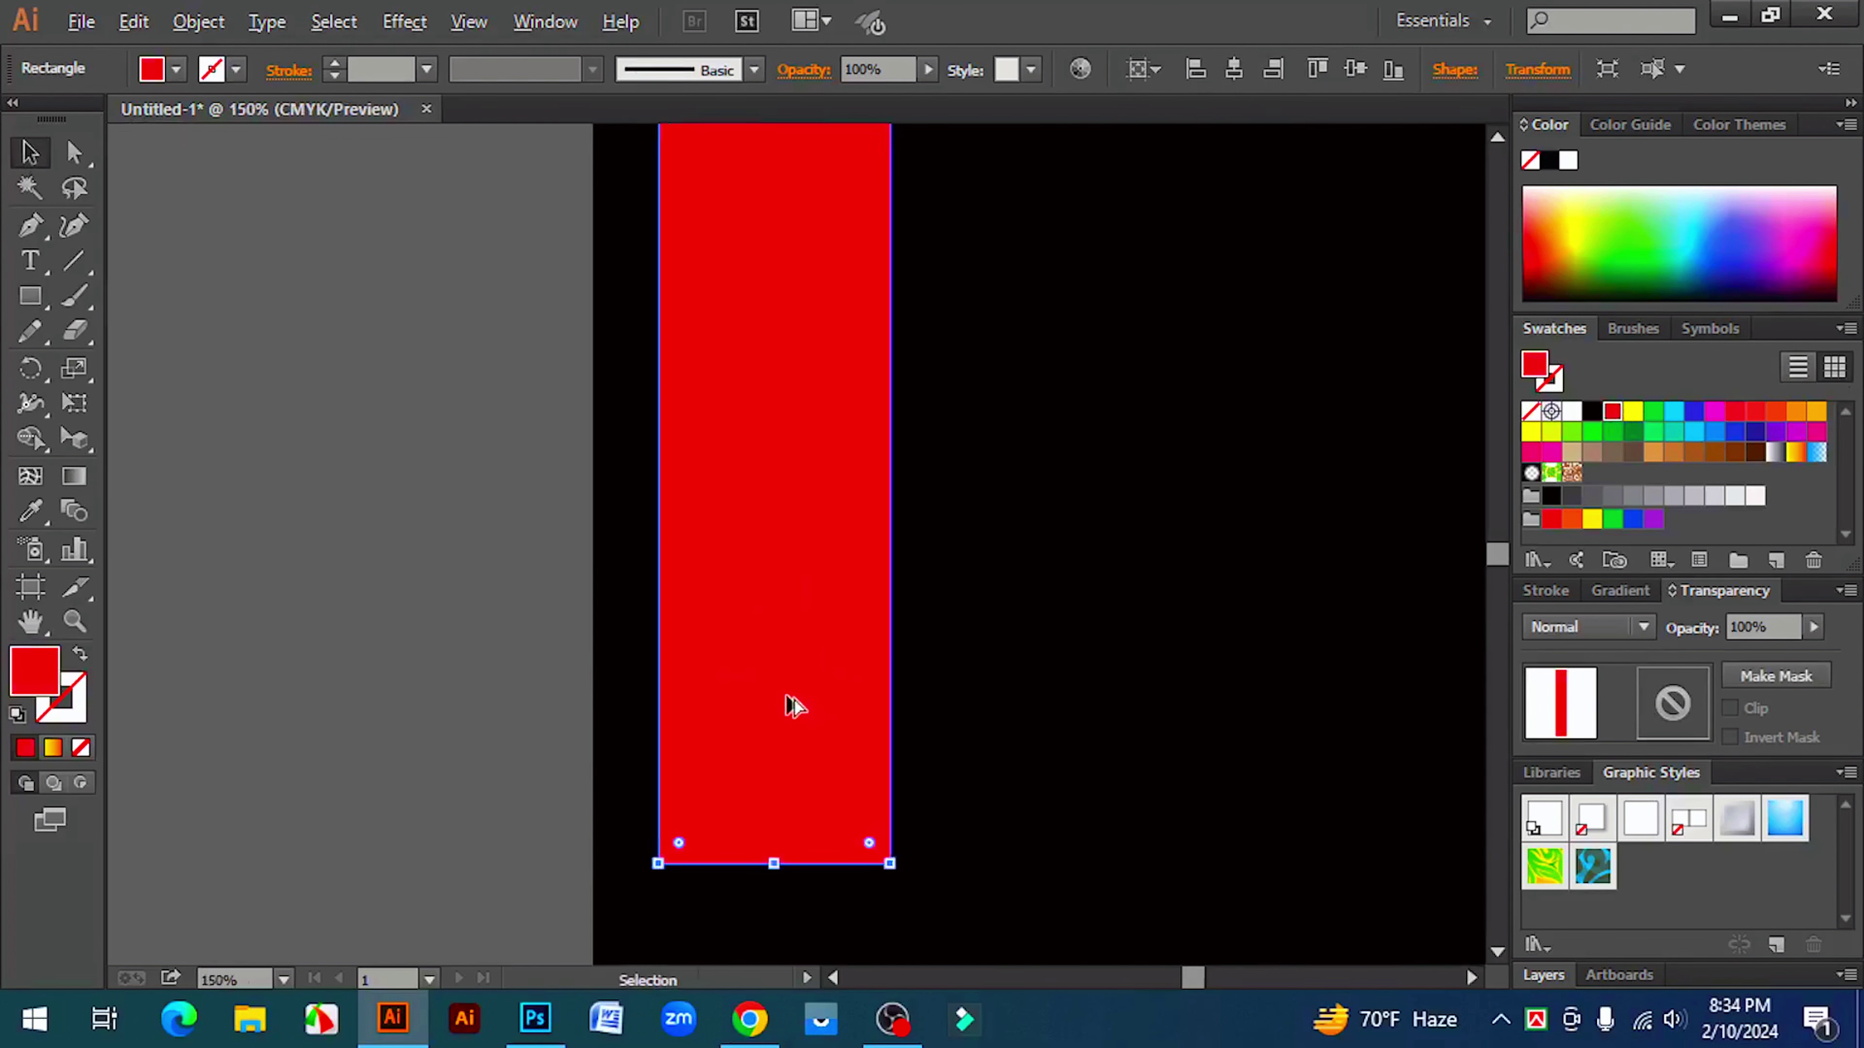
left_click_drag(791, 697, 1023, 718)
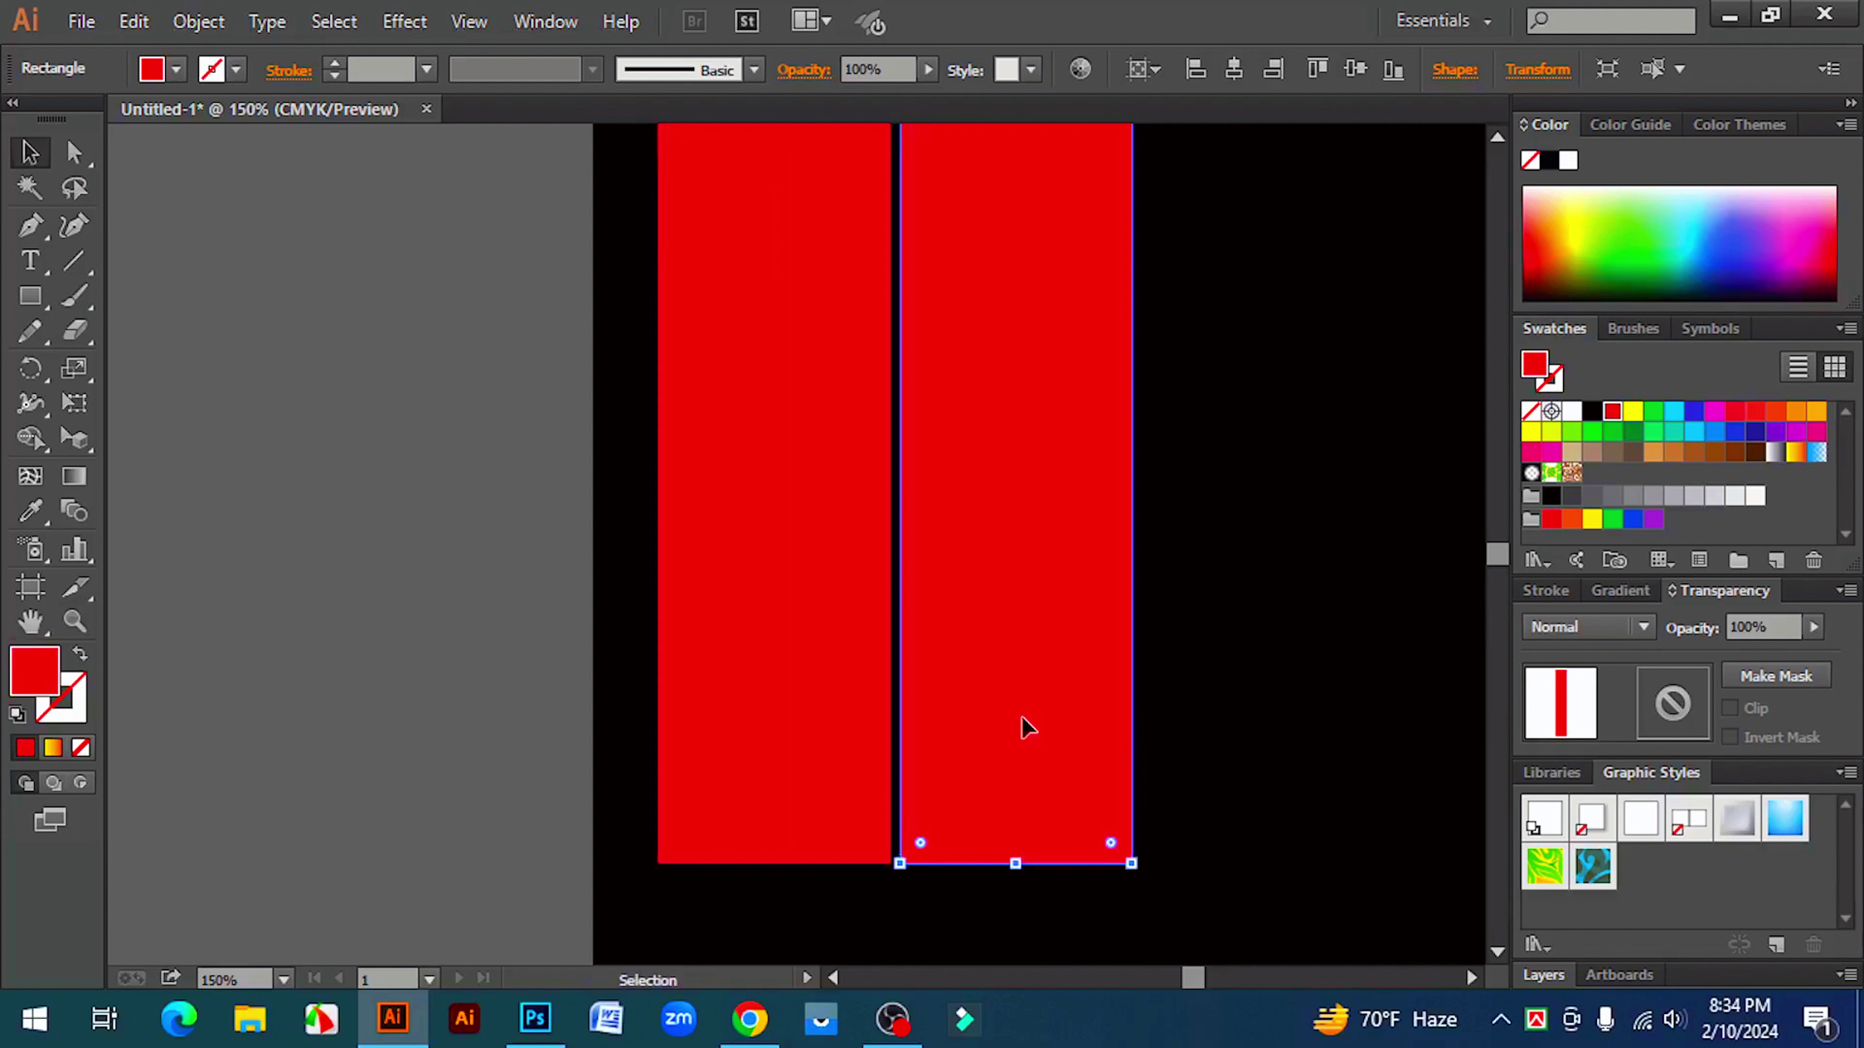
- Repeat the stripe duplication five times to form a row of seven evenly spaced red stripes
key("ctrl+minus")
key("ctrl+minus")
key("ctrl+minus")
key("ctrl+minus")
key("ctrl+minus")
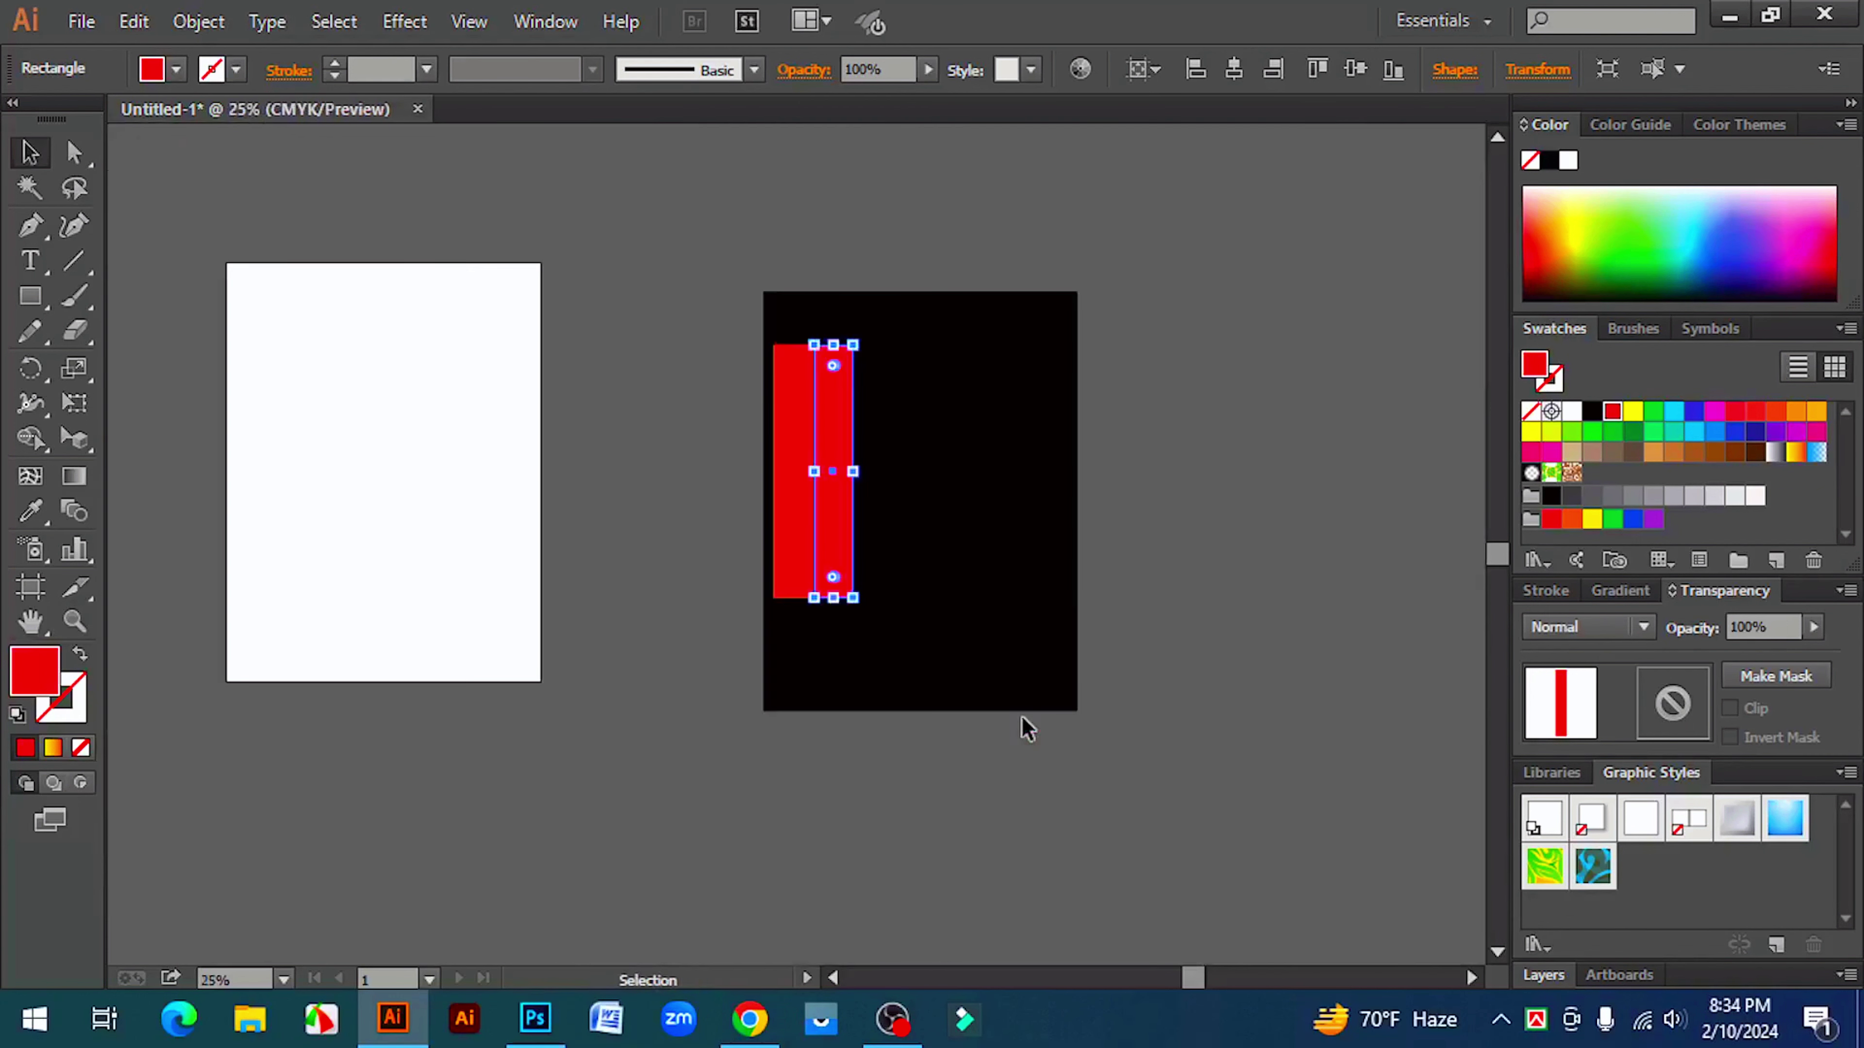
key("a")
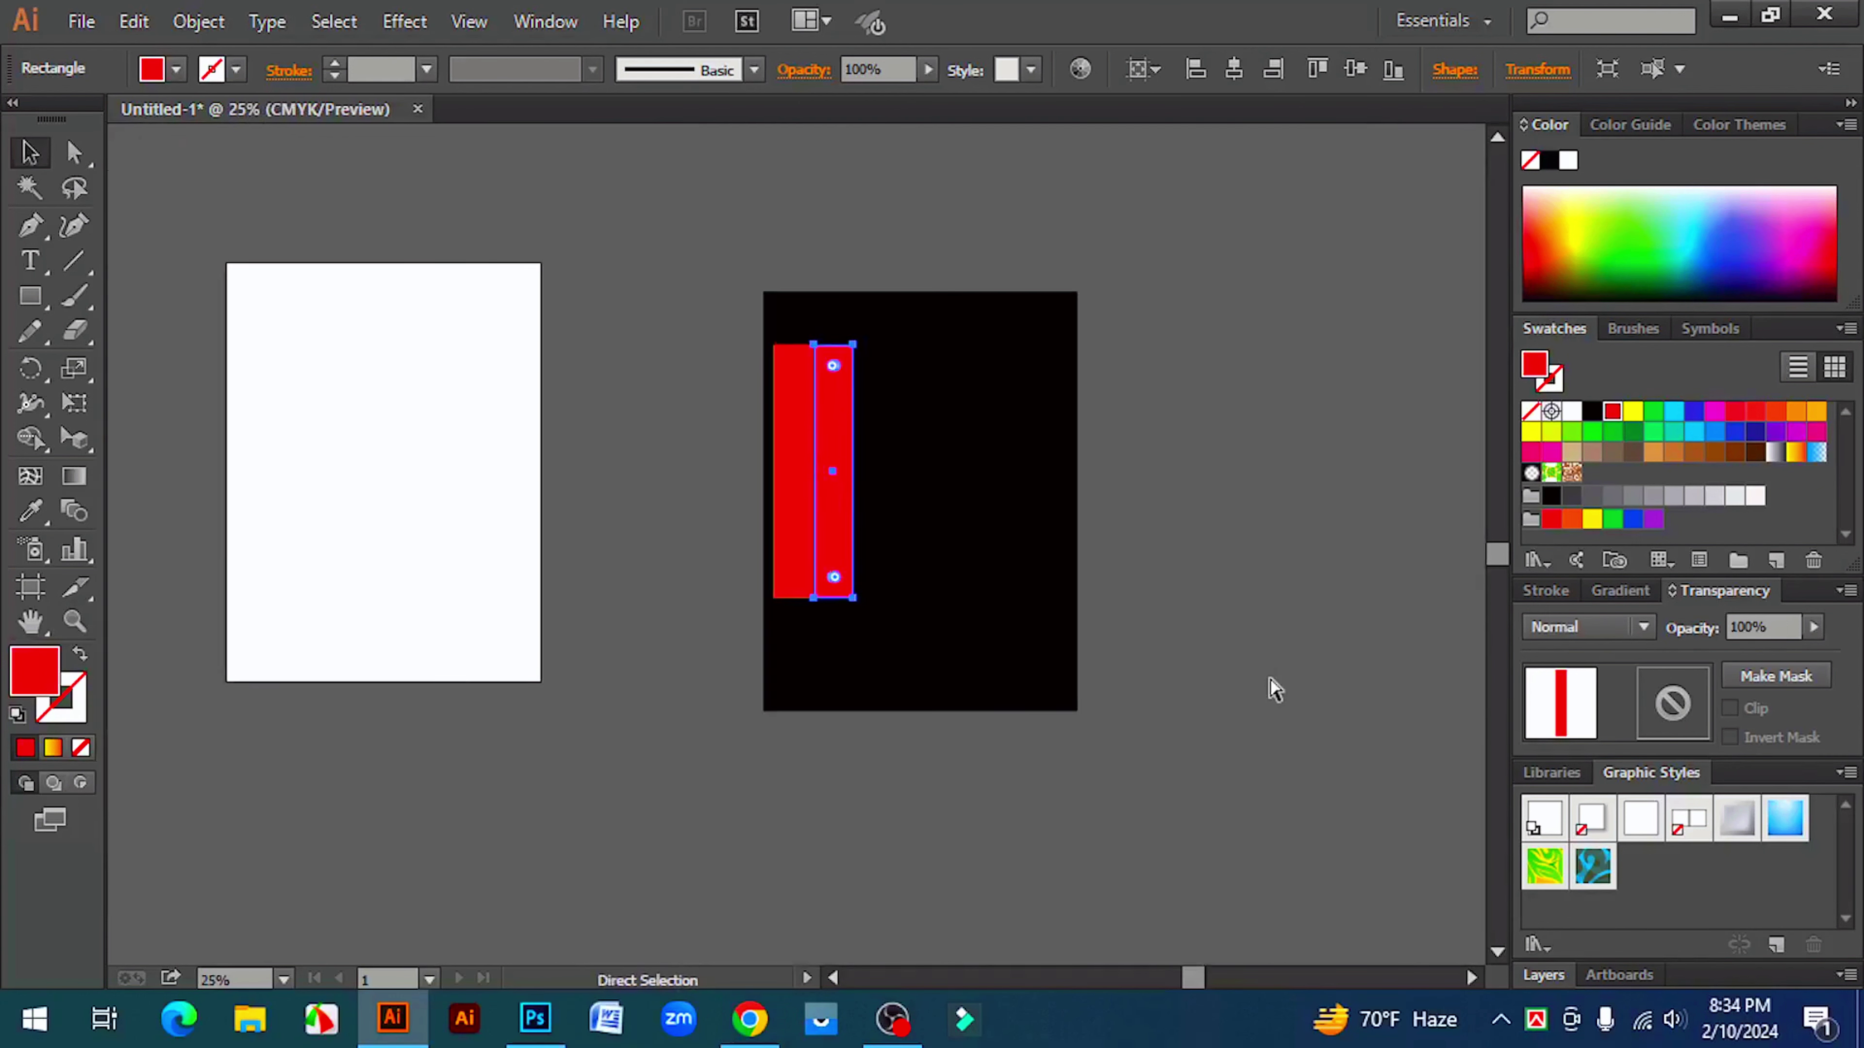
key("ctrl+d")
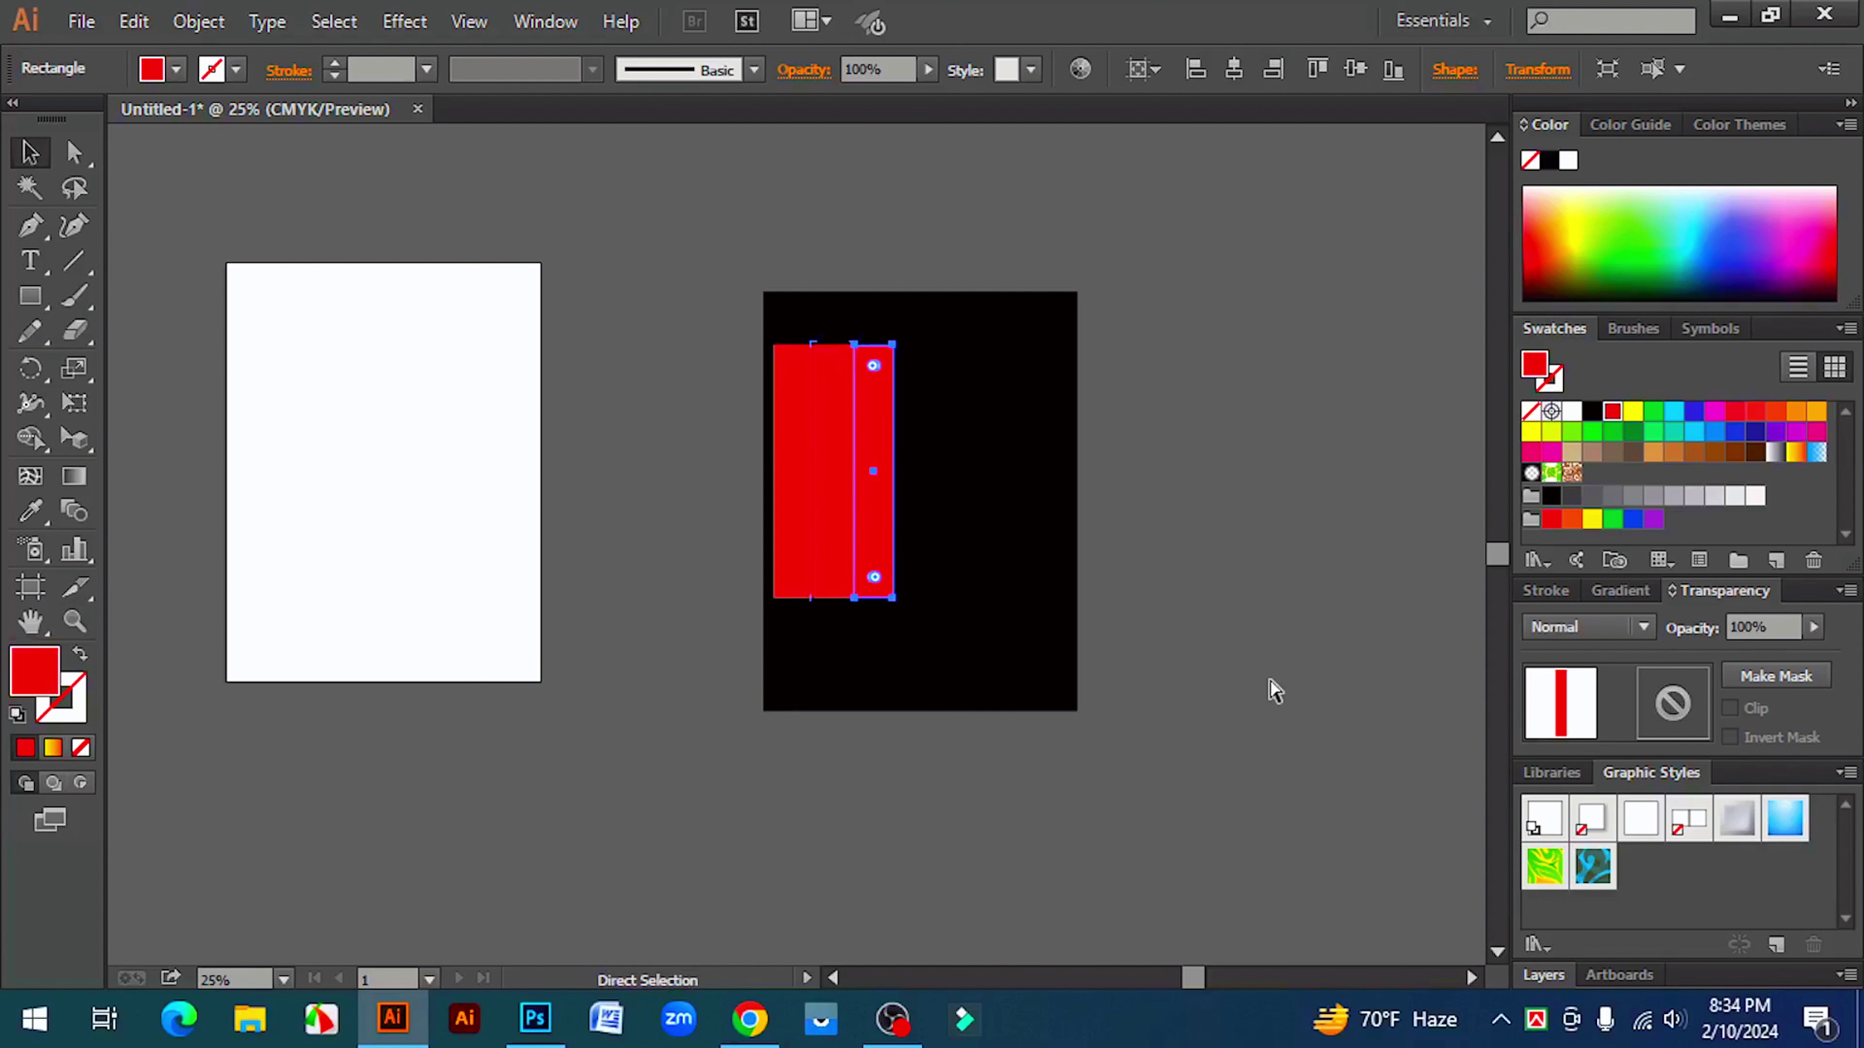
key("ctrl+d")
key("ctrl+d")
key("ctrl+d")
key("ctrl+d")
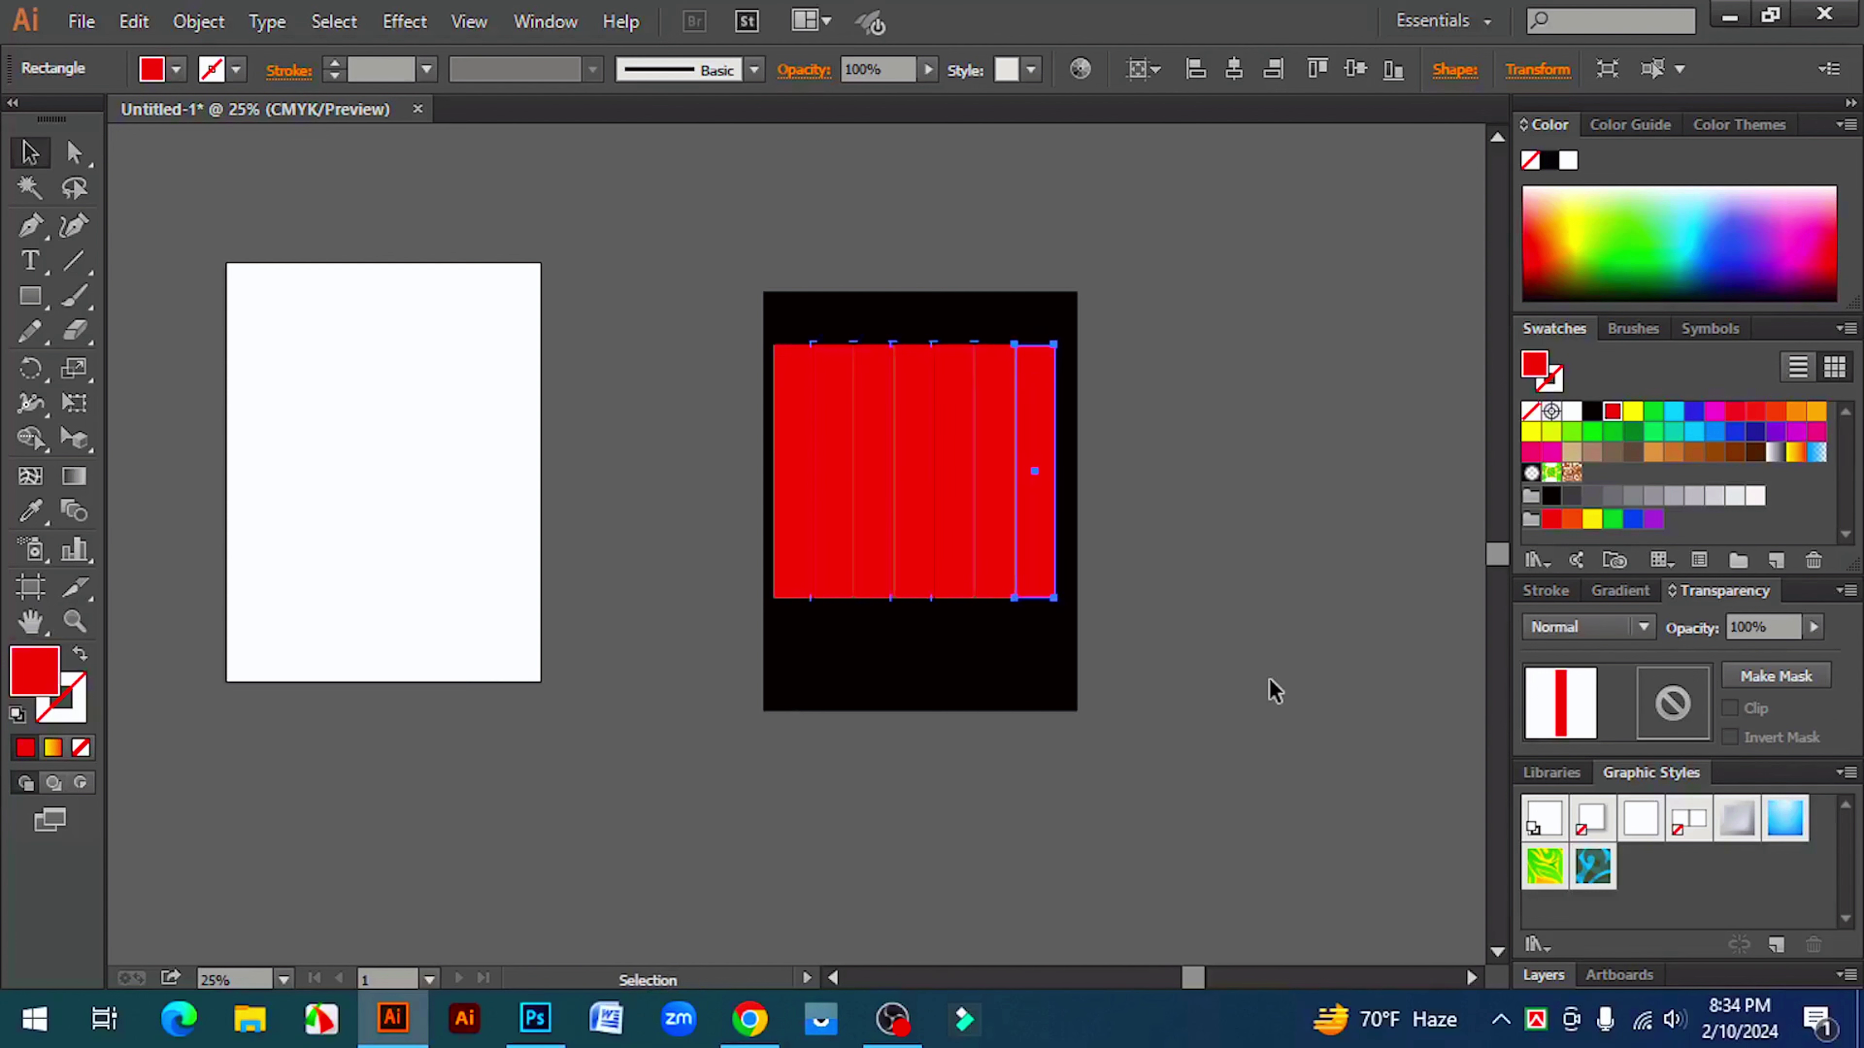
left_click(1268, 678)
- Select all seven red stripes and move them slightly upward on the black background
left_click(905, 530, "ctrl")
left_click_drag(595, 385, 1034, 605)
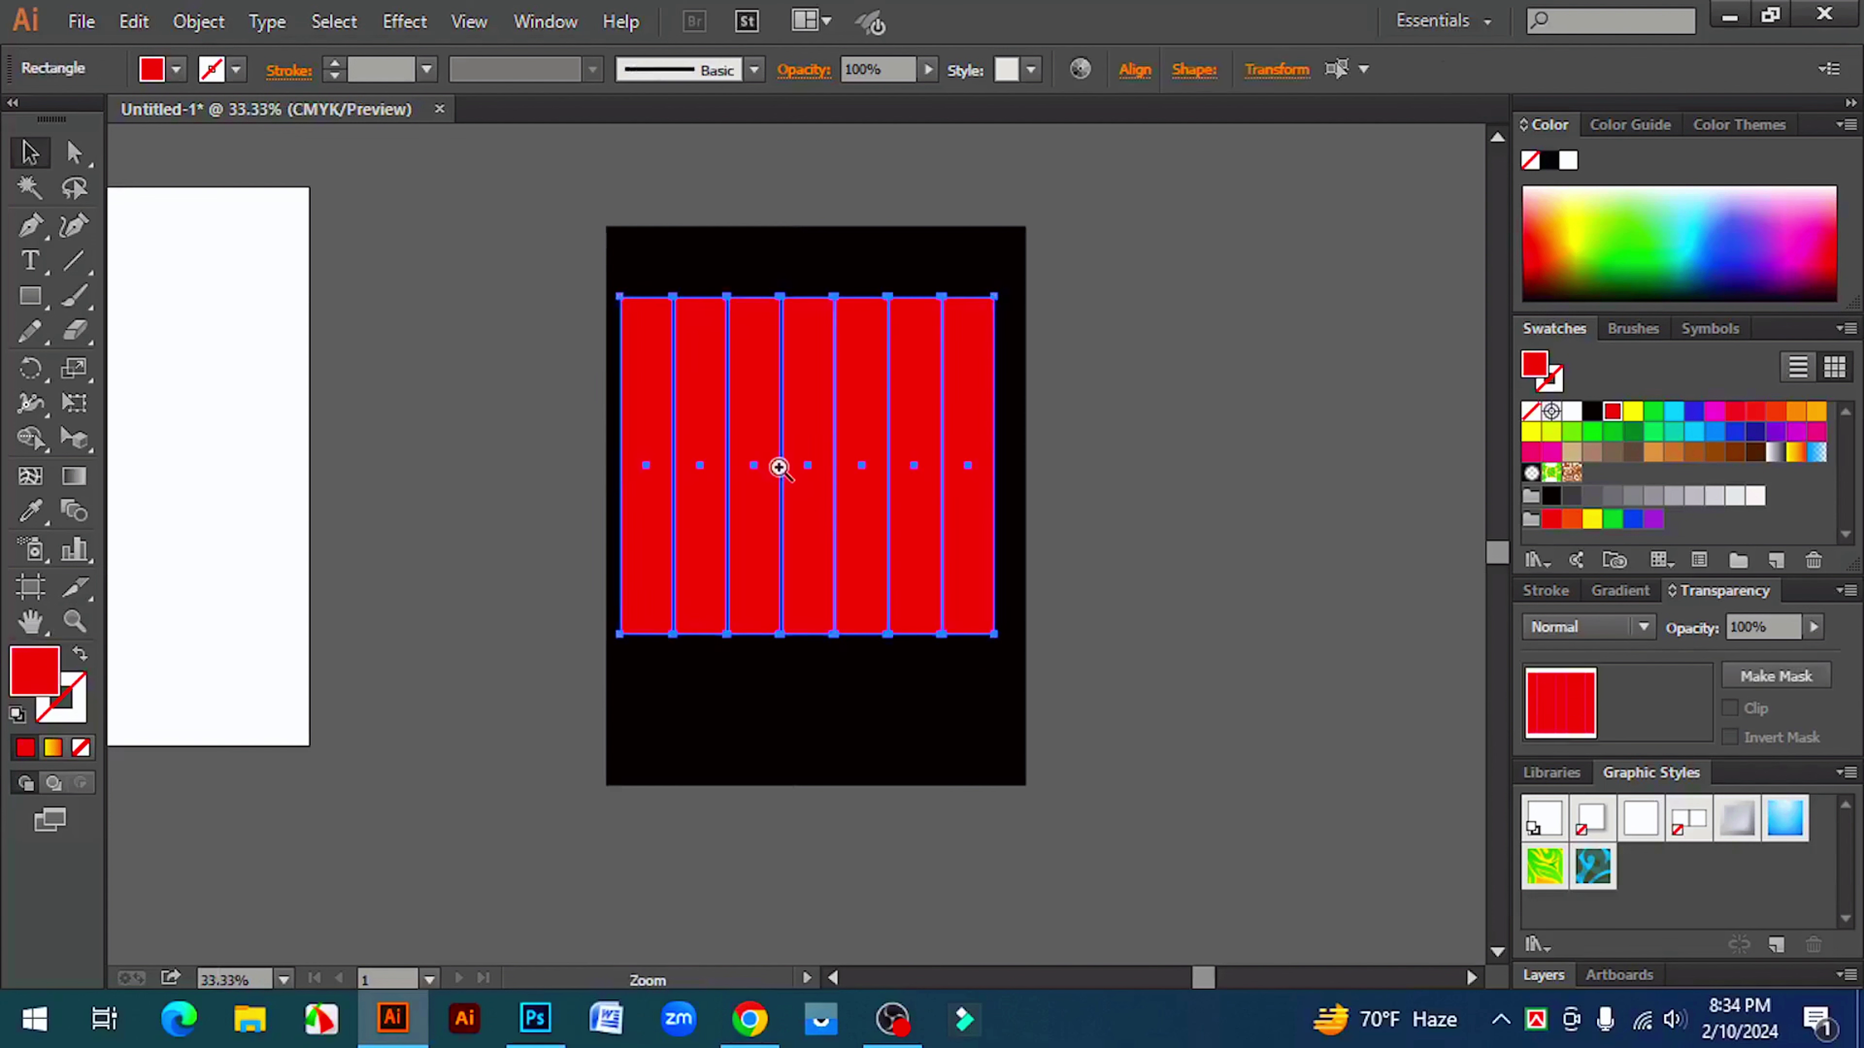
left_click(780, 468)
left_click_drag(1126, 544, 1150, 555)
left_click(1296, 718)
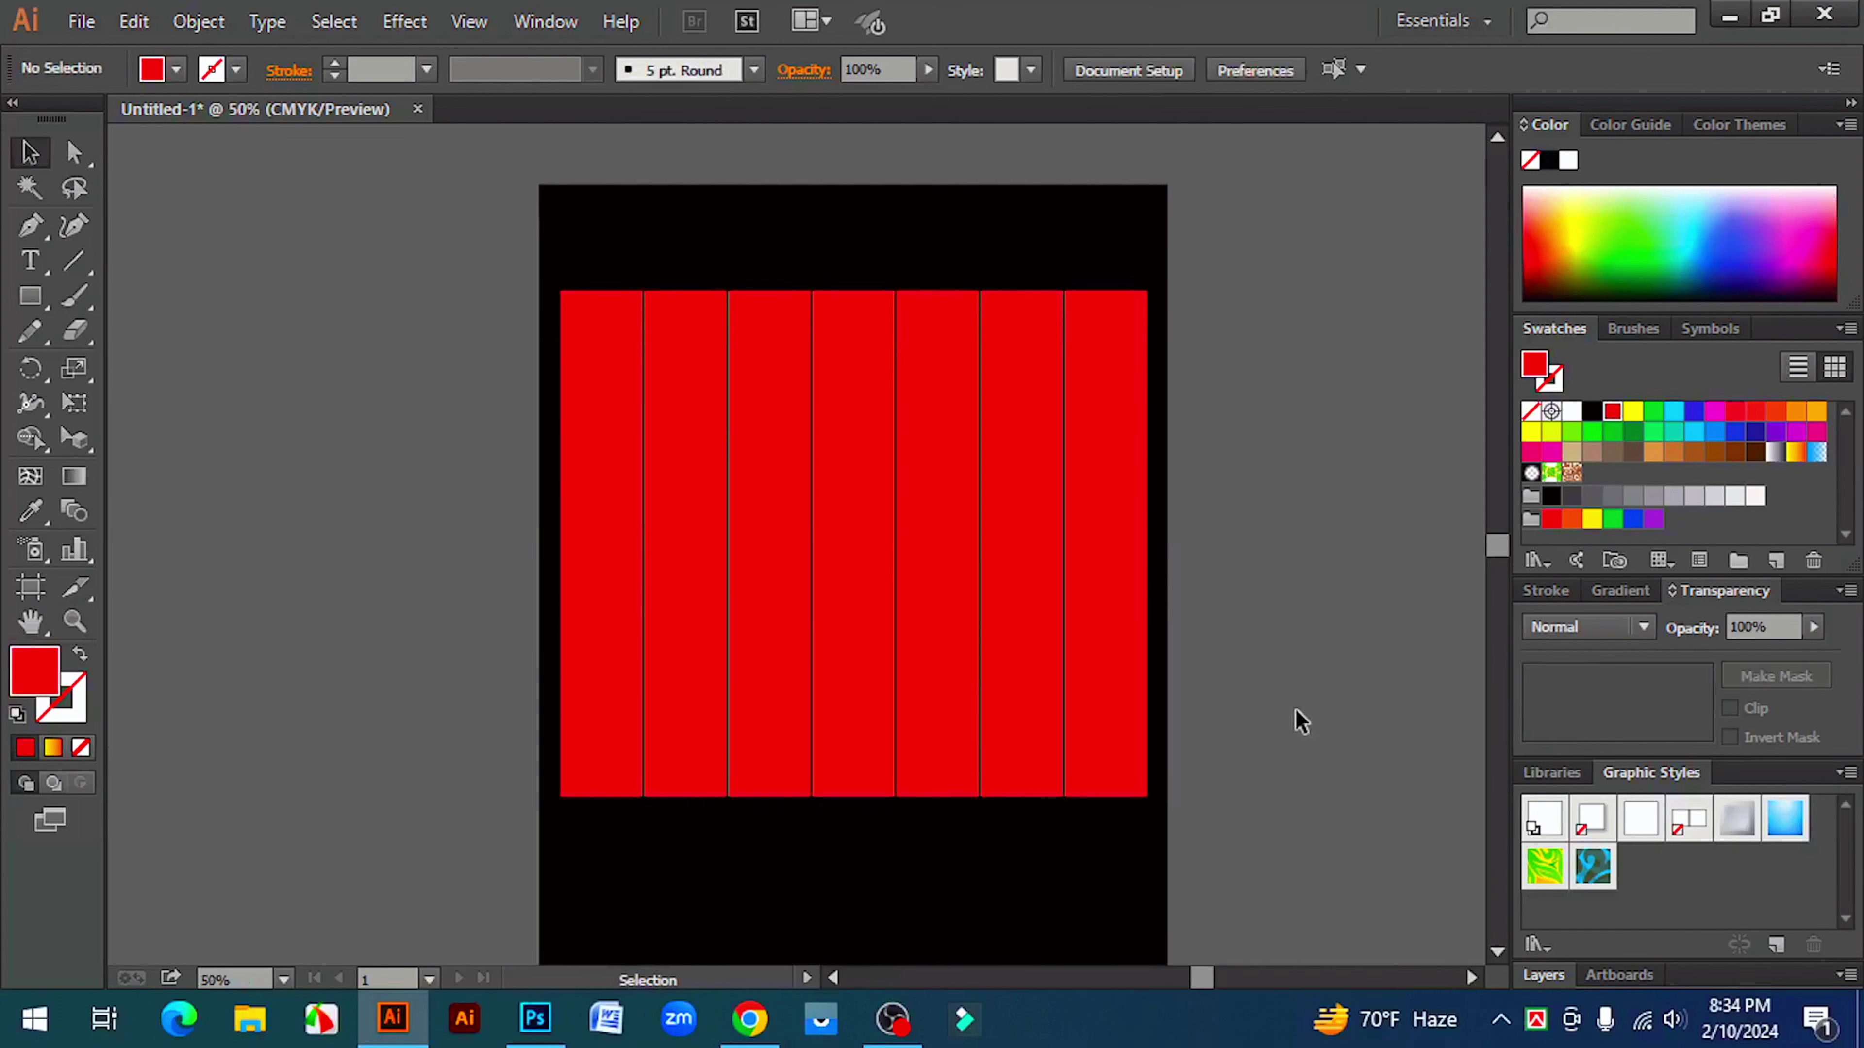
left_click_drag(917, 669, 577, 518)
scroll(704, 771, "down", 1)
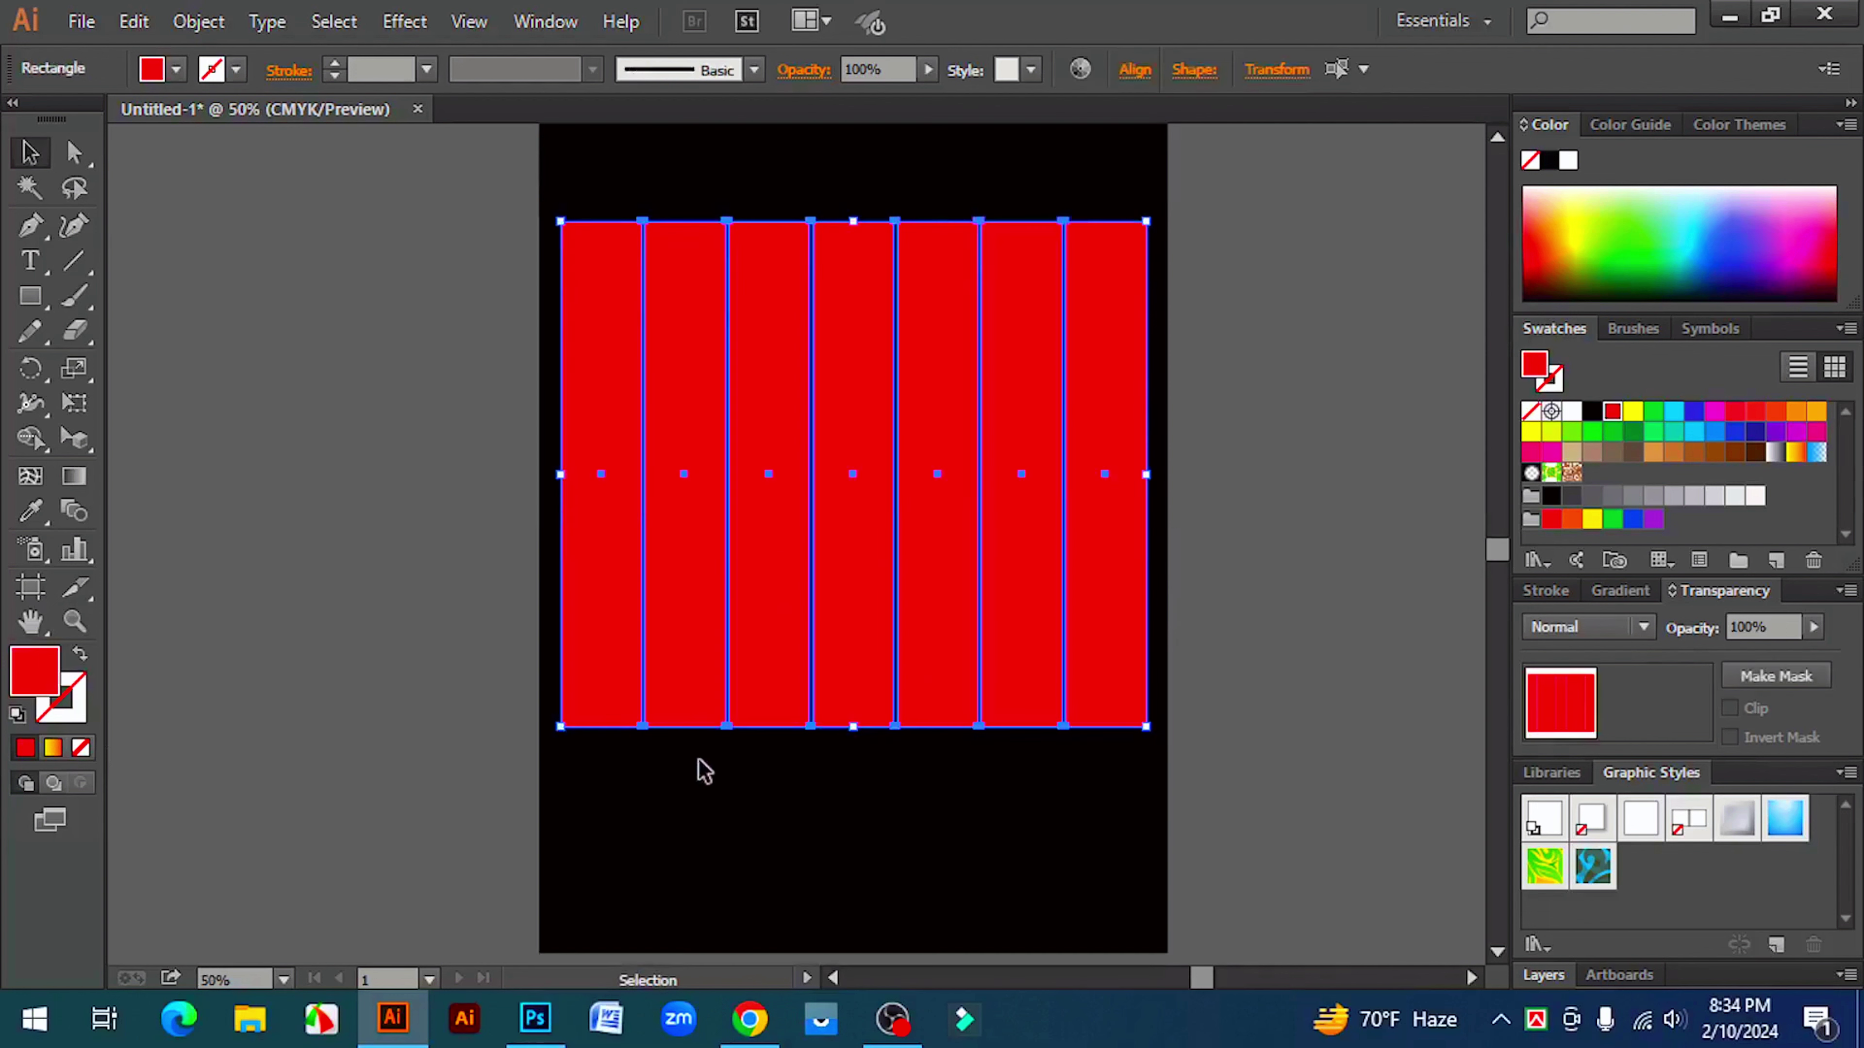
scroll(1231, 774, "down", 1)
scroll(1174, 719, "up", 3)
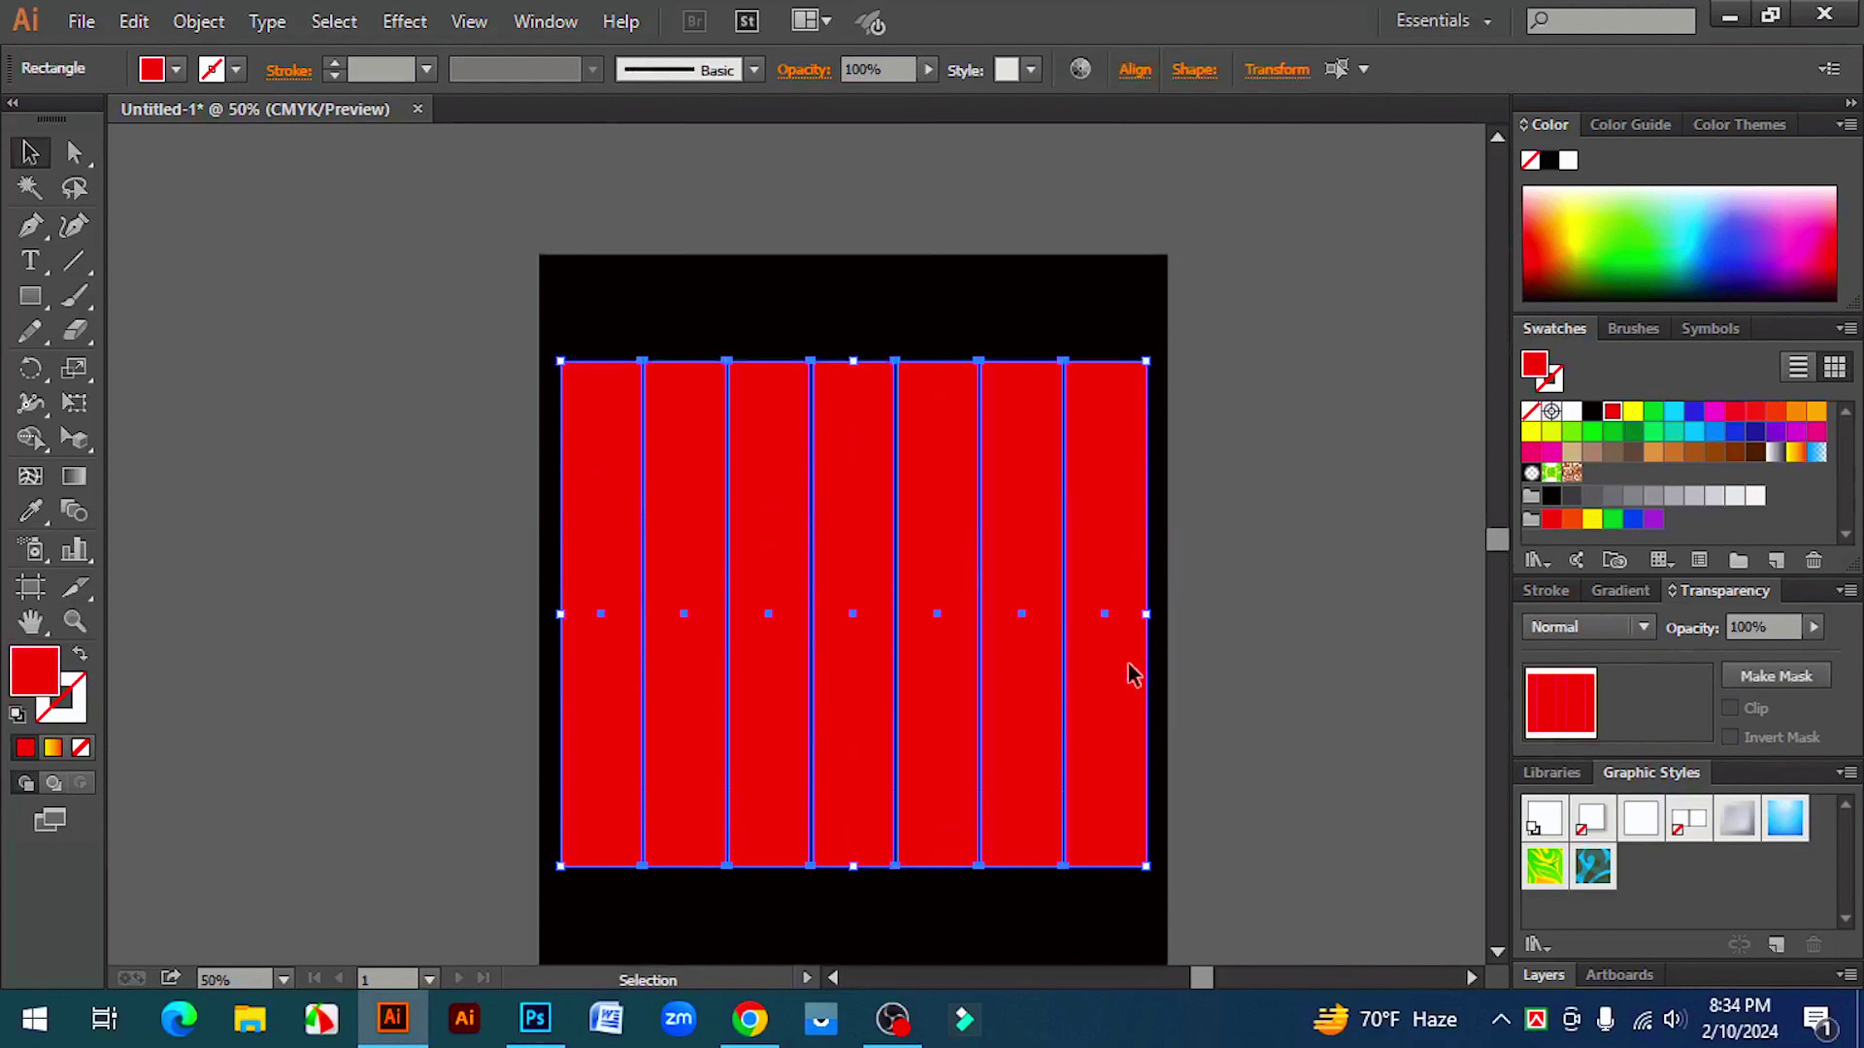
left_click_drag(858, 436, 859, 416)
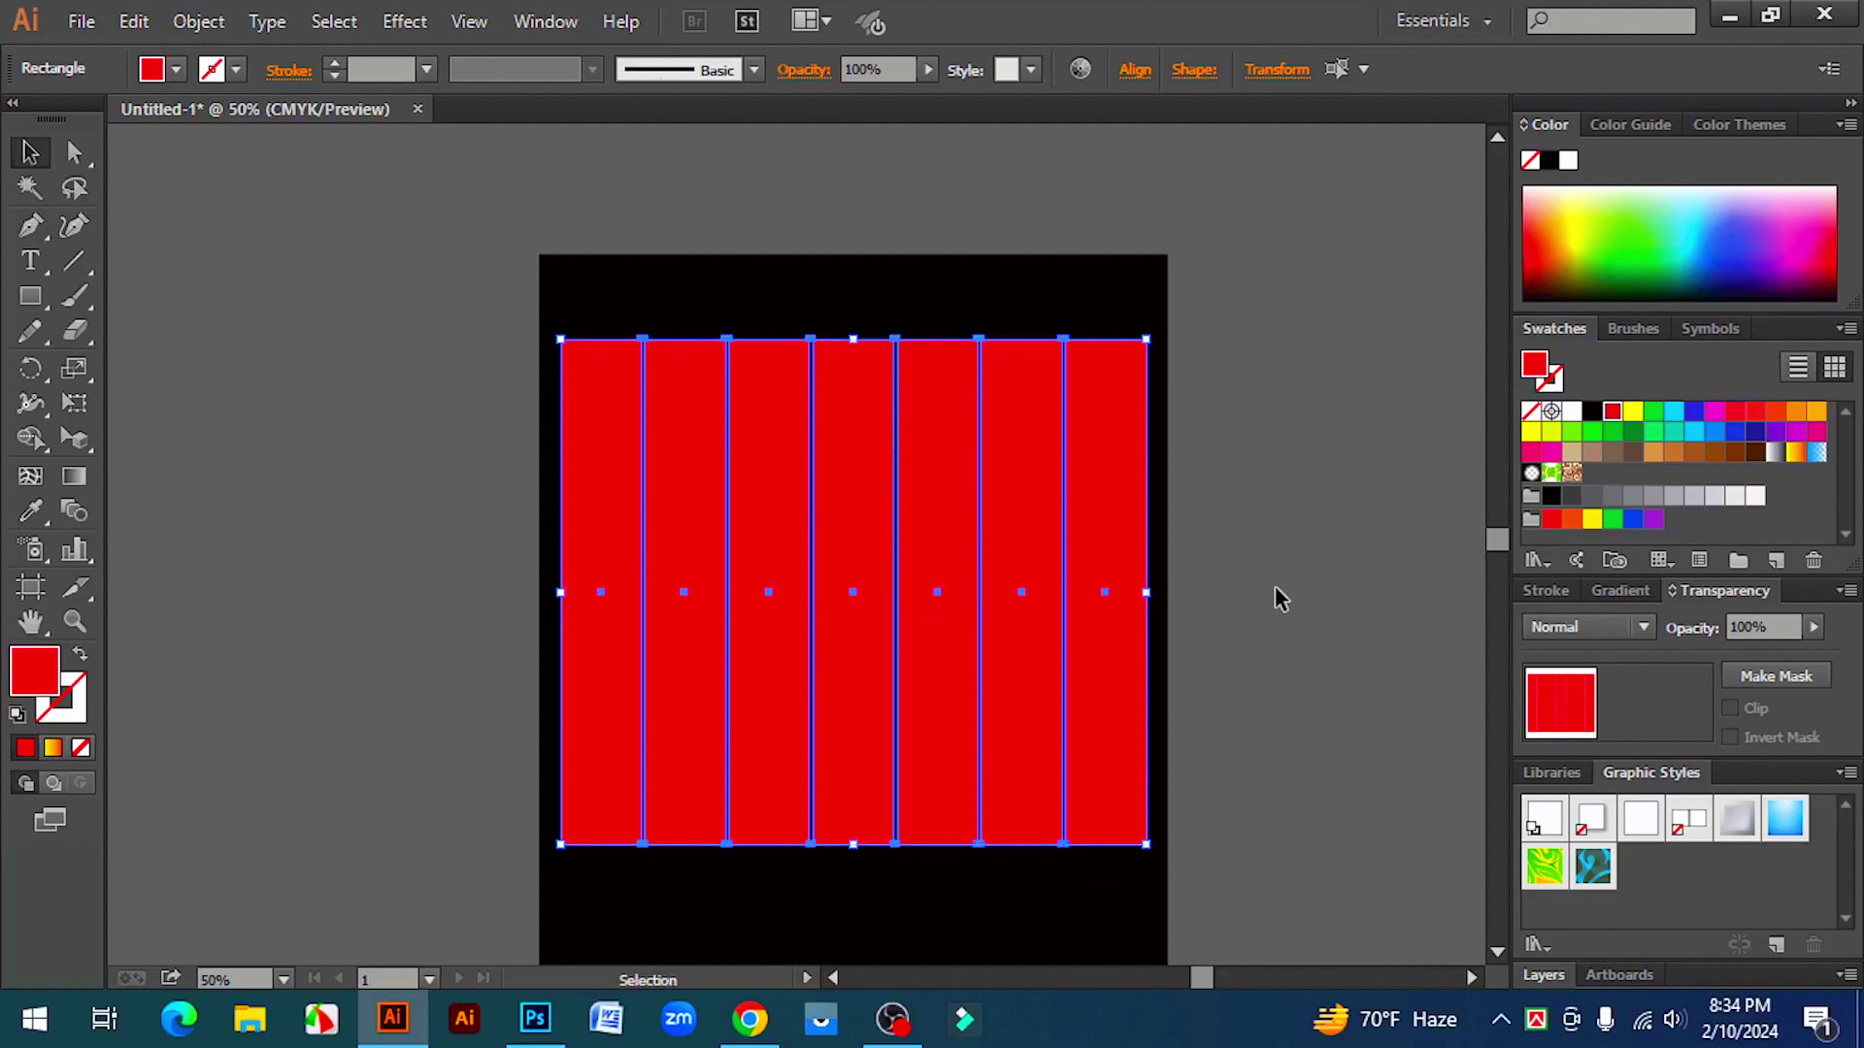
- Round the upper corners of all seven red stripes to a 0.77 in radius, keeping their lower corners square
left_click(1280, 598)
left_click(73, 152)
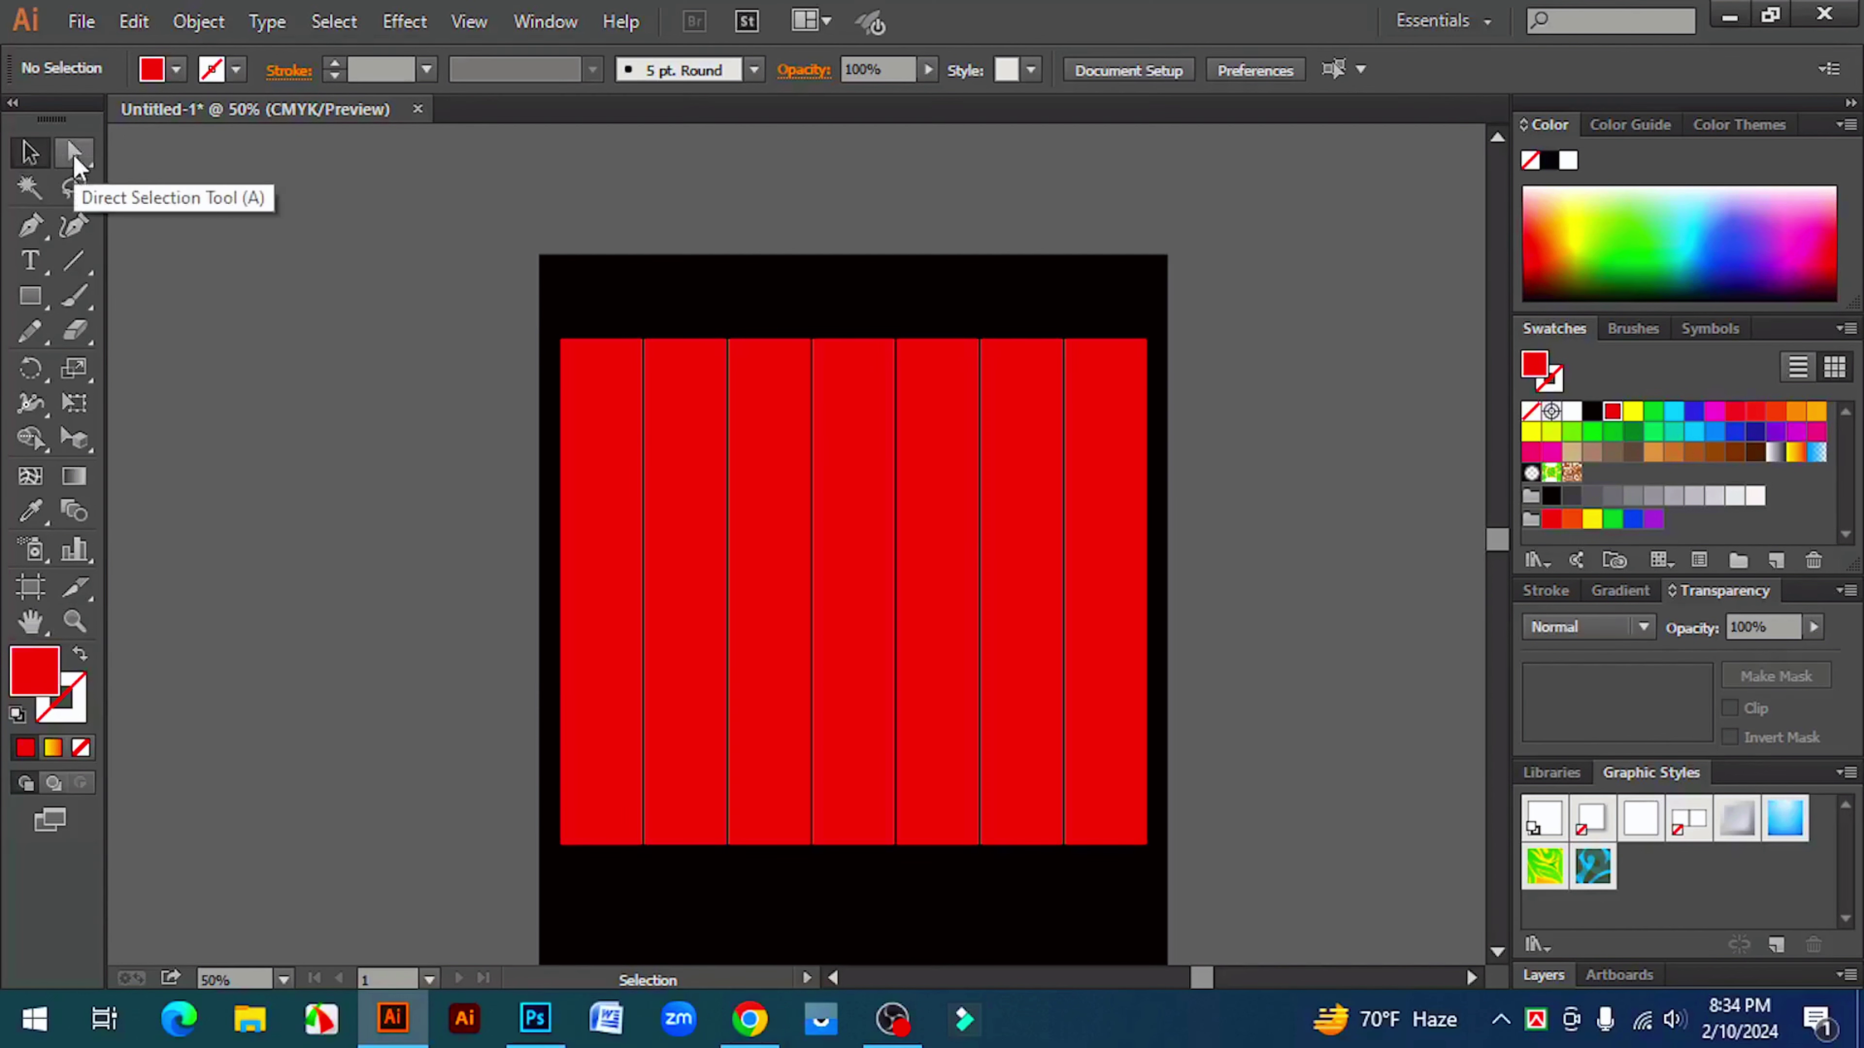
left_click_drag(514, 293, 1071, 400)
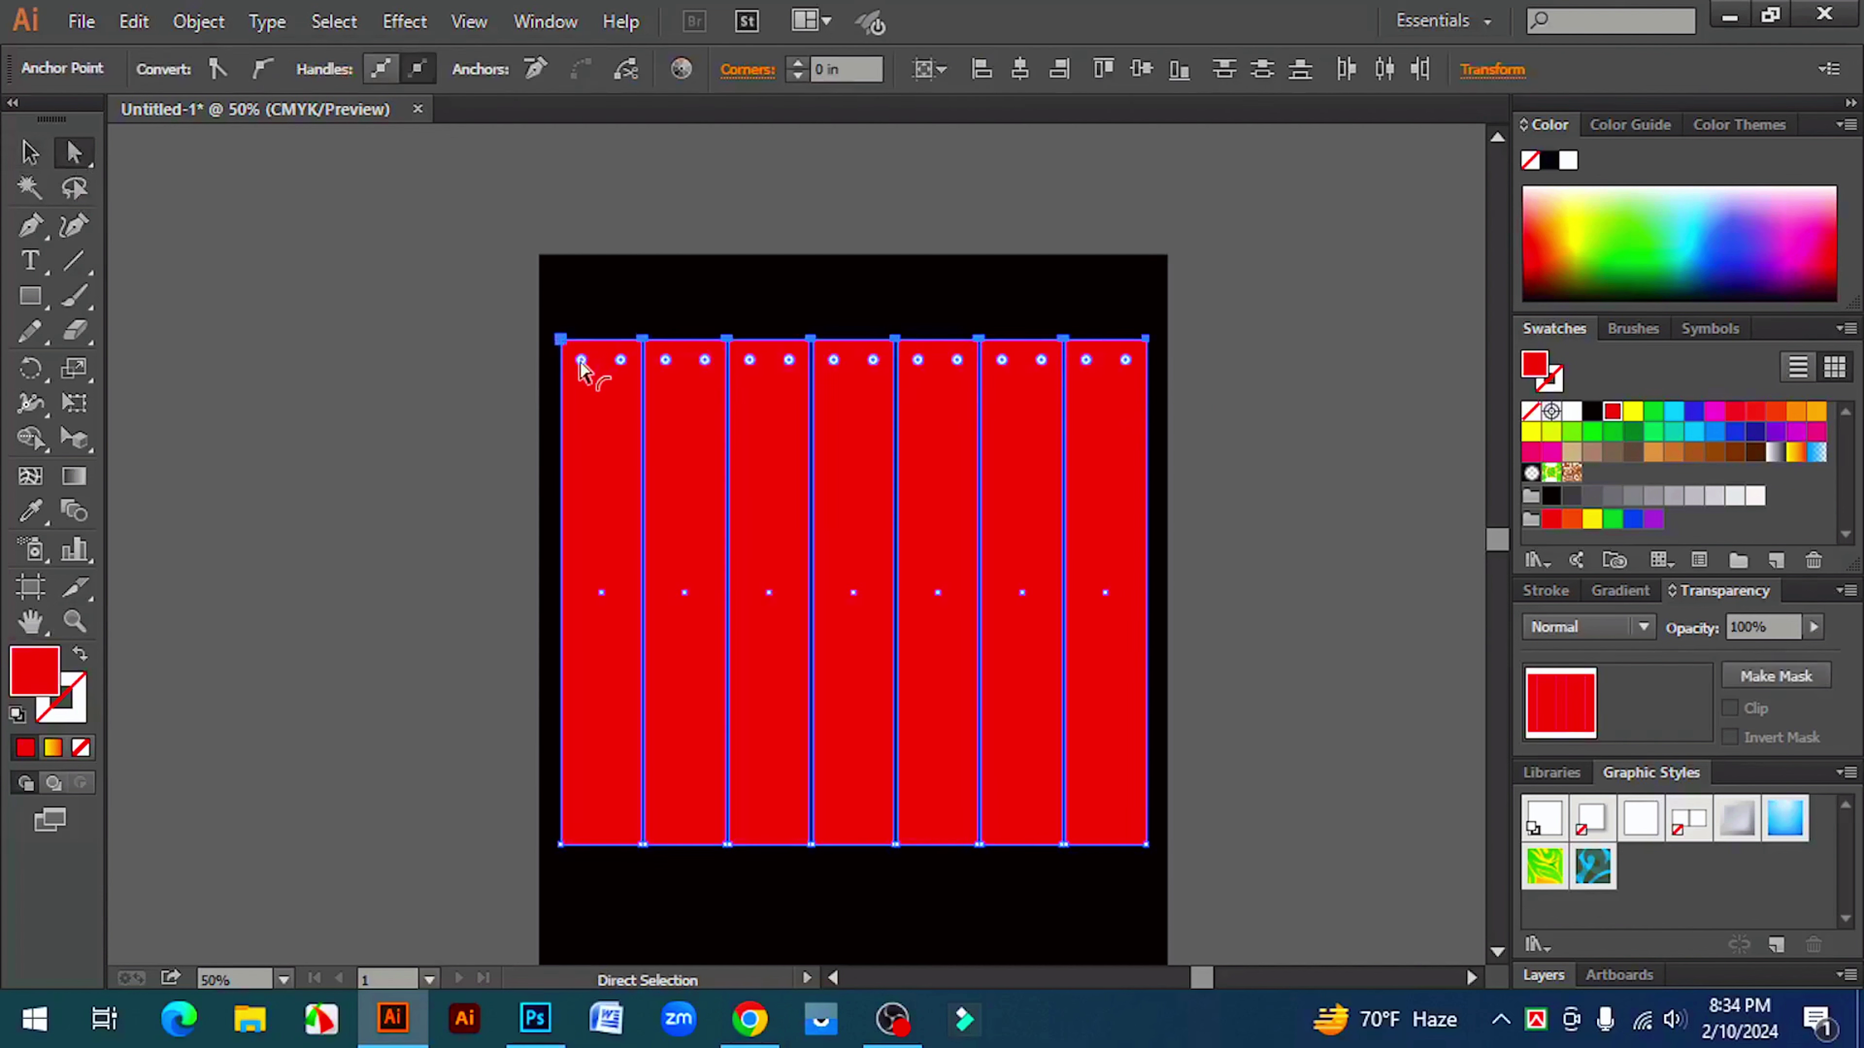
left_click_drag(581, 369, 587, 587)
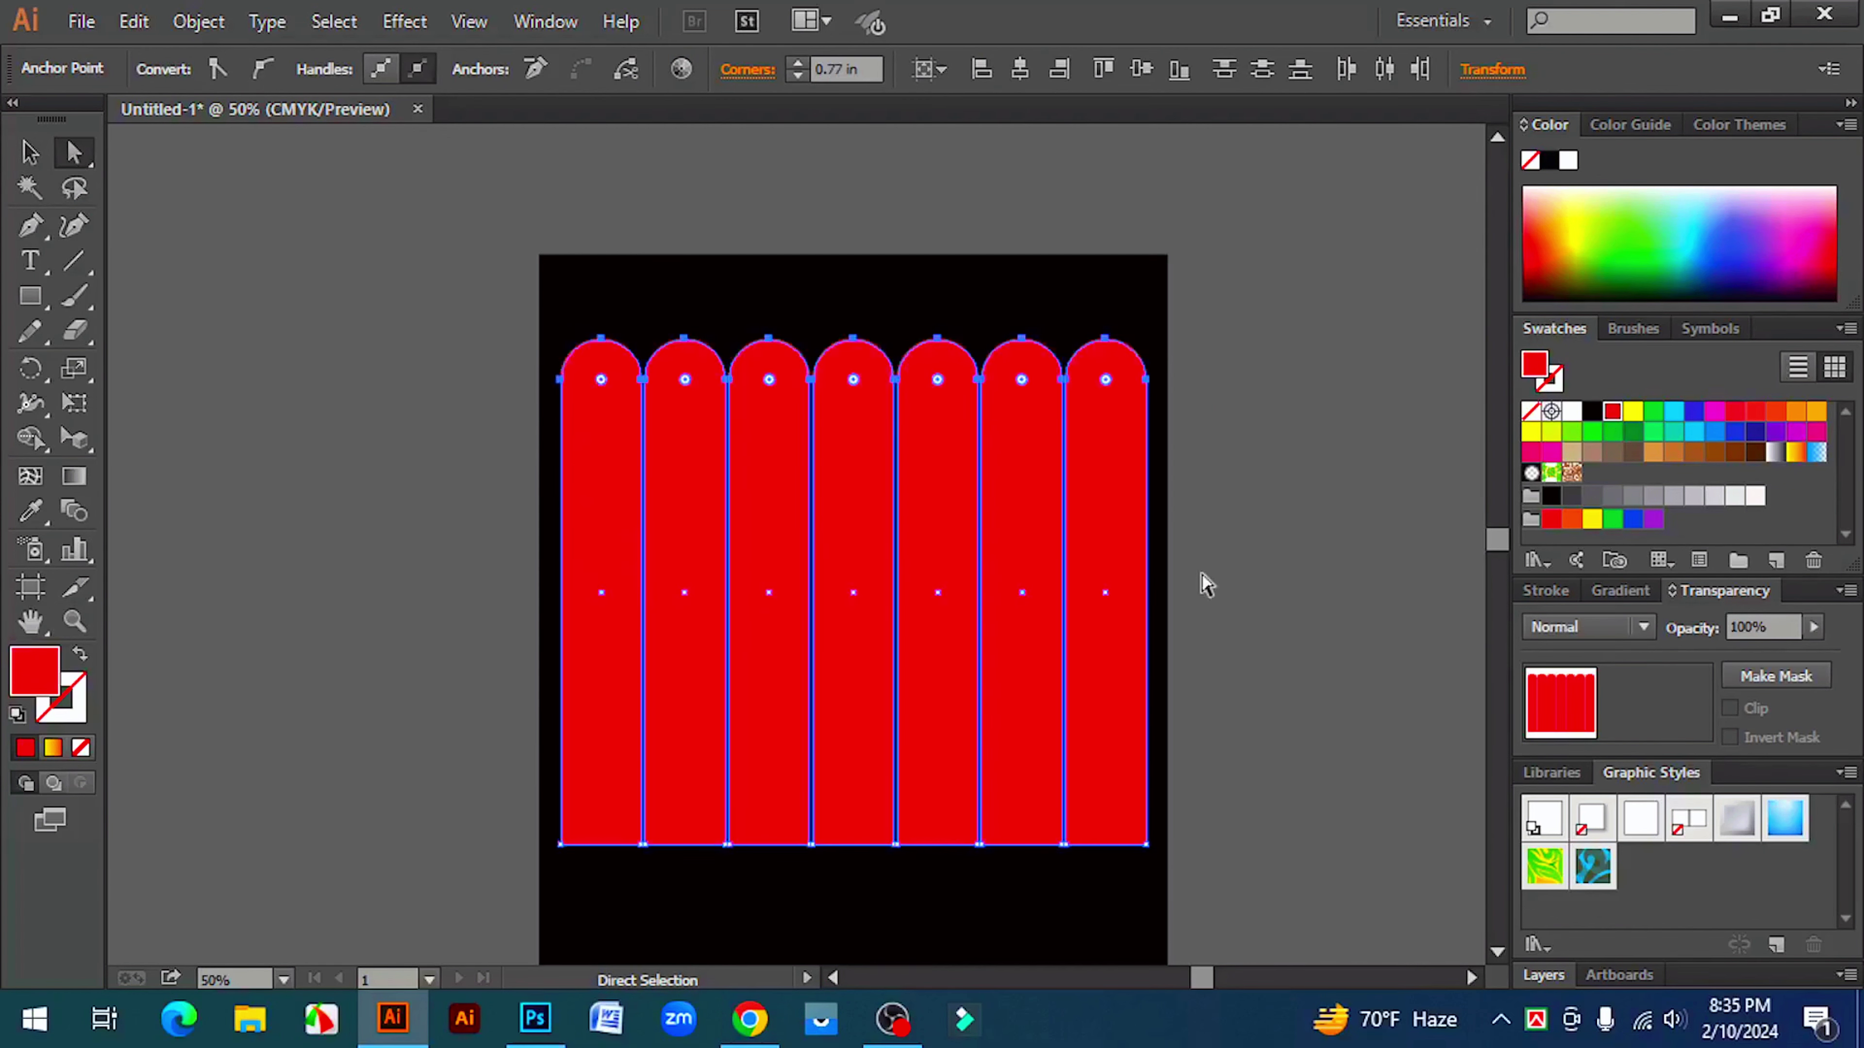
left_click(1339, 528)
left_click(29, 154)
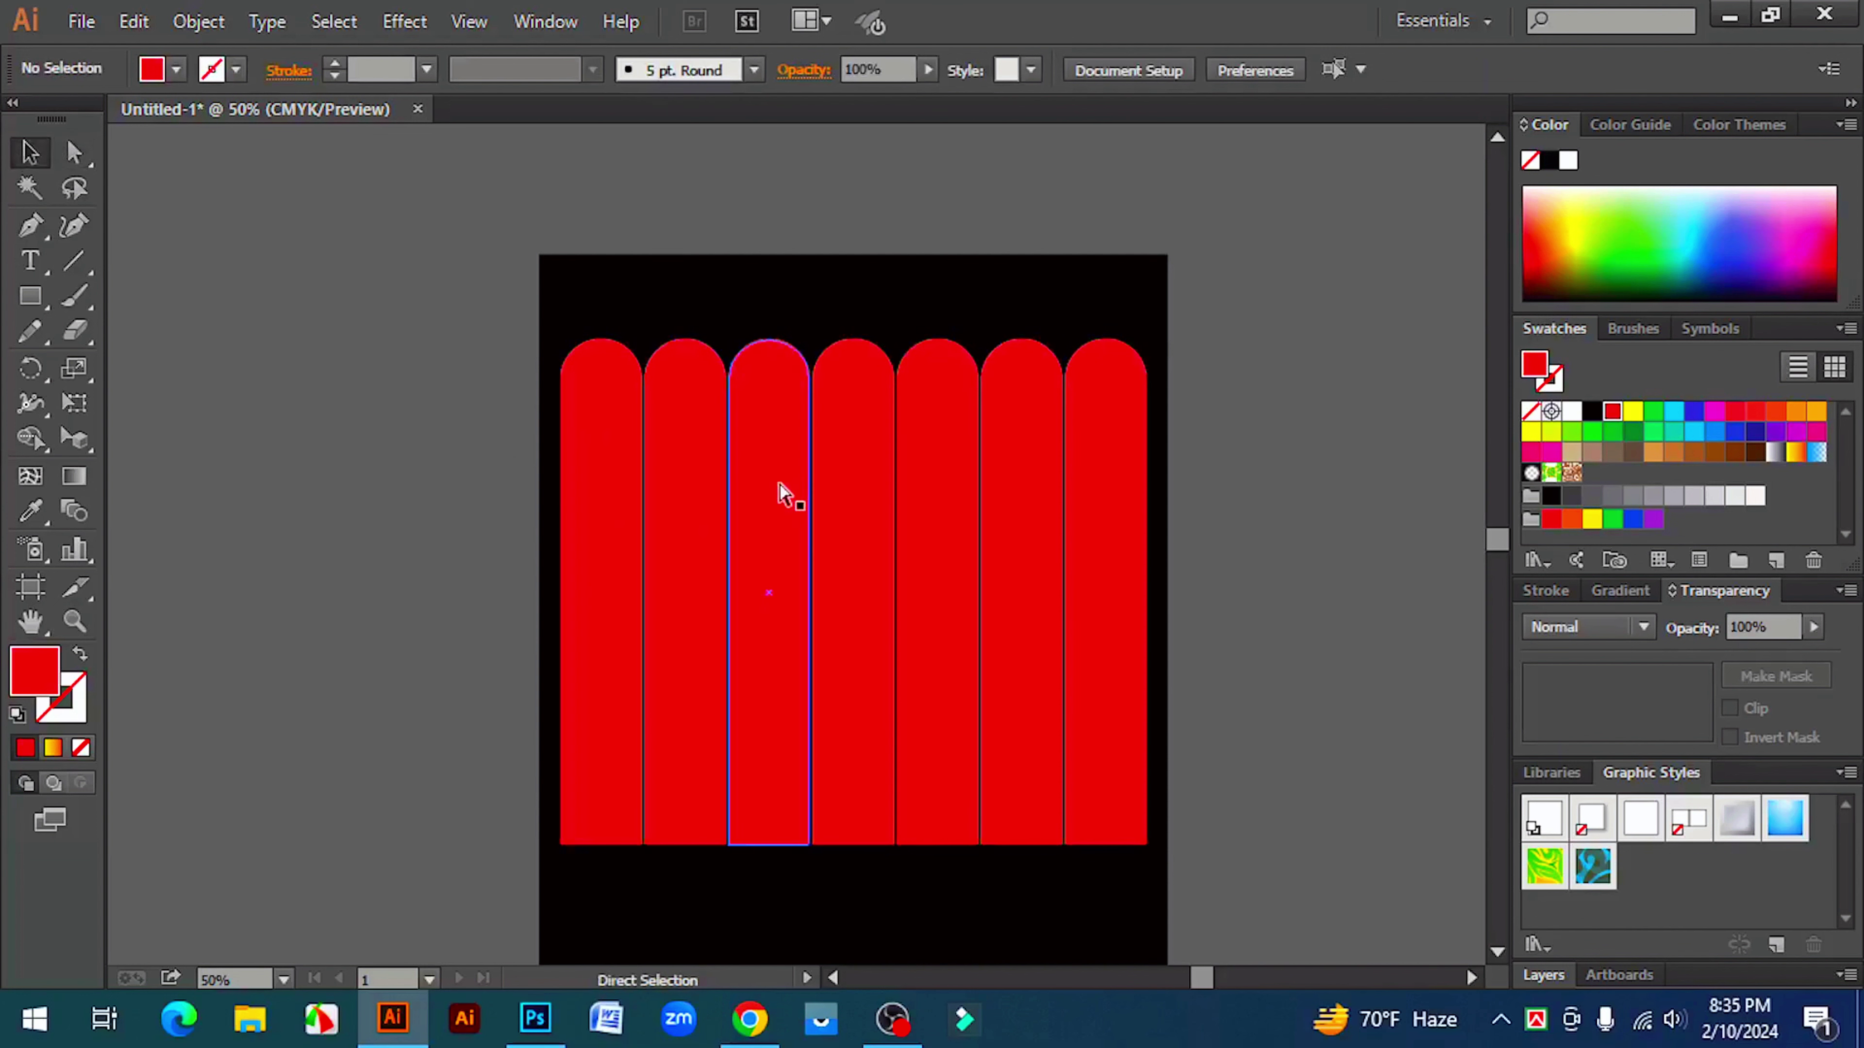
- Recolour the second stripe orange, the third light orange and the fourth yellow-lime, following the reference design
key("ctrl+minus")
left_click_drag(582, 695, 895, 631)
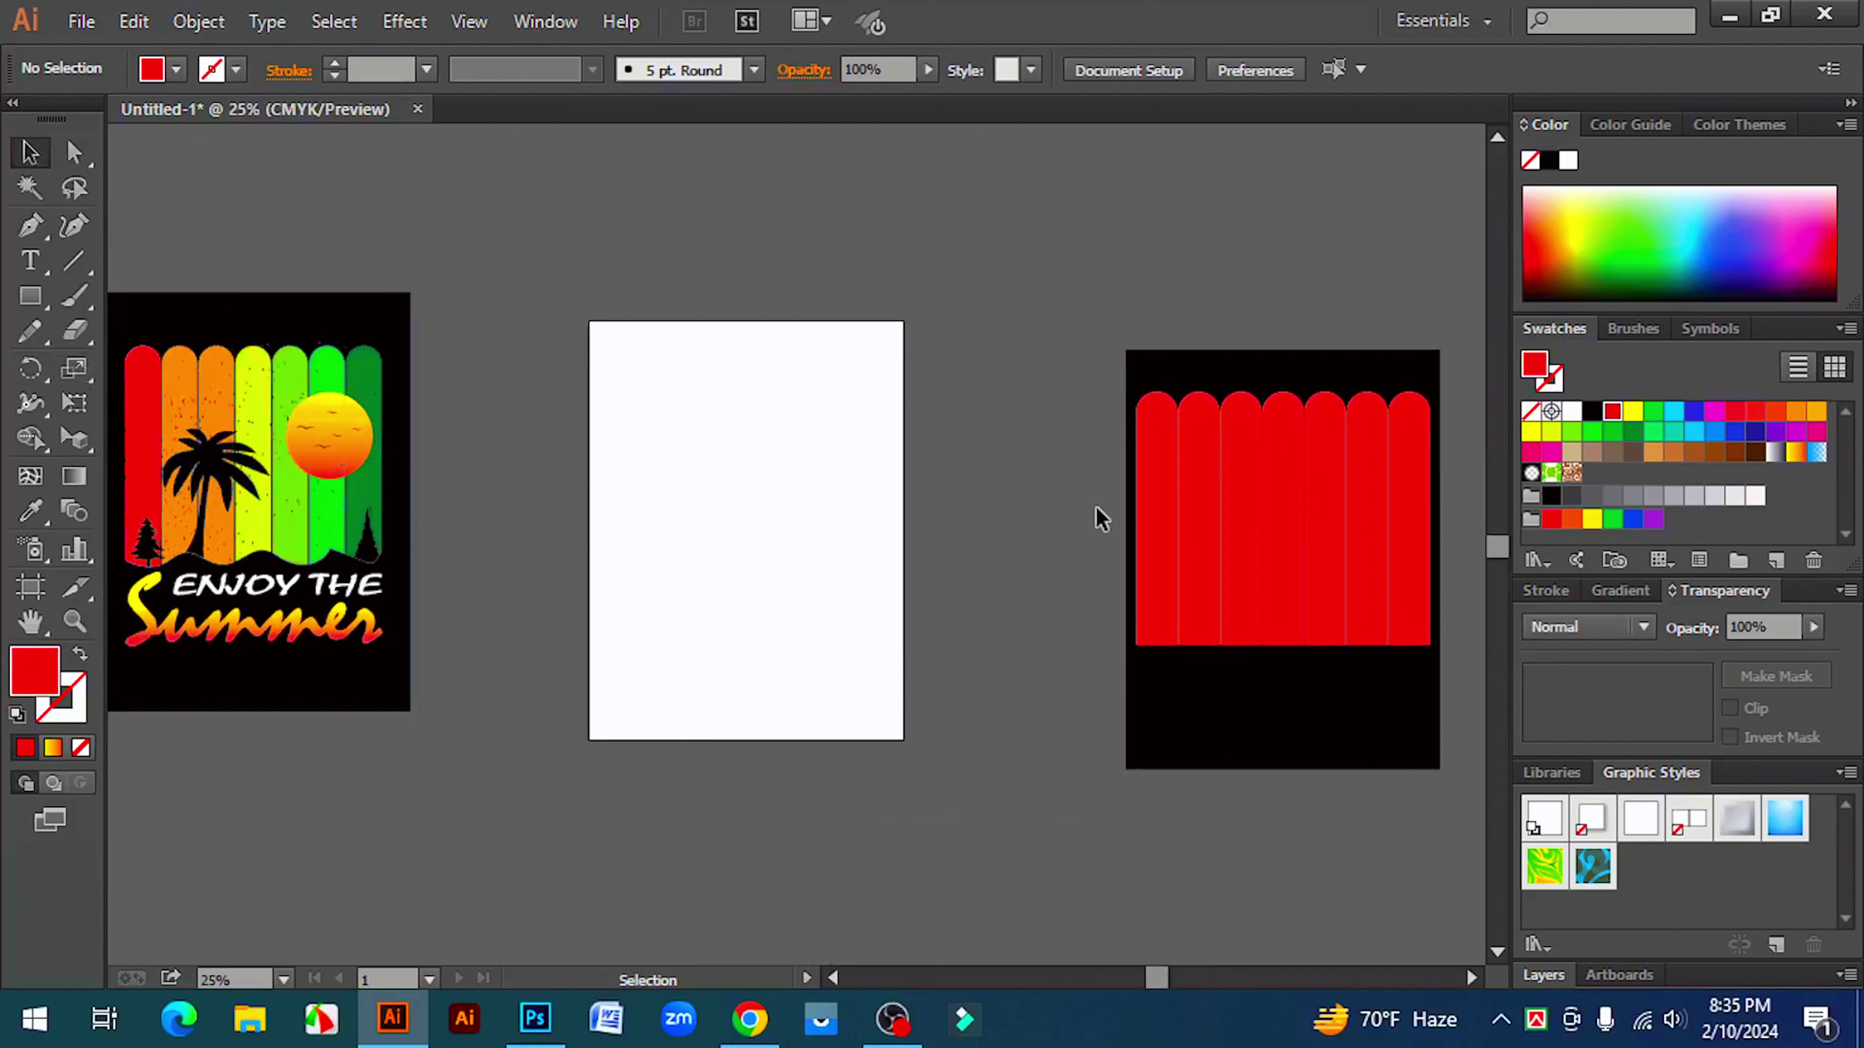
left_click(1207, 424)
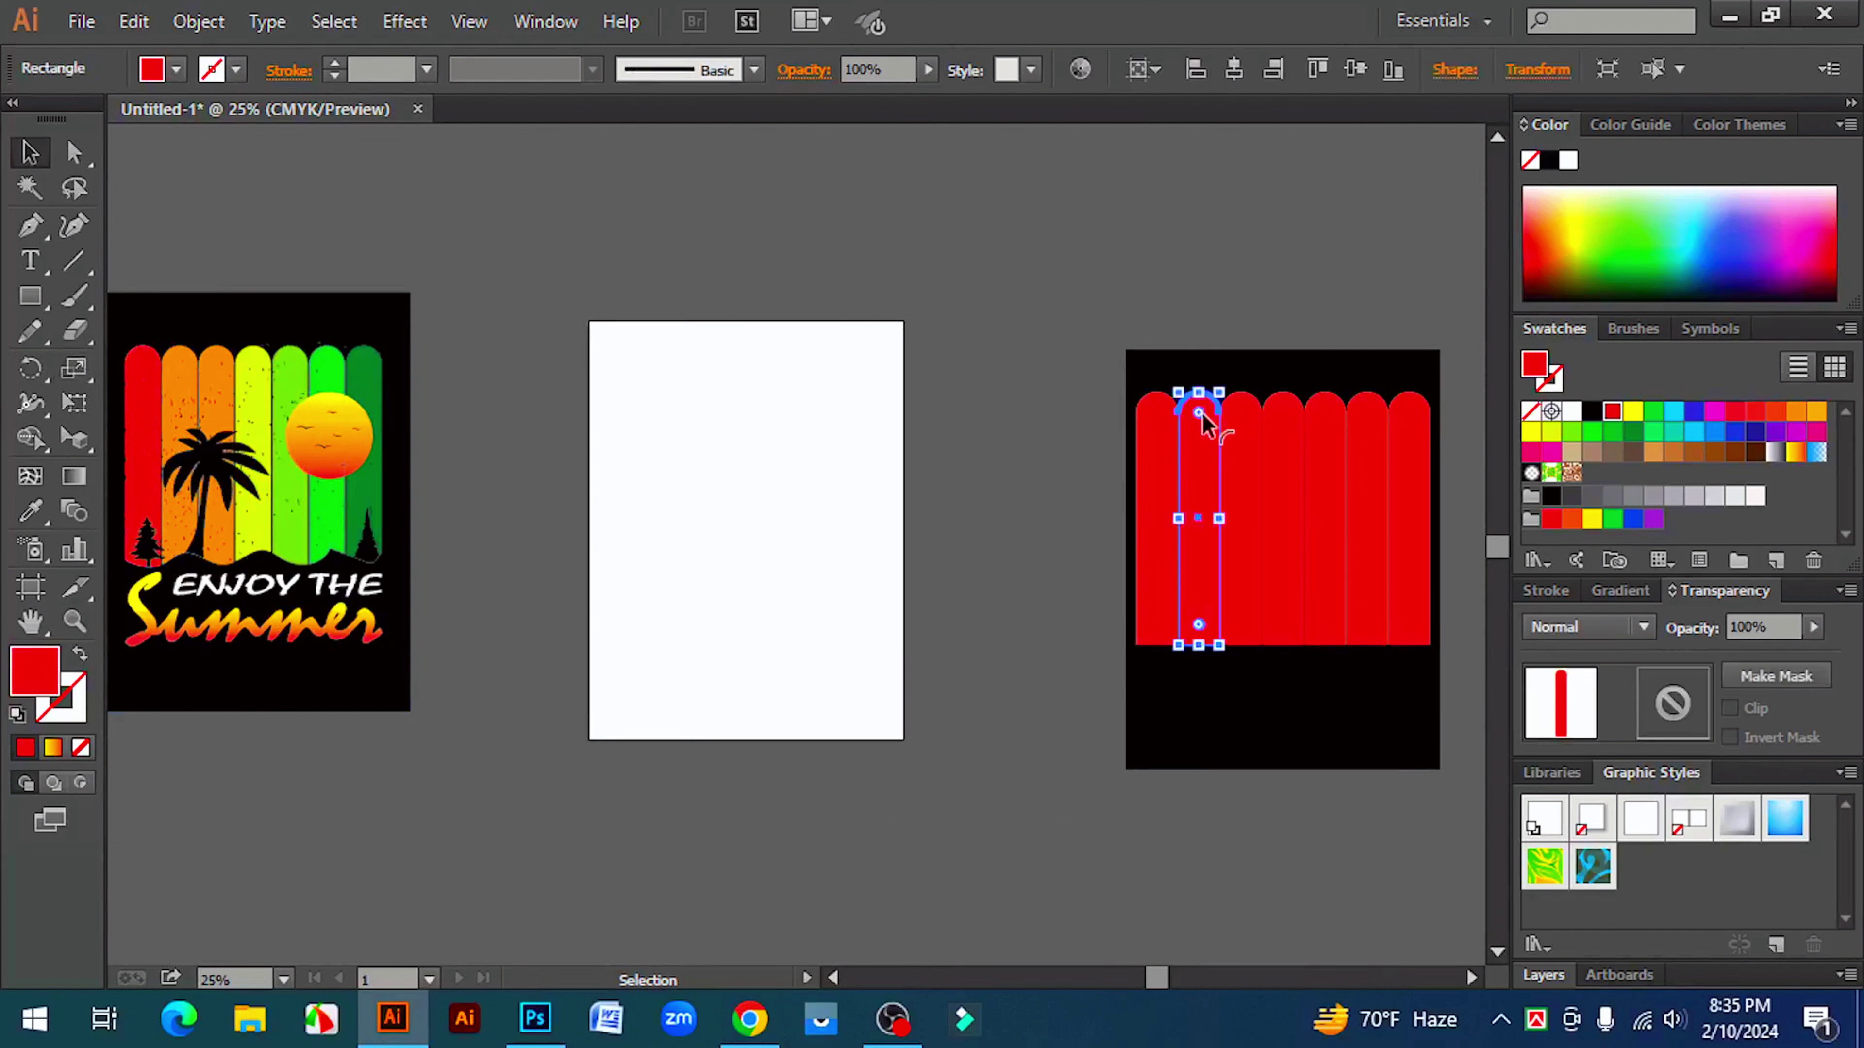
left_click(1797, 413)
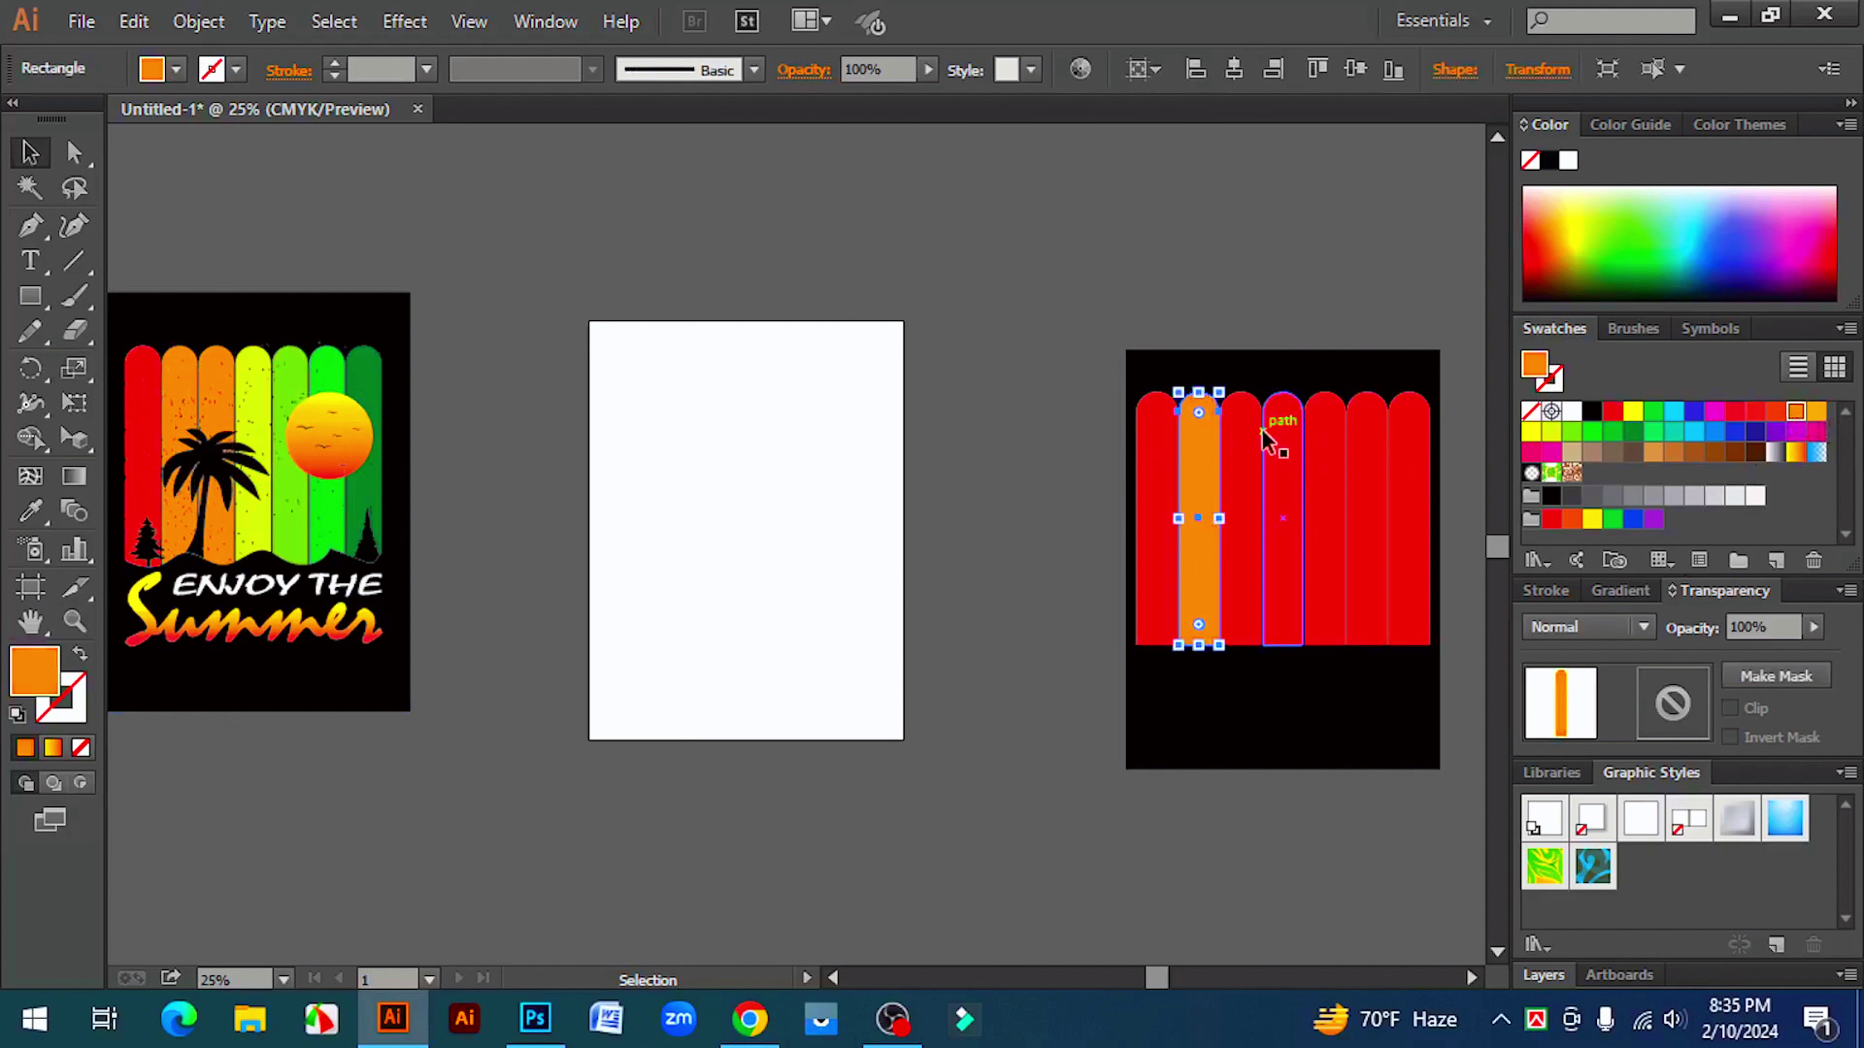
left_click(1238, 424)
left_click(1818, 418)
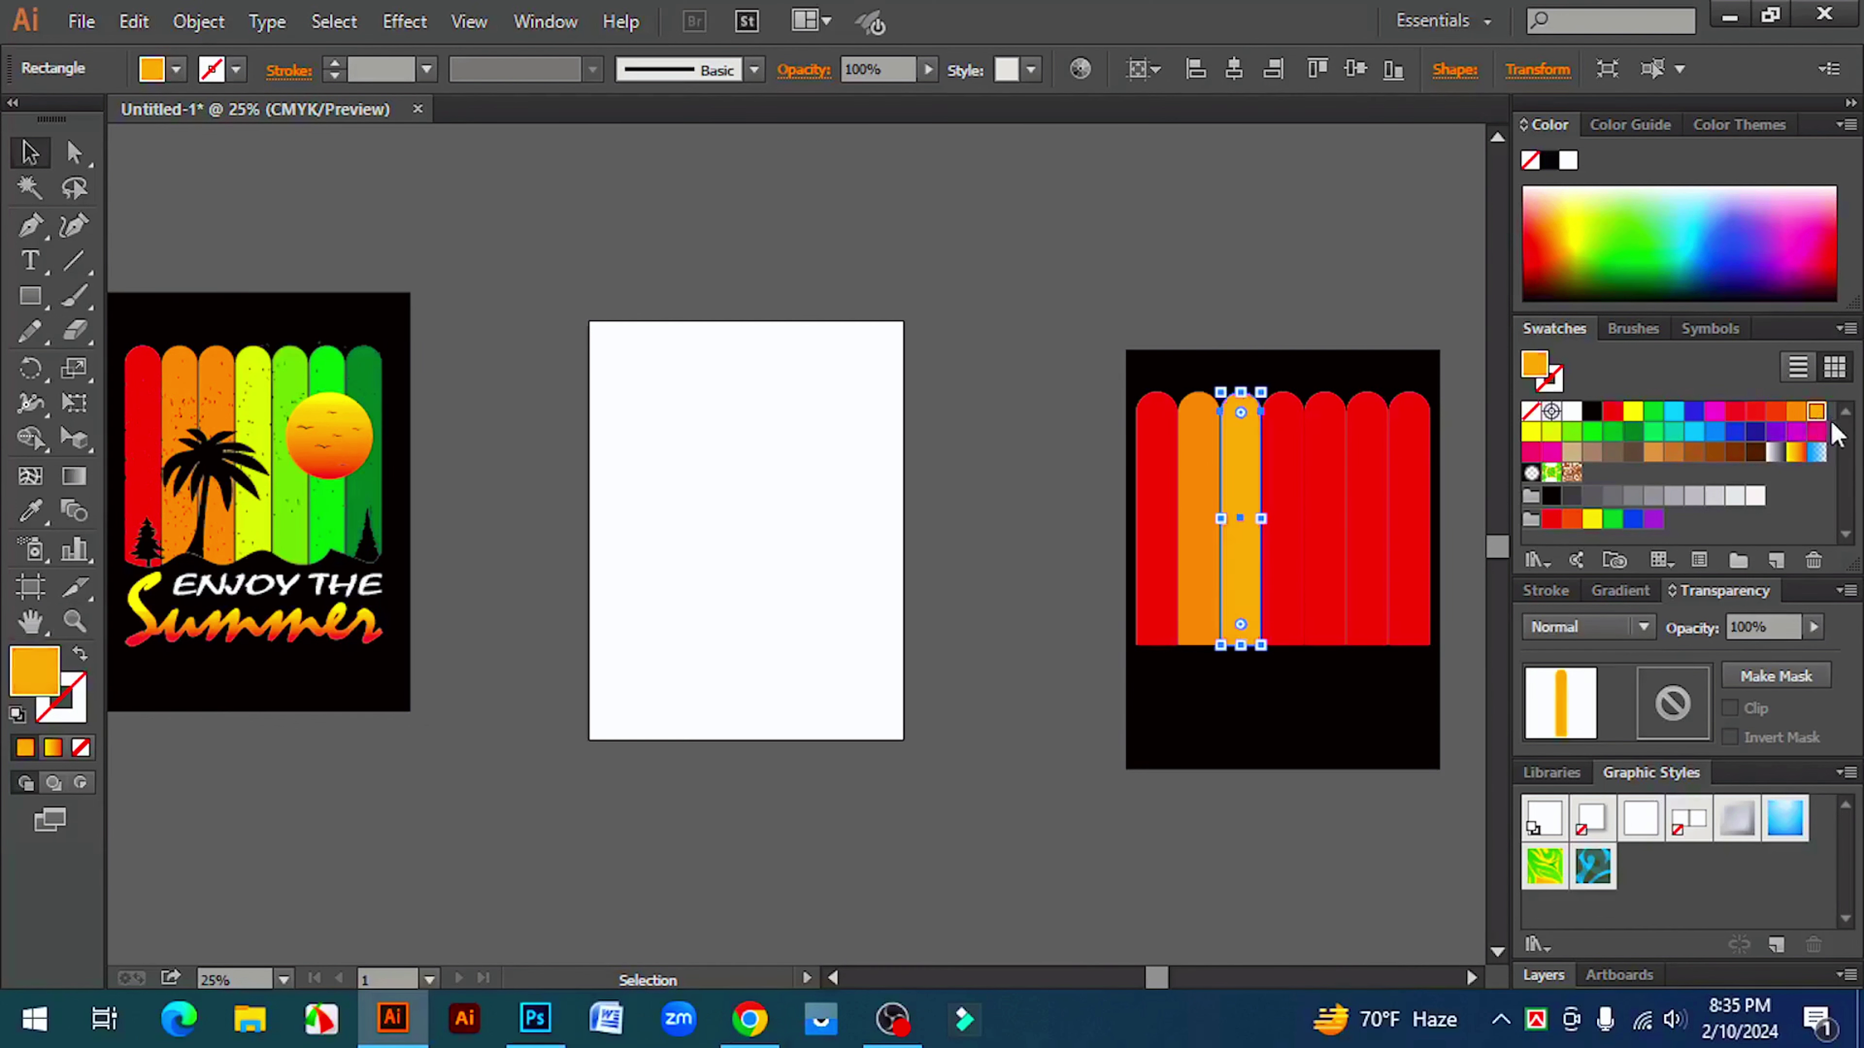
left_click(1297, 444)
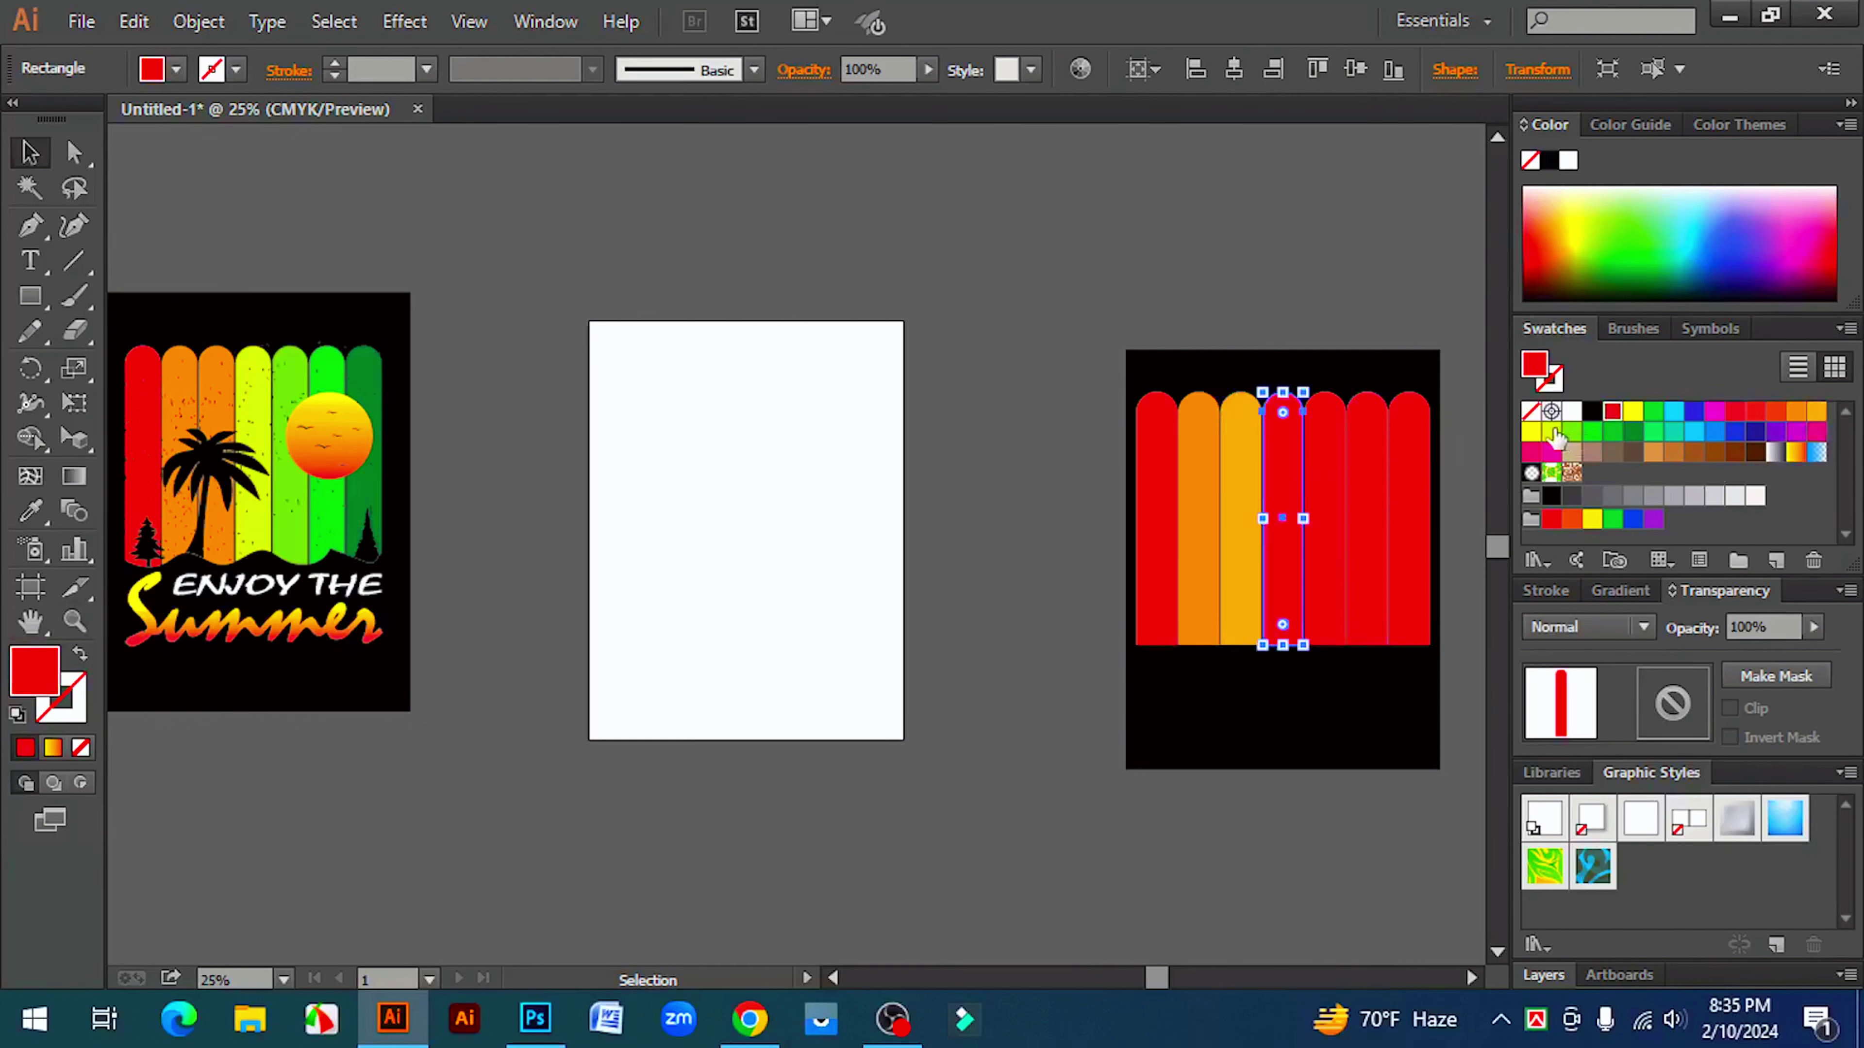
left_click(1555, 438)
- Fill the fifth stripe with lime green, the sixth with bright green and the seventh with darker green
left_click(1340, 468)
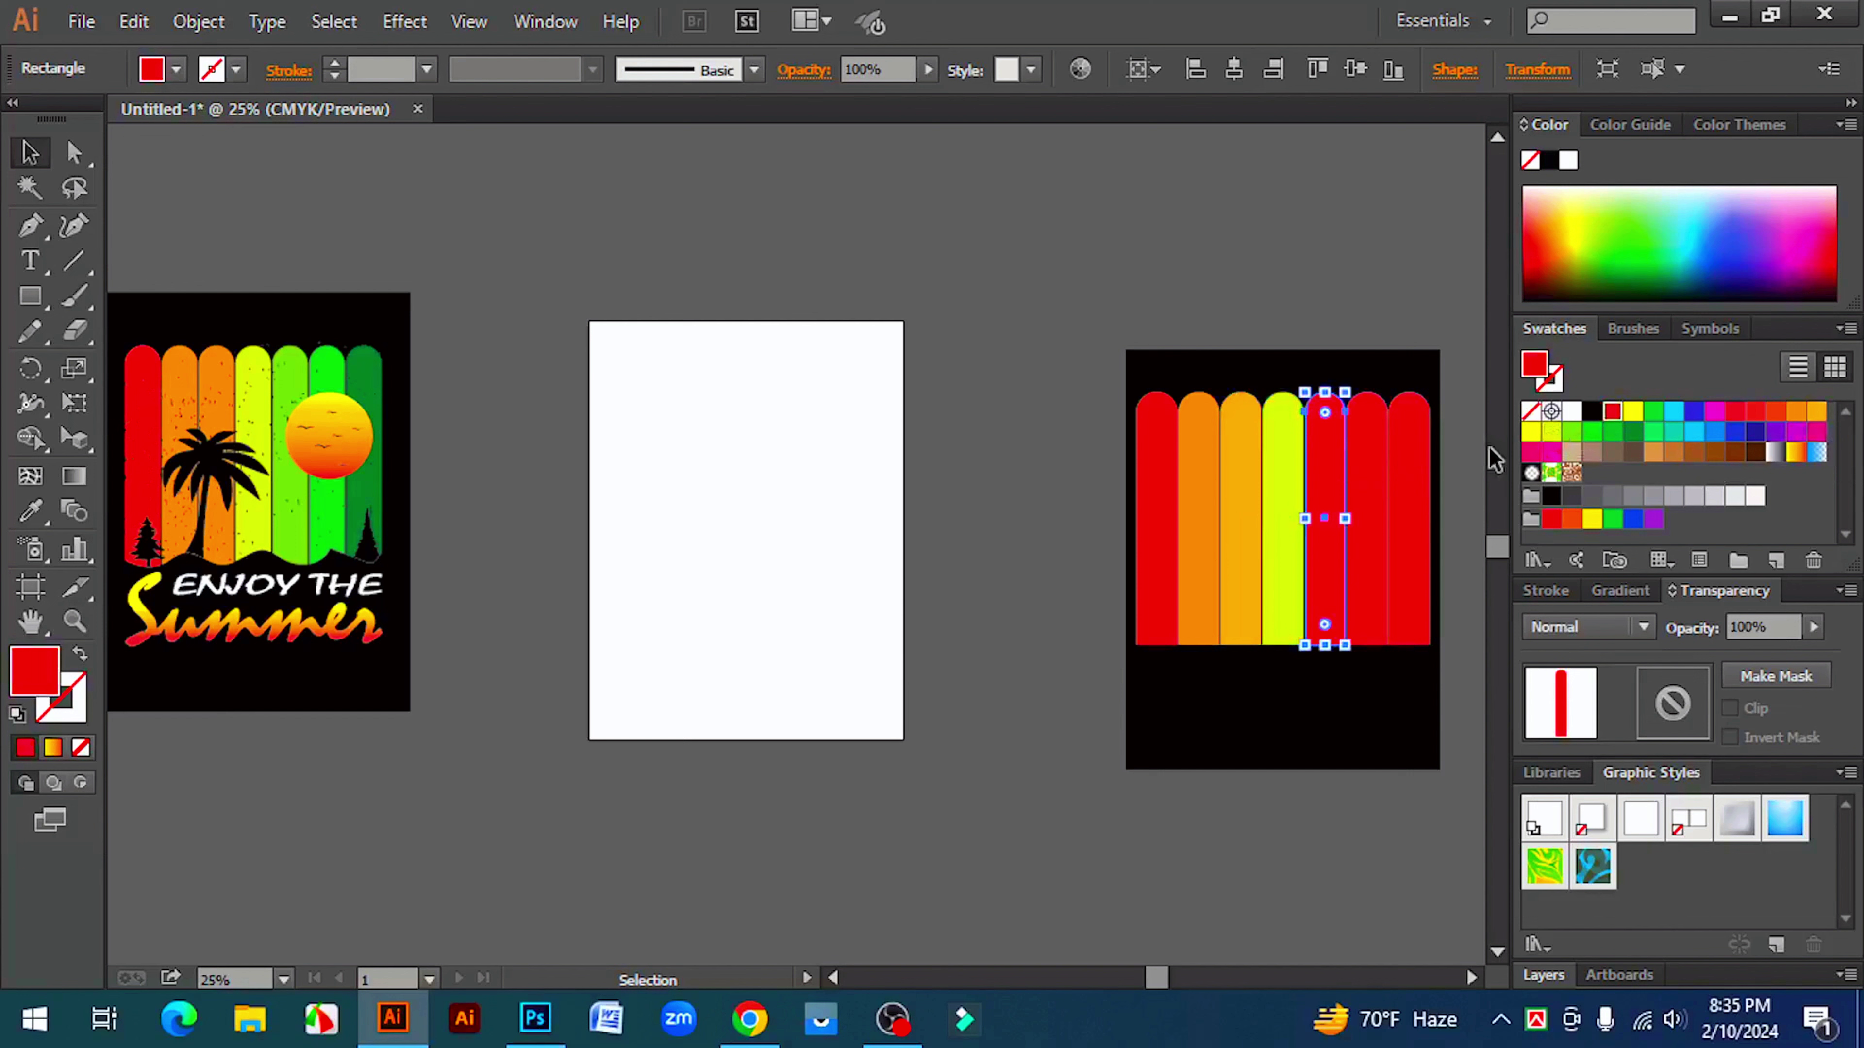
left_click(1571, 434)
left_click(1375, 470)
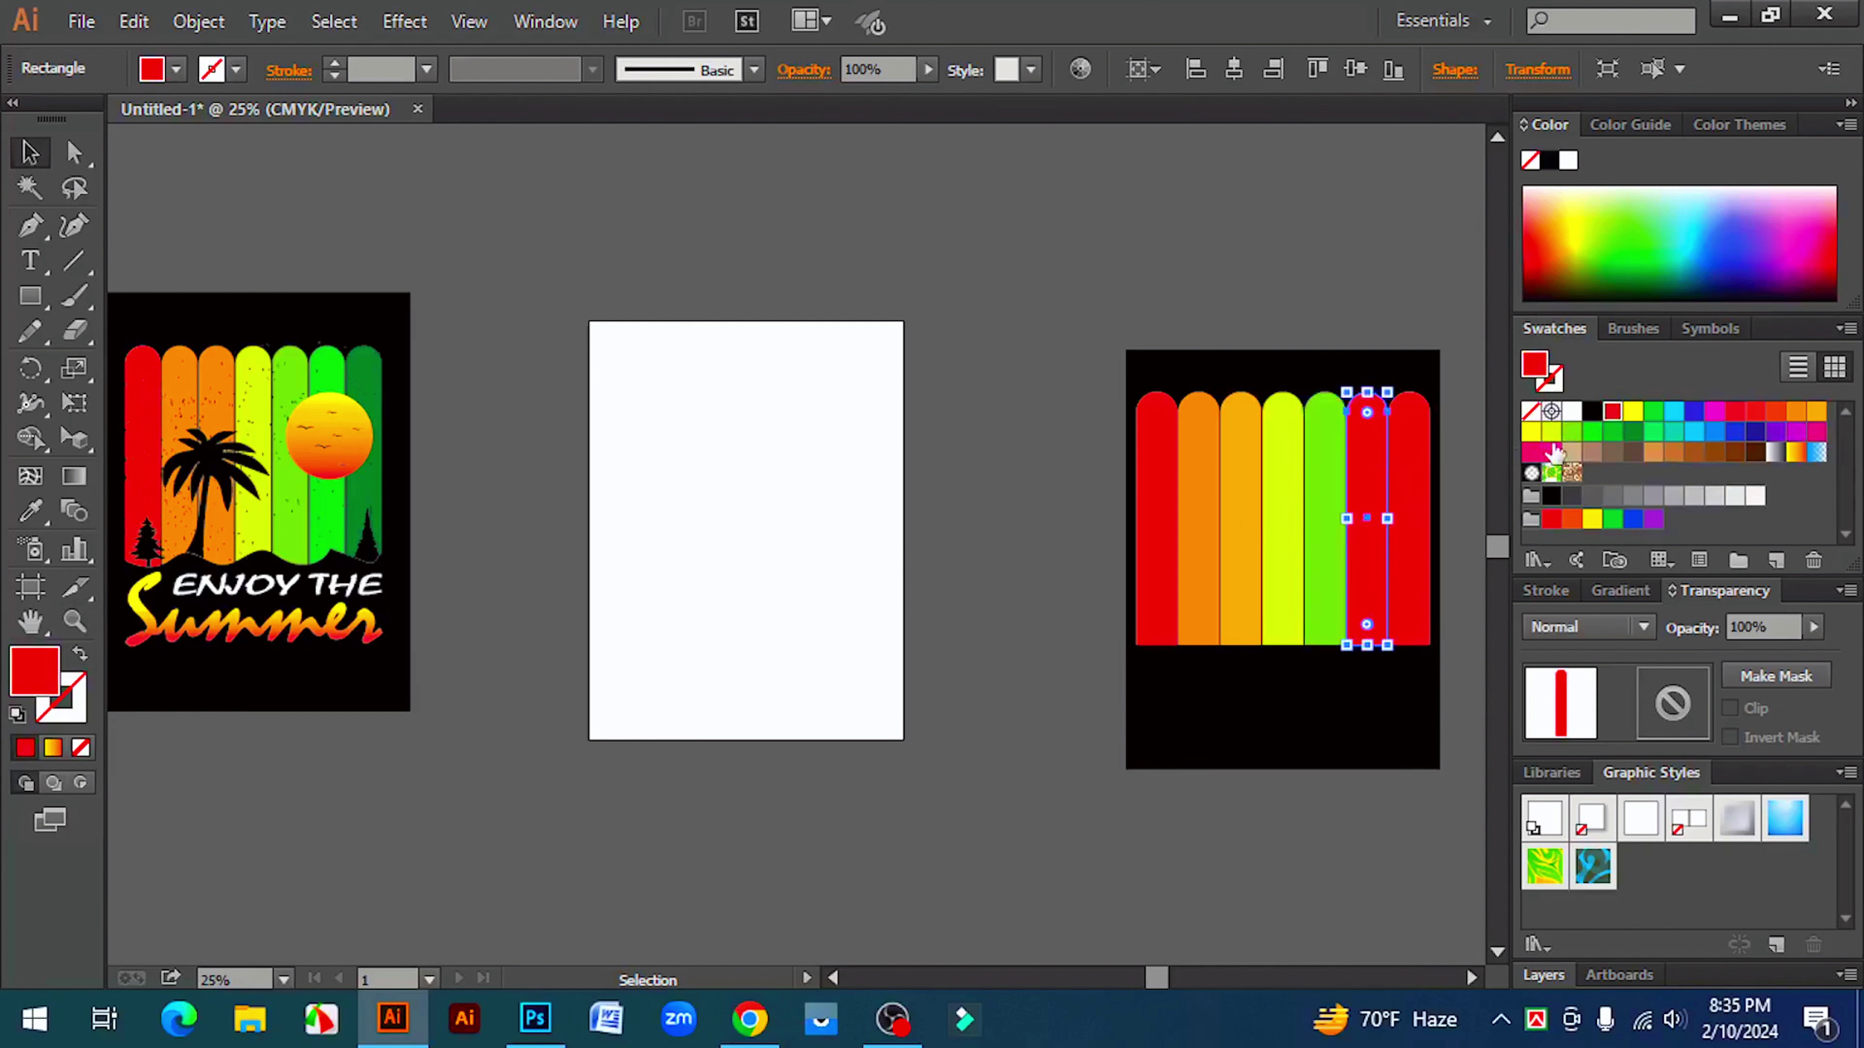
left_click(1593, 434)
left_click(1395, 457)
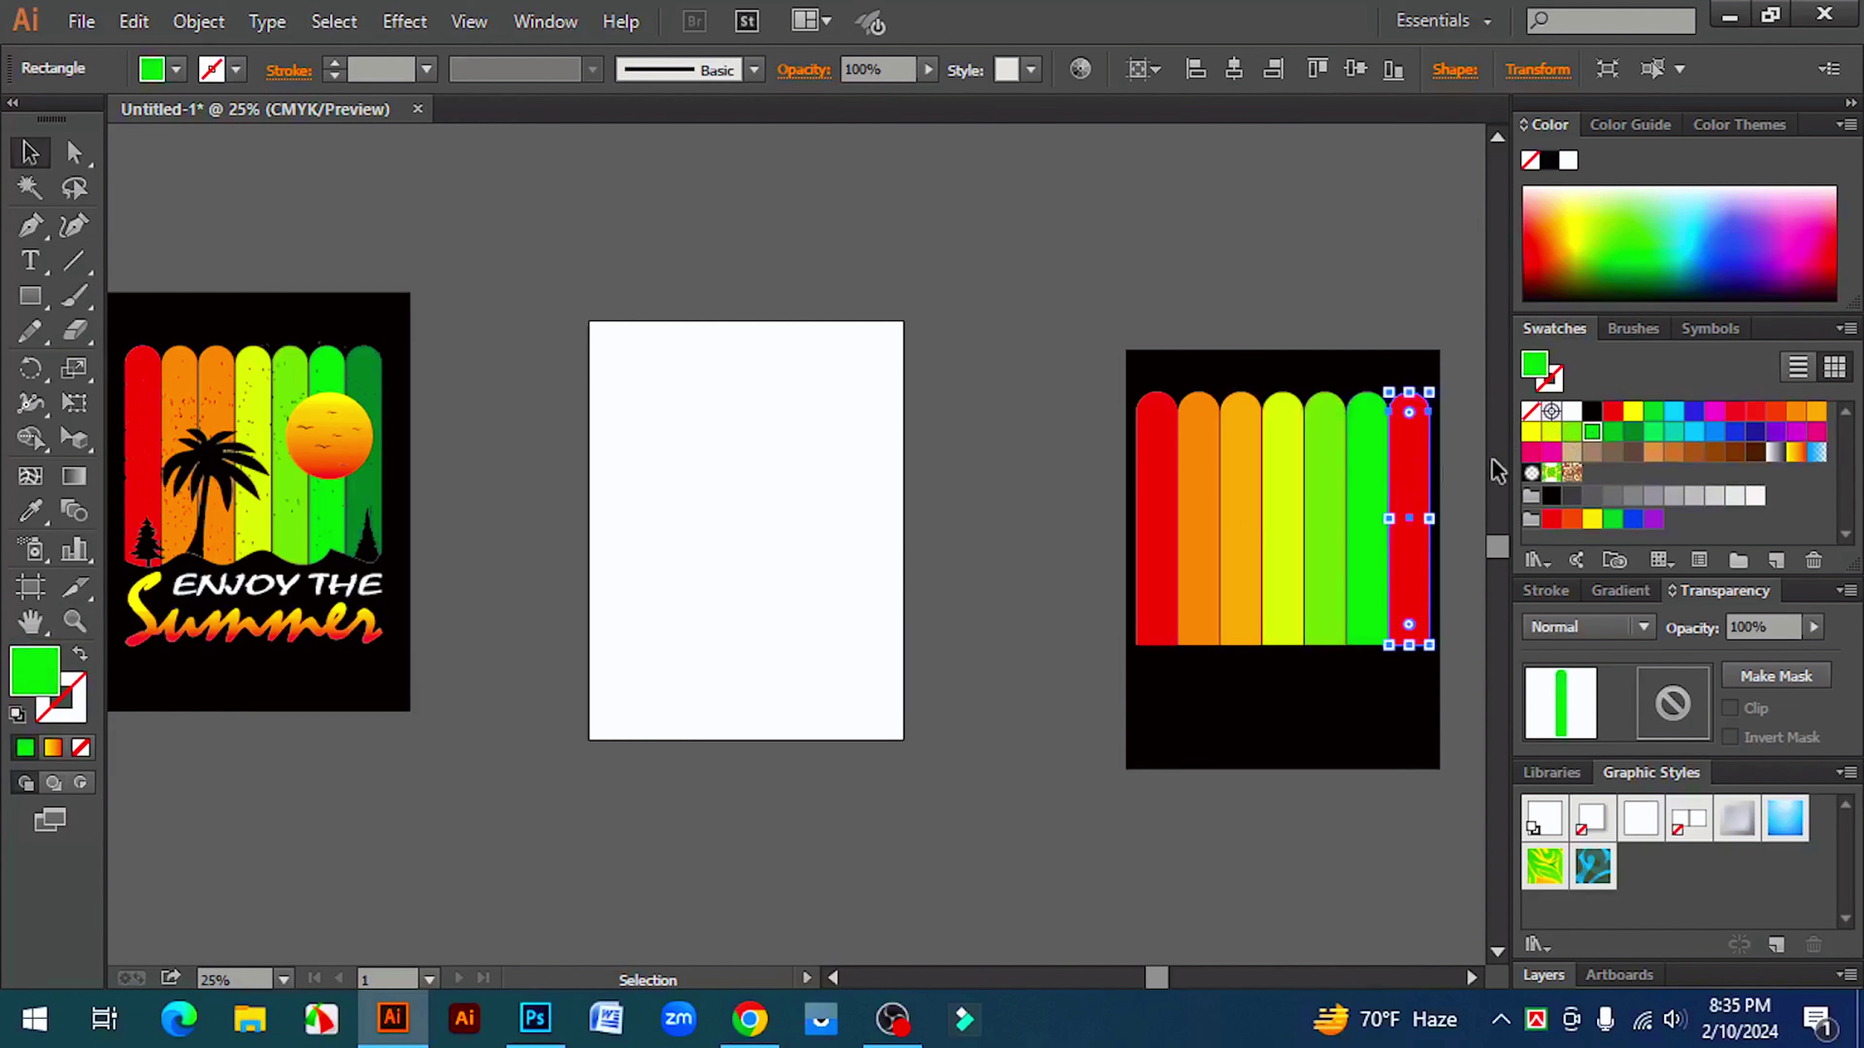
left_click(1612, 431)
left_click(1200, 263)
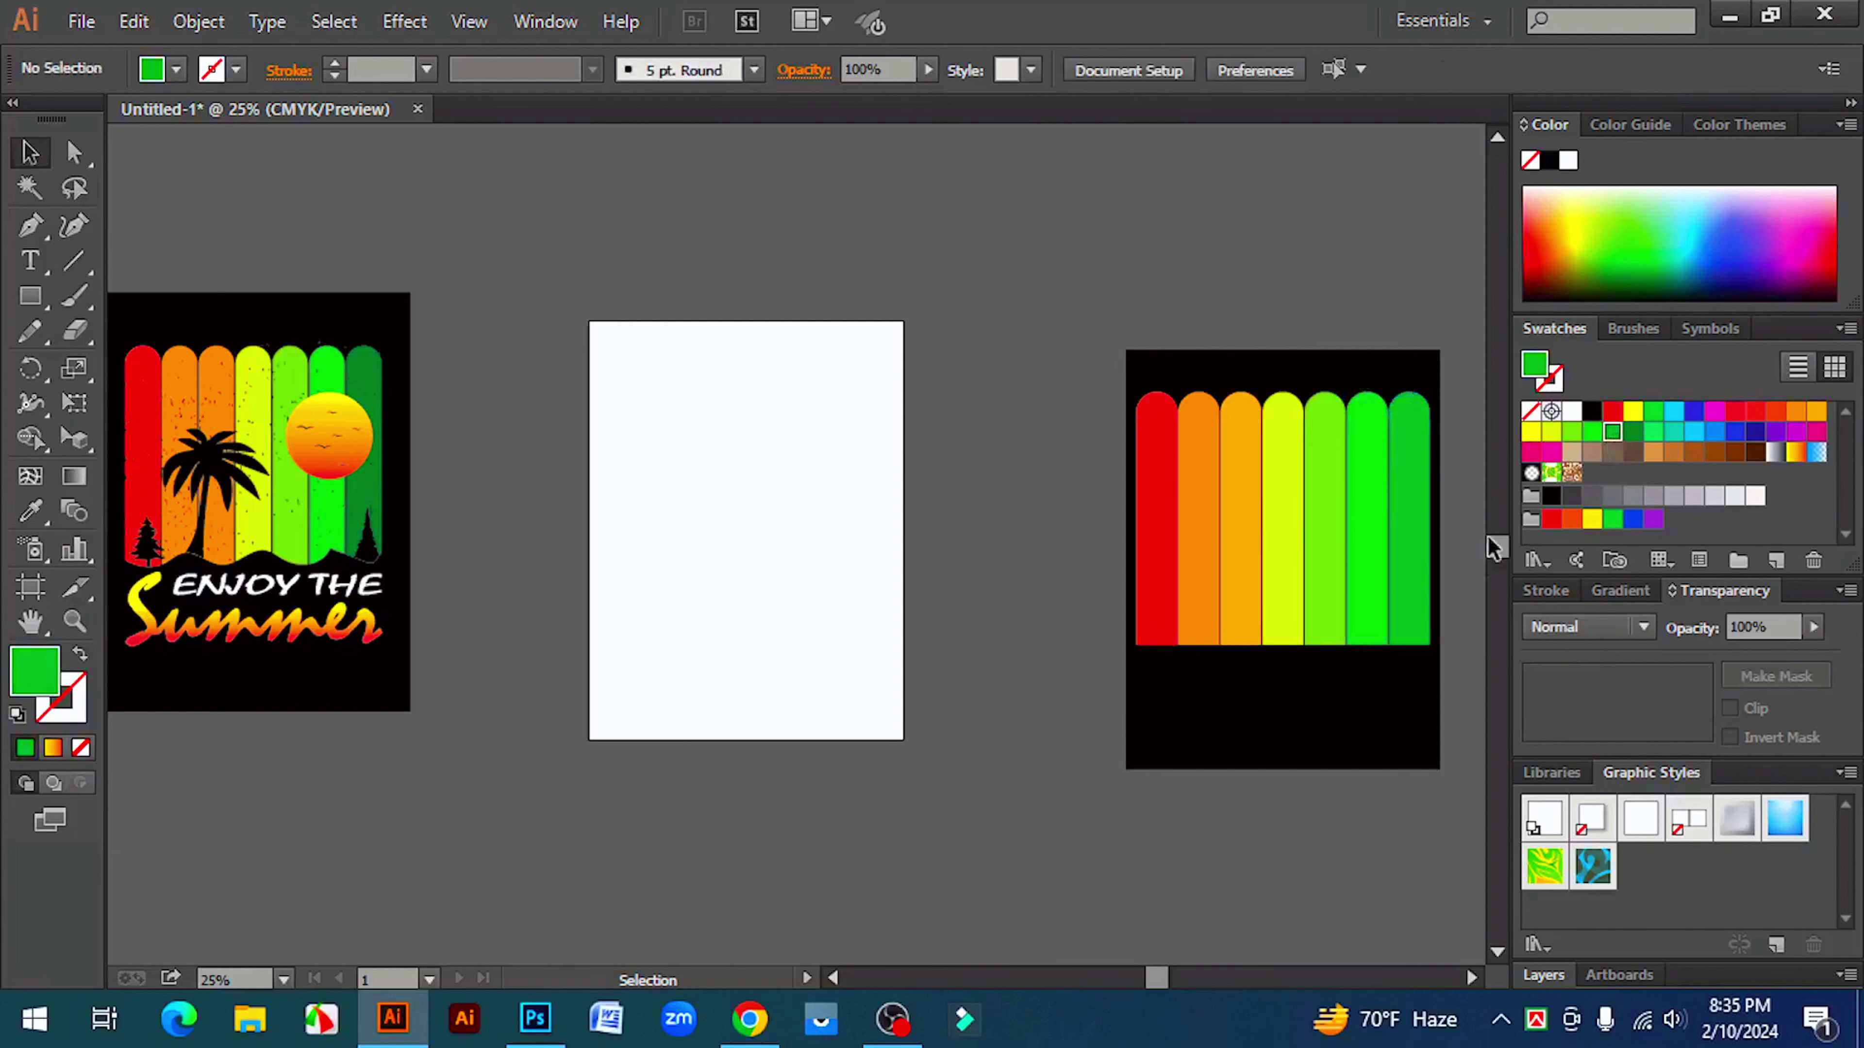
- Scale all seven coloured stripes down slightly and move them up a little on the black background
left_click_drag(1248, 706, 1178, 700)
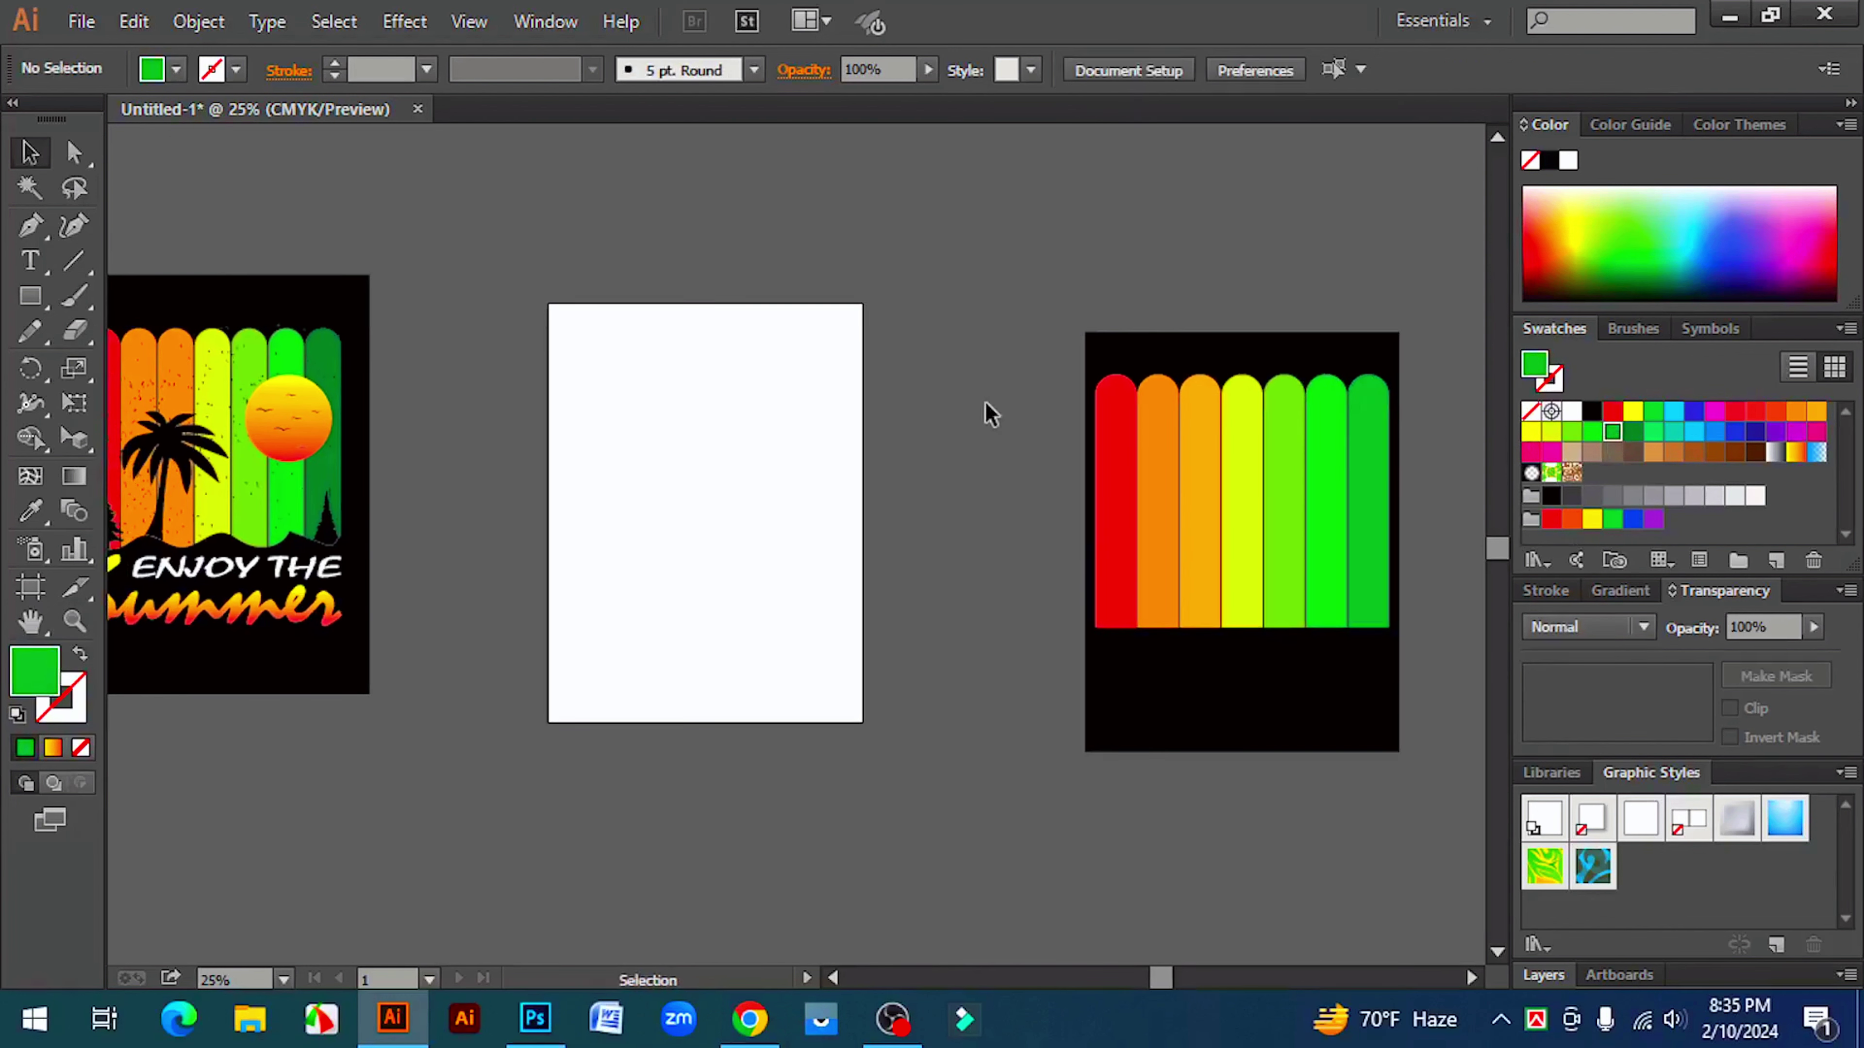
left_click_drag(988, 405, 1380, 620)
left_click_drag(1286, 532, 1288, 515)
left_click(1273, 808)
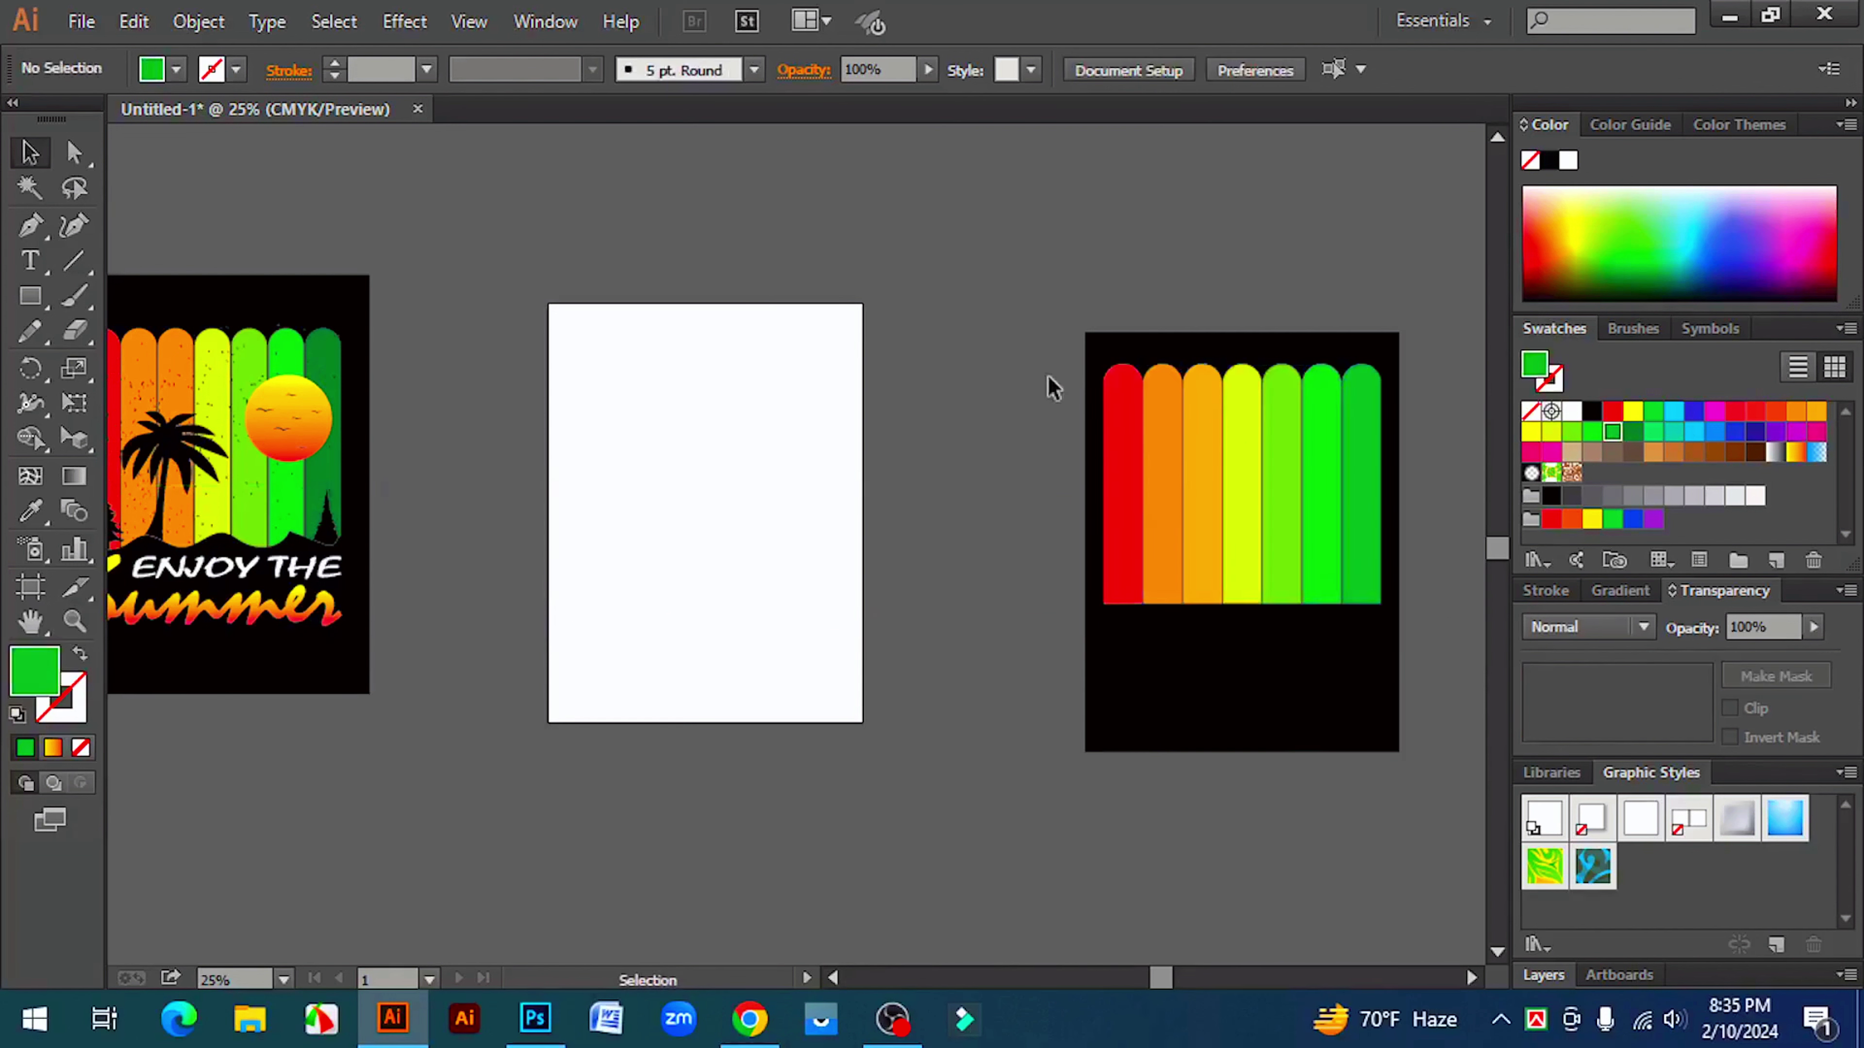
- Select all seven coloured stripes and group them into one object
left_click_drag(1056, 347, 1501, 565)
right_click(1144, 424)
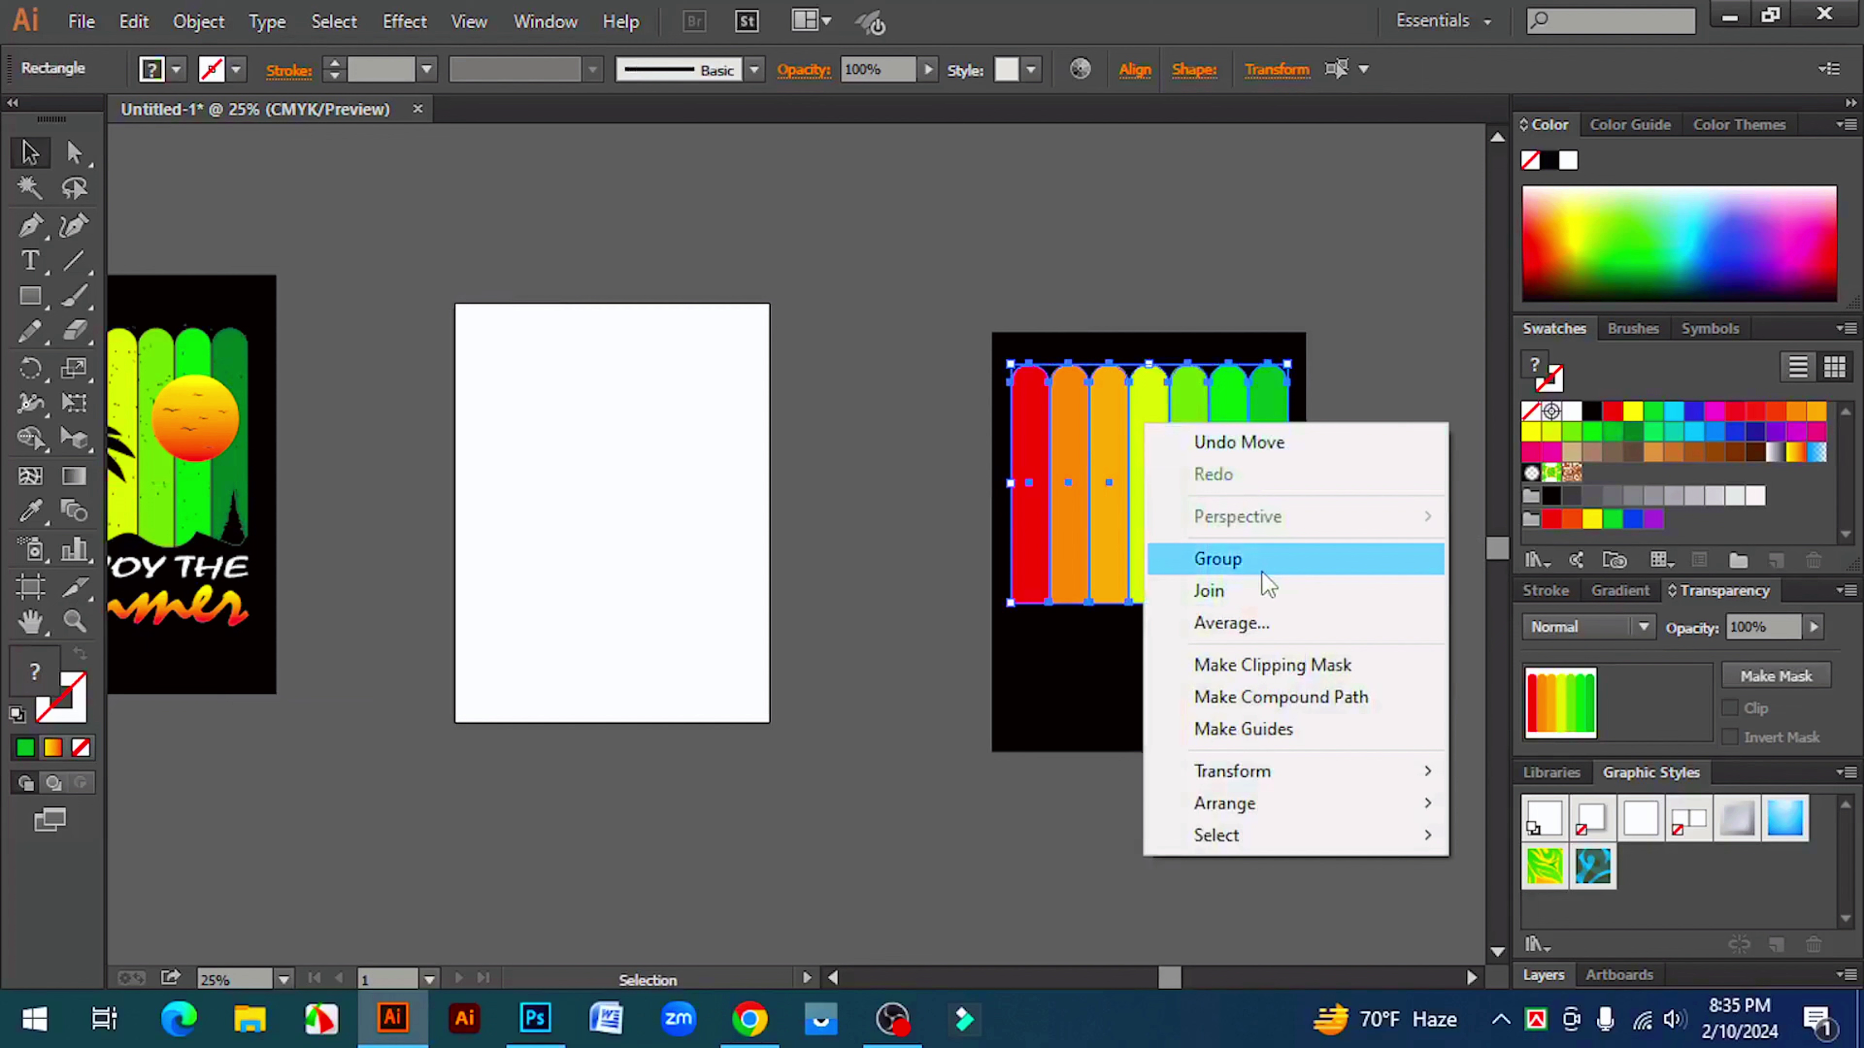
left_click(1256, 556)
left_click(1036, 908)
- Switch to Chrome and copy the Freepik "Grunge textures" preview image from the "grangy effect" search results
left_click_drag(828, 781, 994, 761)
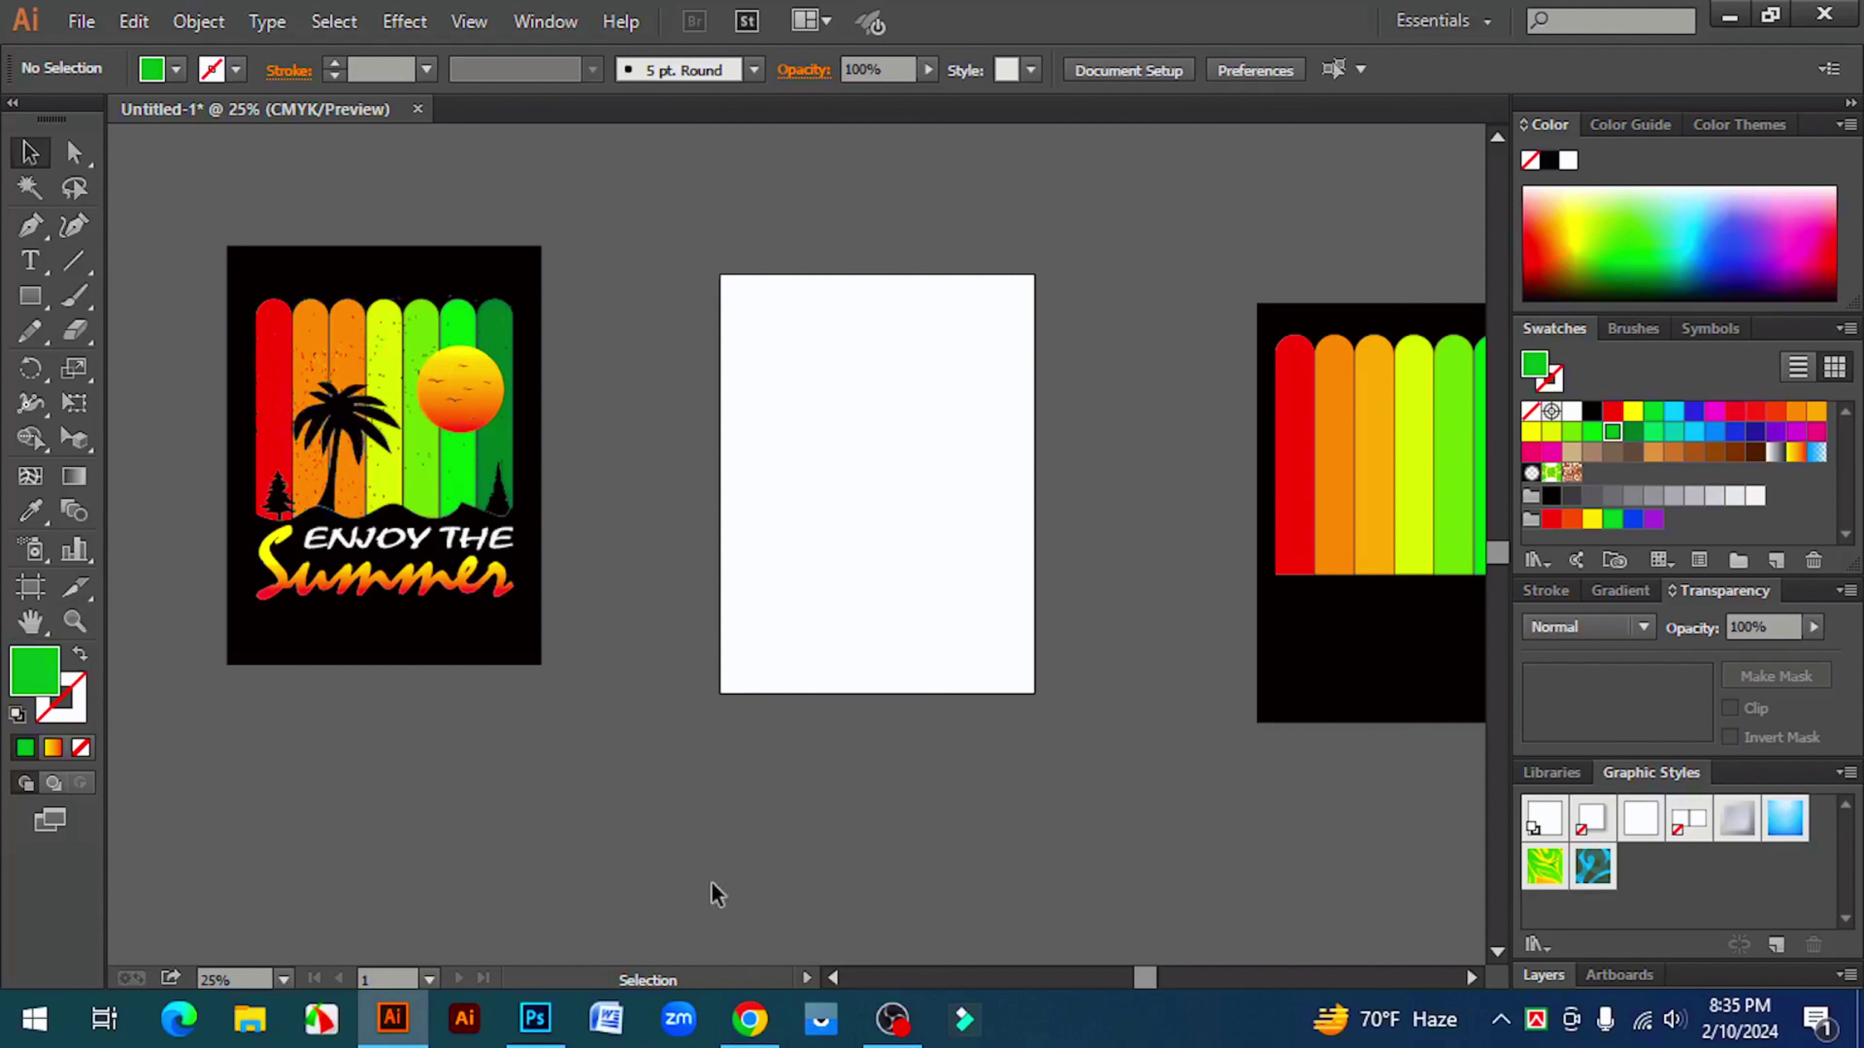
left_click(749, 1019)
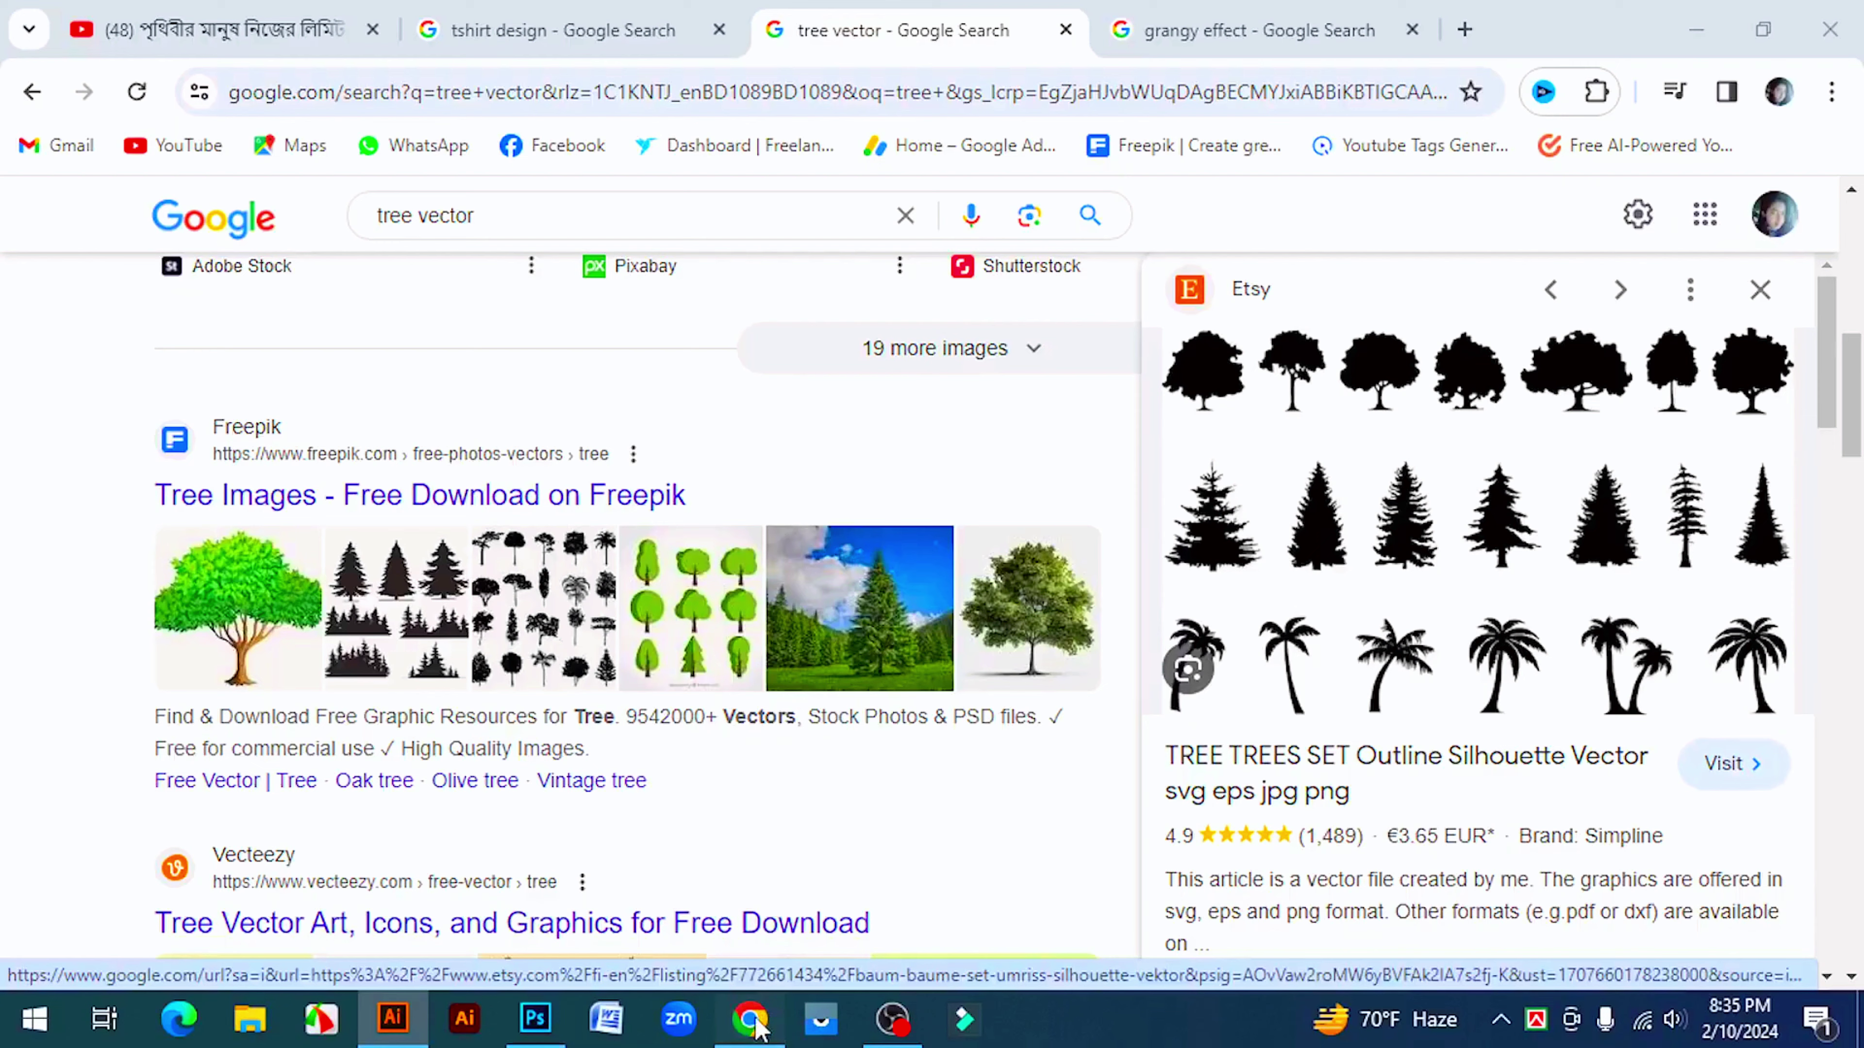
left_click(1289, 31)
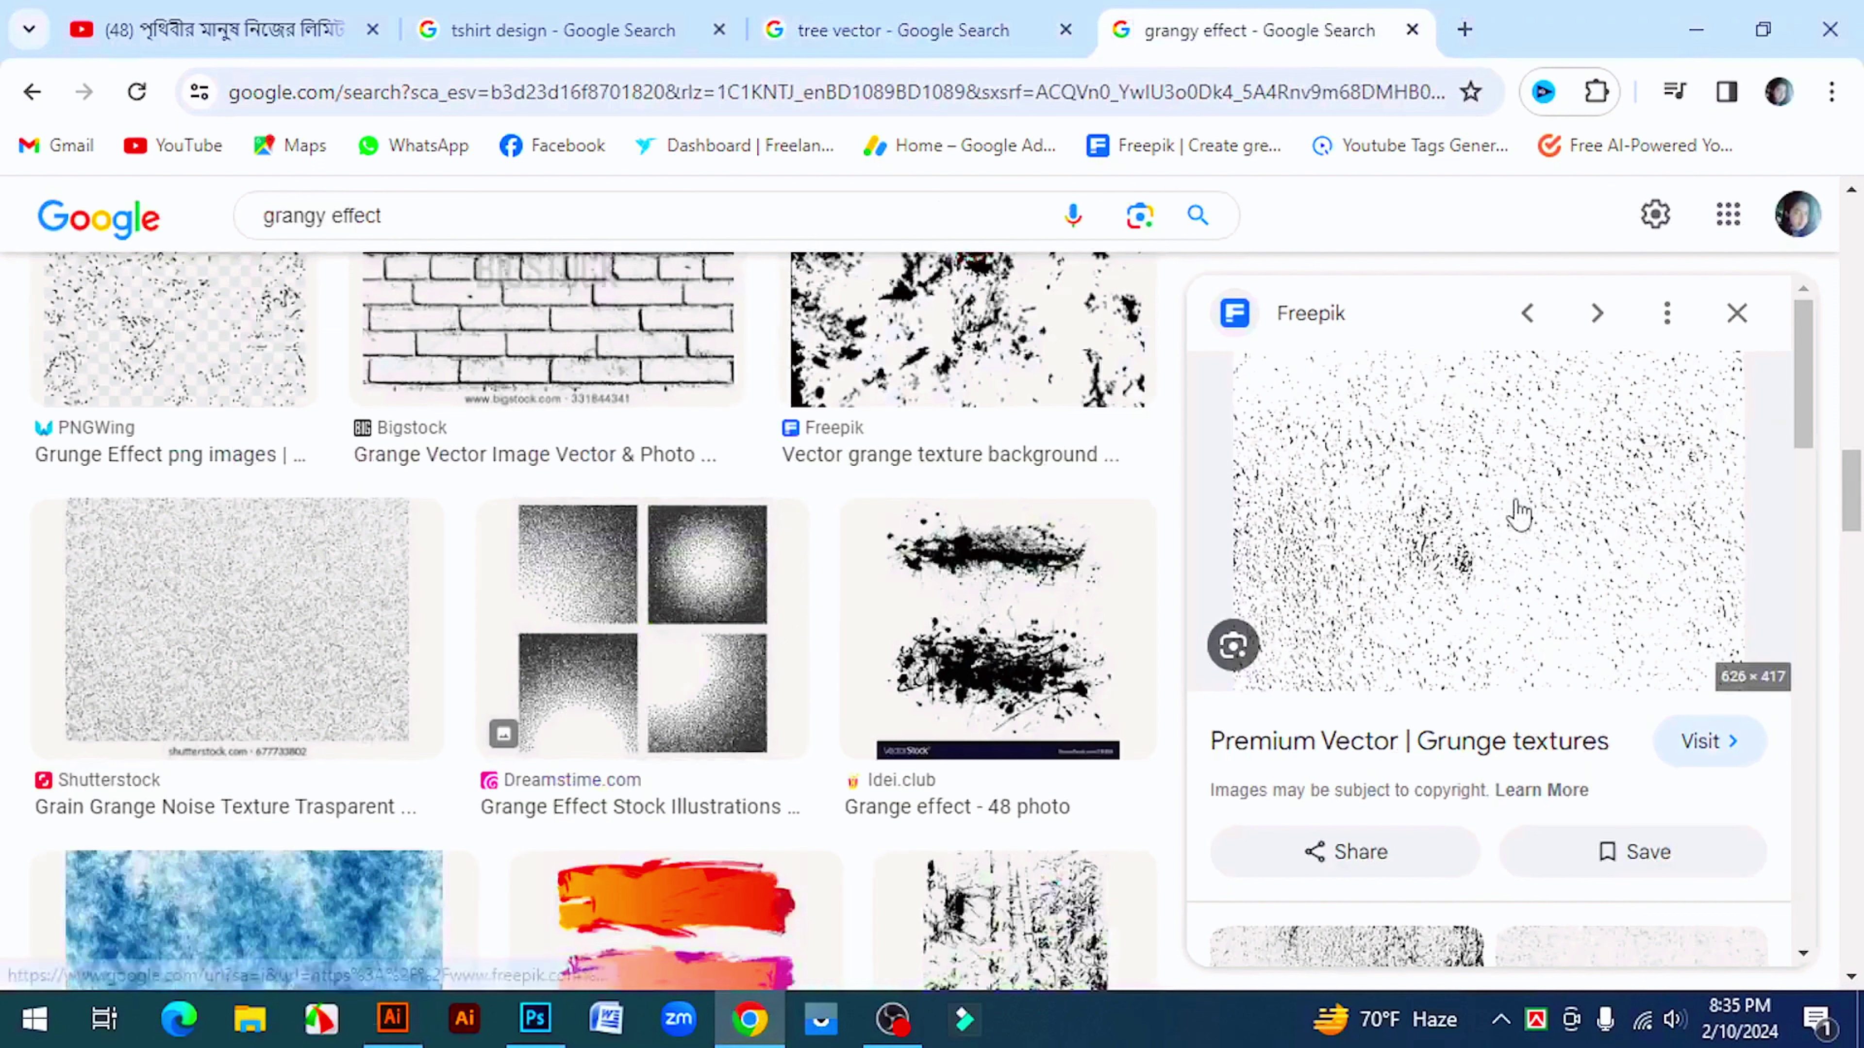
right_click(1439, 487)
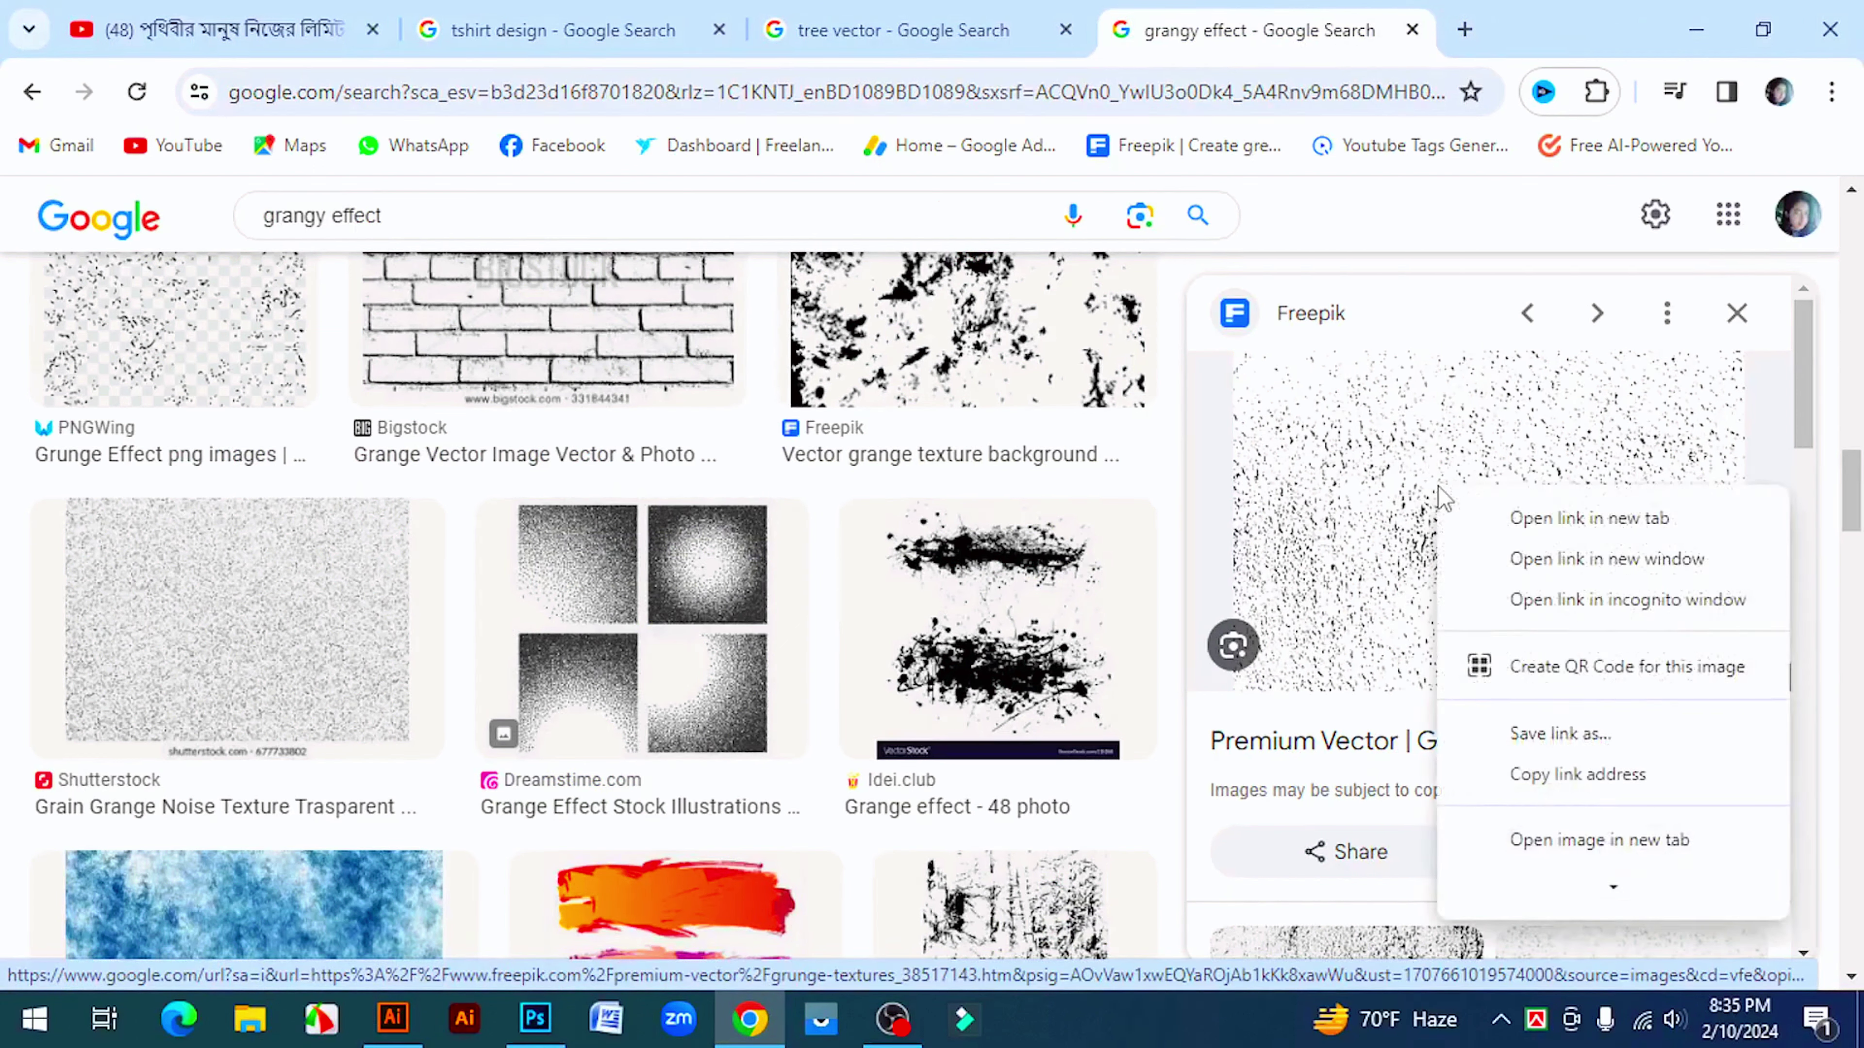
scroll(1563, 800, "down", 1)
scroll(1559, 837, "down", 1)
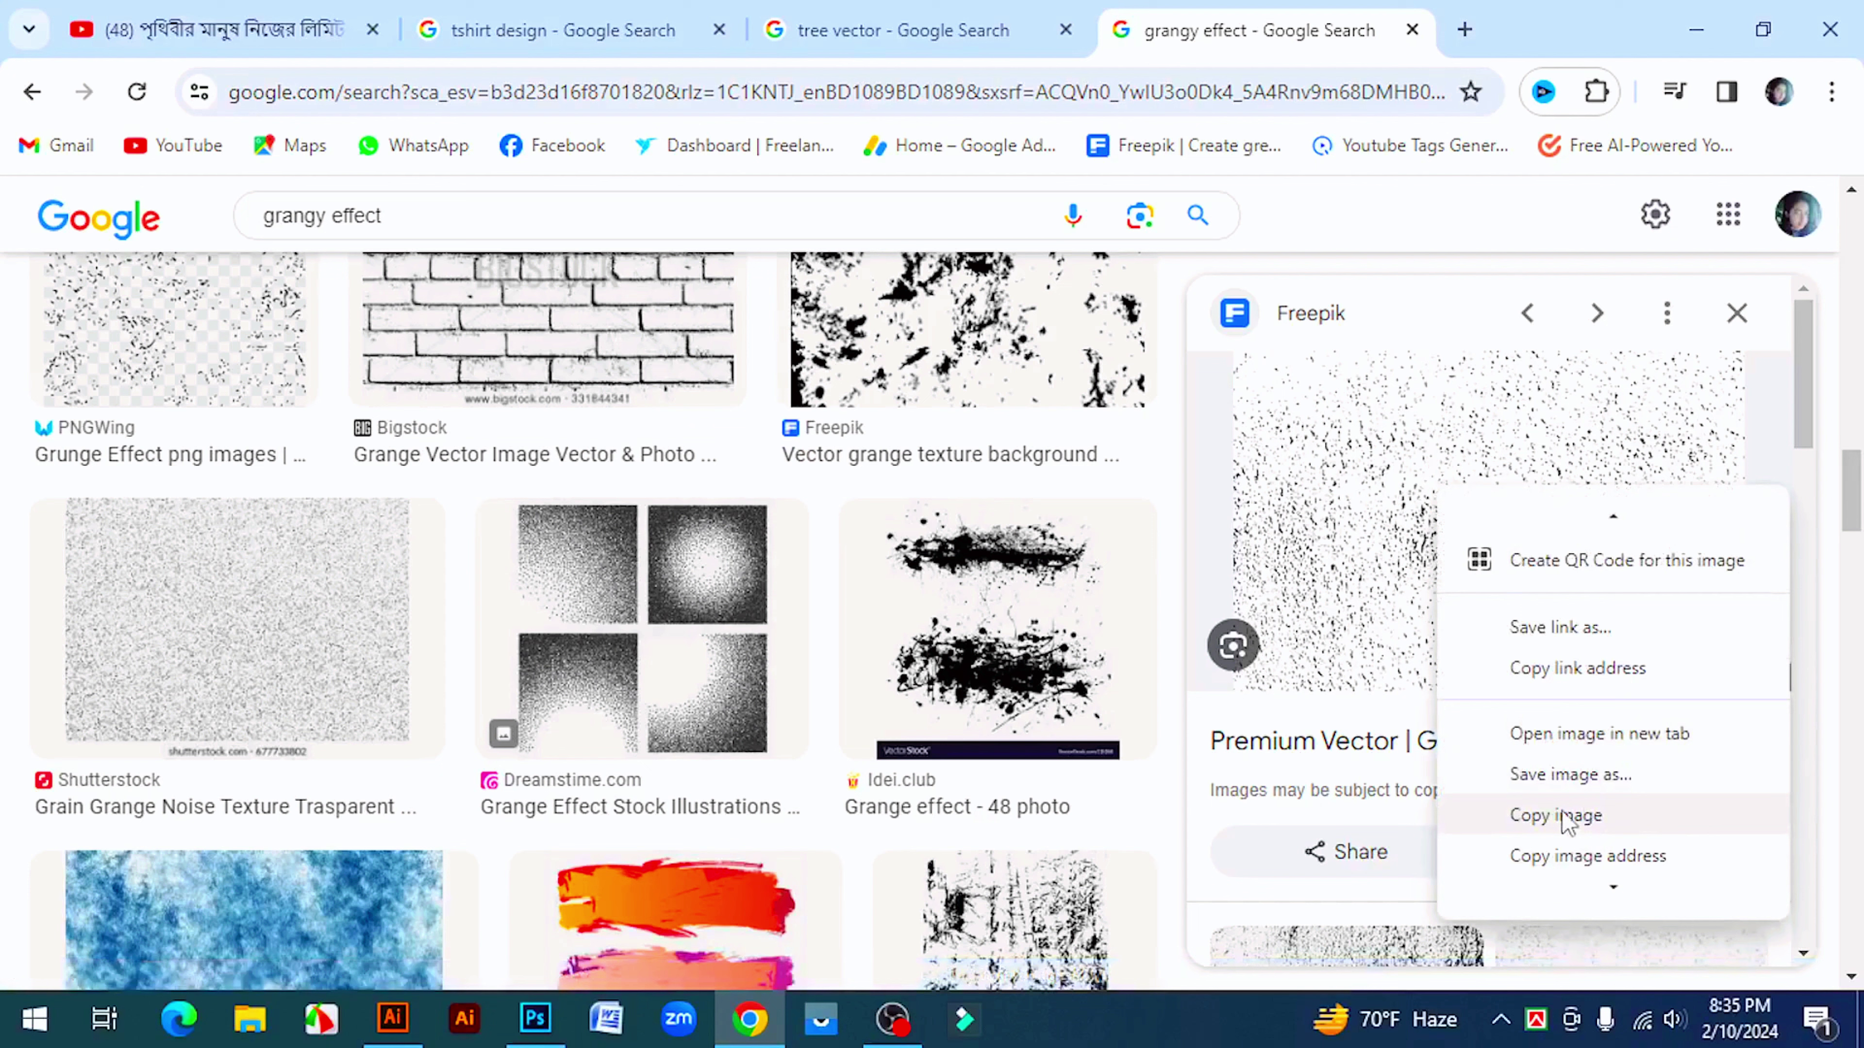
left_click(1541, 819)
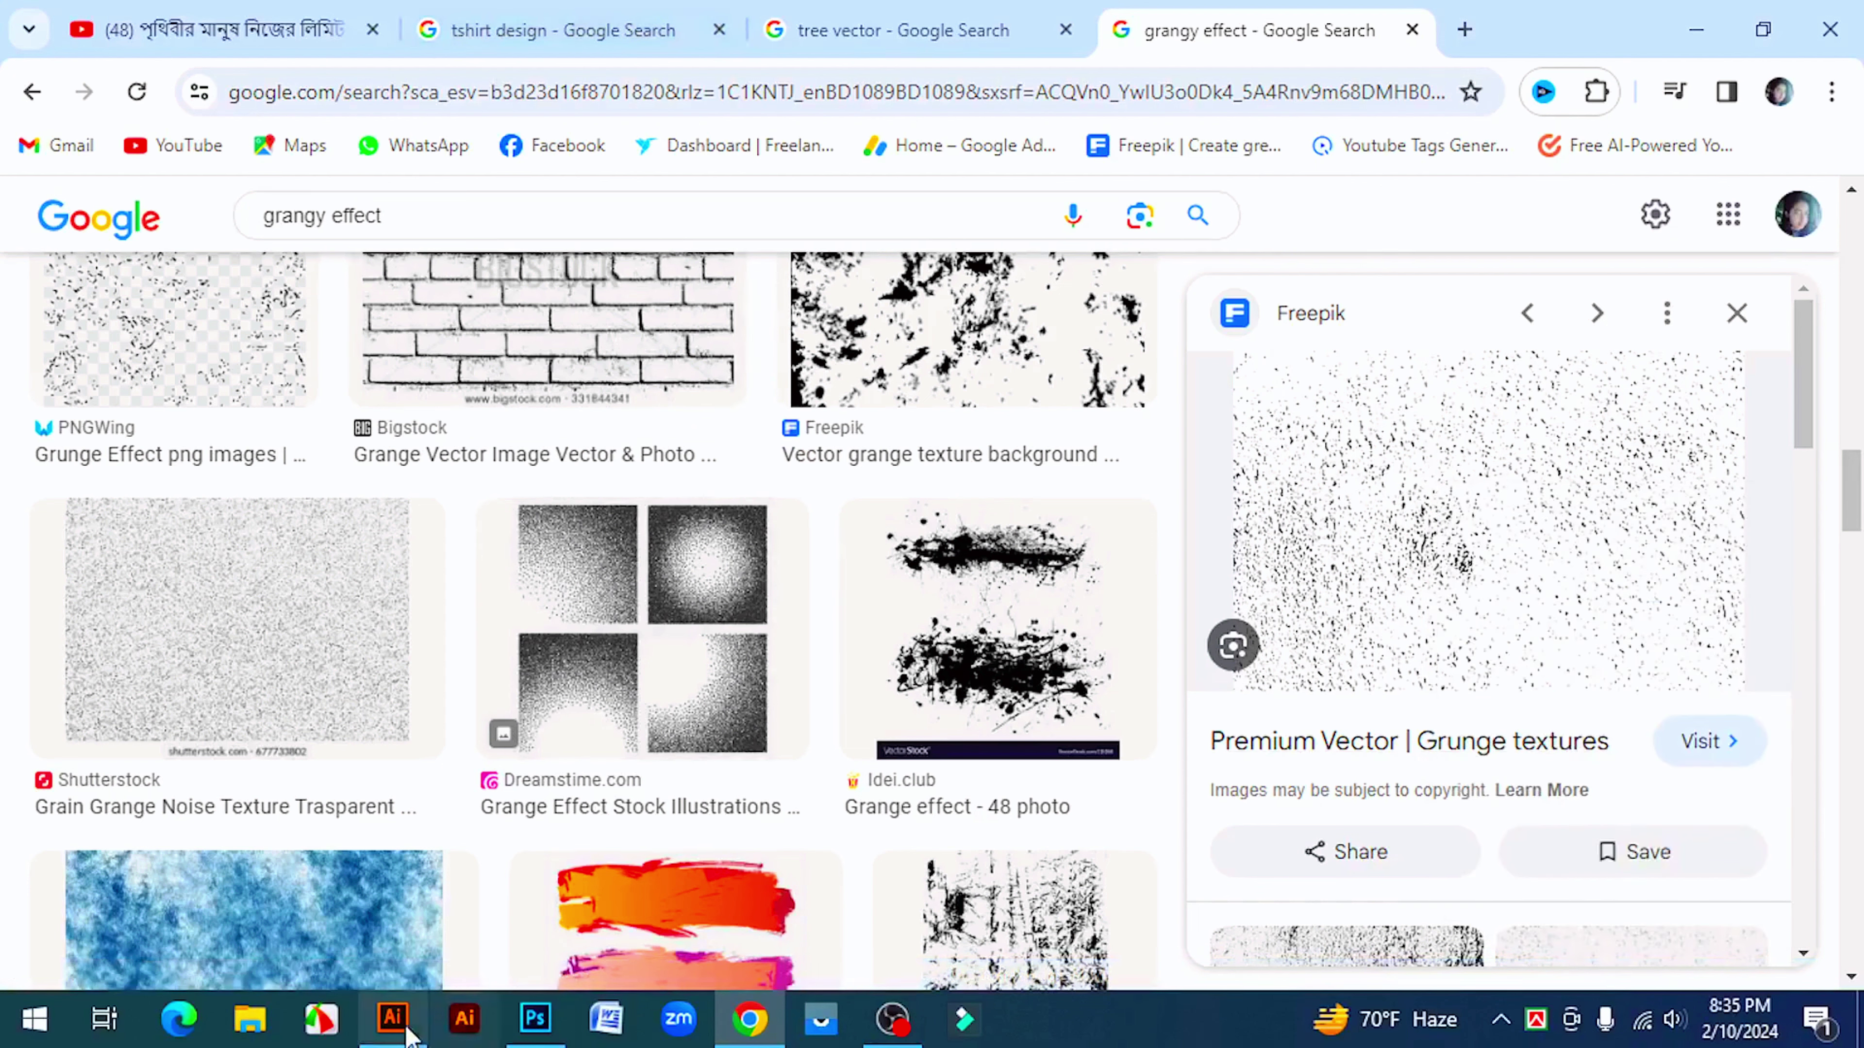
- Return to Illustrator, paste the copied grunge texture and position it on the white artboard
left_click(392, 1019)
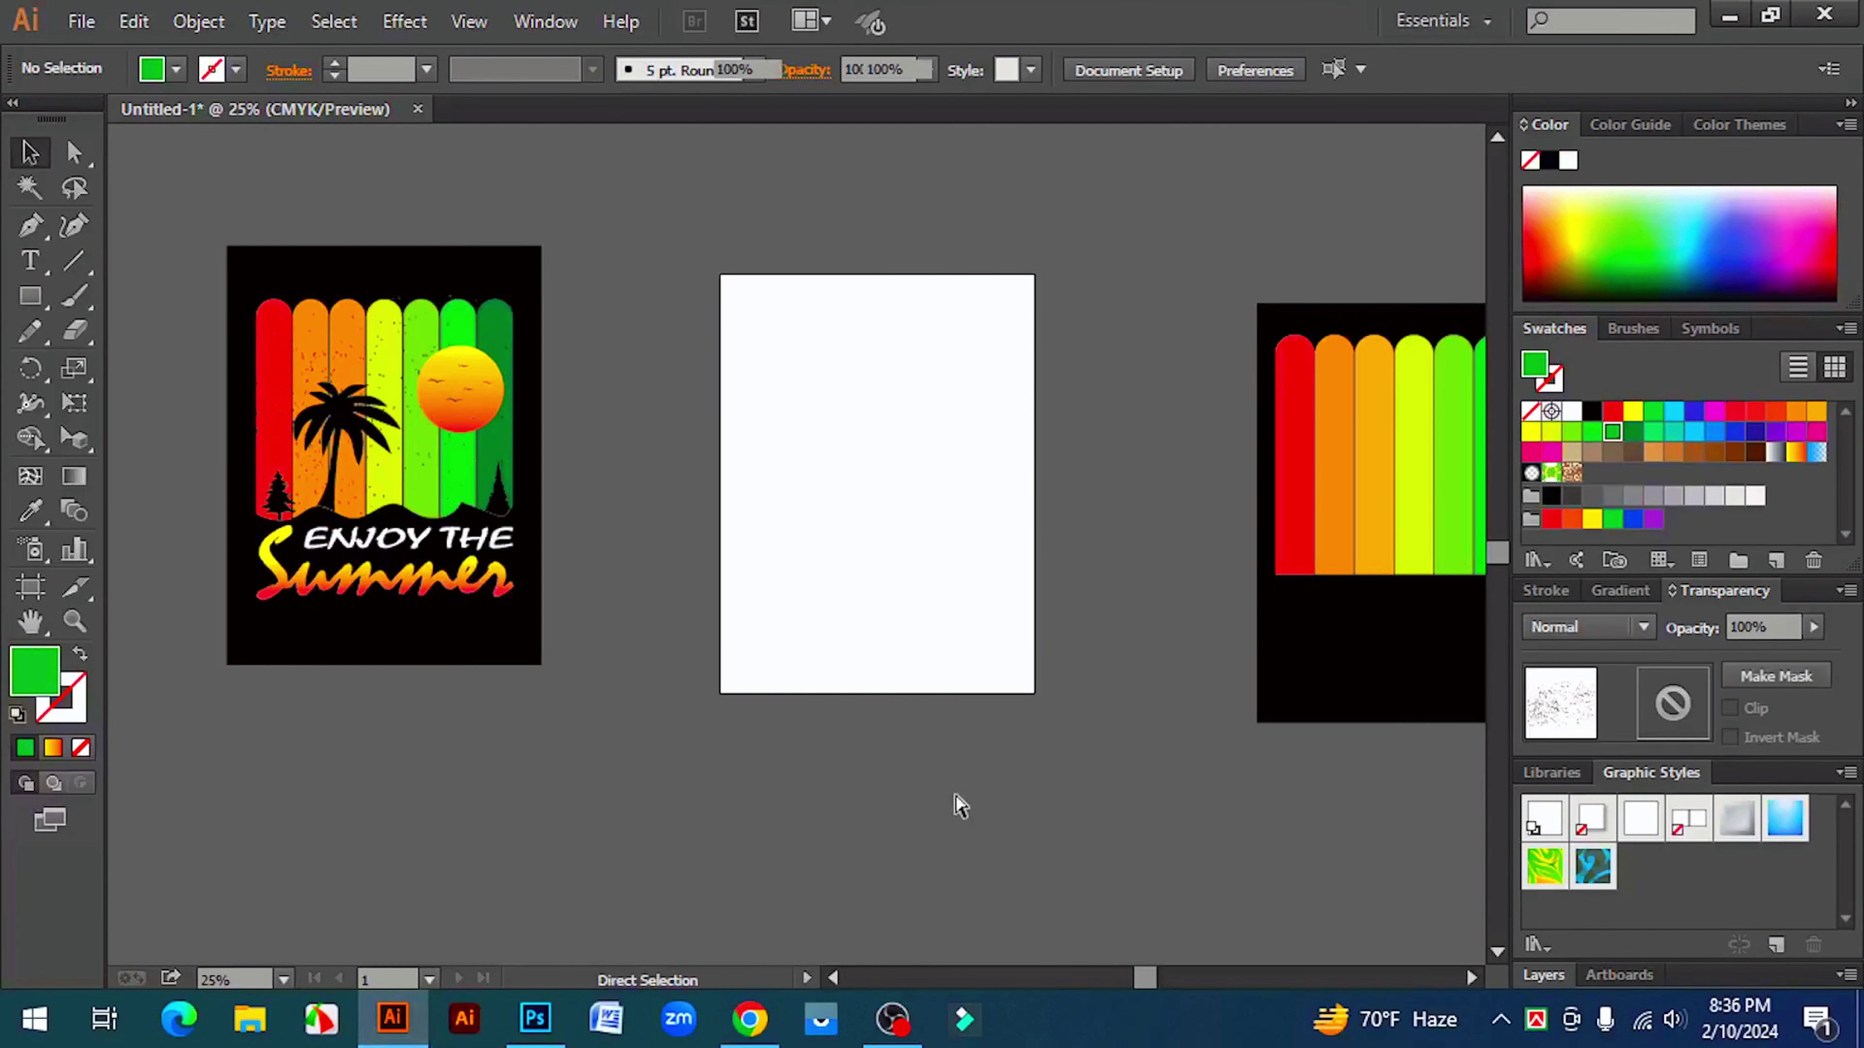
key("ctrl+v")
left_click_drag(801, 587, 903, 492)
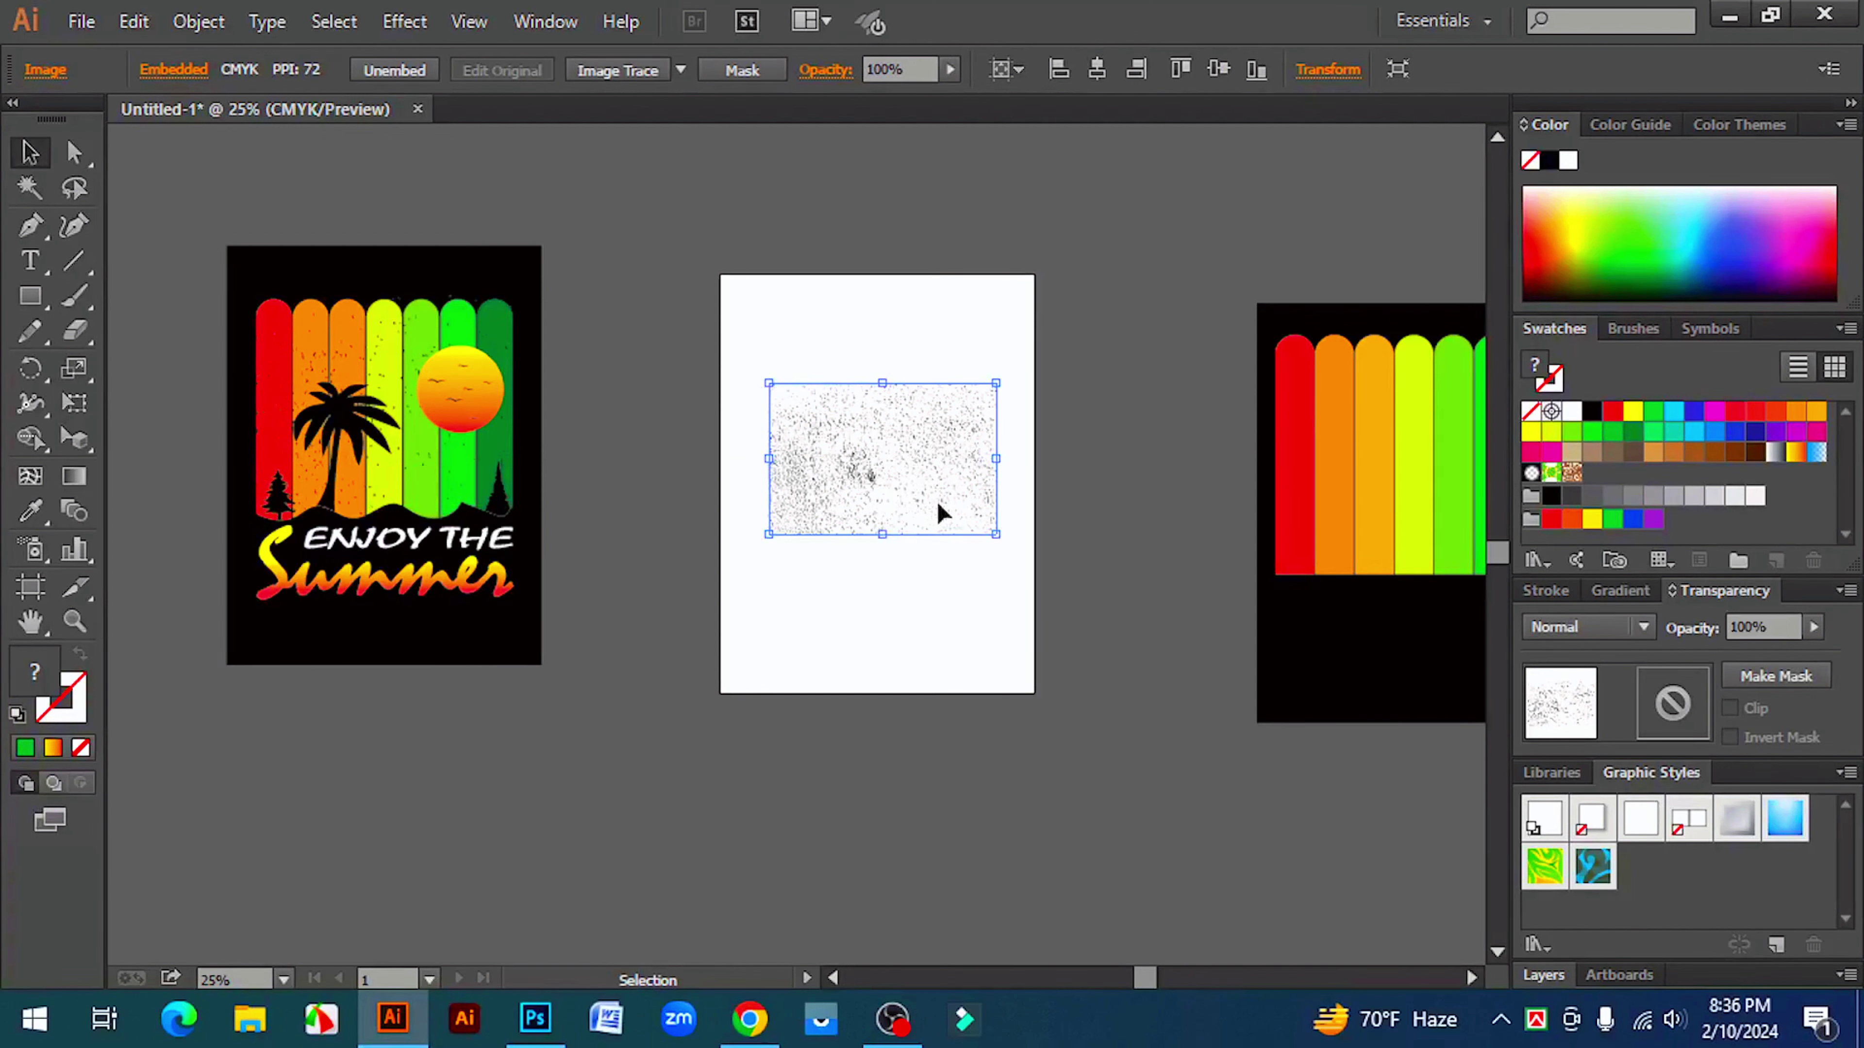
- Trace the pasted grunge texture image with the High Fidelity Photo preset
left_click(887, 486)
left_click(807, 555)
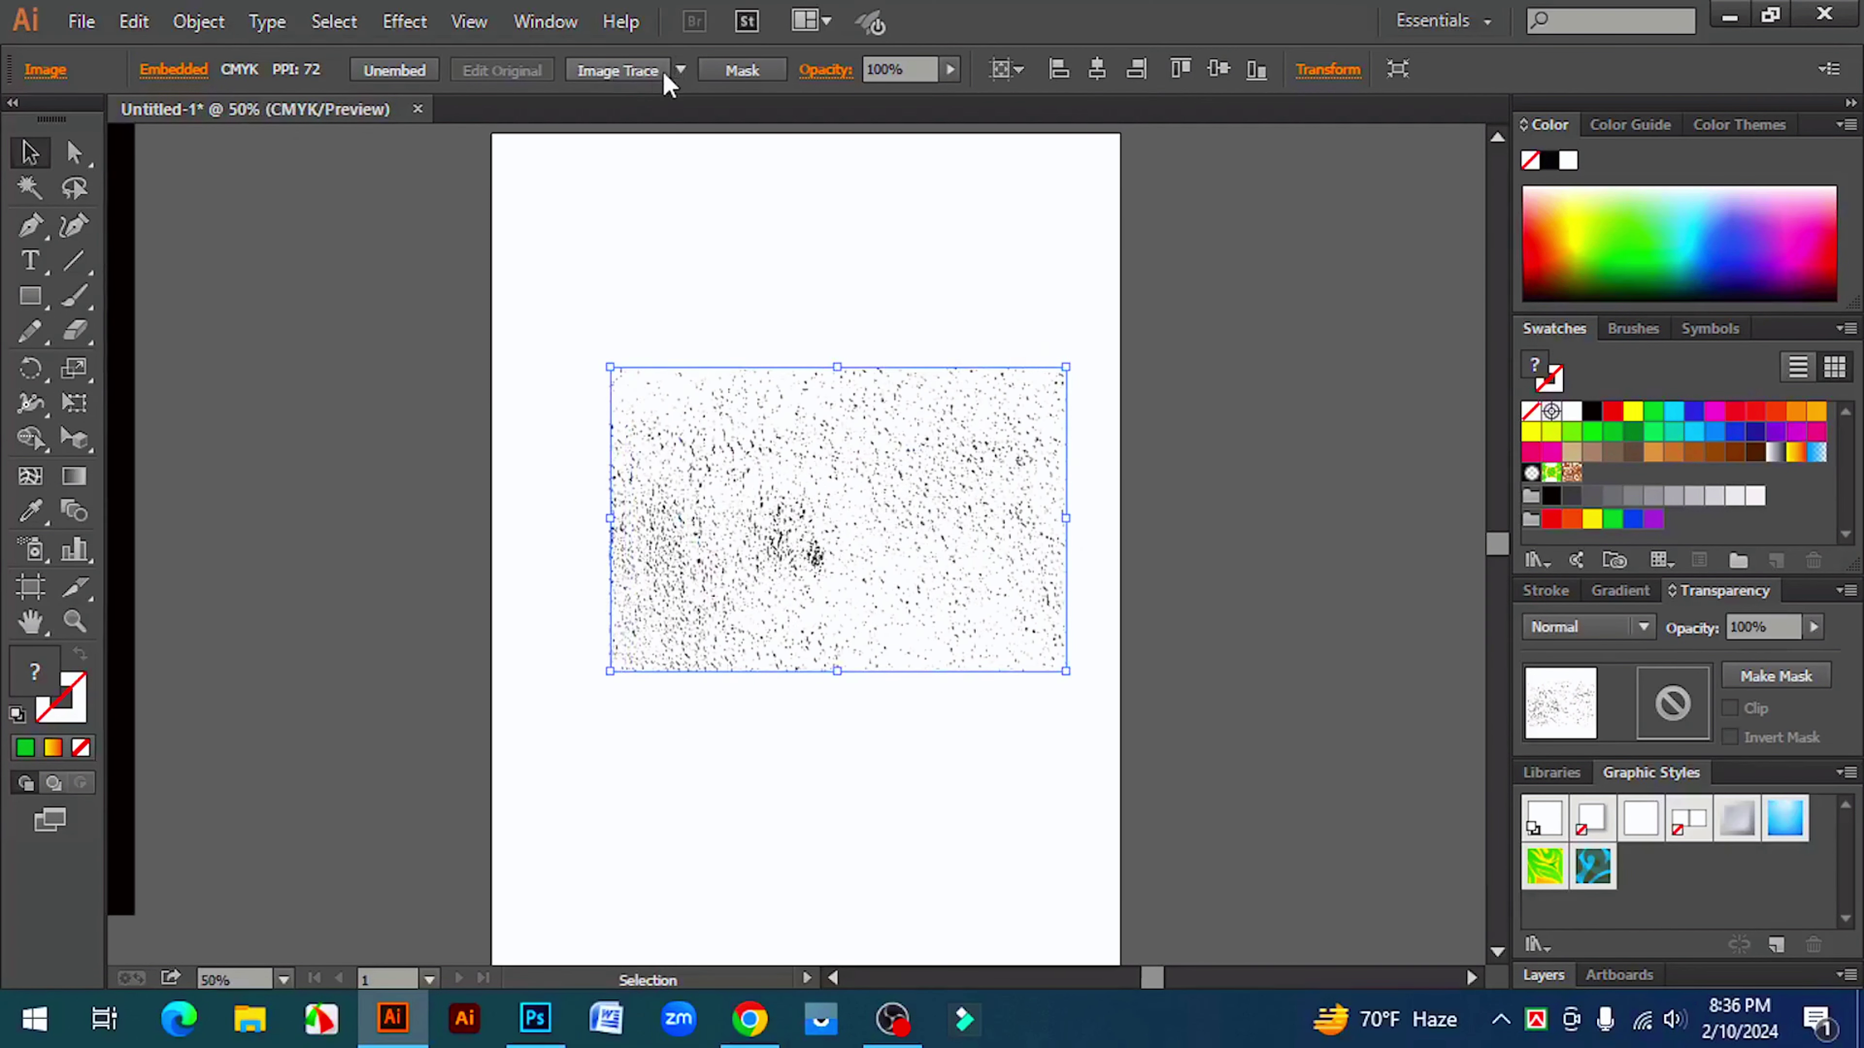
left_click(682, 71)
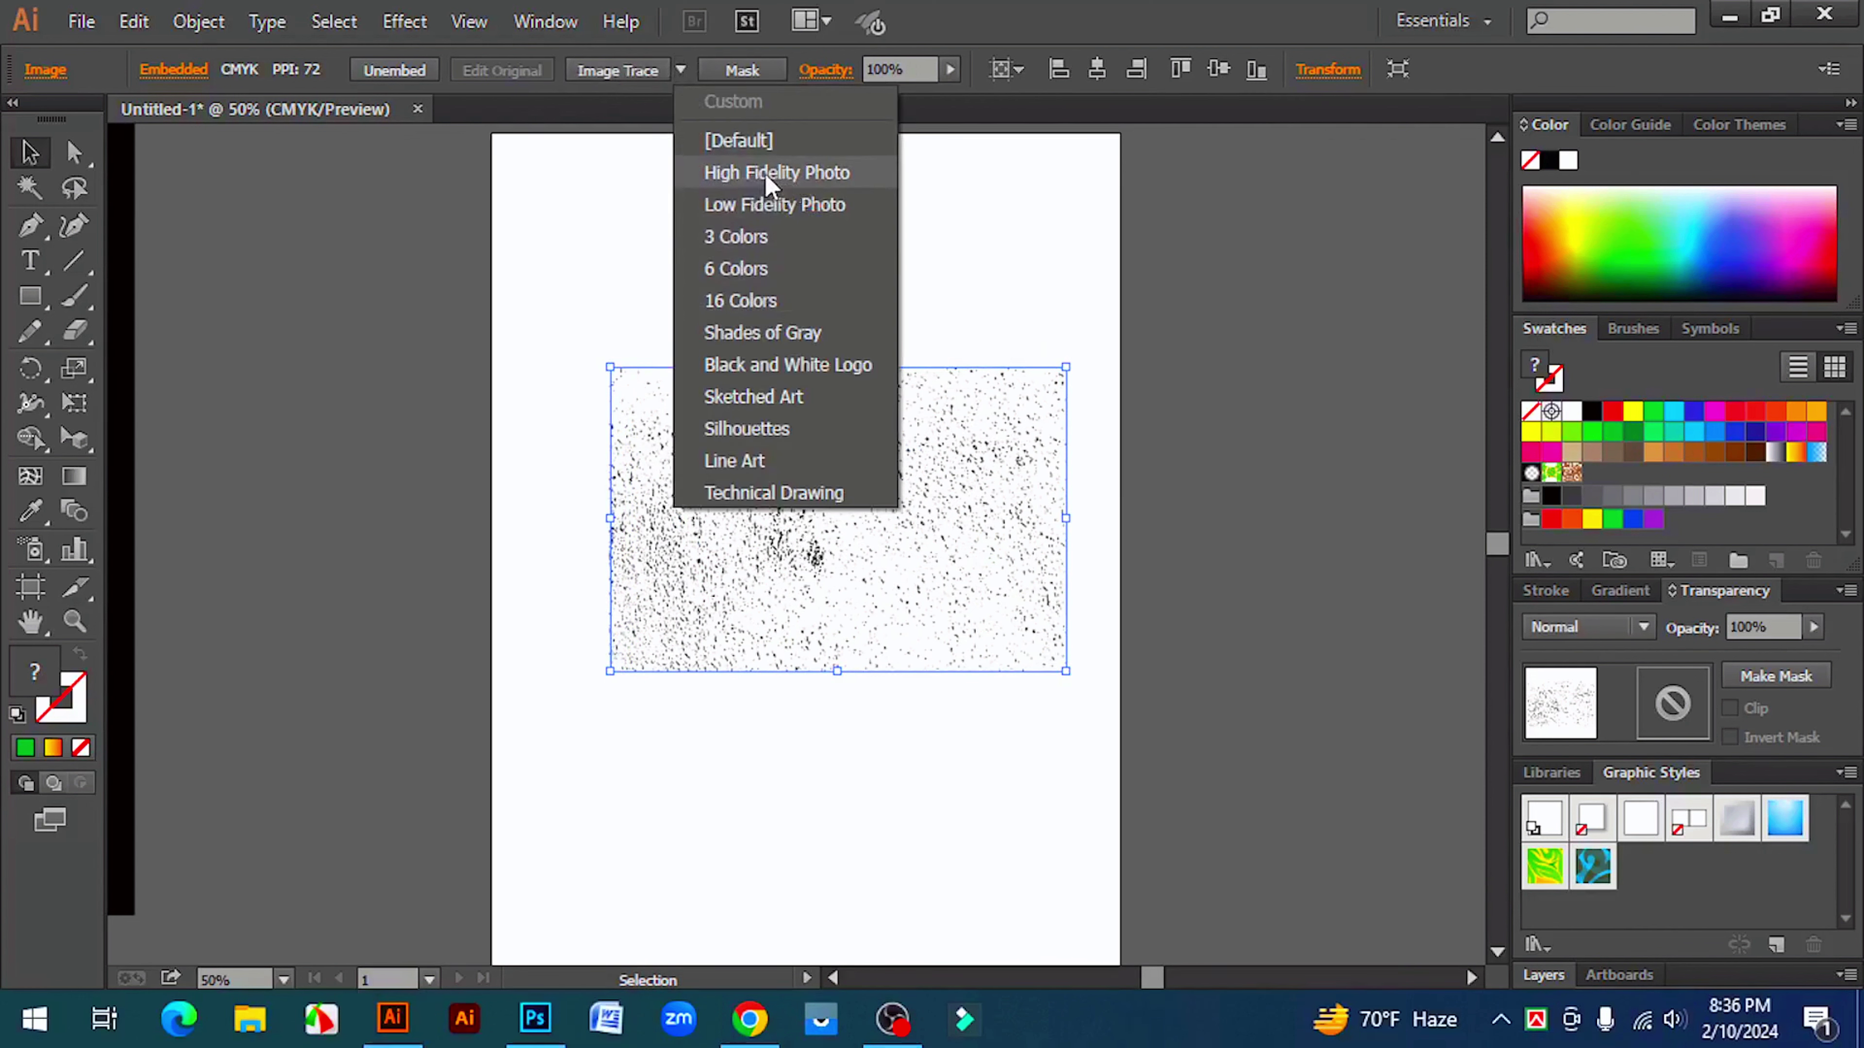
left_click(797, 176)
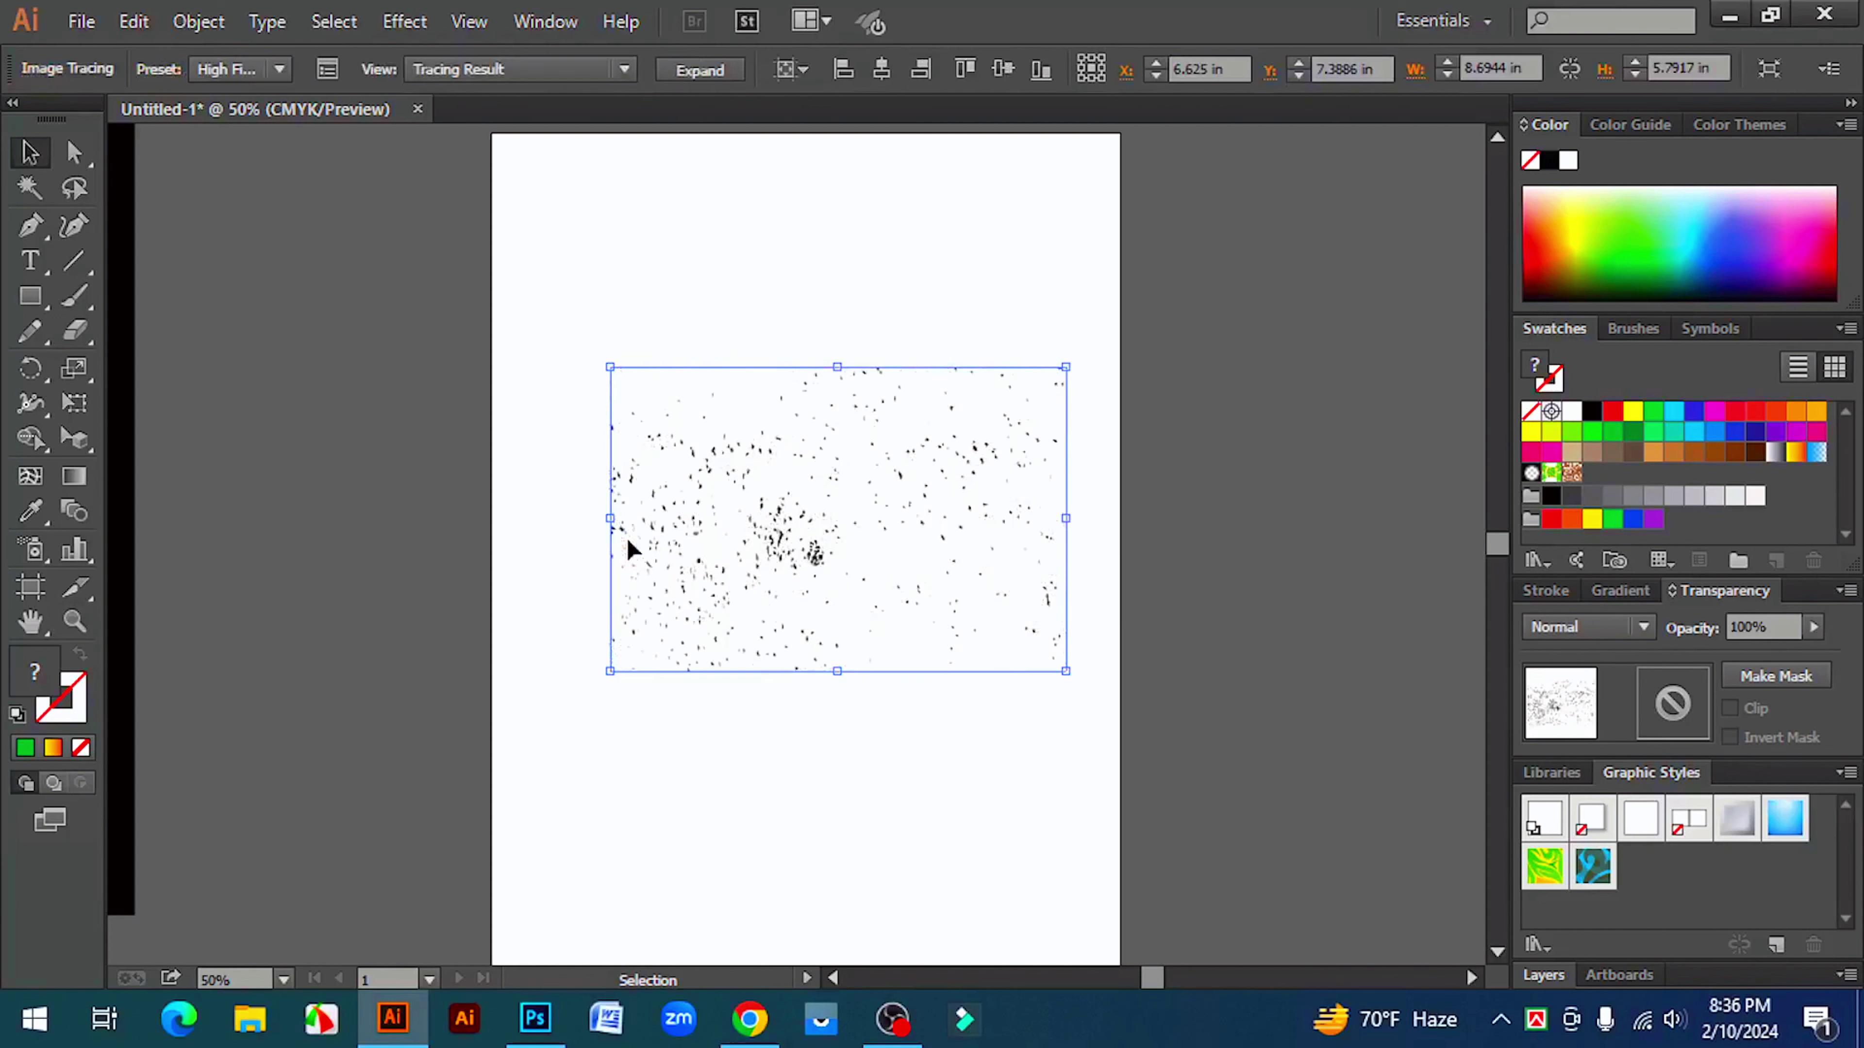
left_click(950, 756)
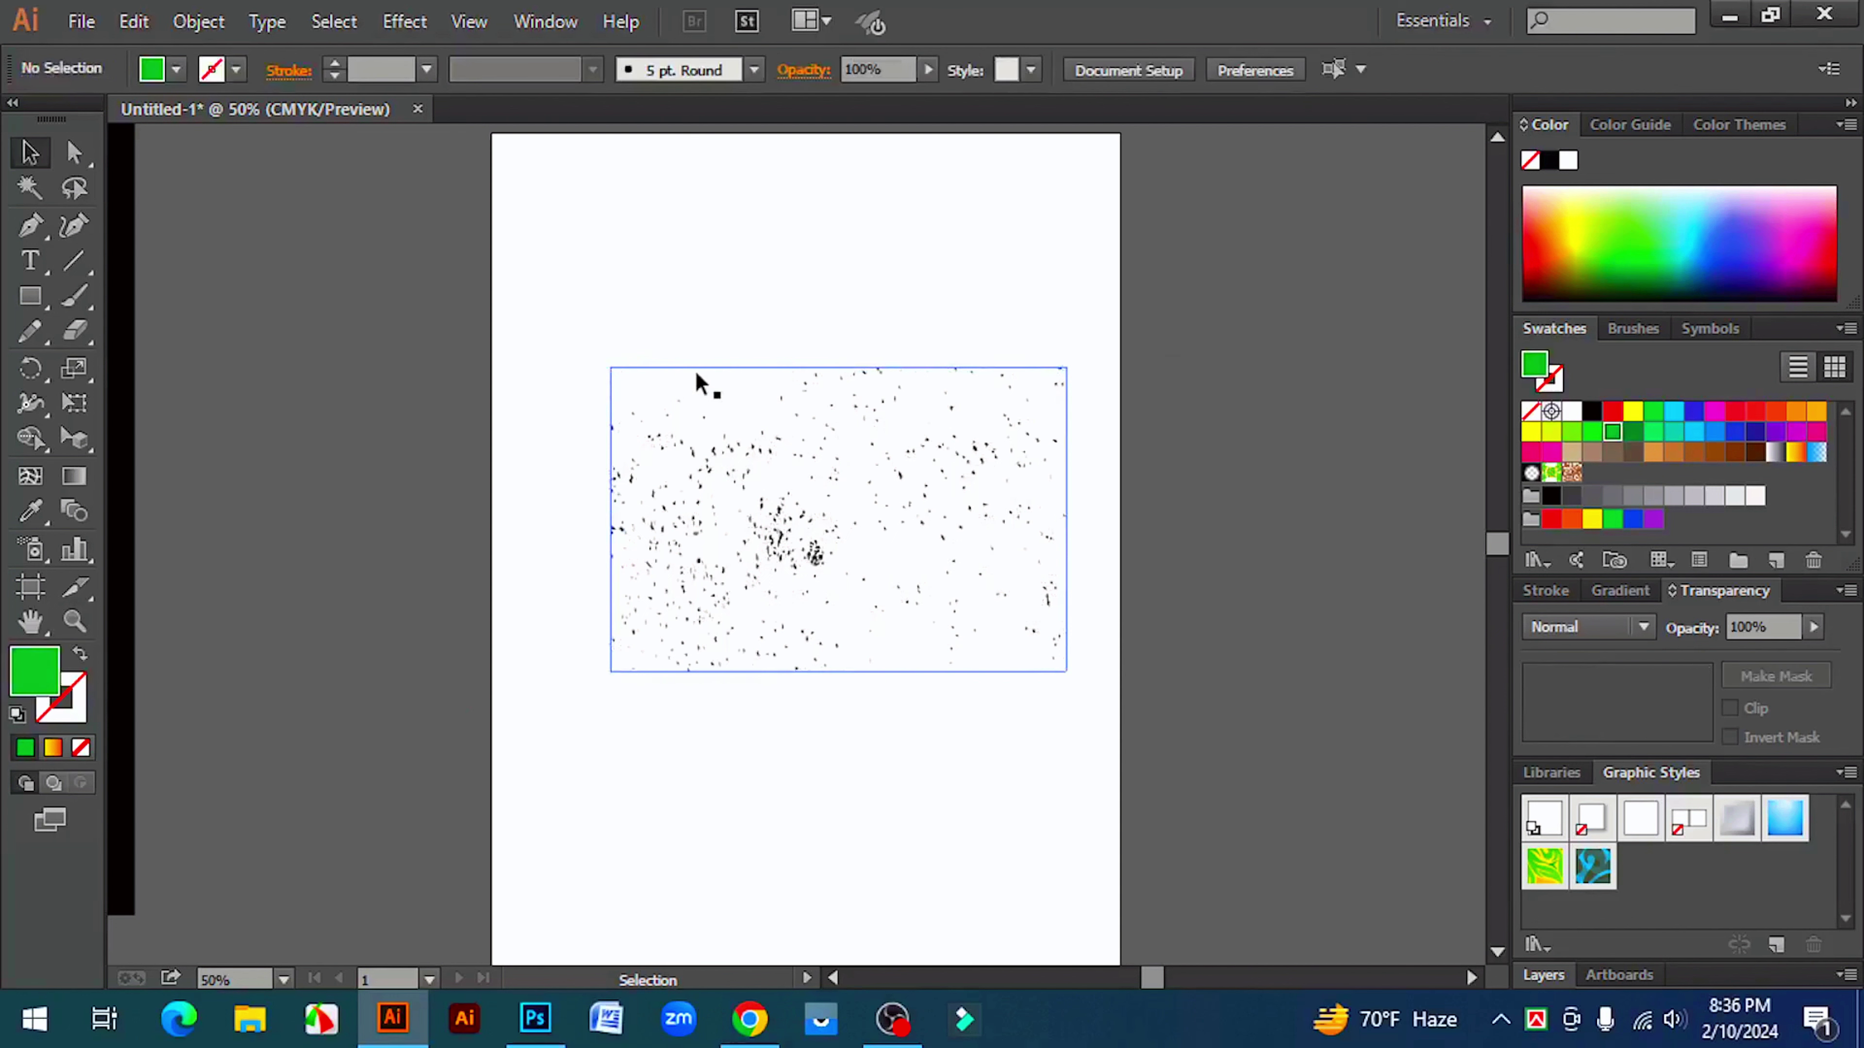
- Expand the traced grunge texture into editable vector shapes with Object and Fill enabled
left_click(694, 371)
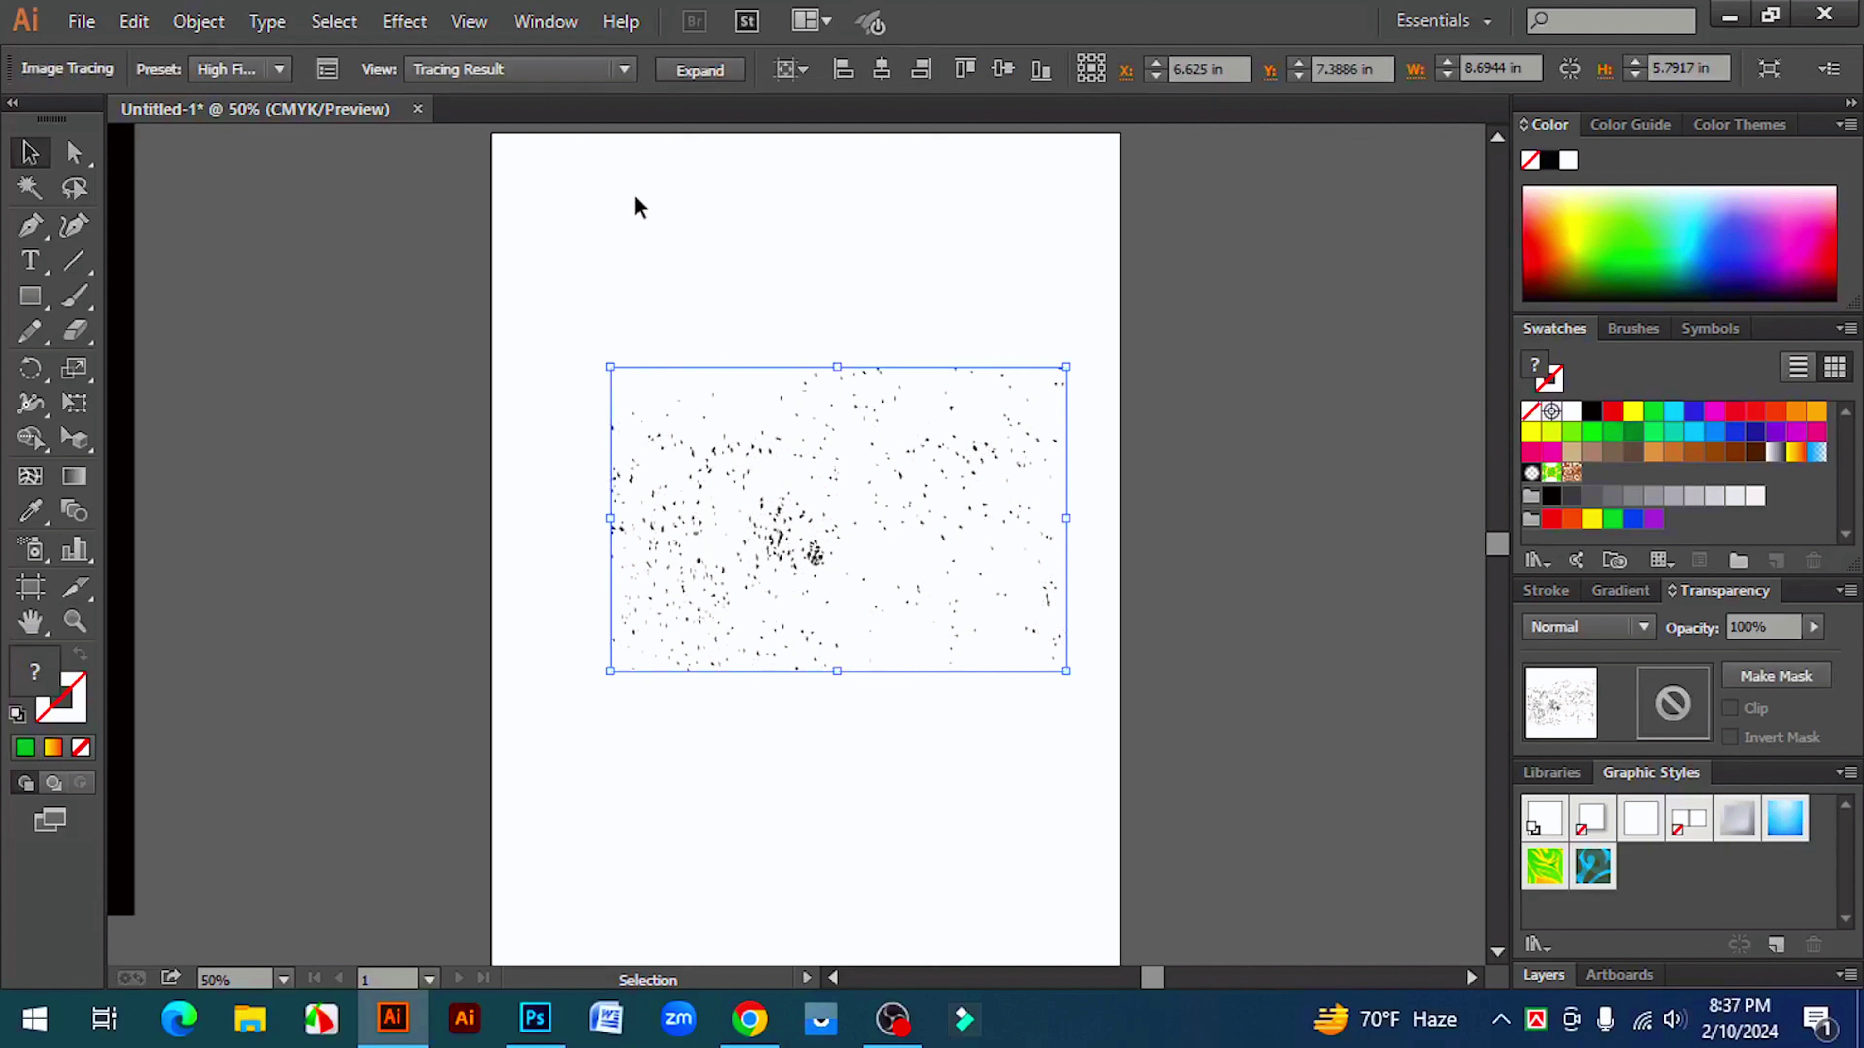
left_click(198, 21)
left_click(314, 298)
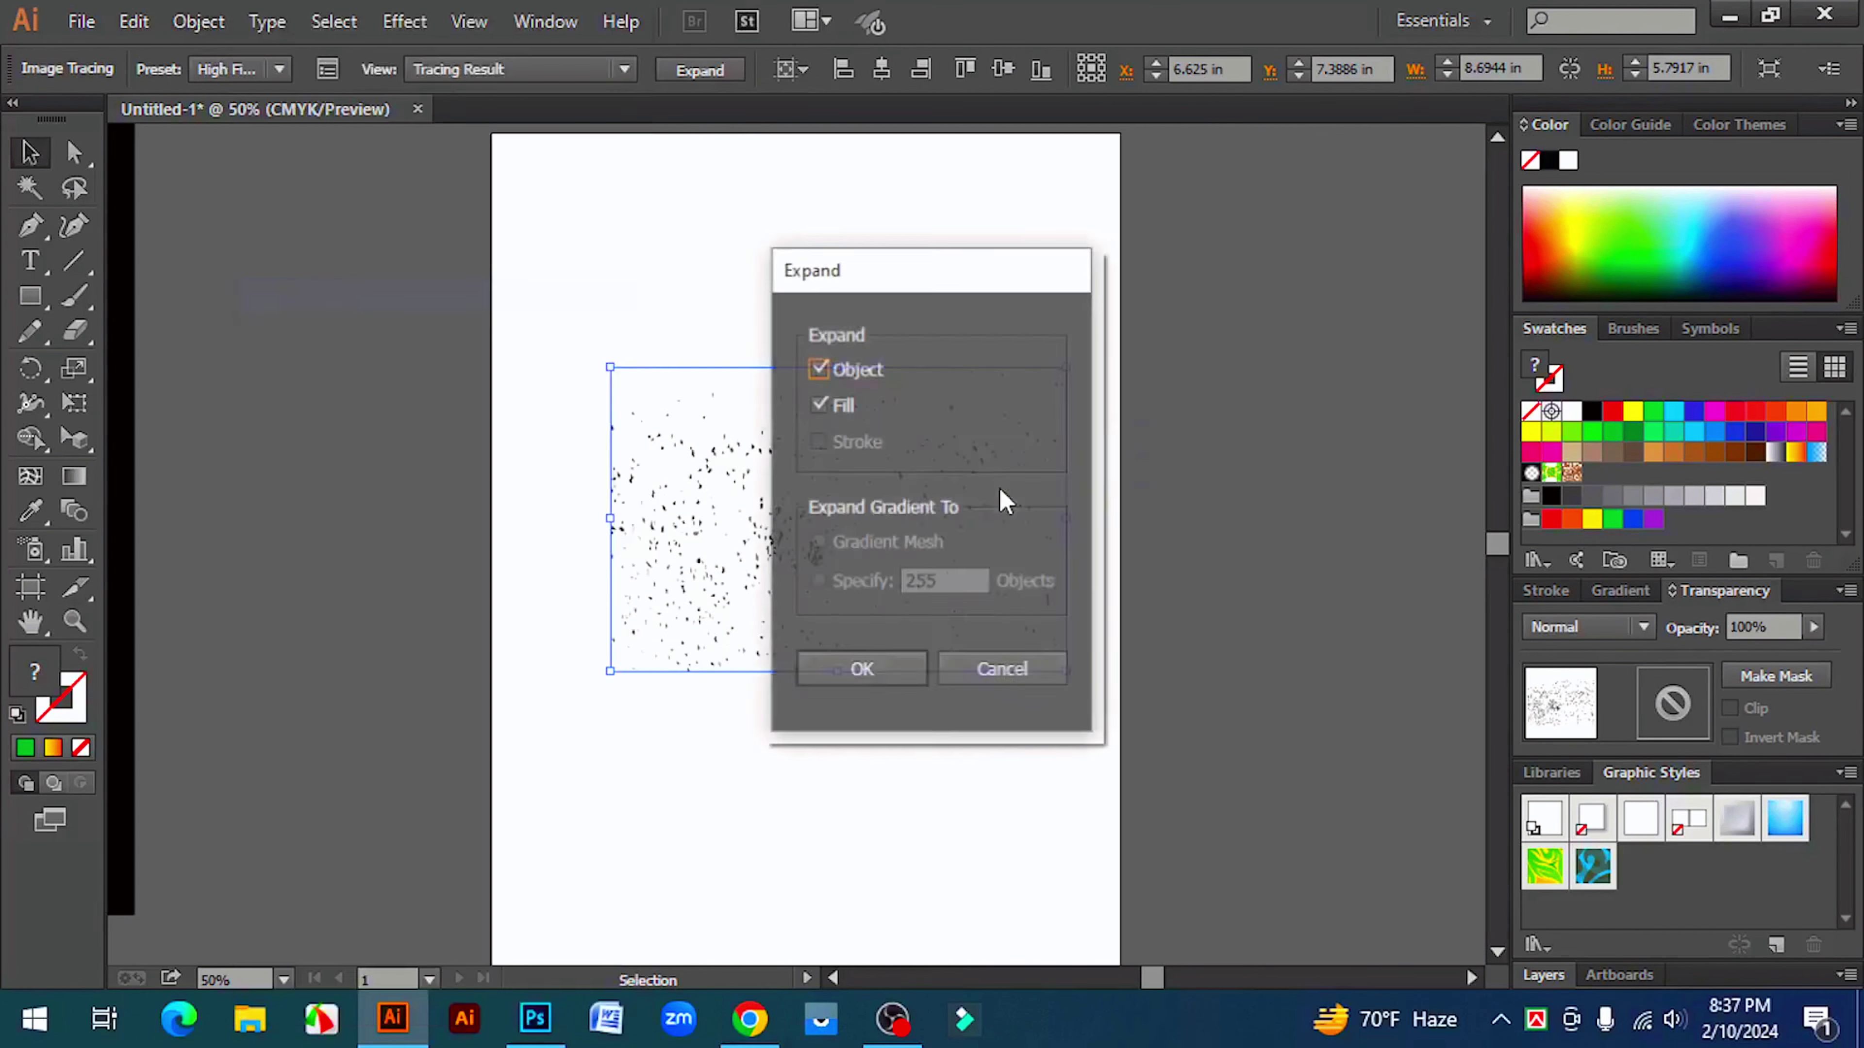
left_click(868, 669)
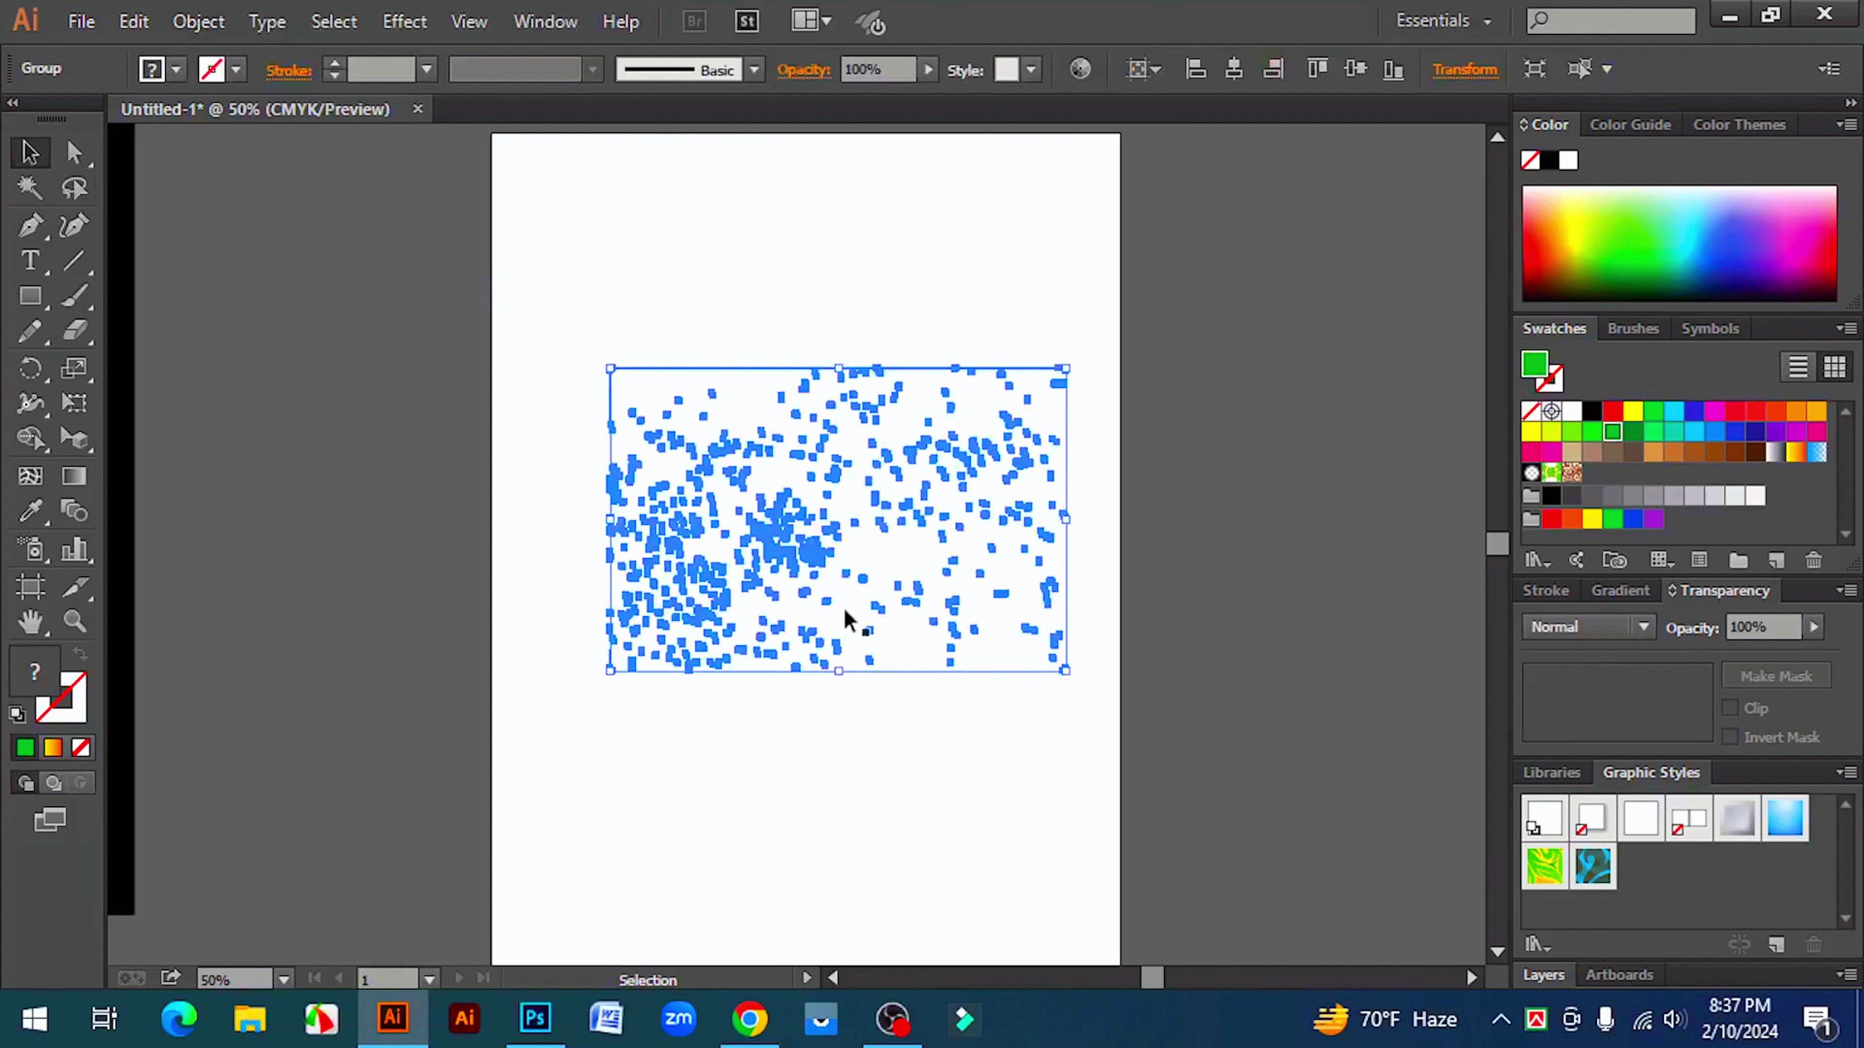
- Ungroup the expanded grunge texture and clear the selection
left_click(693, 361)
left_click(672, 367)
right_click(642, 379)
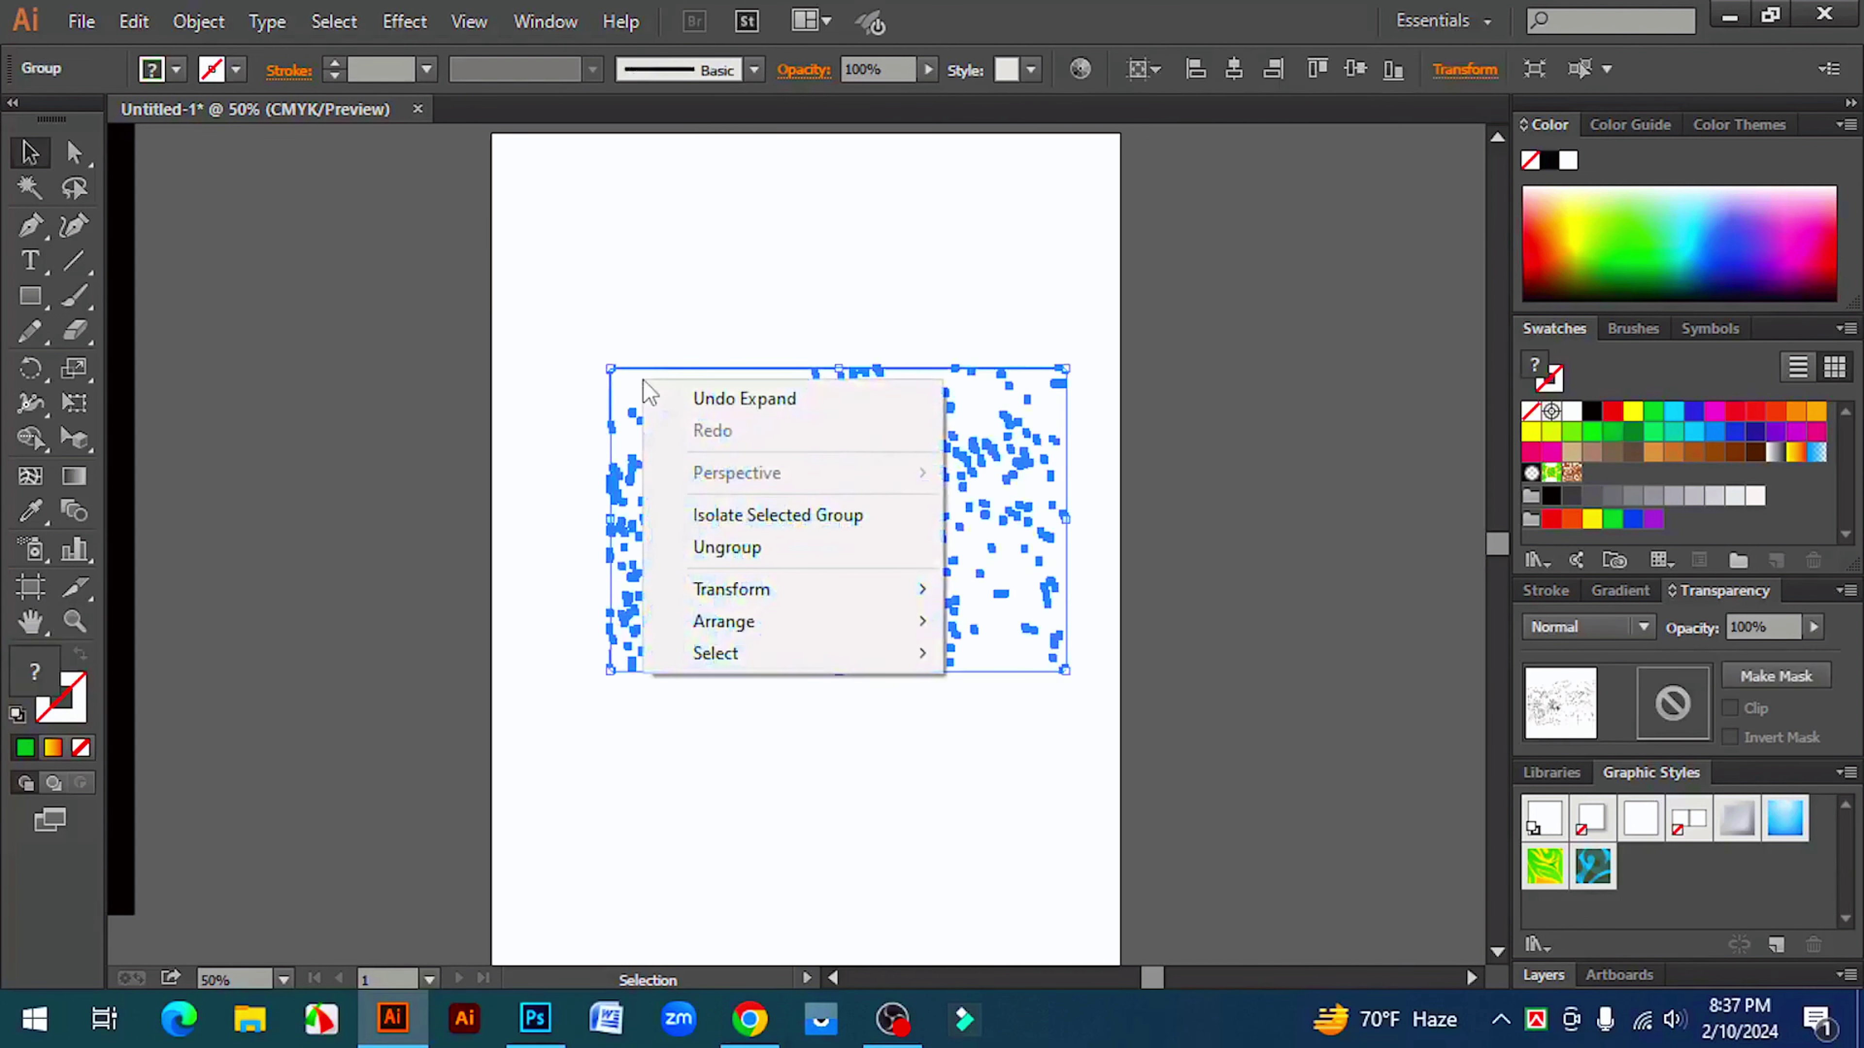
left_click(761, 546)
left_click(632, 351)
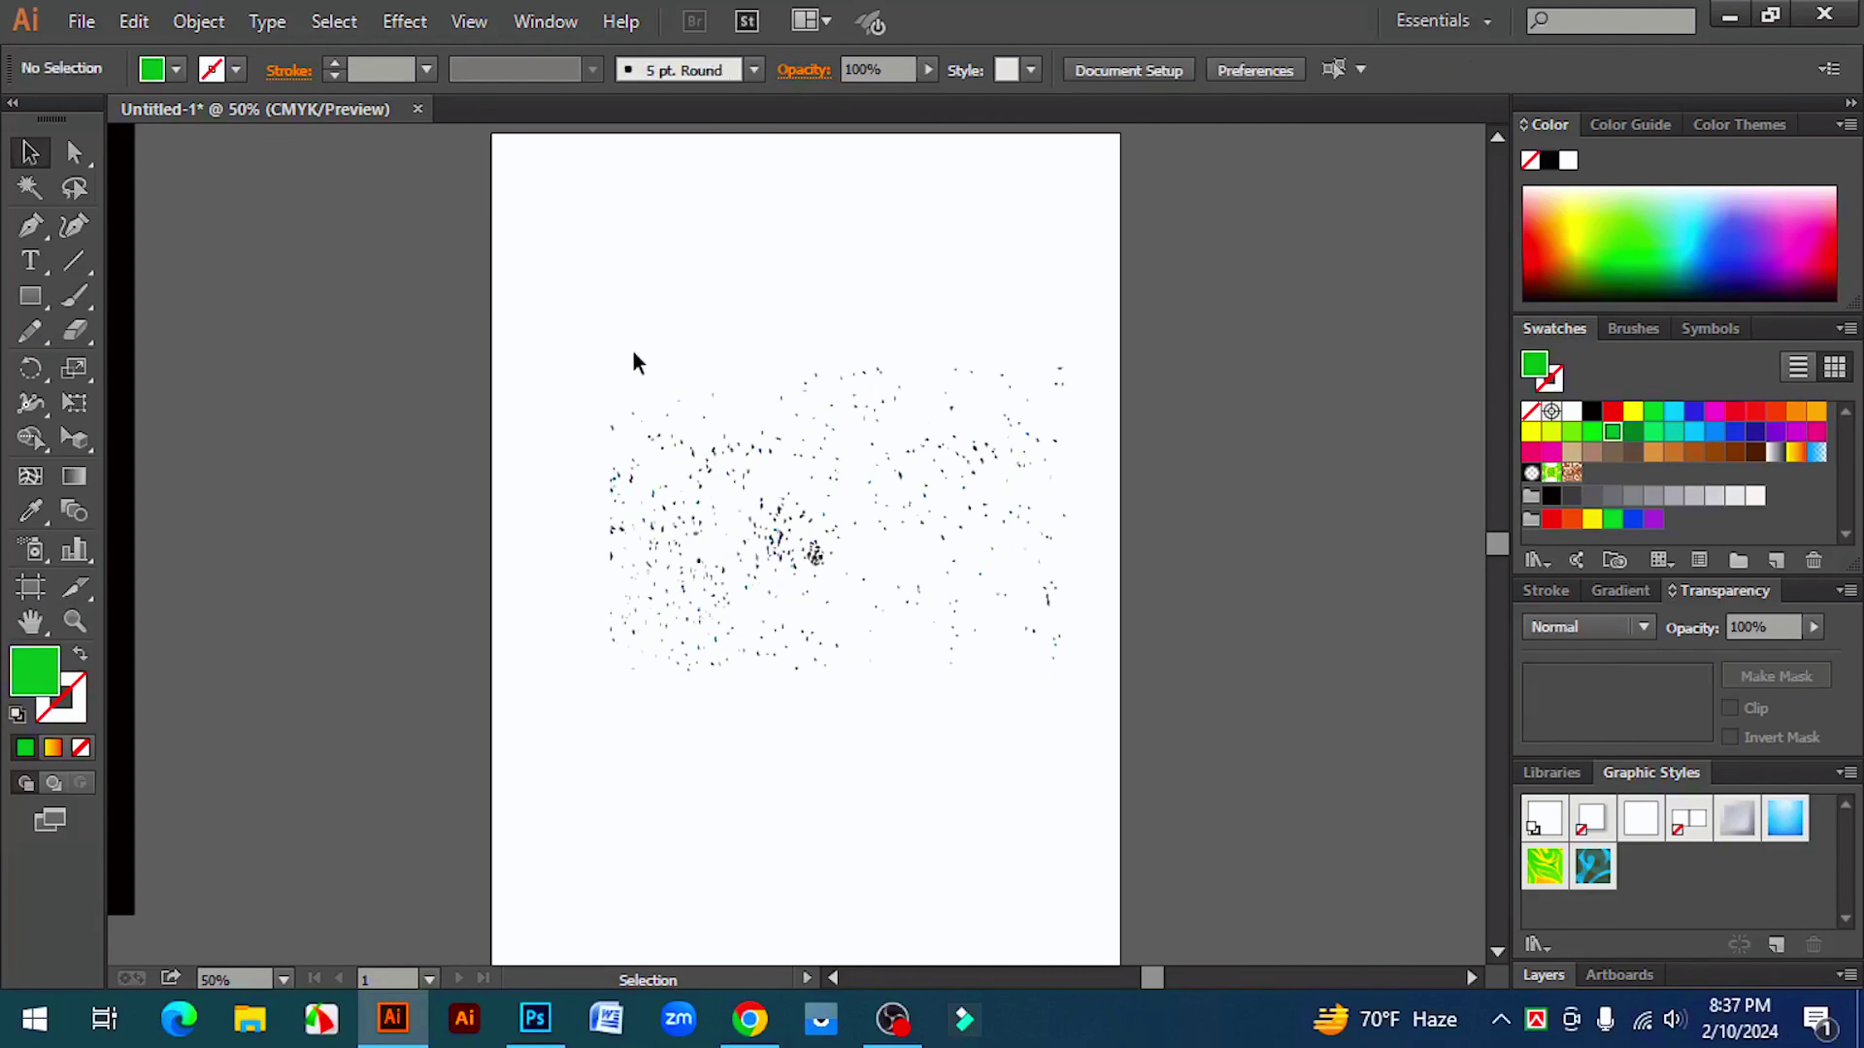
- Move the expanded grunge texture off the white artboard onto the empty canvas below it
left_click(647, 372)
left_click_drag(649, 383, 547, 701)
scroll(916, 715, "down", 3)
scroll(1052, 445, "down", 6)
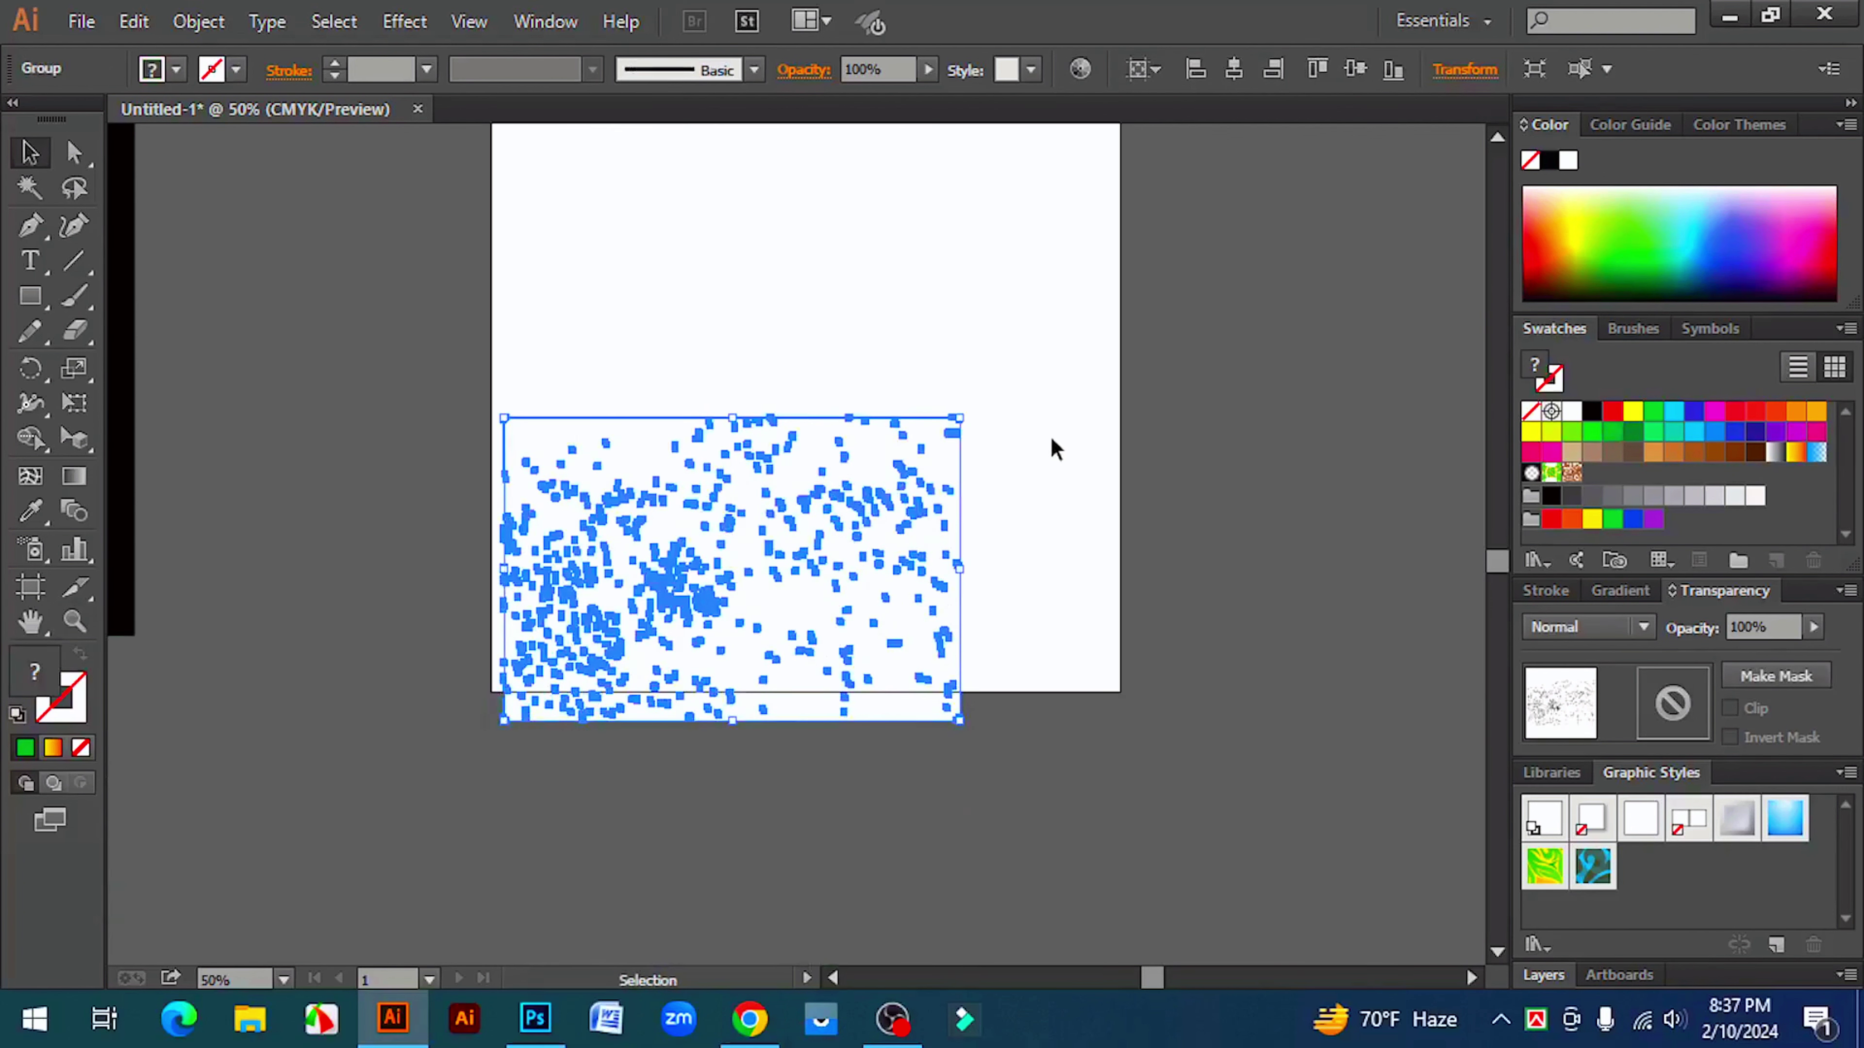
left_click_drag(812, 352, 1193, 706)
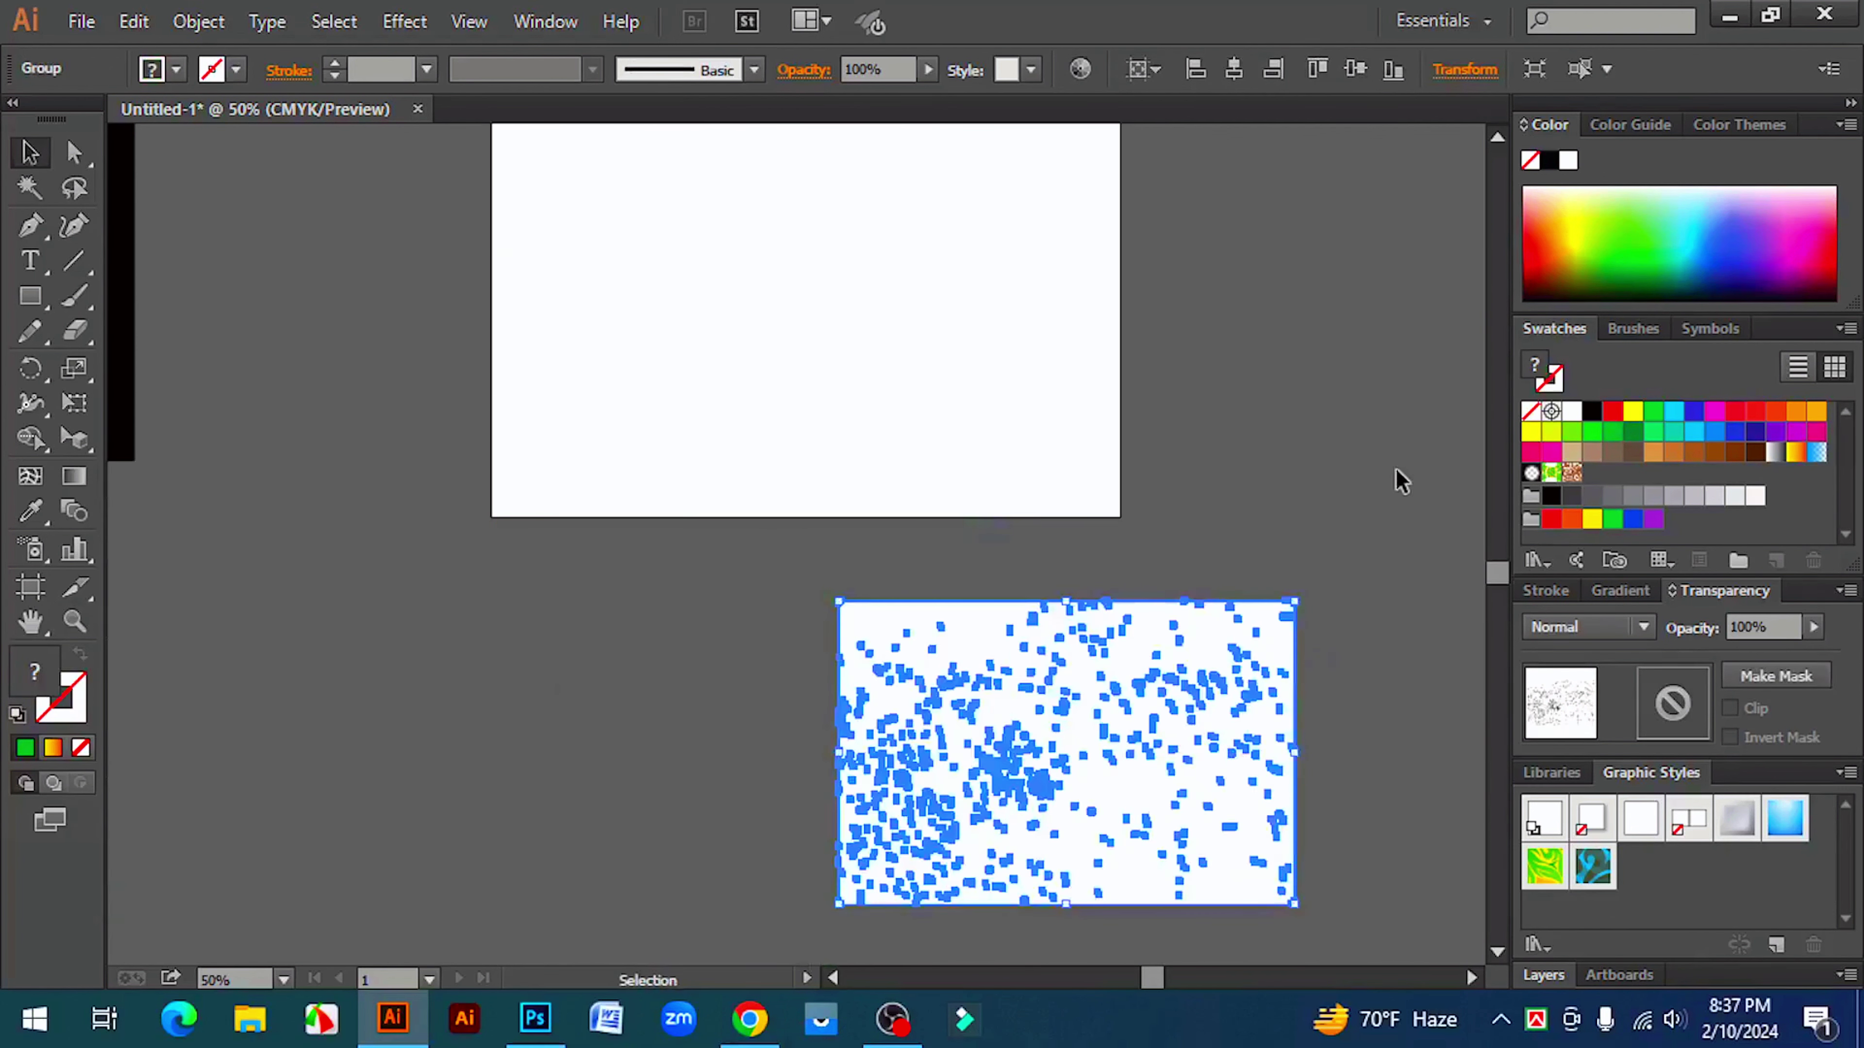
- Ungroup the grunge texture once more and delete its white background shape from behind the specks
left_click(1398, 478)
left_click(929, 624)
right_click(899, 612)
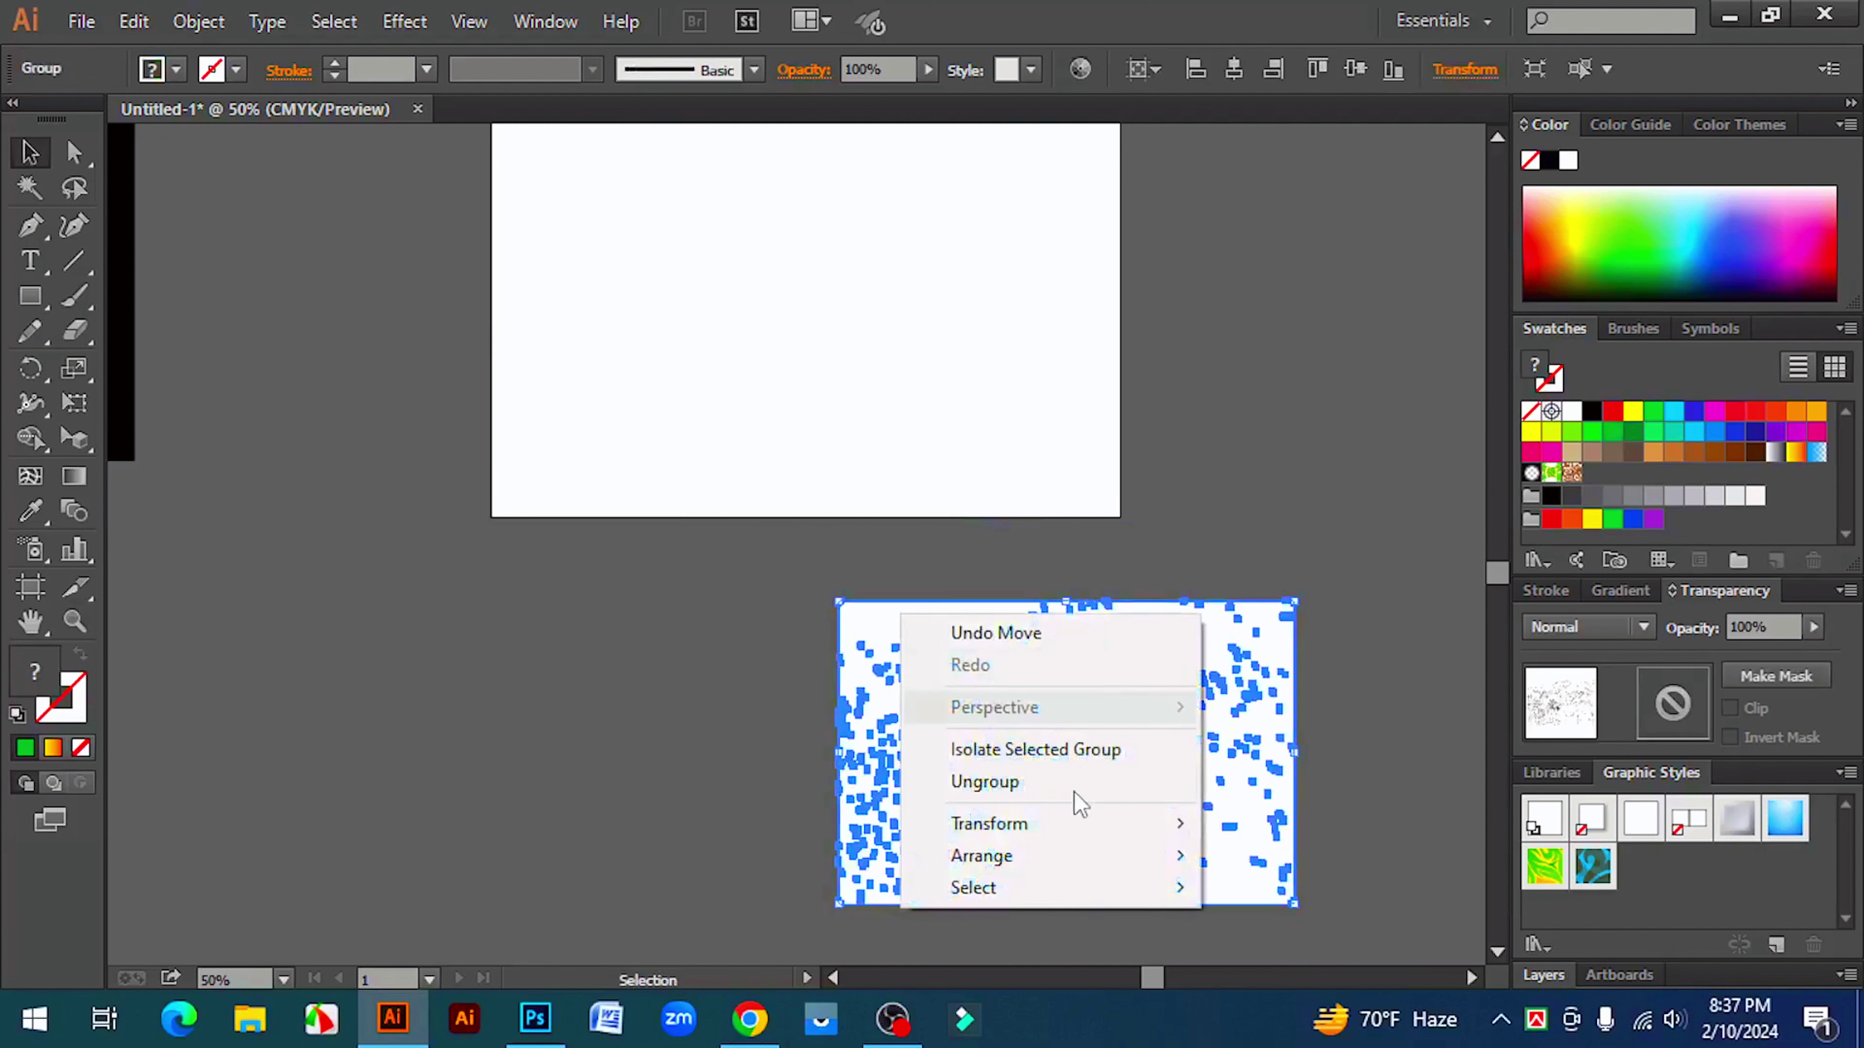
left_click(1012, 784)
left_click(618, 679)
left_click_drag(890, 624, 289, 622)
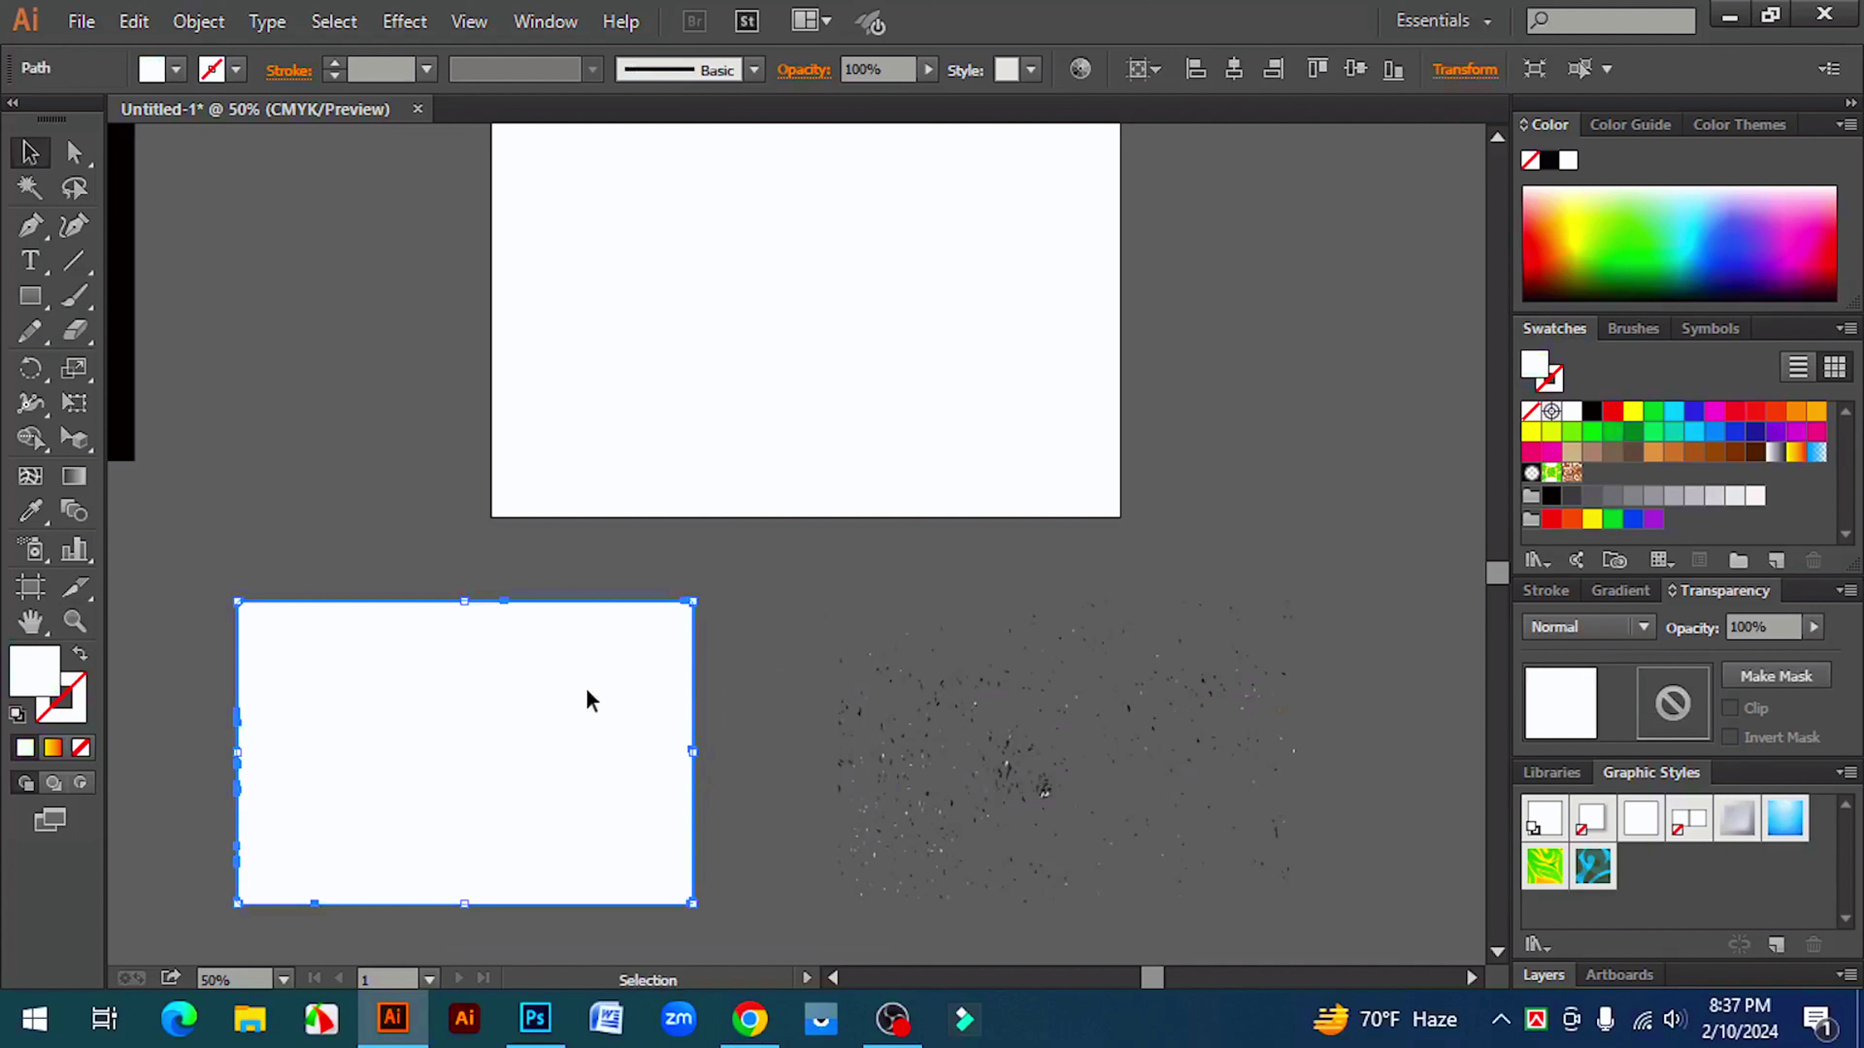
key("Delete")
- Delete all white specks from the grunge texture by selecting them with the Magic Wand
scroll(596, 710, "down", 2)
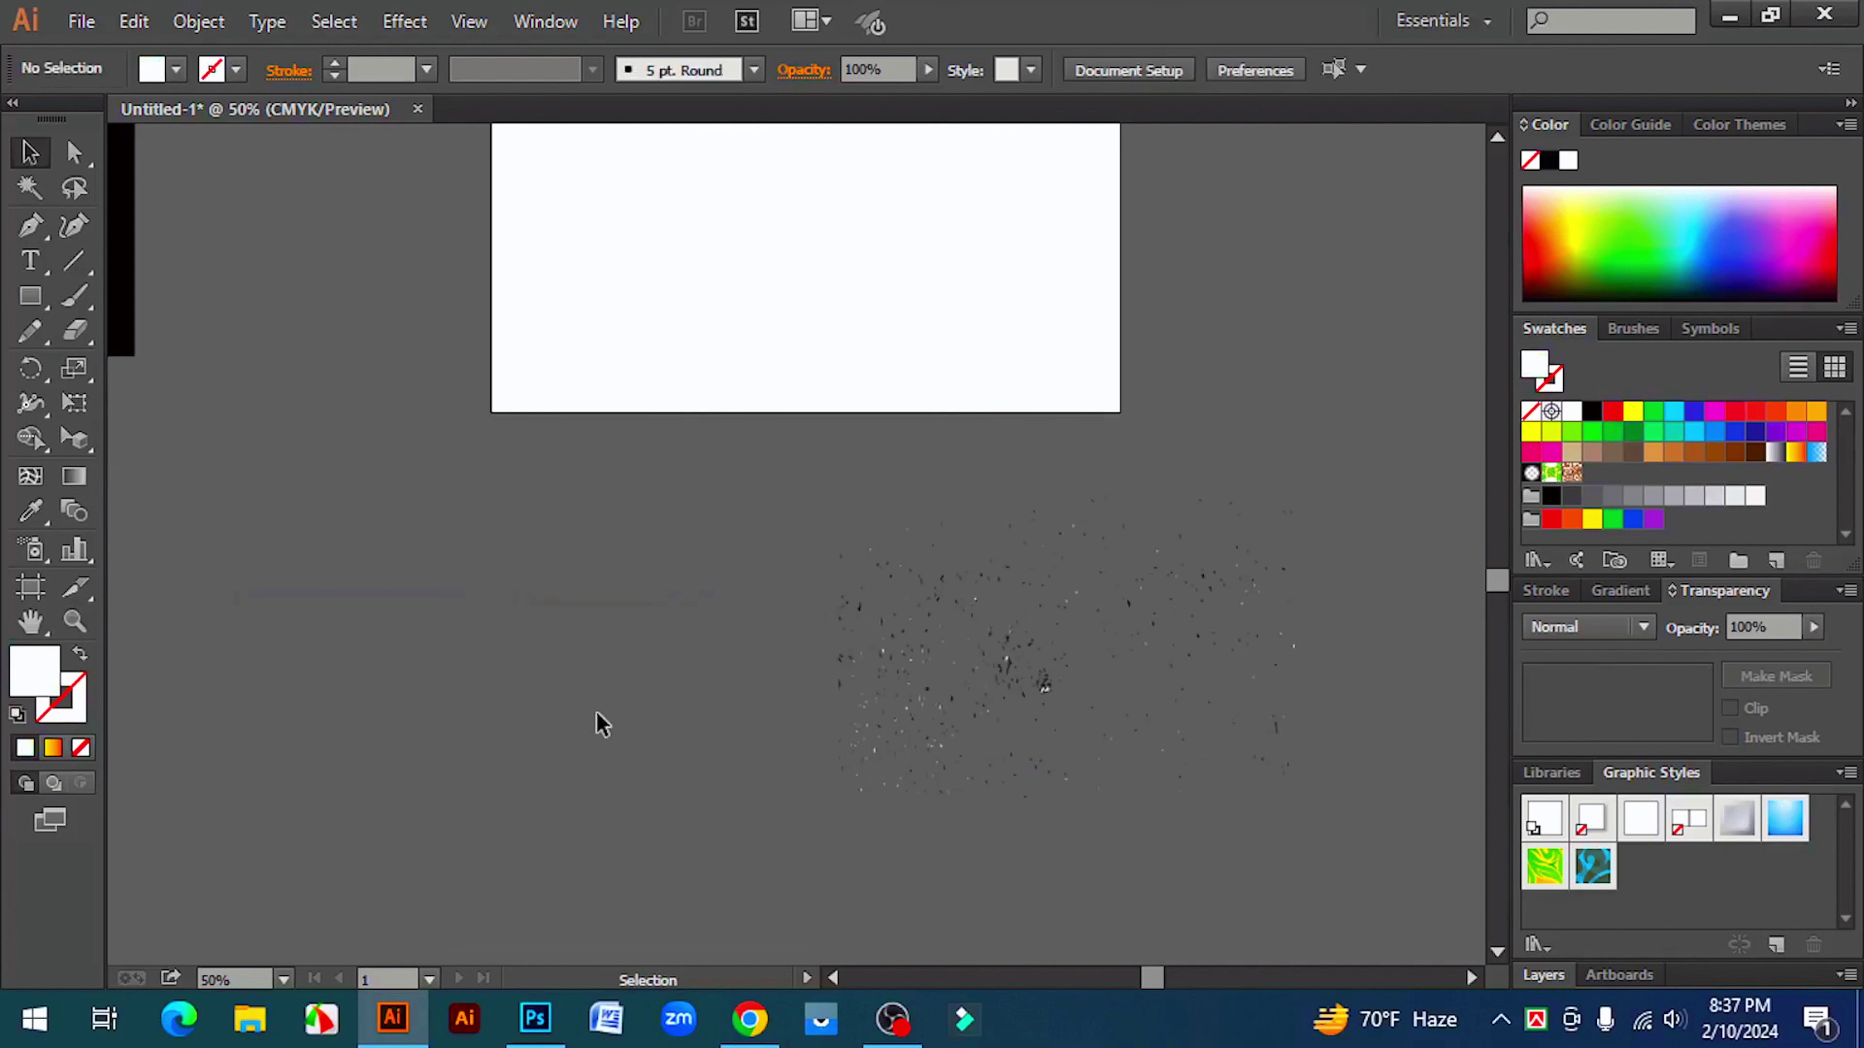
left_click_drag(760, 452, 1384, 860)
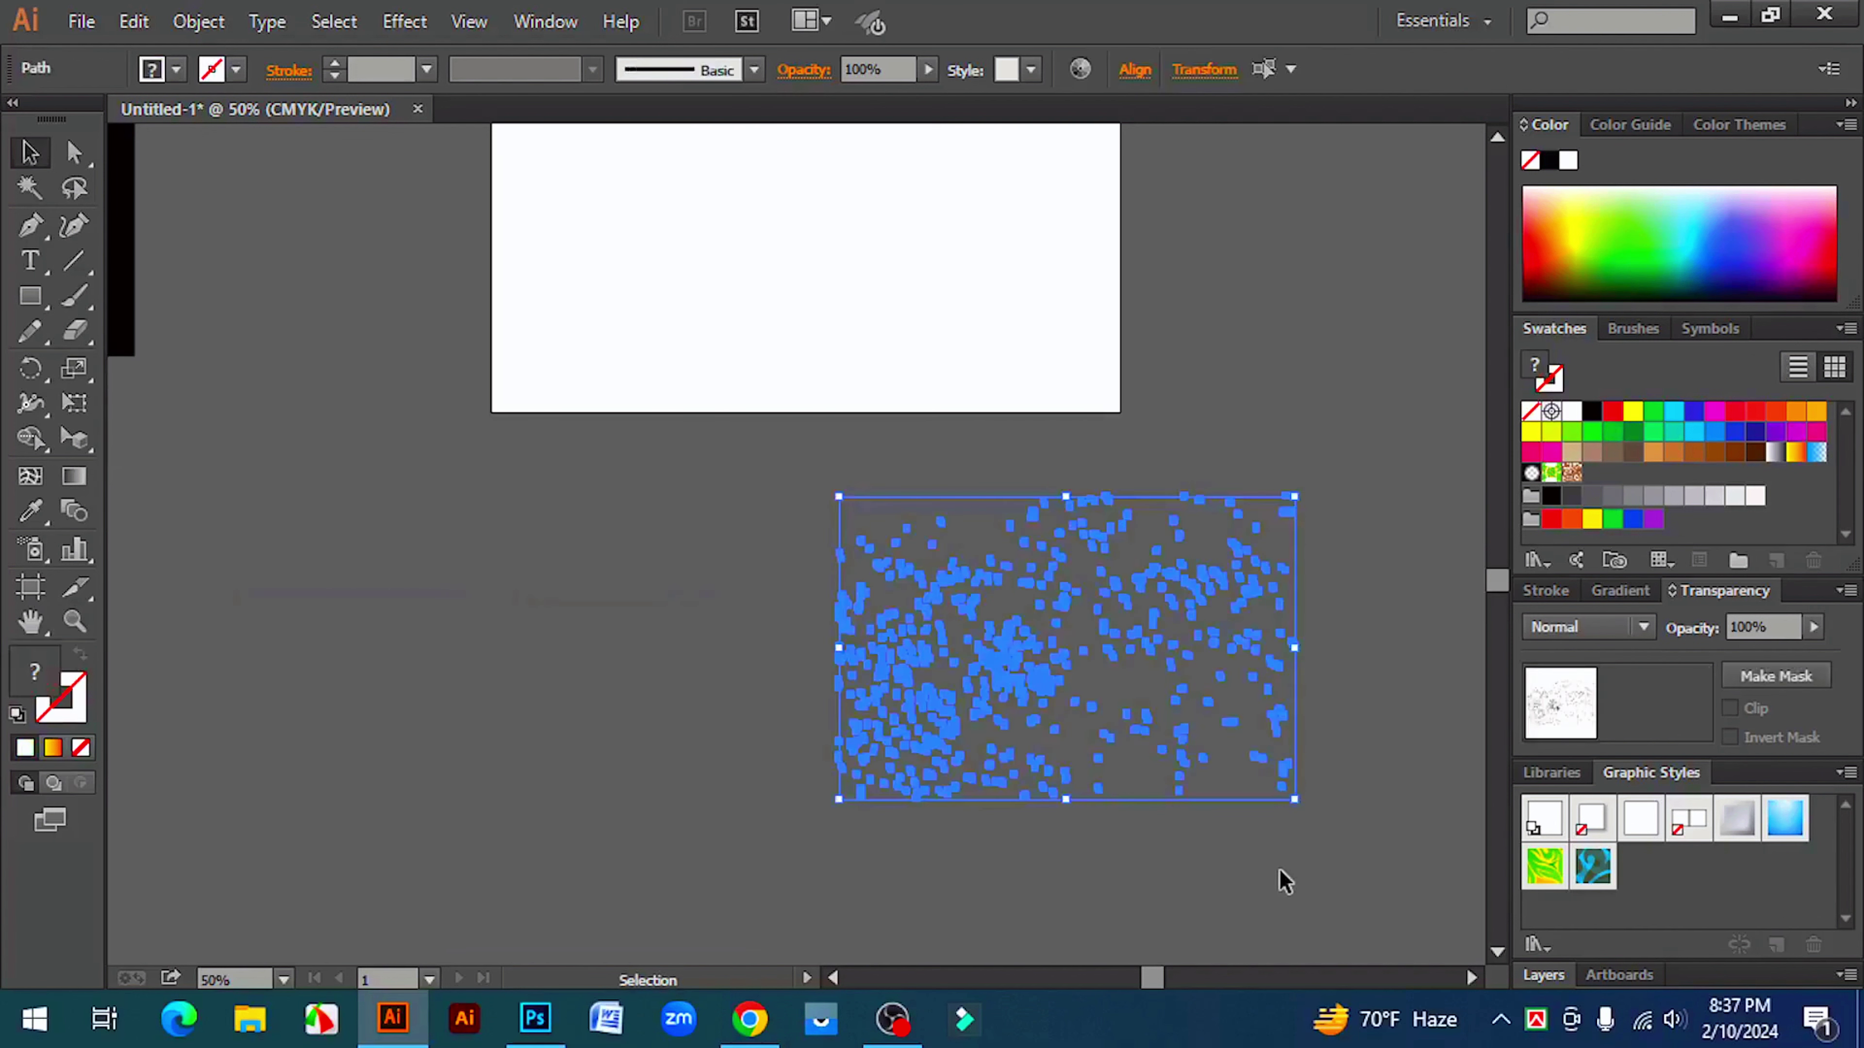
left_click(1278, 868)
key("ctrl+space")
left_click(962, 660, "ctrl")
left_click(886, 587, "ctrl")
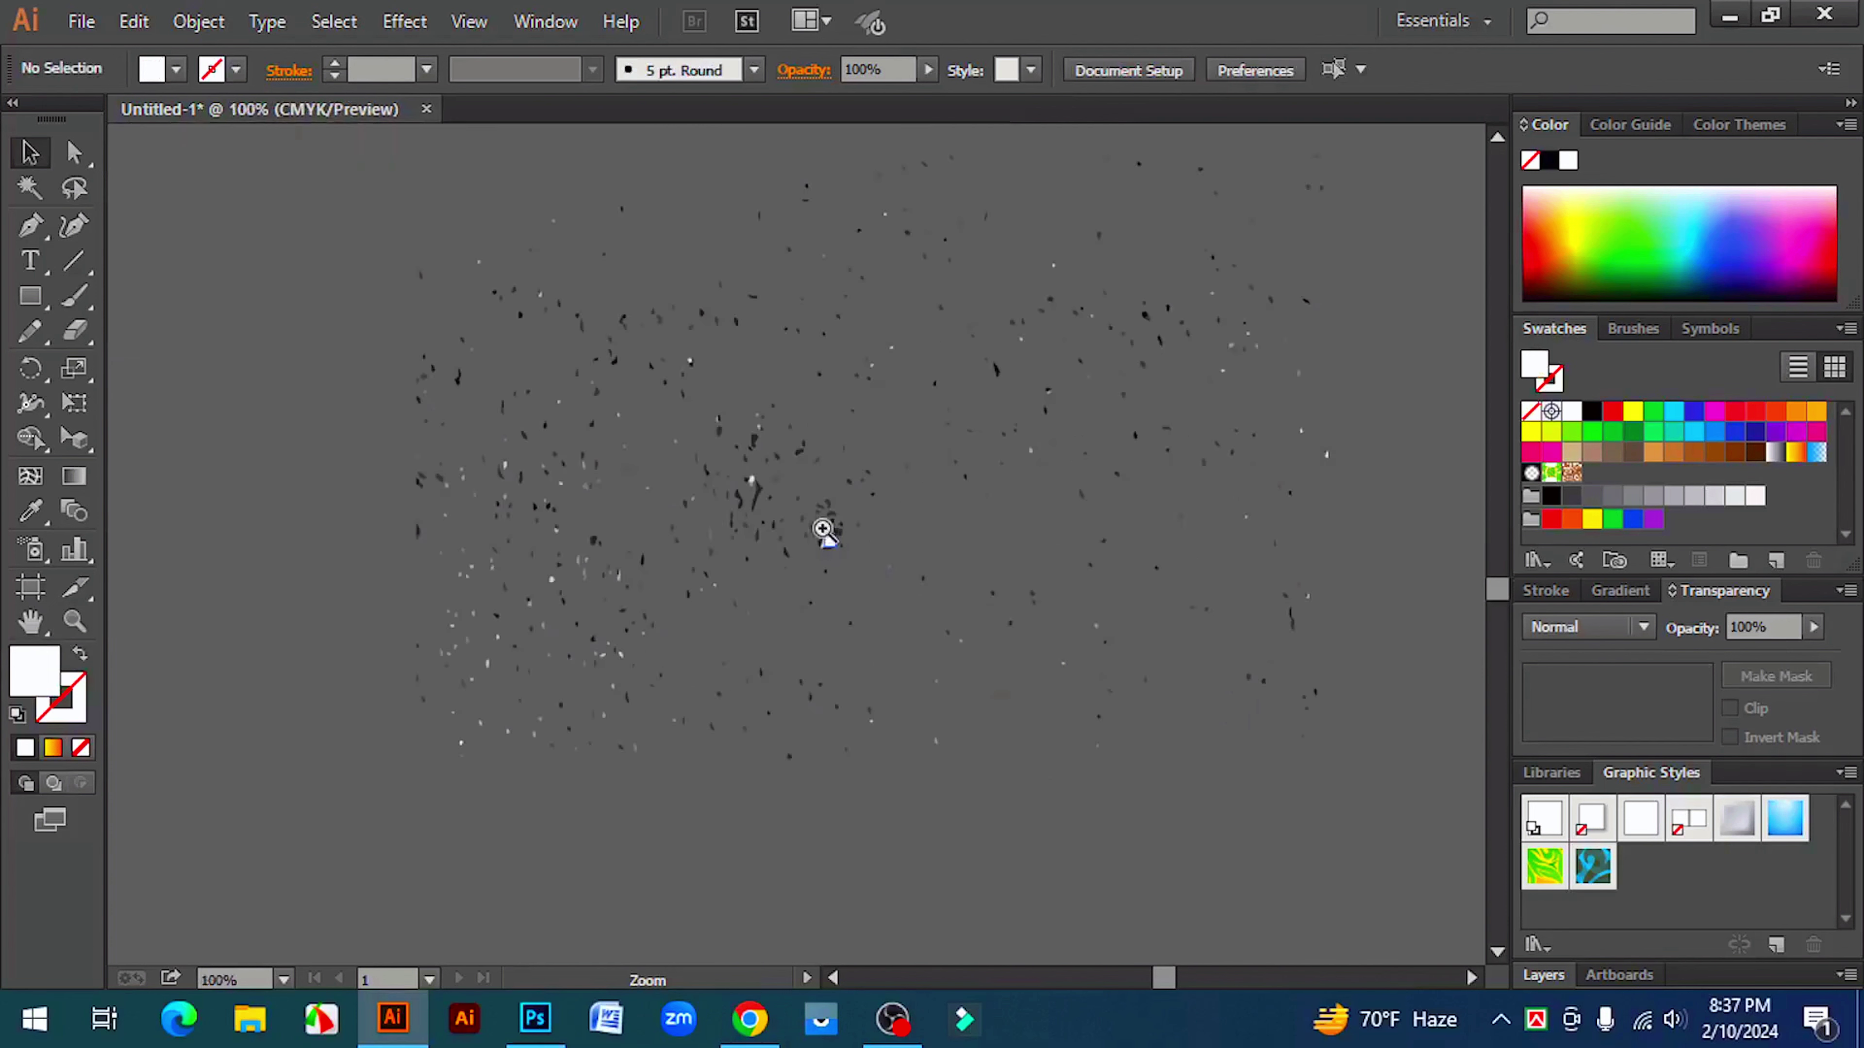
left_click(821, 527, "ctrl")
left_click(820, 478, "ctrl")
left_click(770, 508, "ctrl")
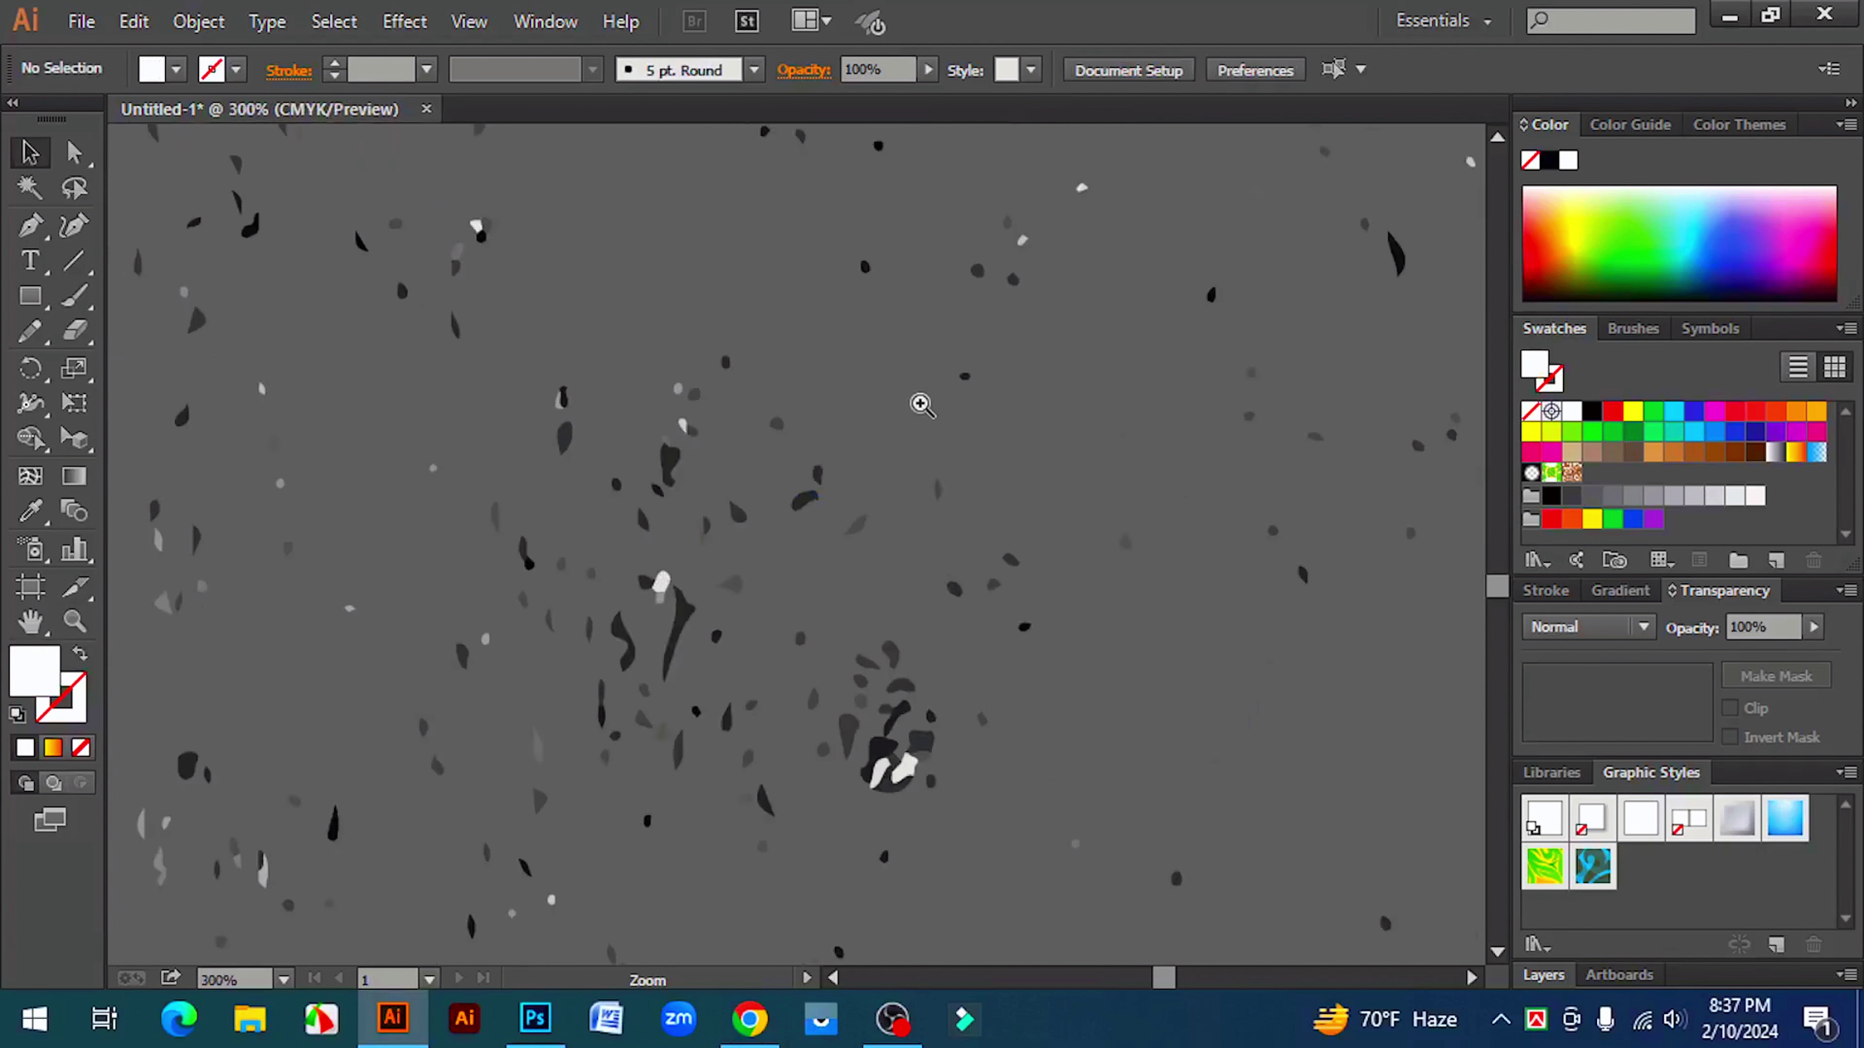
left_click(29, 189)
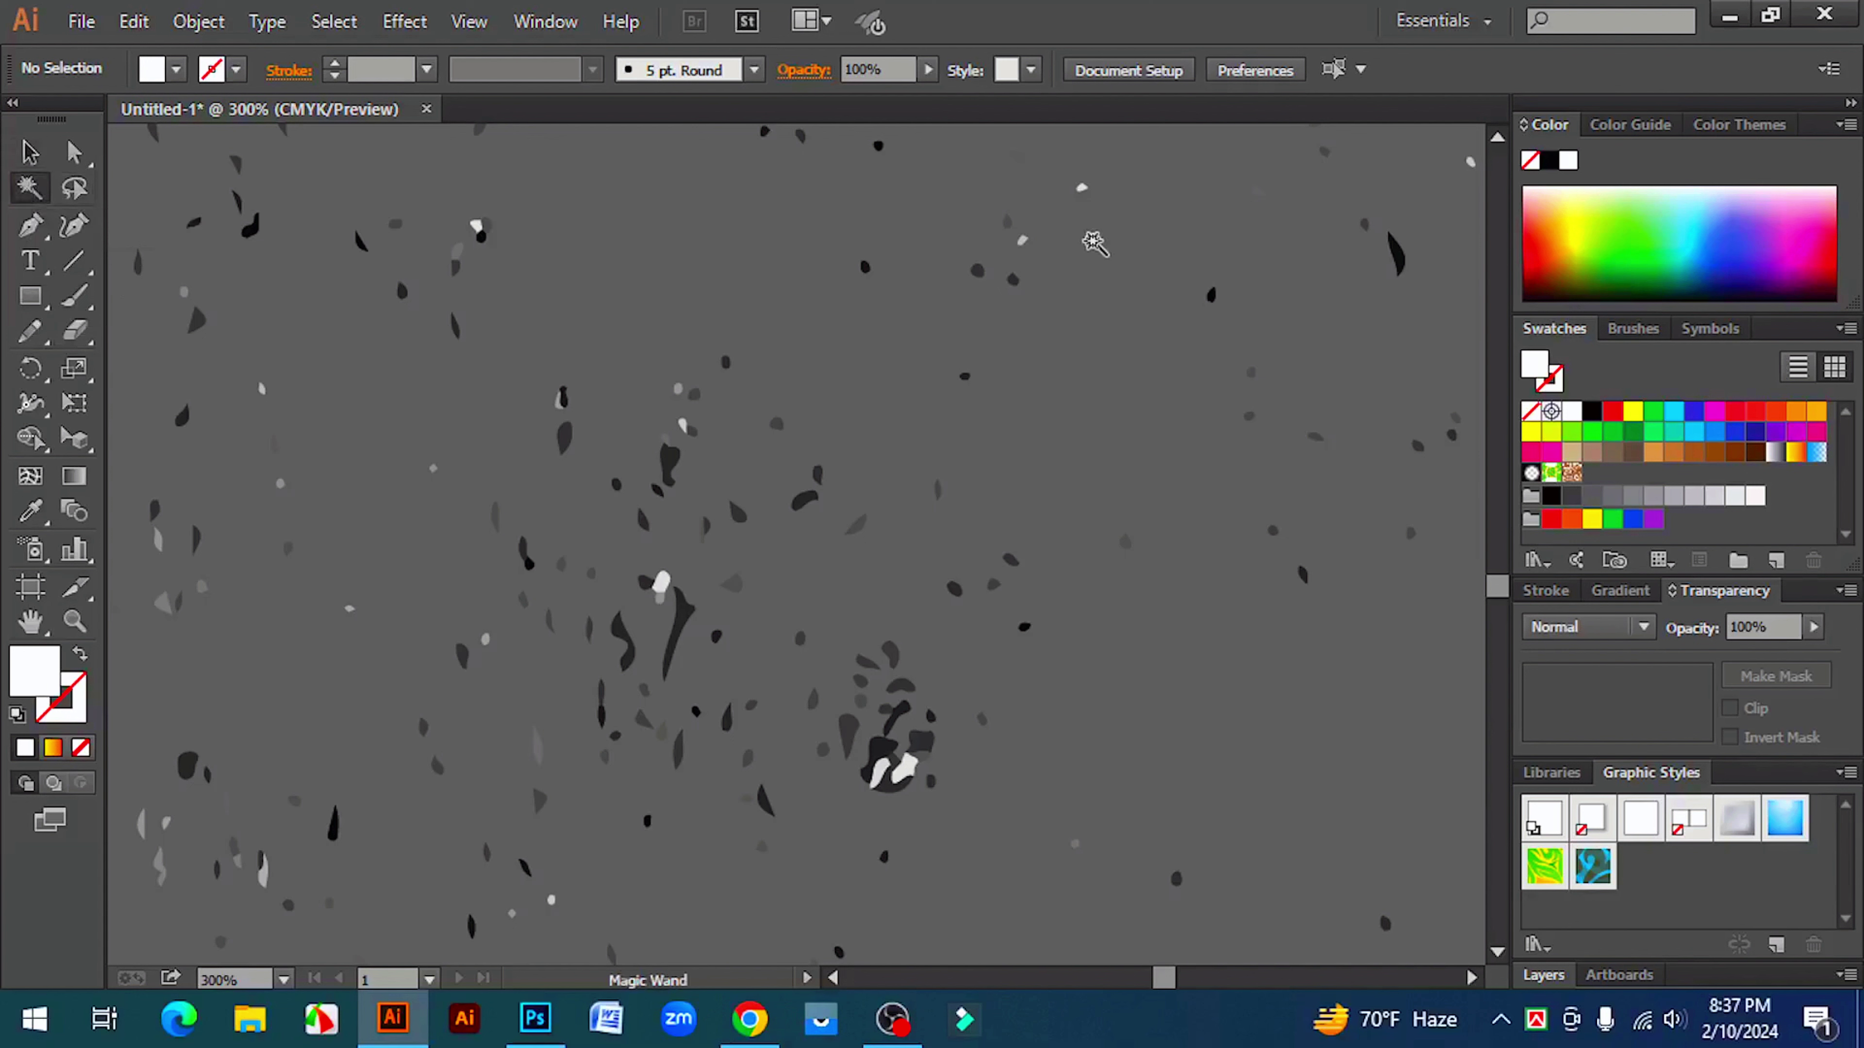
left_click(1082, 189)
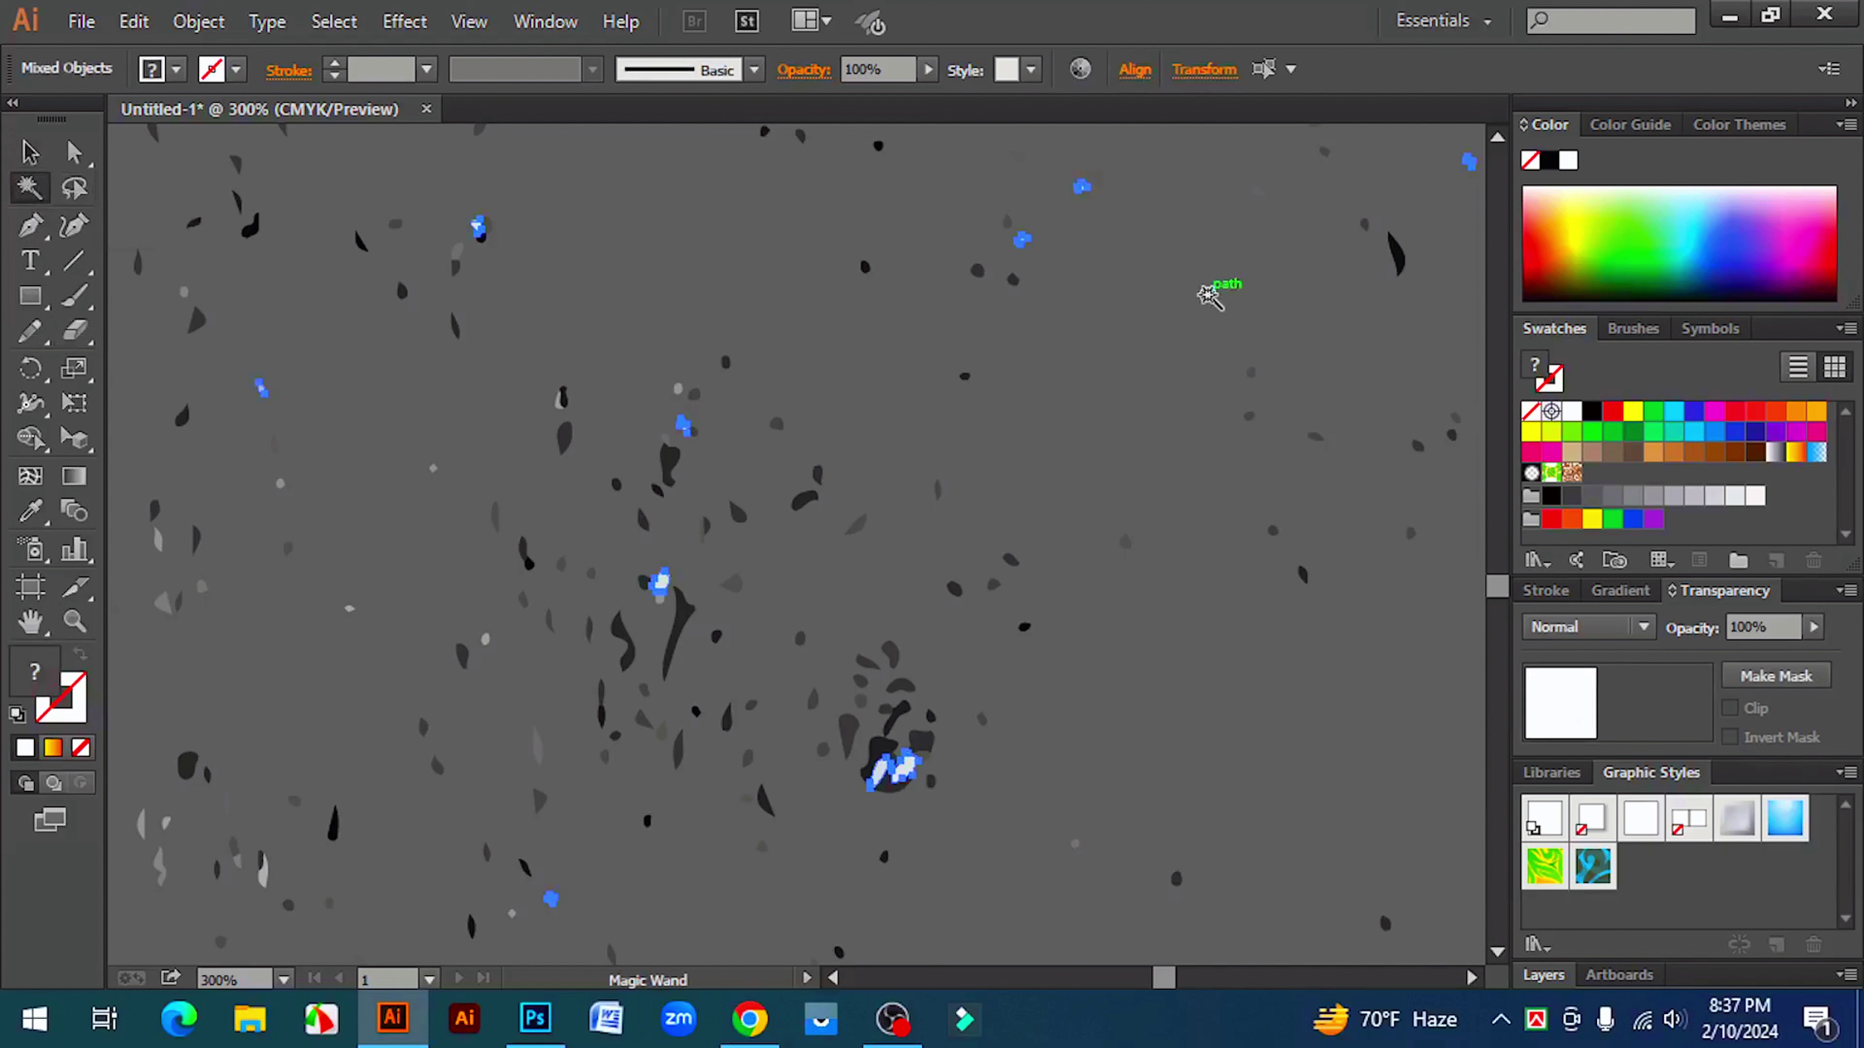
key("Delete")
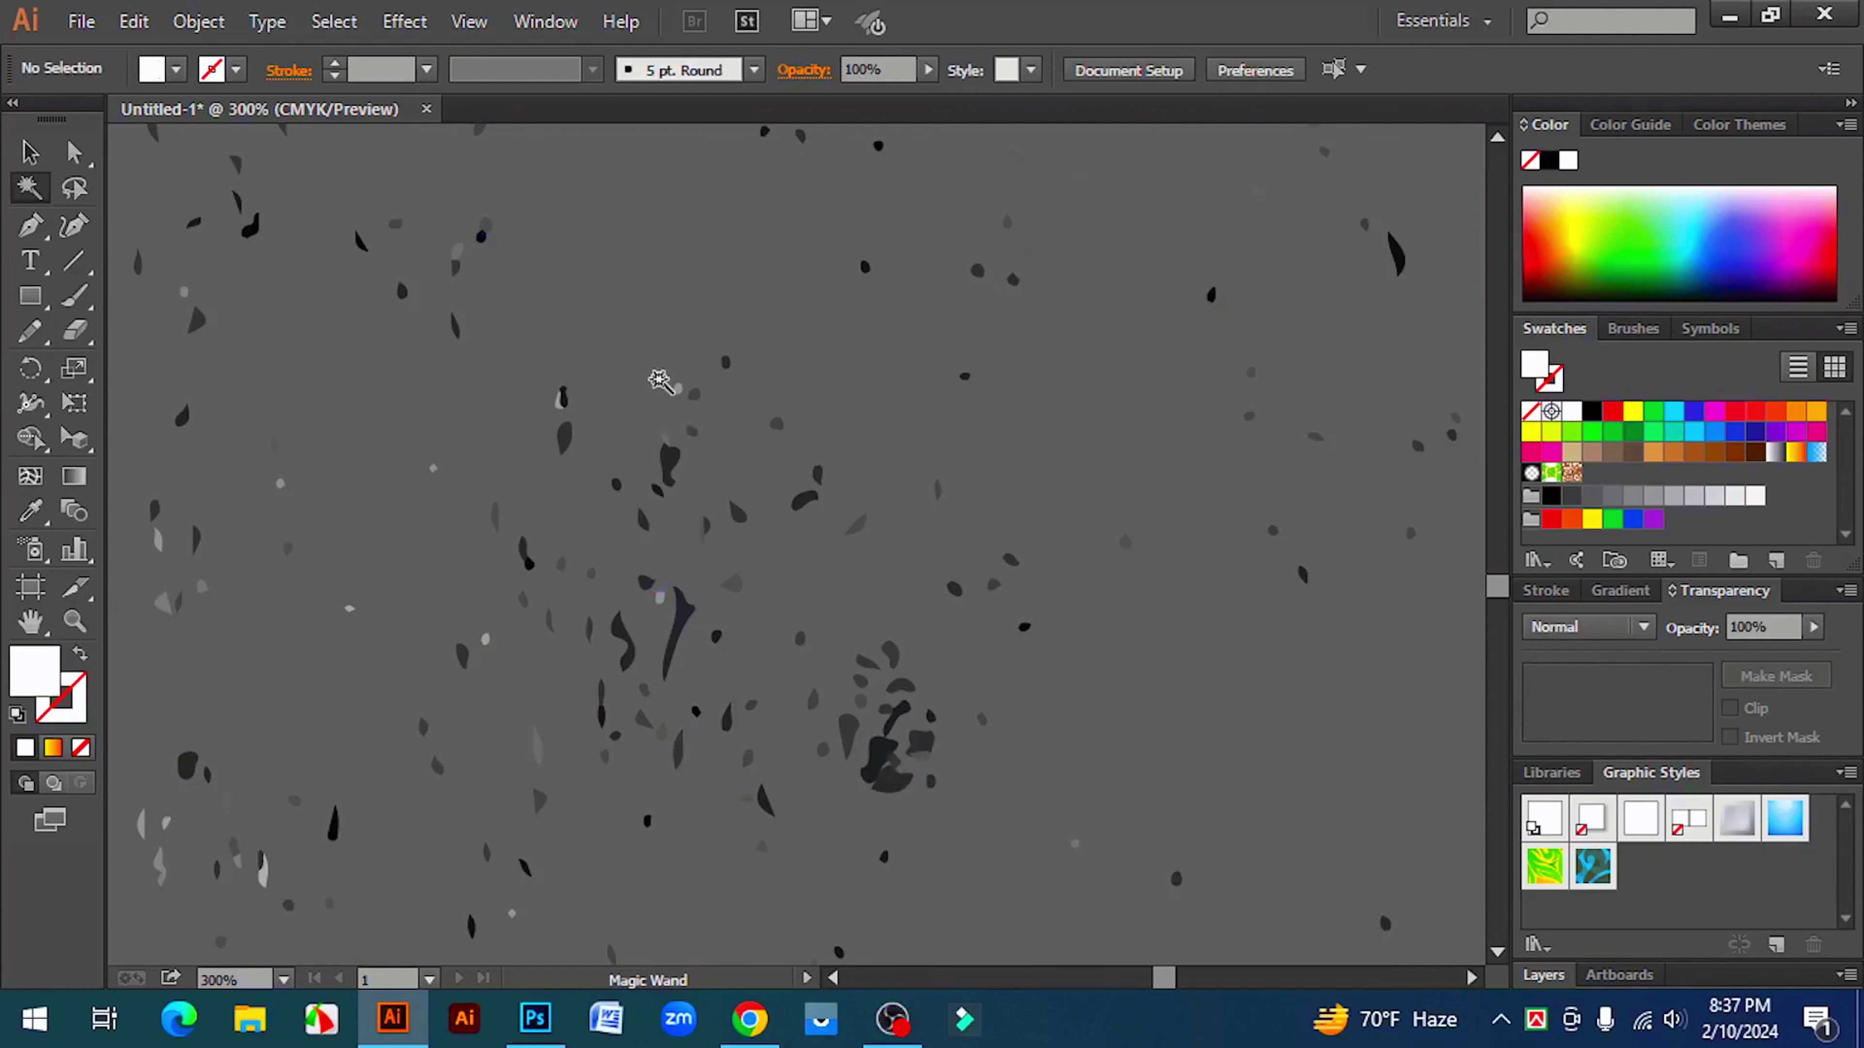
- Remove the light grey and mid-grey specks from the grunge texture with the Magic Wand, keeping the dark ones
left_click(671, 386)
key("Delete")
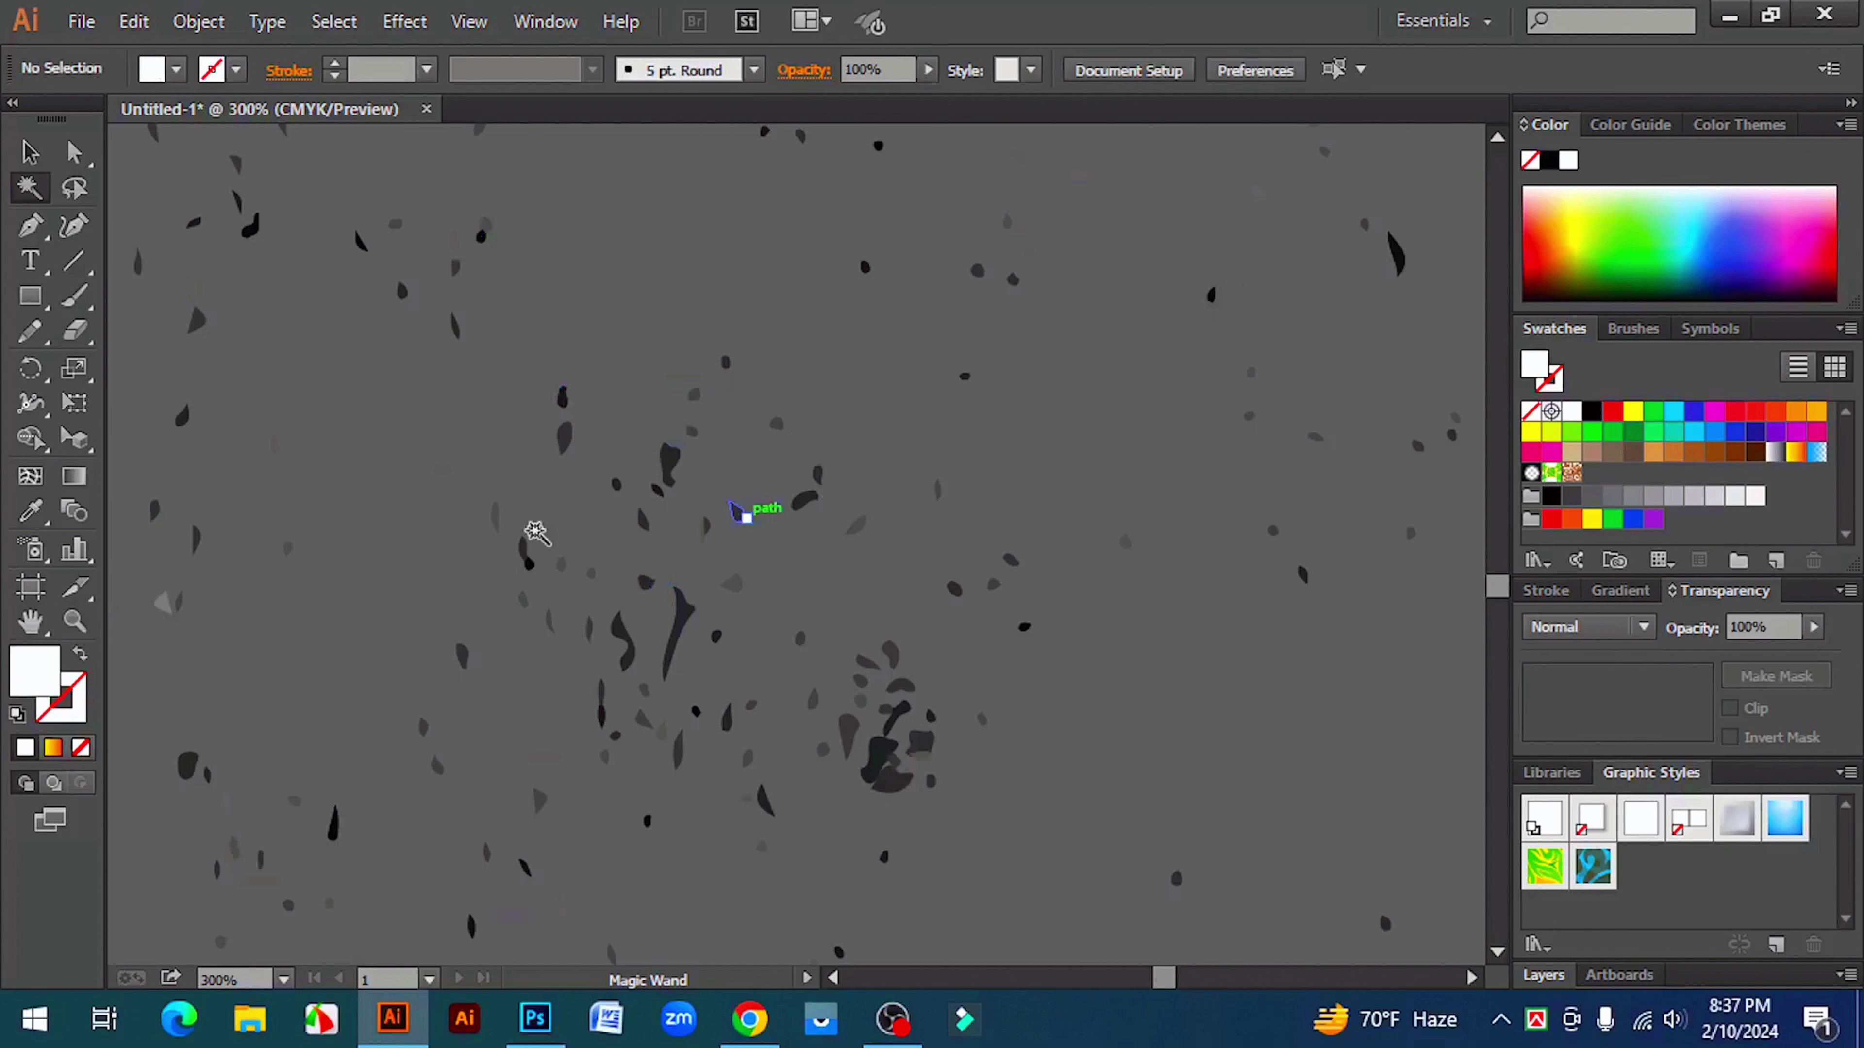
left_click(165, 603)
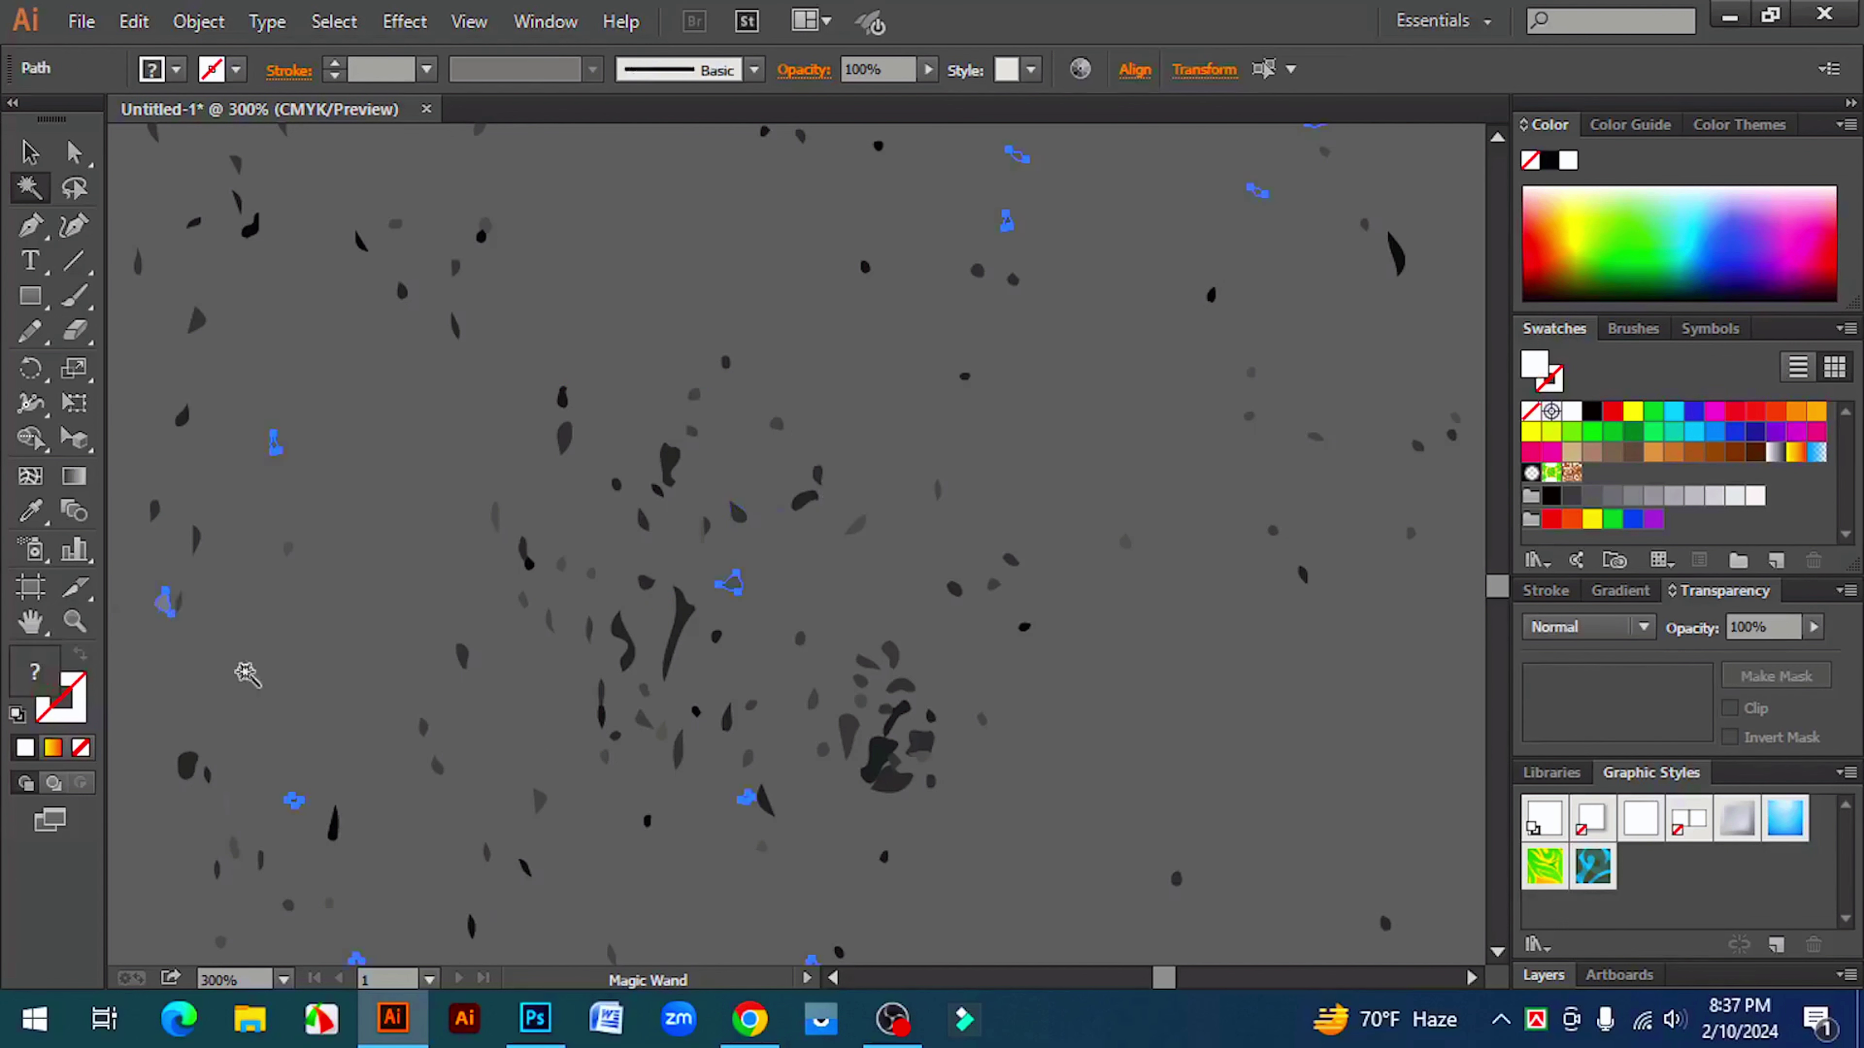
key("Delete")
- Group all the remaining dark grunge specks into one object and clear the selection
key("ctrl+minus")
key("ctrl+minus")
key("ctrl+minus")
key("ctrl+minus")
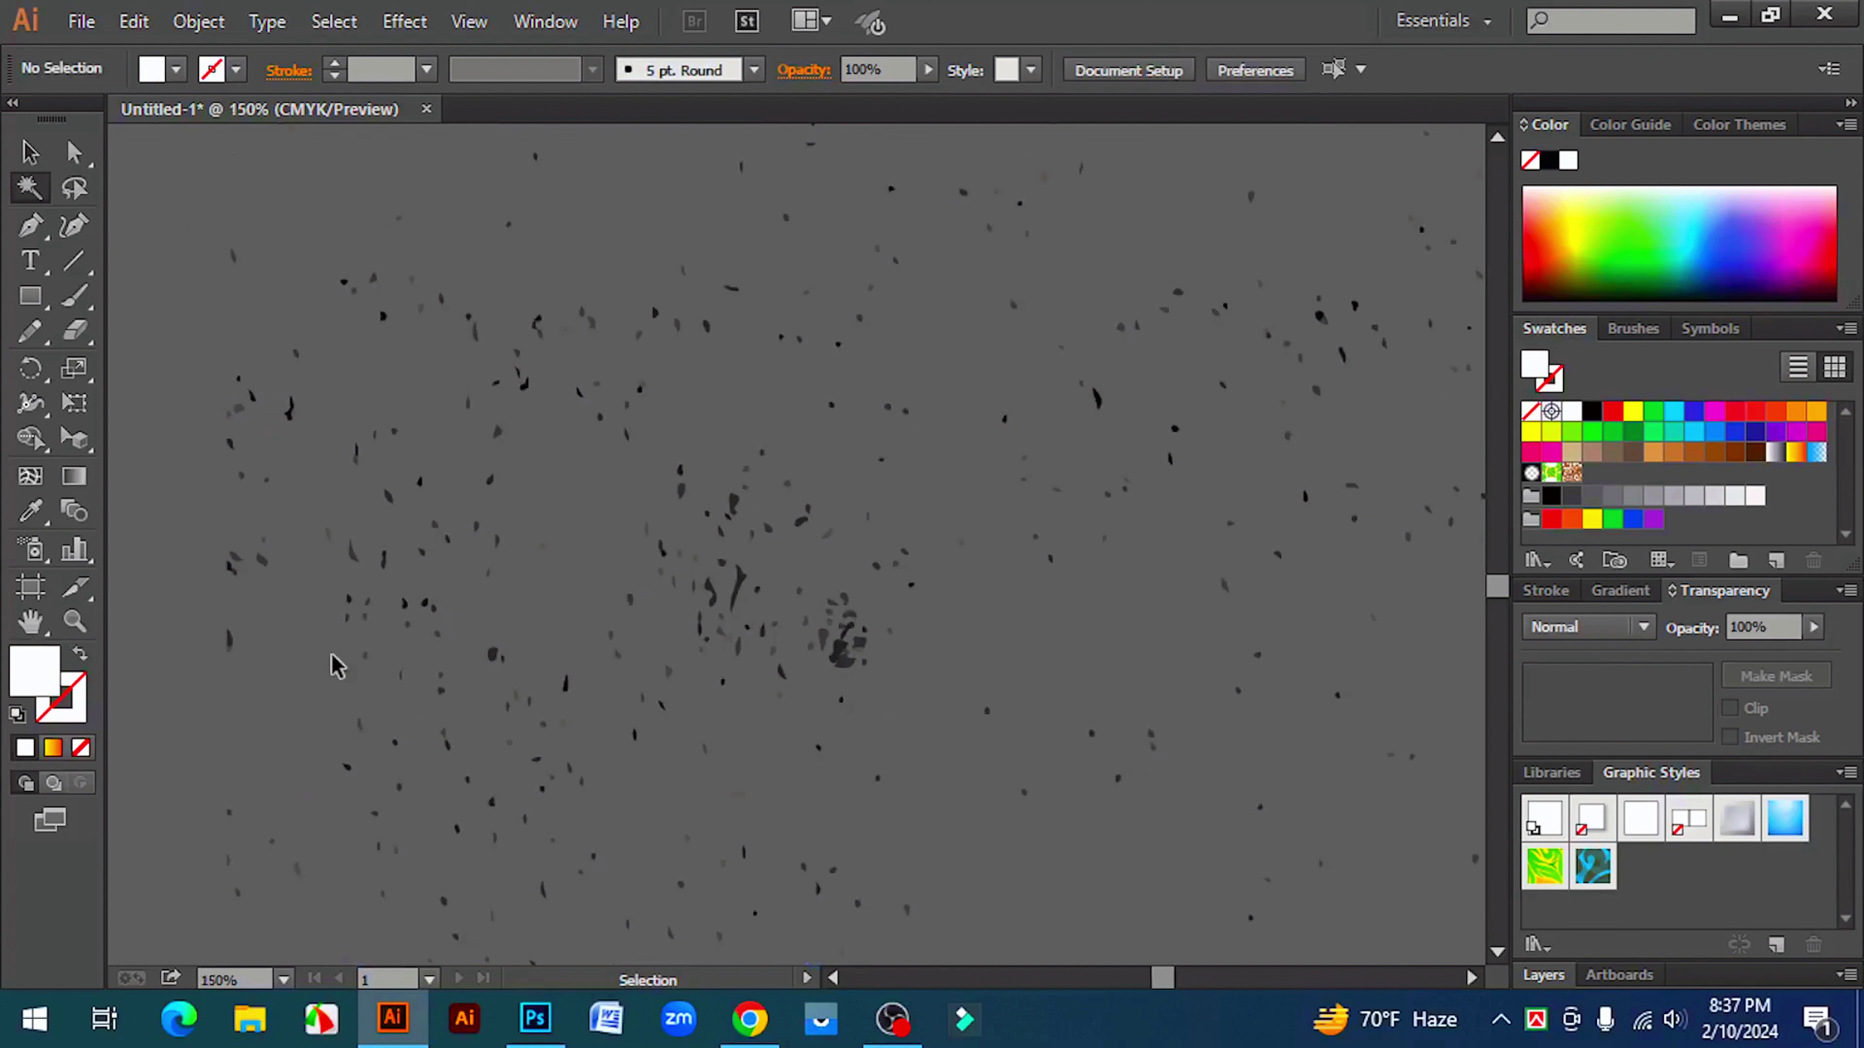
left_click(29, 152)
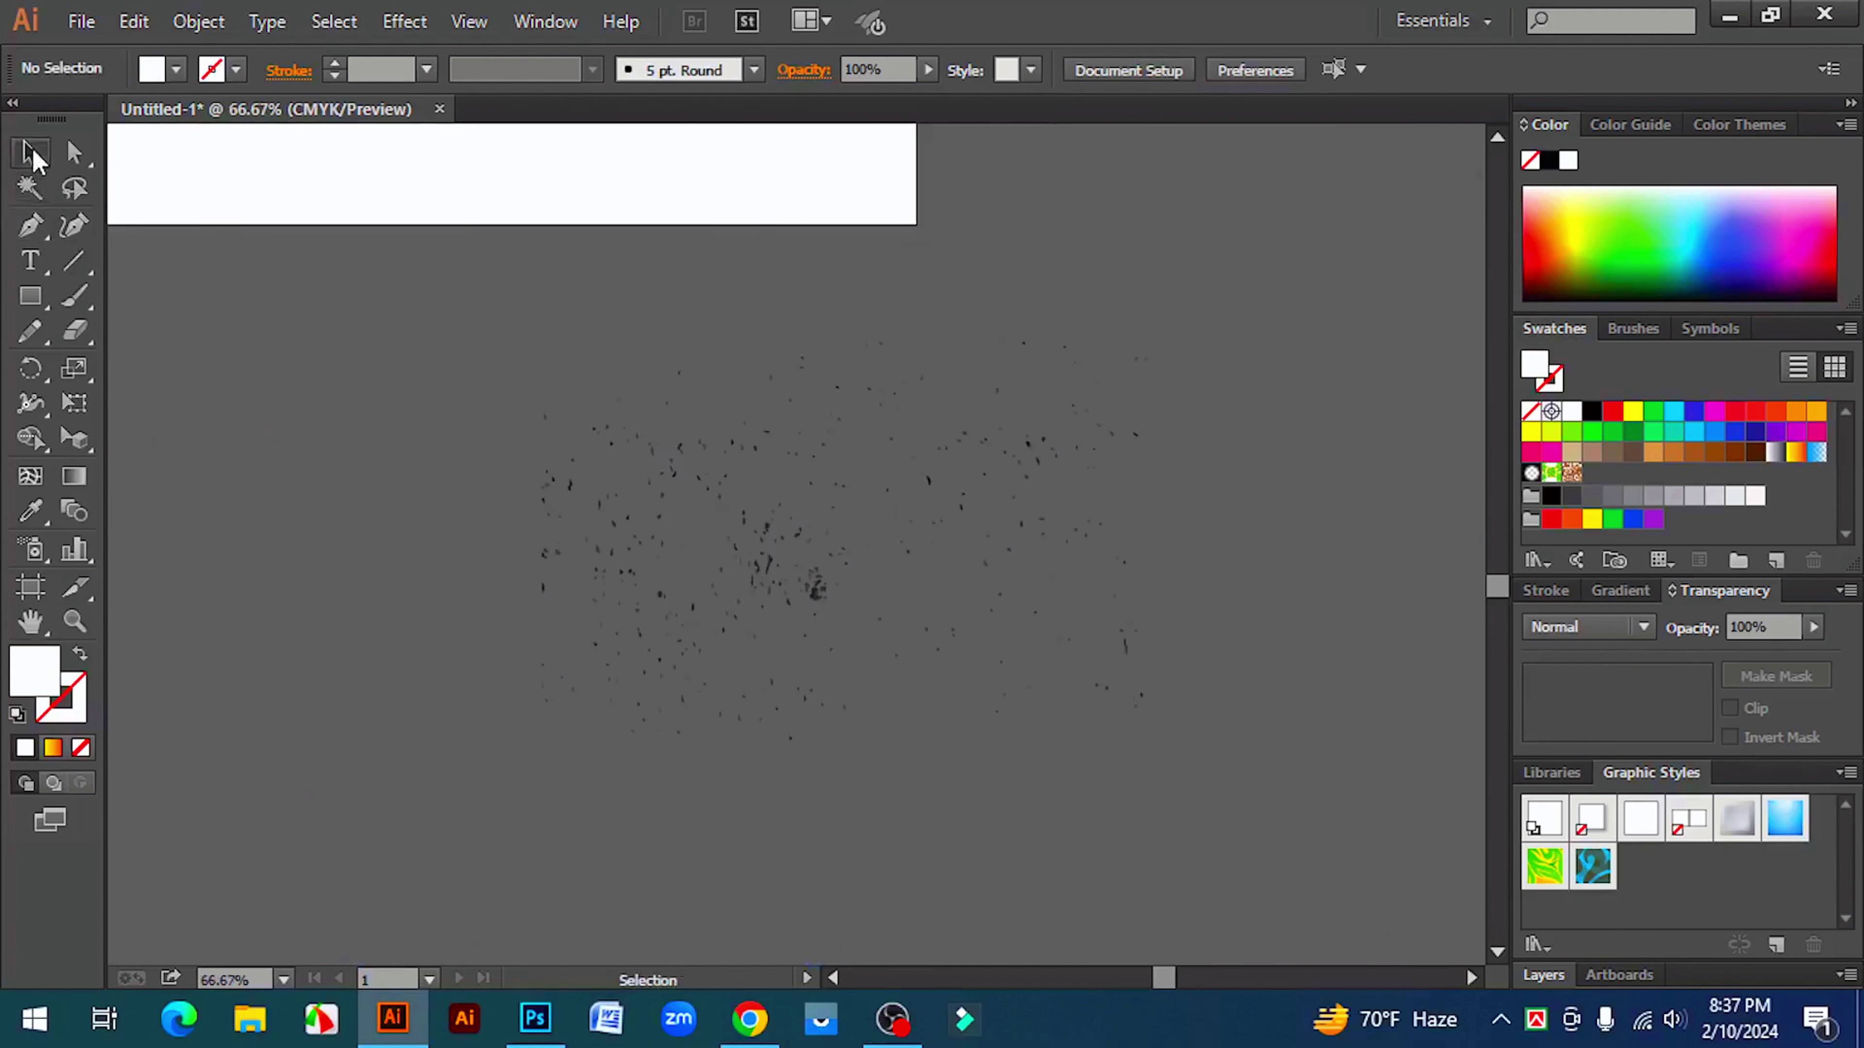
left_click_drag(420, 286, 1277, 837)
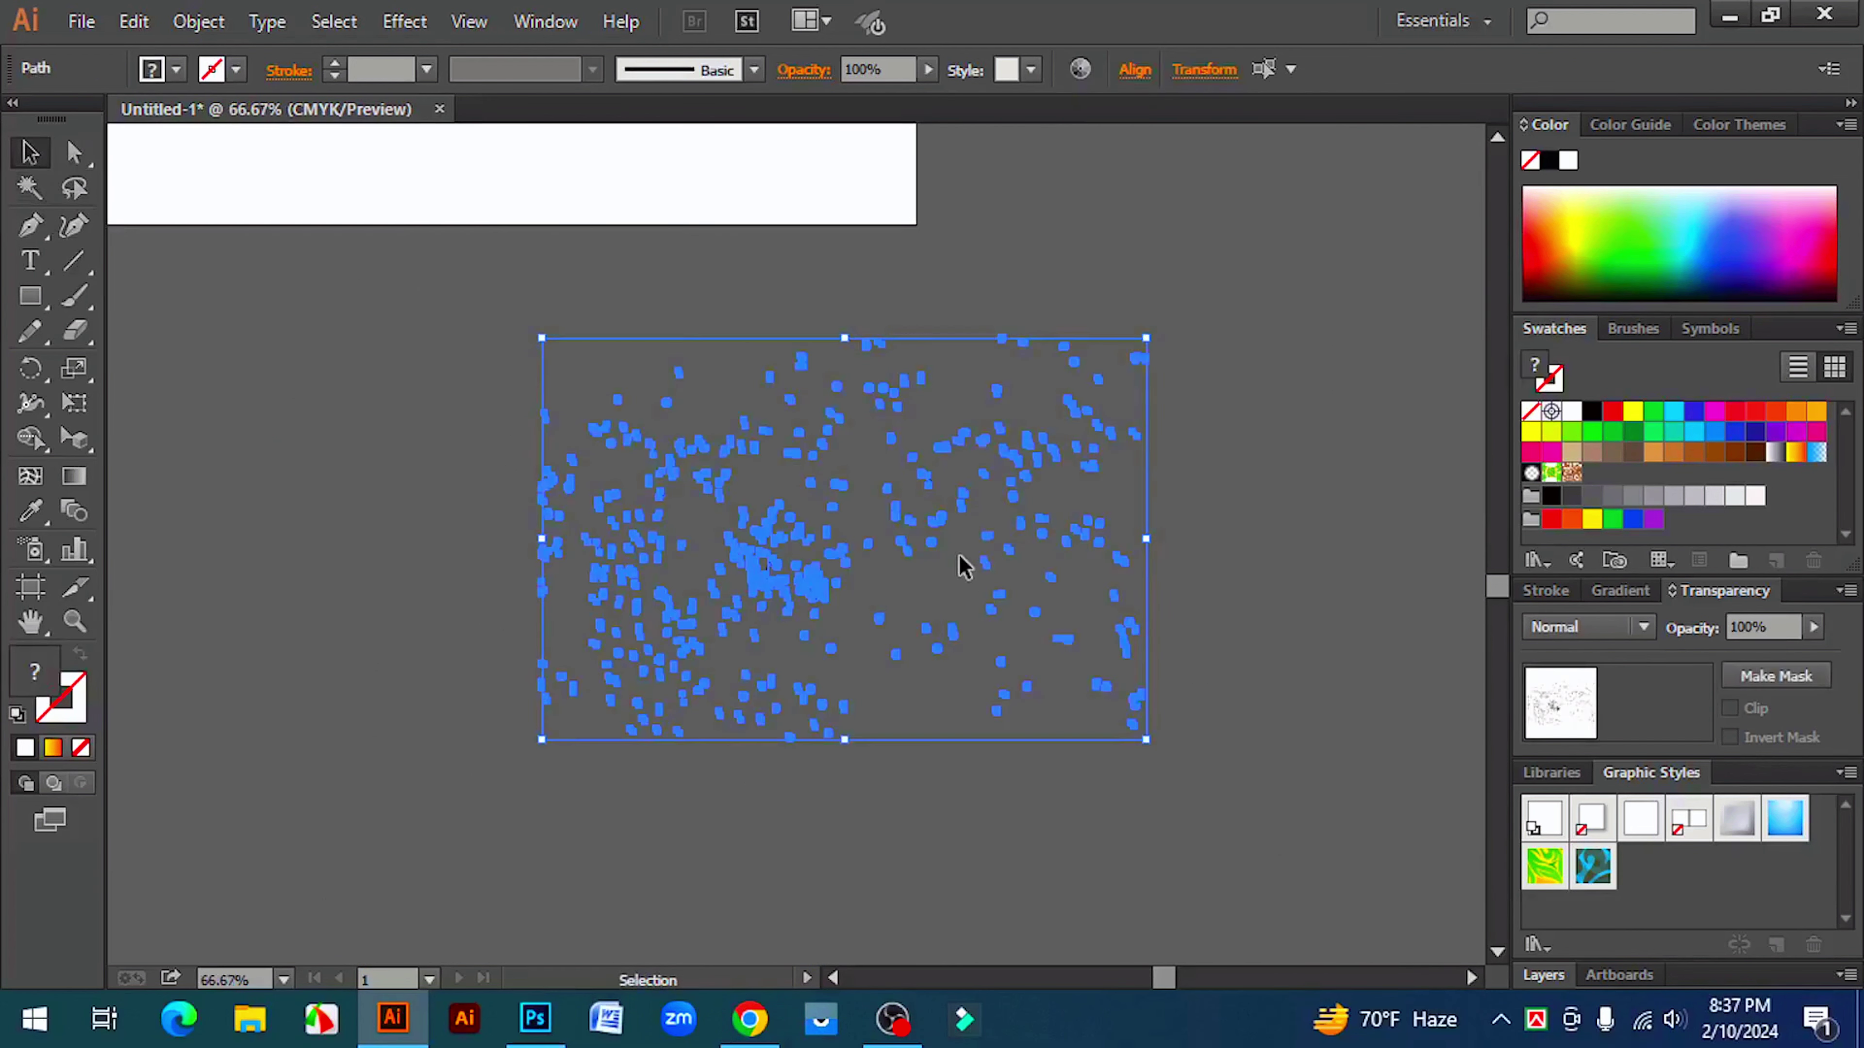
right_click(911, 457)
left_click(995, 600)
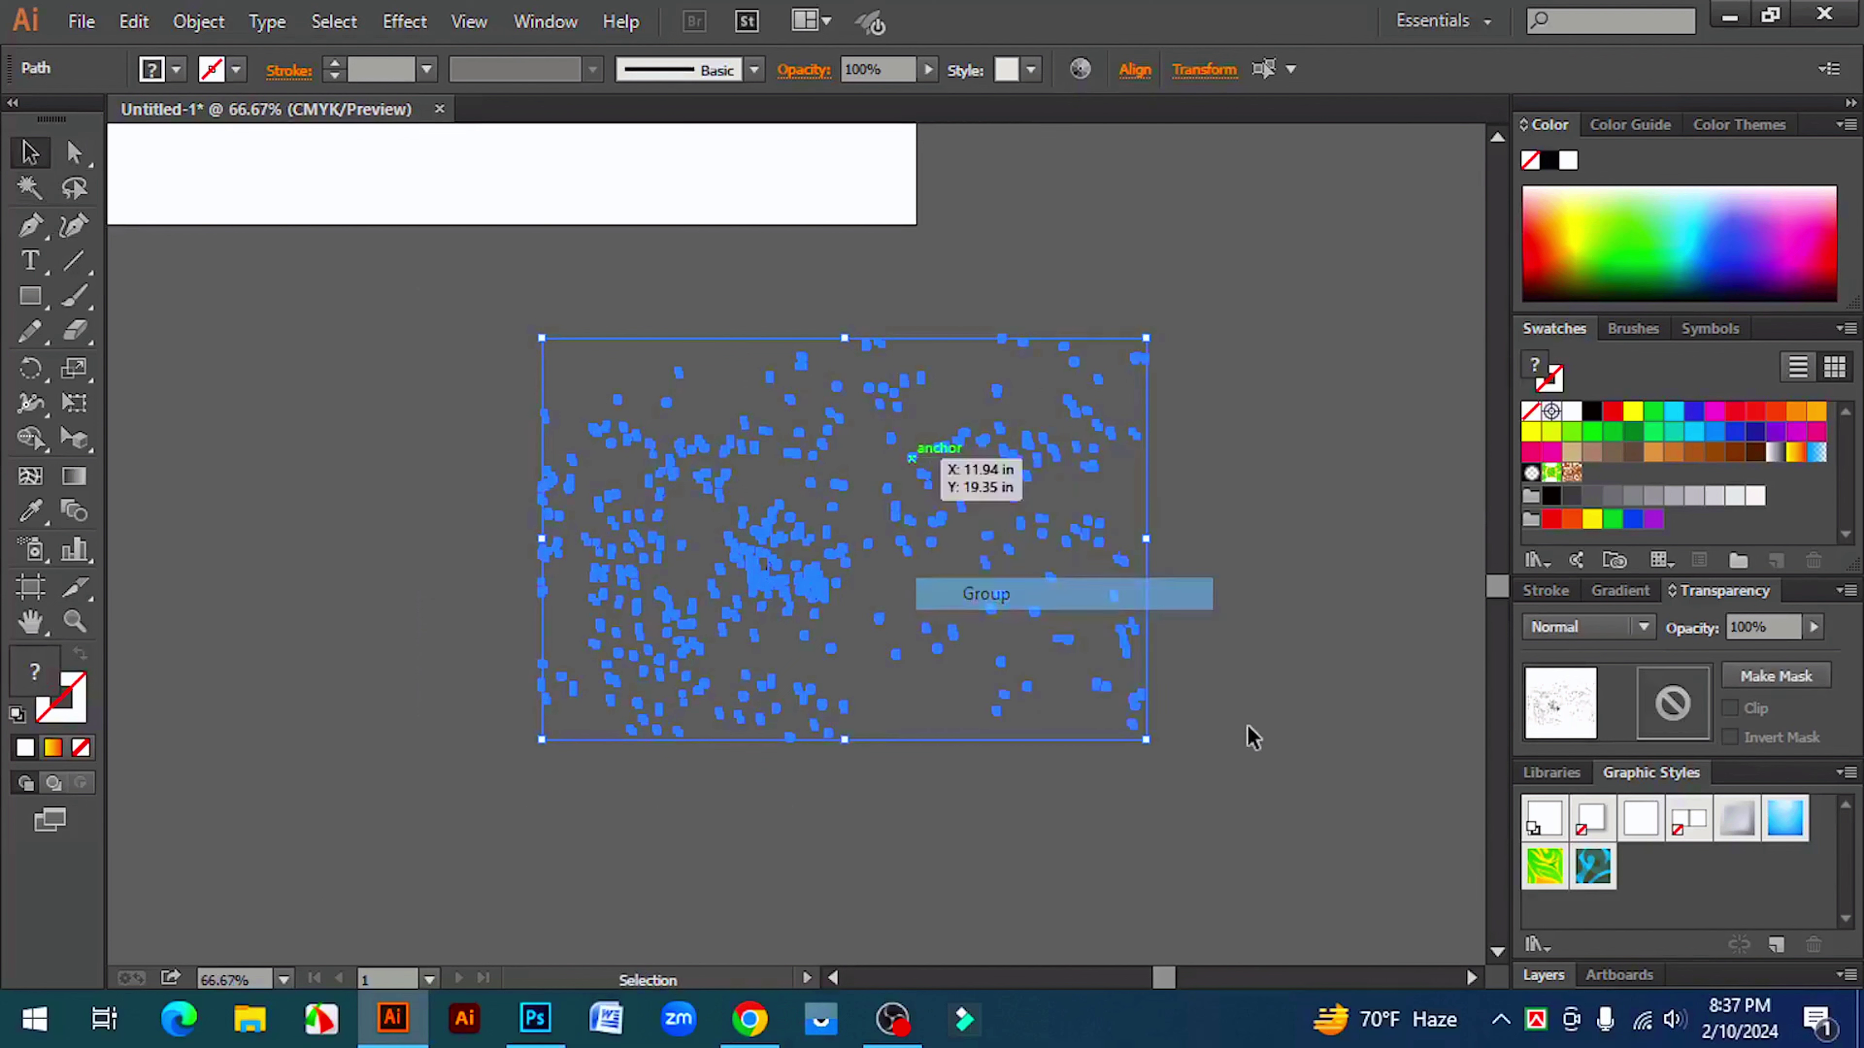
left_click(1273, 748)
- Move the grunge group onto the coloured stripes and enlarge it to about 10.39 by 9.11 in to cover them
key("ctrl+minus")
key("space")
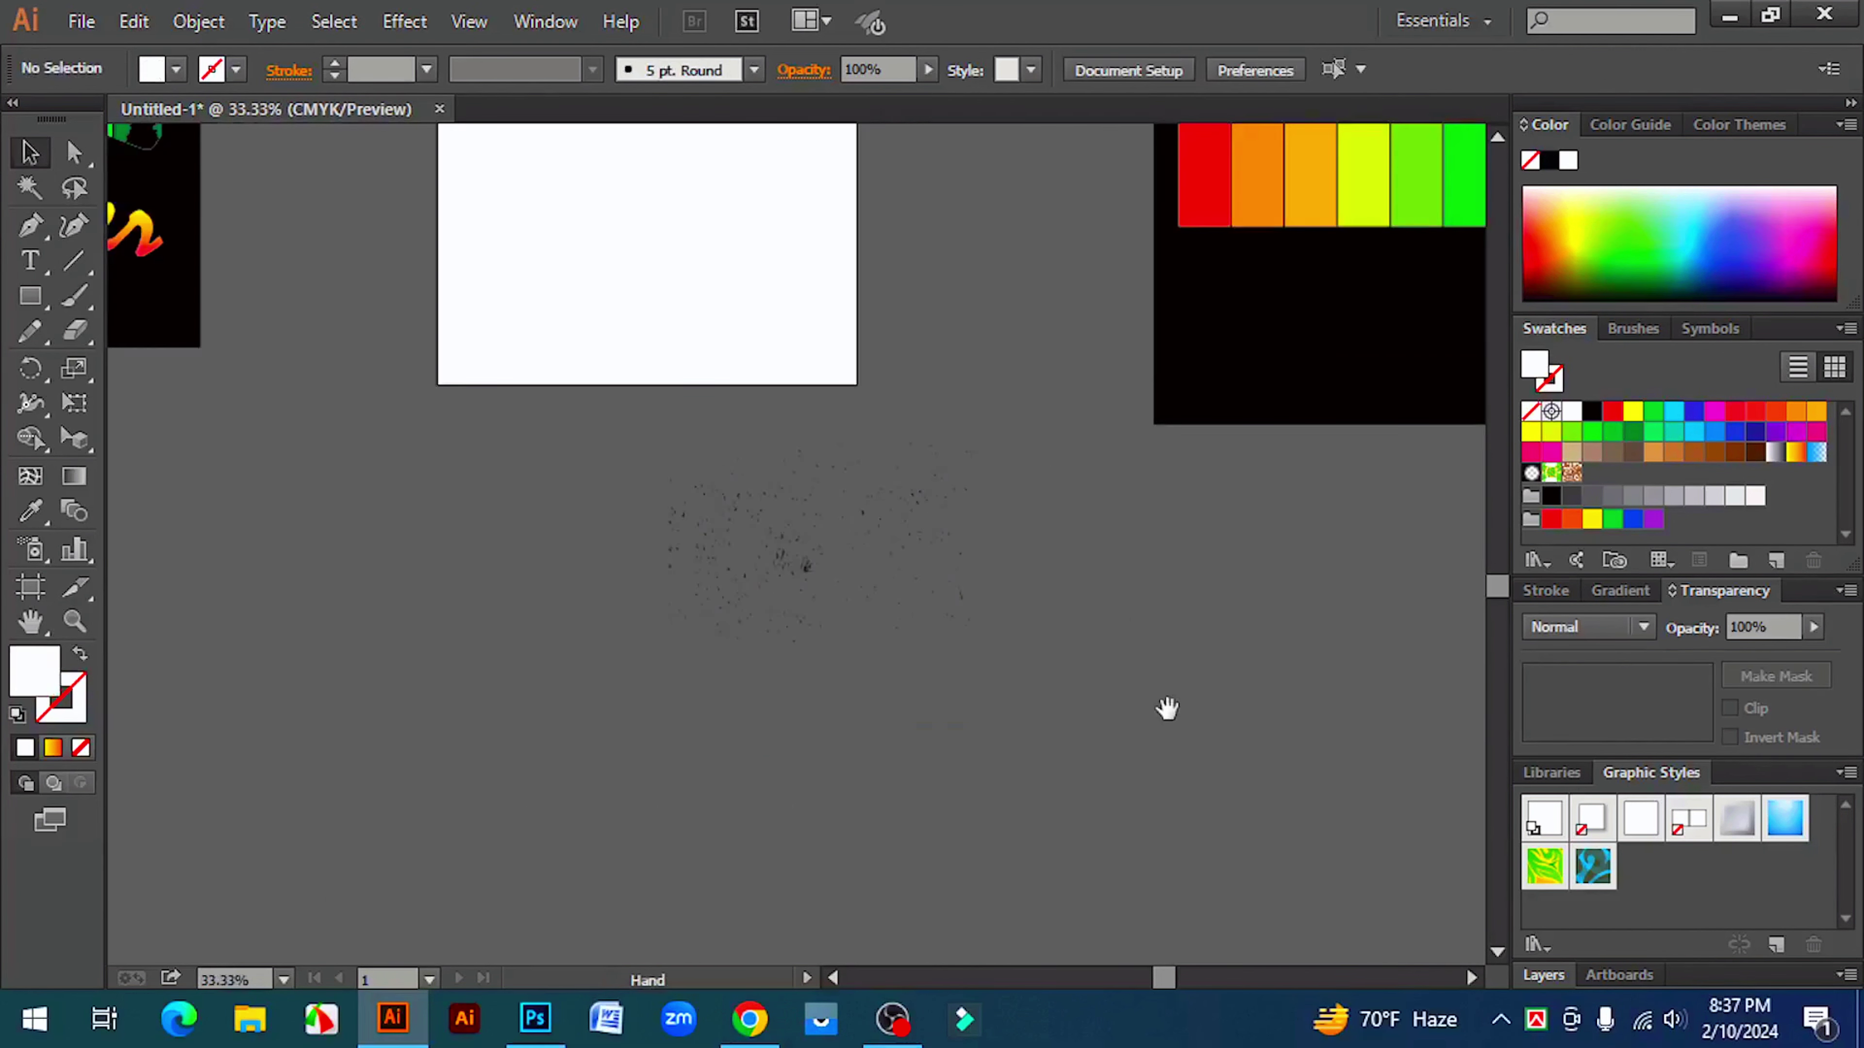
left_click_drag(1164, 665, 871, 920)
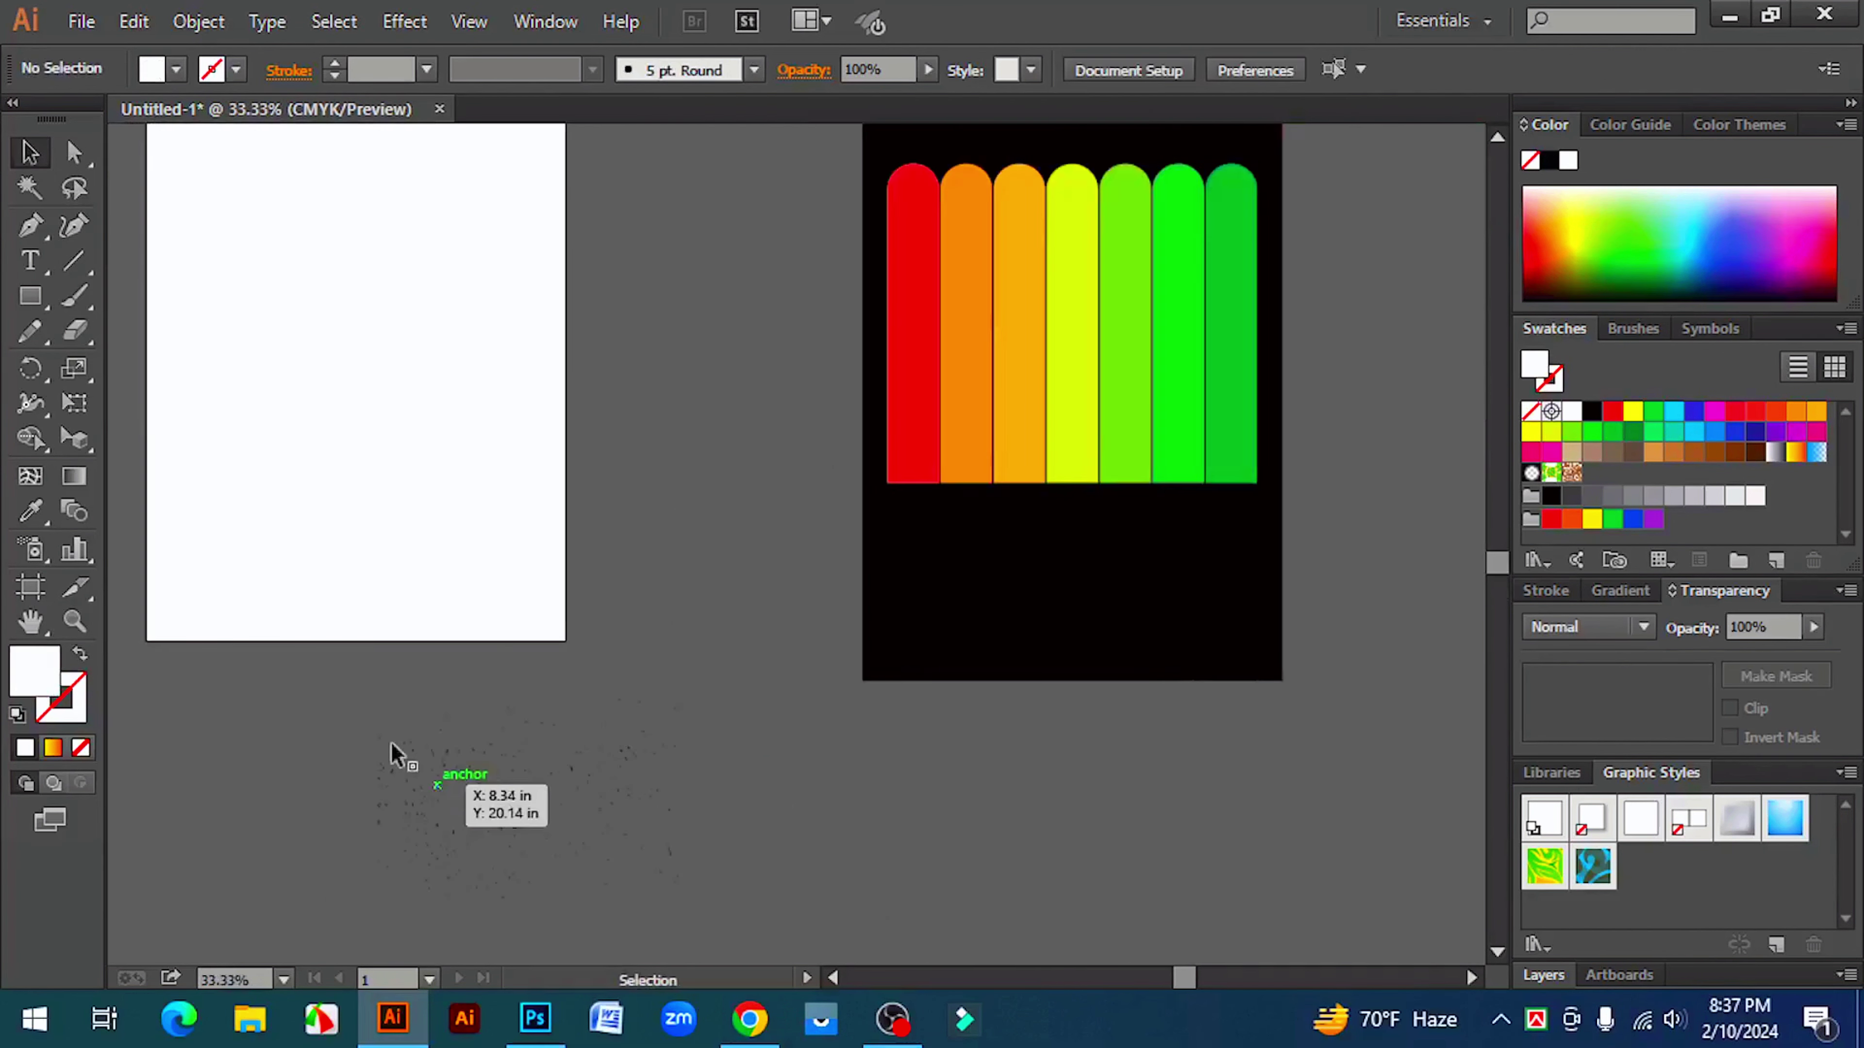
left_click_drag(390, 742, 581, 830)
left_click_drag(487, 782, 1000, 250)
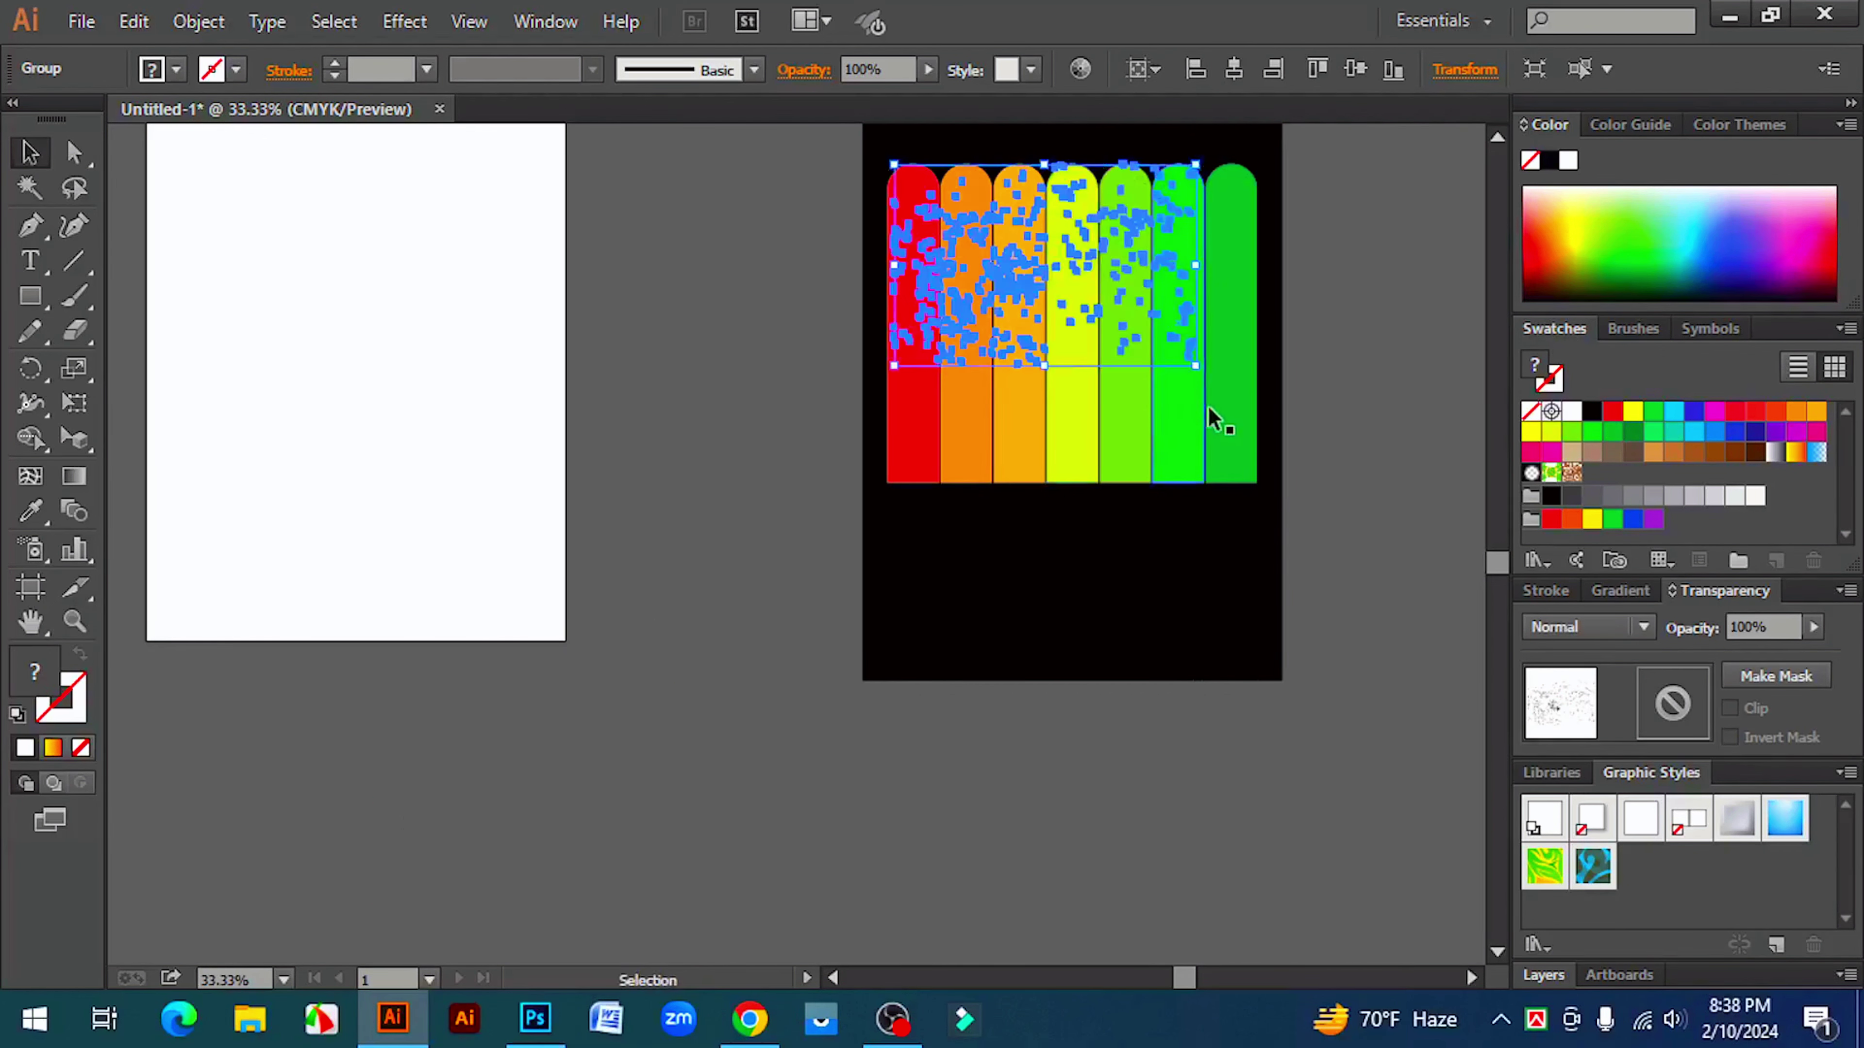
left_click_drag(1195, 370, 1258, 487)
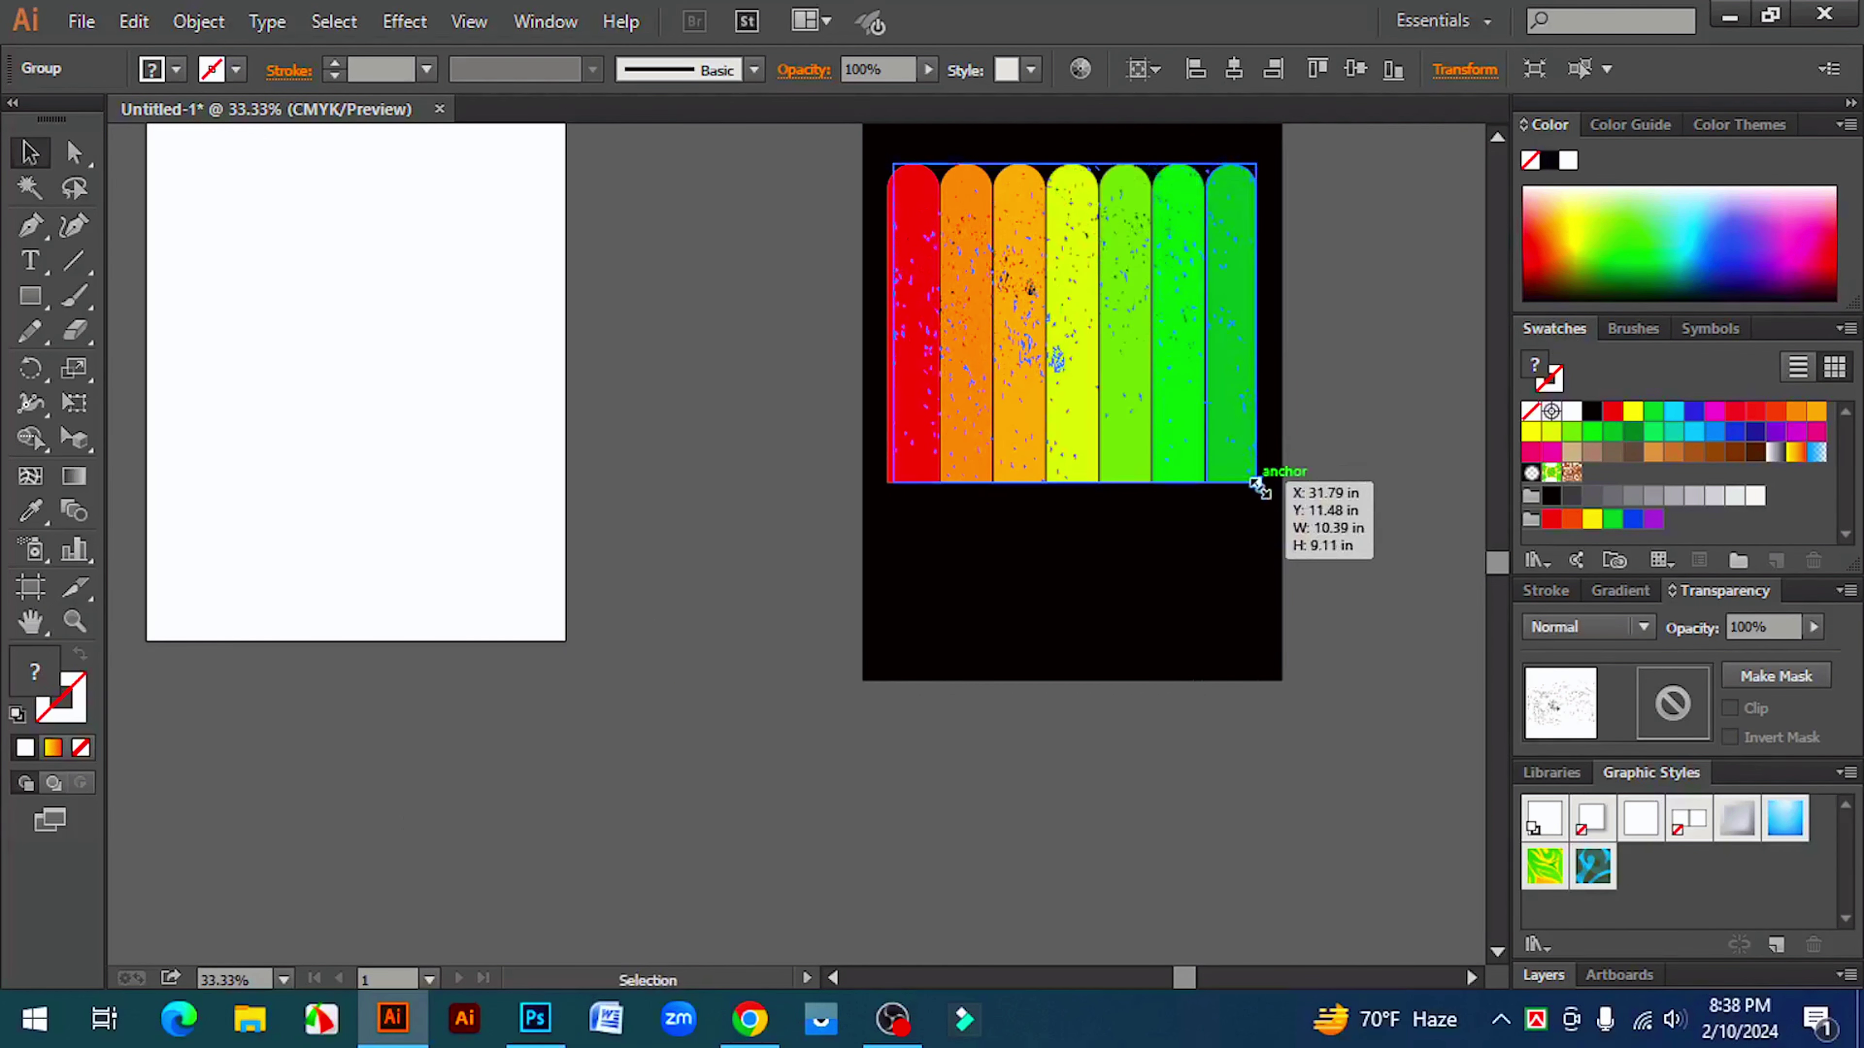
left_click_drag(1358, 532, 1358, 540)
left_click(1357, 540)
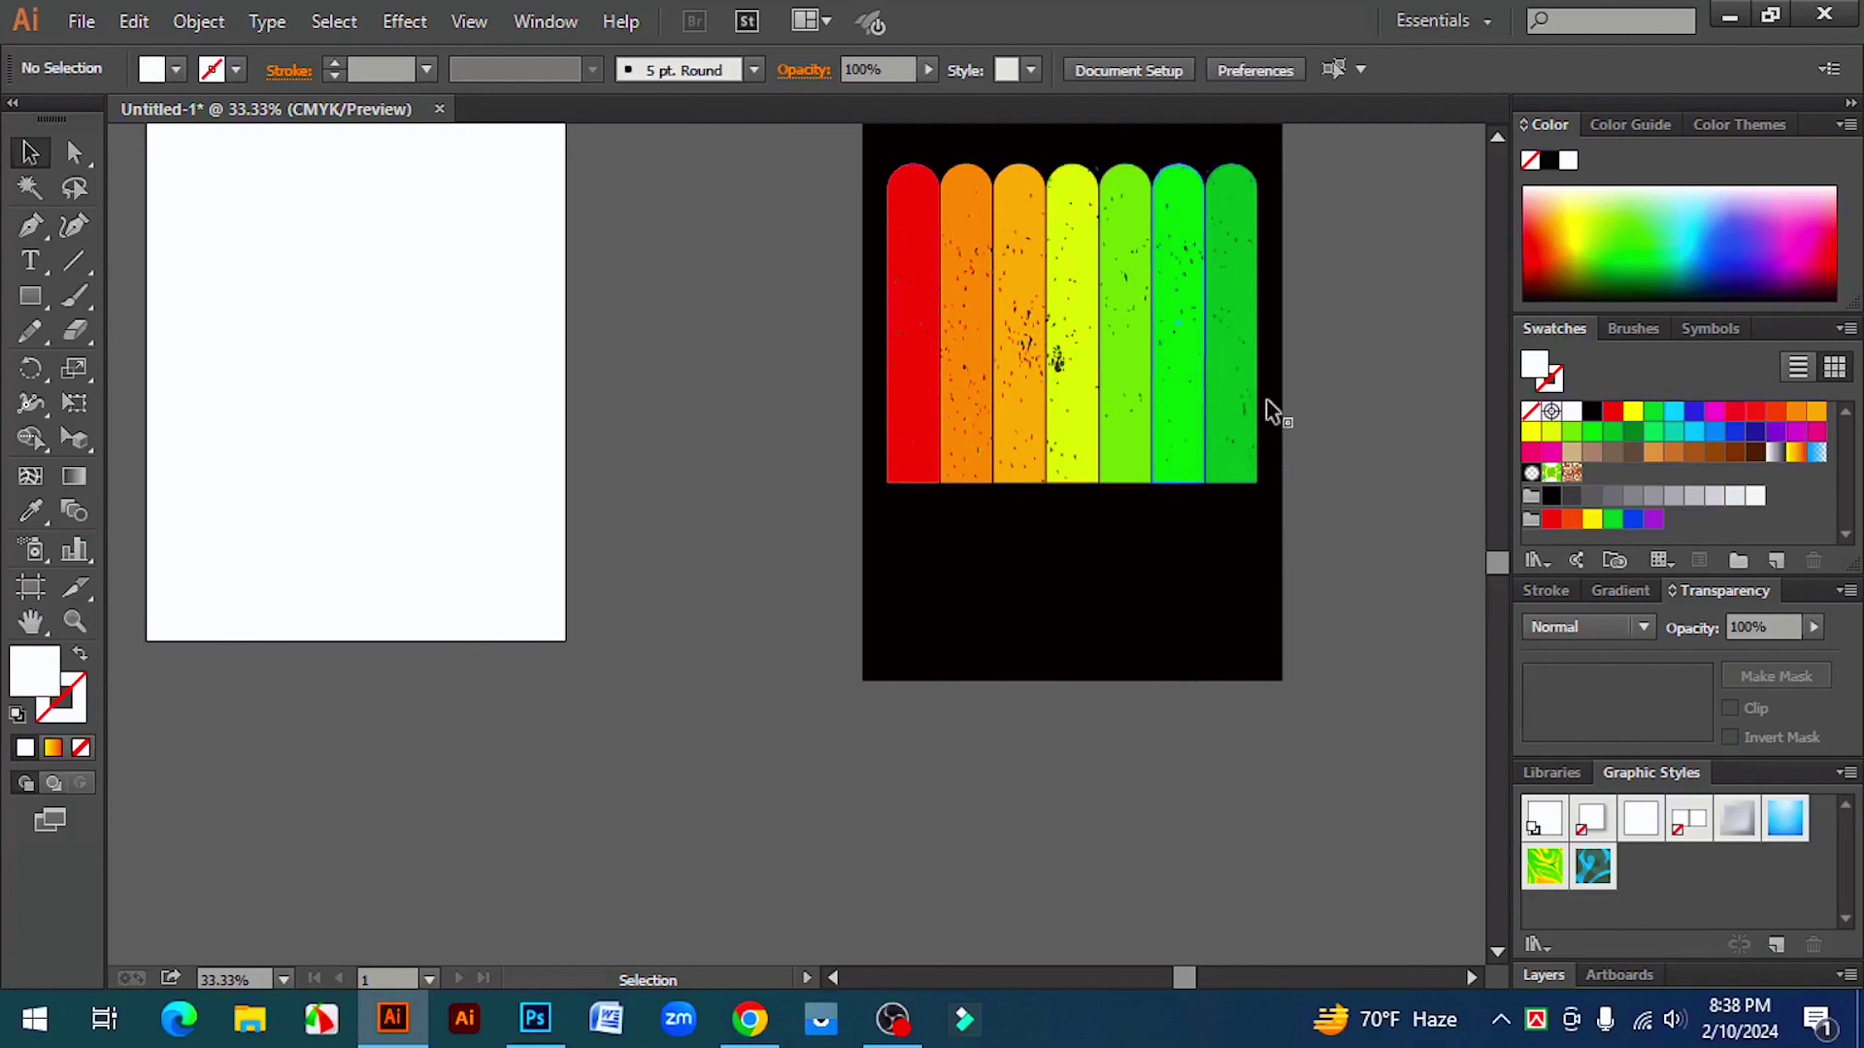
key("ctrl+minus")
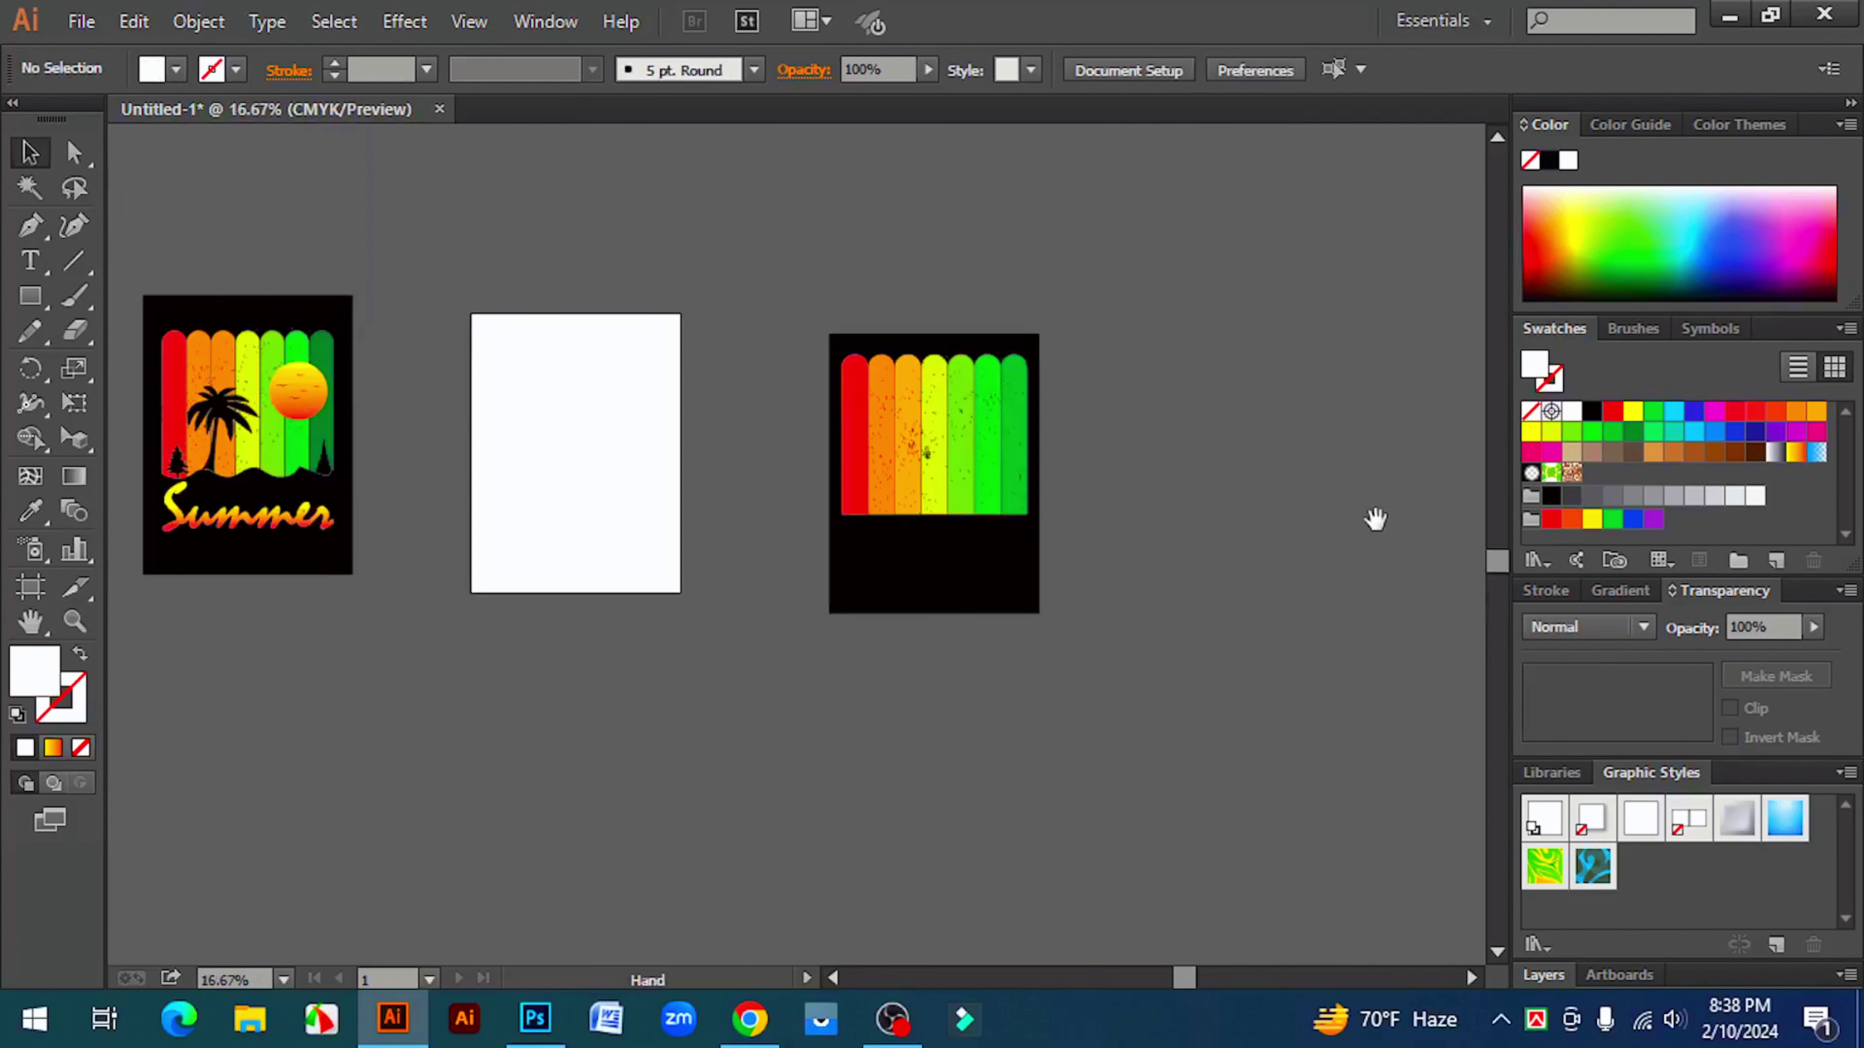
left_click_drag(932, 729, 1071, 702)
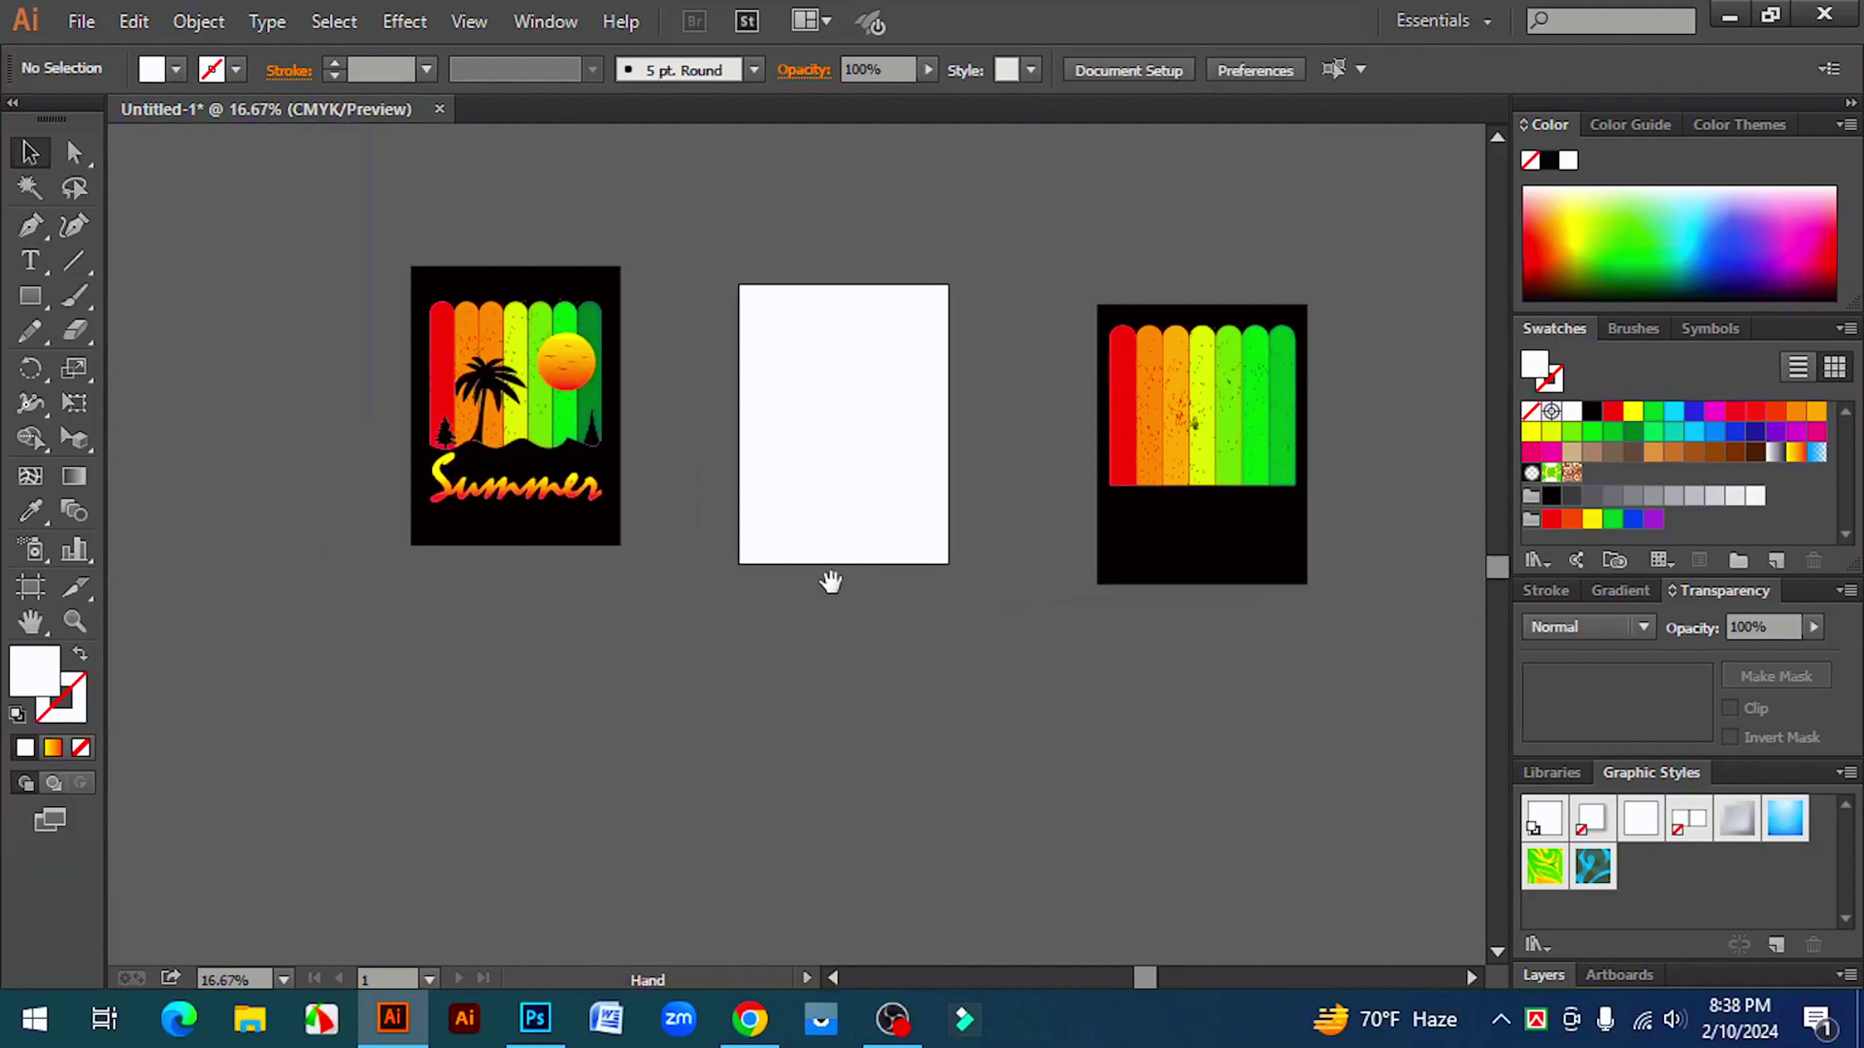
key("ctrl+space")
left_click(560, 435)
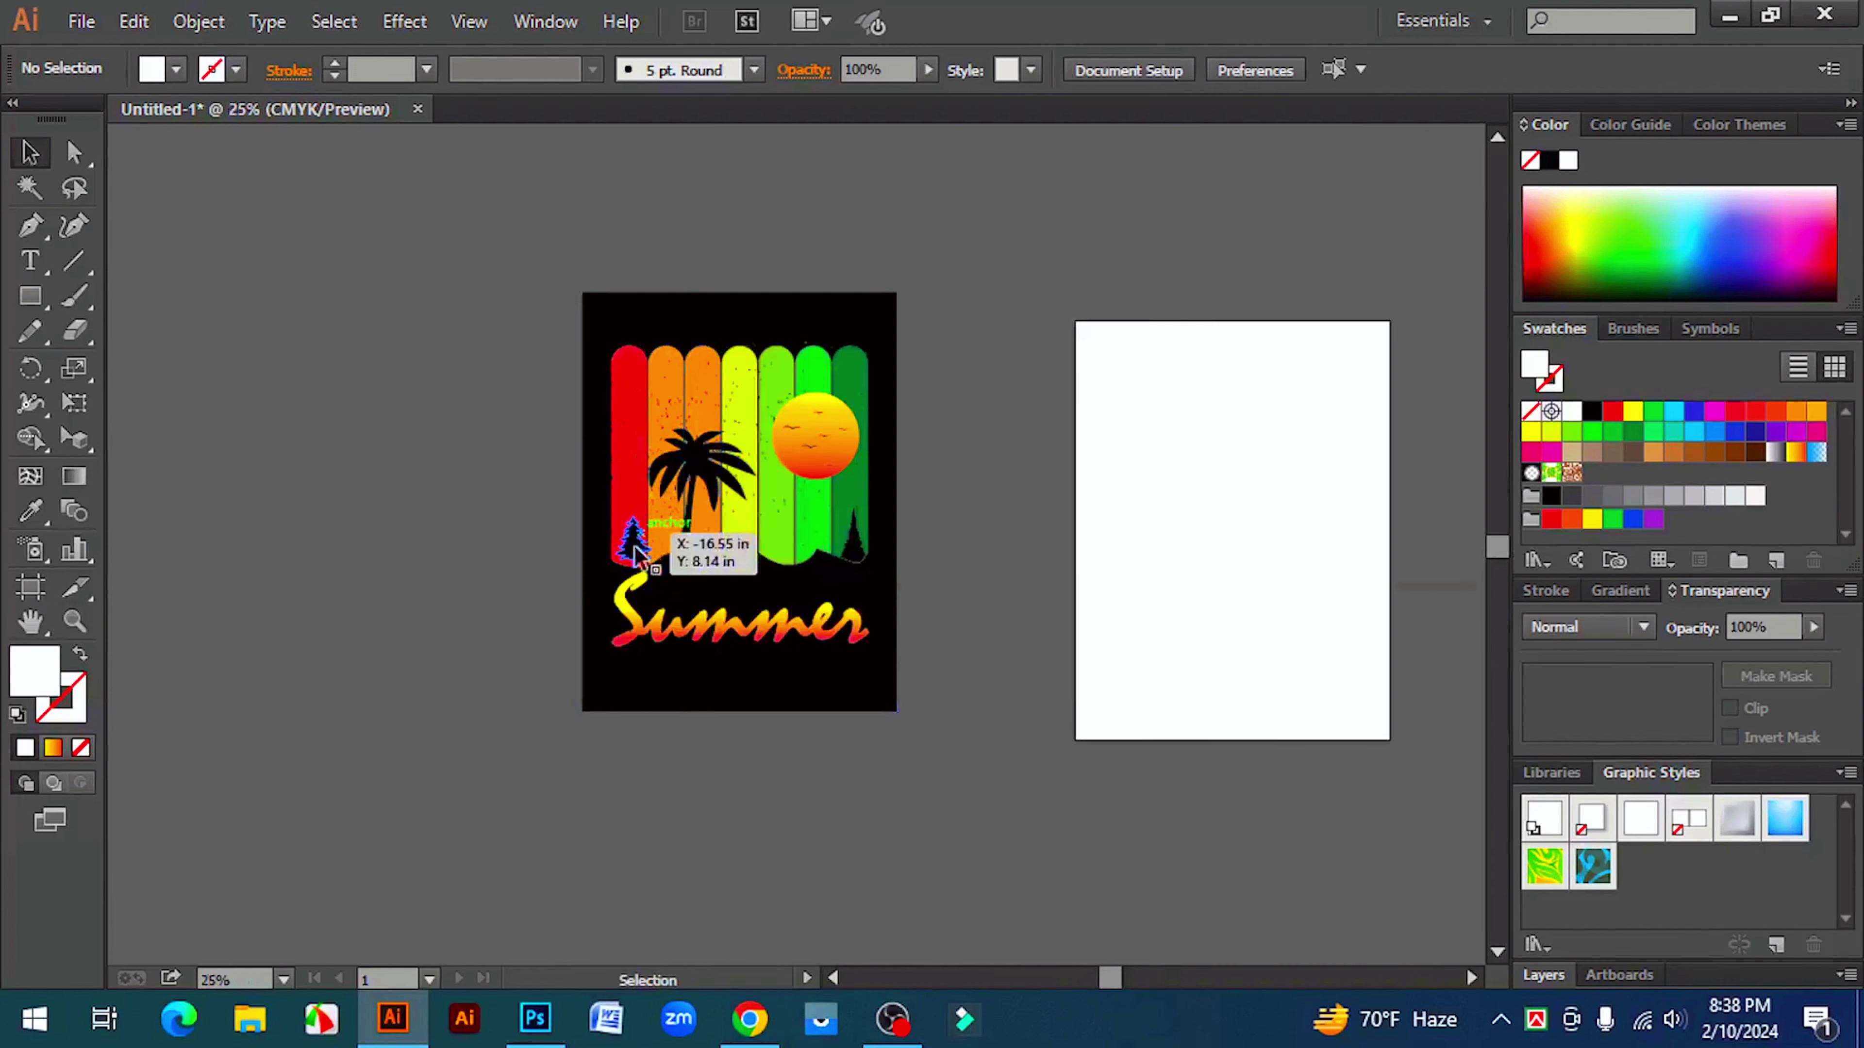
left_click_drag(994, 808, 919, 775)
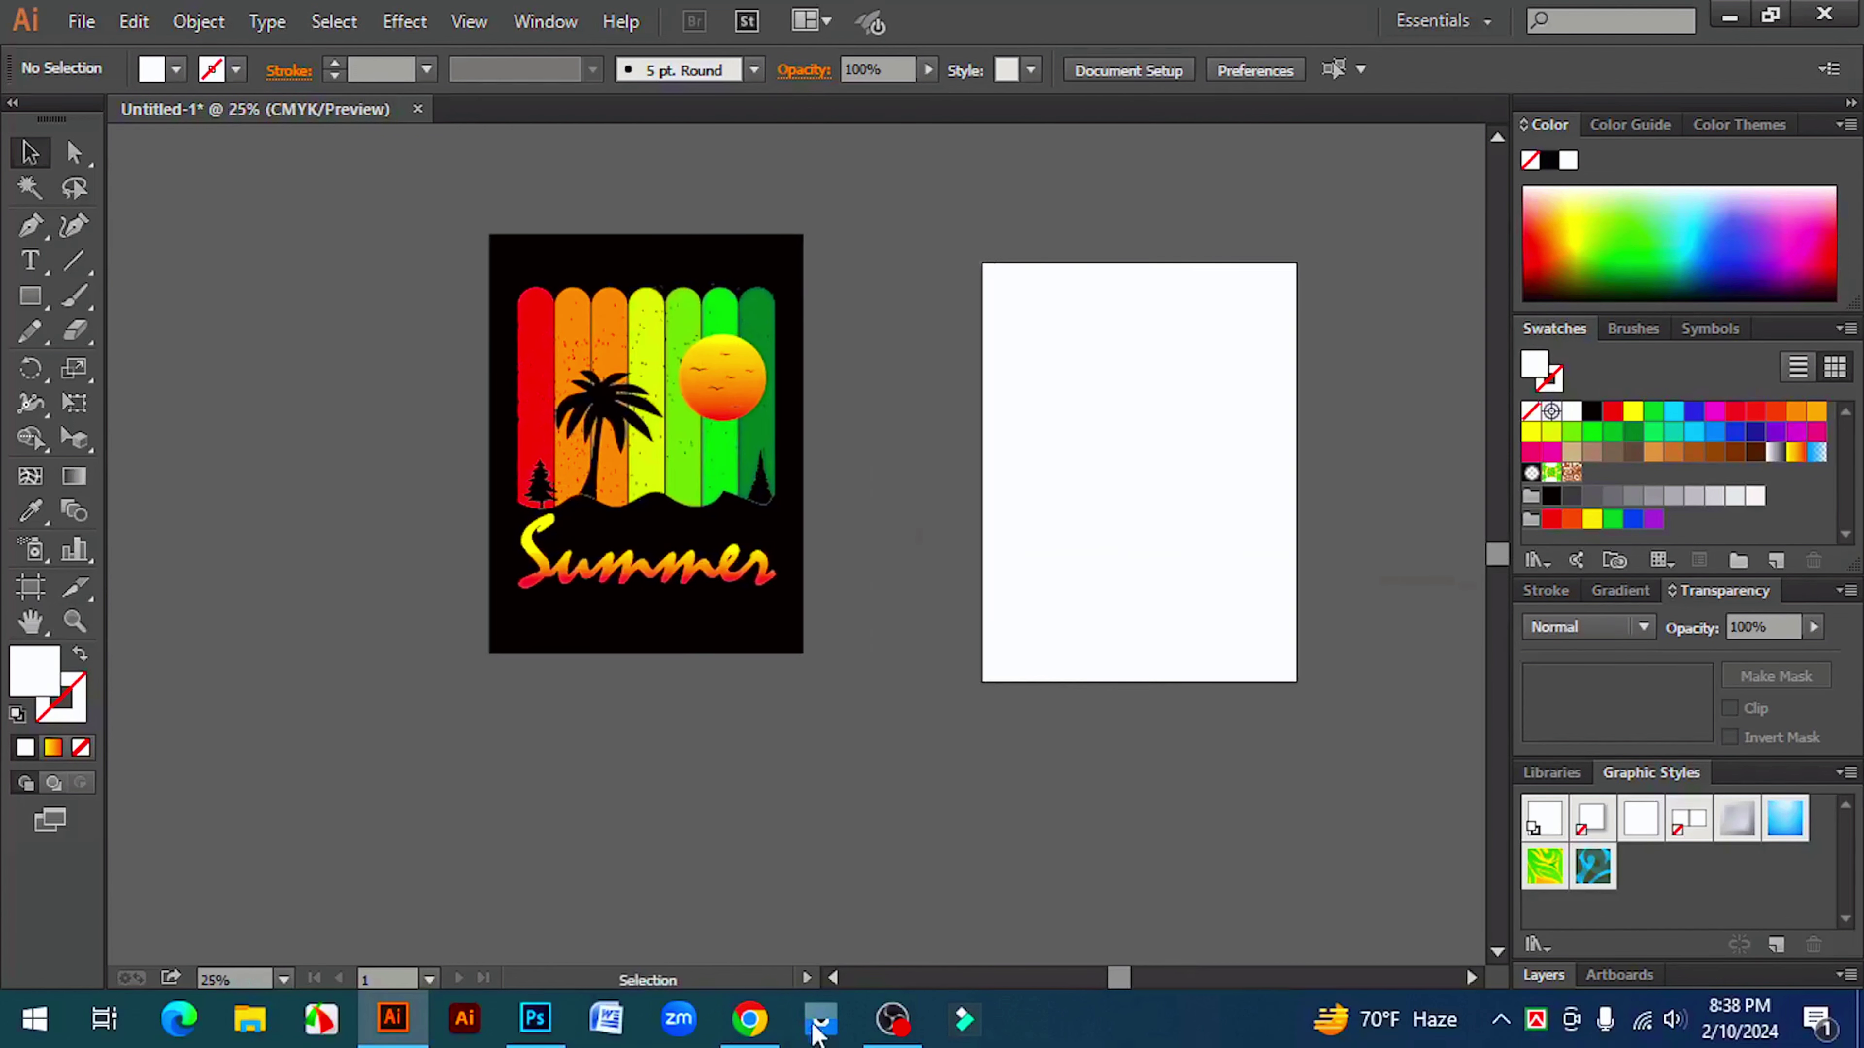
- Switch to Chrome and copy the tree silhouette set image from the "tree vector" search results
left_click(747, 1021)
left_click(957, 31)
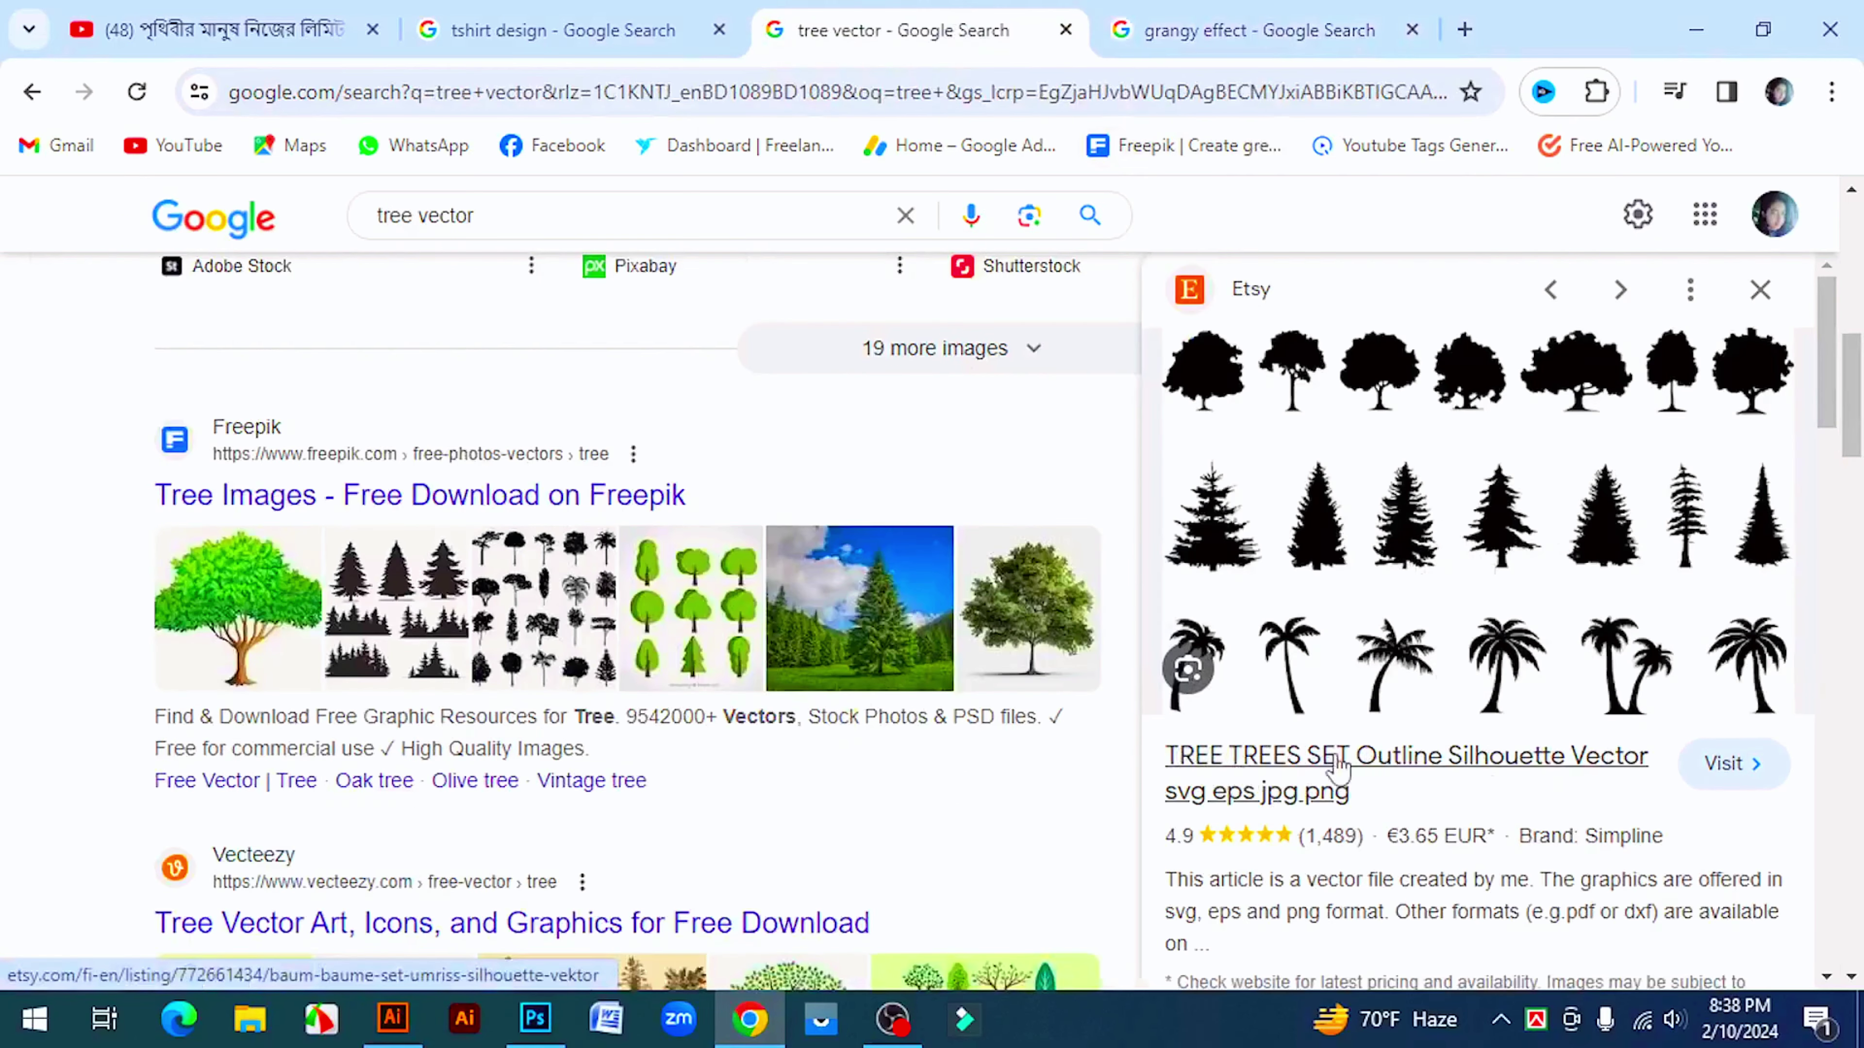
right_click(1448, 438)
scroll(1614, 793, "down", 3)
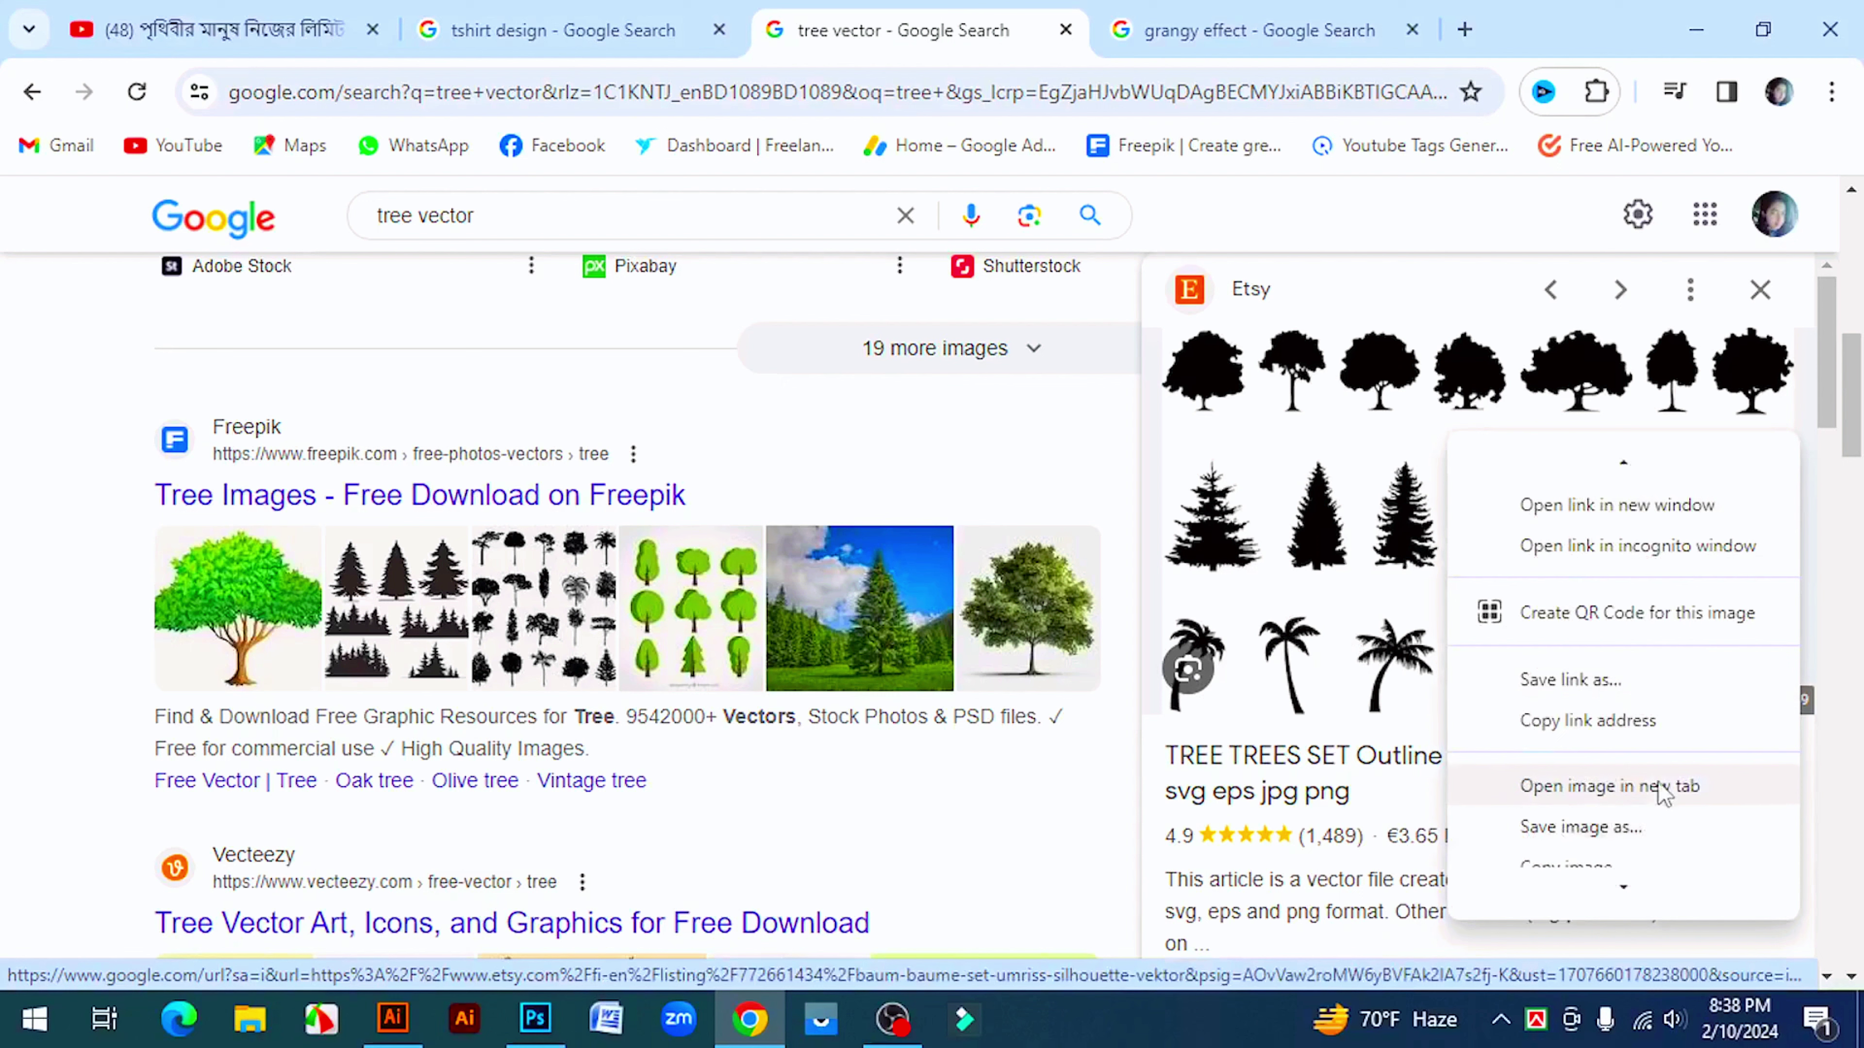
left_click(1563, 762)
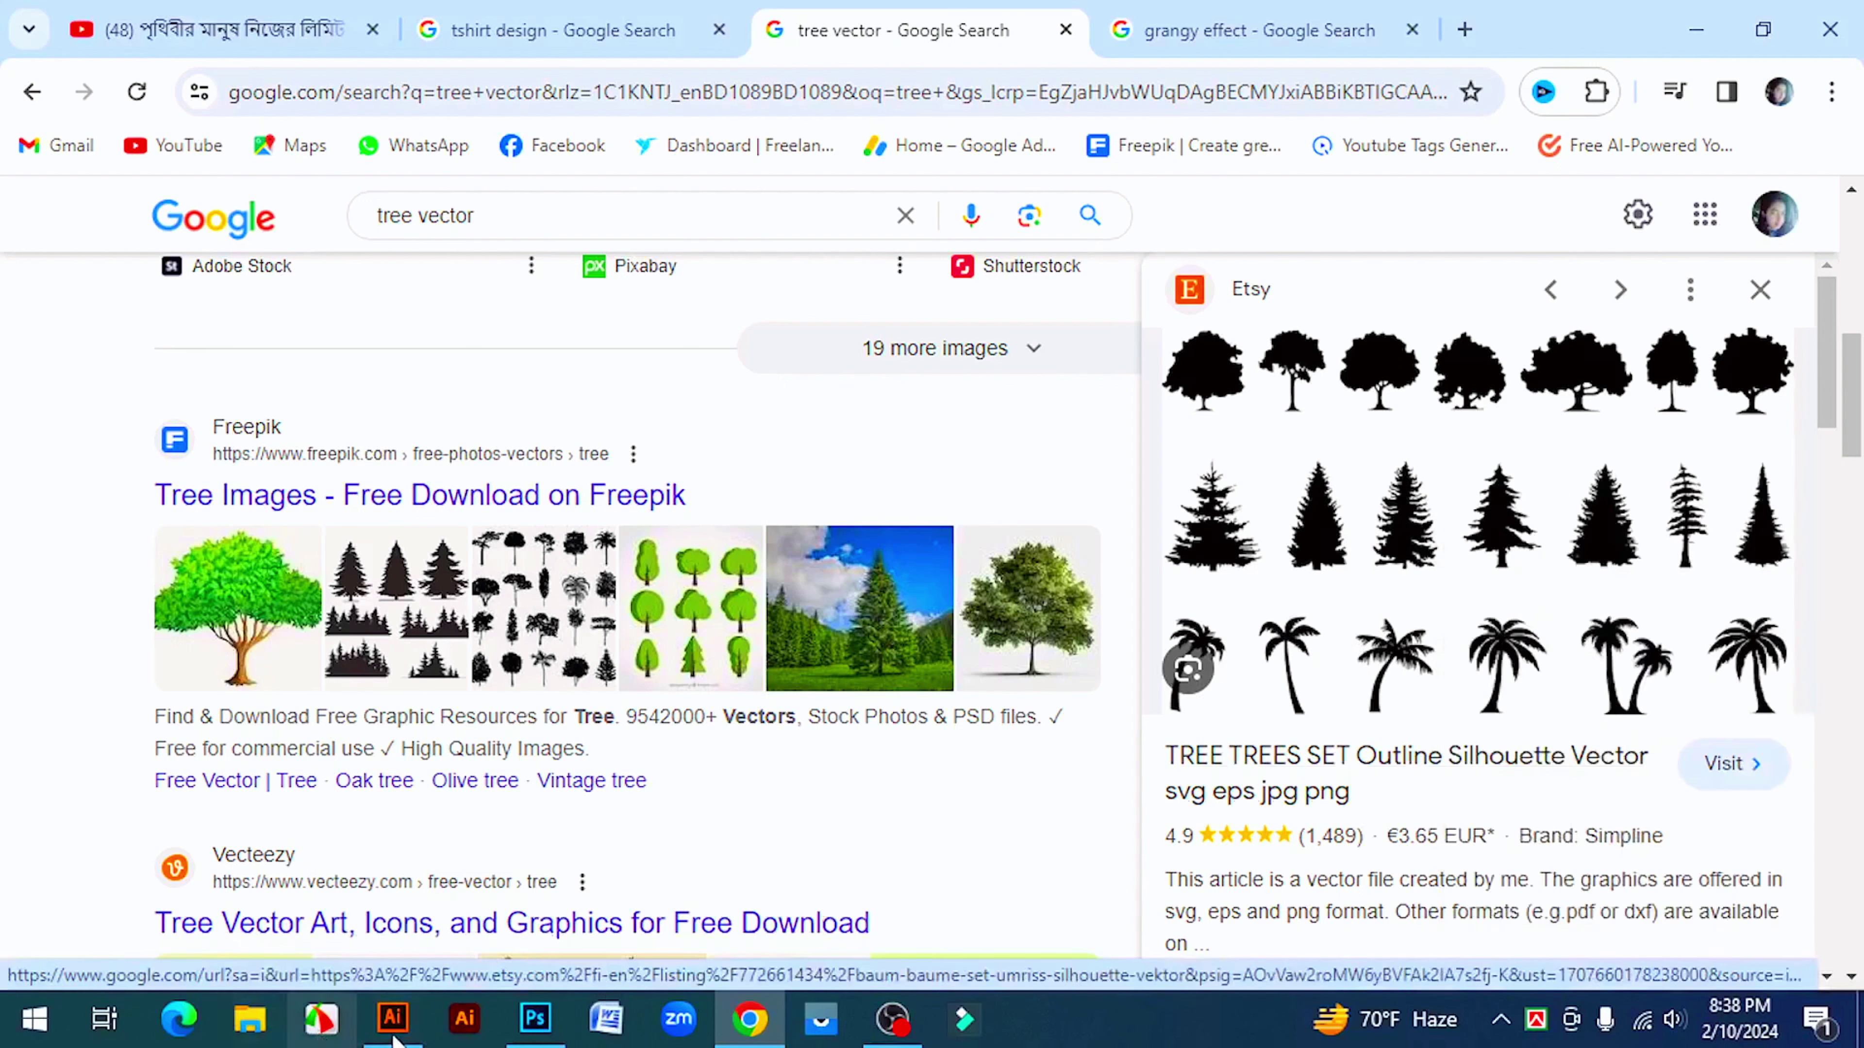
- Switch back to Illustrator, paste the tree silhouette image, and enlarge and place it on the empty canvas below the artboards
left_click(393, 1021)
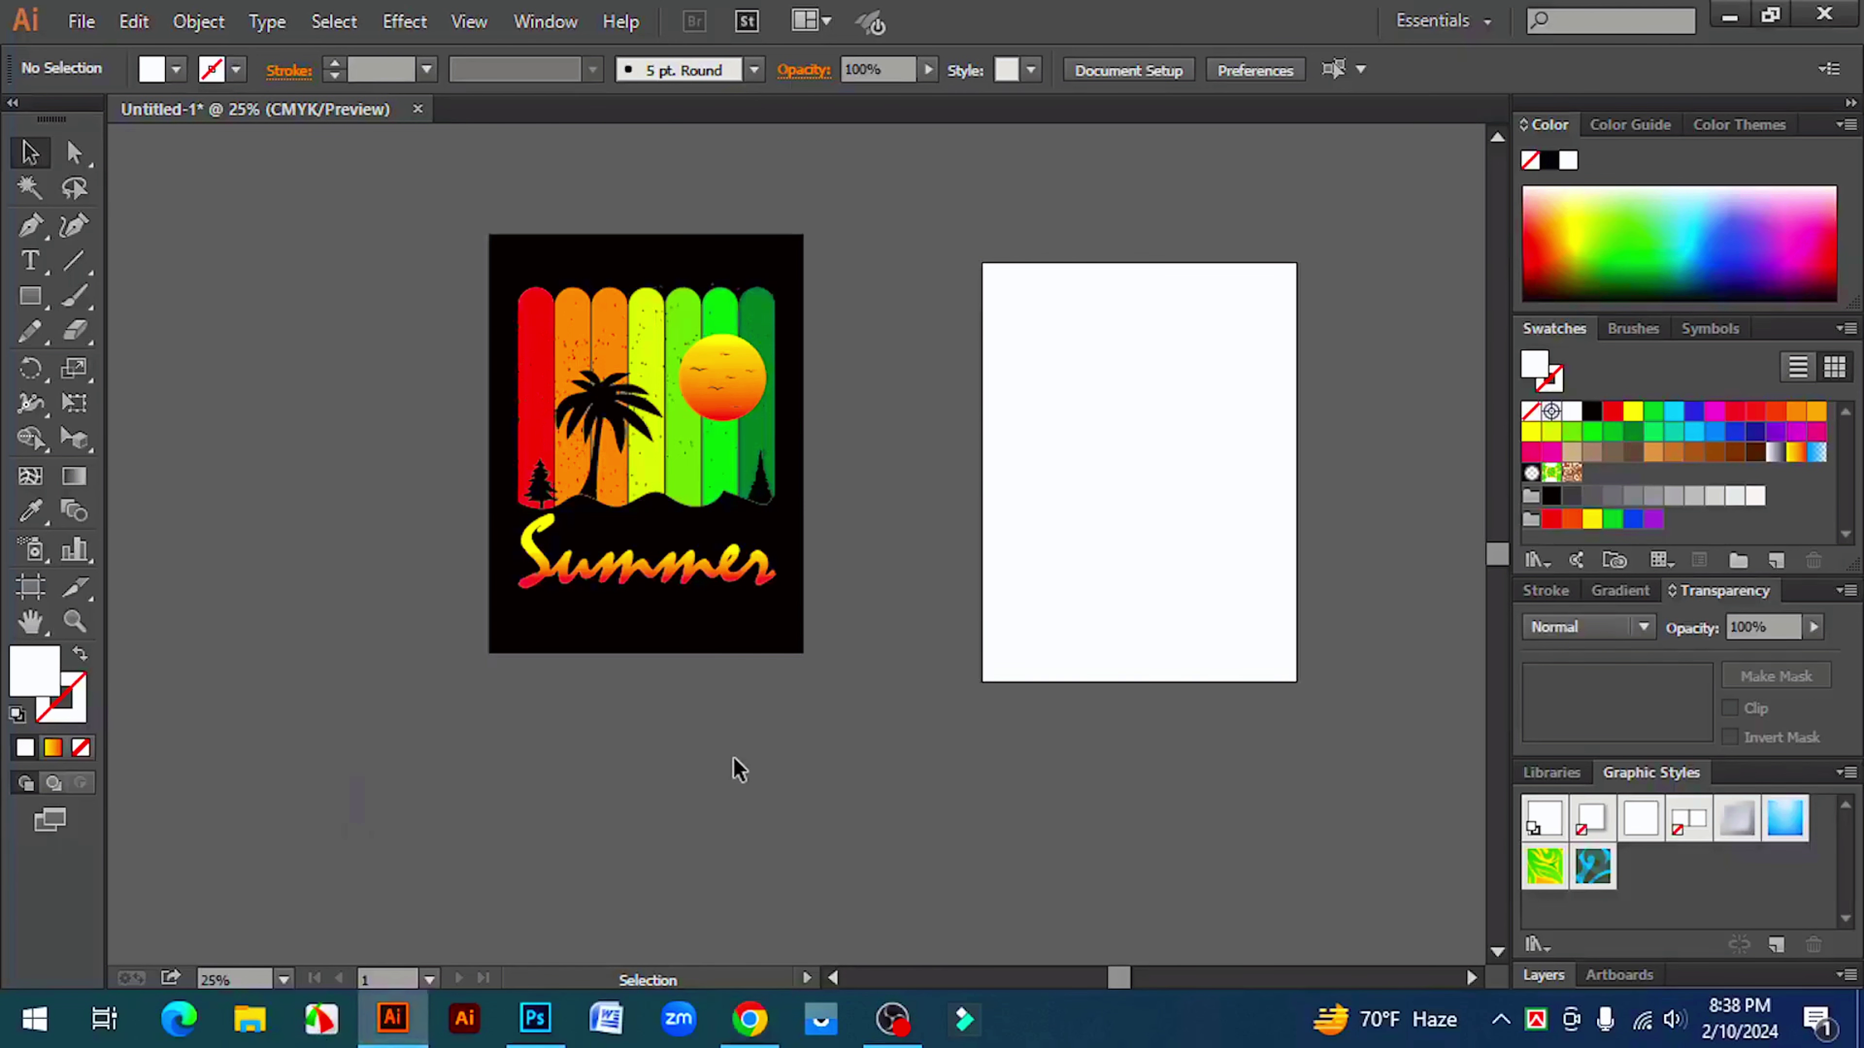
key("ctrl+v")
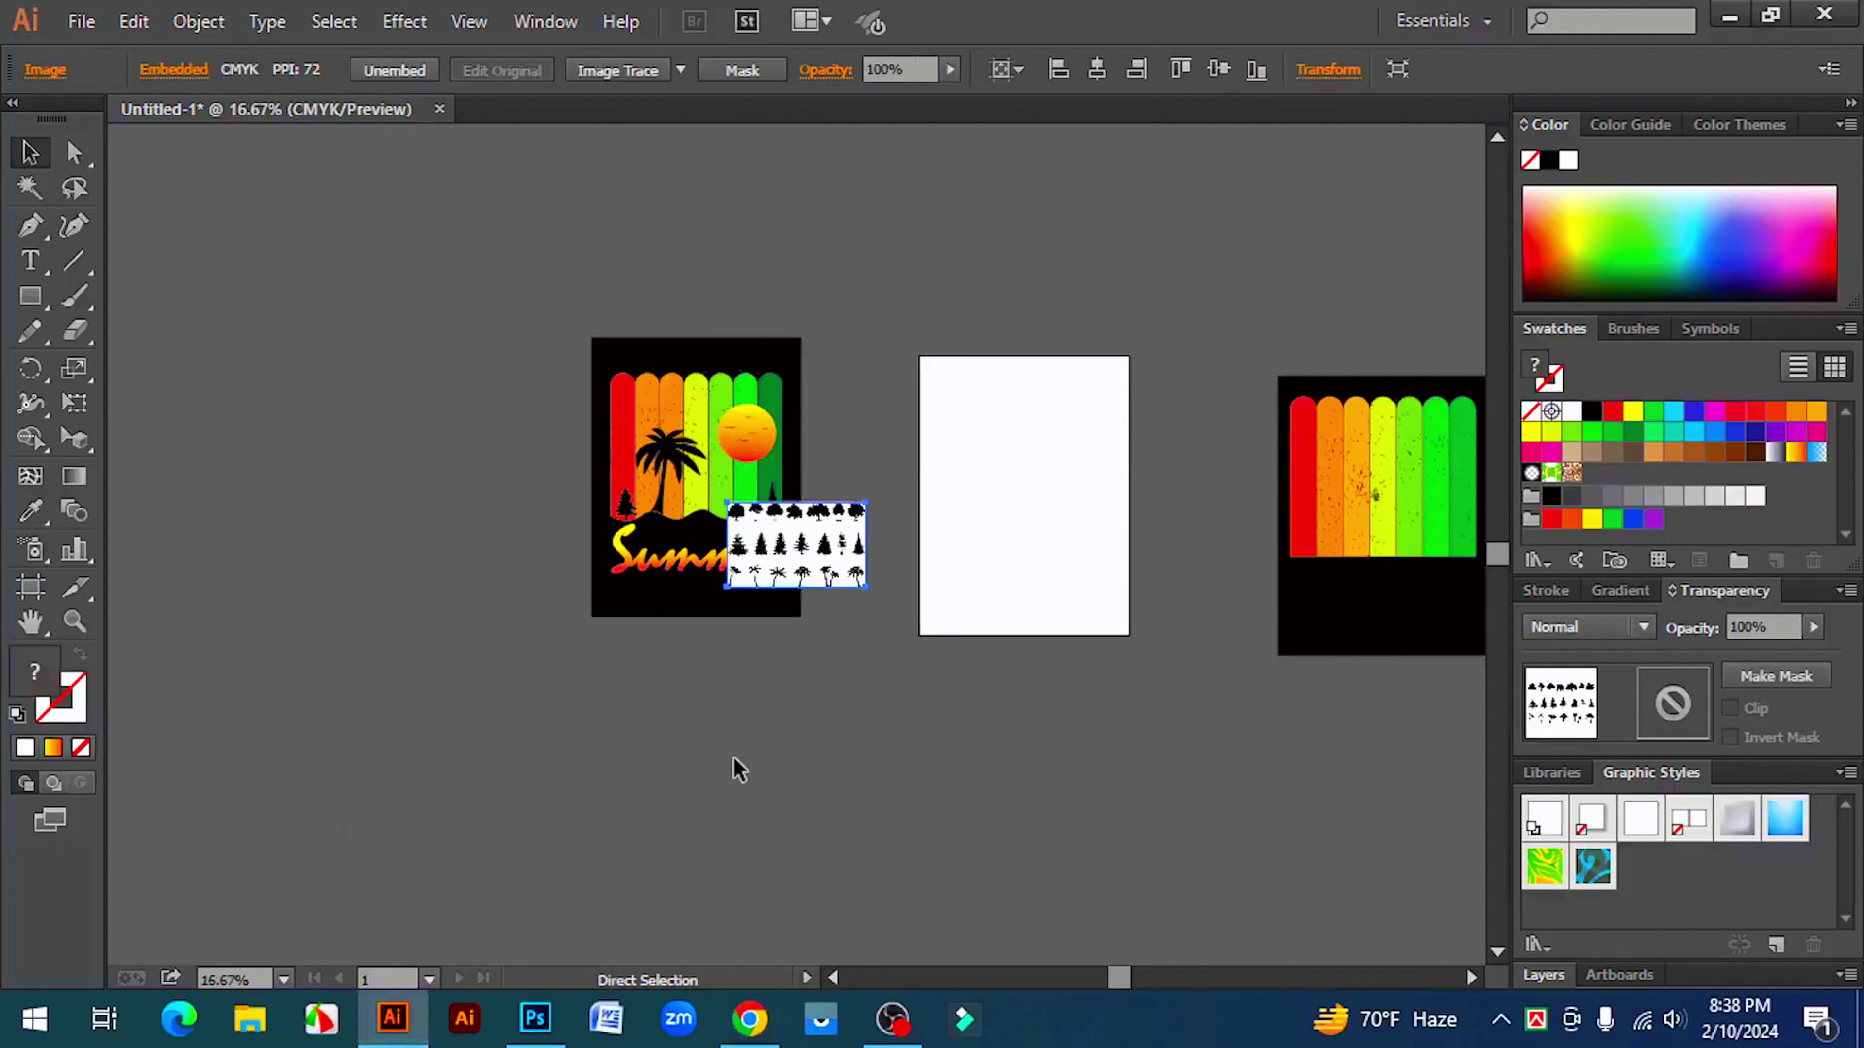
key("ctrl+minus")
left_click_drag(867, 589, 1207, 839)
key("ctrl+plus")
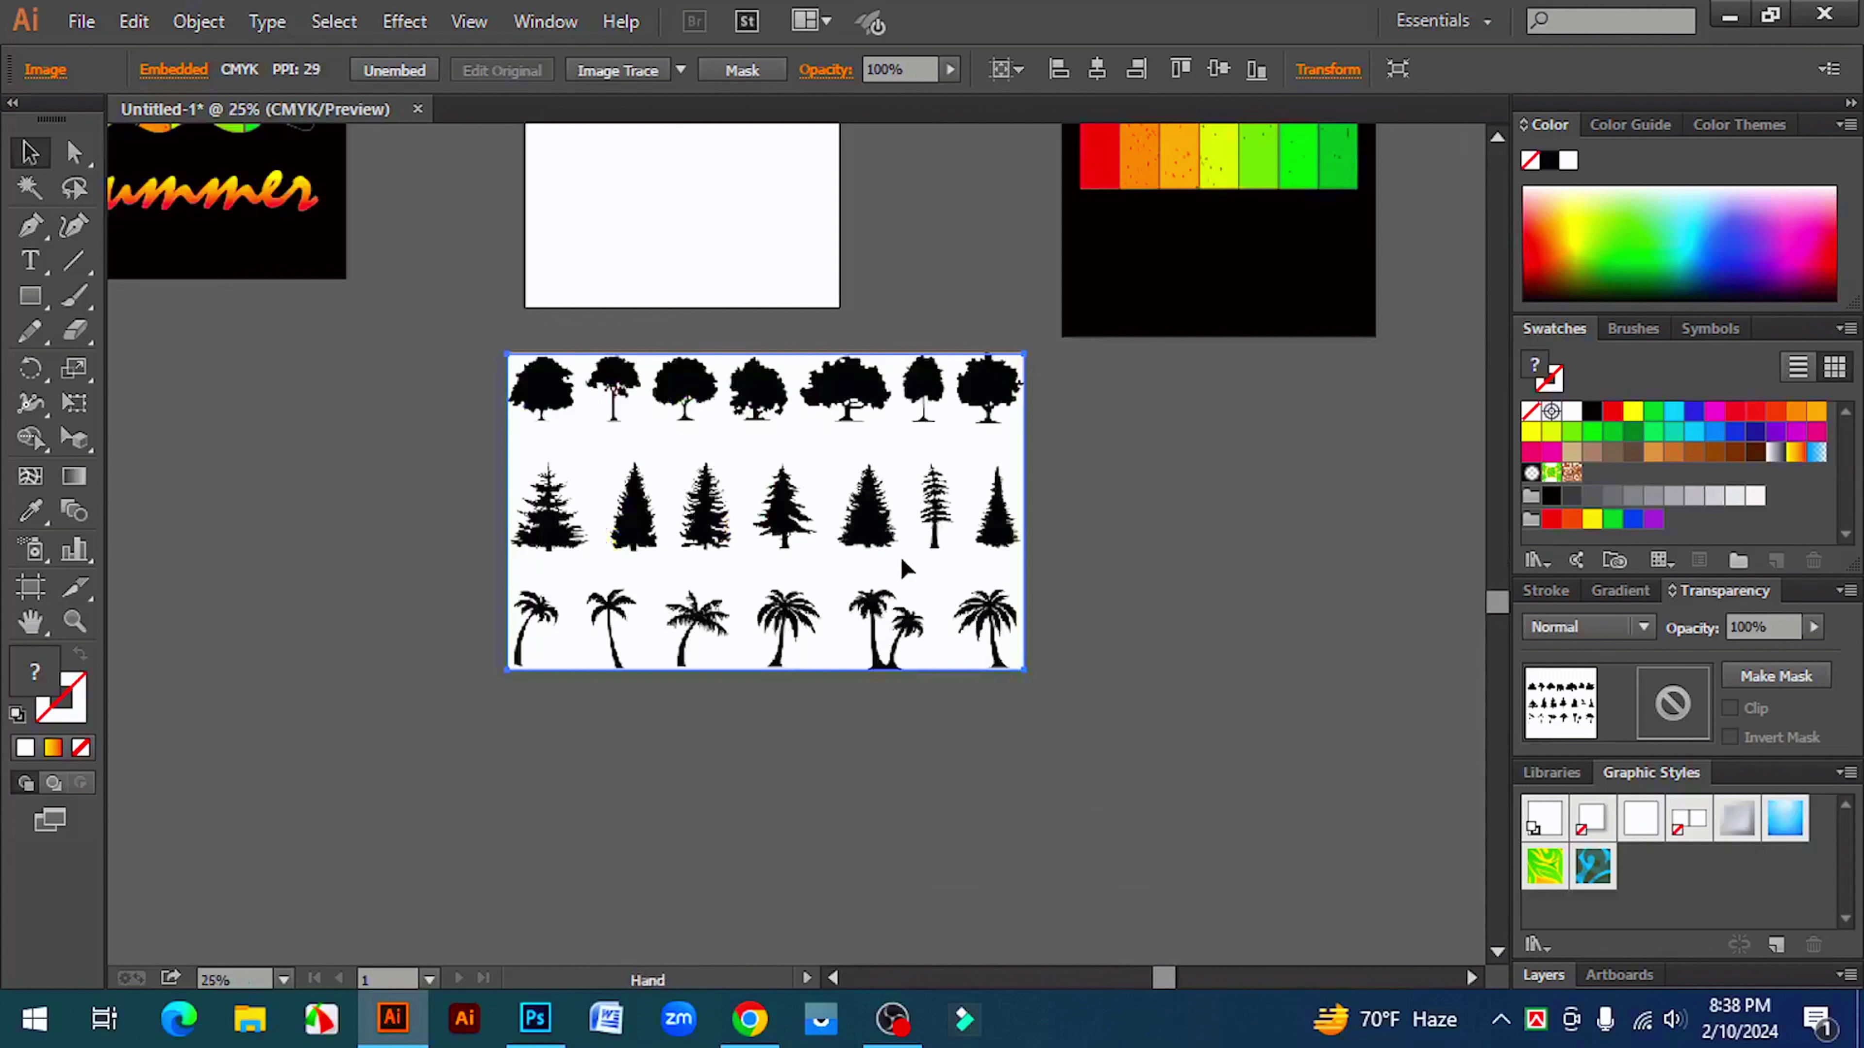
left_click_drag(819, 497, 955, 587)
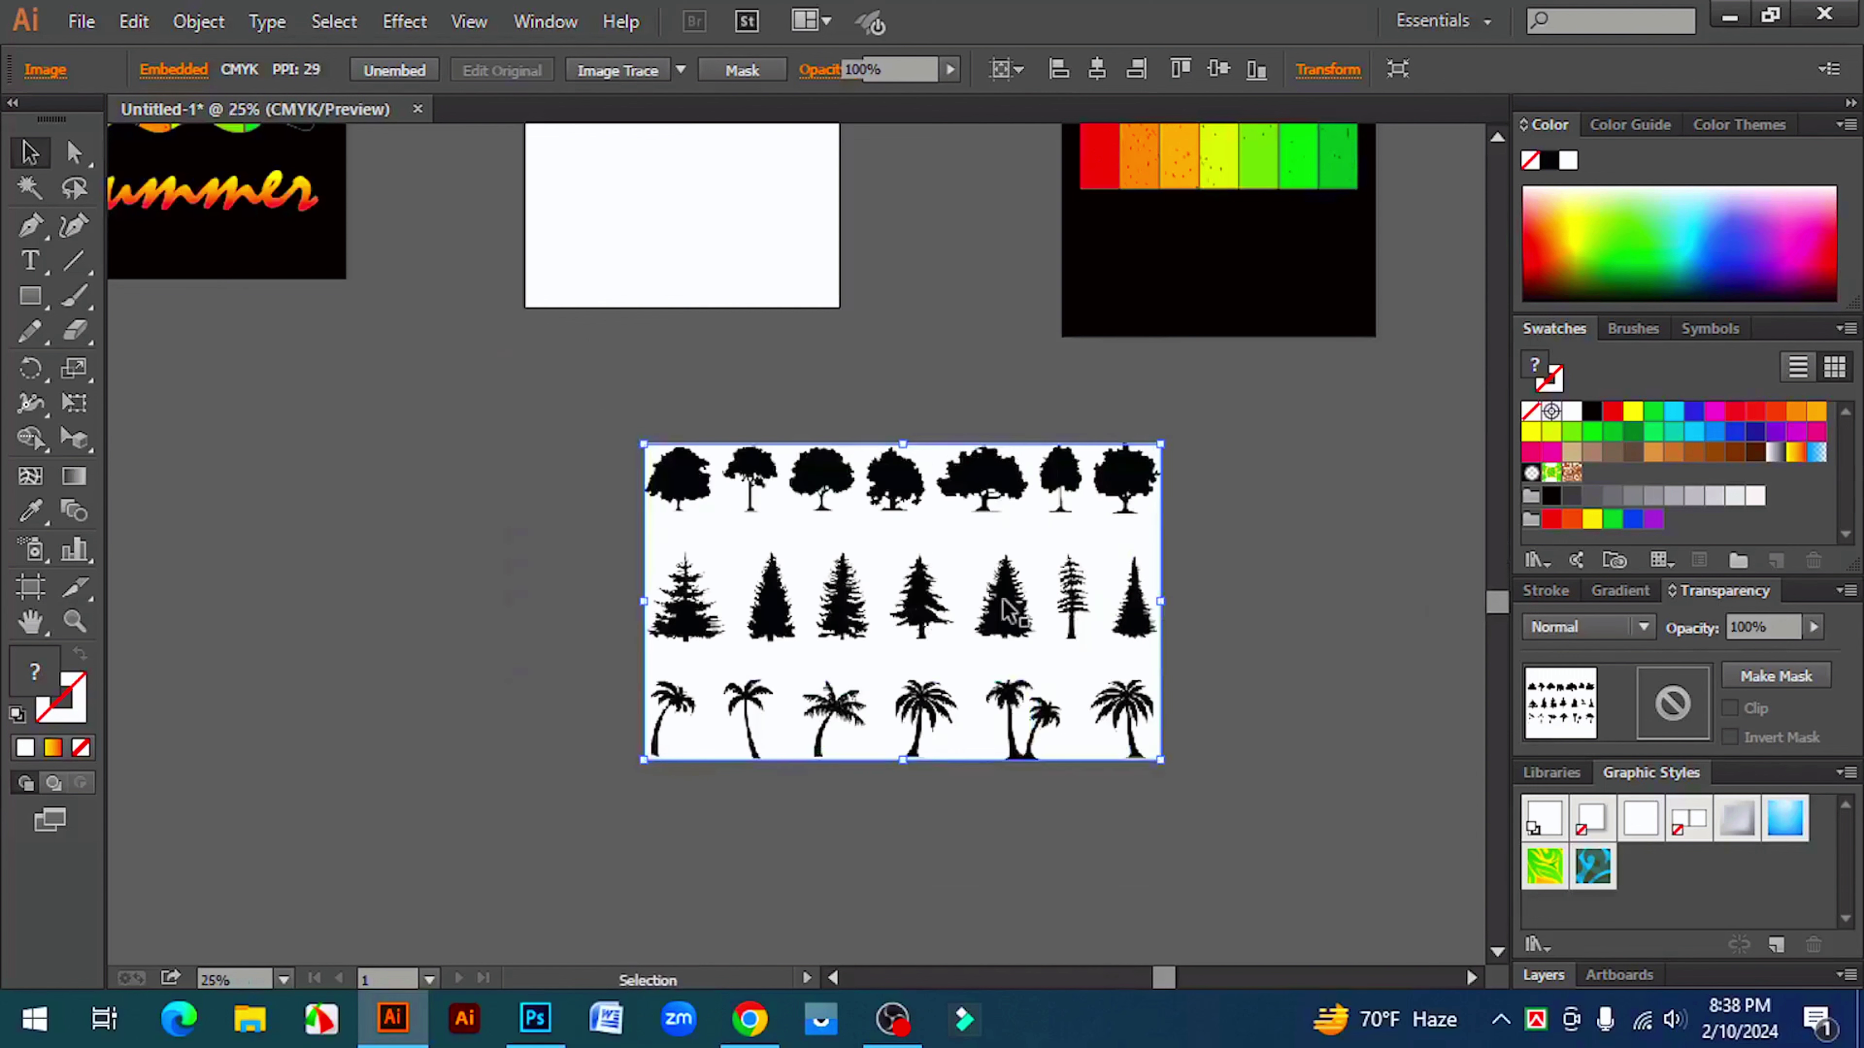
left_click(1288, 616)
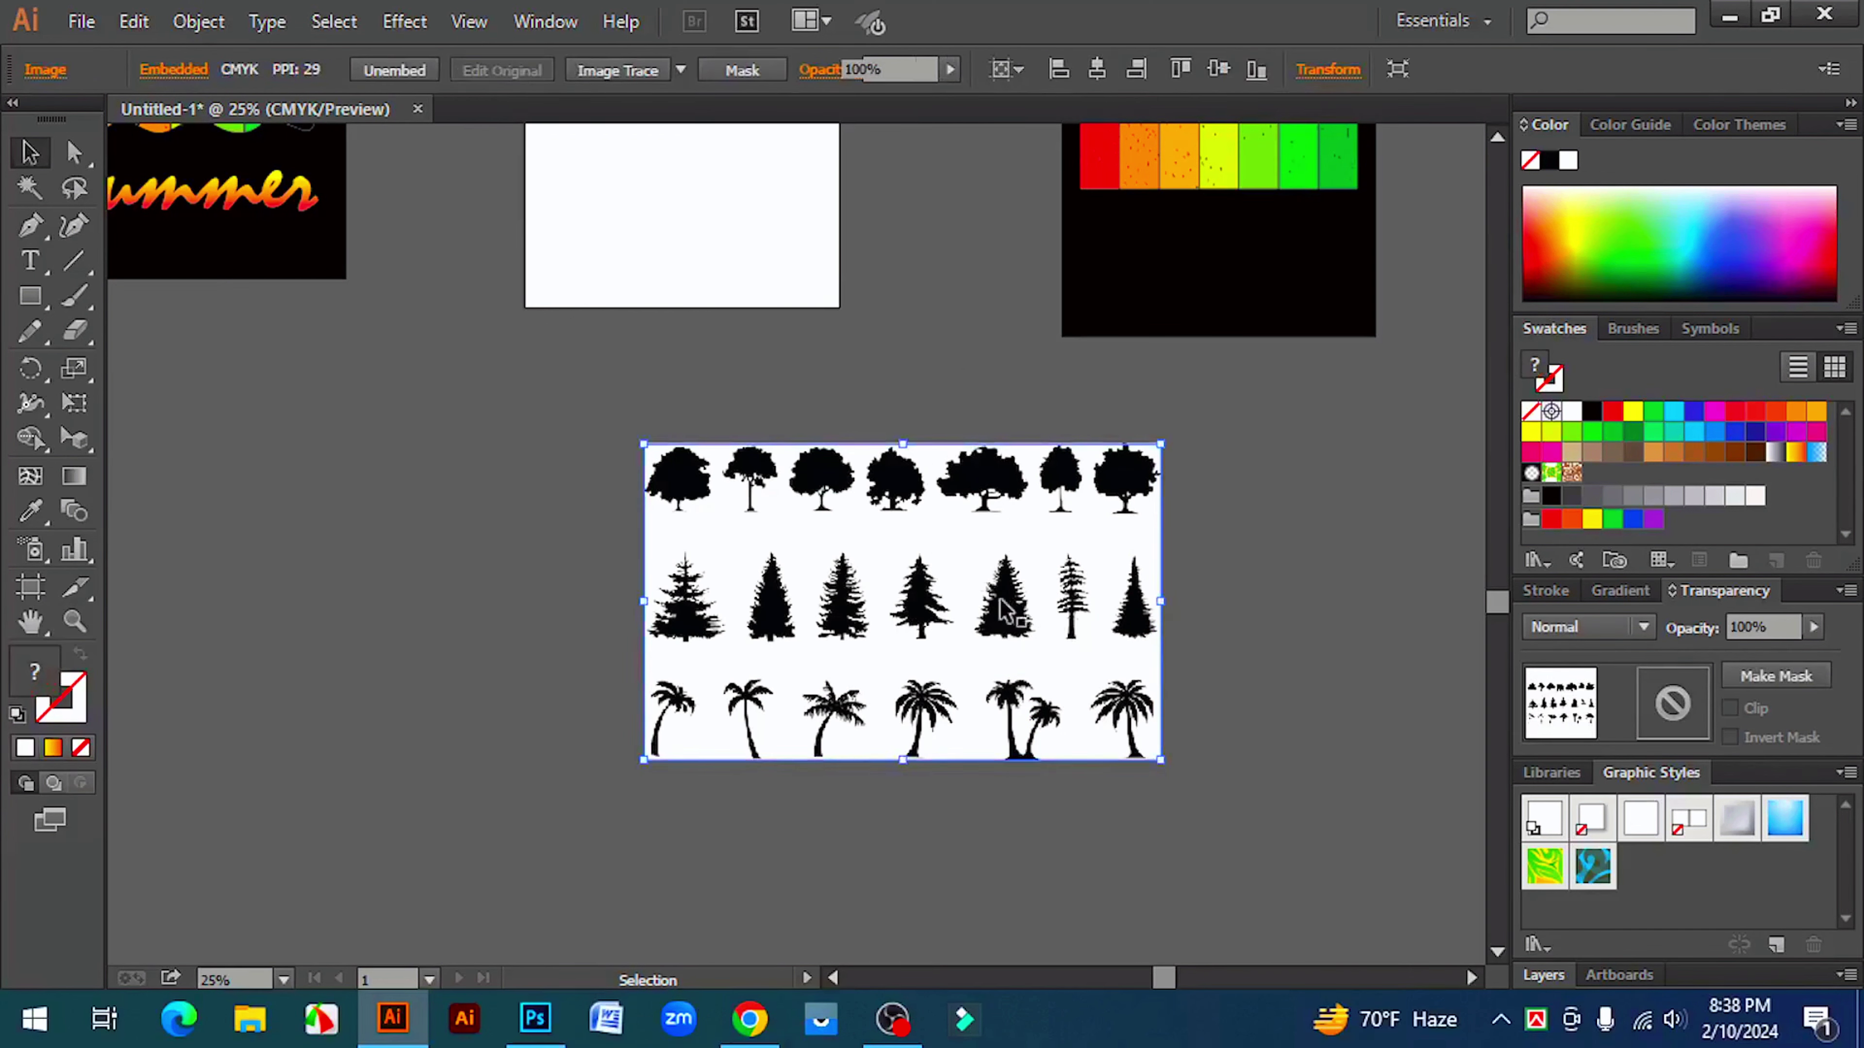
- Image-trace the tree silhouette picture with the High Fidelity Photo preset, keeping the Tracing Result view and Color mode
left_click(904, 537)
left_click(540, 23)
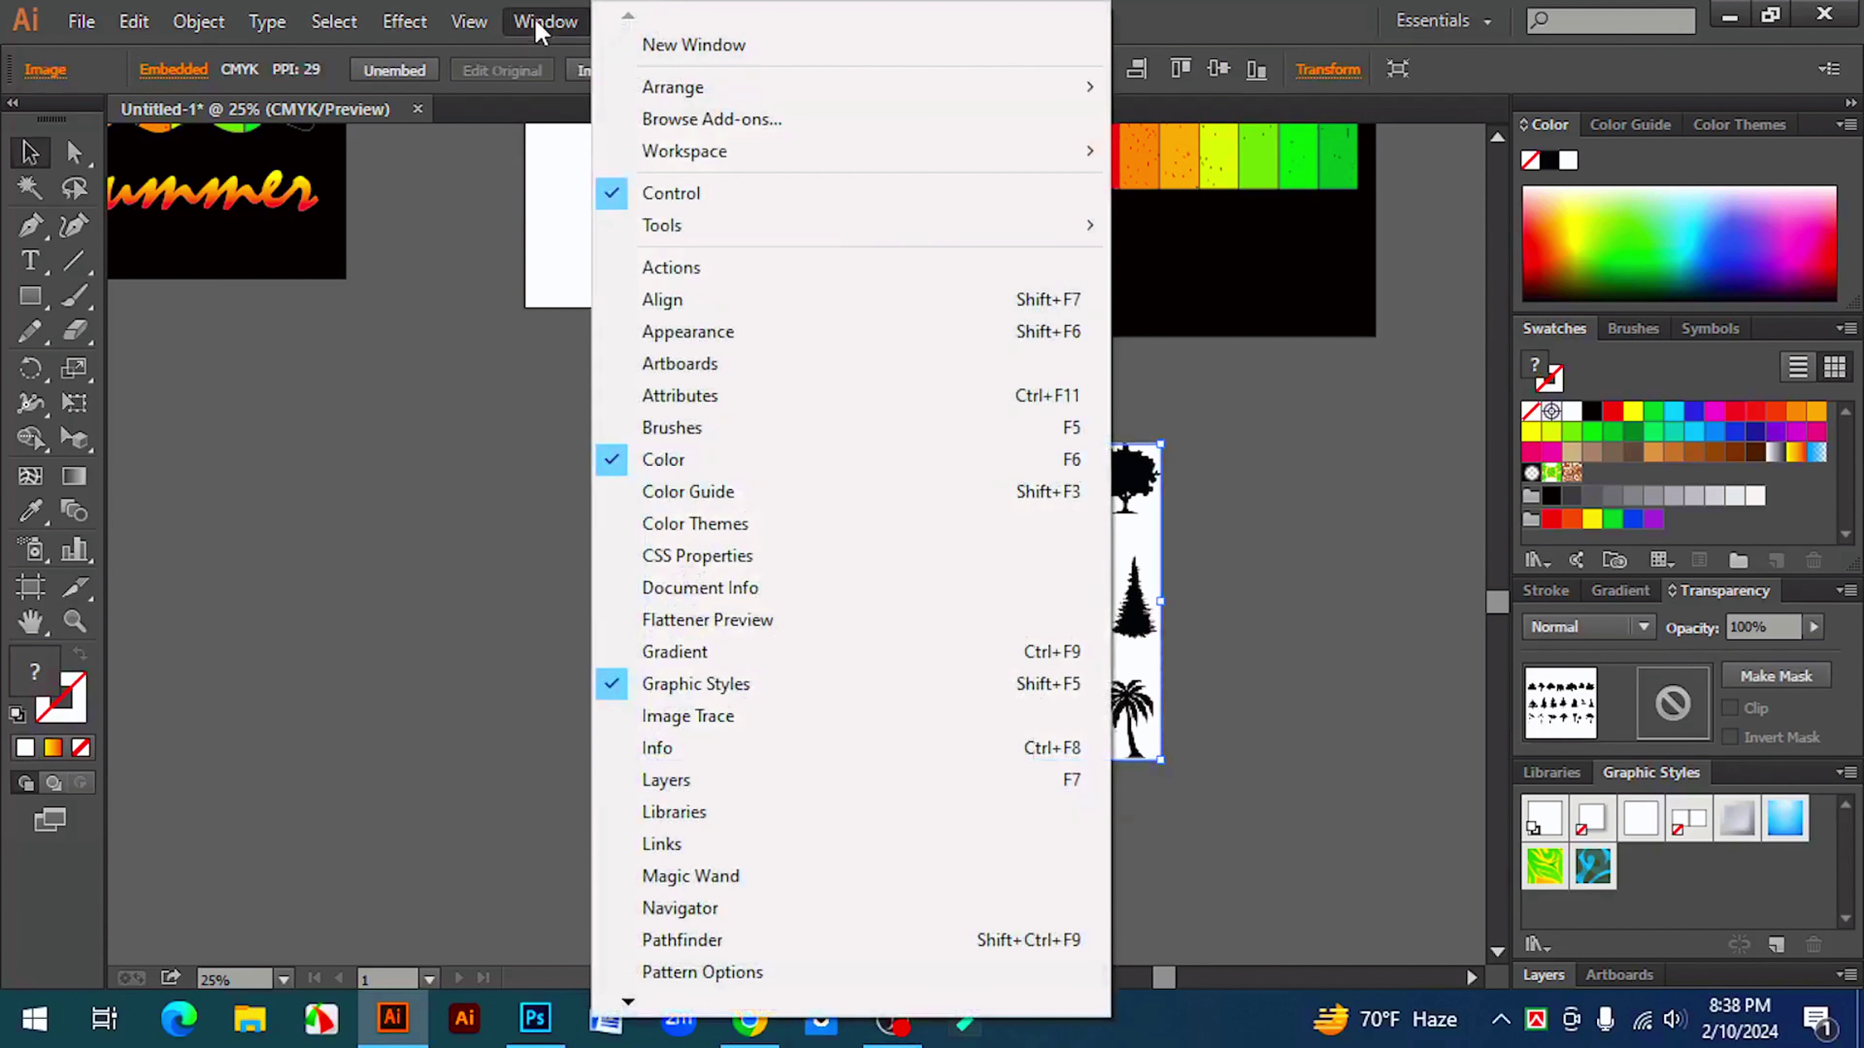
left_click(731, 719)
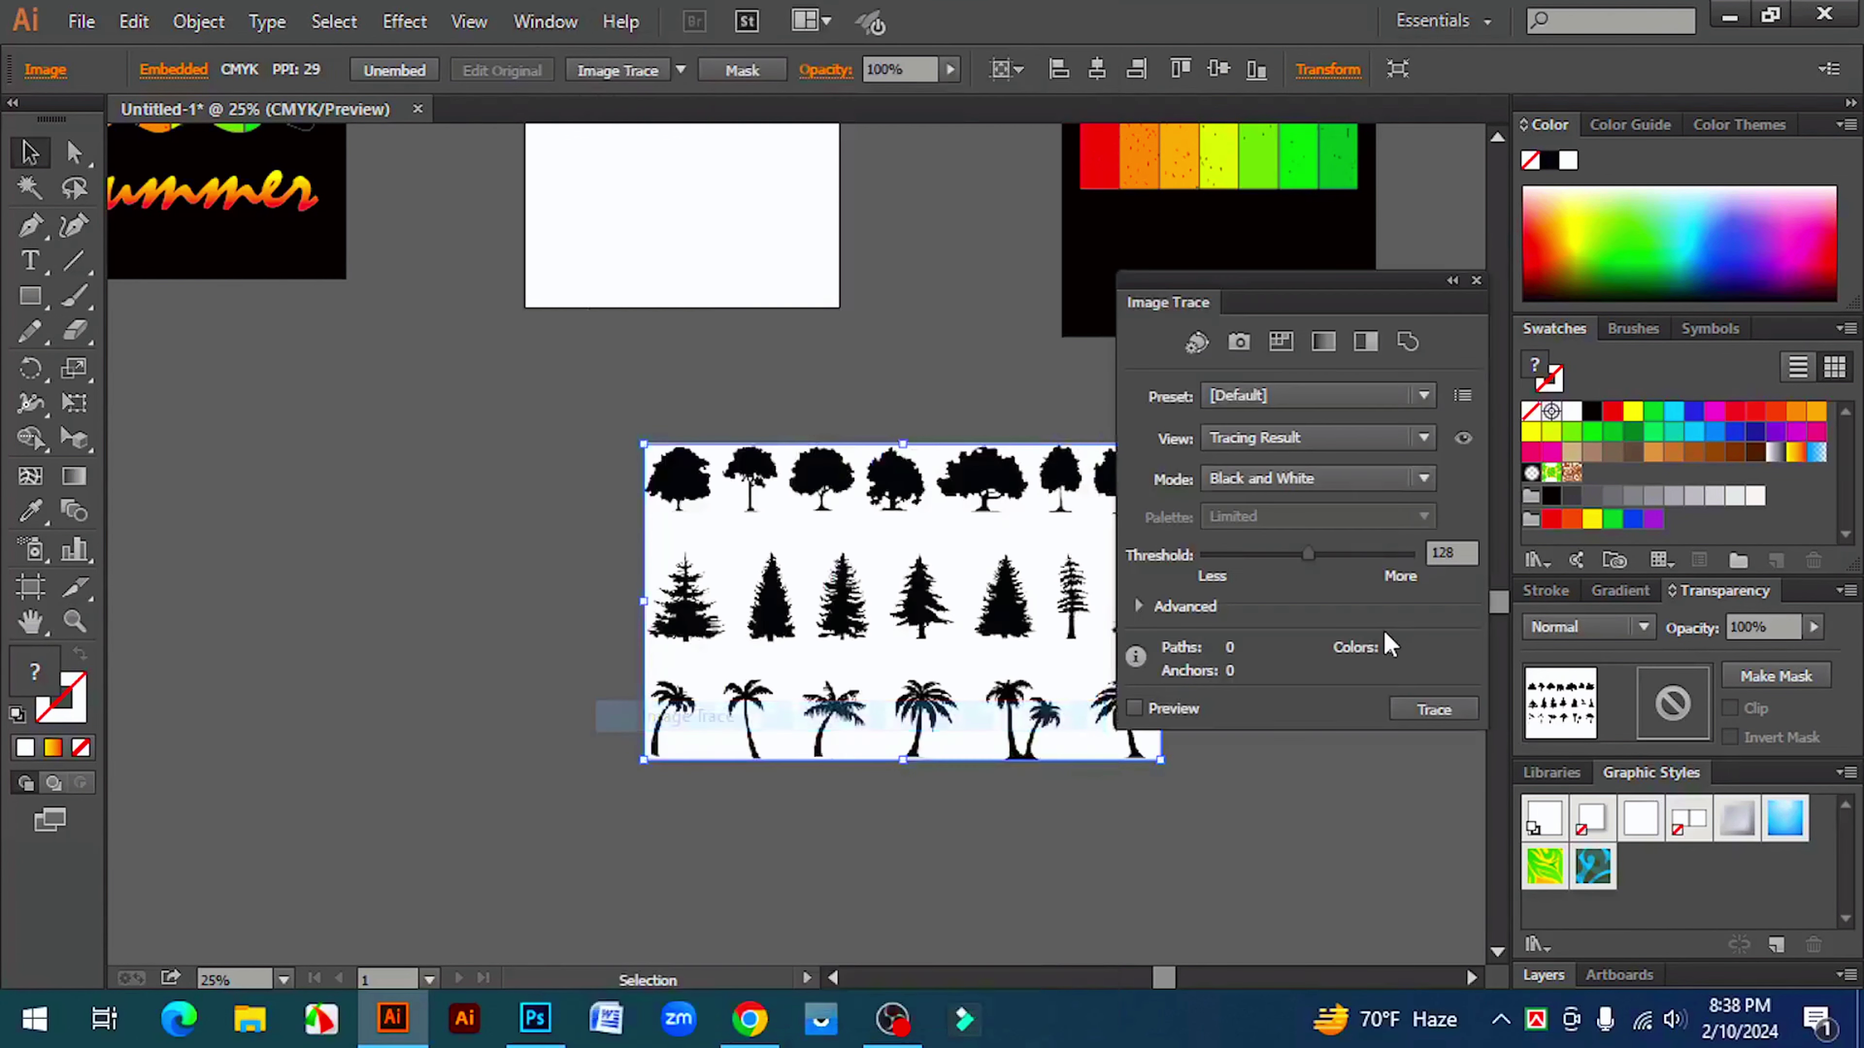
left_click(1316, 441)
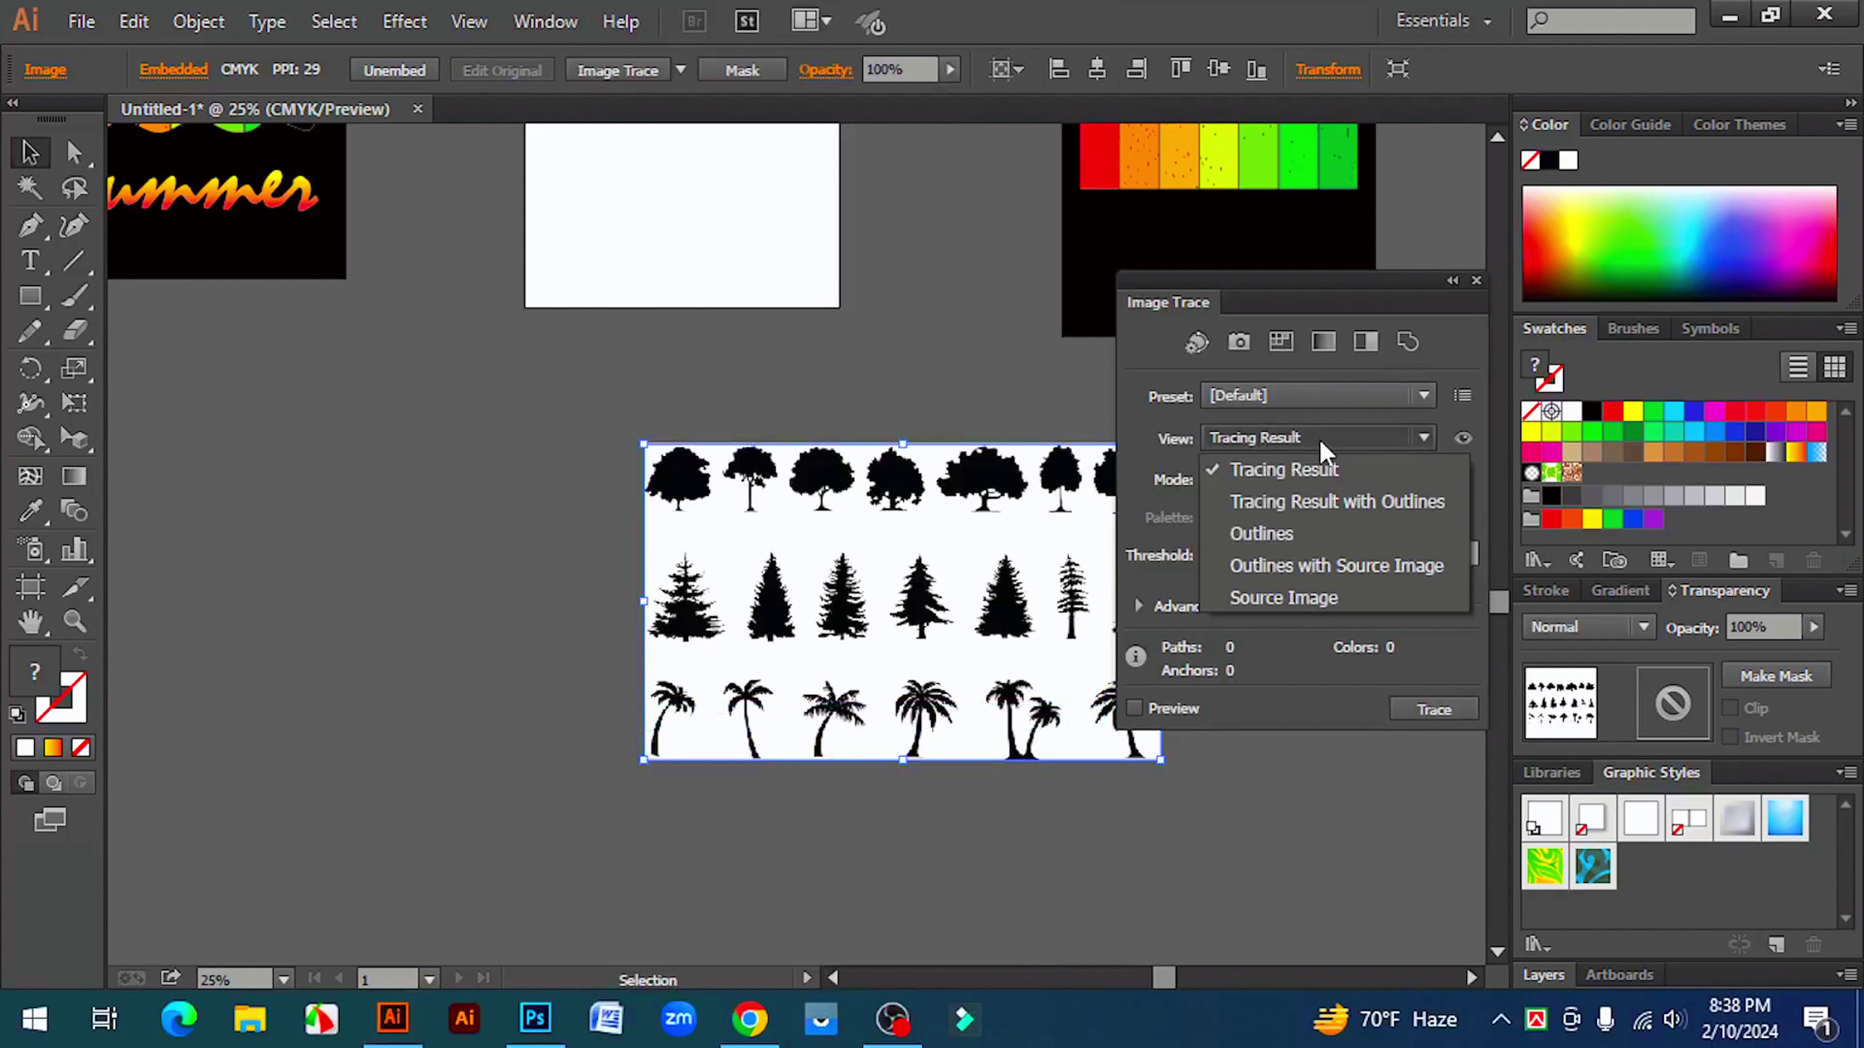
left_click(1035, 367)
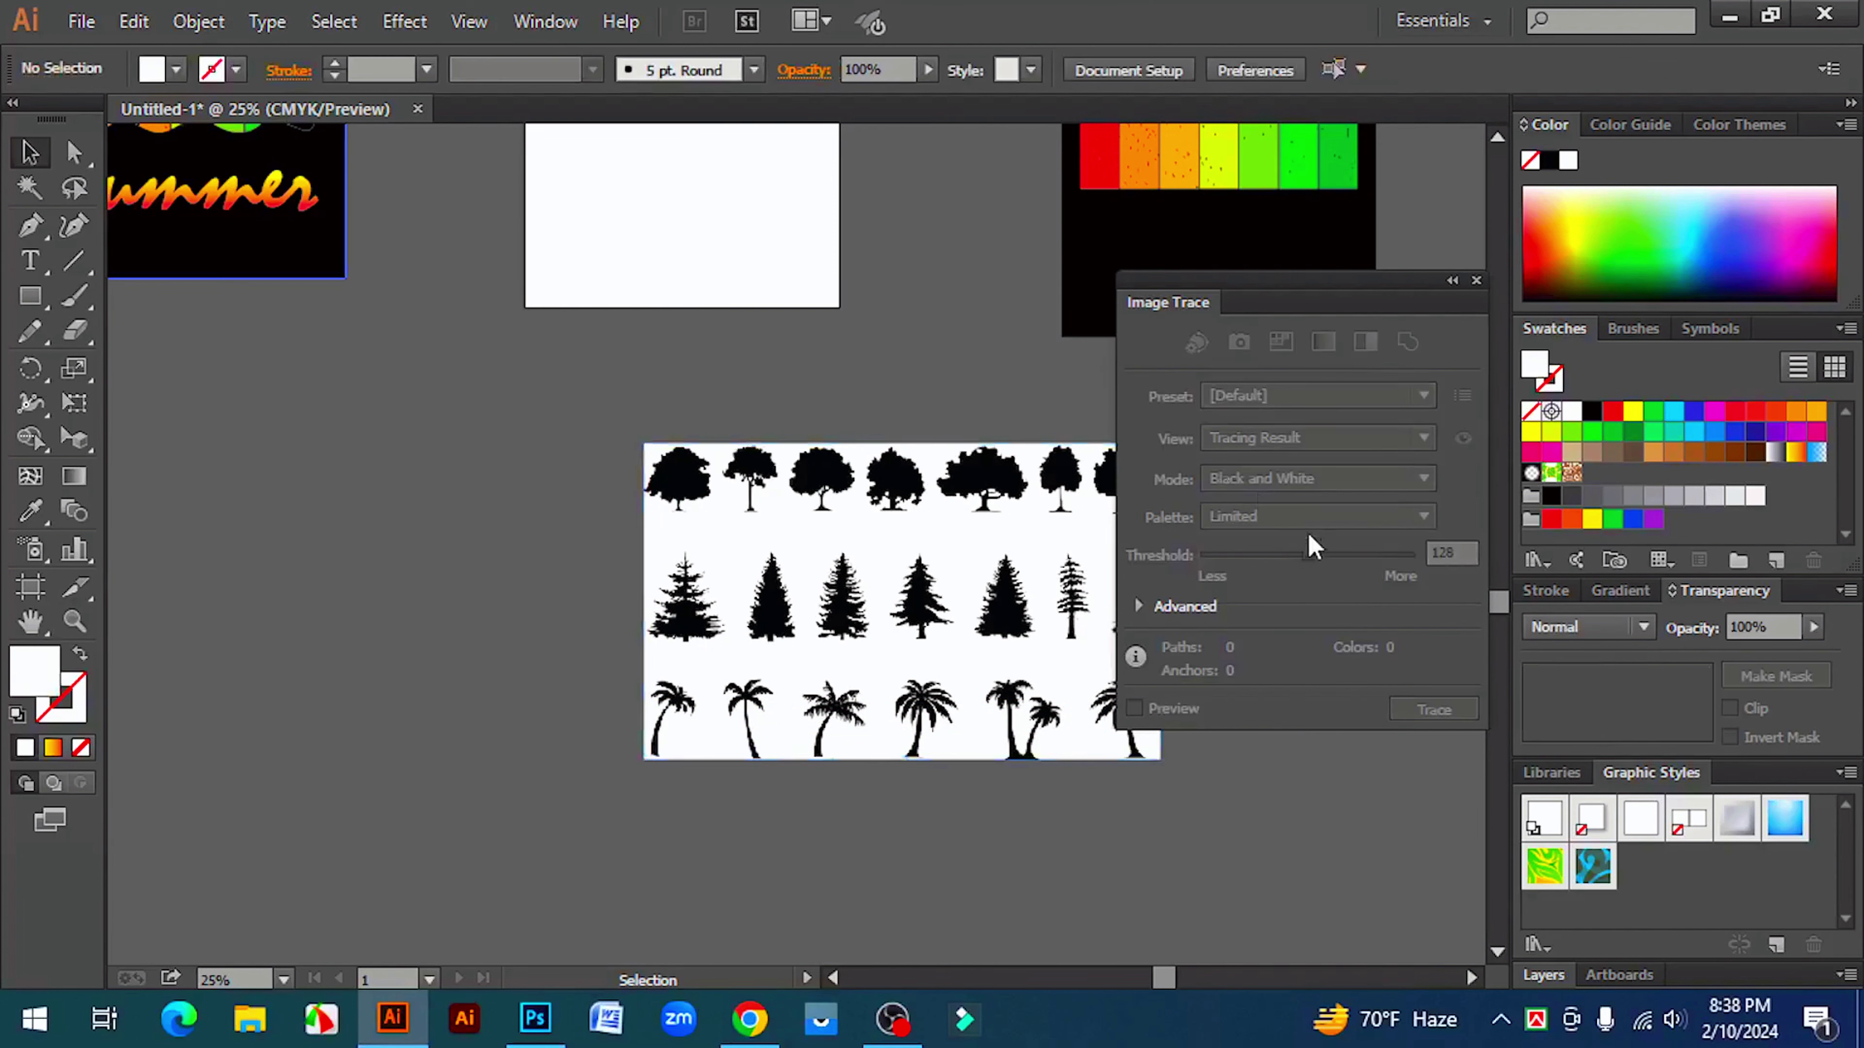
left_click(894, 530)
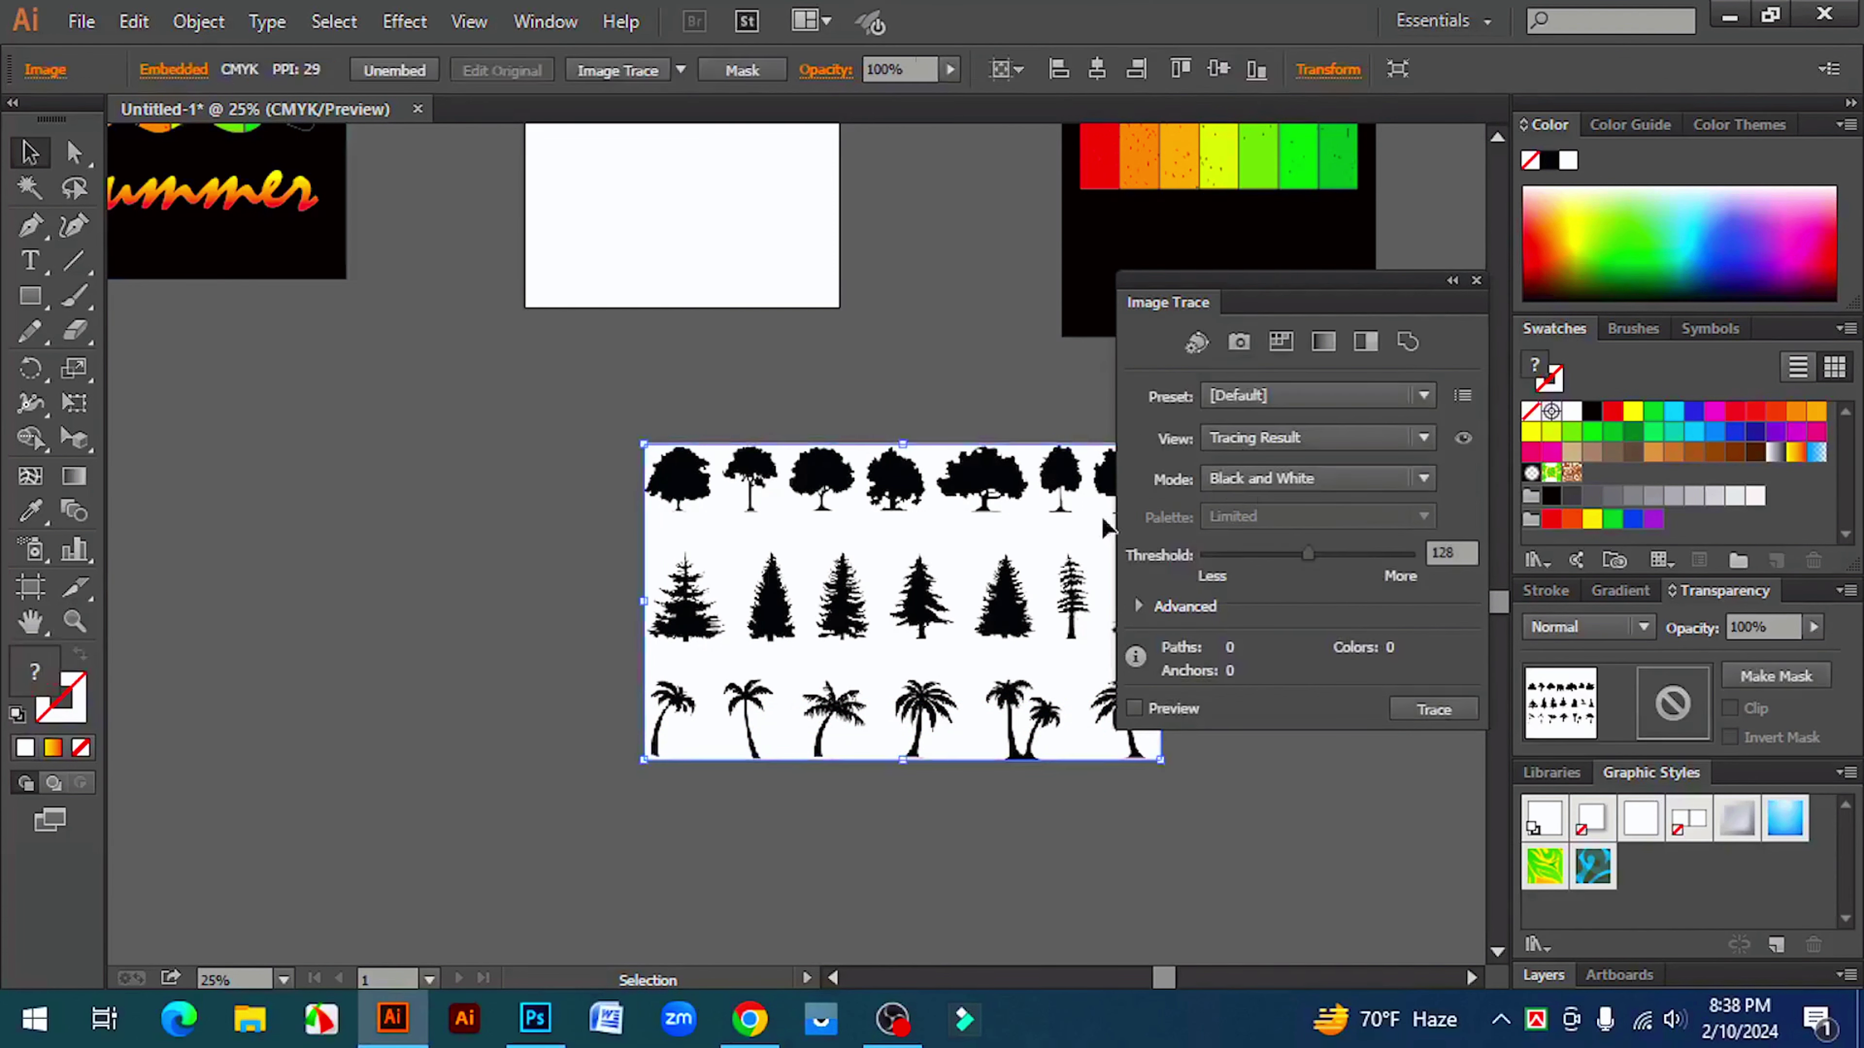
left_click(1357, 402)
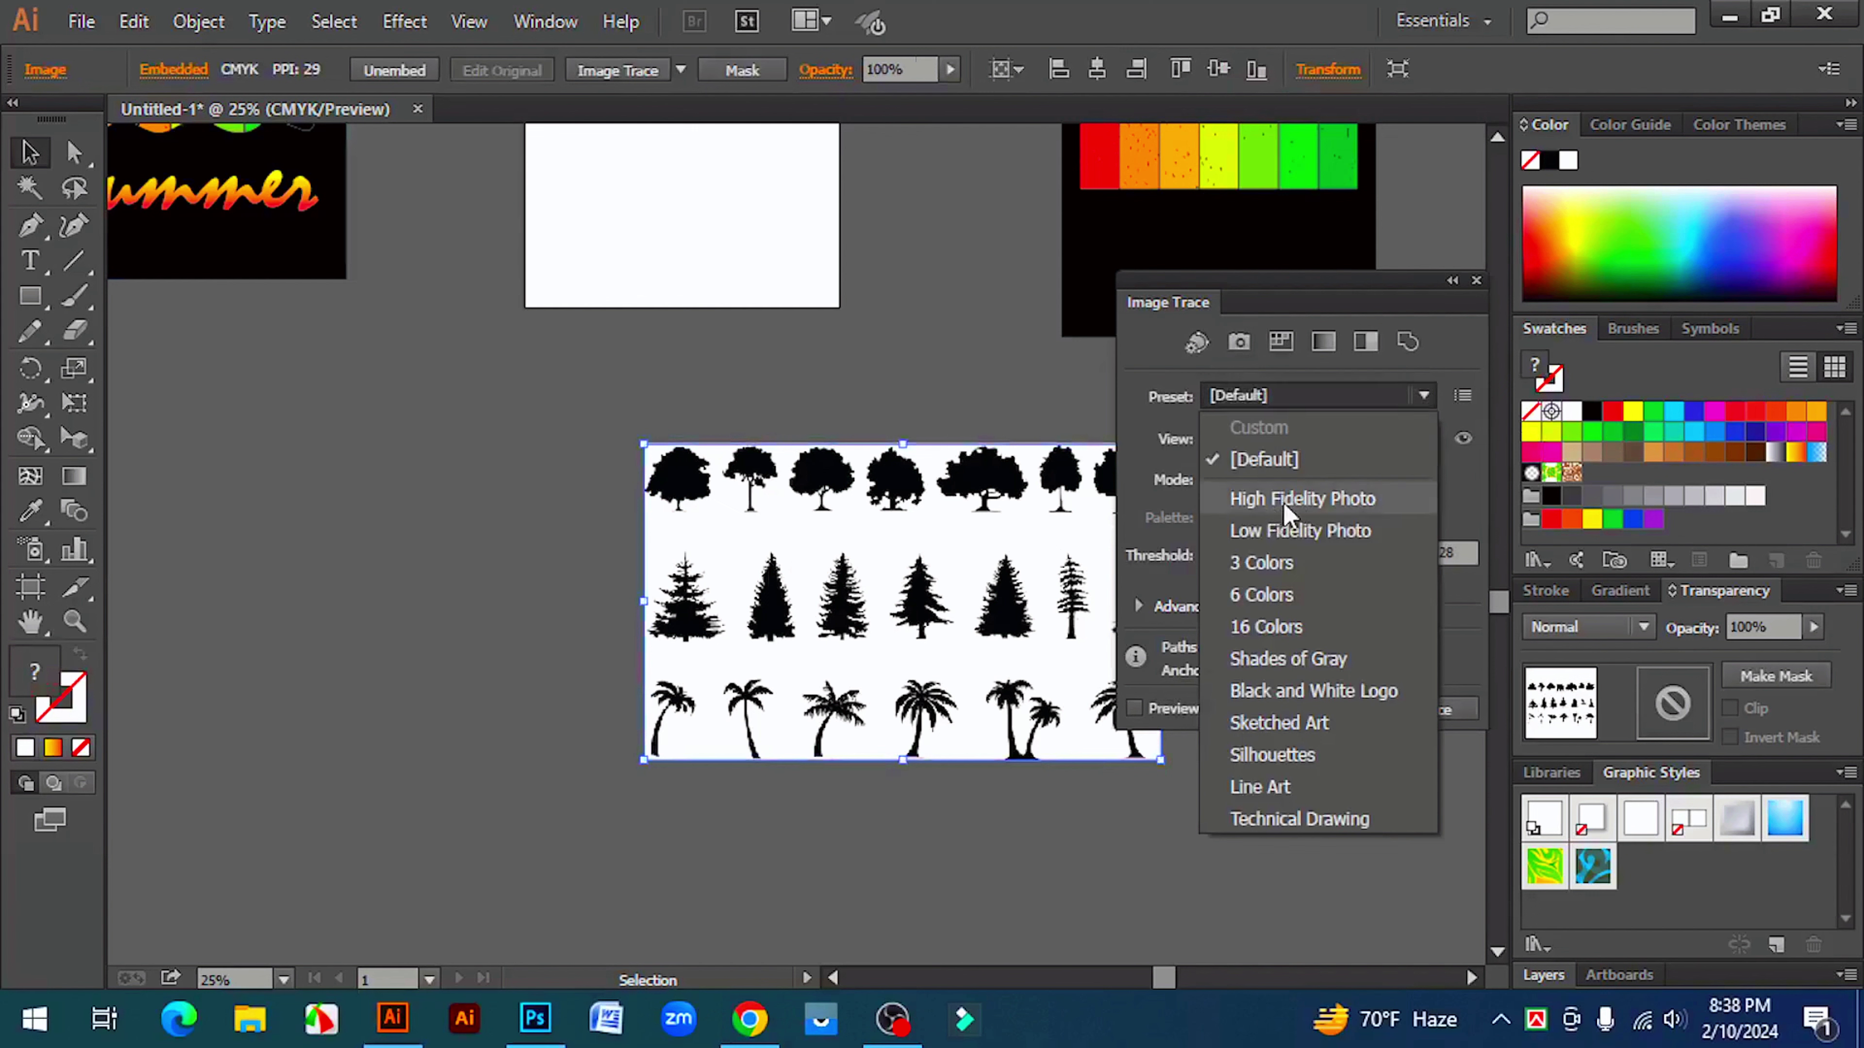
left_click(1340, 502)
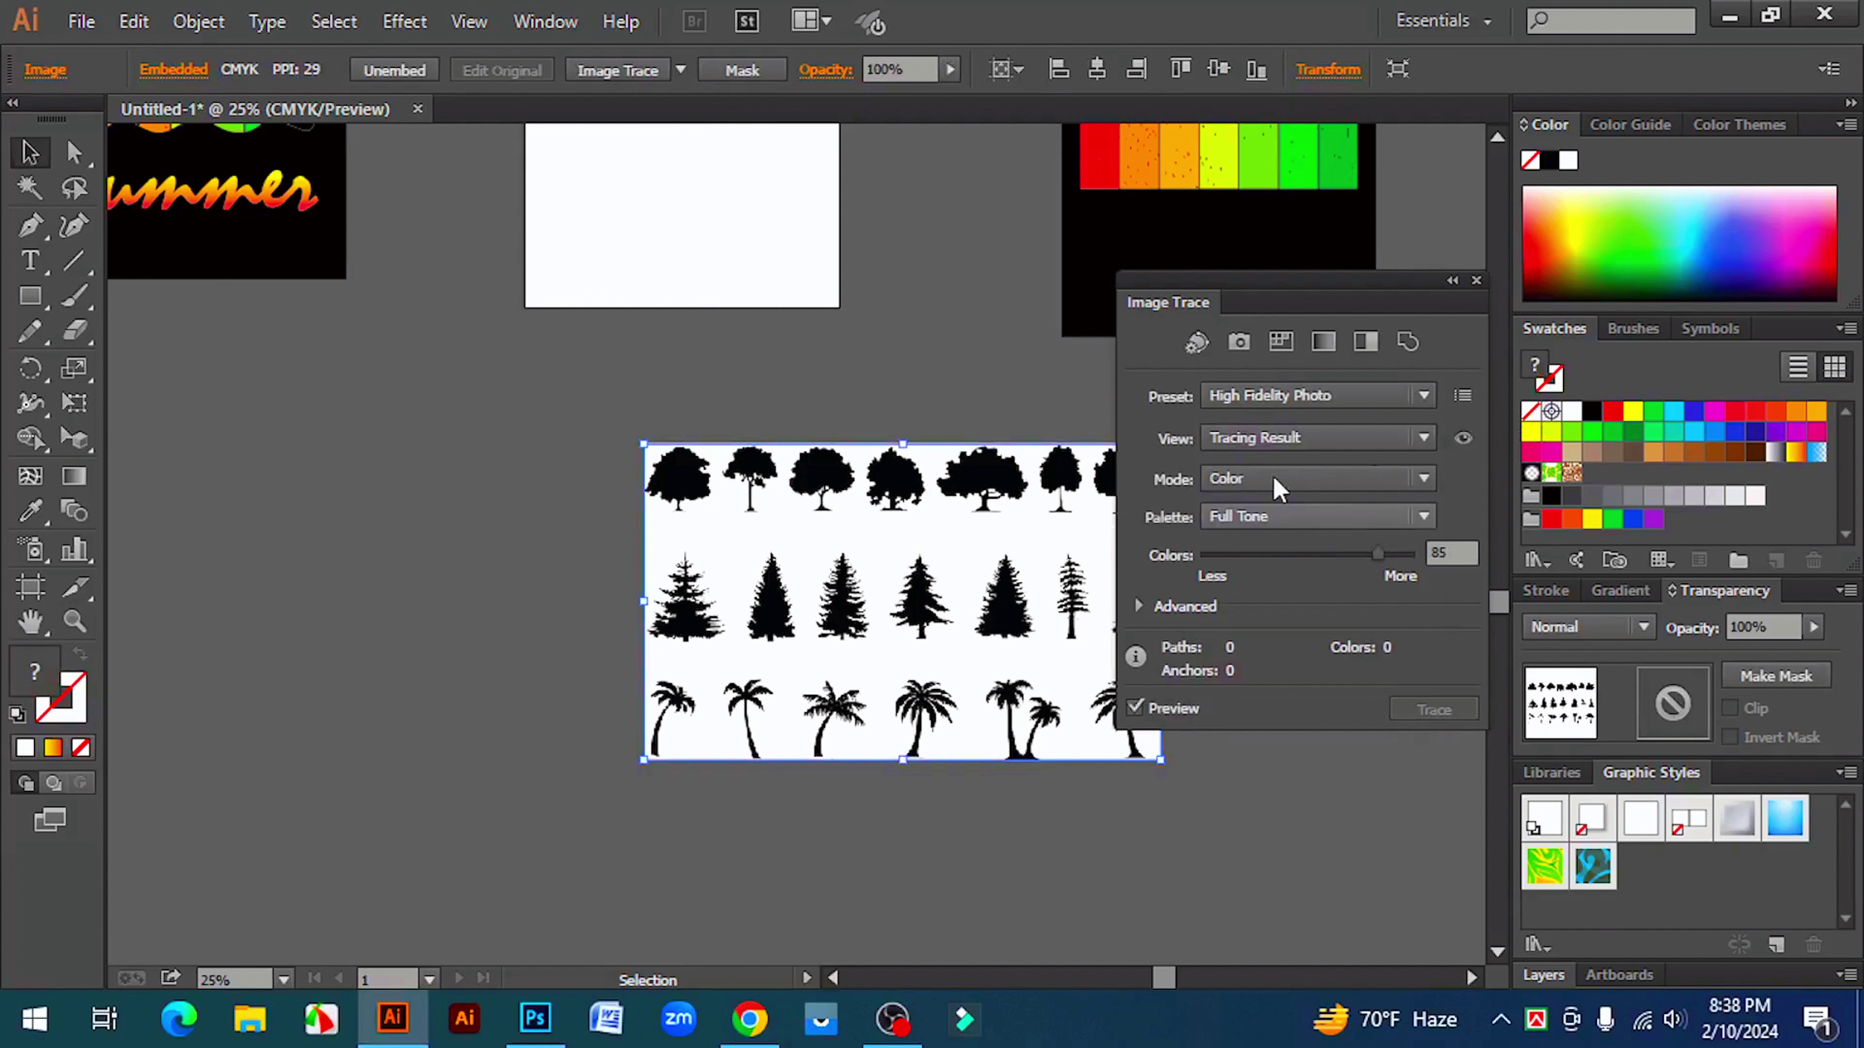
left_click(1249, 485)
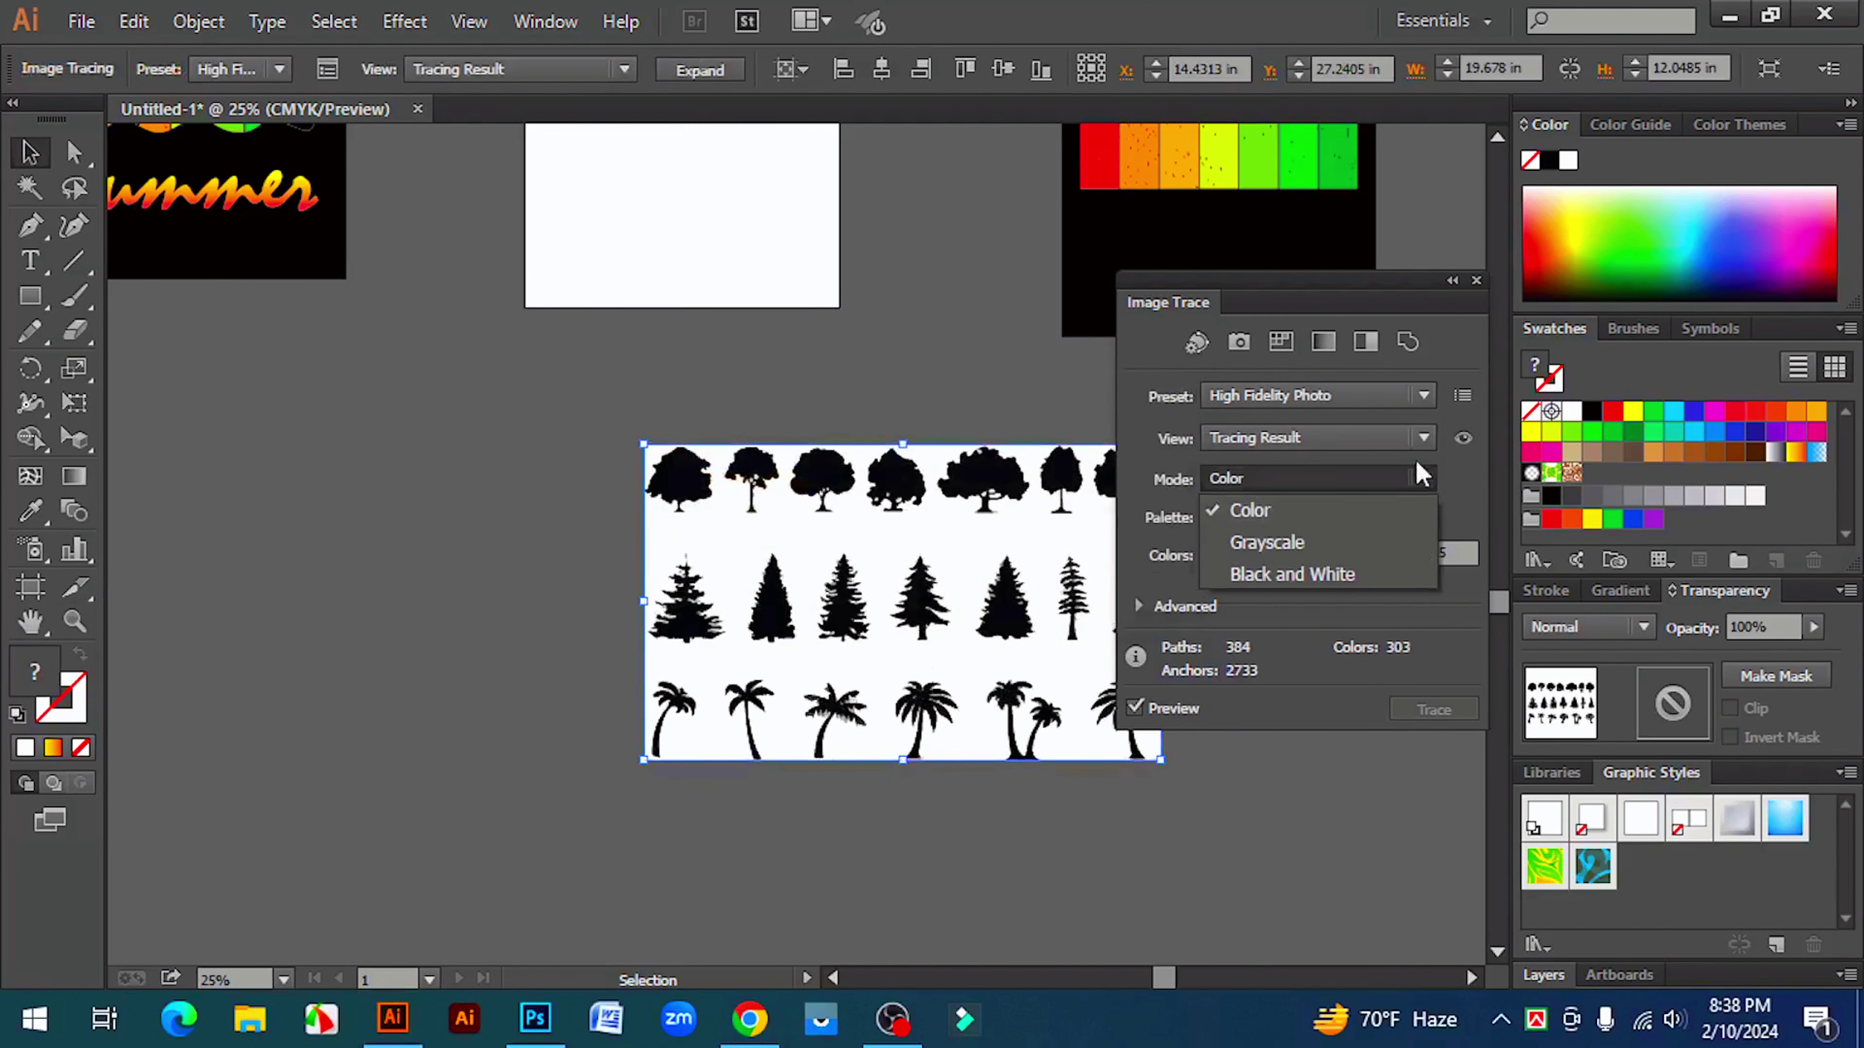
left_click(1366, 763)
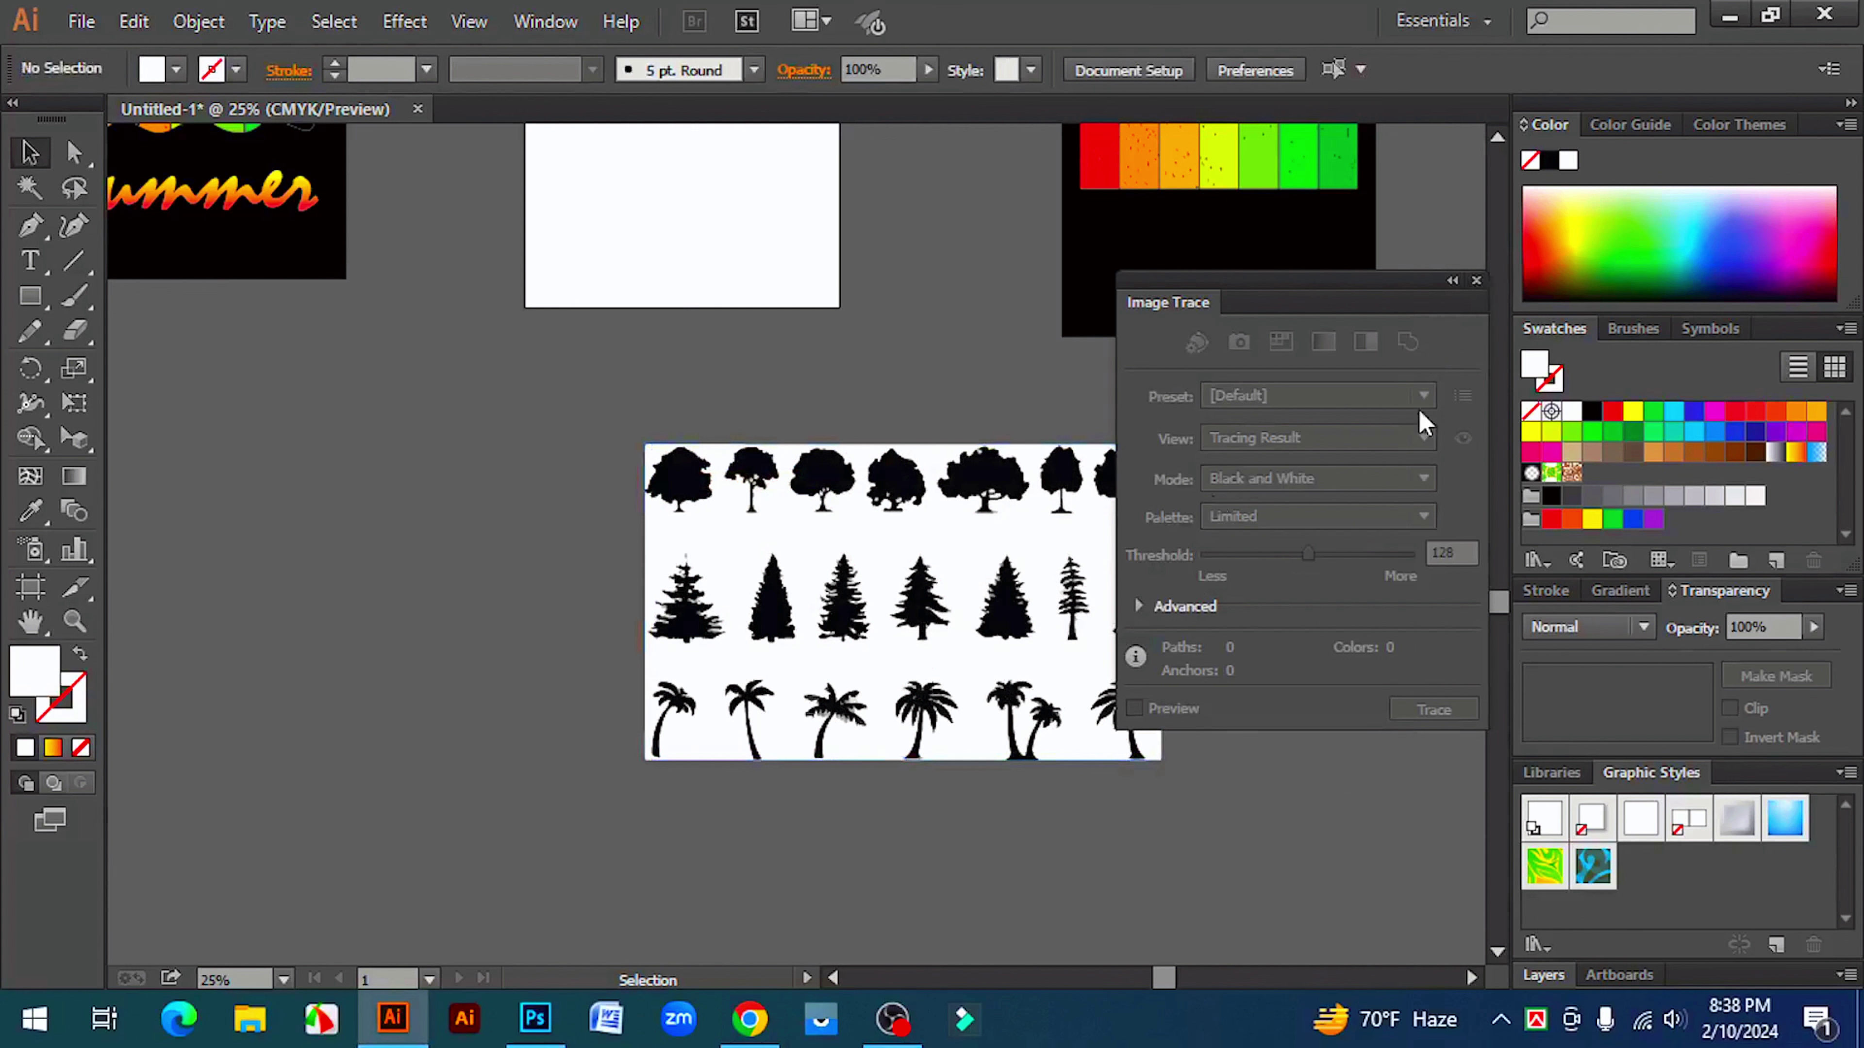
- Expand the traced tree image's object and fill into editable paths, and clear the selection
left_click(823, 526)
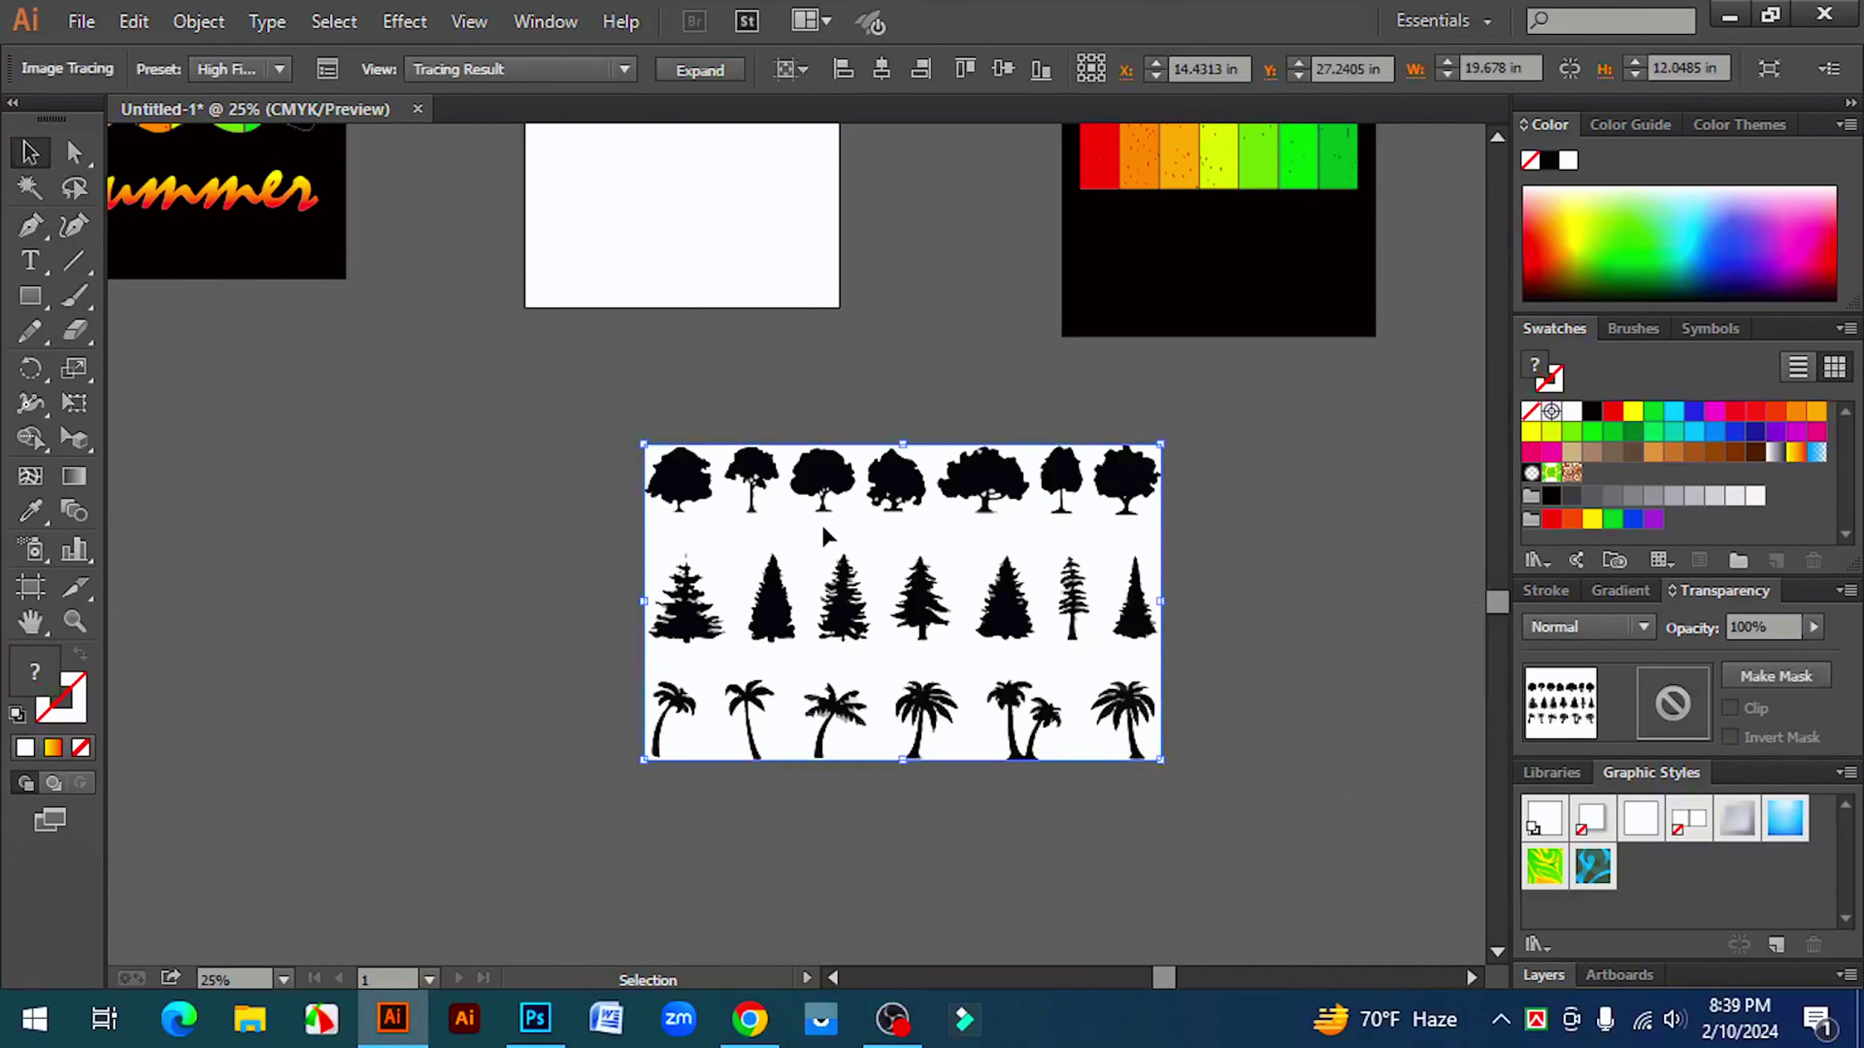
left_click(198, 22)
left_click(308, 298)
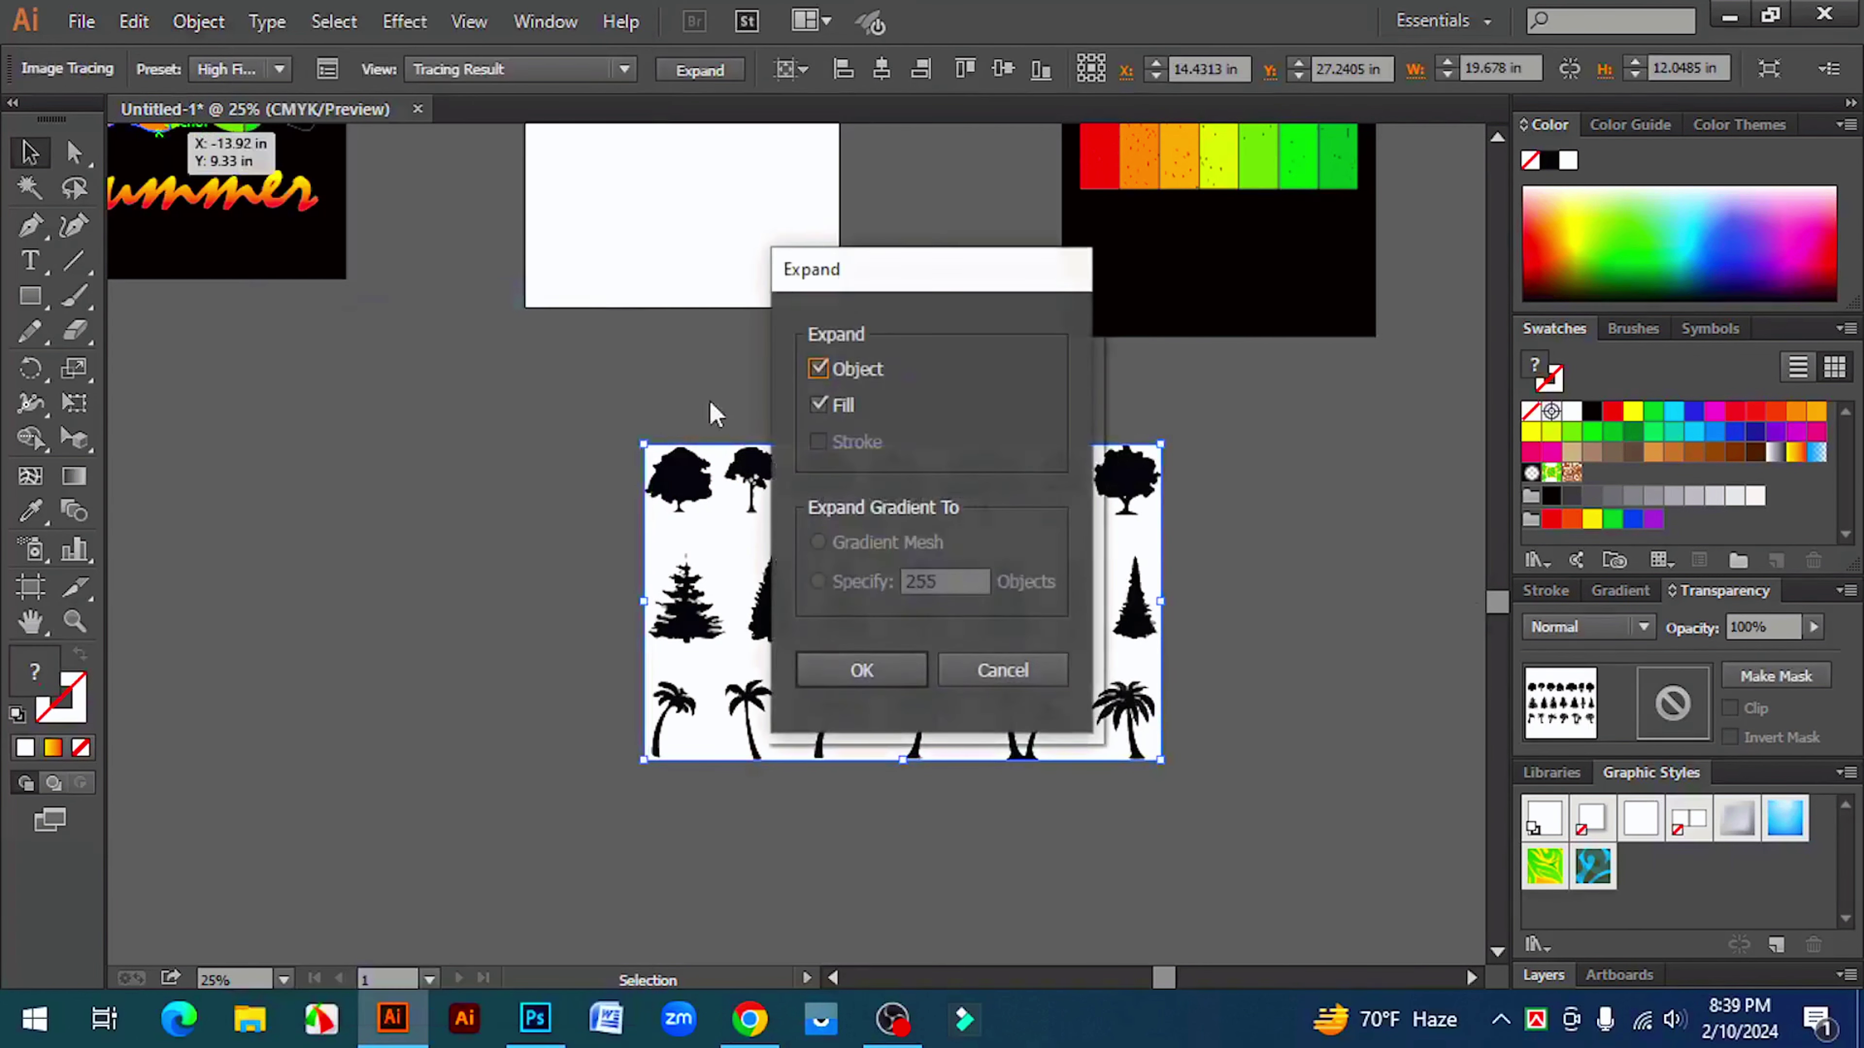
left_click(892, 672)
left_click(998, 785)
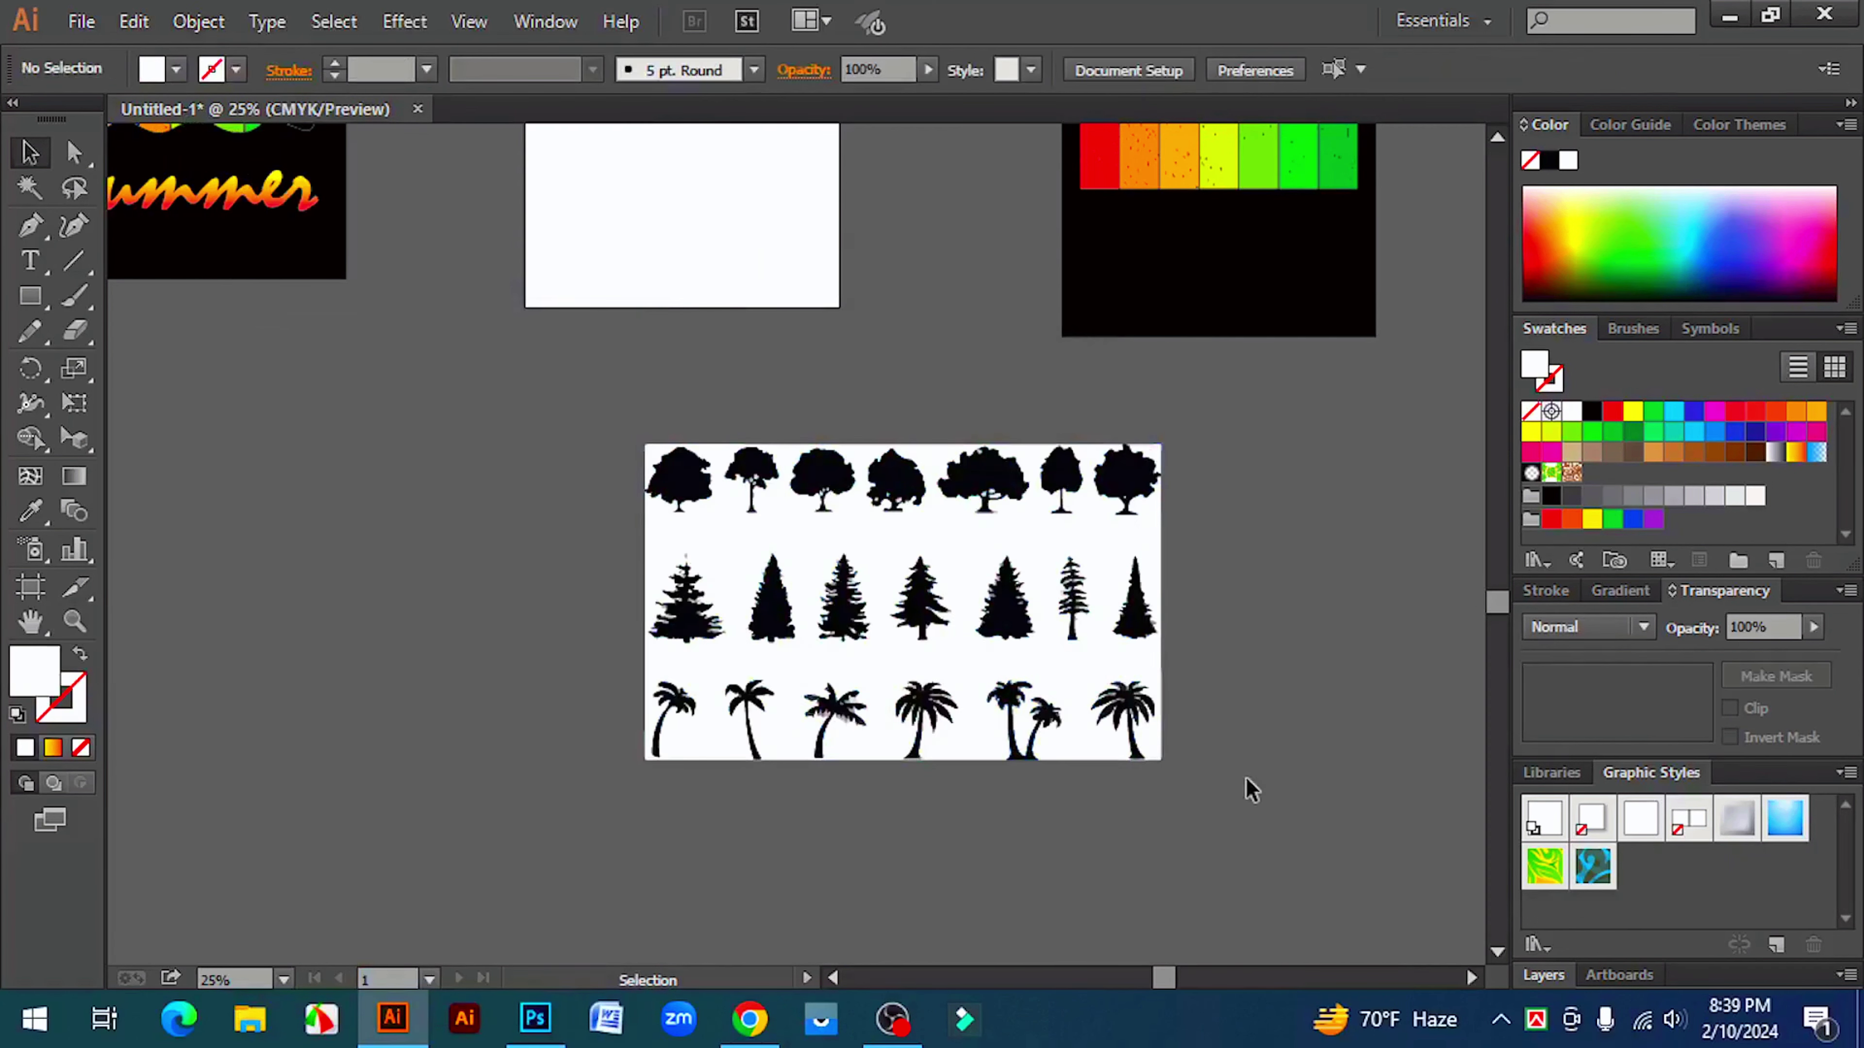
- Ungroup the expanded tree tracing completely so that its paths can be selected individually
key("ctrl+plus")
left_click(895, 353)
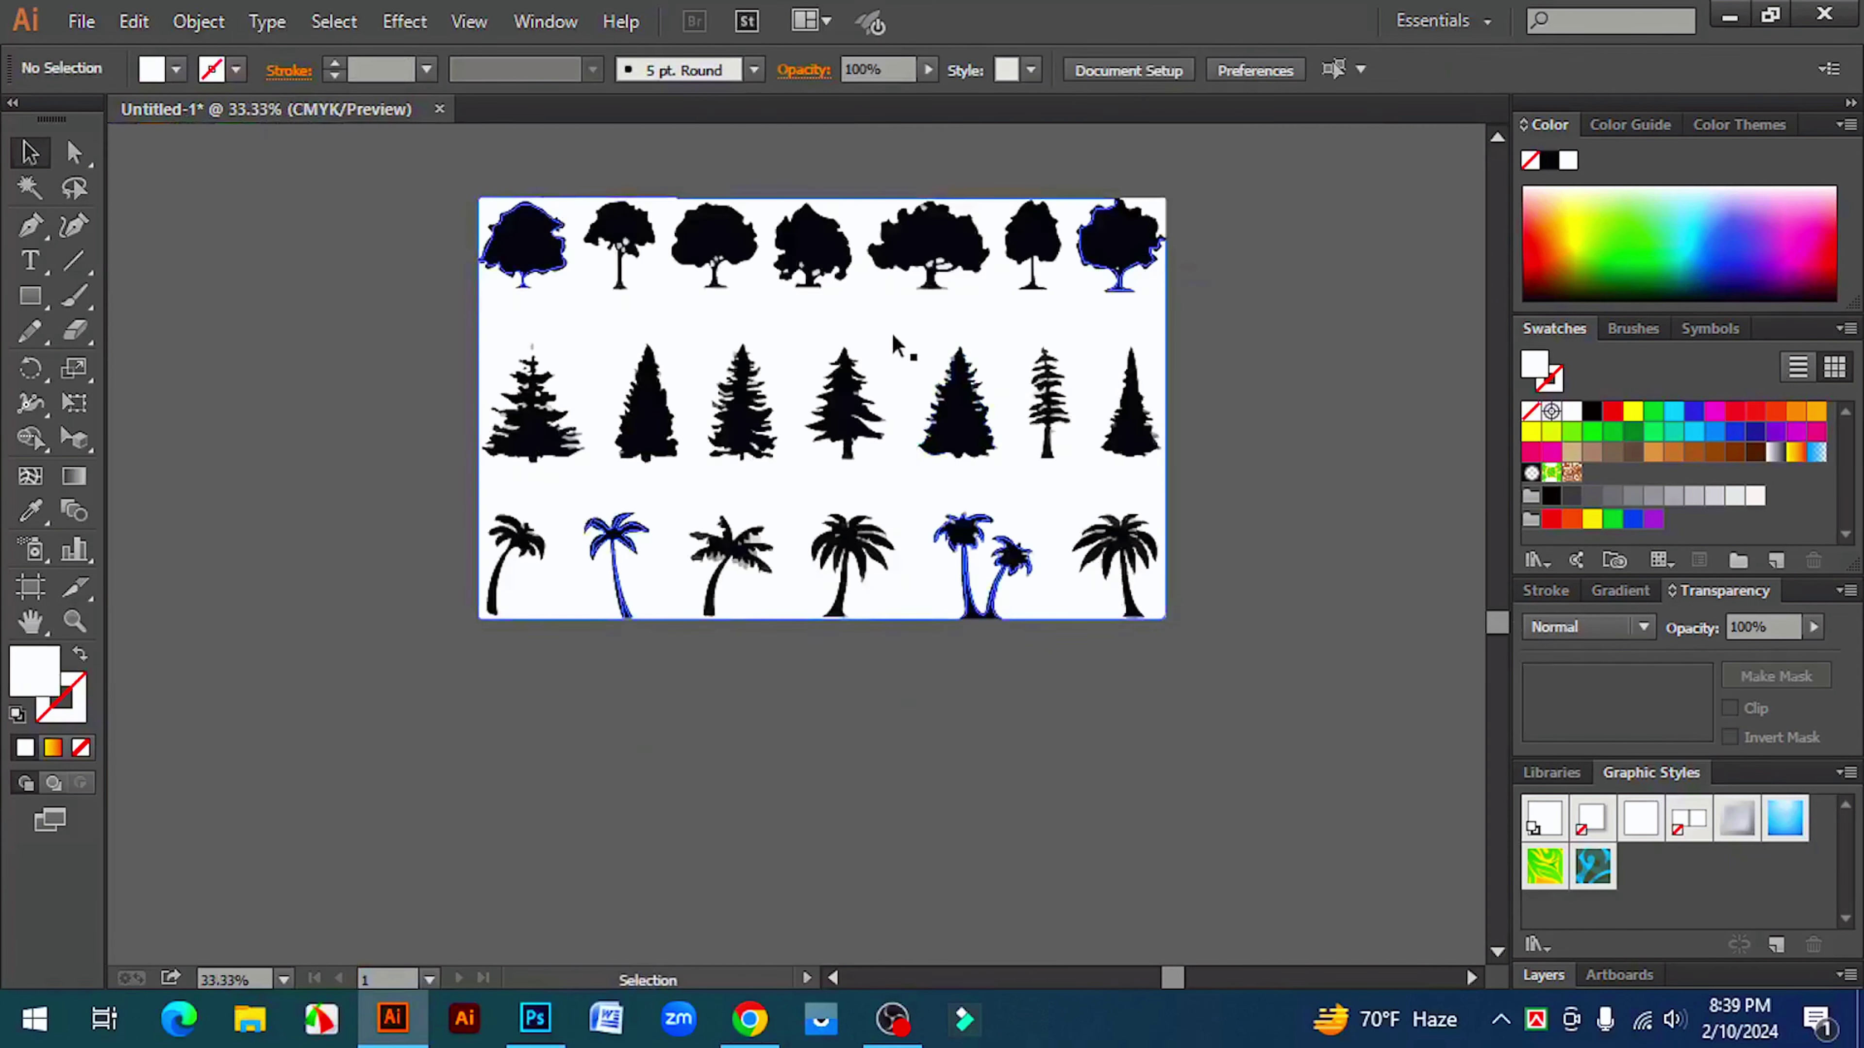
right_click(895, 338)
left_click(978, 501)
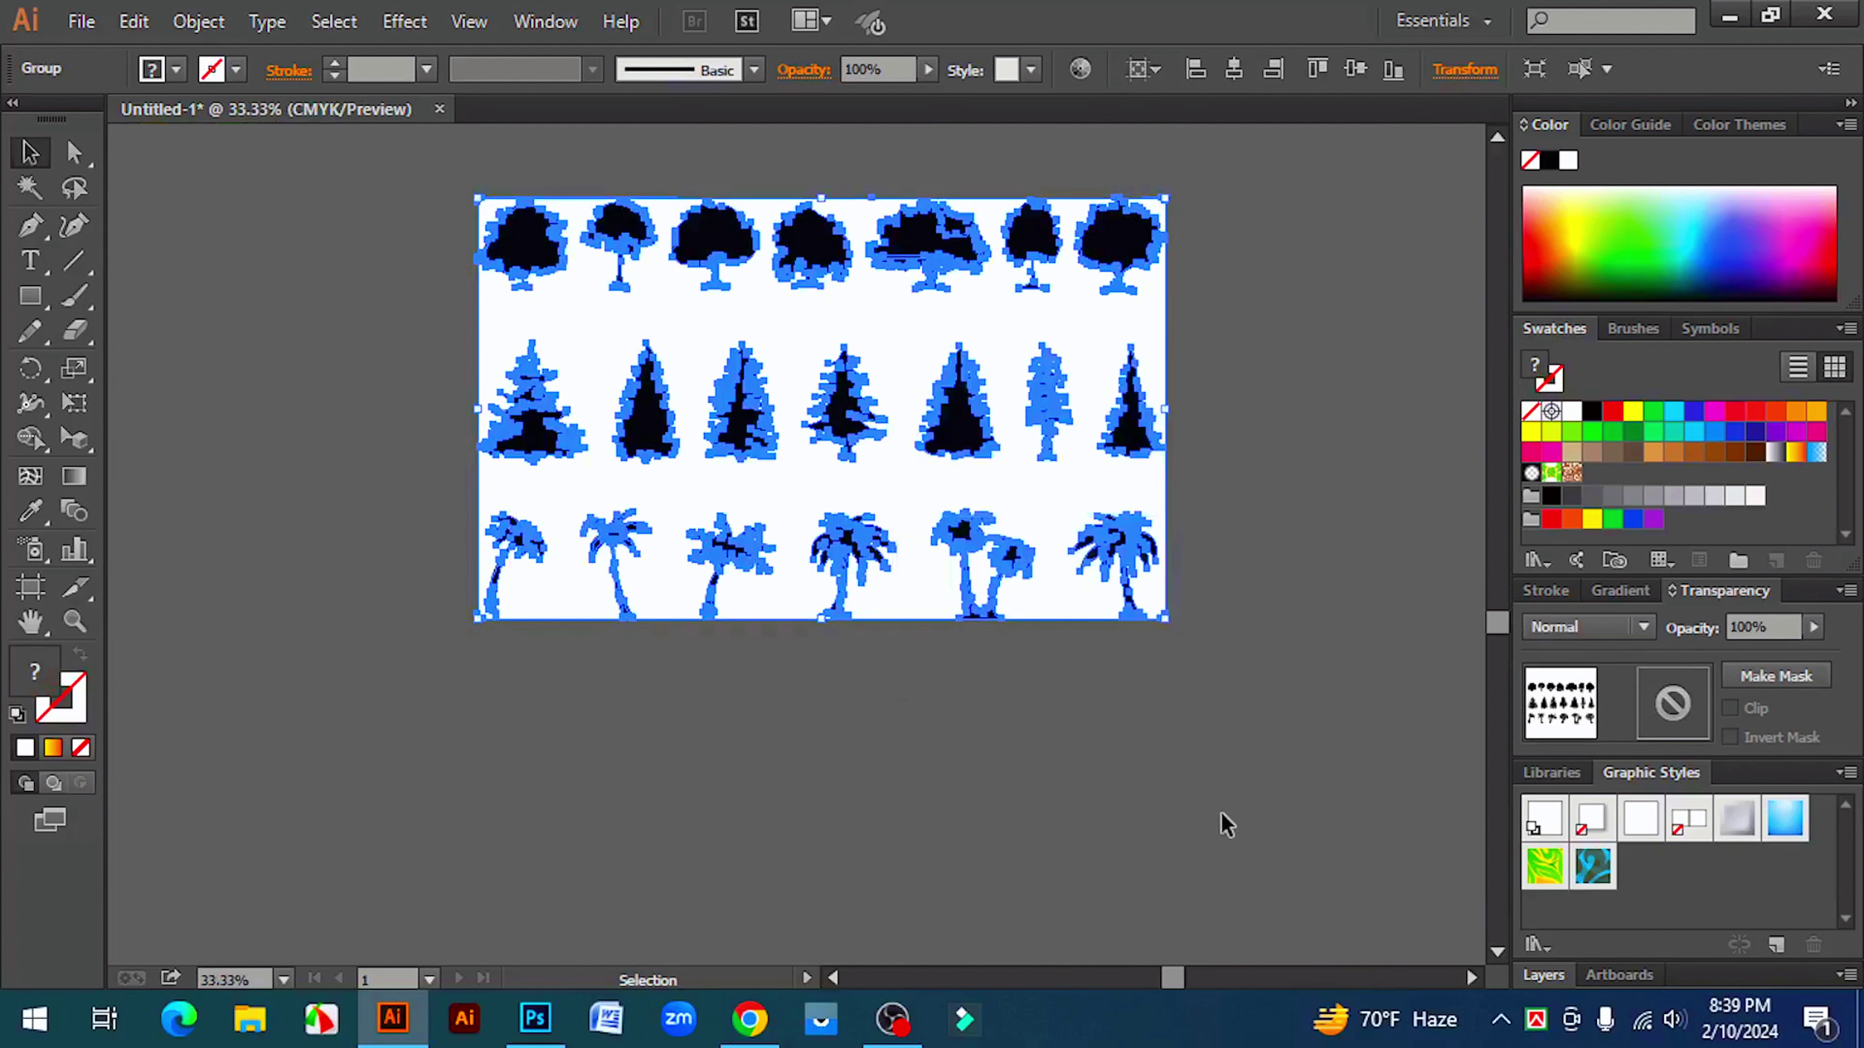
left_click(1223, 820)
left_click(1068, 341)
right_click(1067, 341)
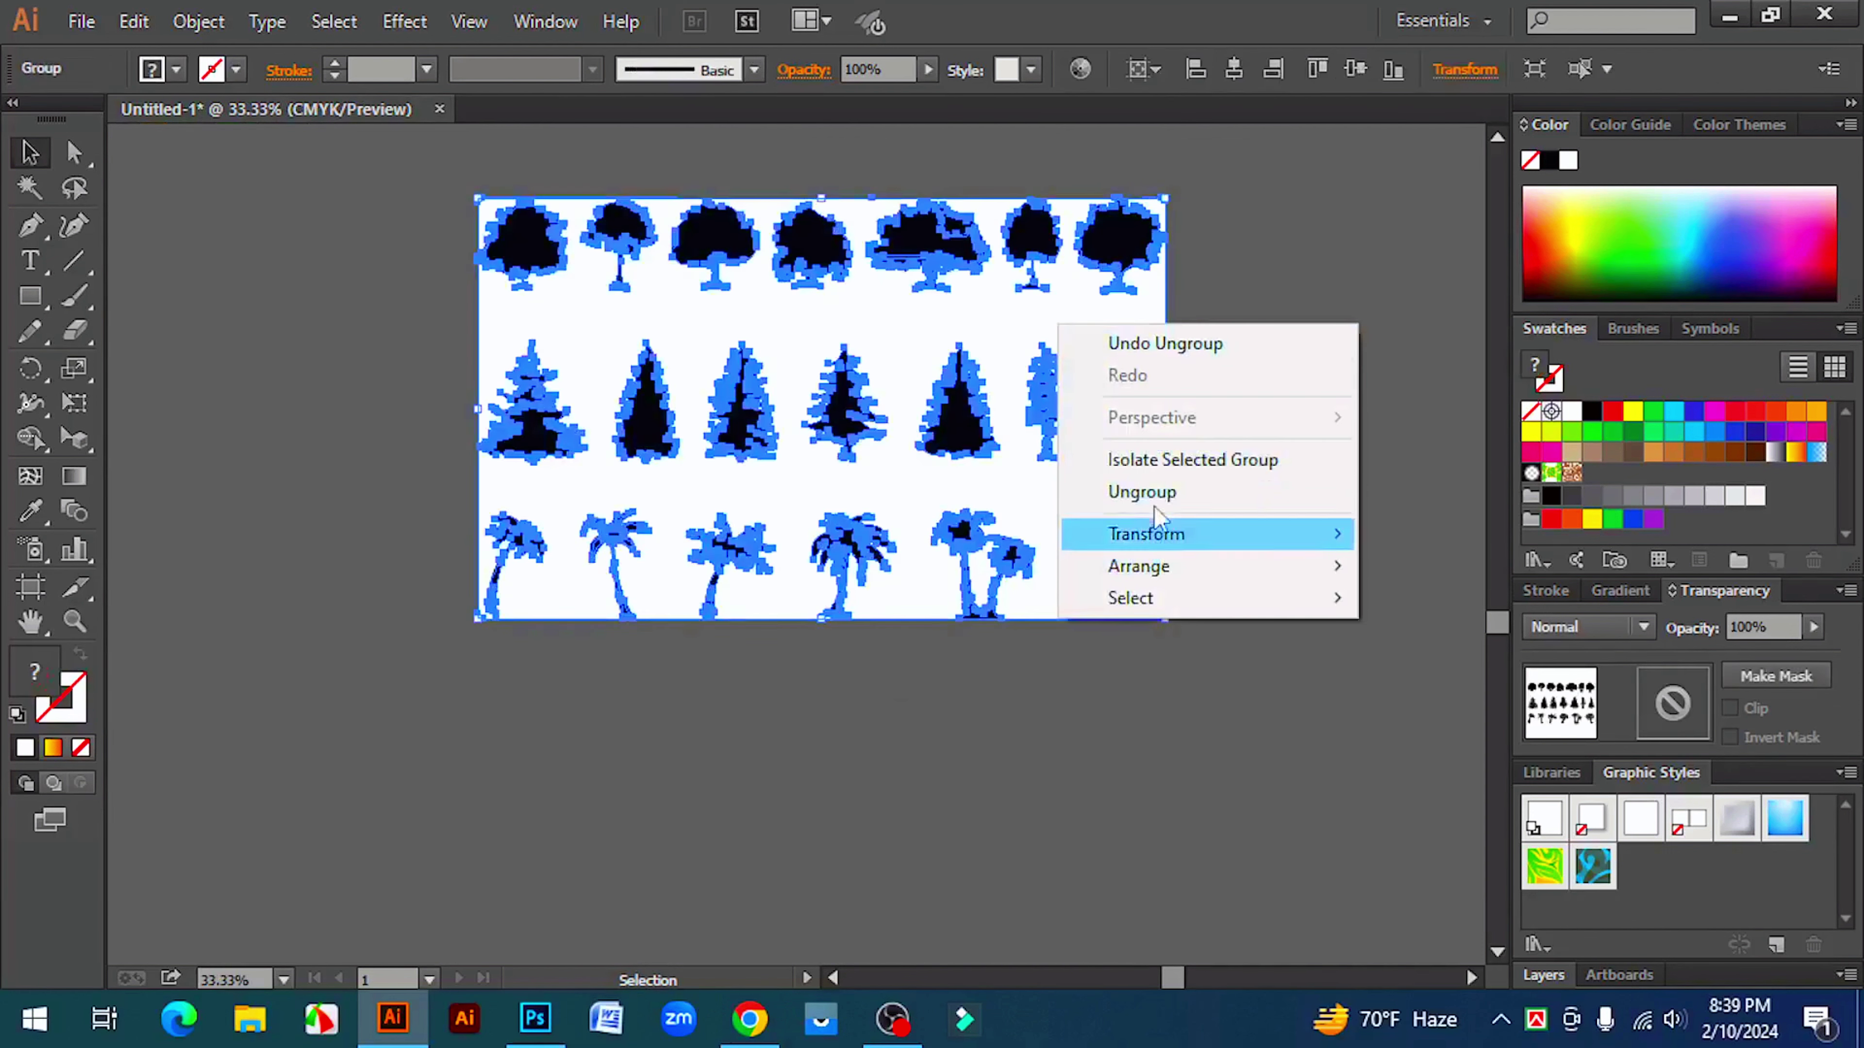
left_click(1187, 503)
- Pull the white background shape away from the tree silhouettes and delete it
left_click(1106, 371)
left_click_drag(1099, 331, 1202, 748)
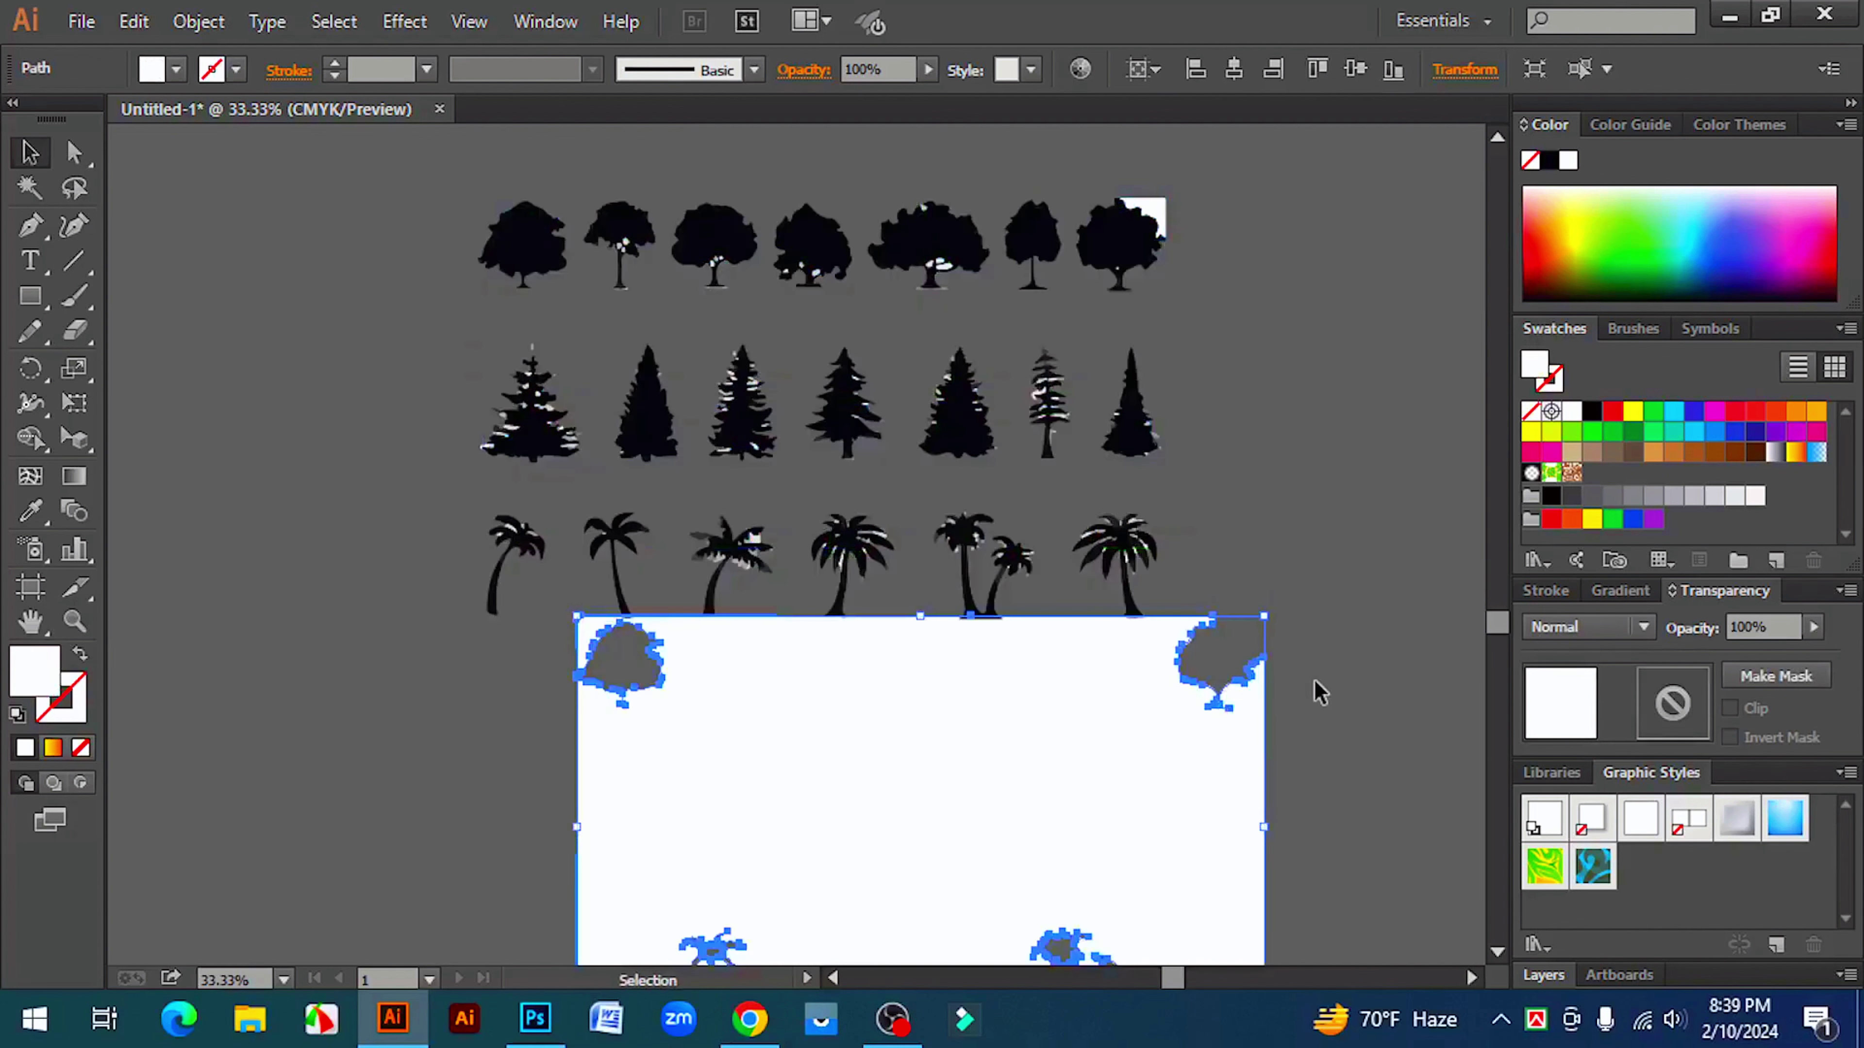
key("Delete")
- Select all the white remnants among the tree branches with the Magic Wand and delete them
scroll(880, 484, "up", 3)
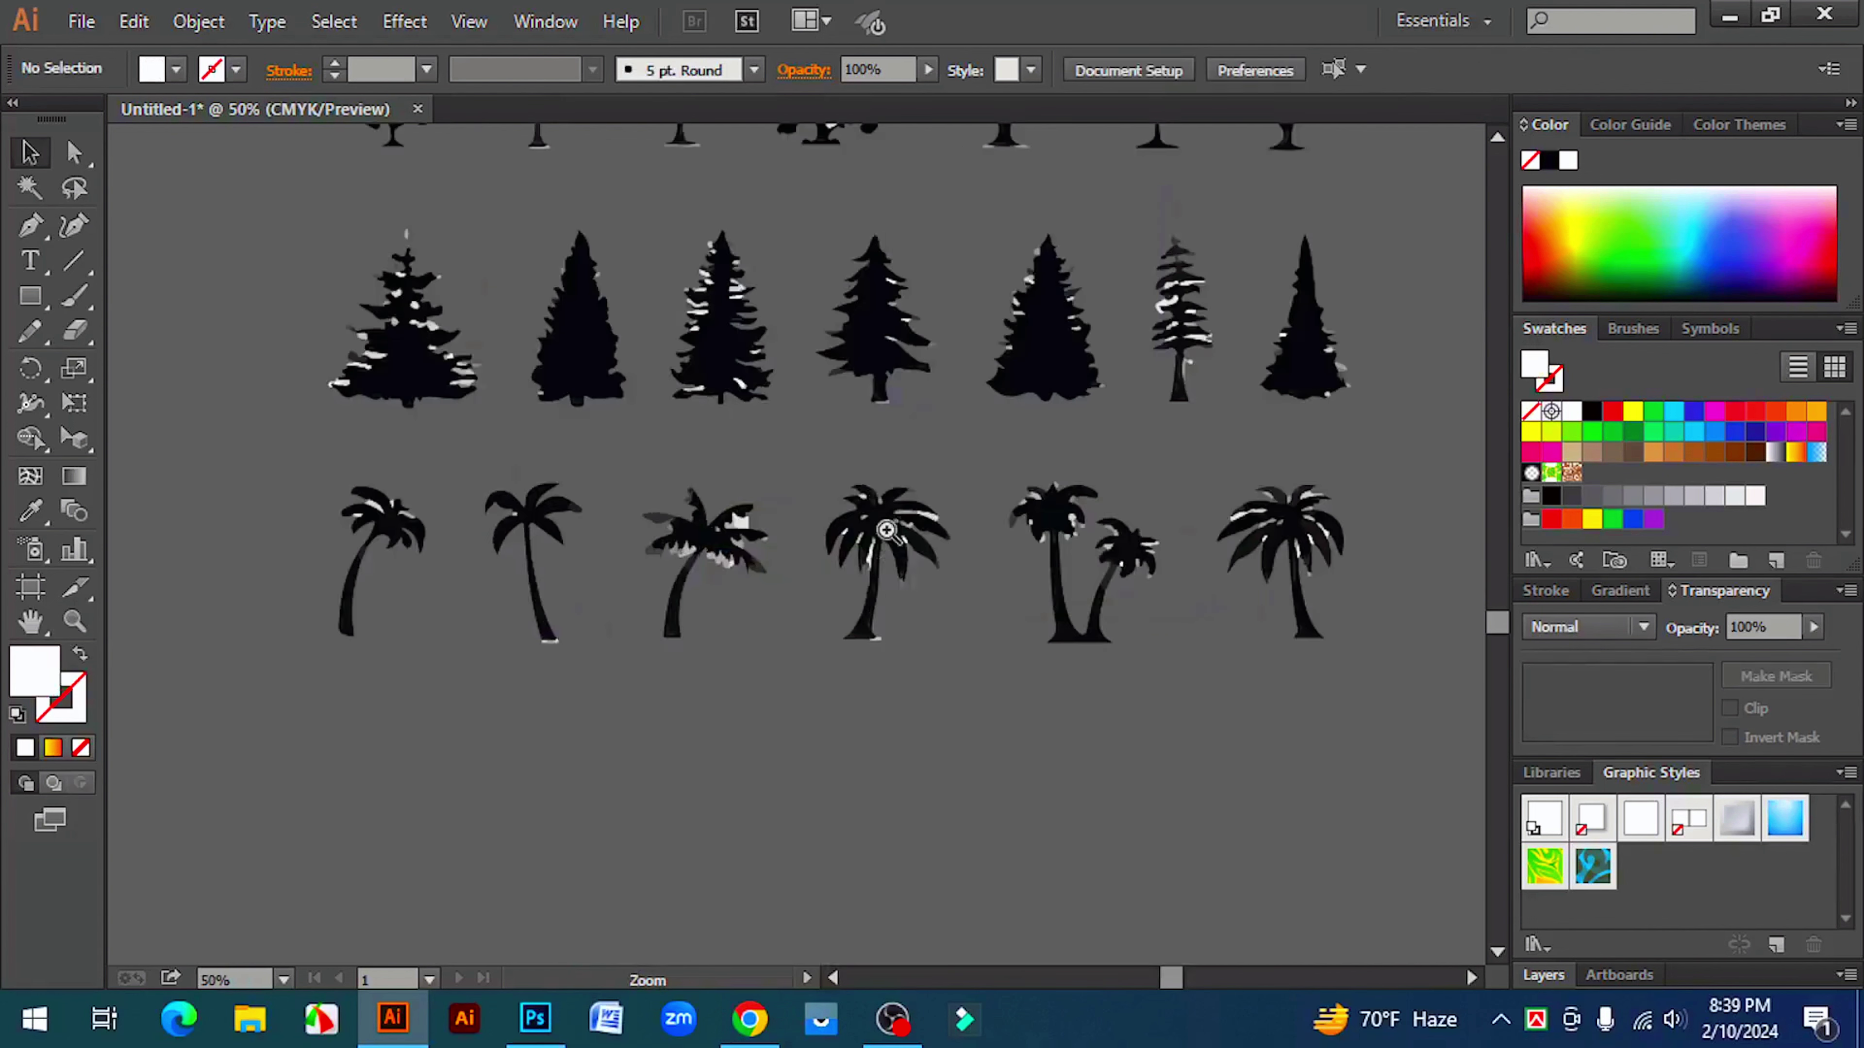
left_click(29, 188)
left_click(415, 660)
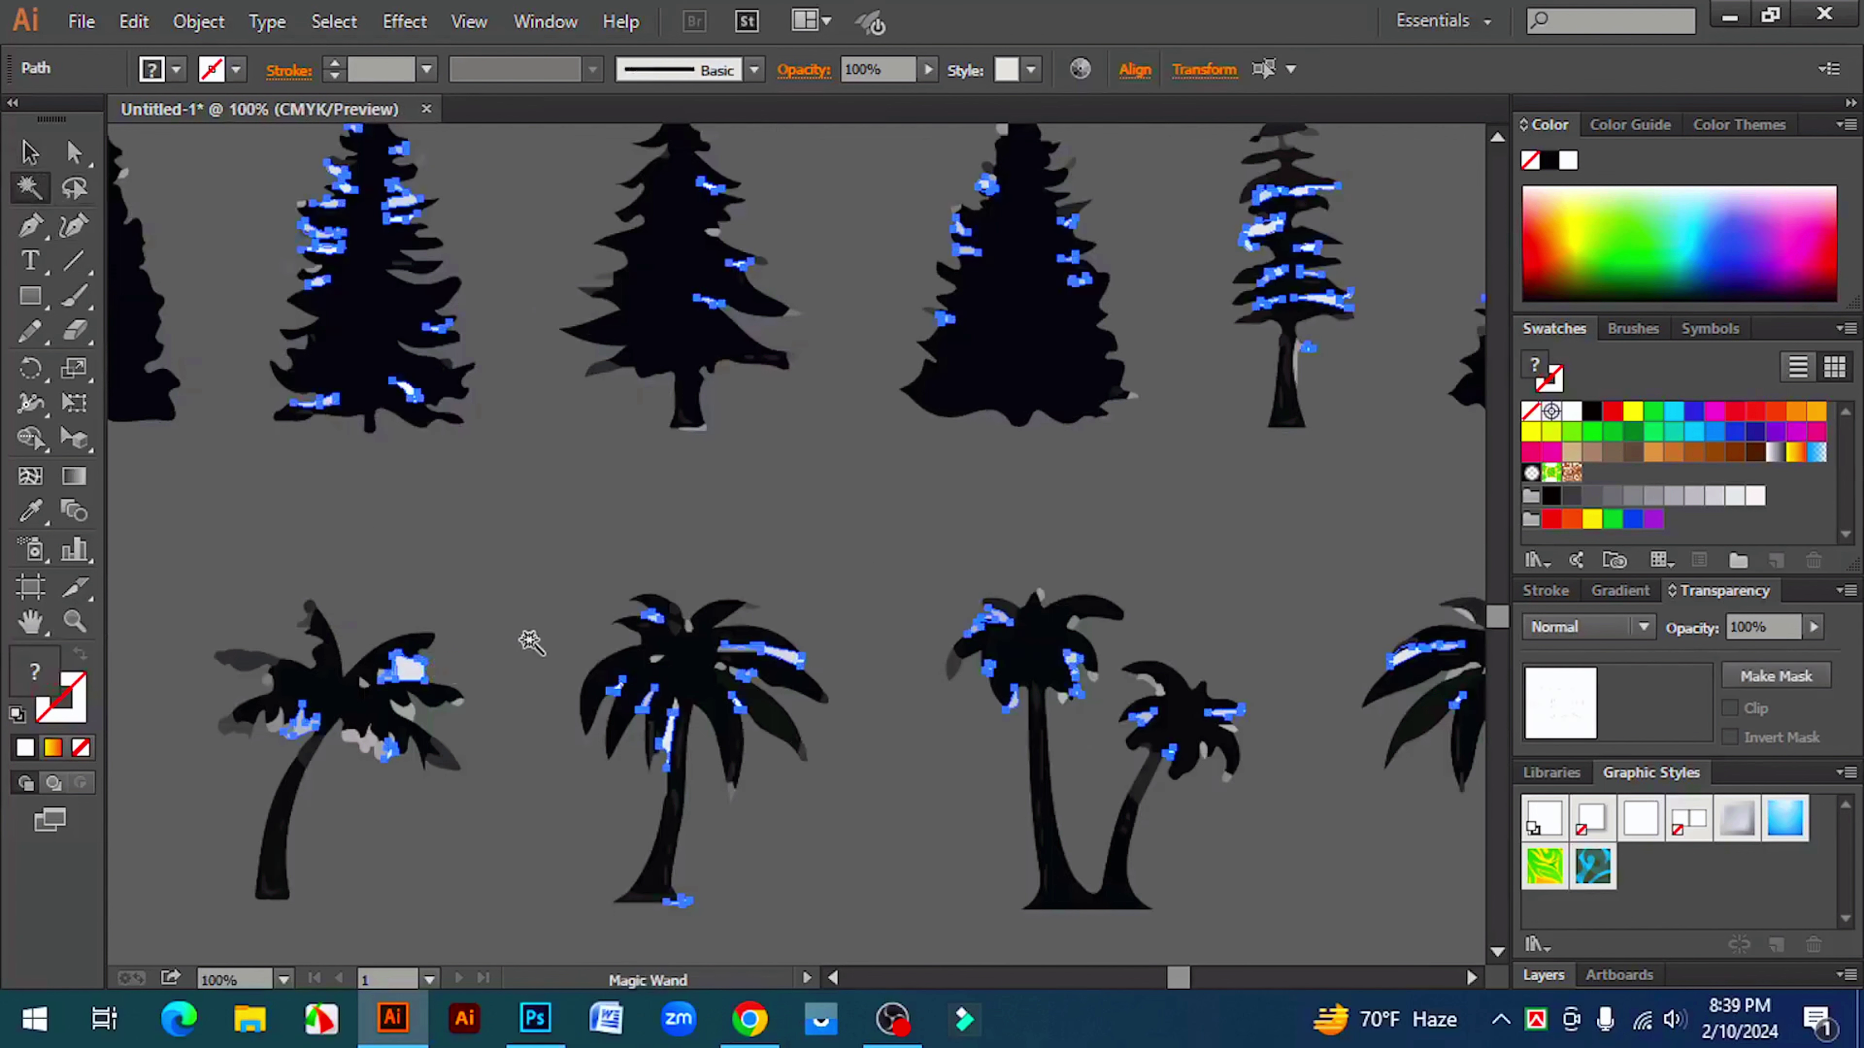
key("Delete")
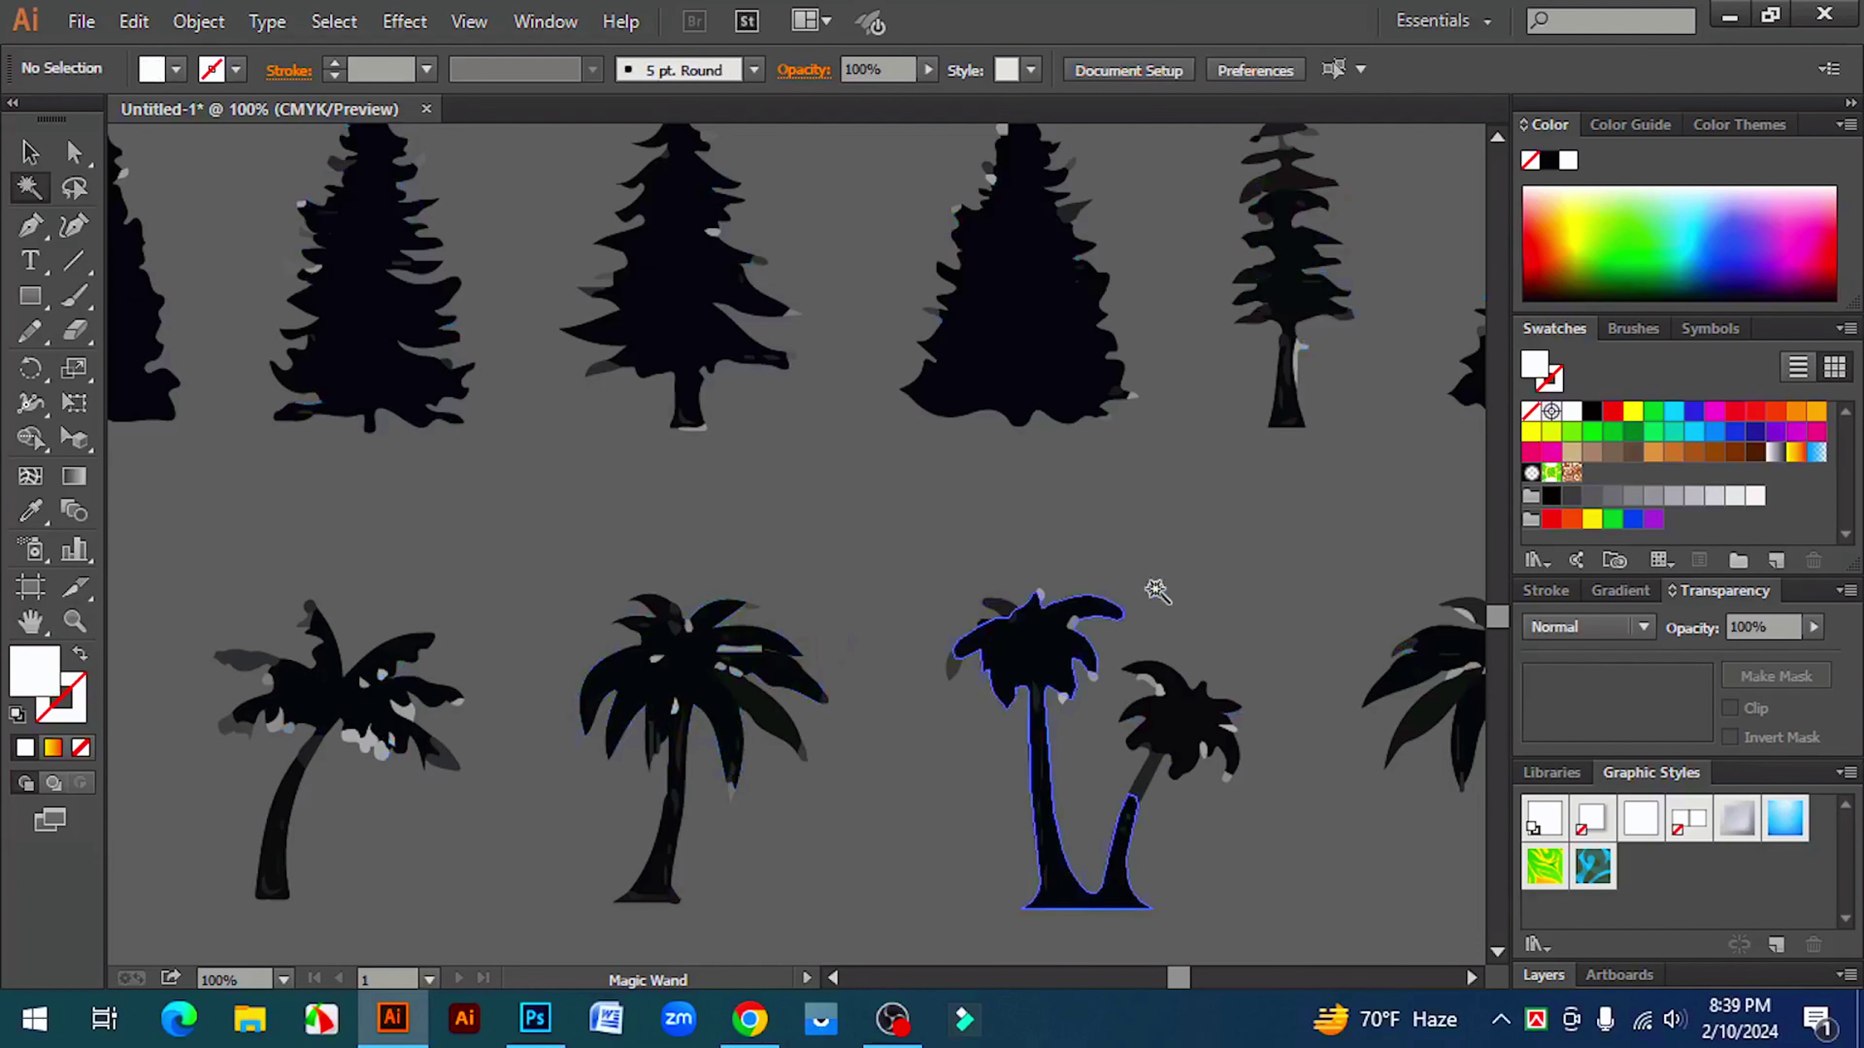
- Select the light grey remnants around the tree edges with the Magic Wand and delete them
left_click(1216, 508, "ctrl")
left_click(1169, 643, "ctrl")
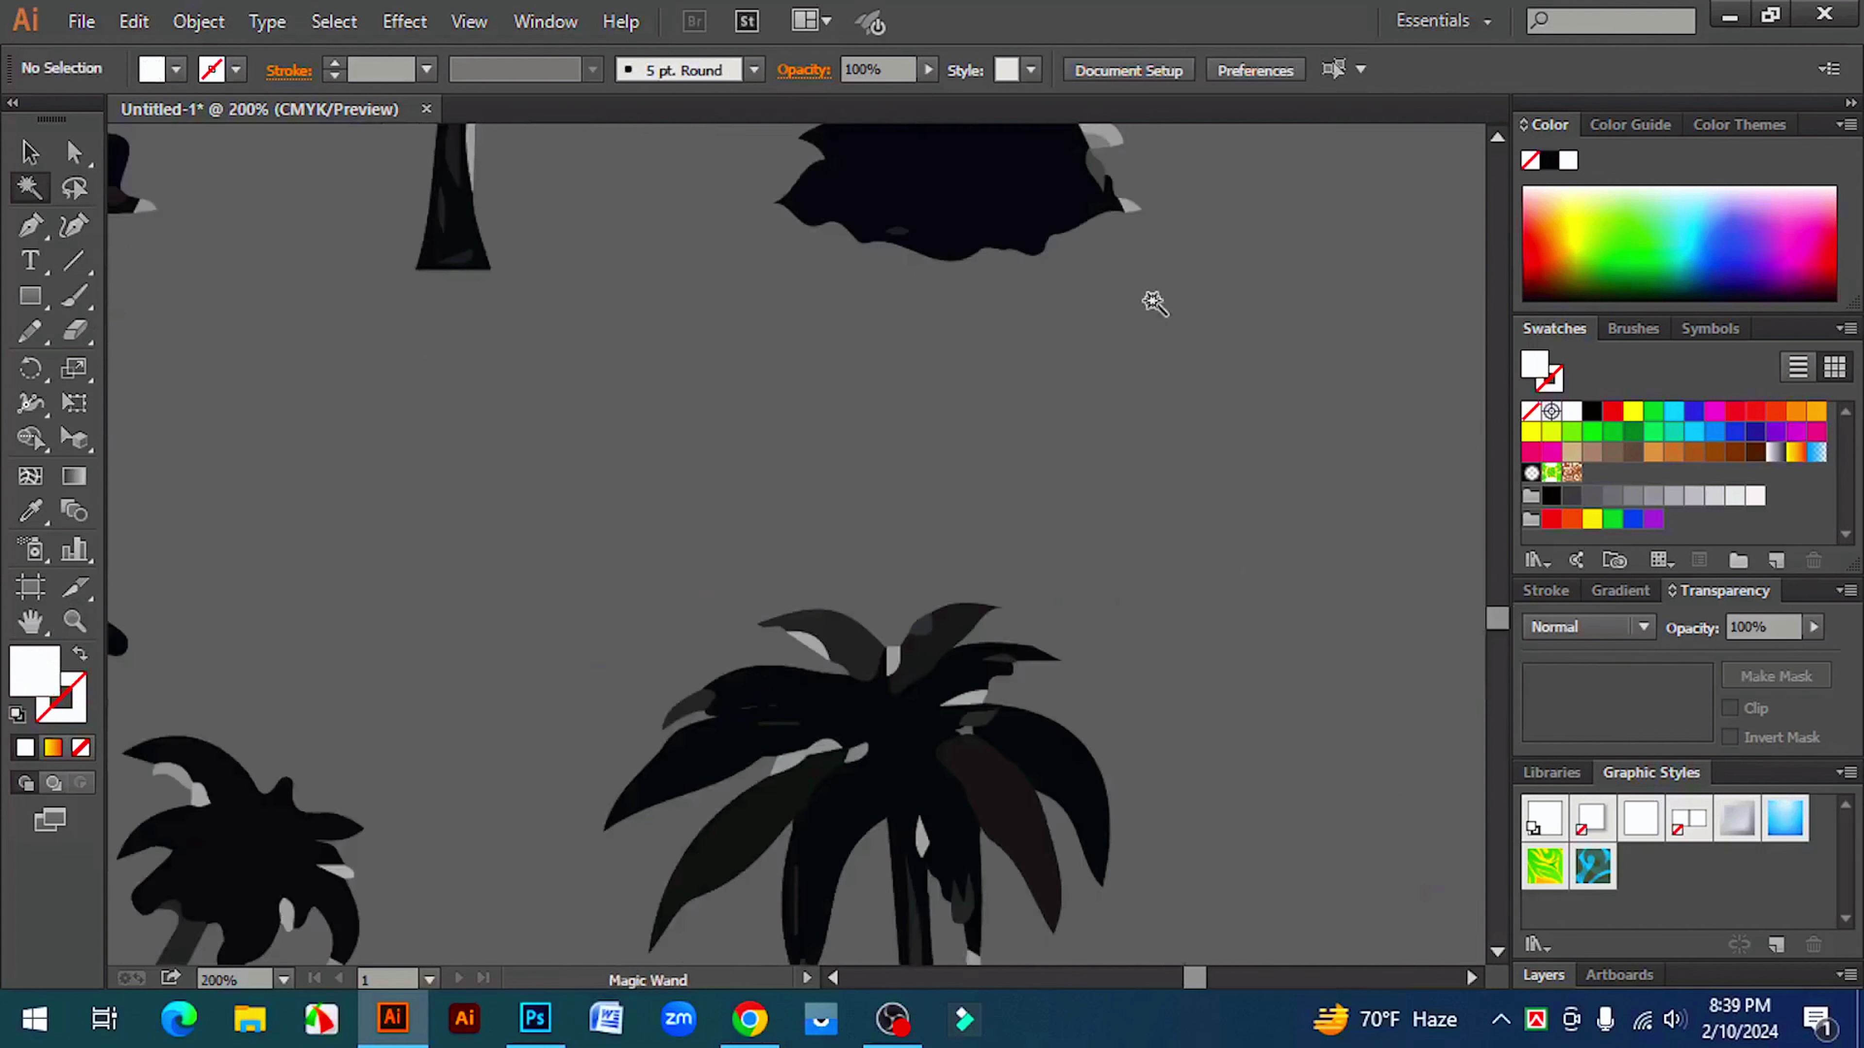
scroll(1222, 345, "up", 2)
scroll(1222, 351, "up", 1)
left_click(1110, 272)
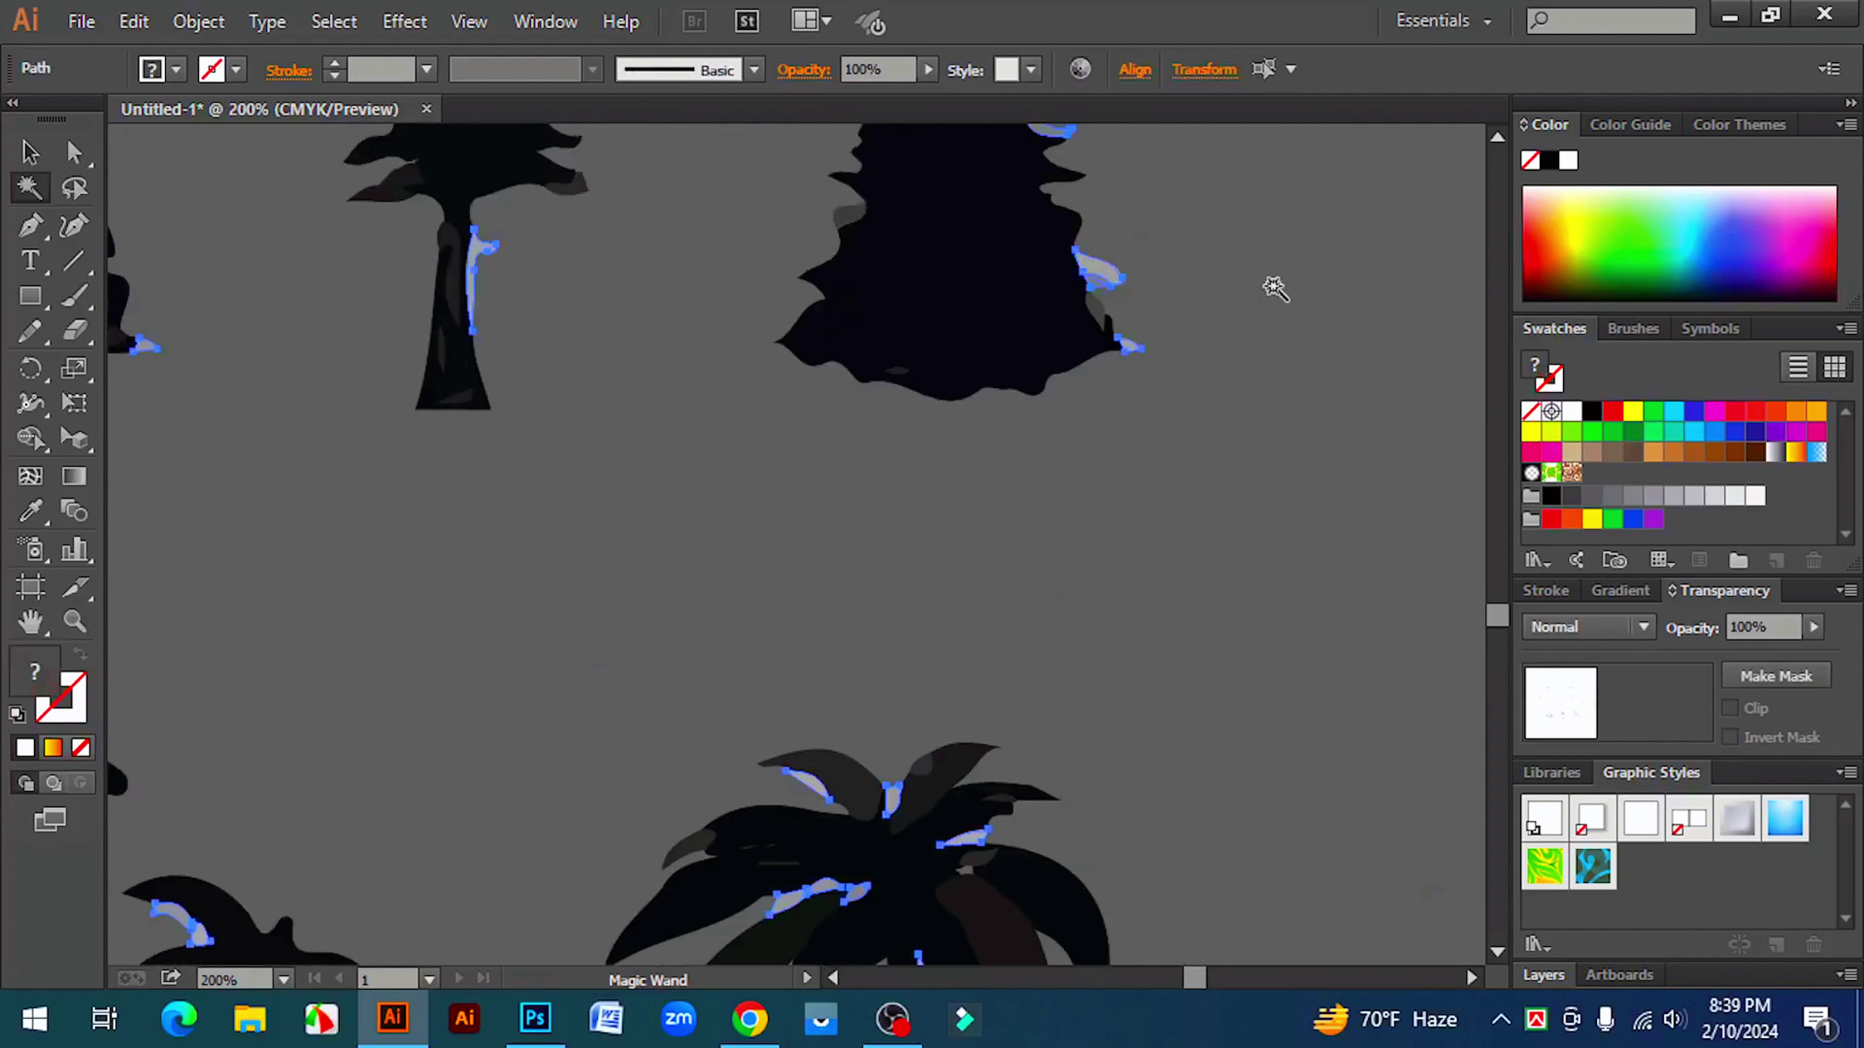
key("Delete")
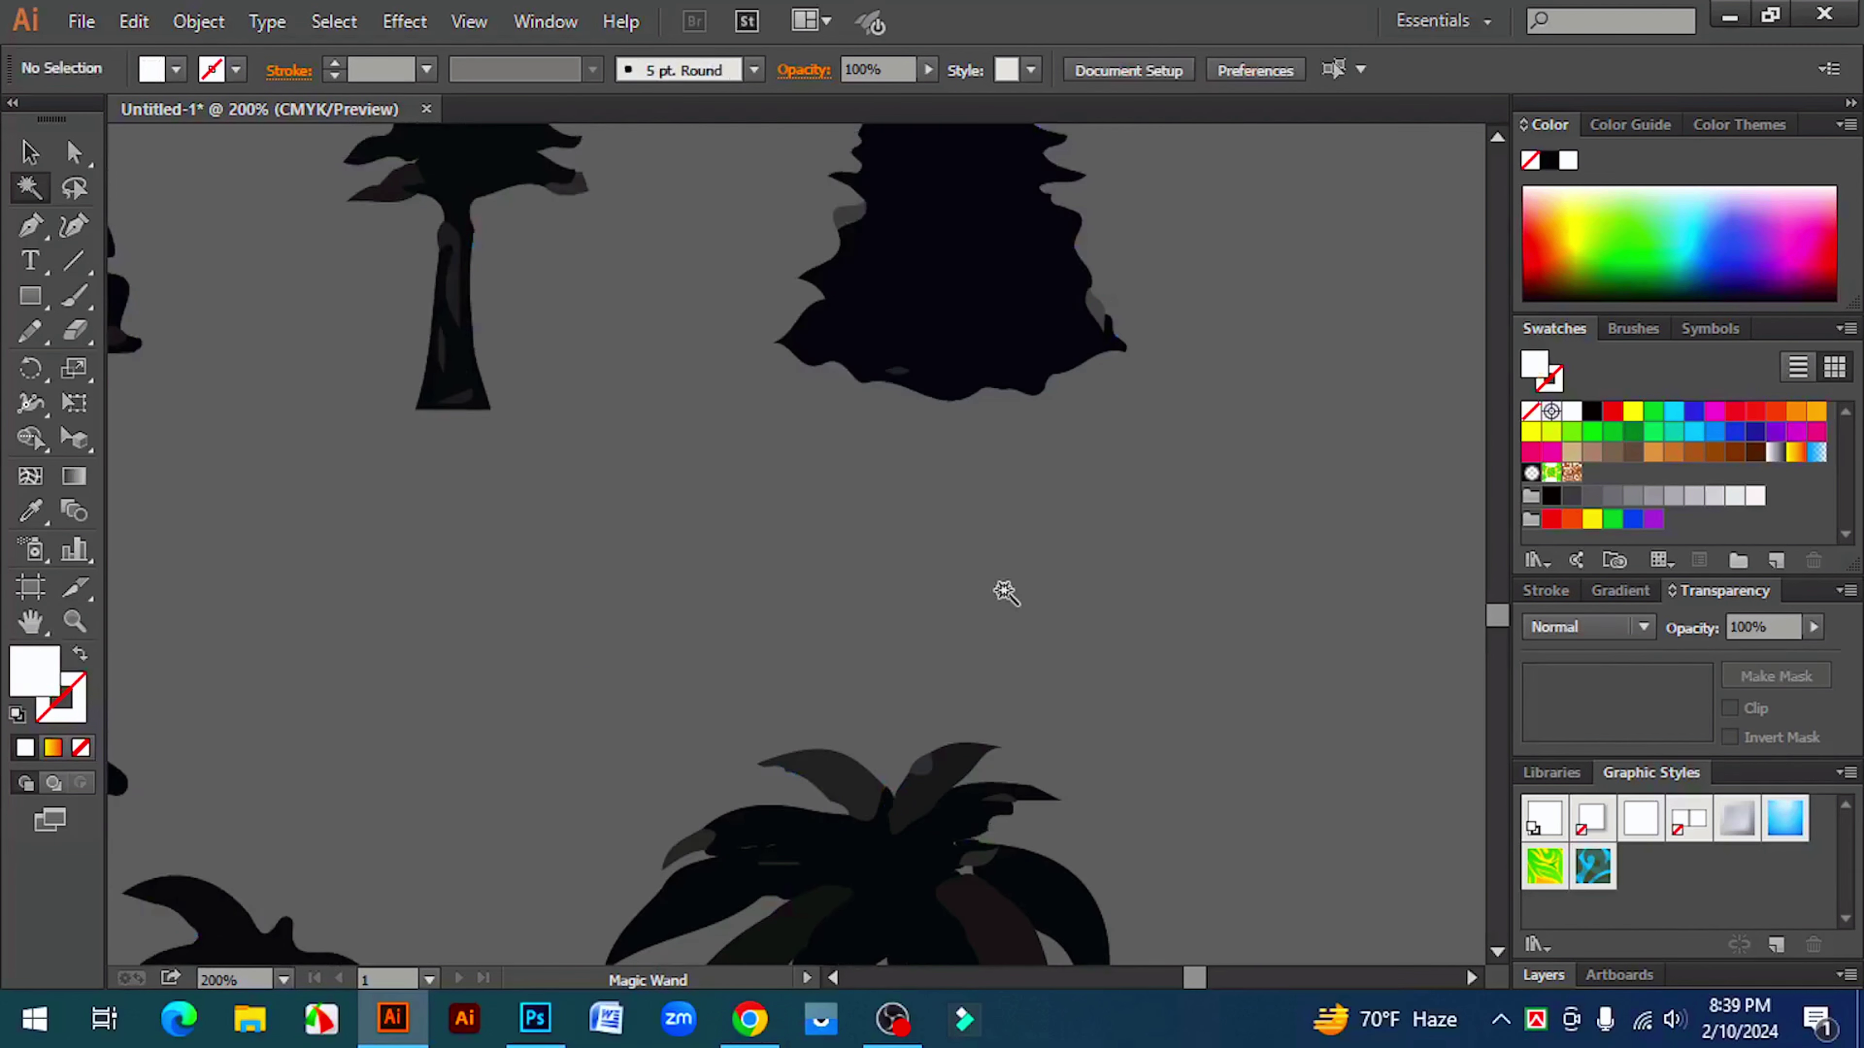
- Group all the pieces of the fourth palm silhouette in the palm row, and clear the selection
key("ctrl+minus")
key("ctrl+minus")
key("ctrl+minus")
key("ctrl+minus")
key("ctrl+minus")
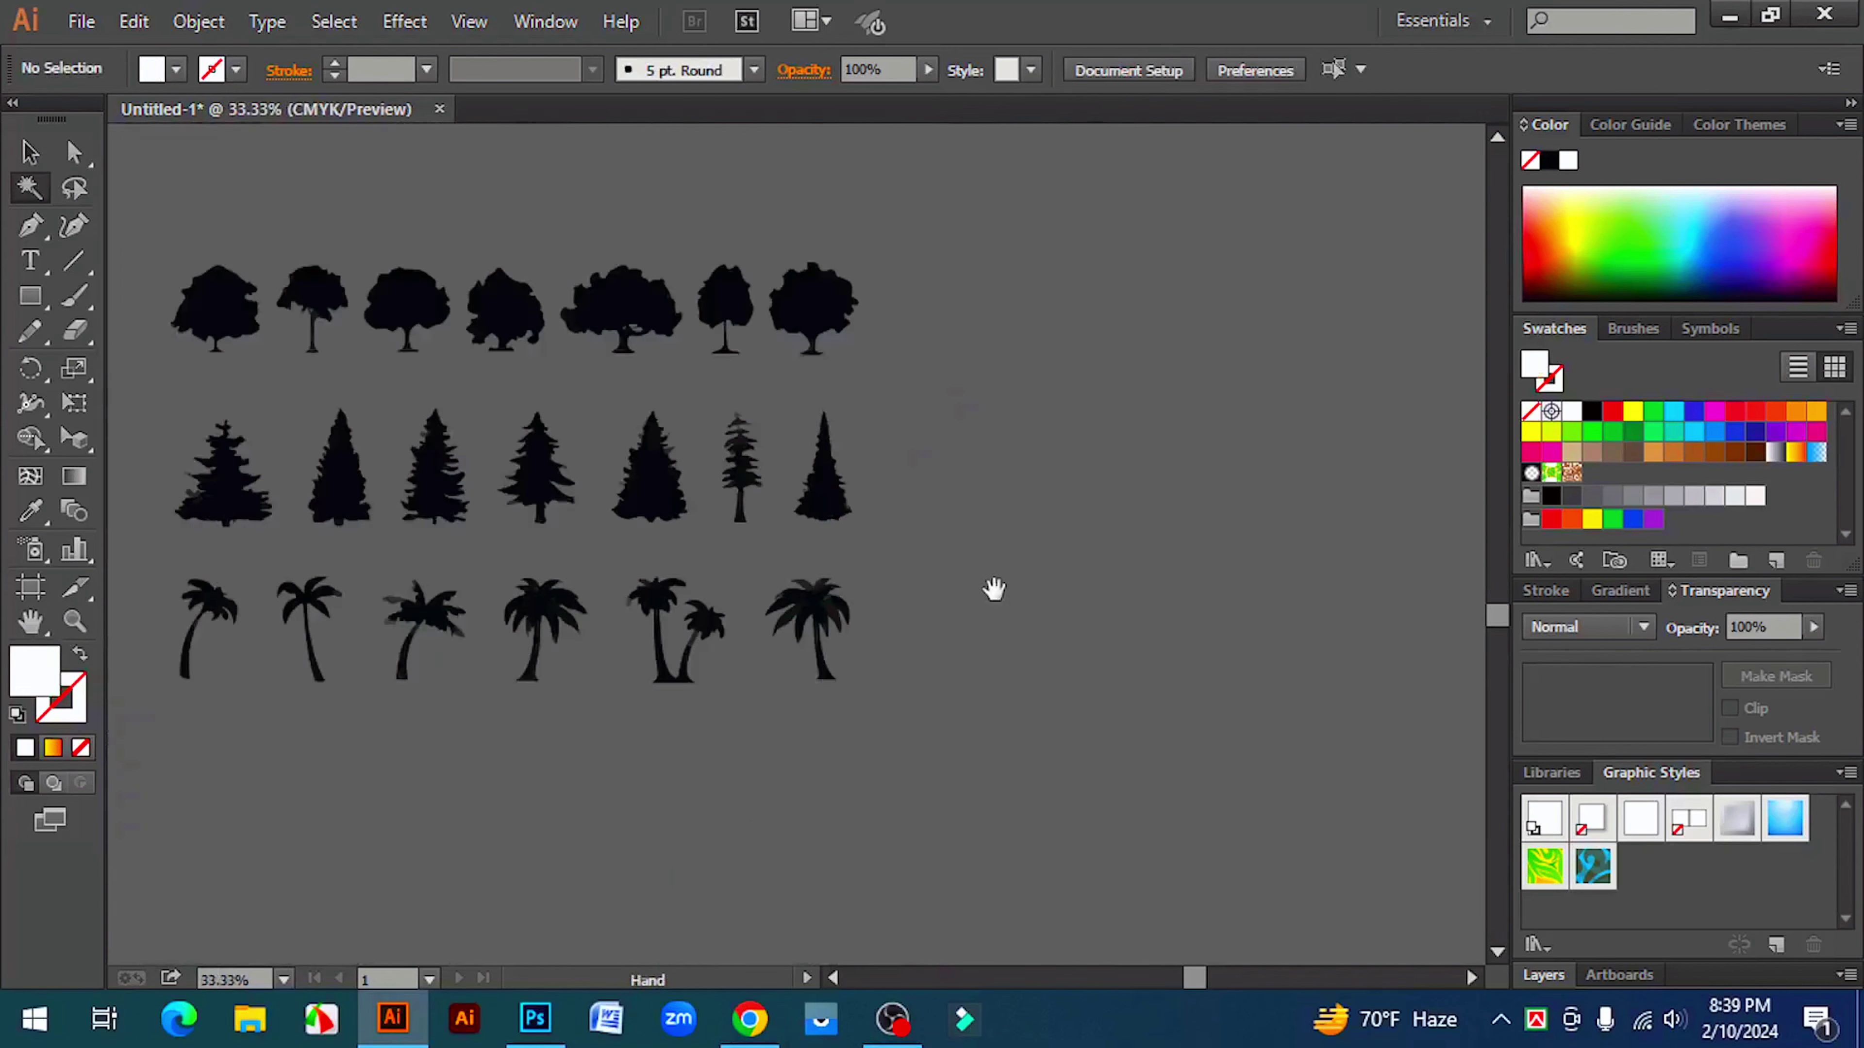
left_click_drag(969, 721, 1316, 733)
left_click(29, 152)
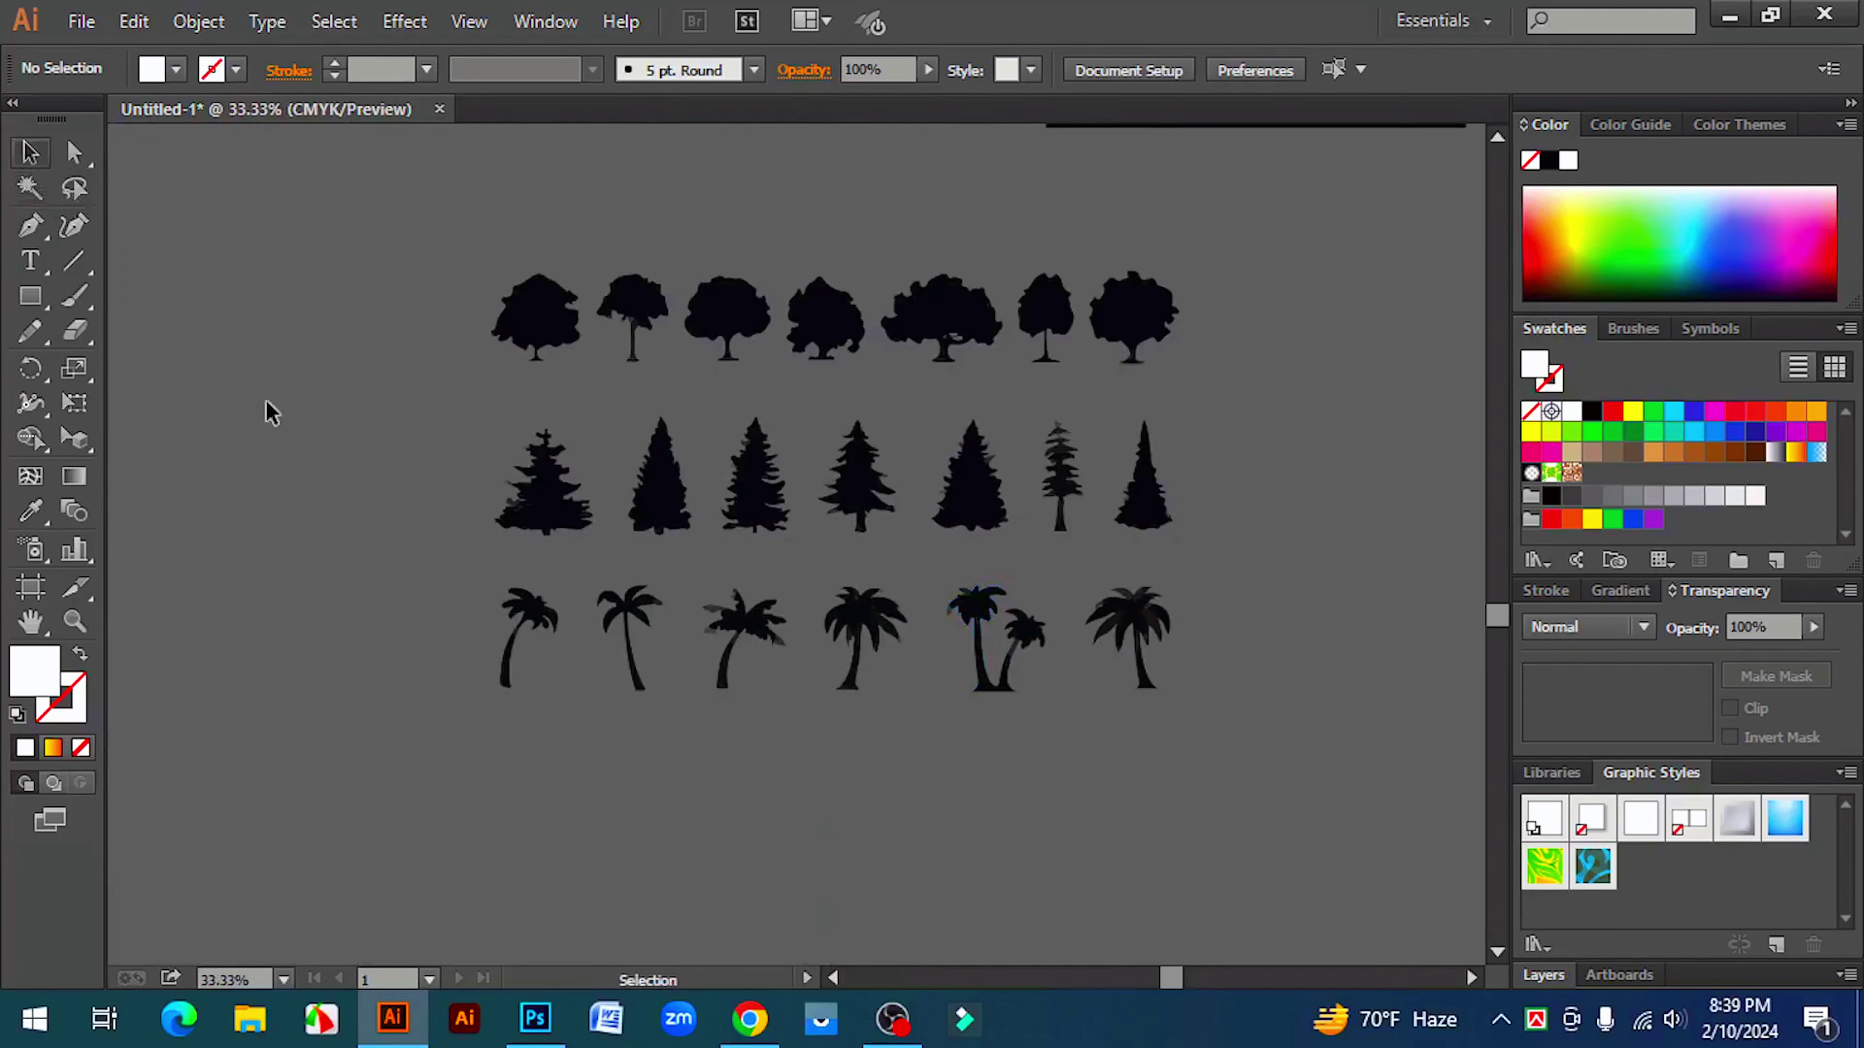
left_click(867, 640)
left_click_drag(875, 751, 880, 711)
left_click(861, 611)
left_click(823, 572)
right_click(848, 593)
left_click(929, 811)
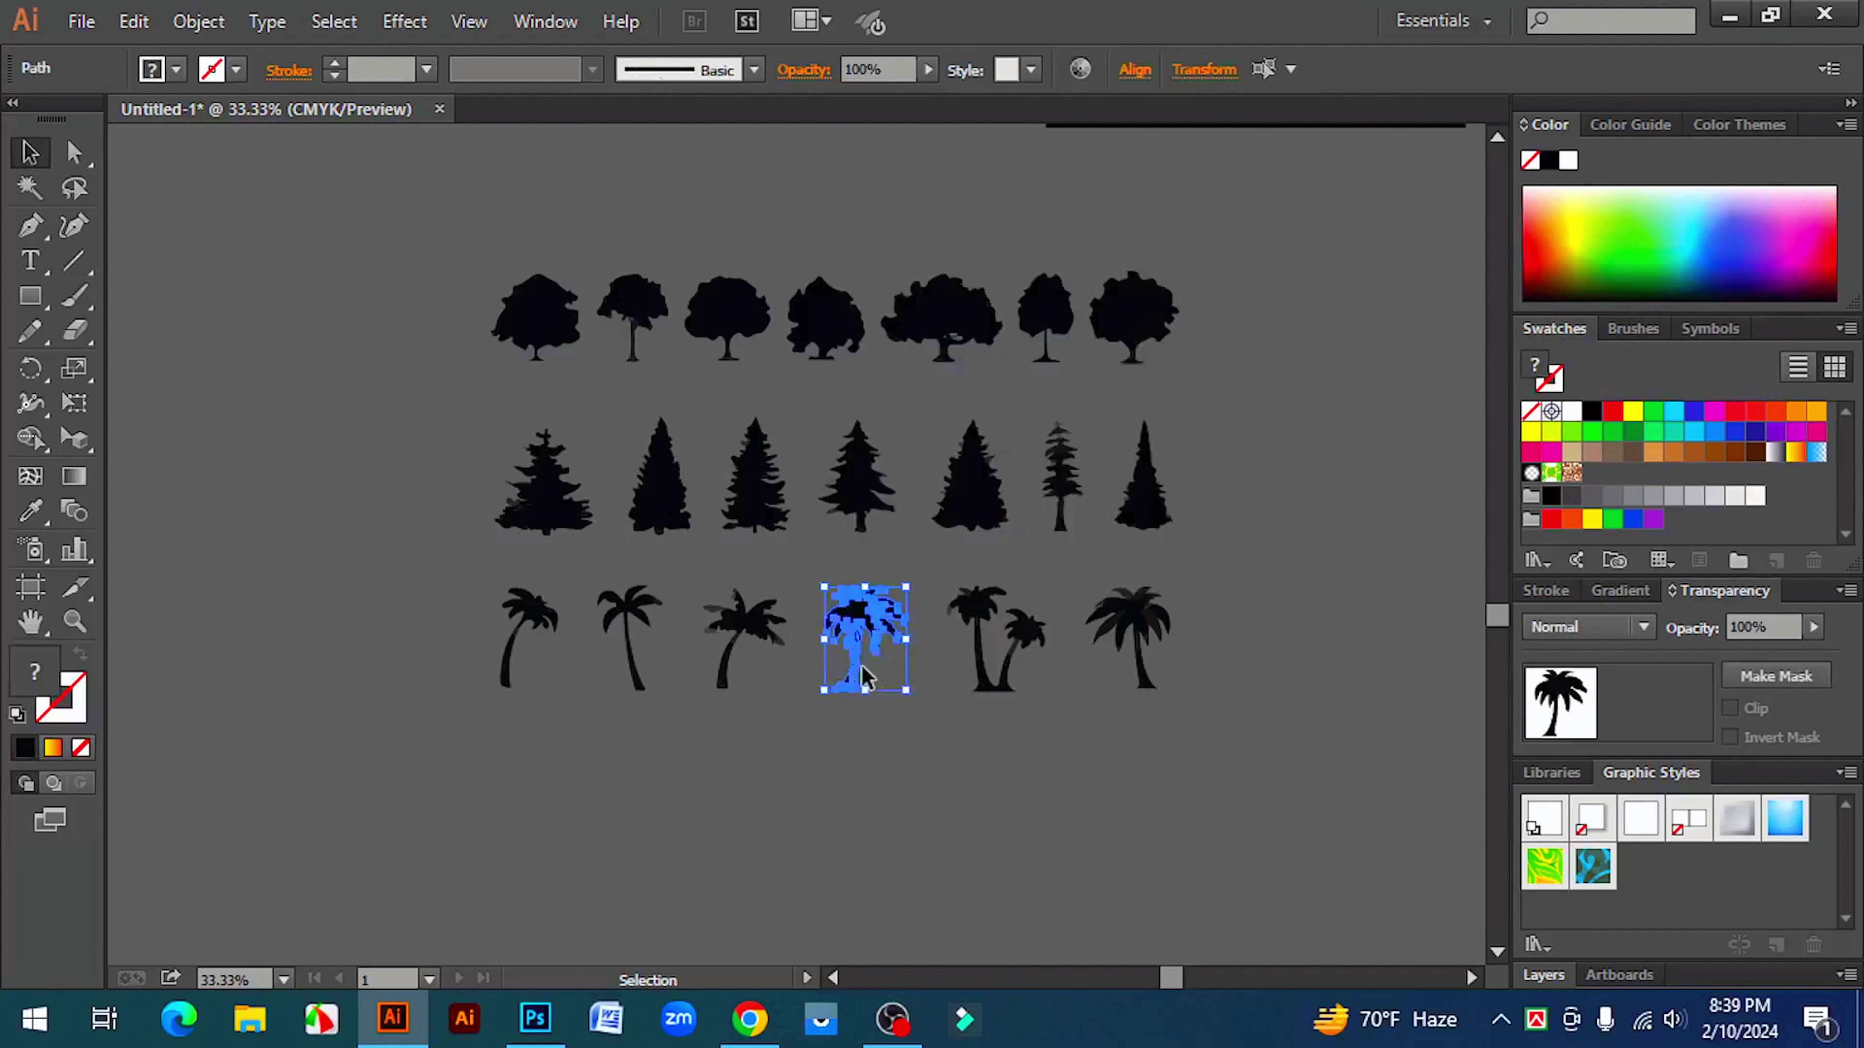
right_click(851, 624)
left_click(950, 333)
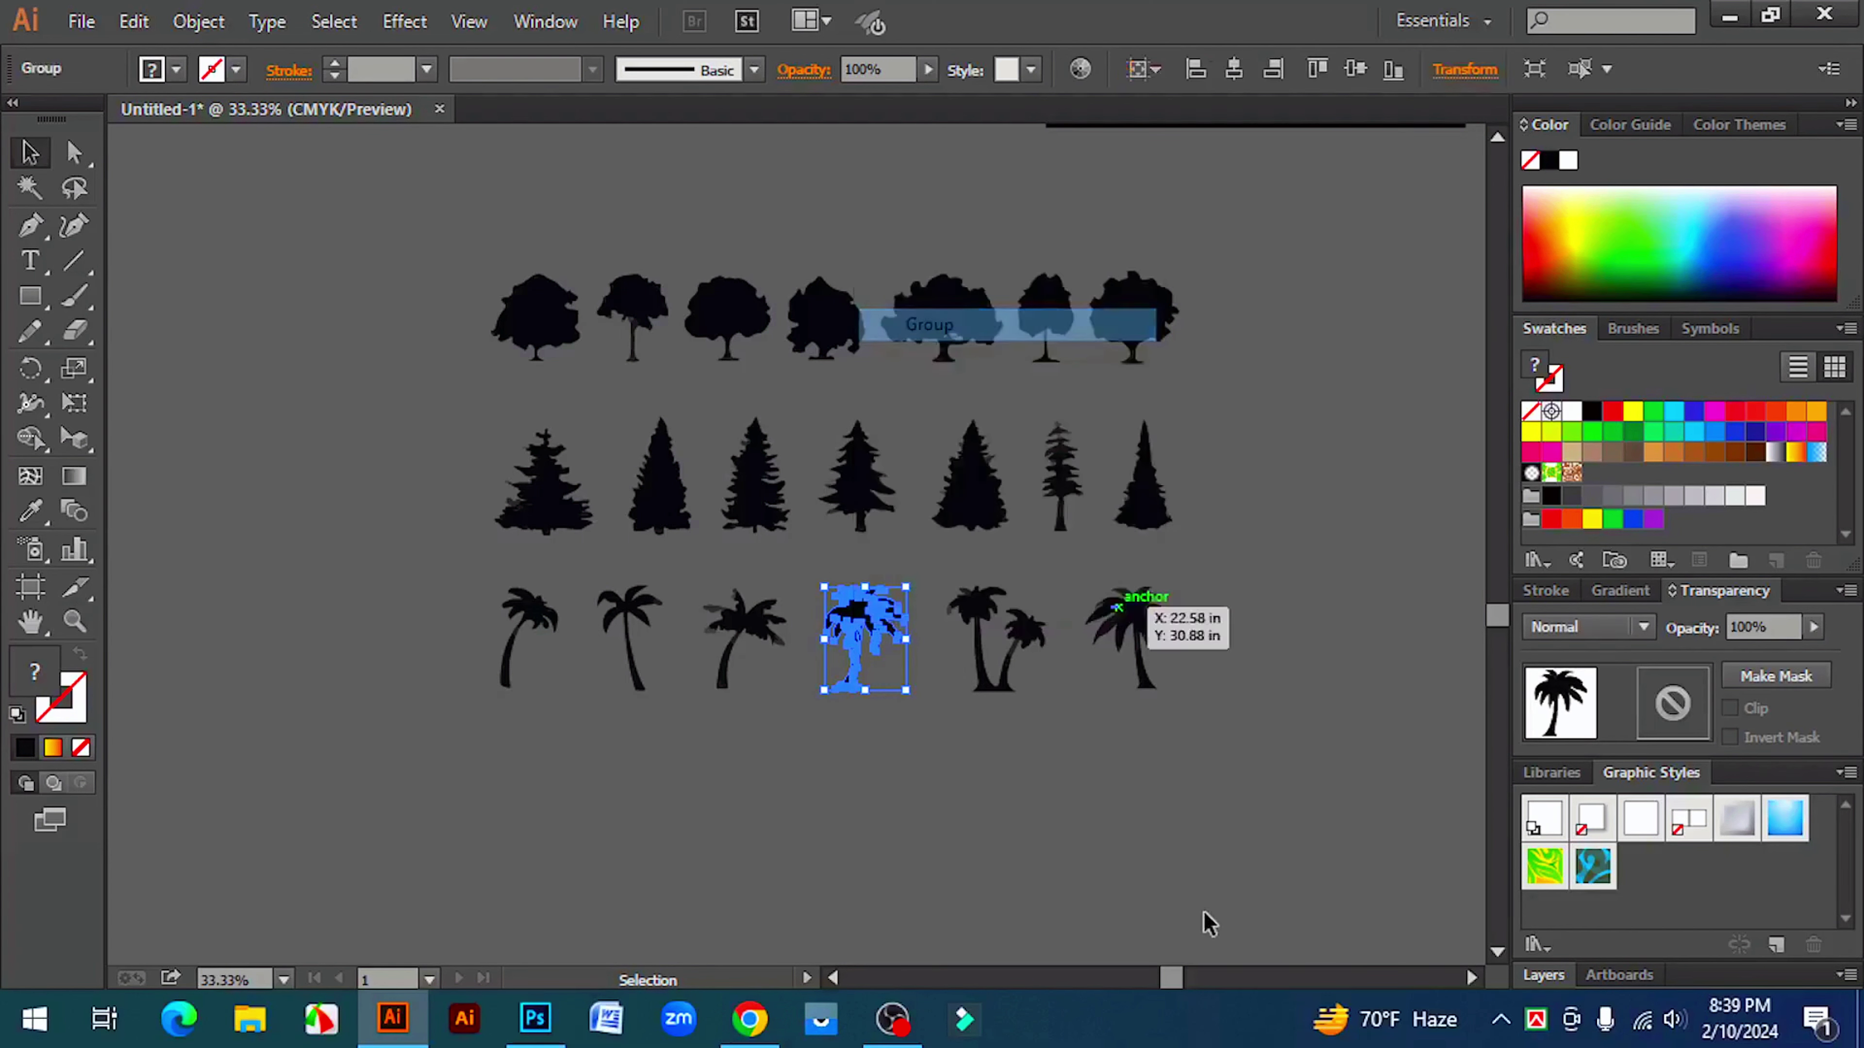
left_click(1206, 850)
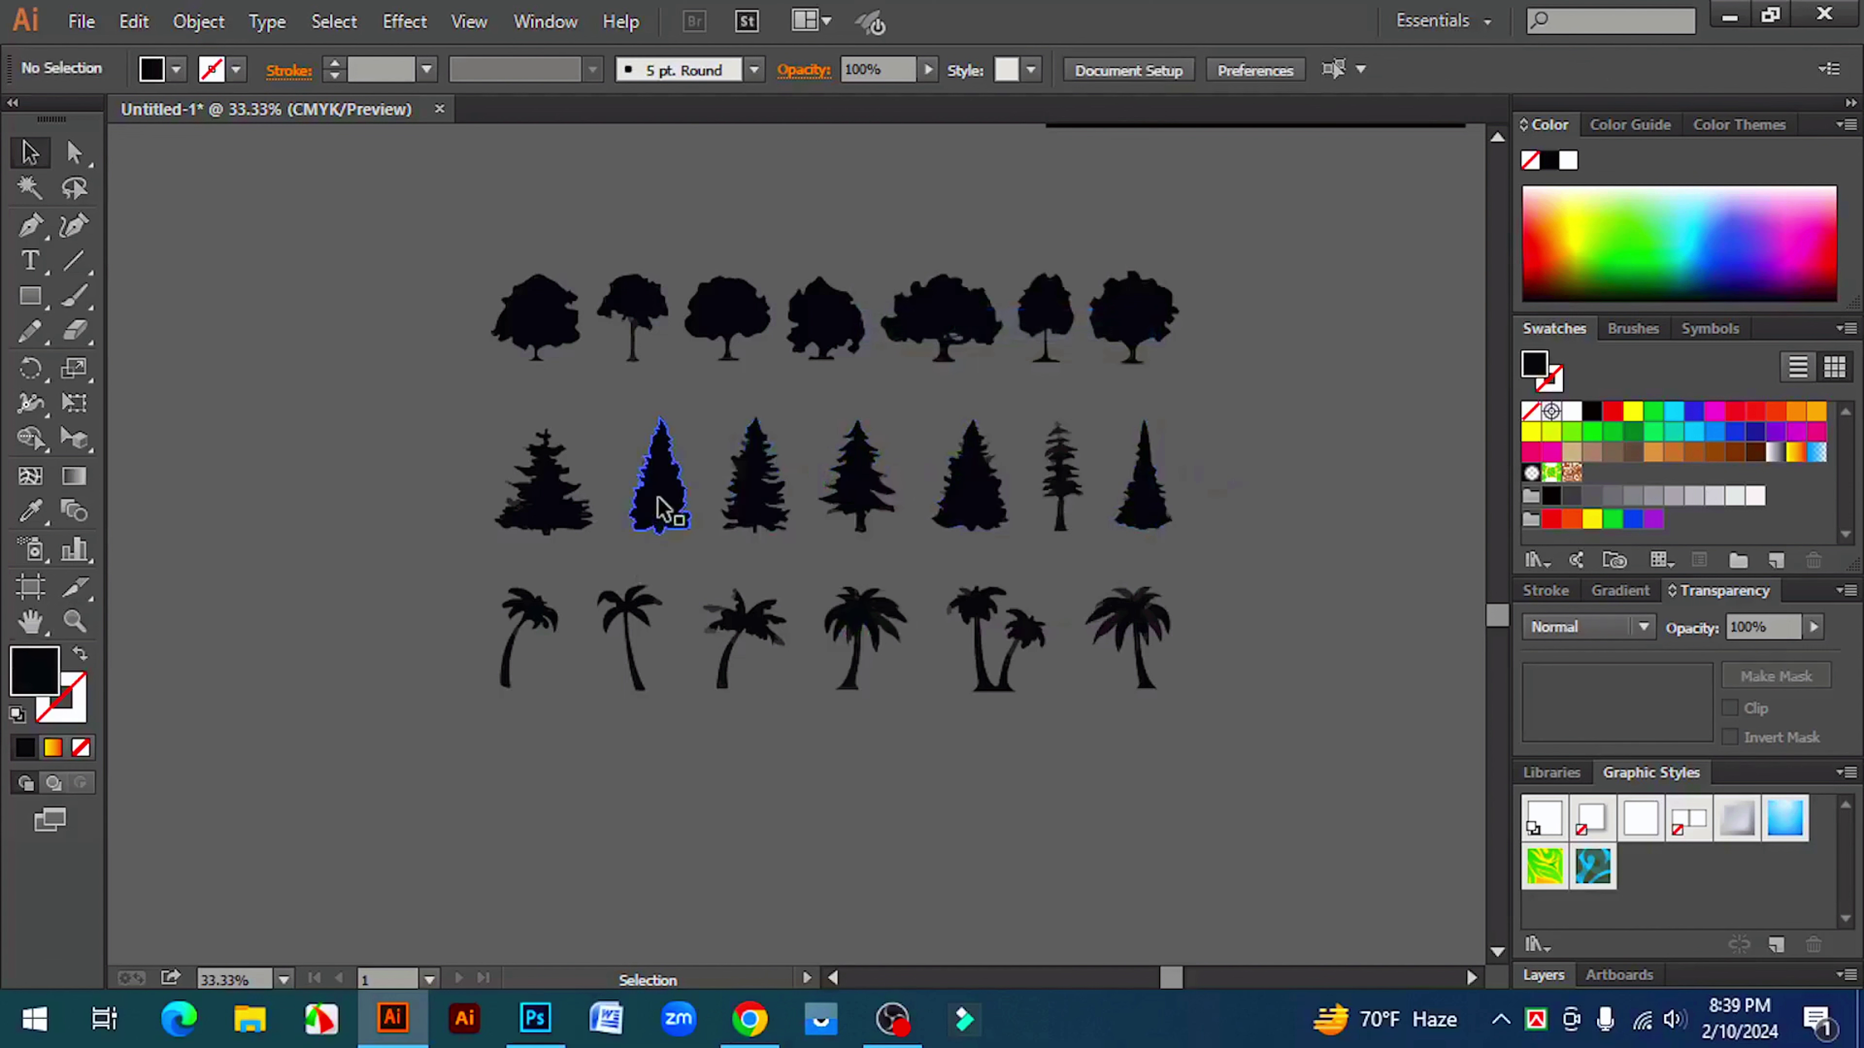
- Move the second pine and the grouped palm out of the tree set onto the empty canvas below it
left_click_drag(659, 507, 335, 819)
left_click(794, 778)
scroll(795, 778, "down", 2)
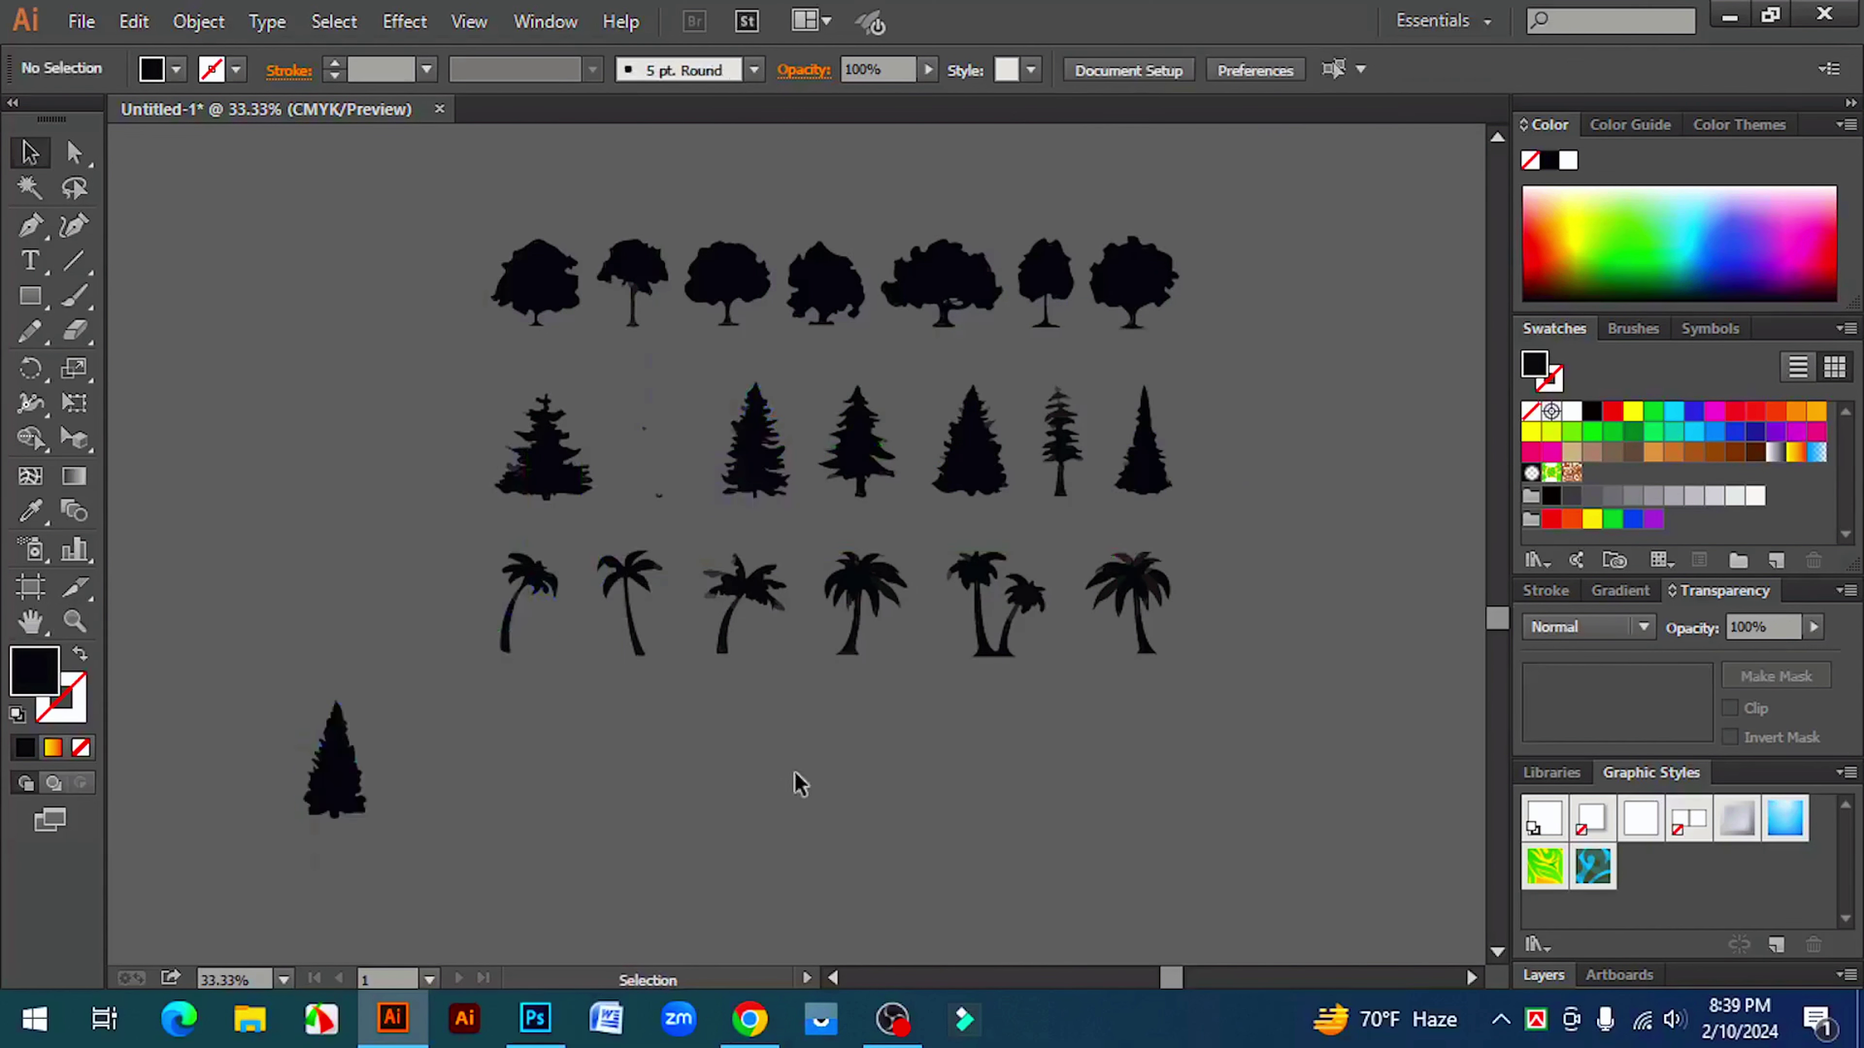
left_click_drag(880, 523, 638, 779)
left_click(770, 779)
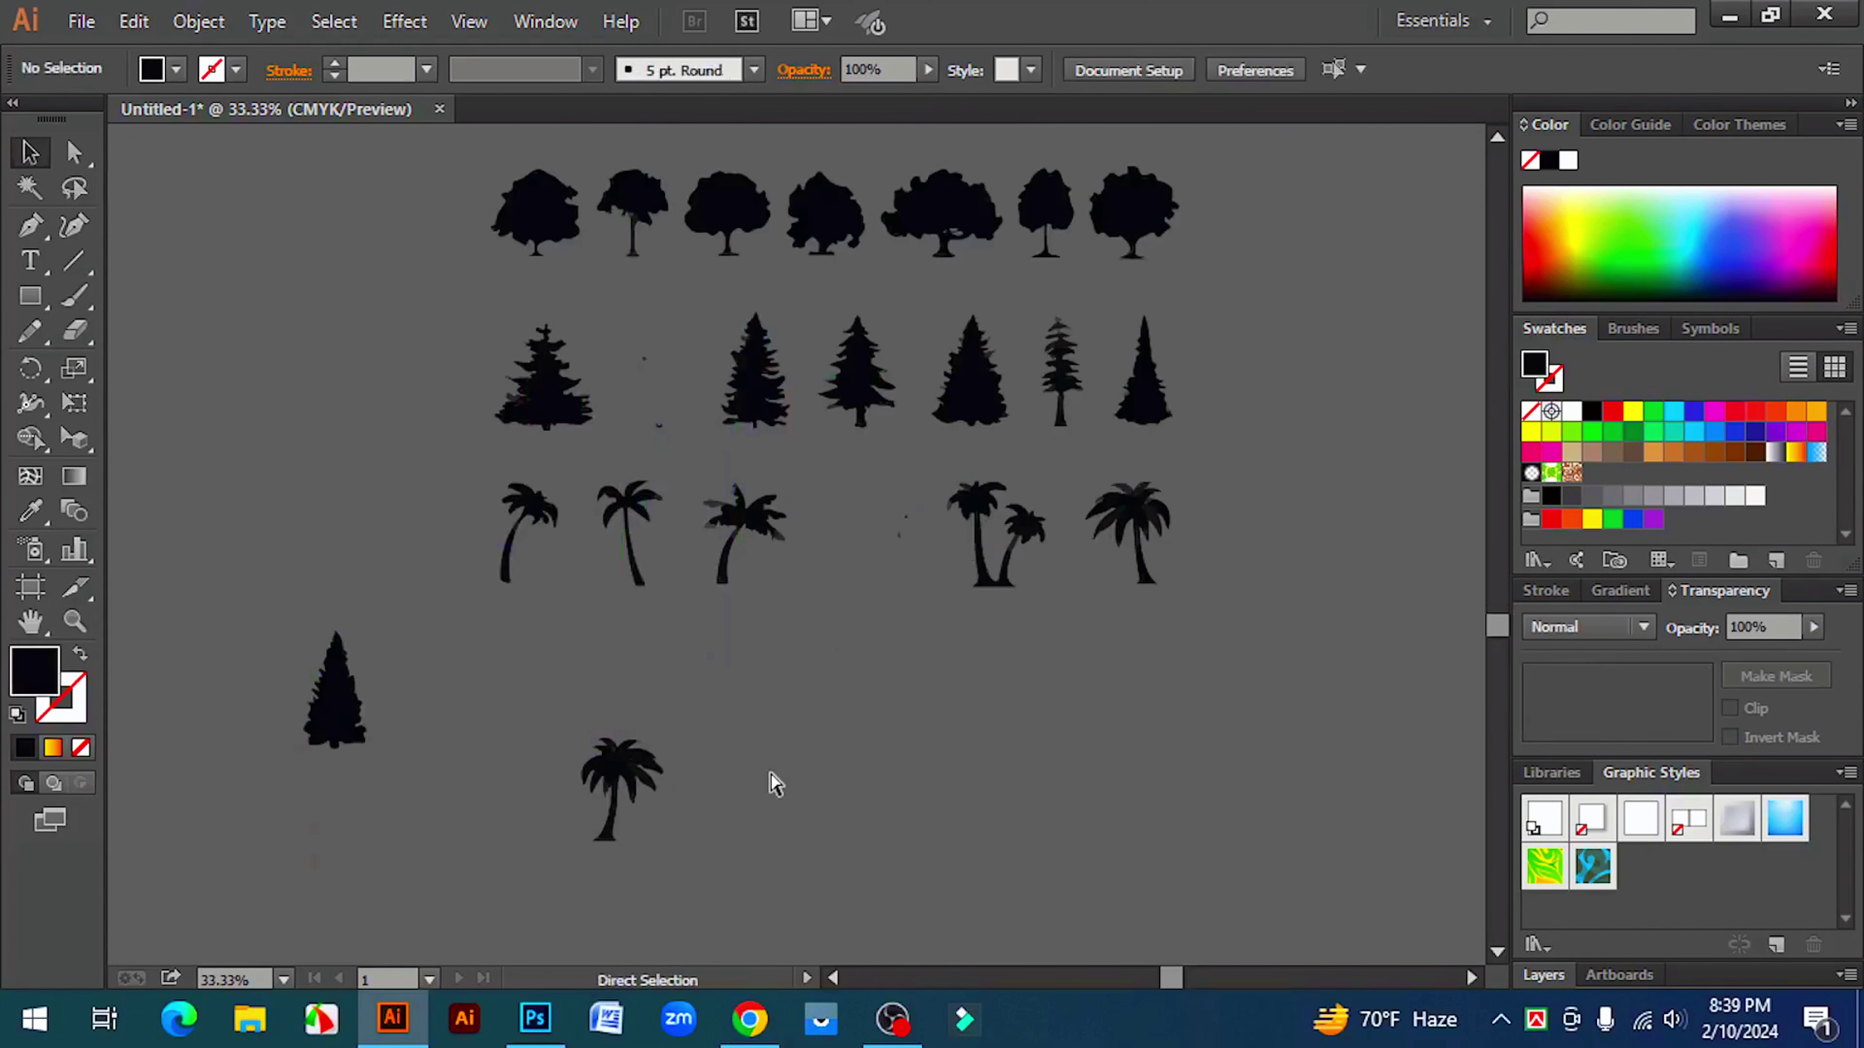
- Select the remaining tree silhouettes and leftover specks of the set and delete them
key("ctrl+minus")
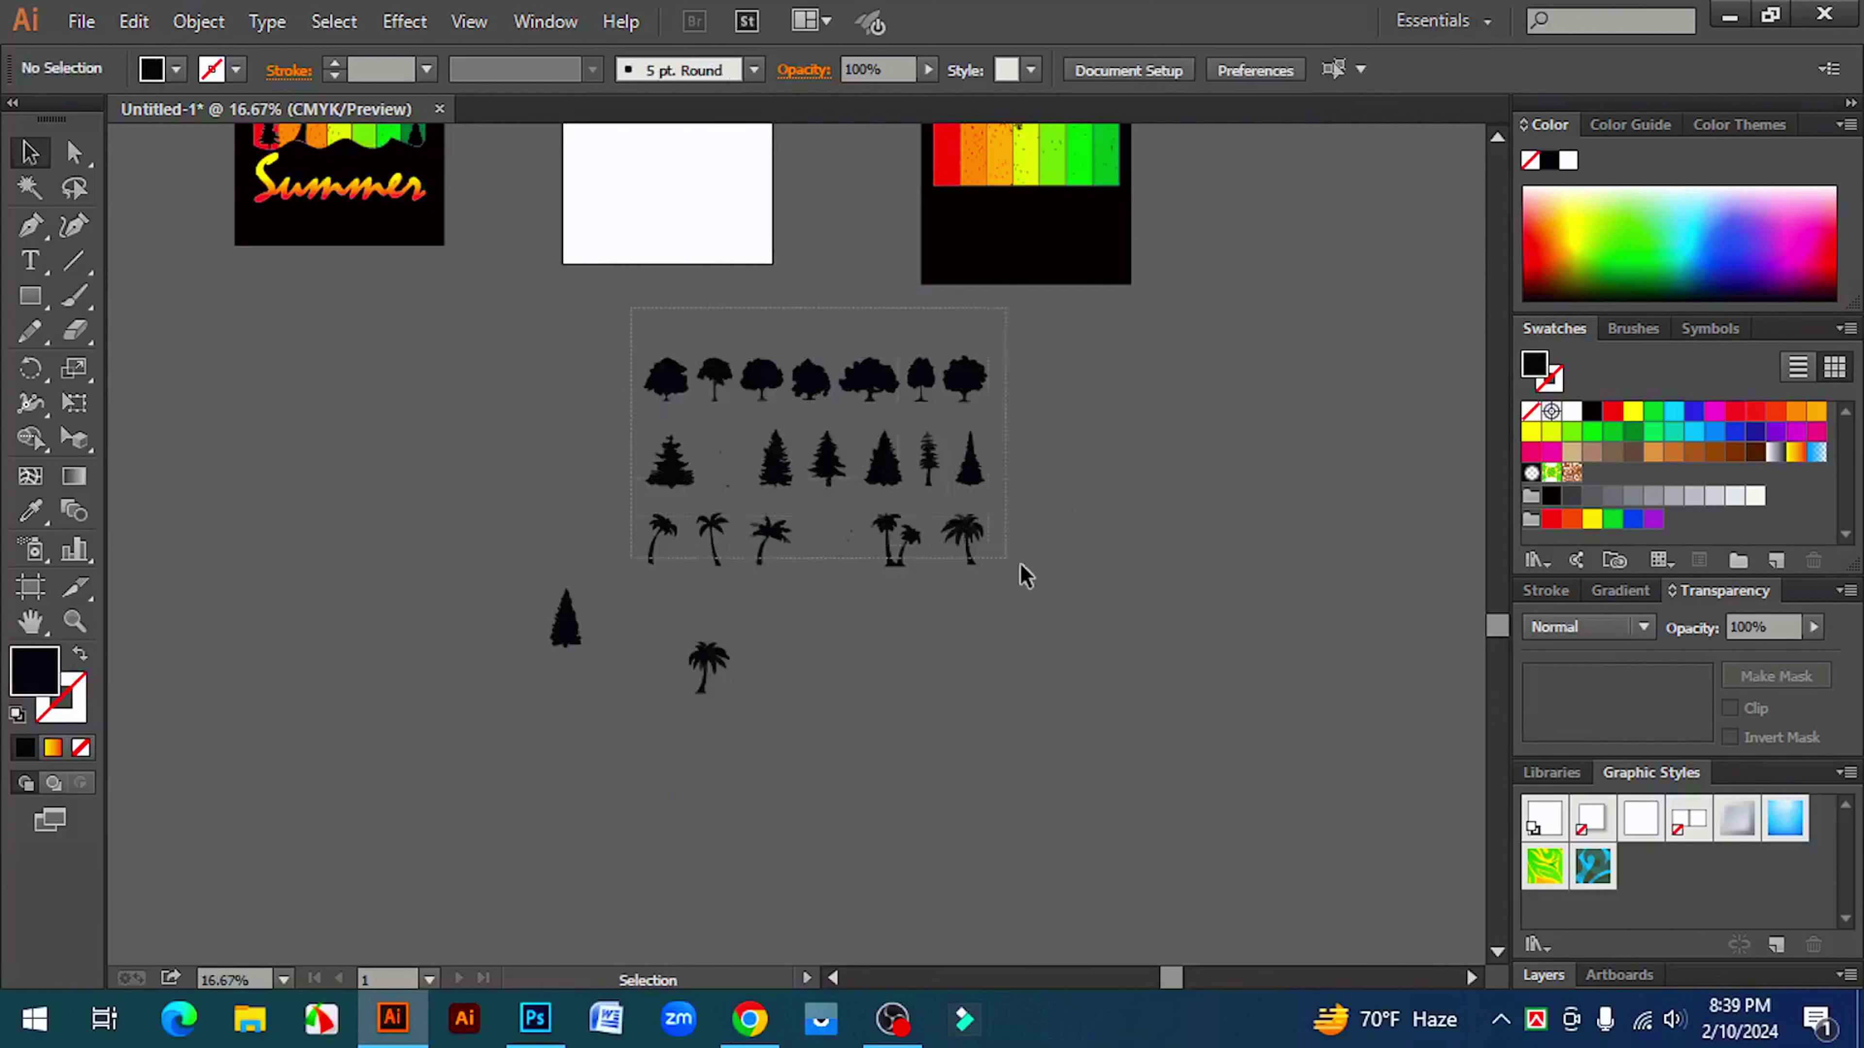
left_click_drag(1020, 564, 1061, 601)
scroll(1126, 781, "up", 8)
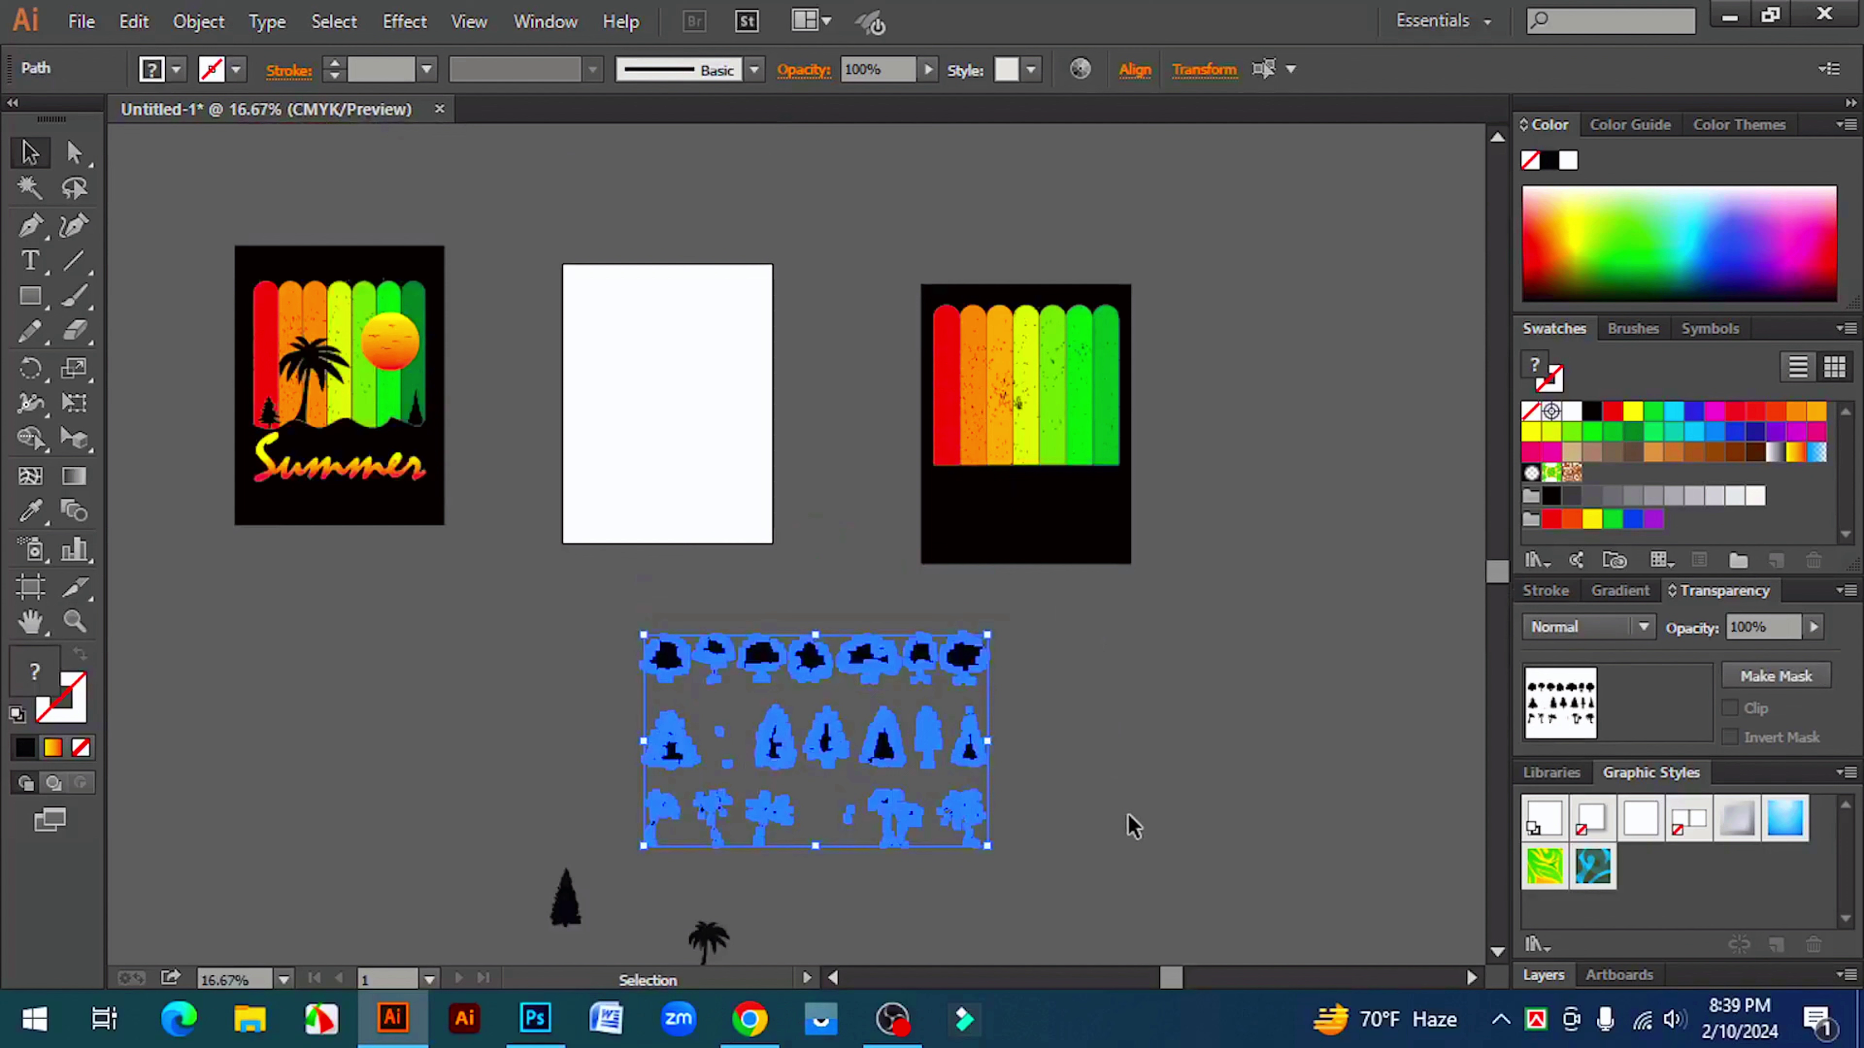
key("Delete")
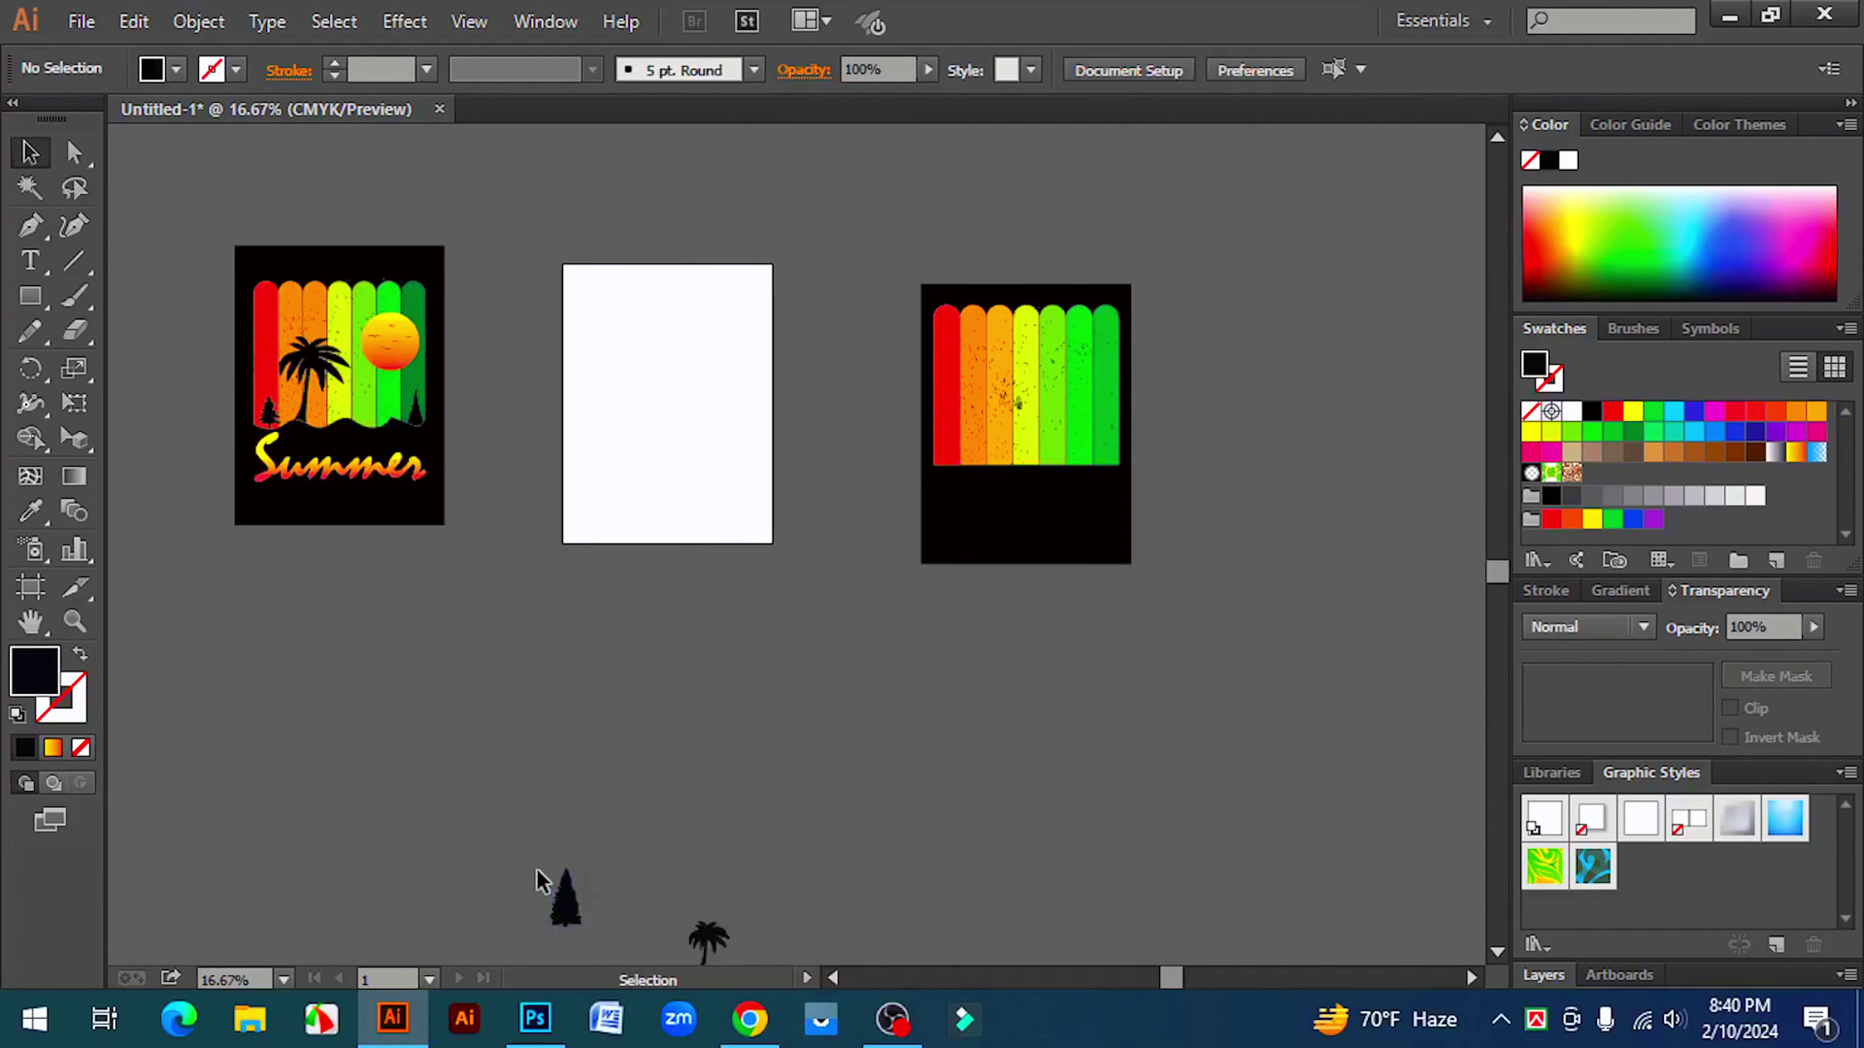
- Bring the palm and pine silhouettes together beneath the artboards and enlarge both of them
left_click_drag(720, 940, 1038, 681)
left_click(1184, 755)
left_click(915, 636, "ctrl")
left_click(856, 582, "ctrl")
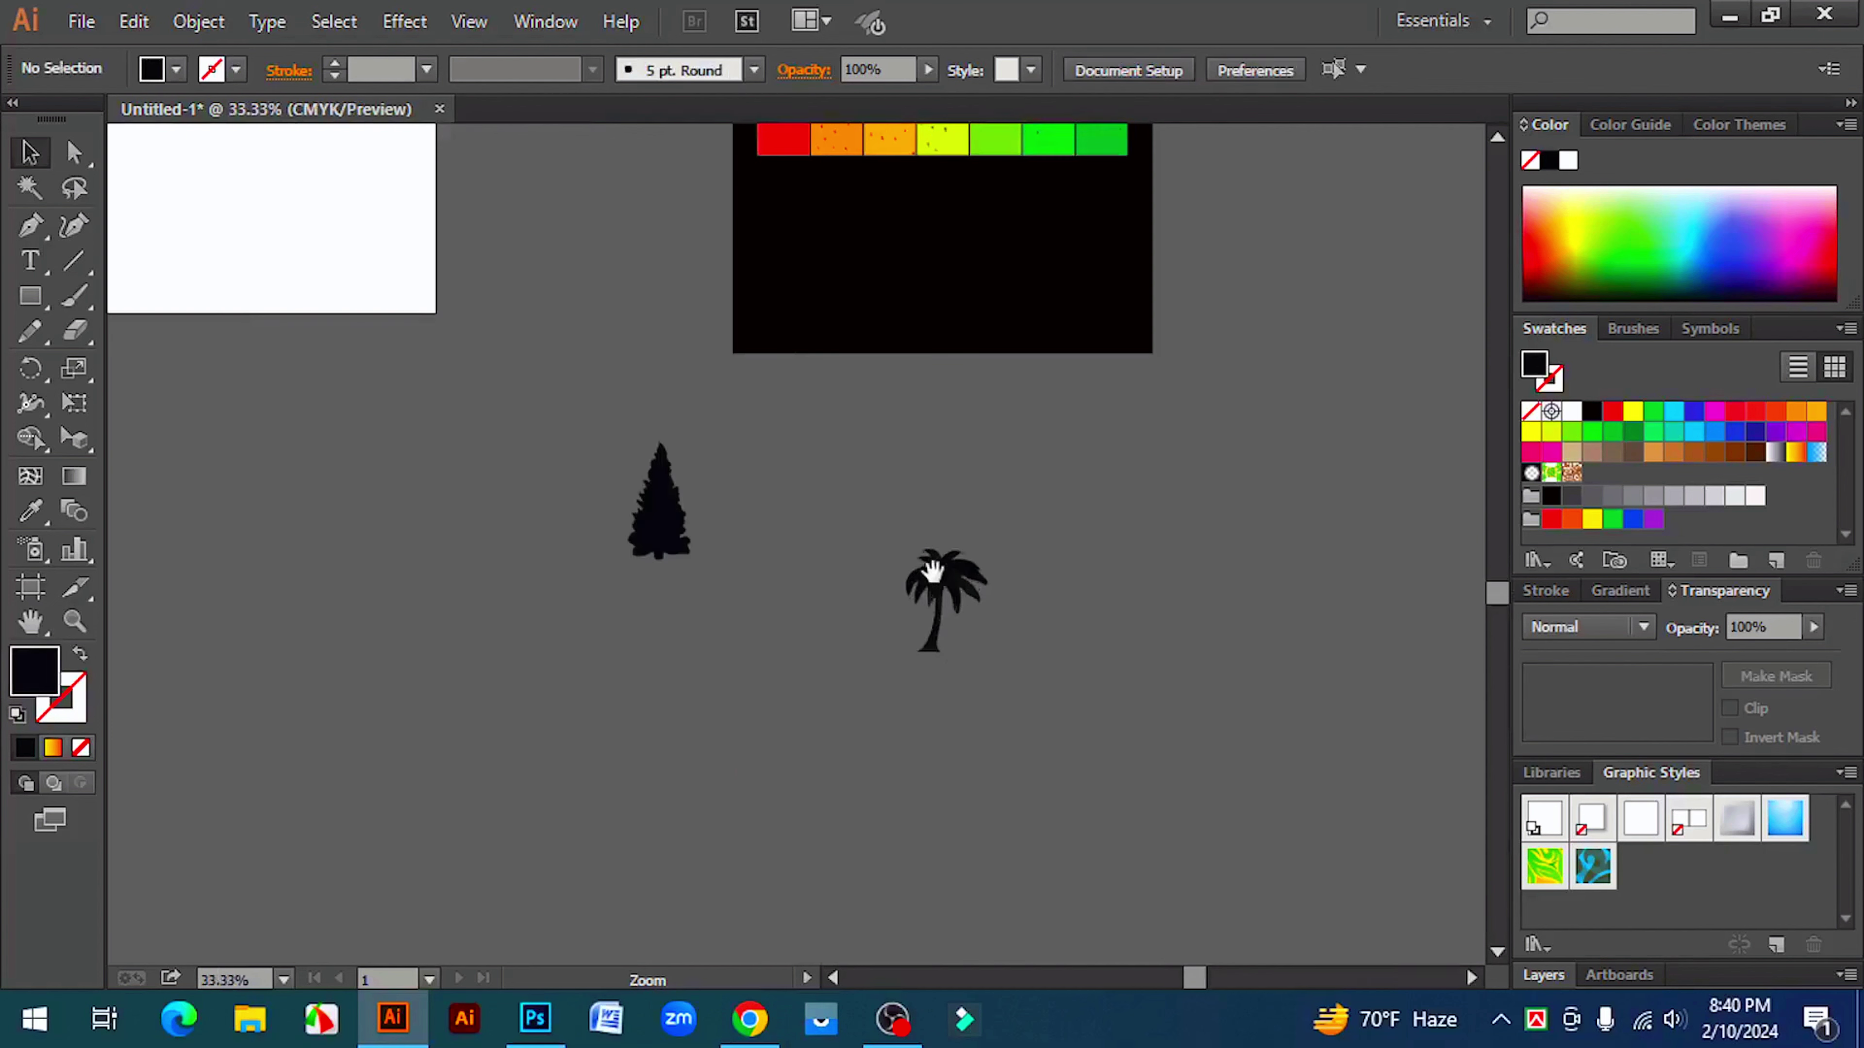
left_click_drag(643, 444, 1219, 761)
left_click(1215, 757)
- Select both the pine and the palm and move them up beside the lower part of the black striped design
scroll(1206, 751, "up", 2)
scroll(1205, 752, "up", 1)
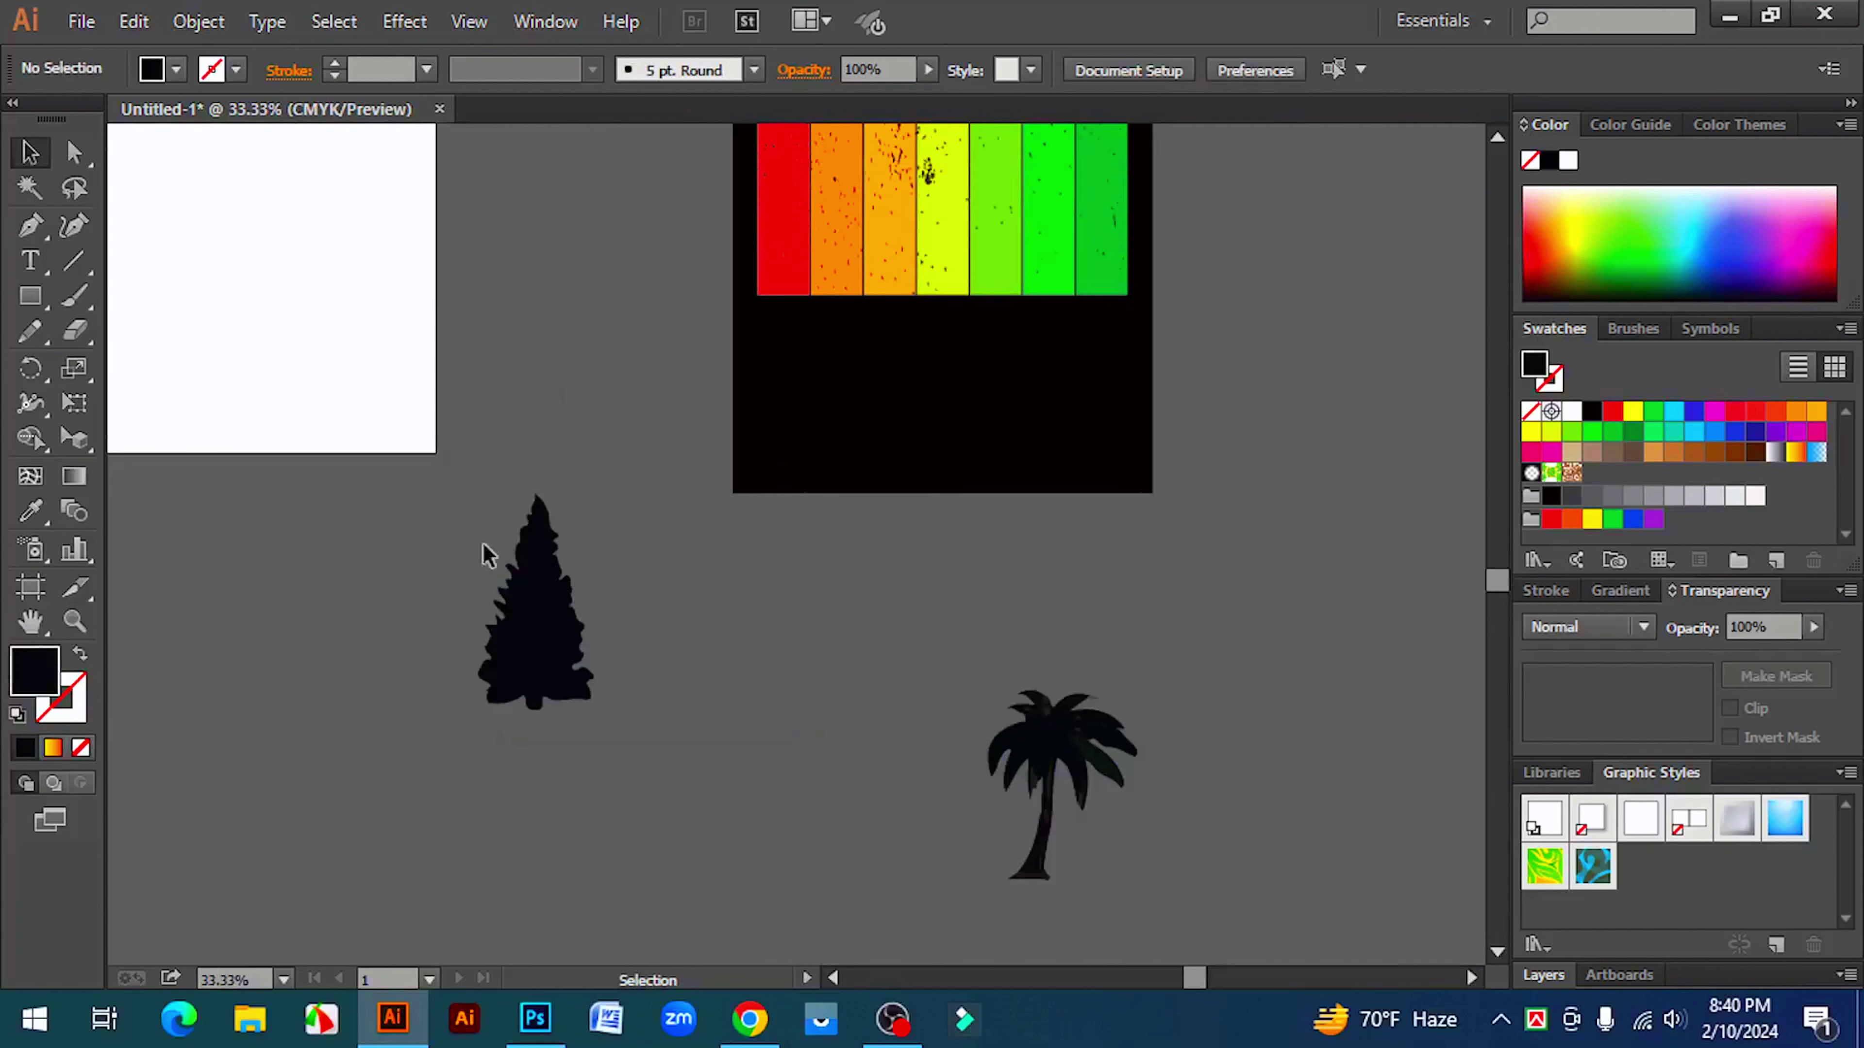
left_click_drag(441, 555, 1176, 845)
left_click_drag(1069, 778, 1158, 570)
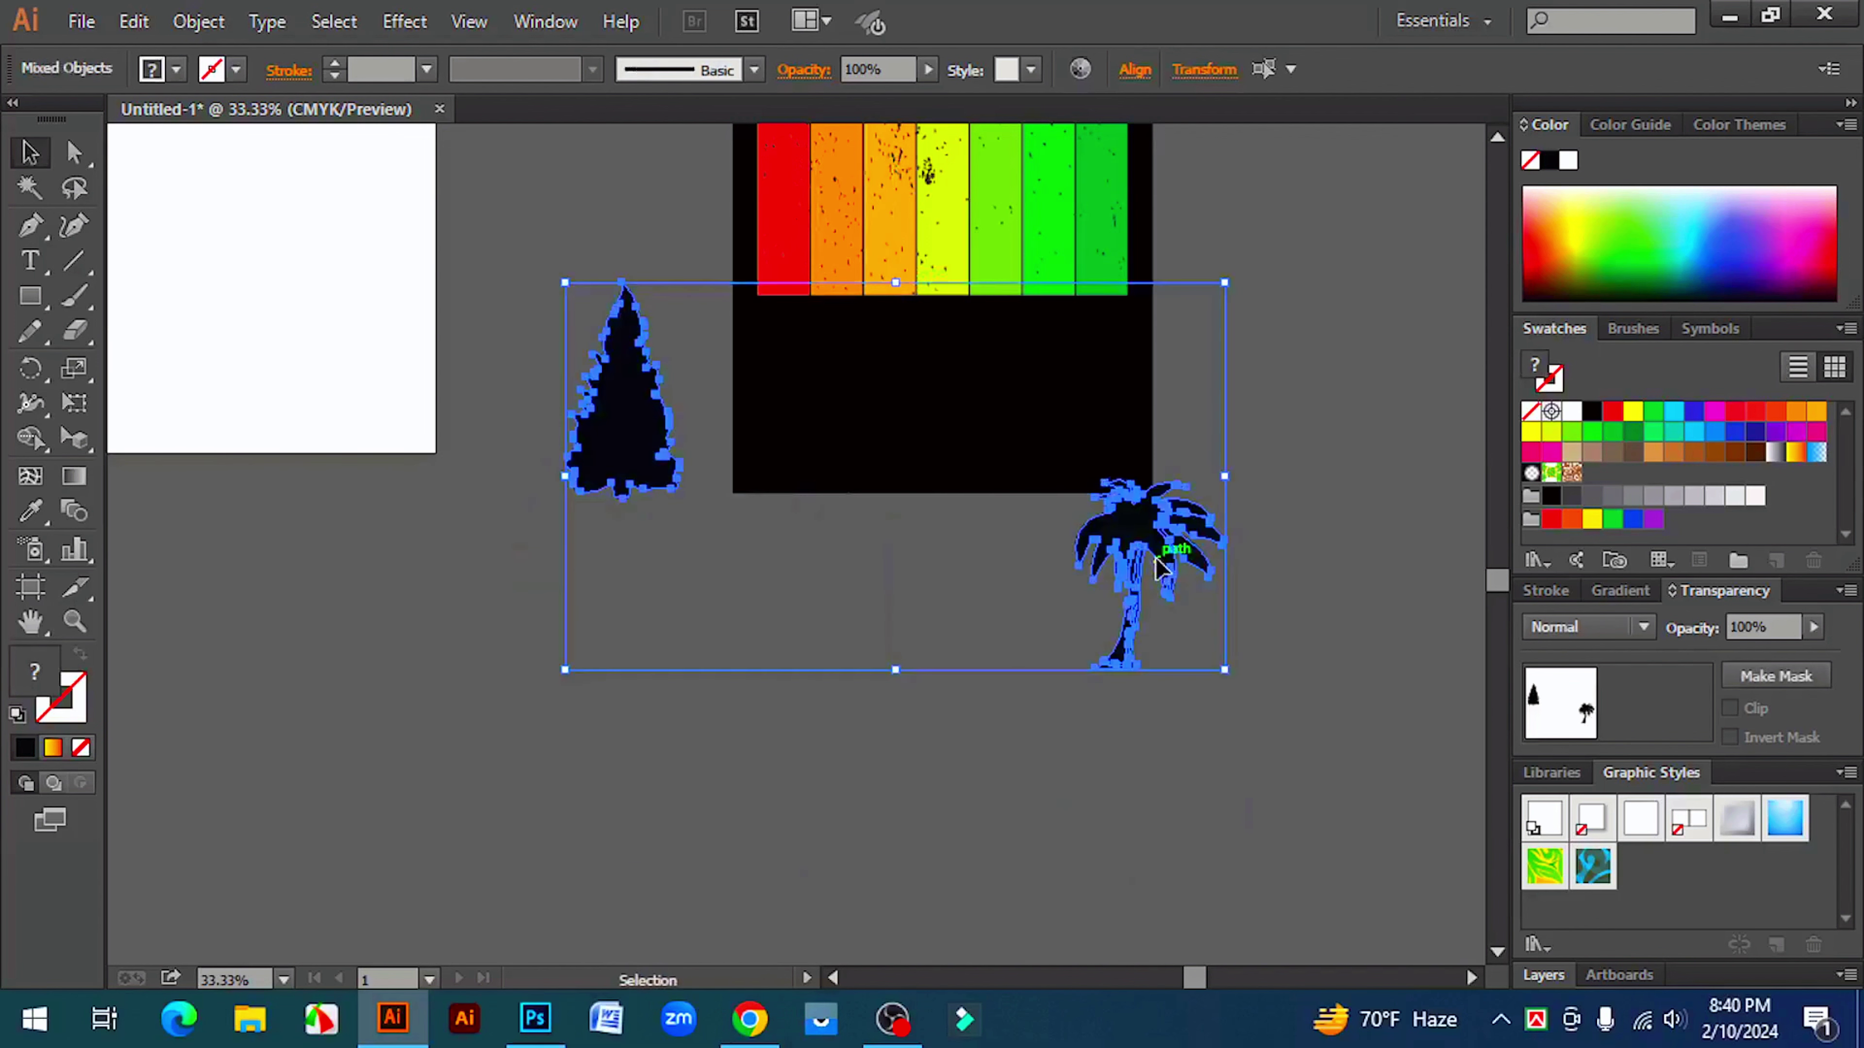
- Move the pine onto the red and orange stripes and shrink it so its base sits at their lower edge
scroll(1187, 670, "up", 5)
left_click(1263, 541)
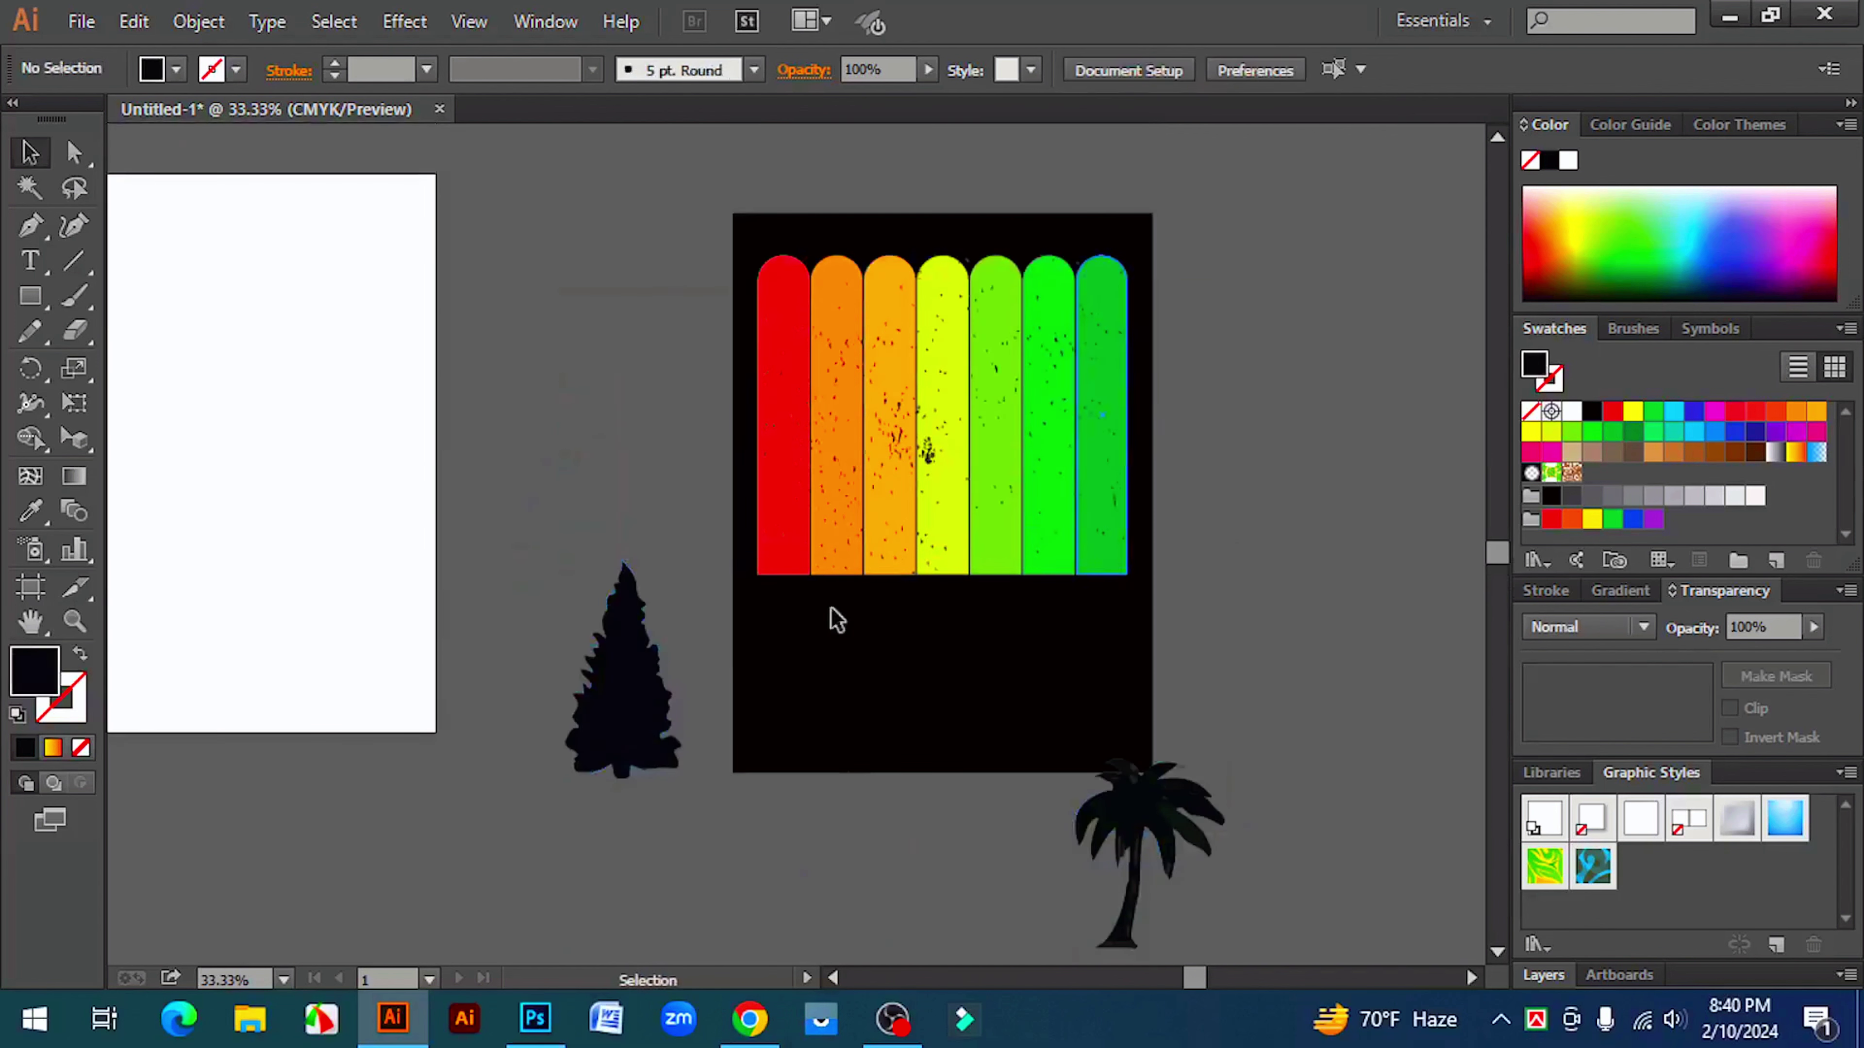
left_click_drag(632, 708, 796, 547)
scroll(778, 541, "up", 2)
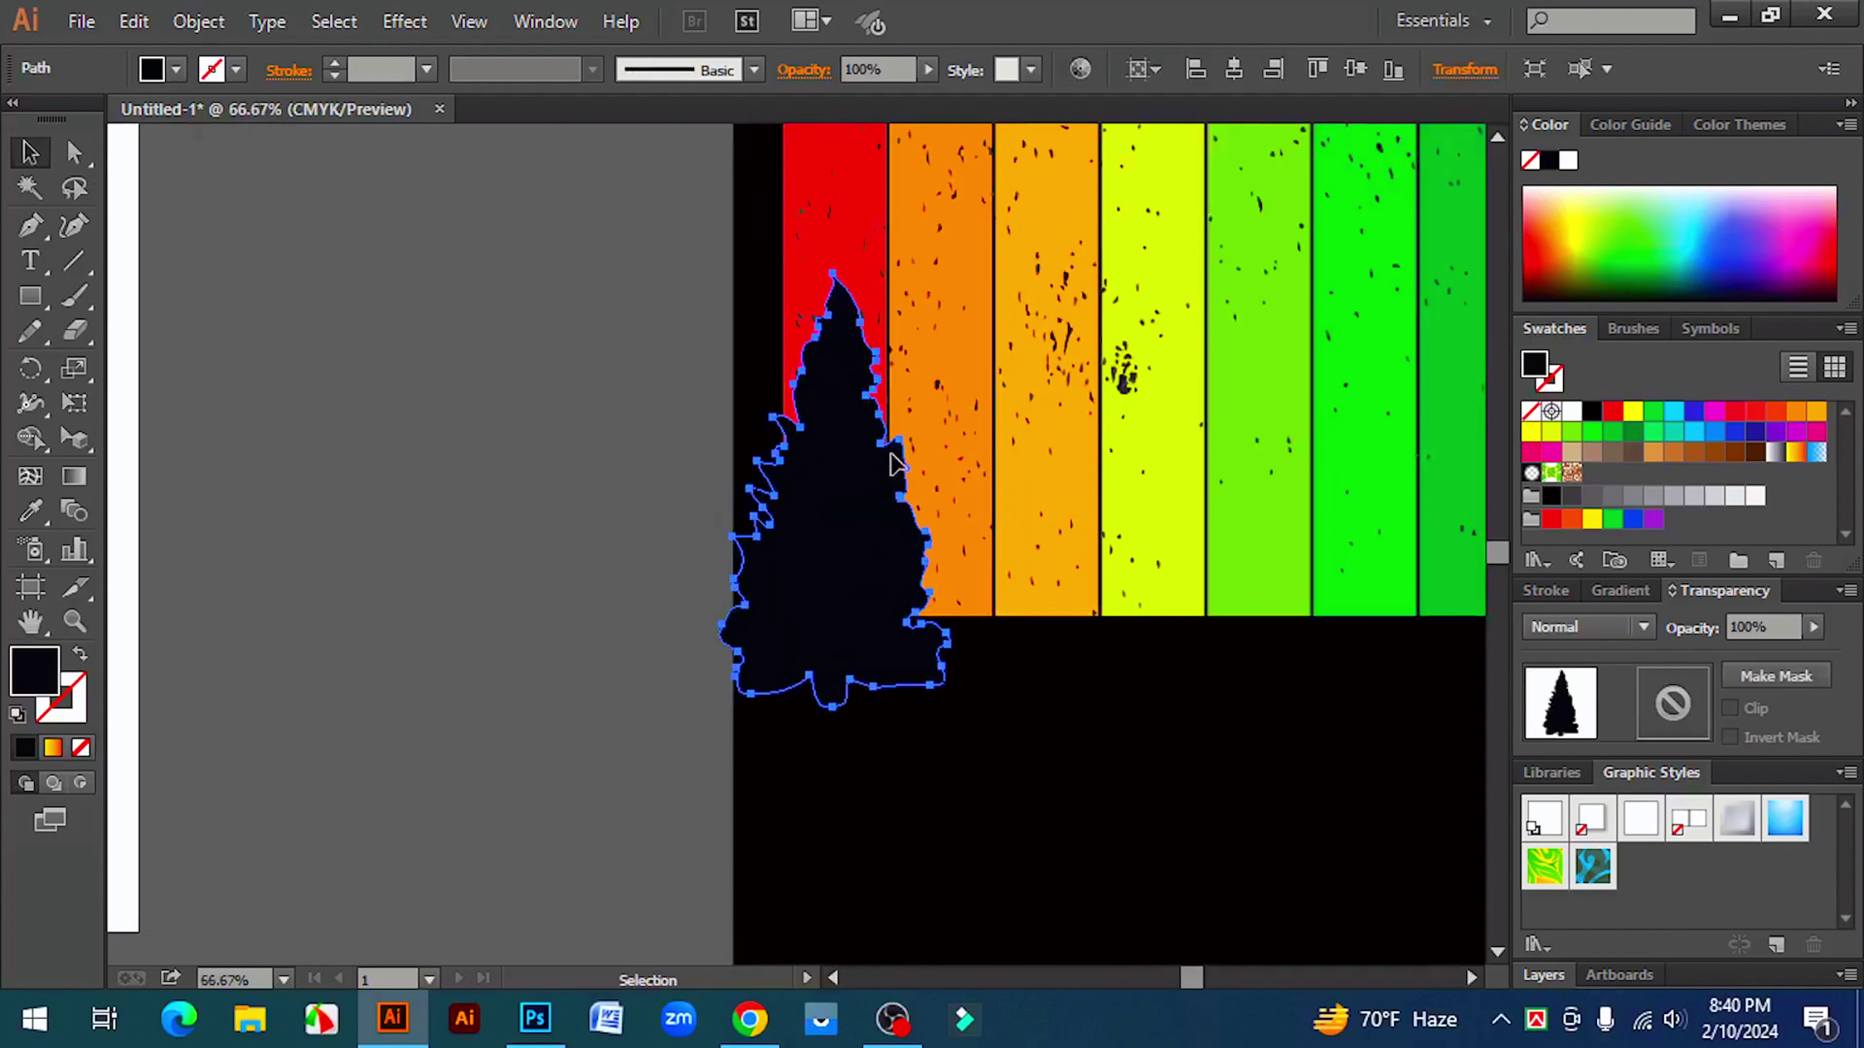
left_click_drag(949, 274, 877, 527)
left_click(589, 539)
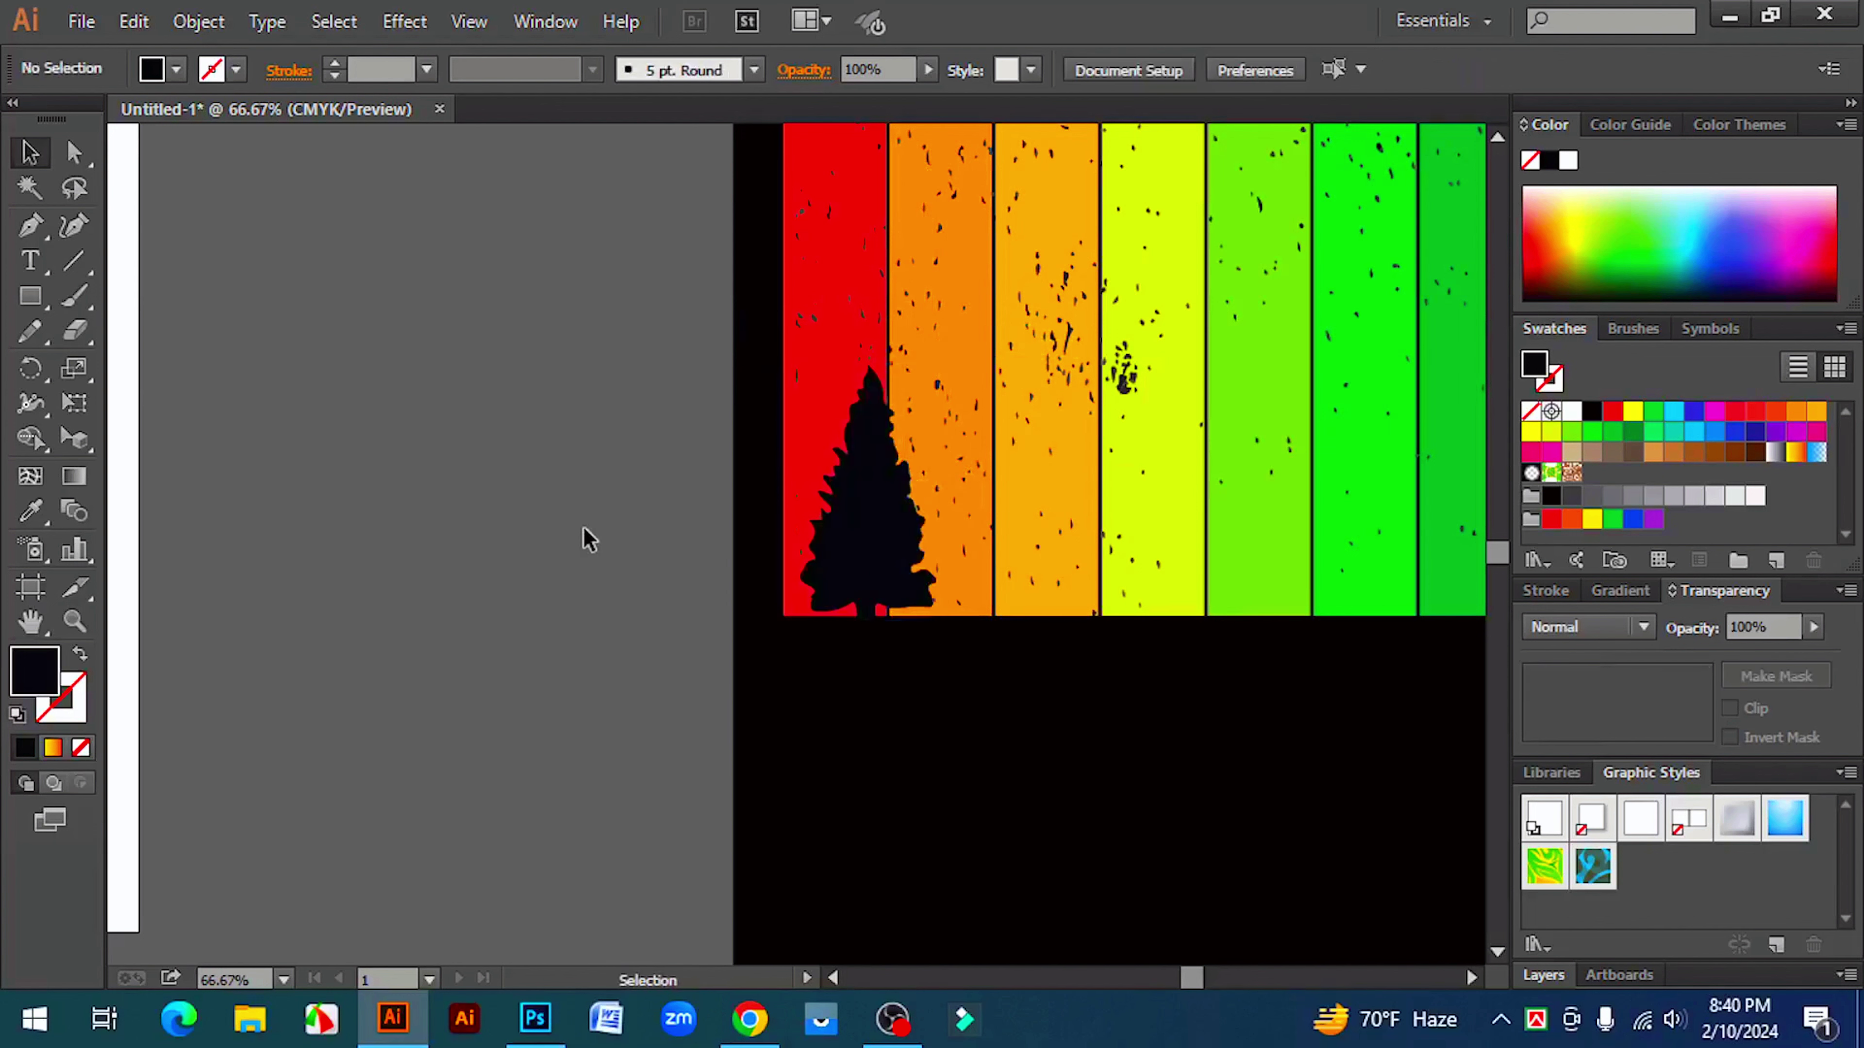
- Move the palm onto the stripes beside the pine, with its trunk reaching the stripes' lower edge
key("ctrl+minus")
key("ctrl+minus")
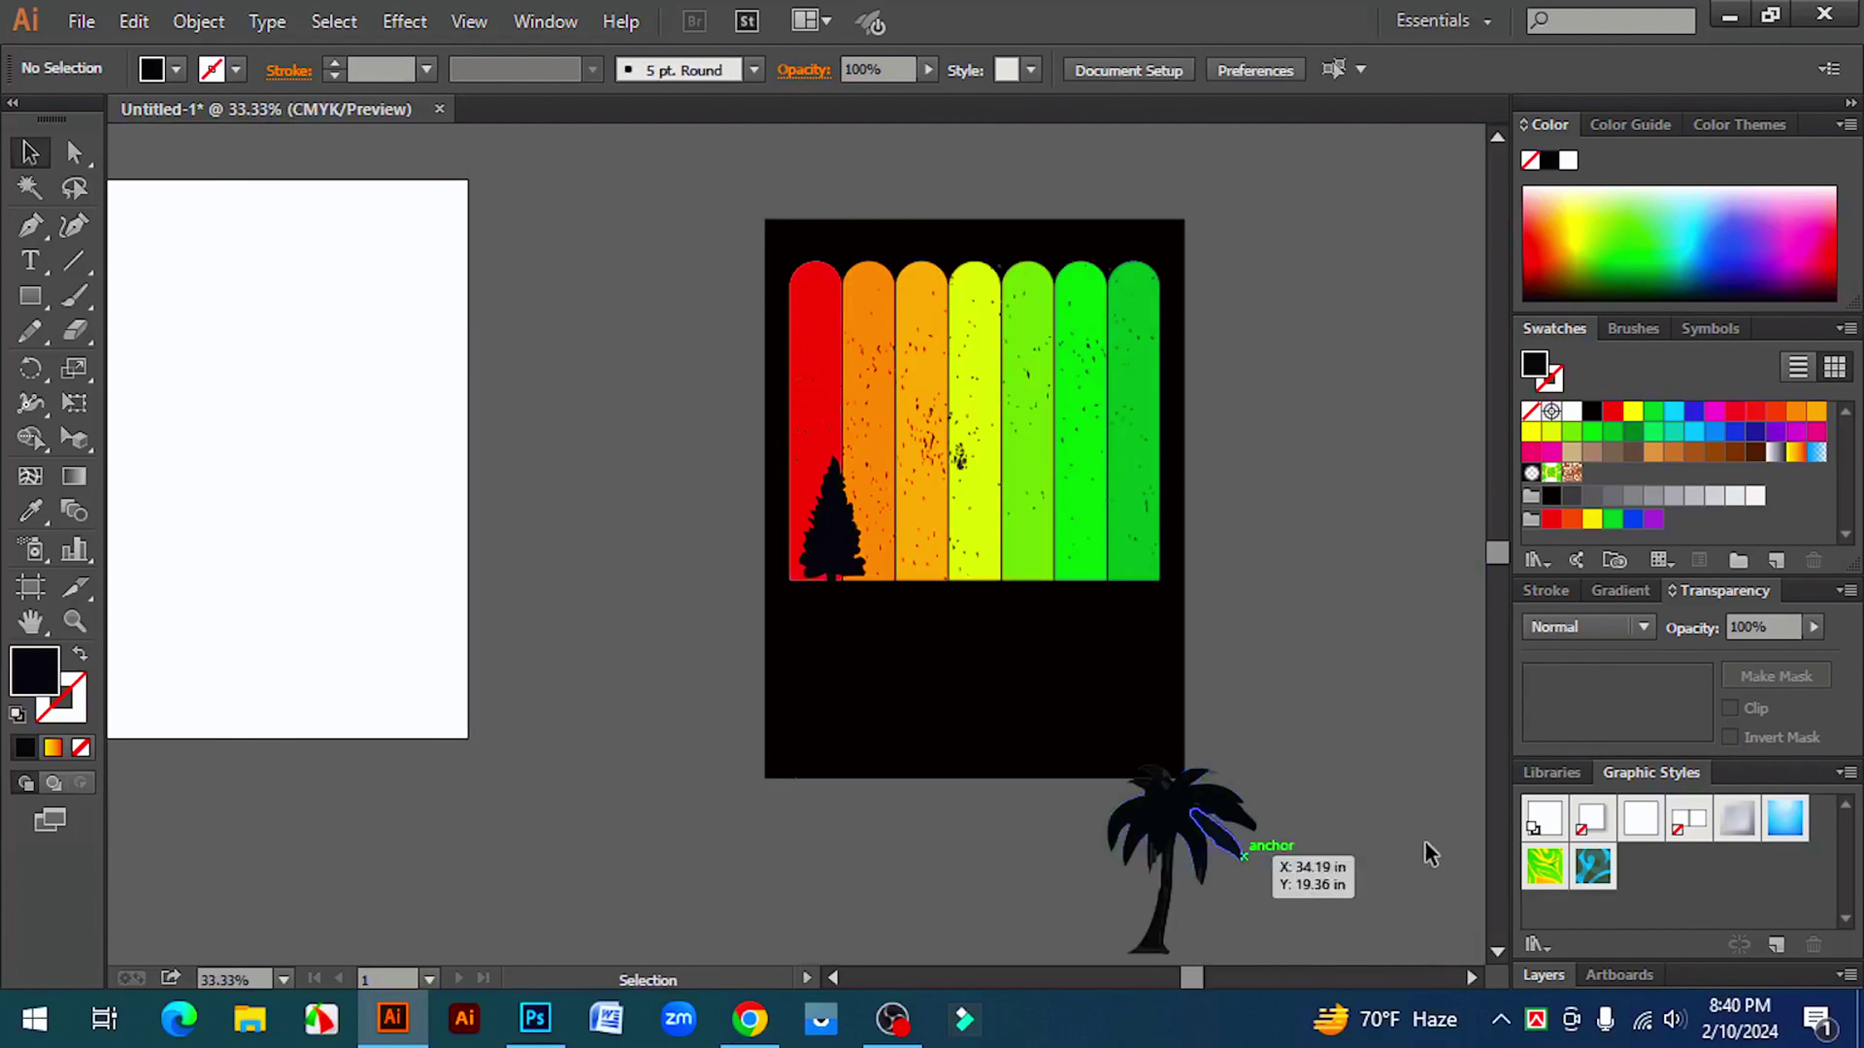
left_click_drag(1200, 757, 947, 393)
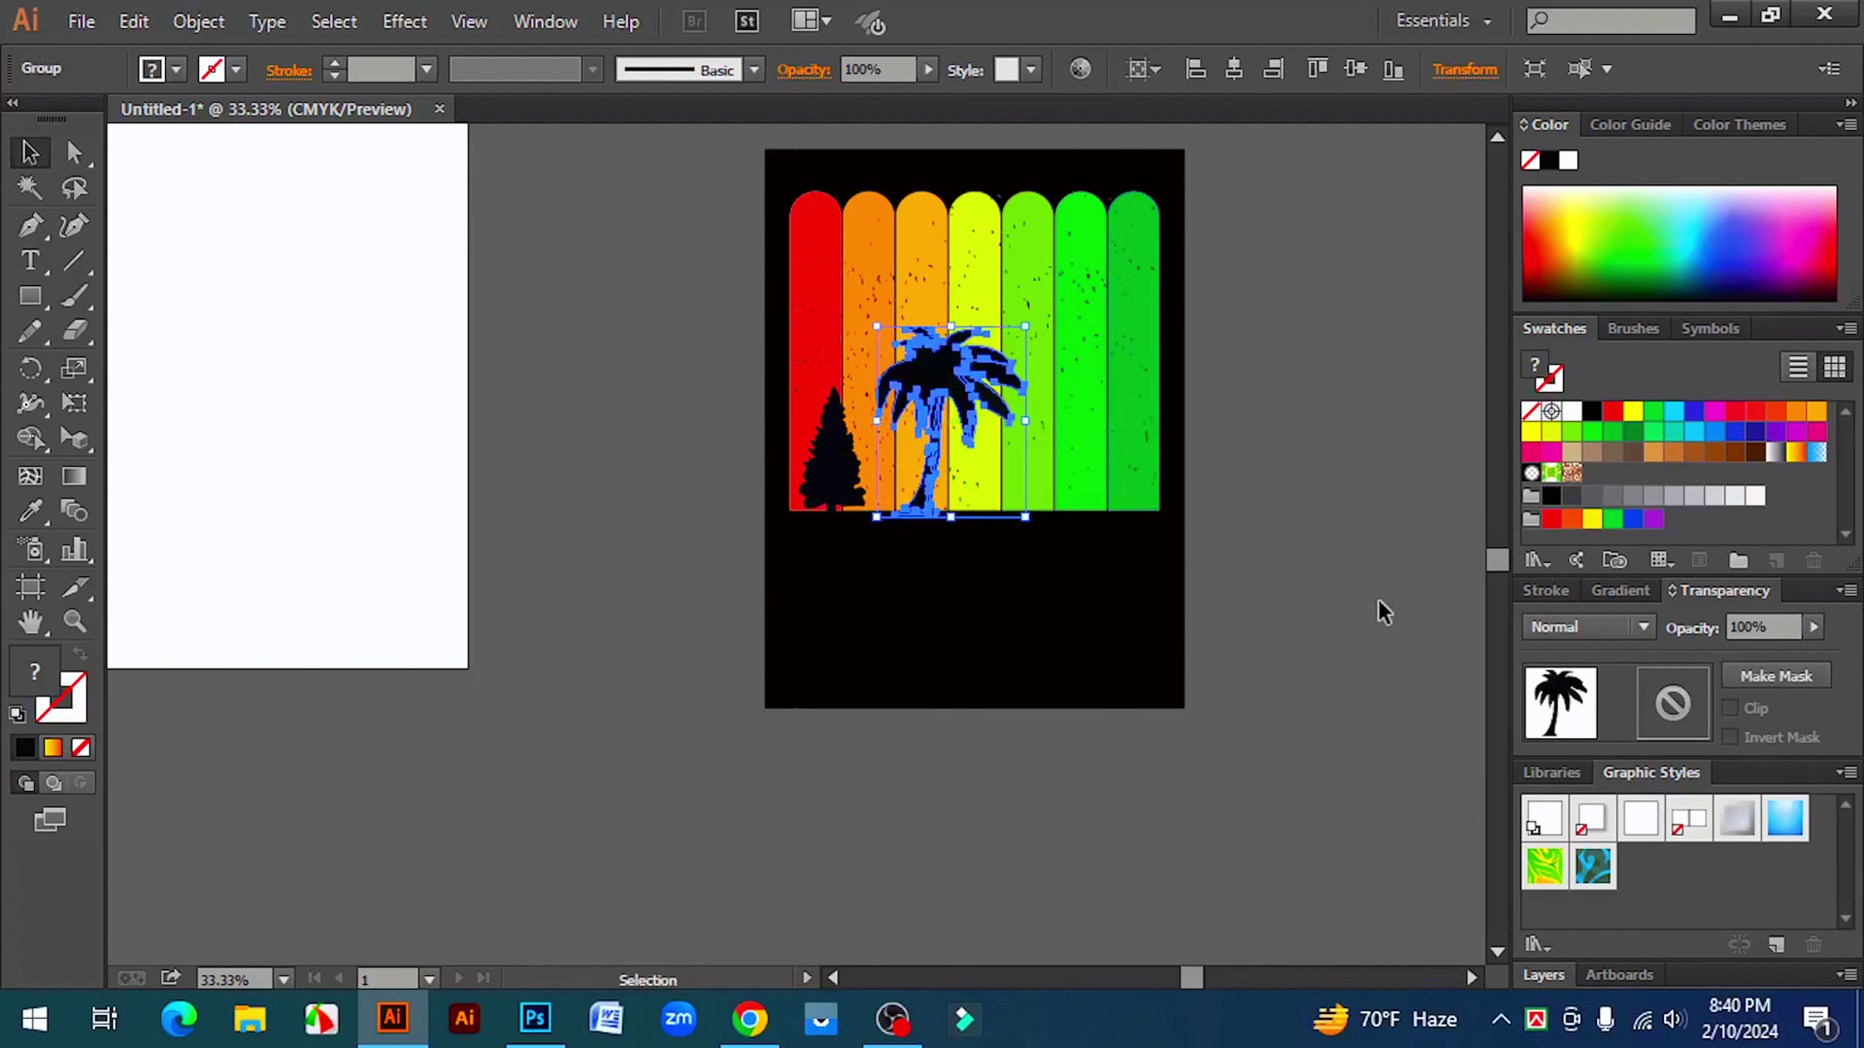
left_click(1377, 599)
- Select both trees with the stripes and remove the parts of the trunks hanging below the stripes with Shape Builder
scroll(932, 388, "up", 2)
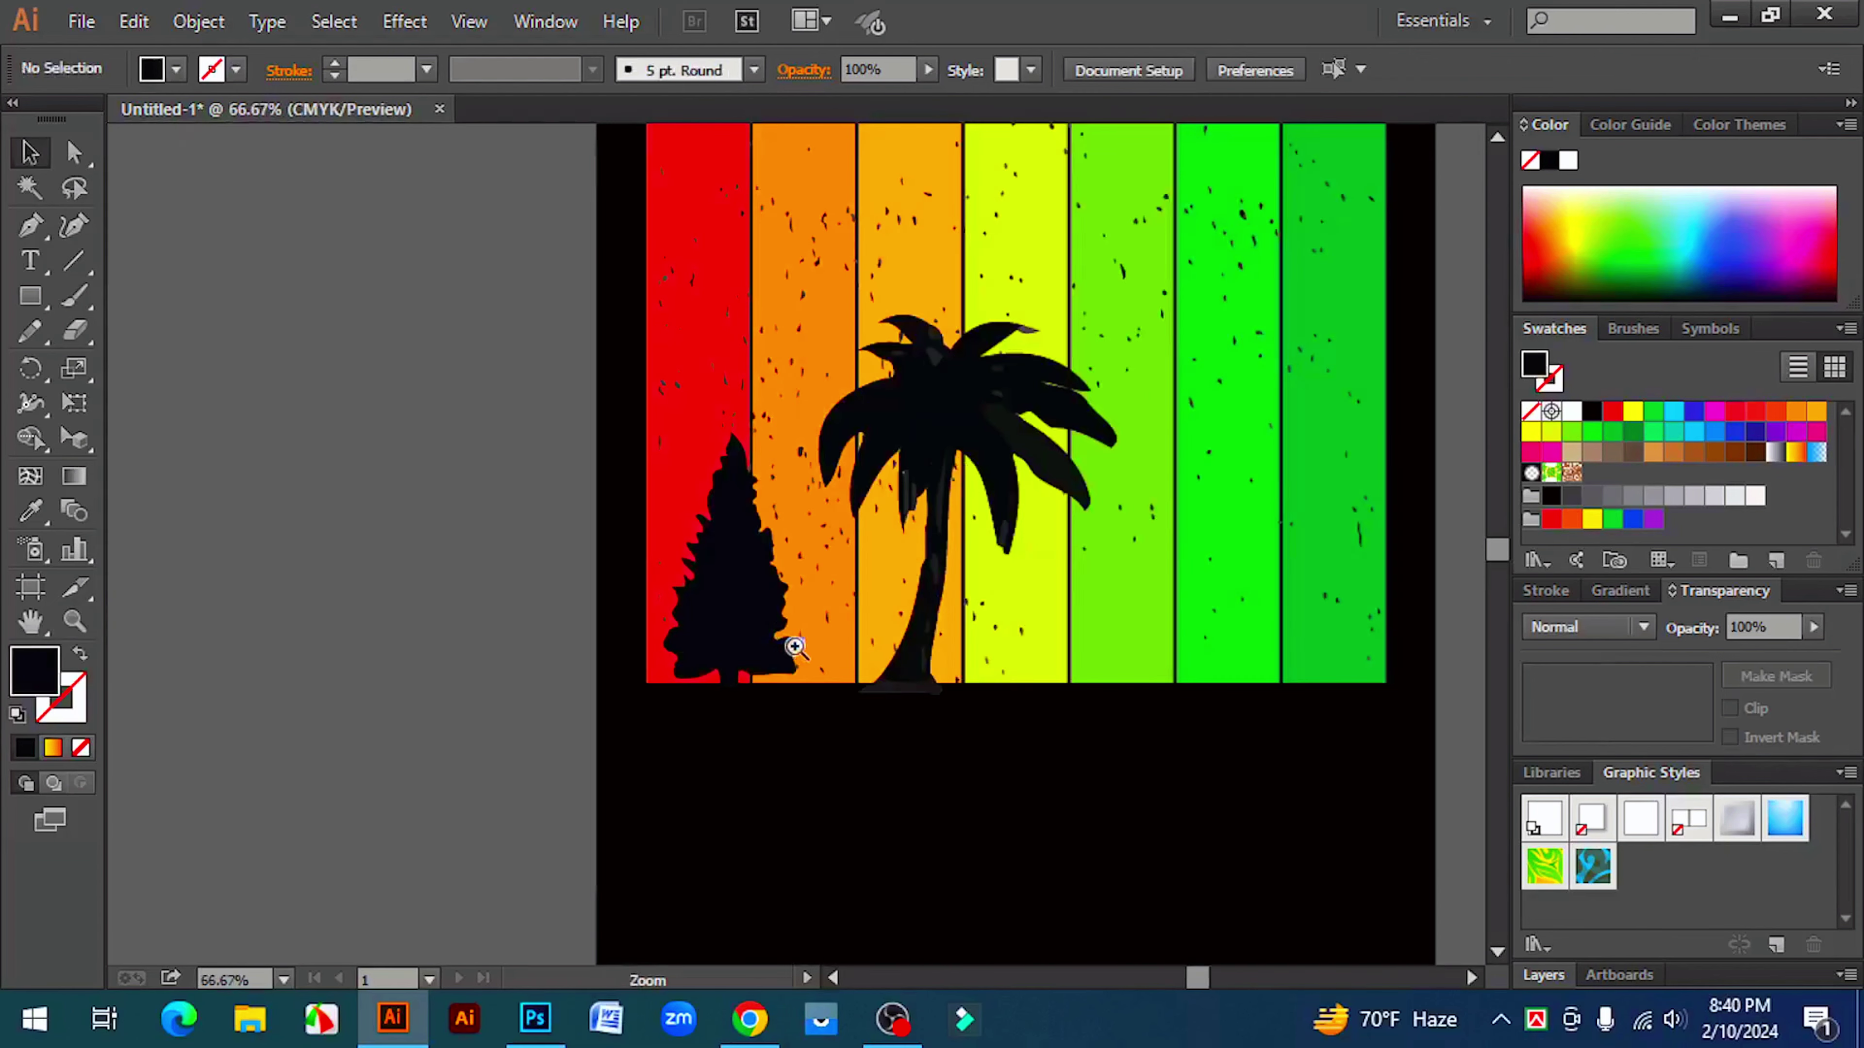
left_click(730, 660)
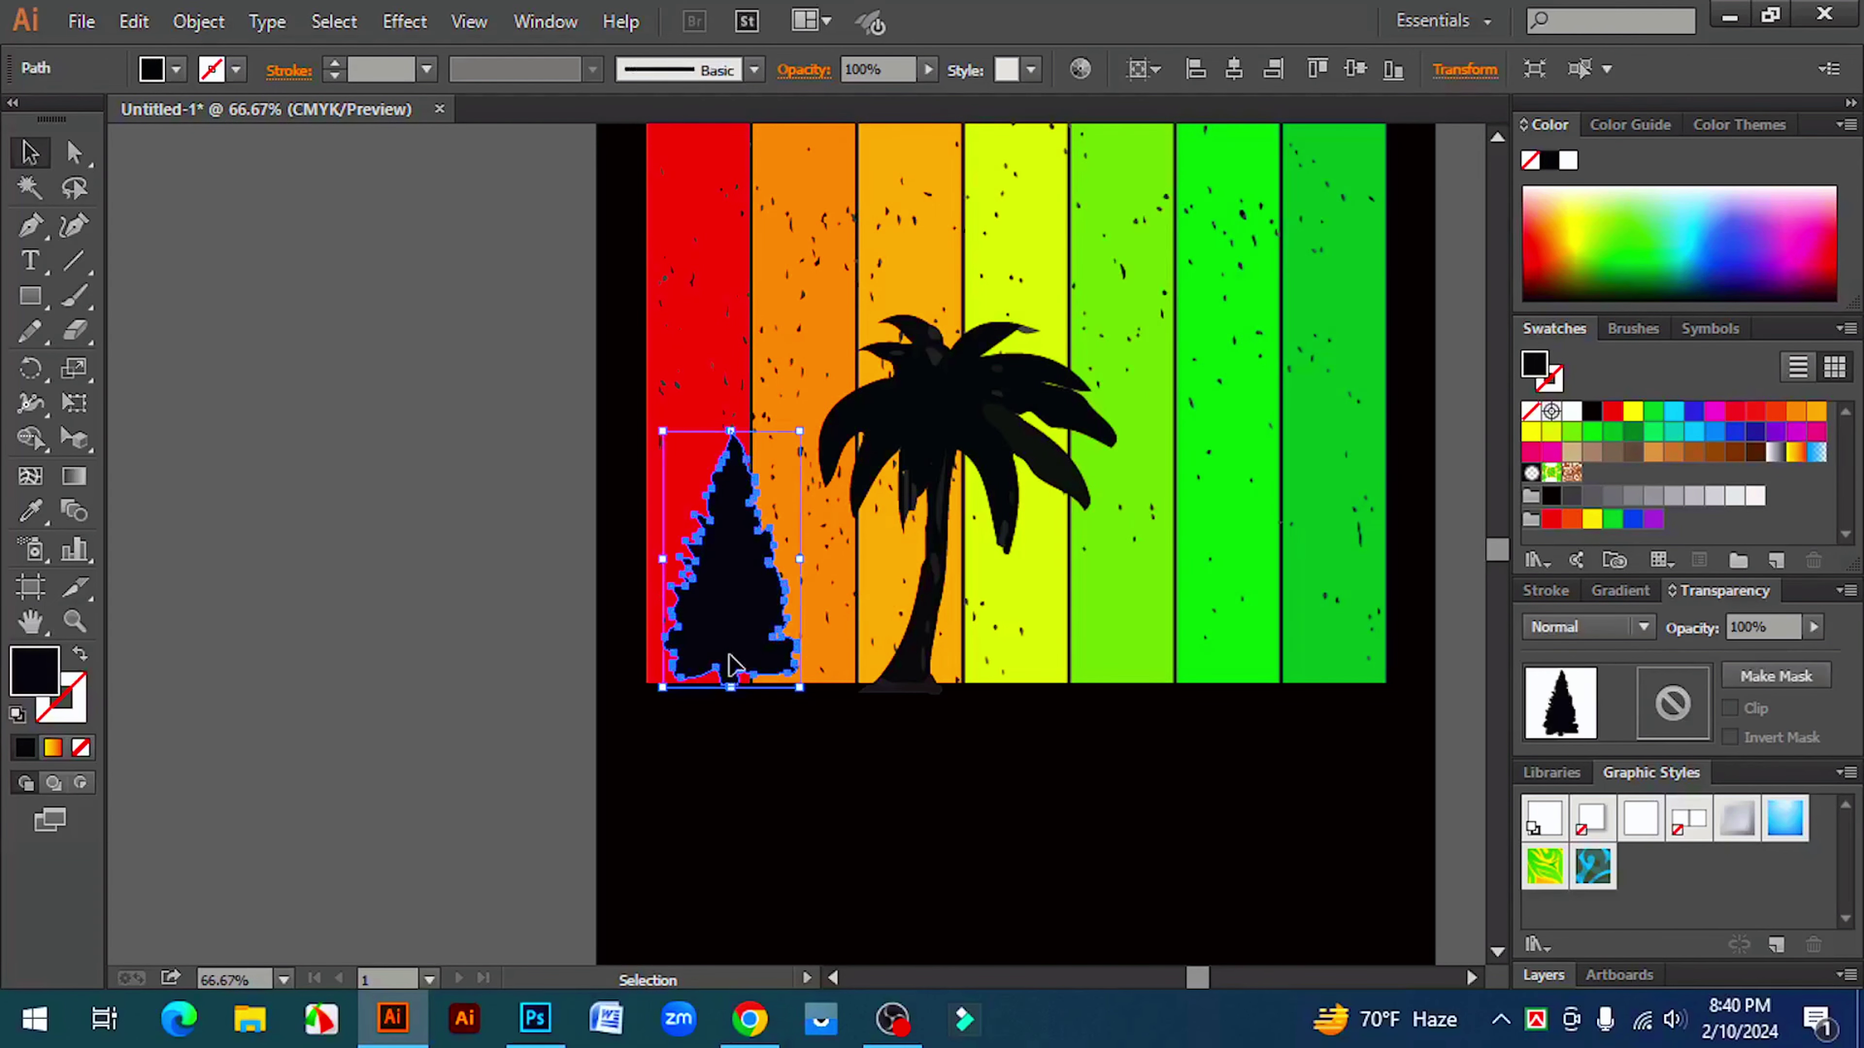
left_click_drag(540, 654, 1057, 782)
left_click(801, 656, "ctrl")
left_click(881, 561, "ctrl")
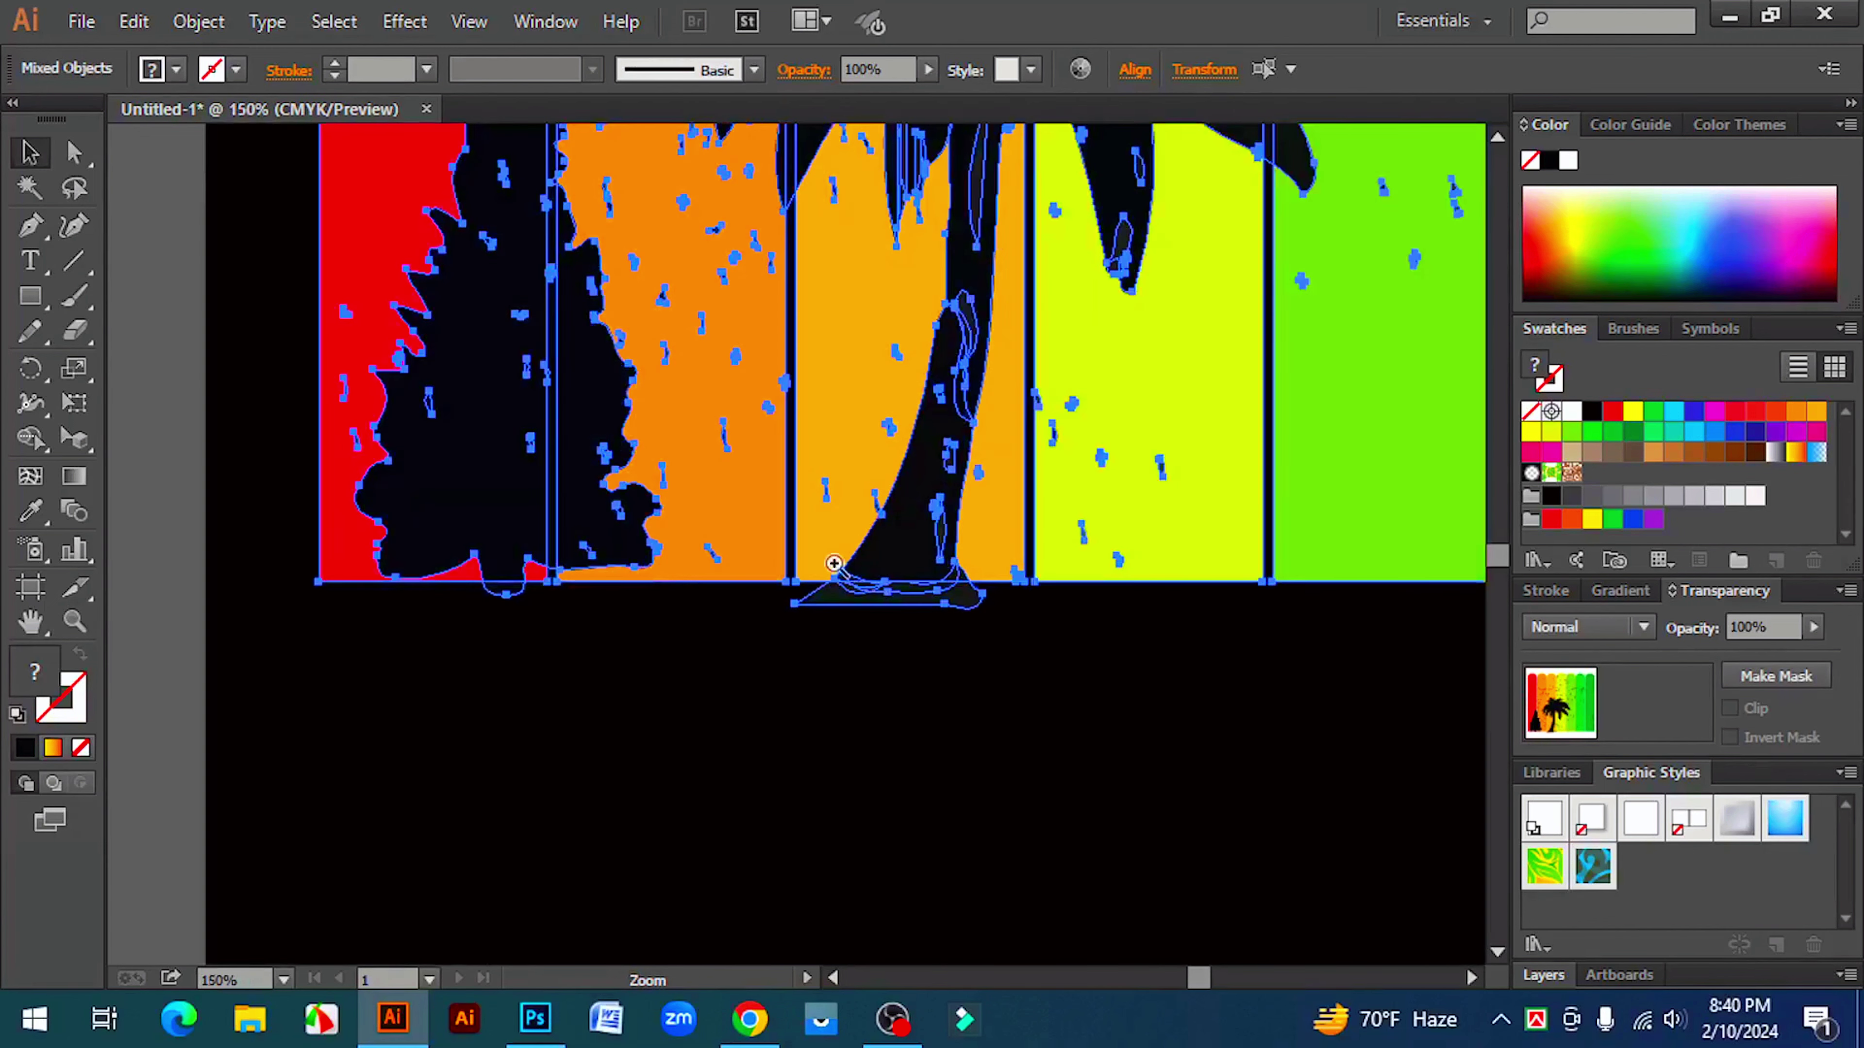
left_click(834, 563, "ctrl")
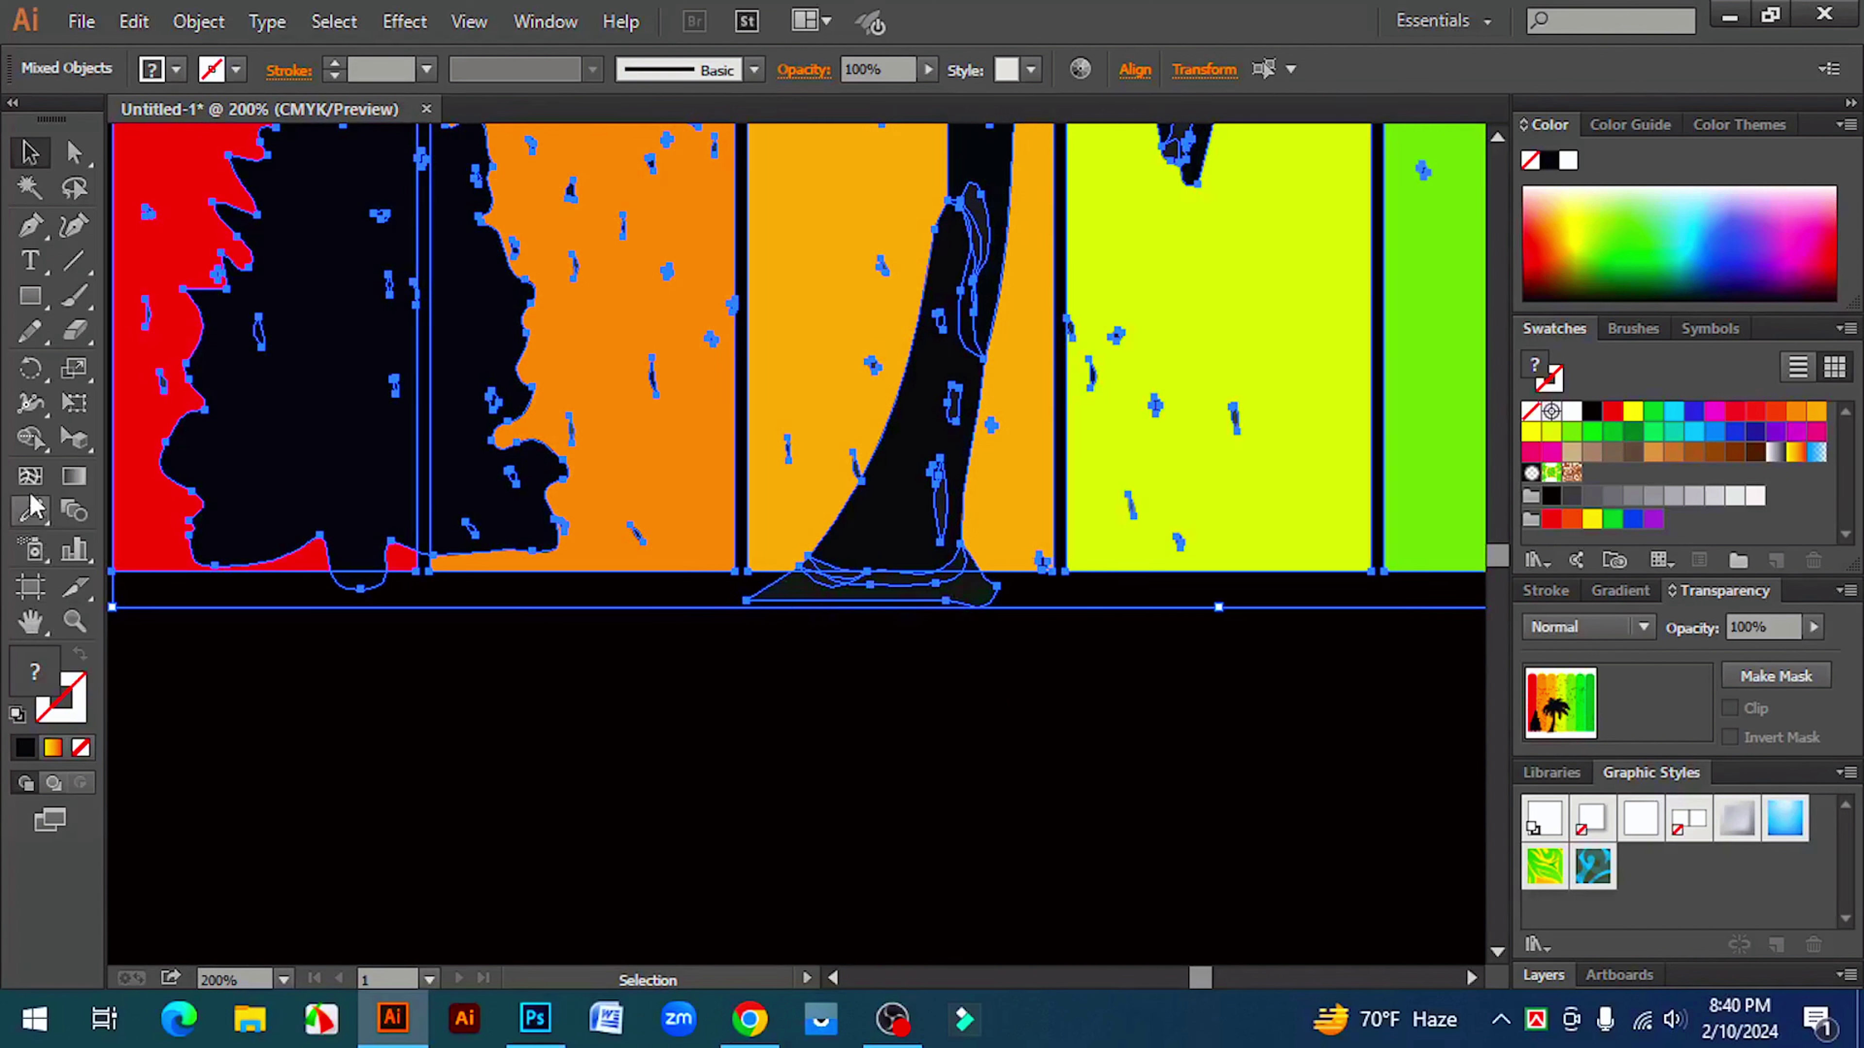
left_click(29, 438)
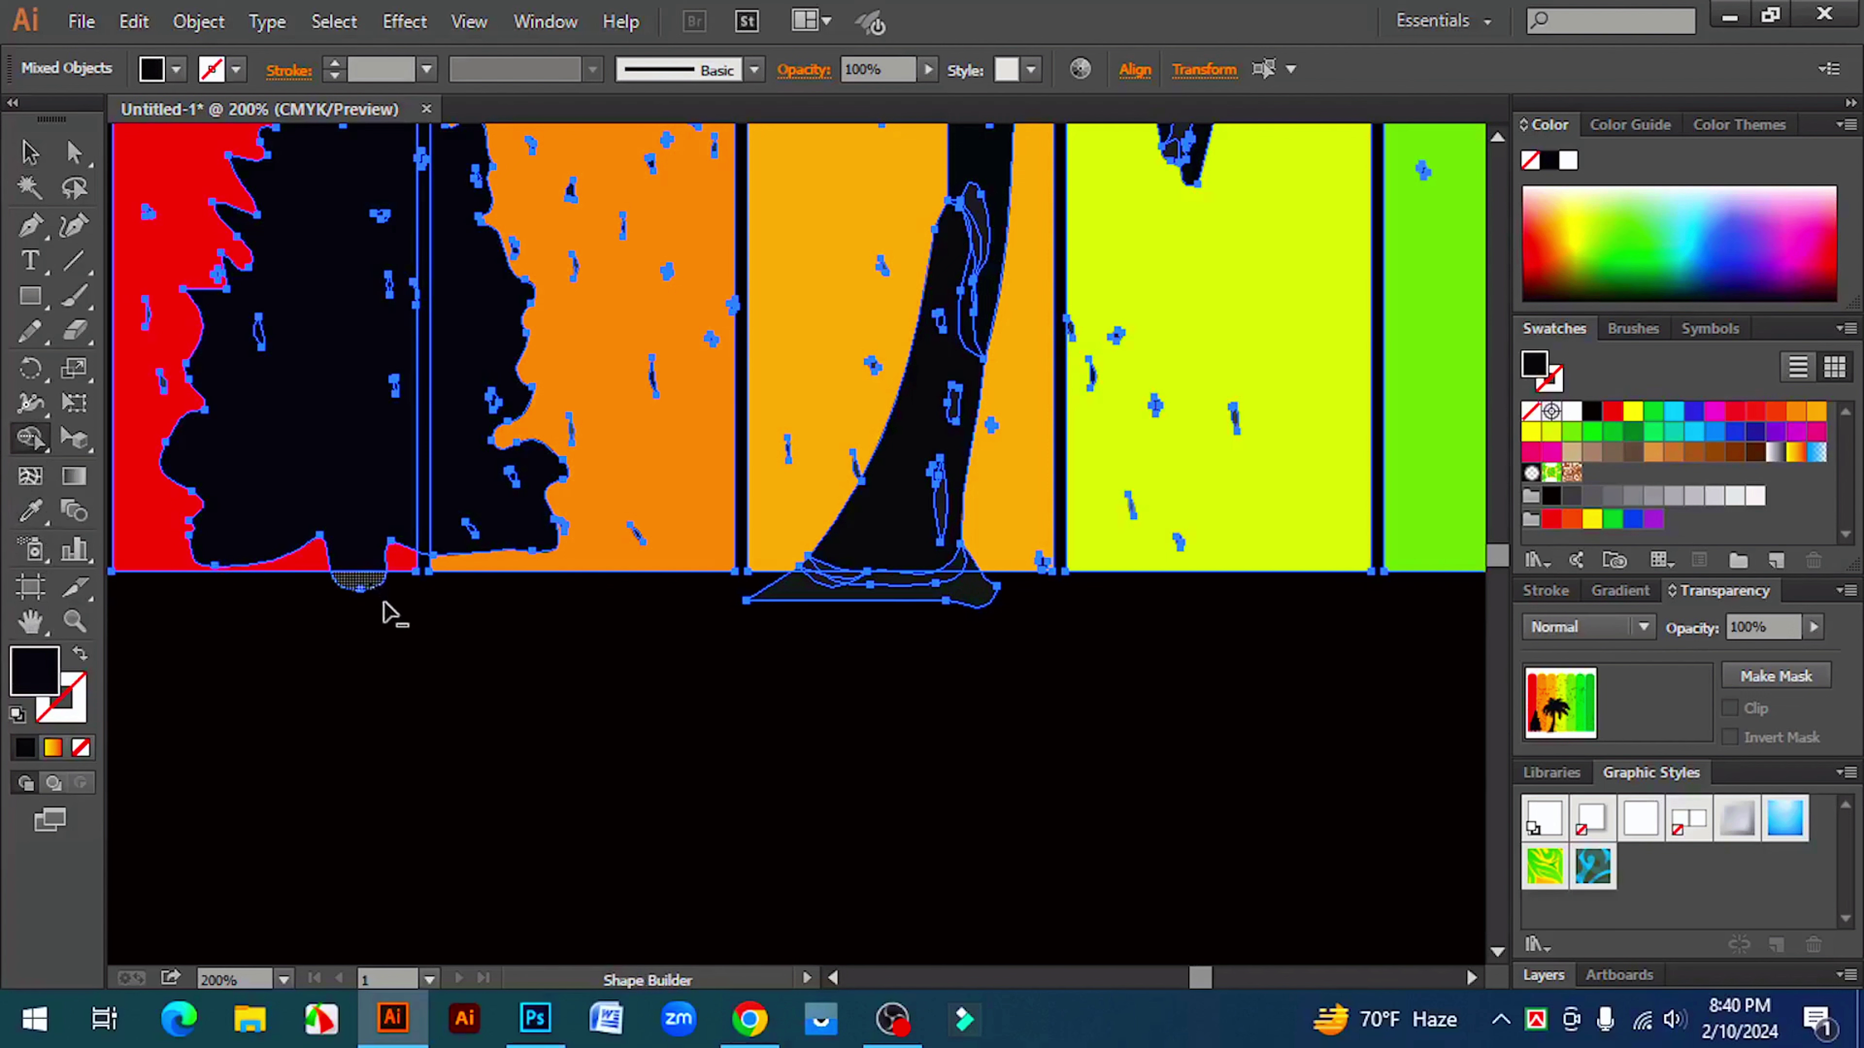
left_click(357, 586, "alt")
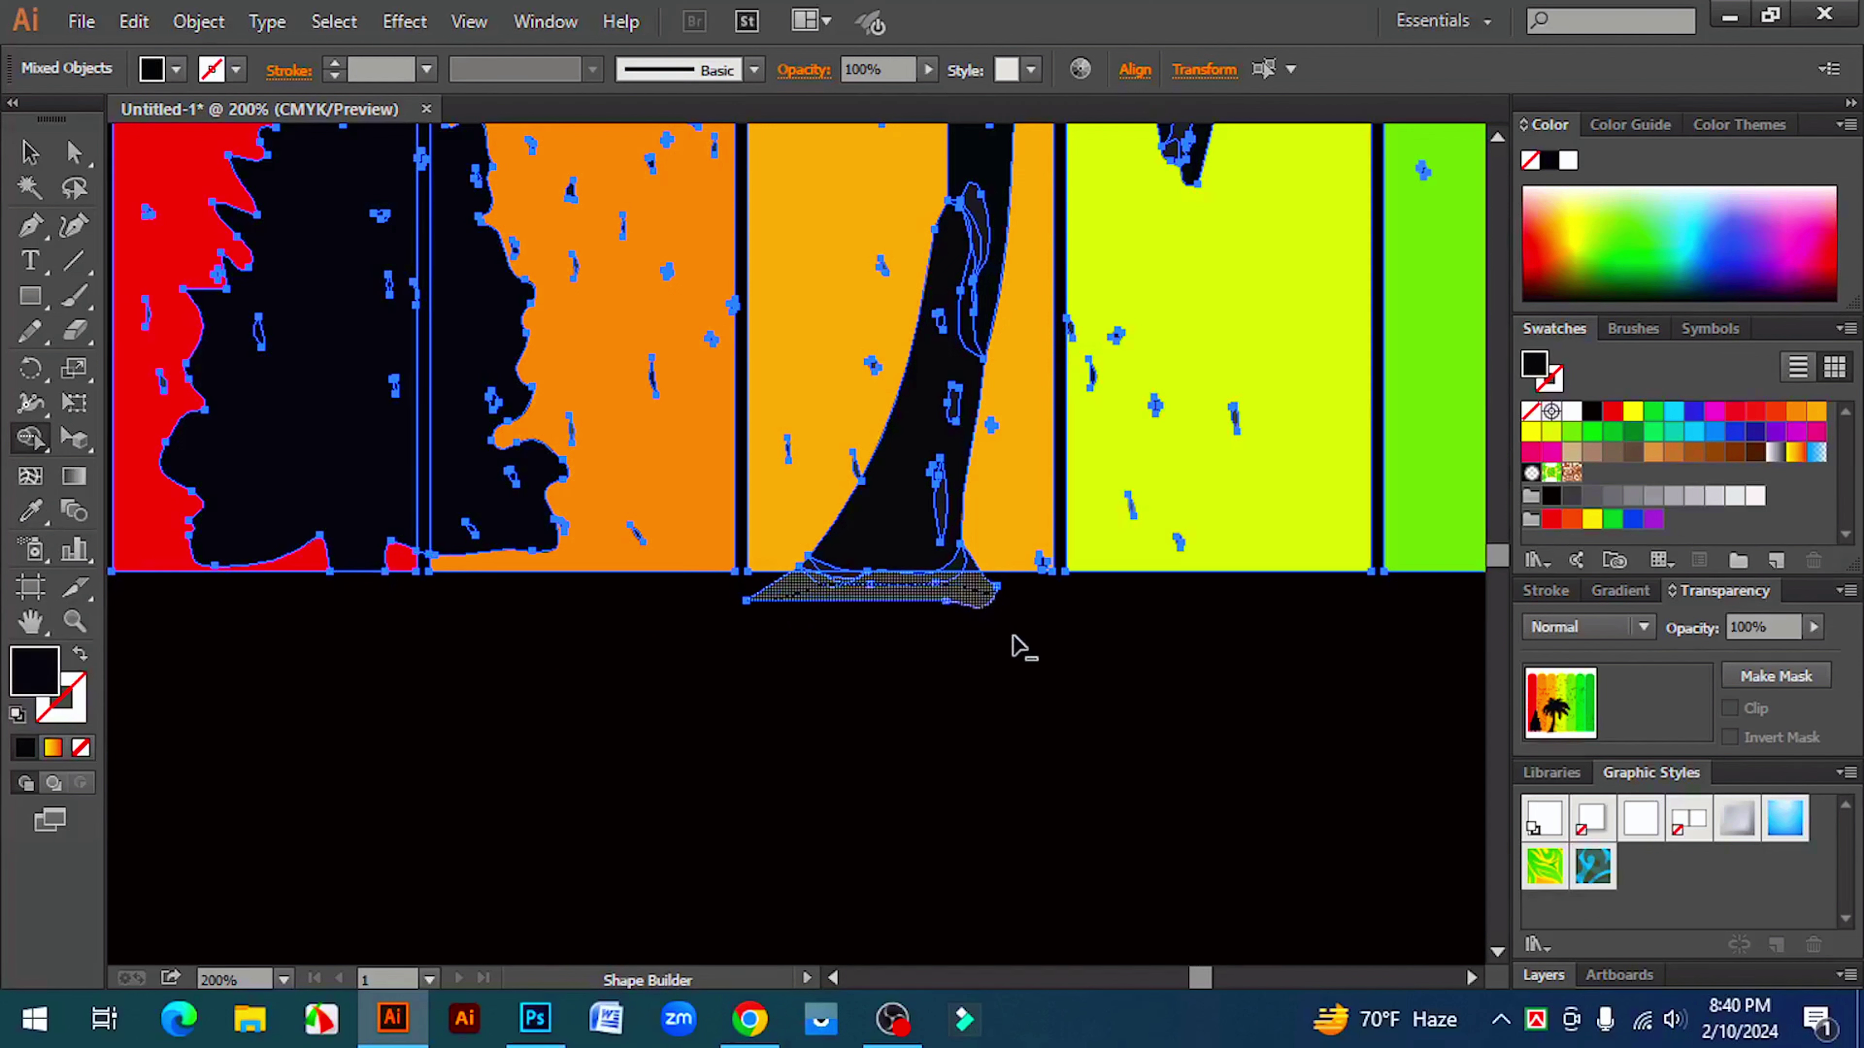
left_click(954, 635, "alt")
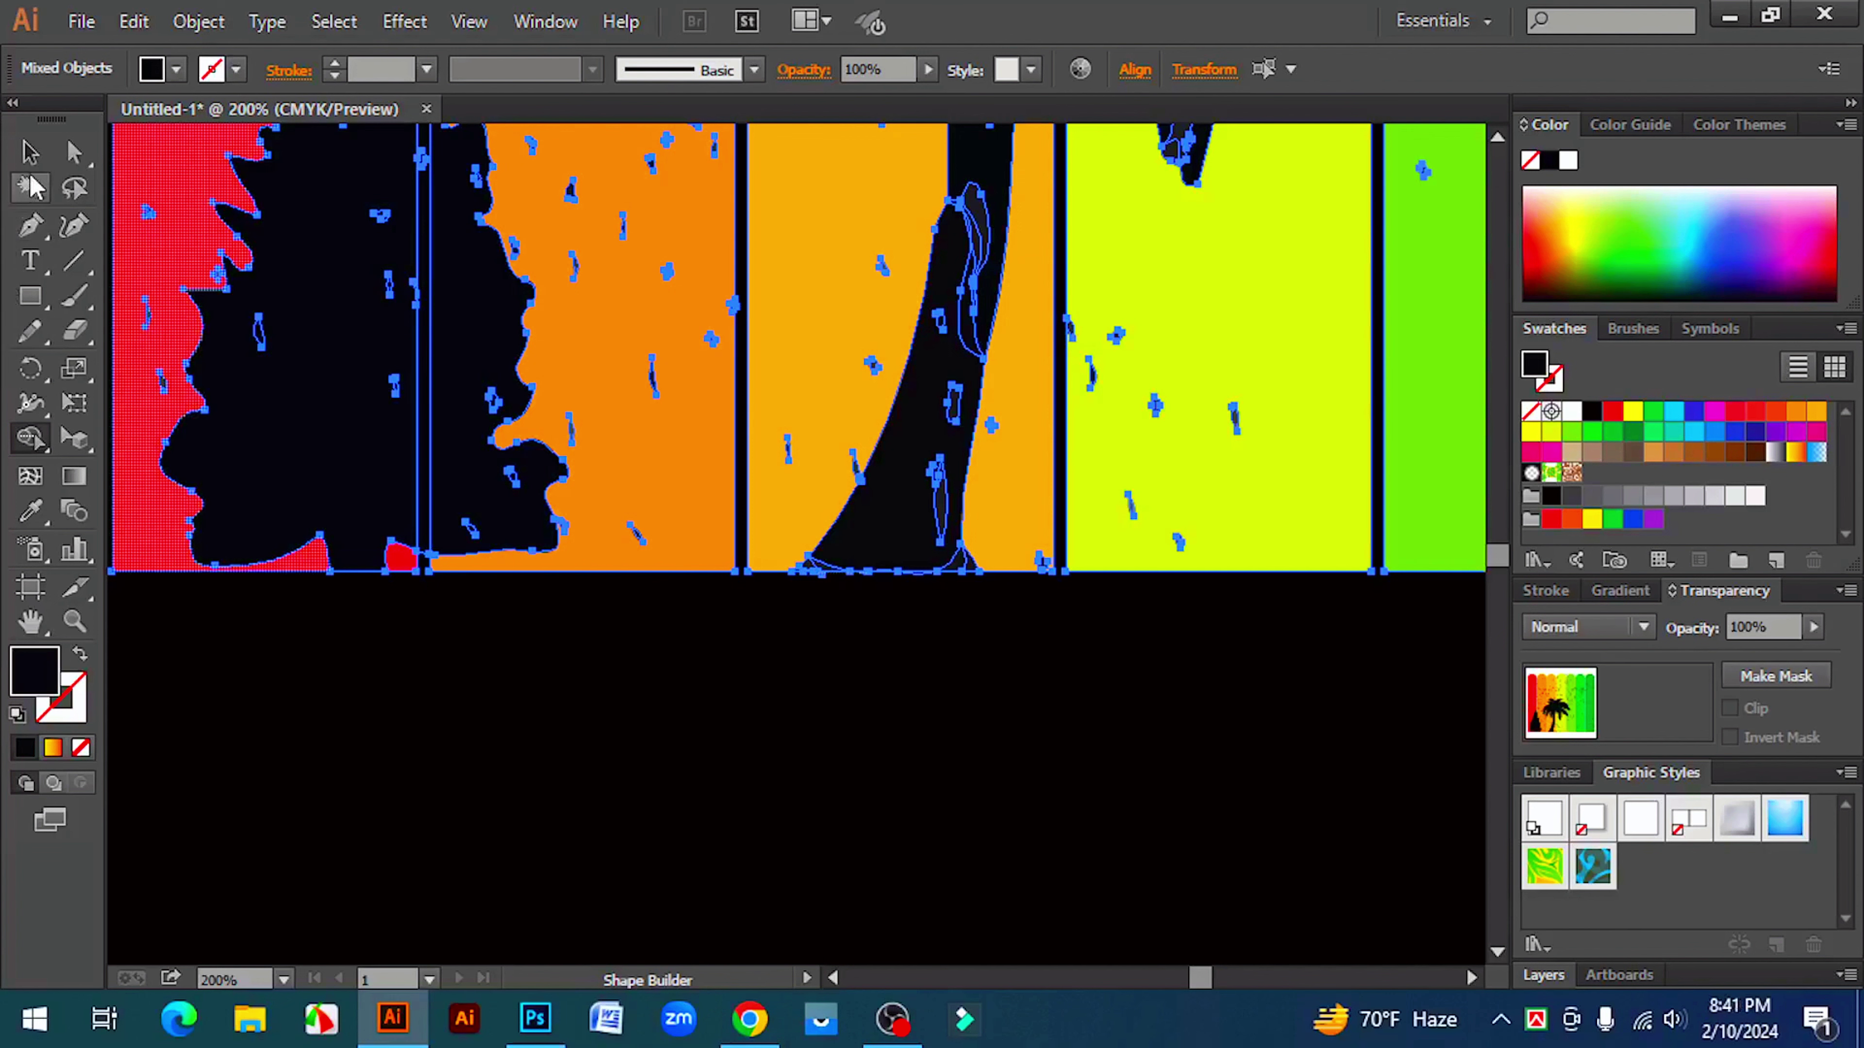
key("v")
left_click(534, 754)
- Fill the palm group with the Black swatch
key("ctrl+minus")
key("ctrl+minus")
key("ctrl+minus")
key("ctrl+minus")
key("ctrl+minus")
key("ctrl+minus")
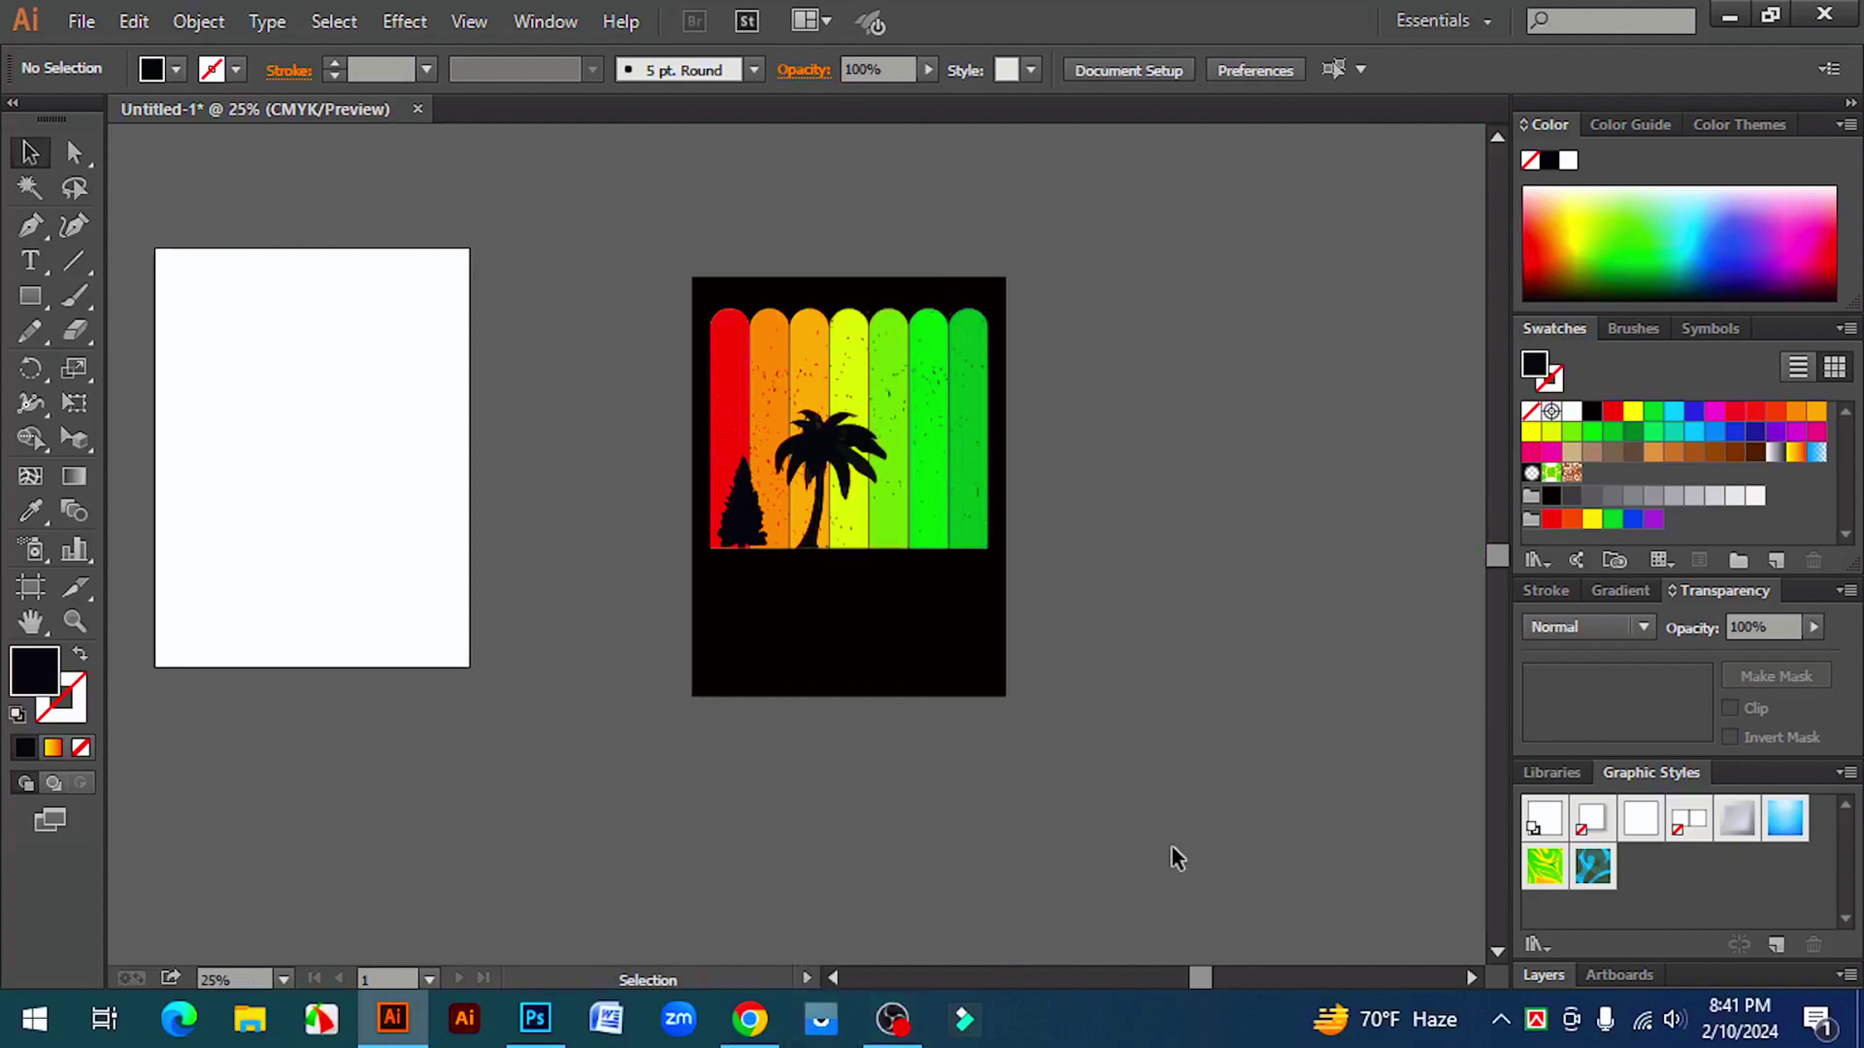
key("space")
left_click_drag(1049, 765, 1267, 800)
key("ctrl+space")
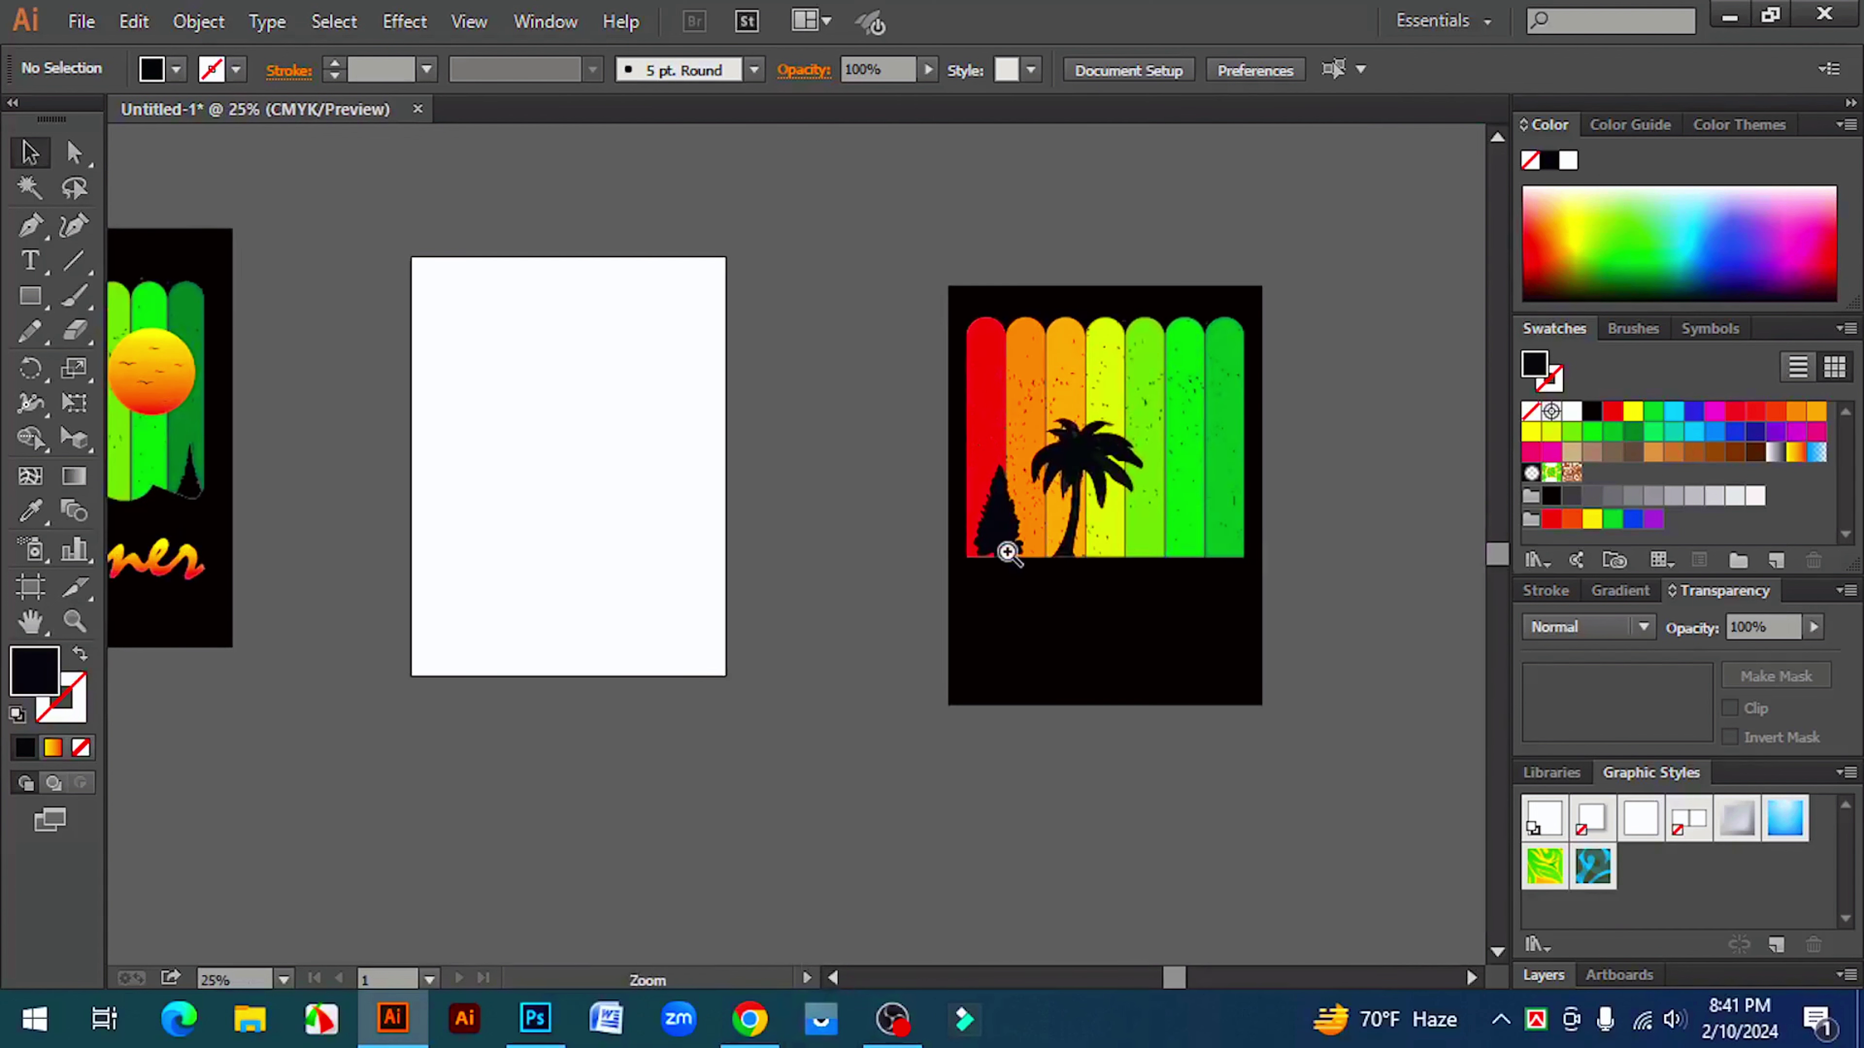
left_click(1008, 552)
left_click(901, 419)
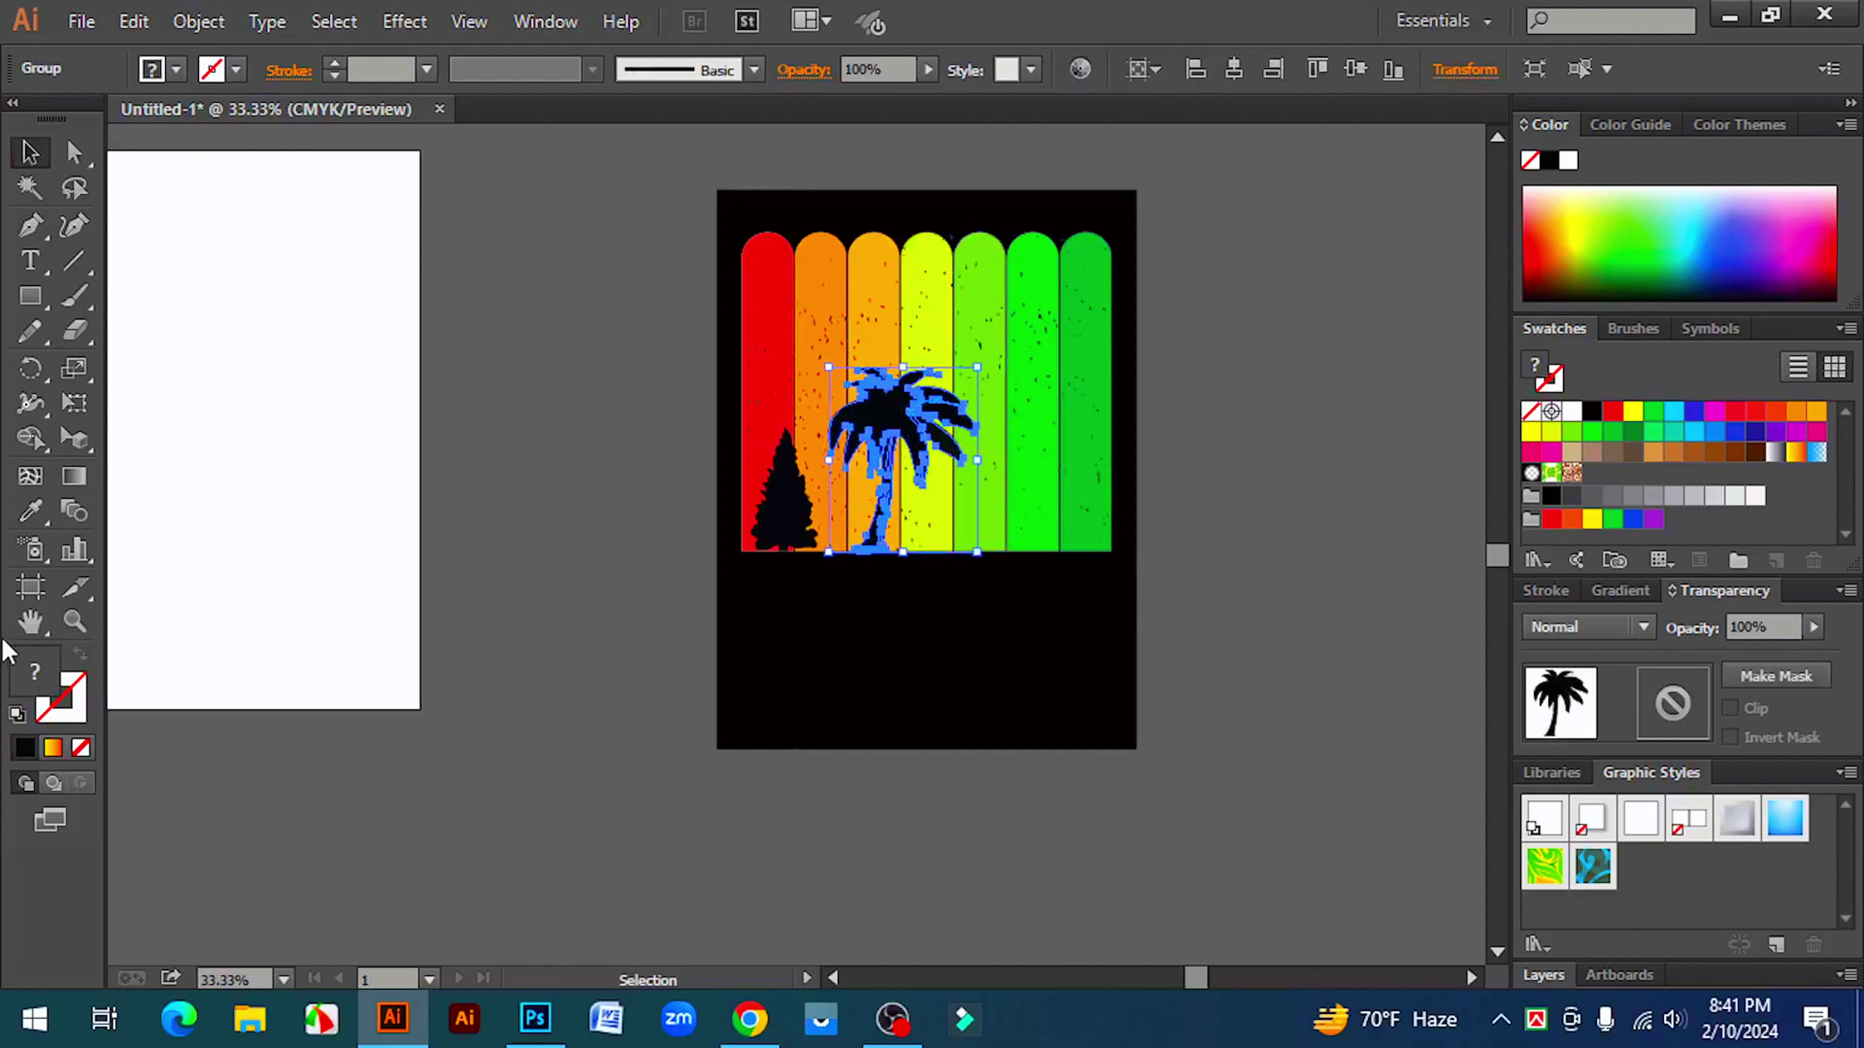
left_click(1592, 412)
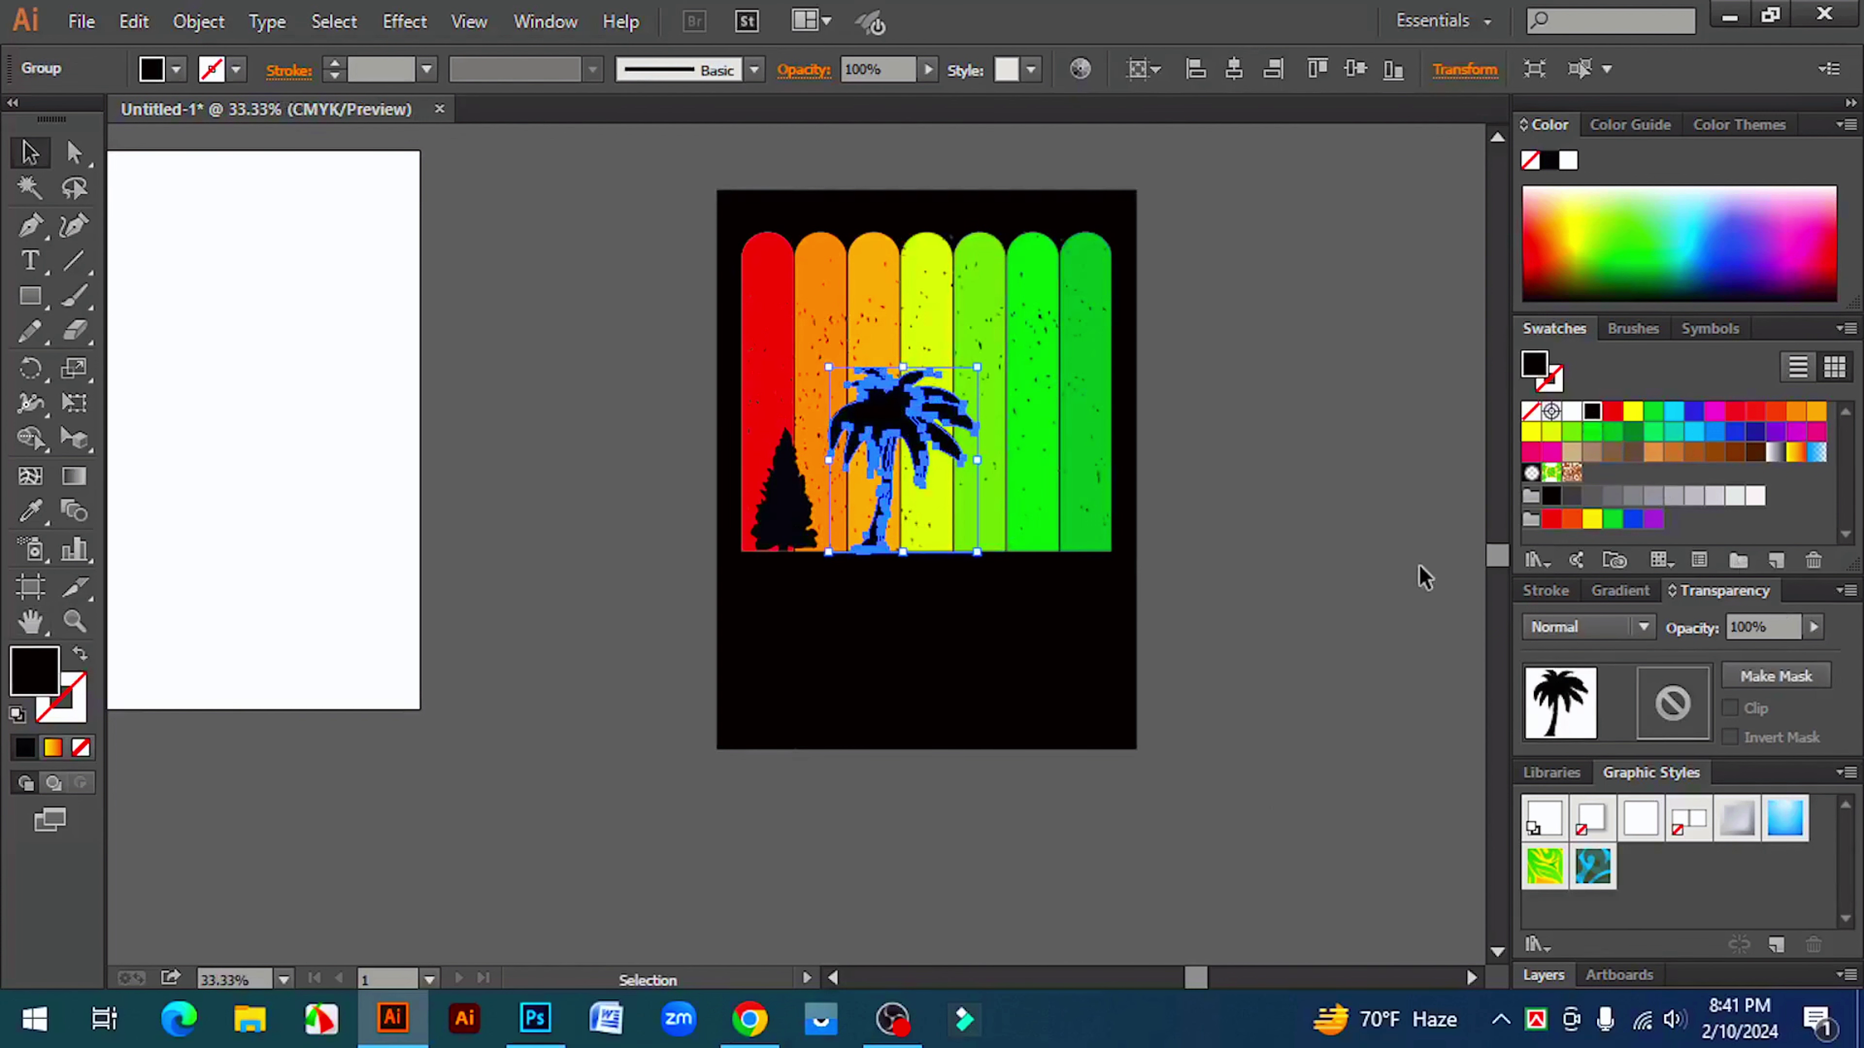
left_click(1386, 580)
- Fill the pine silhouette with the Black swatch
key("ctrl+space")
left_click(855, 460)
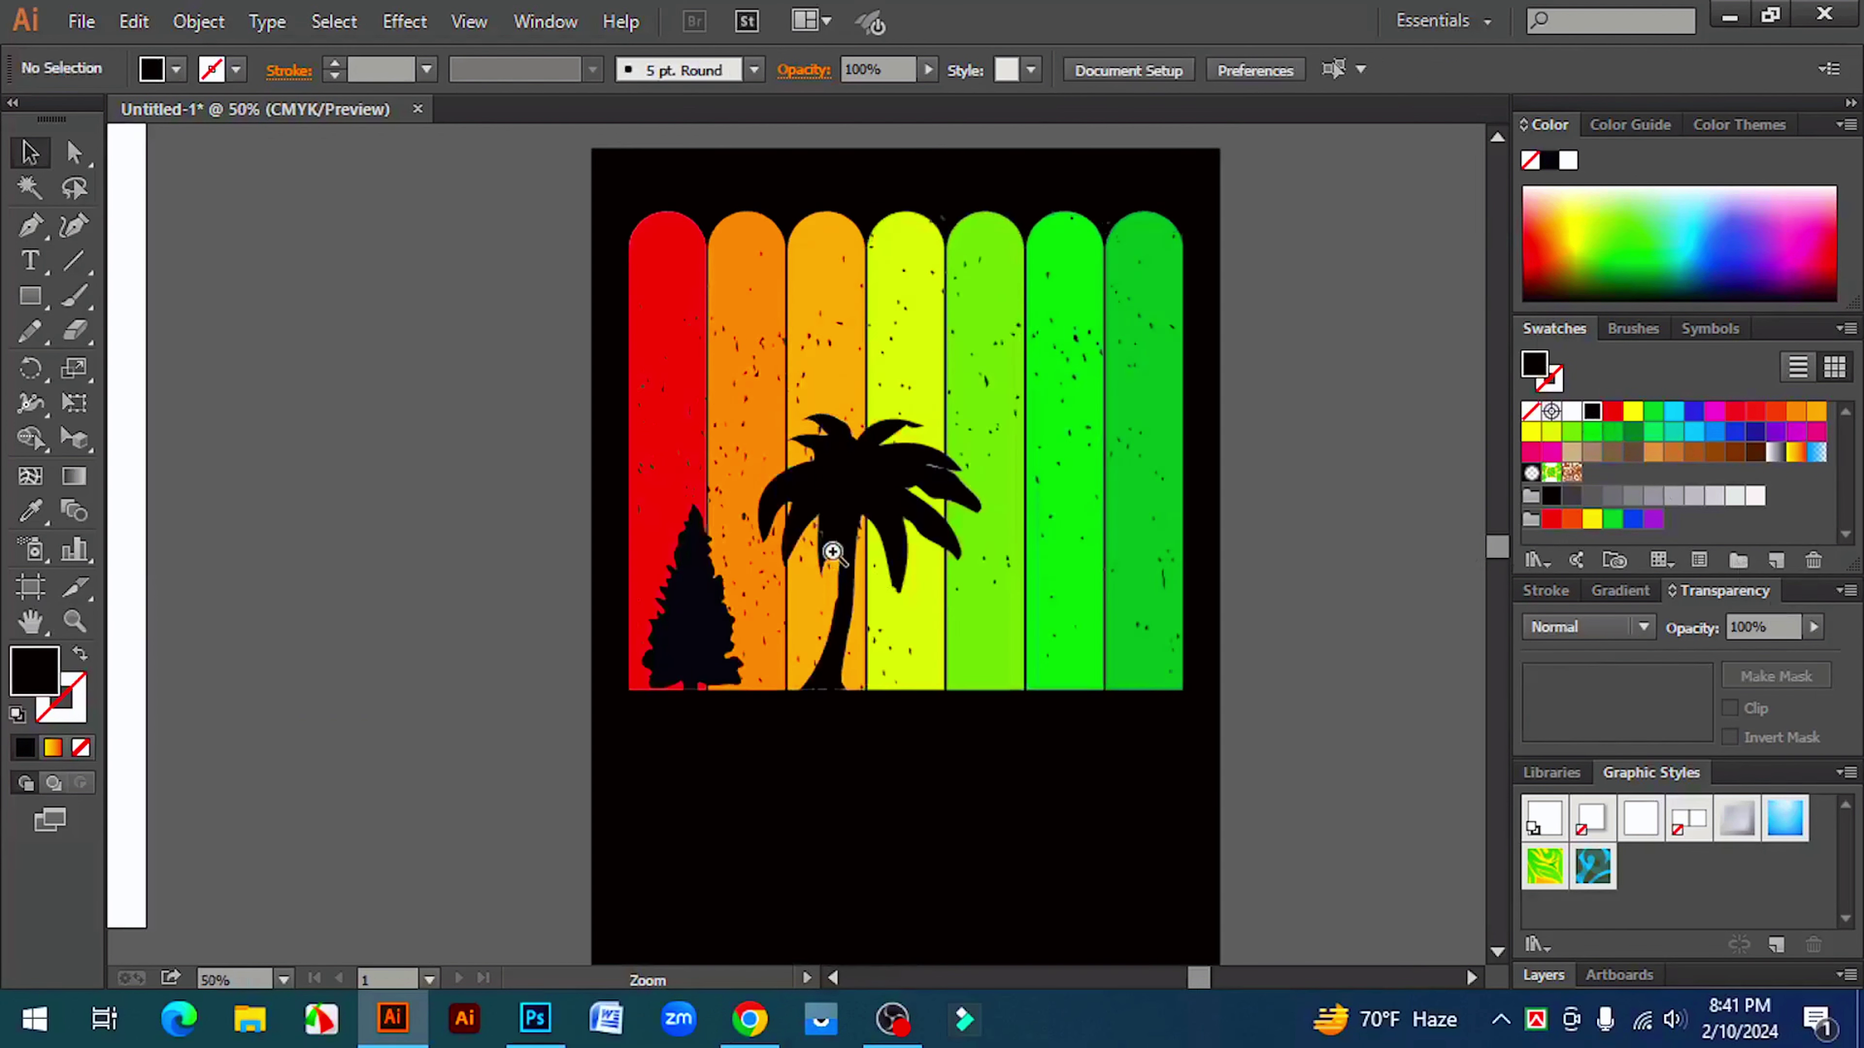
left_click(836, 547)
left_click_drag(866, 843, 1070, 707)
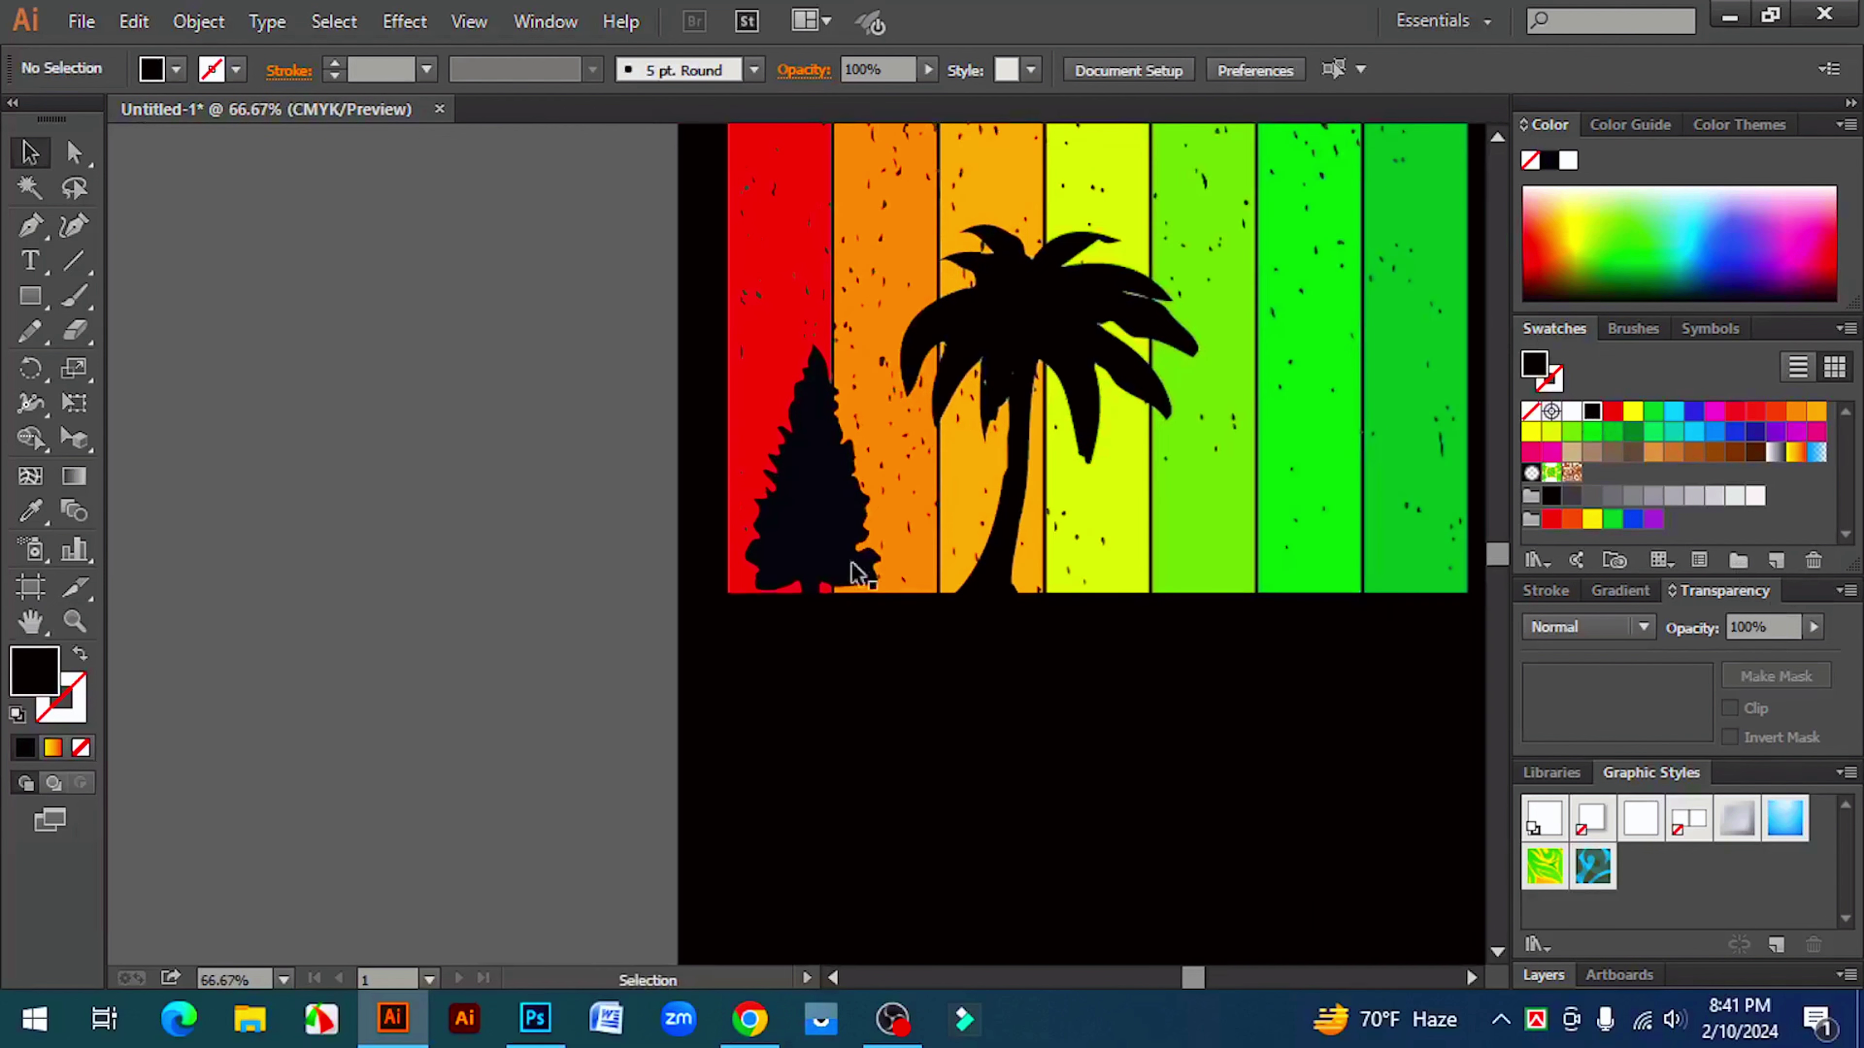
left_click(833, 525)
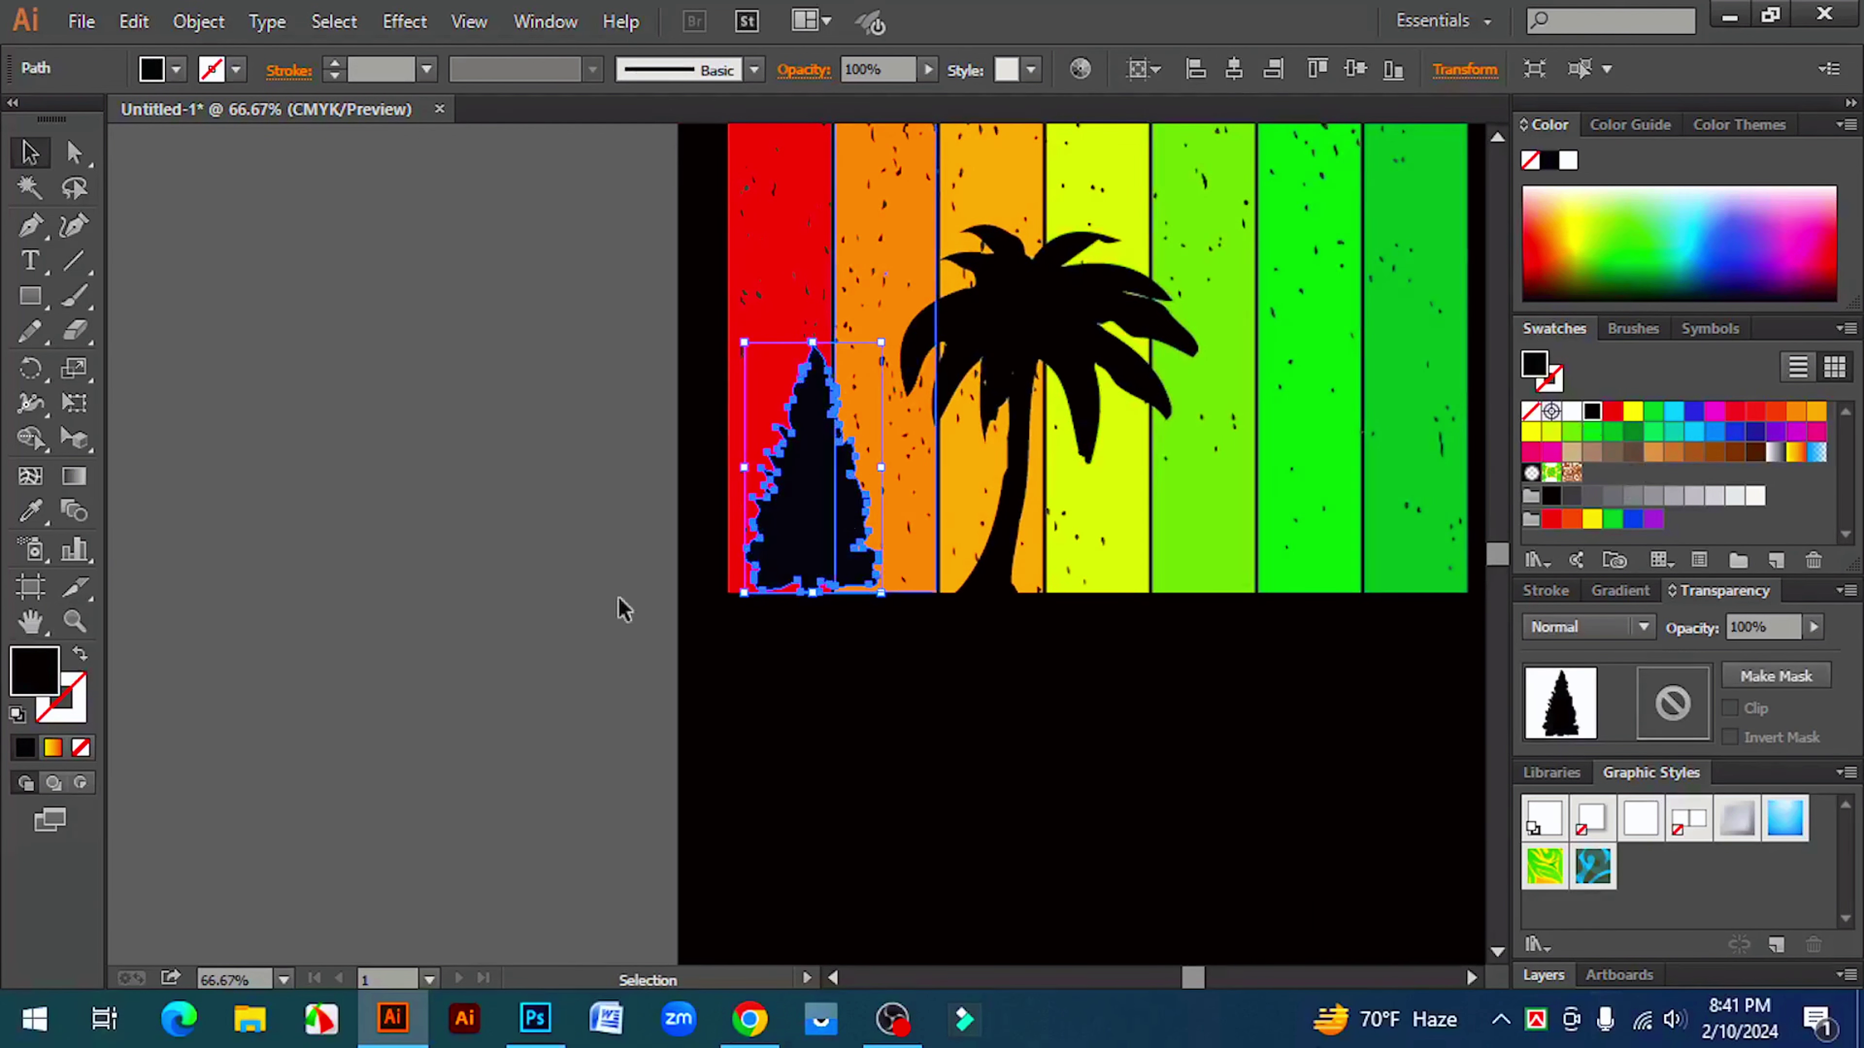
left_click(412, 591)
- Select the grunge speckle group over the stripes and fill it with the Black swatch
scroll(1248, 543, "up", 4)
scroll(1337, 561, "up", 3)
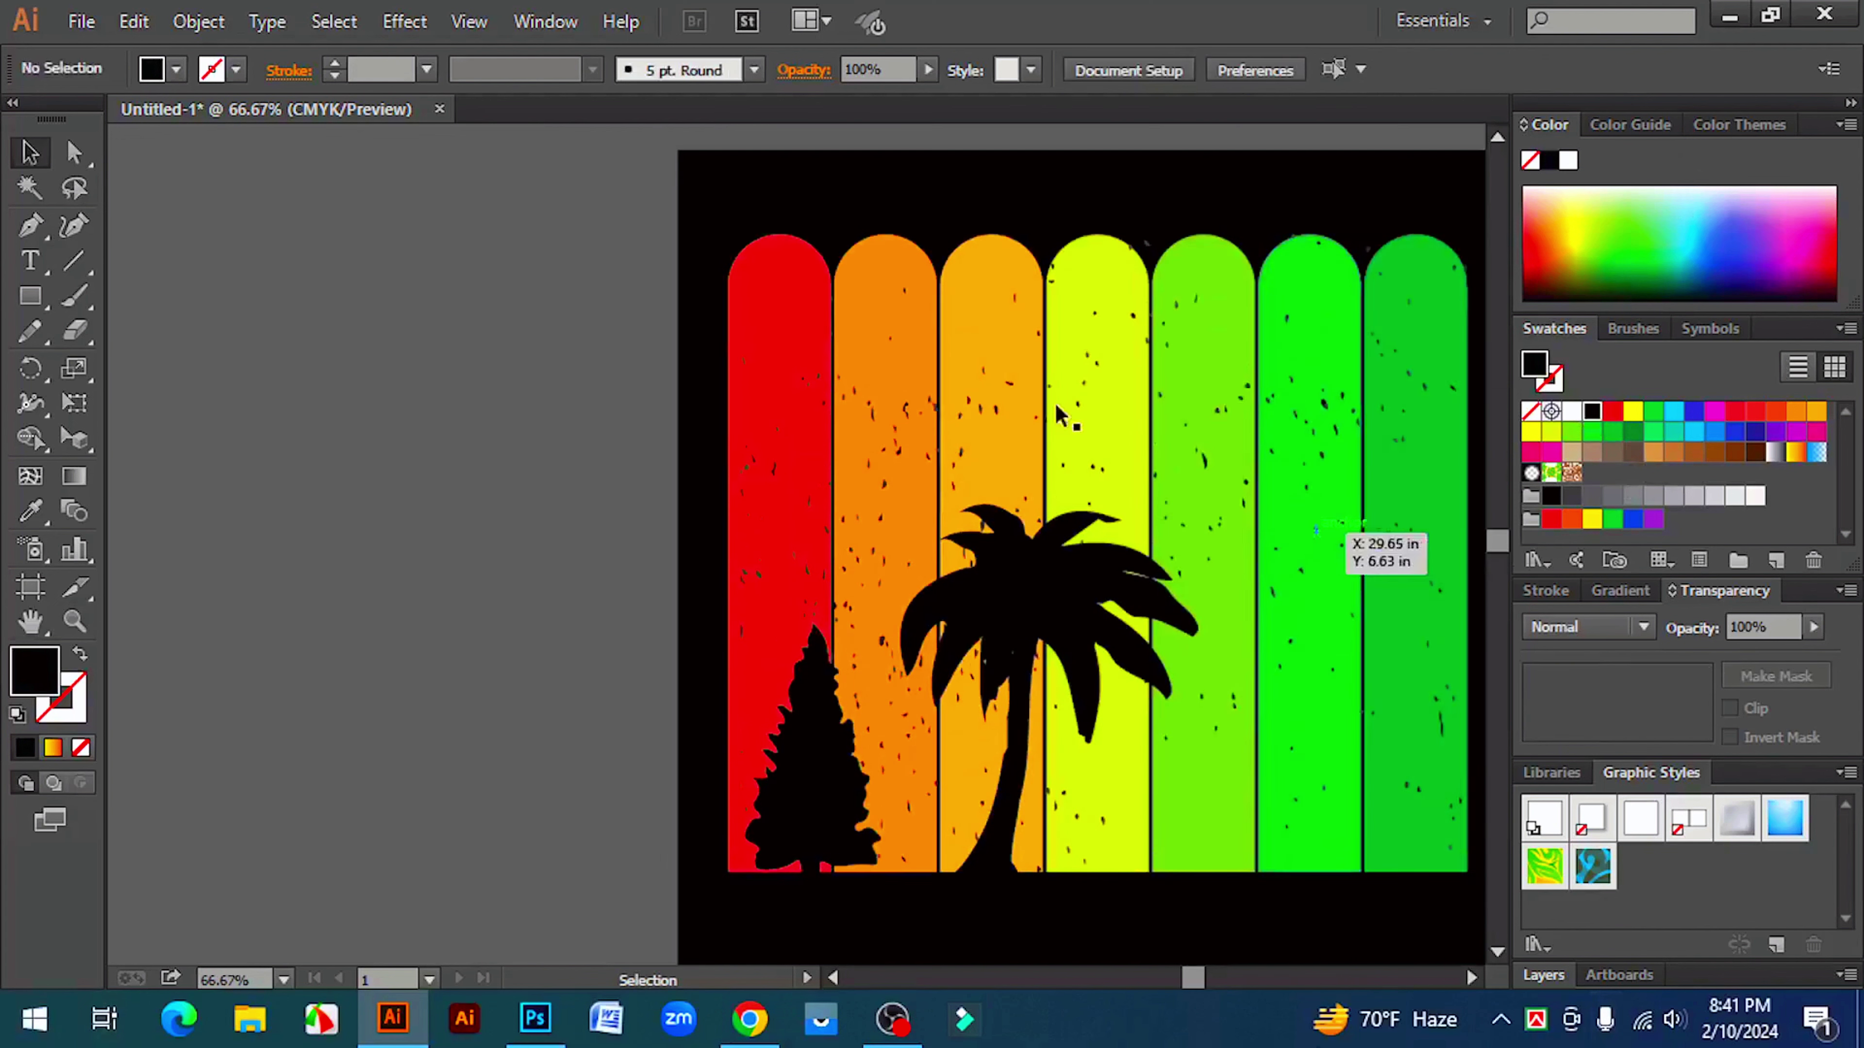
left_click(983, 372)
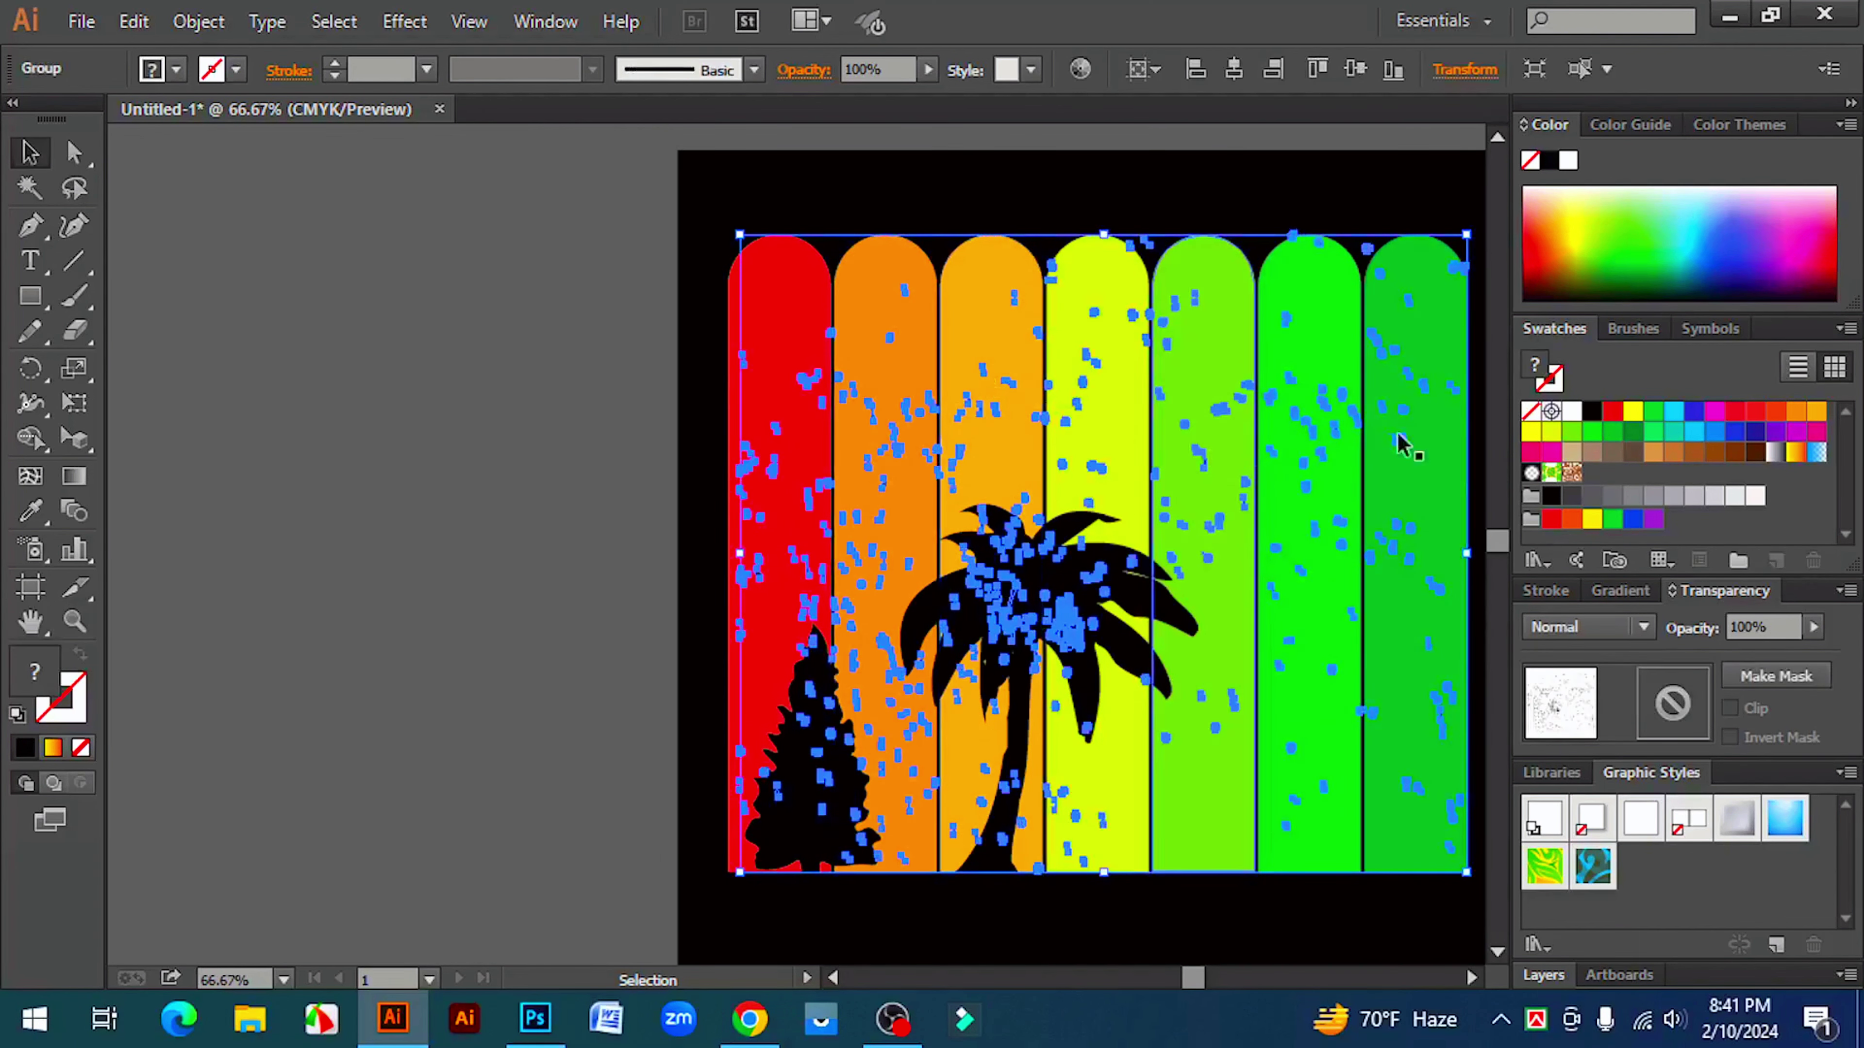
left_click(1591, 414)
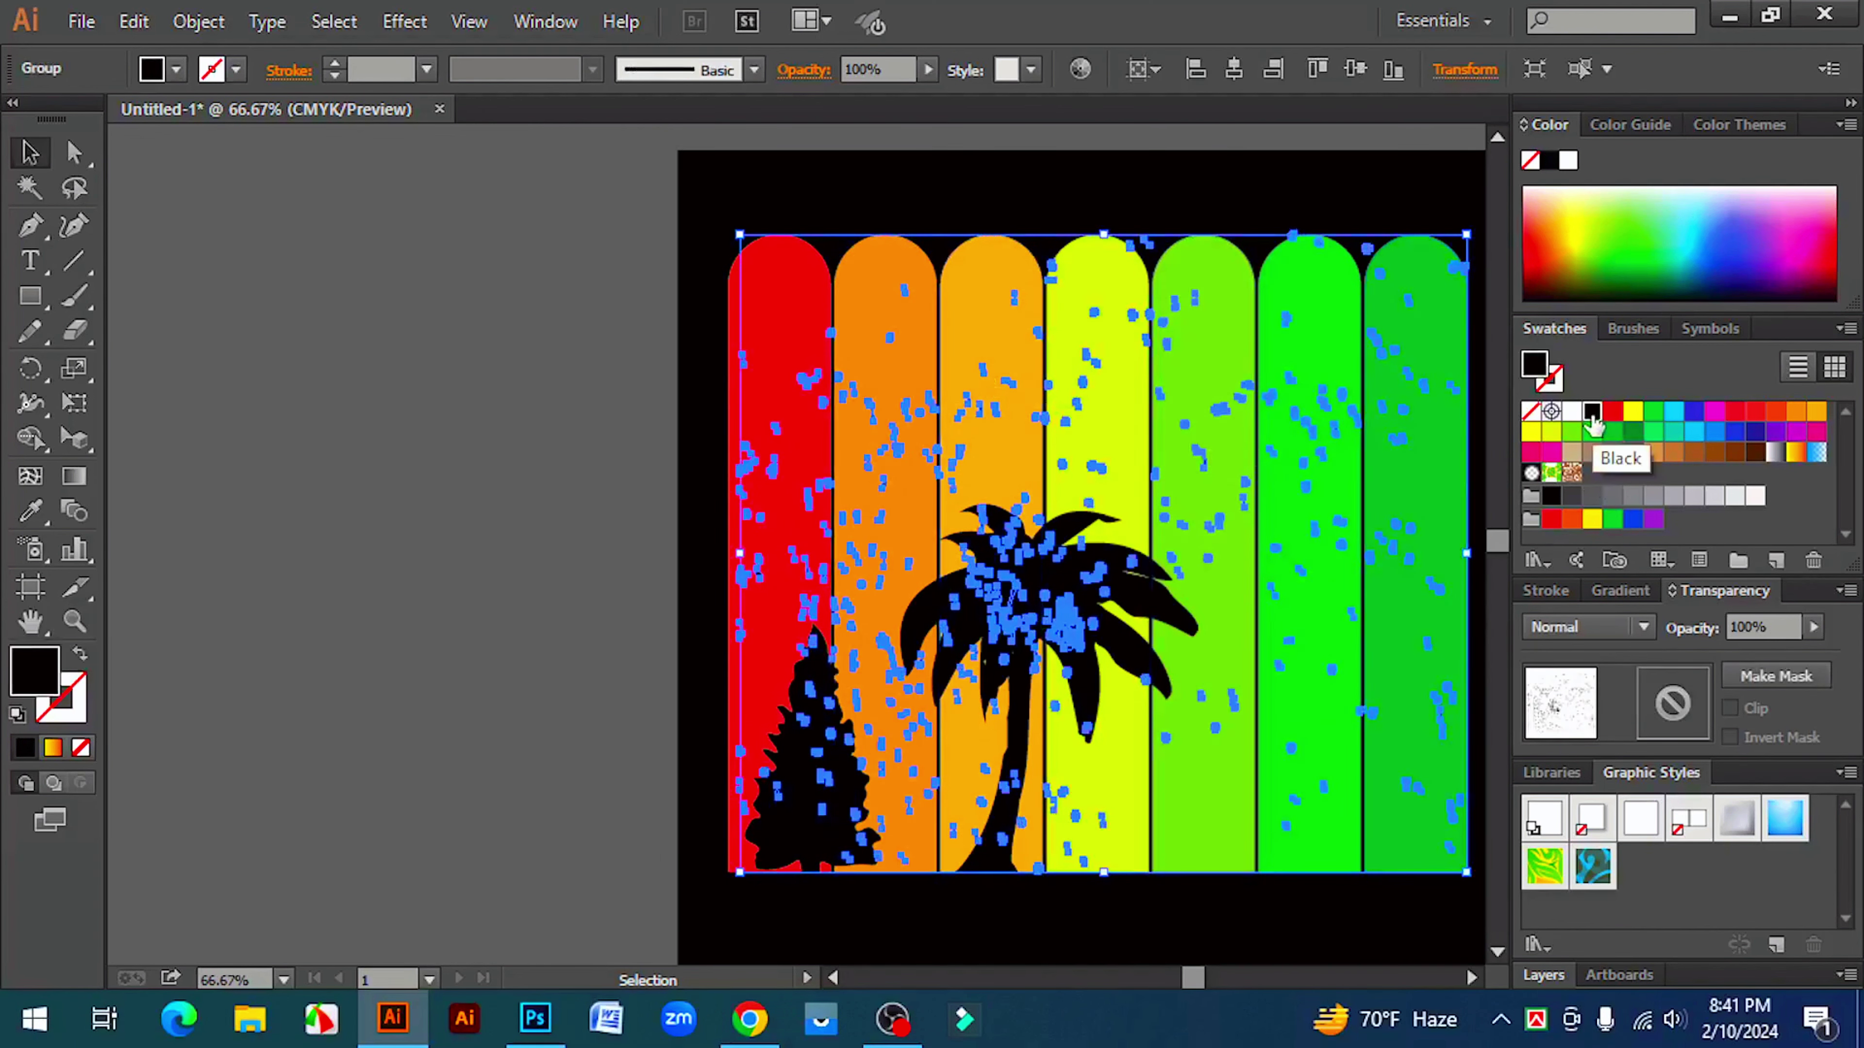
left_click(503, 447)
- Compare the striped artwork with the finished Summer reference design on the far side of the blank artboard
key("ctrl+minus")
key("ctrl+minus")
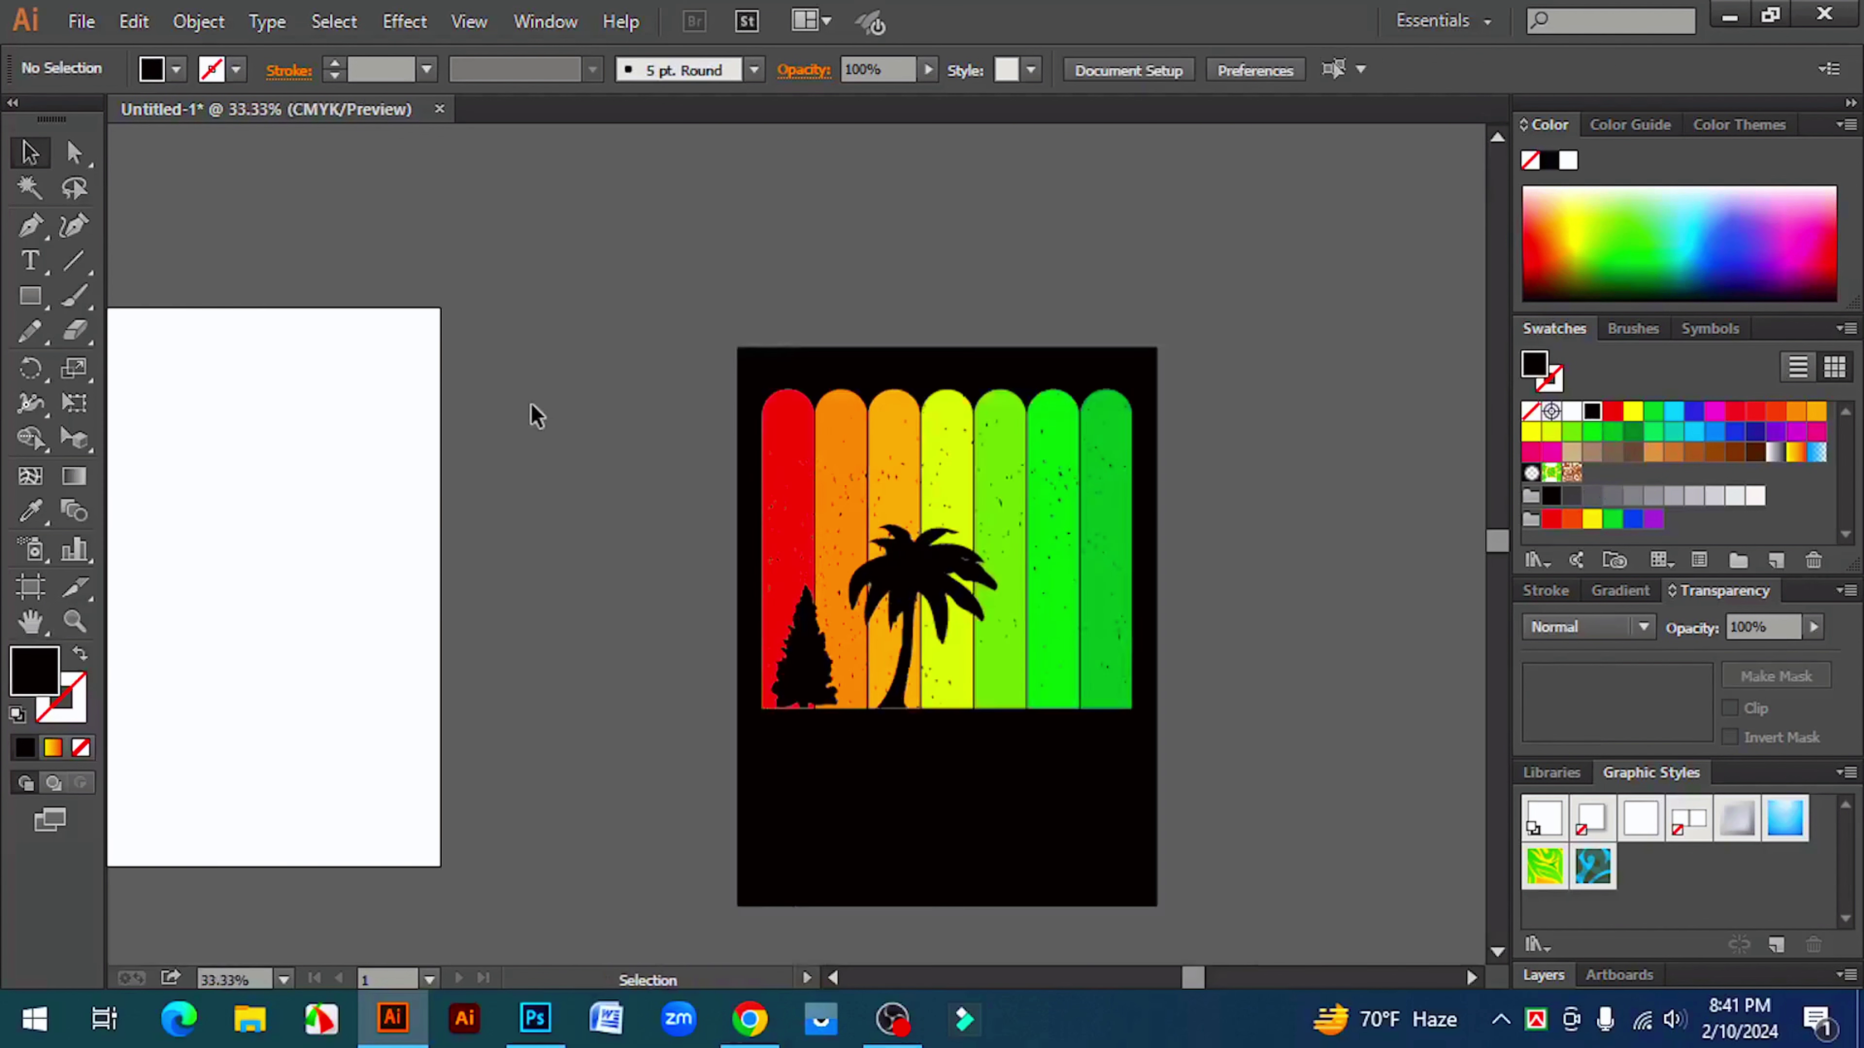
left_click_drag(623, 803, 760, 725)
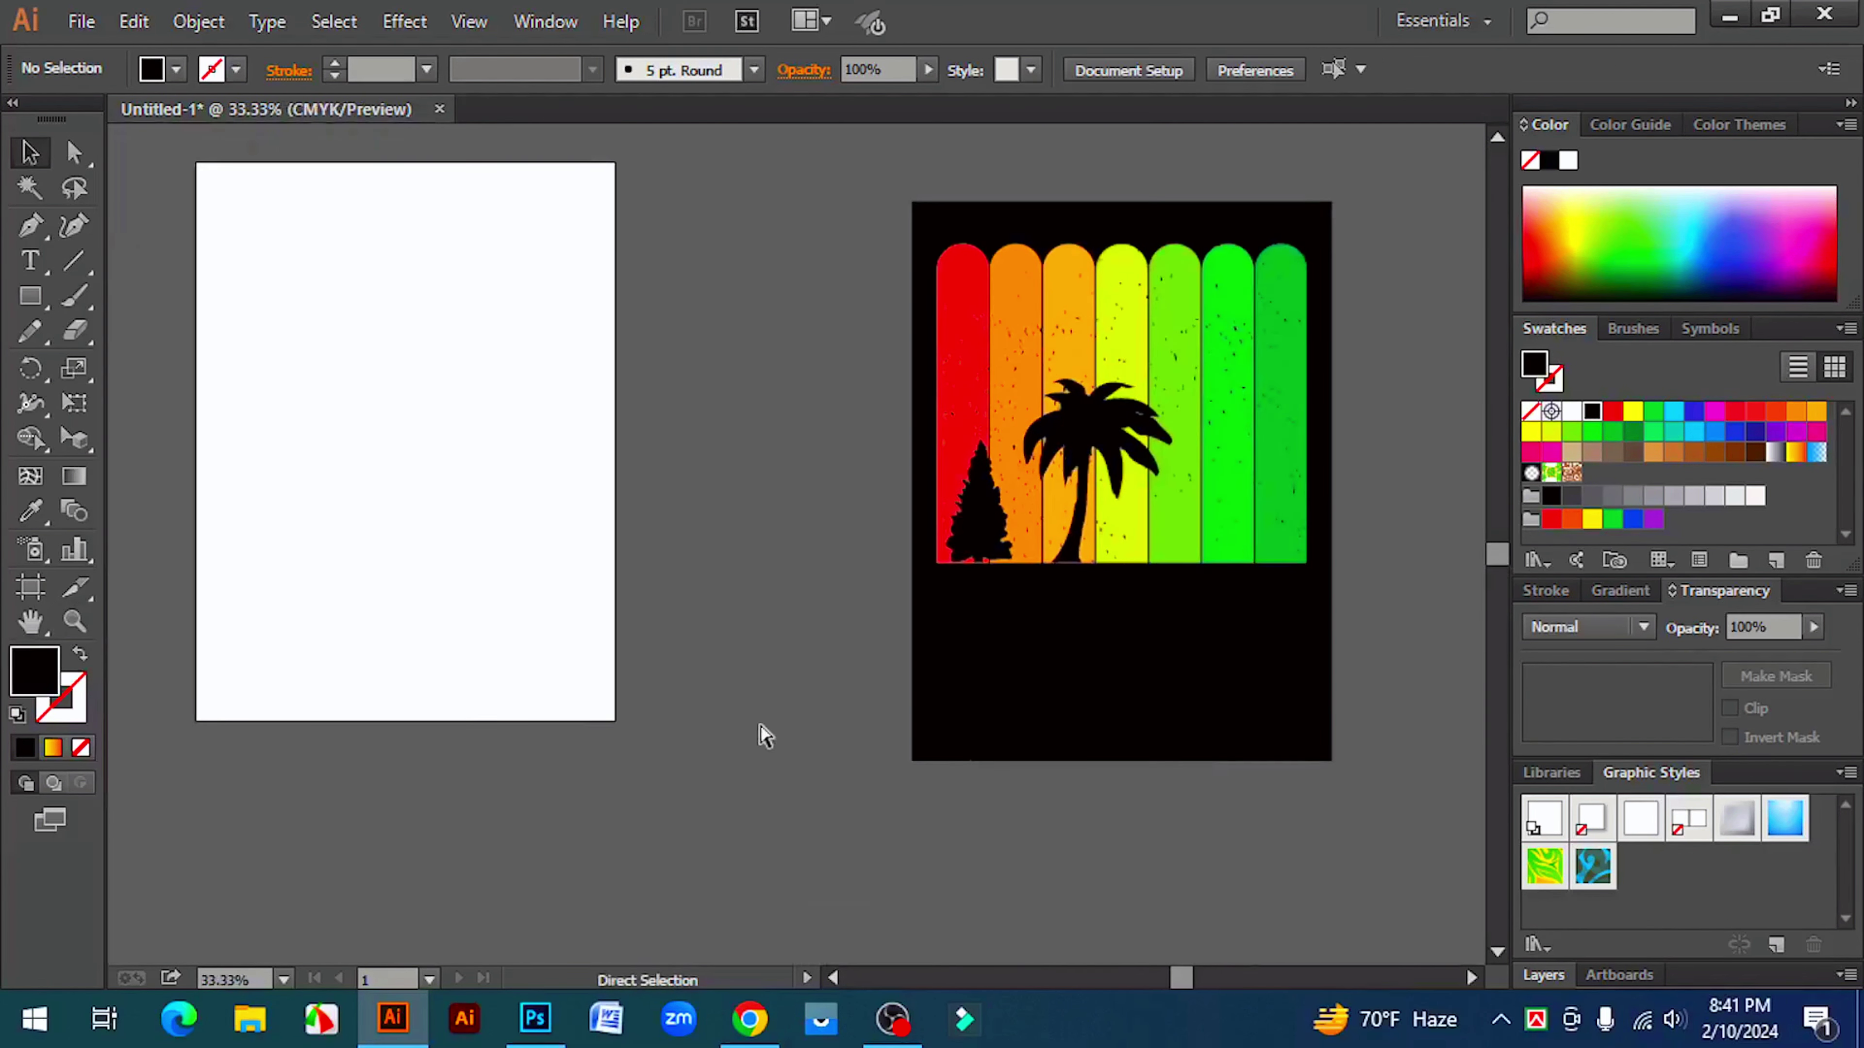
key("ctrl+minus")
left_click_drag(611, 433, 890, 466)
left_click_drag(736, 537, 807, 529)
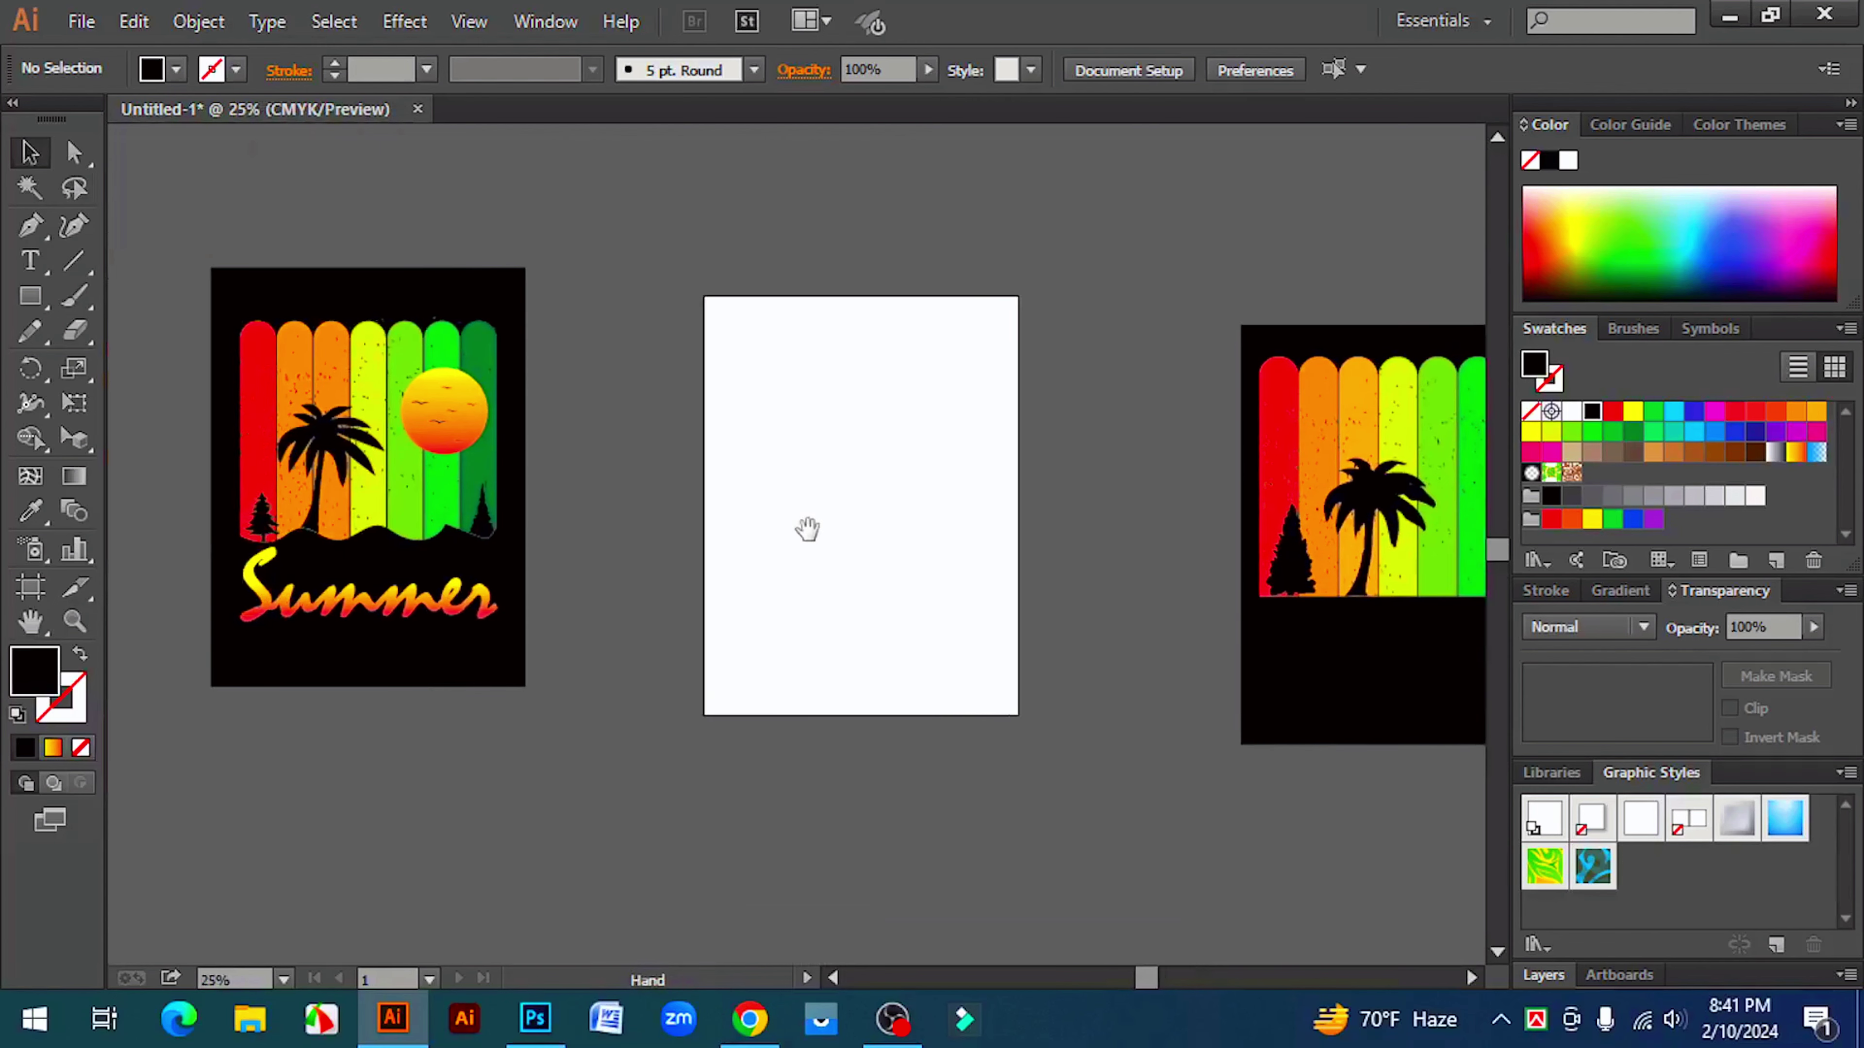
left_click_drag(899, 591, 470, 582)
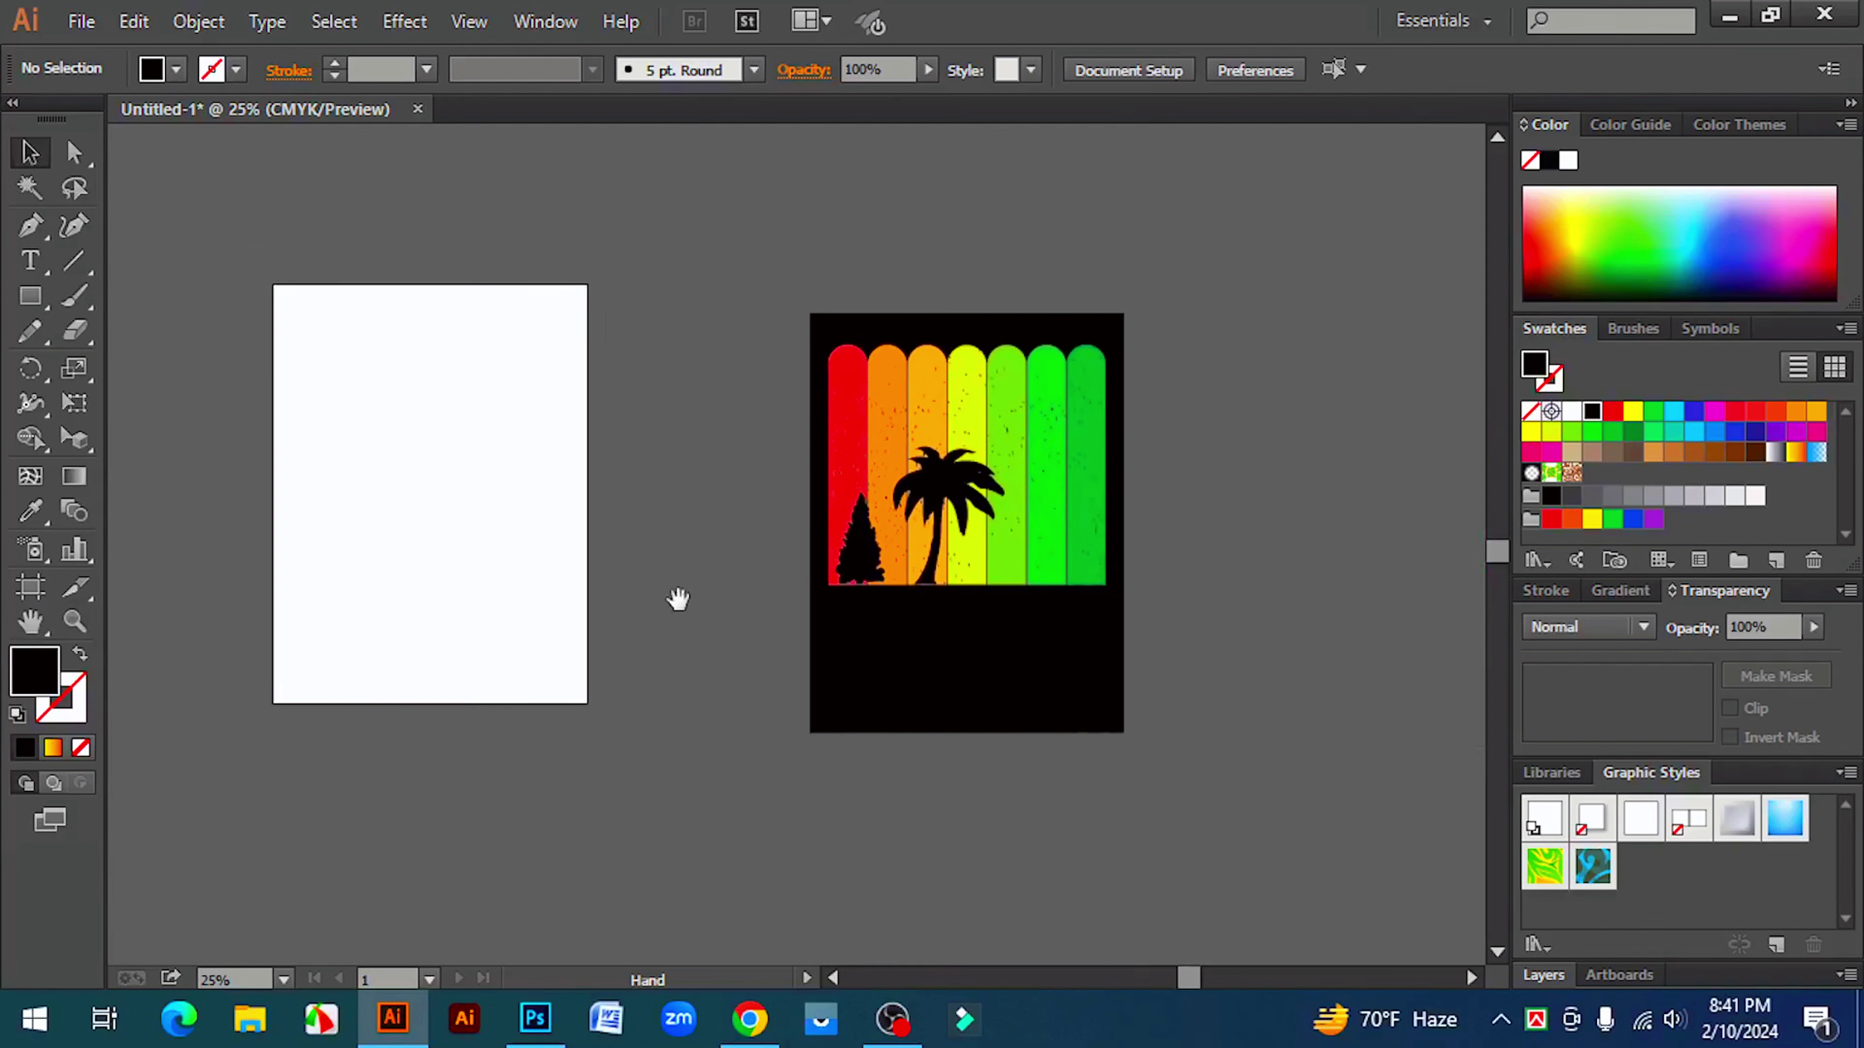
- Draw a circle with the Ellipse tool for the sun, over the upper part of the three green stripes
left_click(1032, 451, "ctrl")
left_click(748, 547, "ctrl")
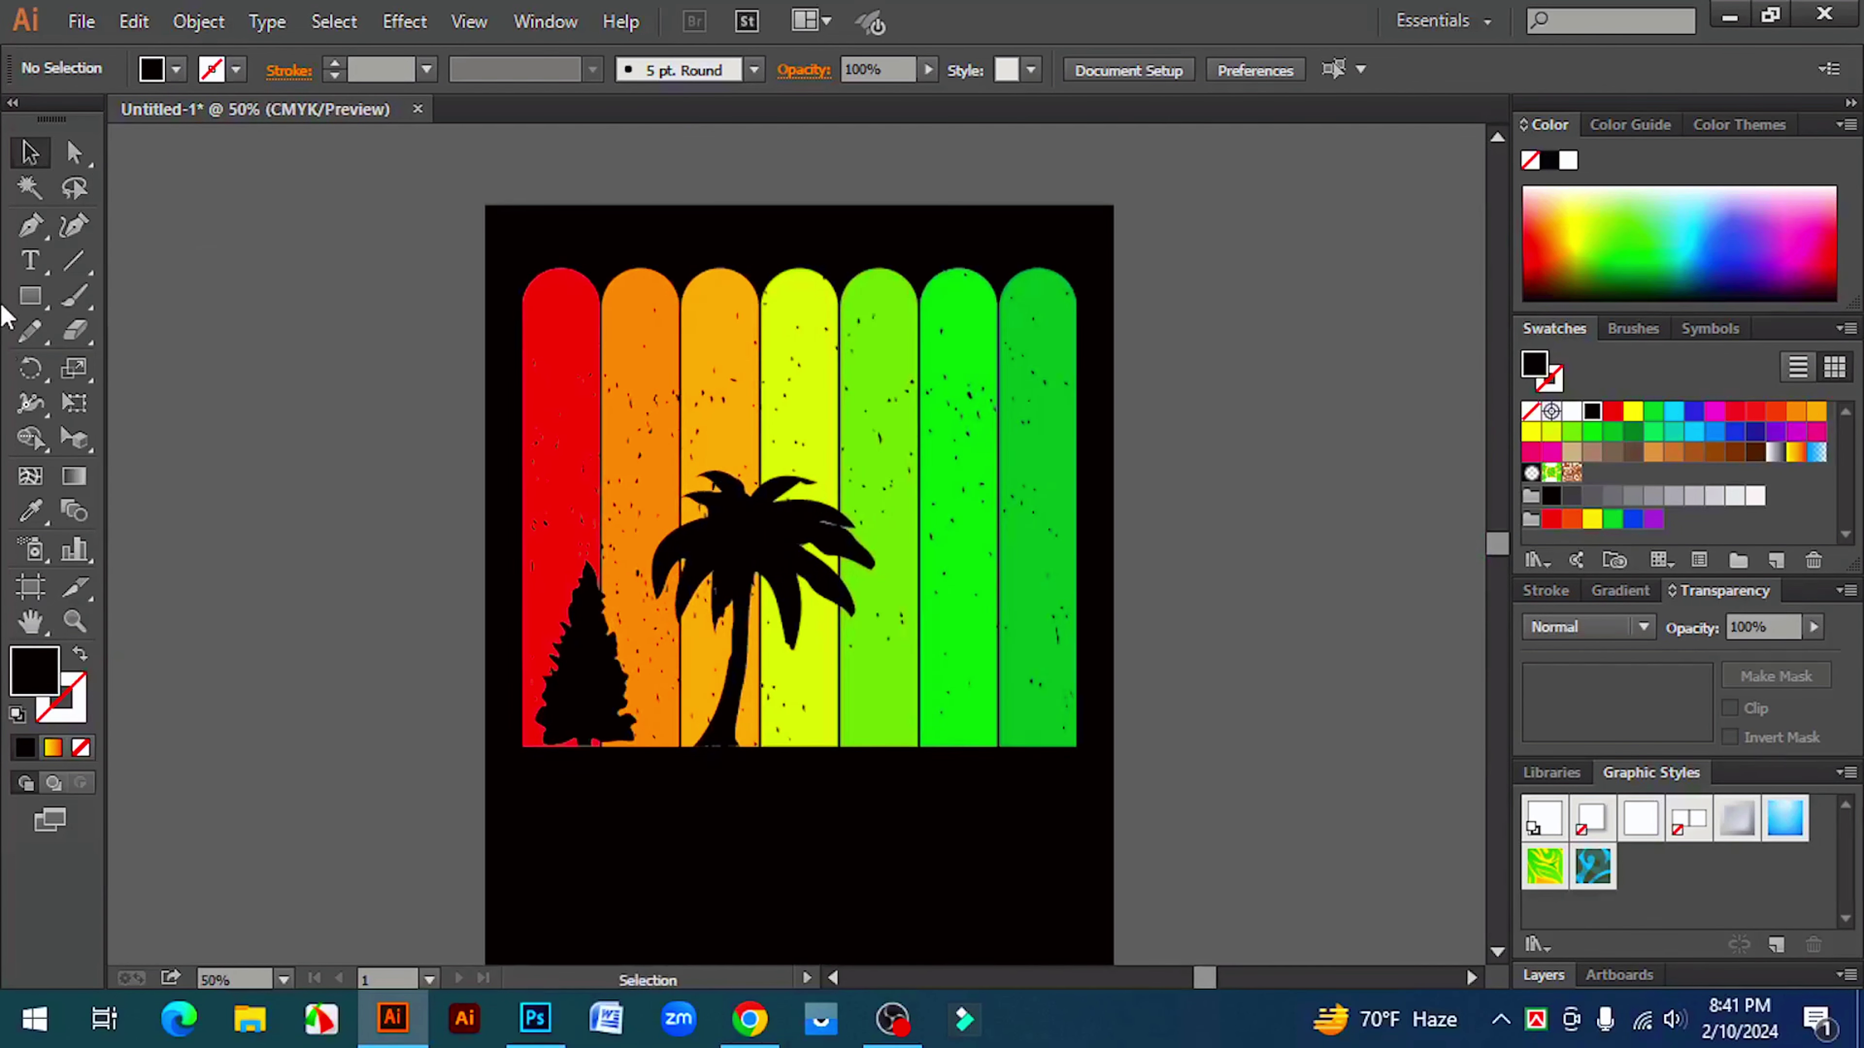
left_click(37, 301)
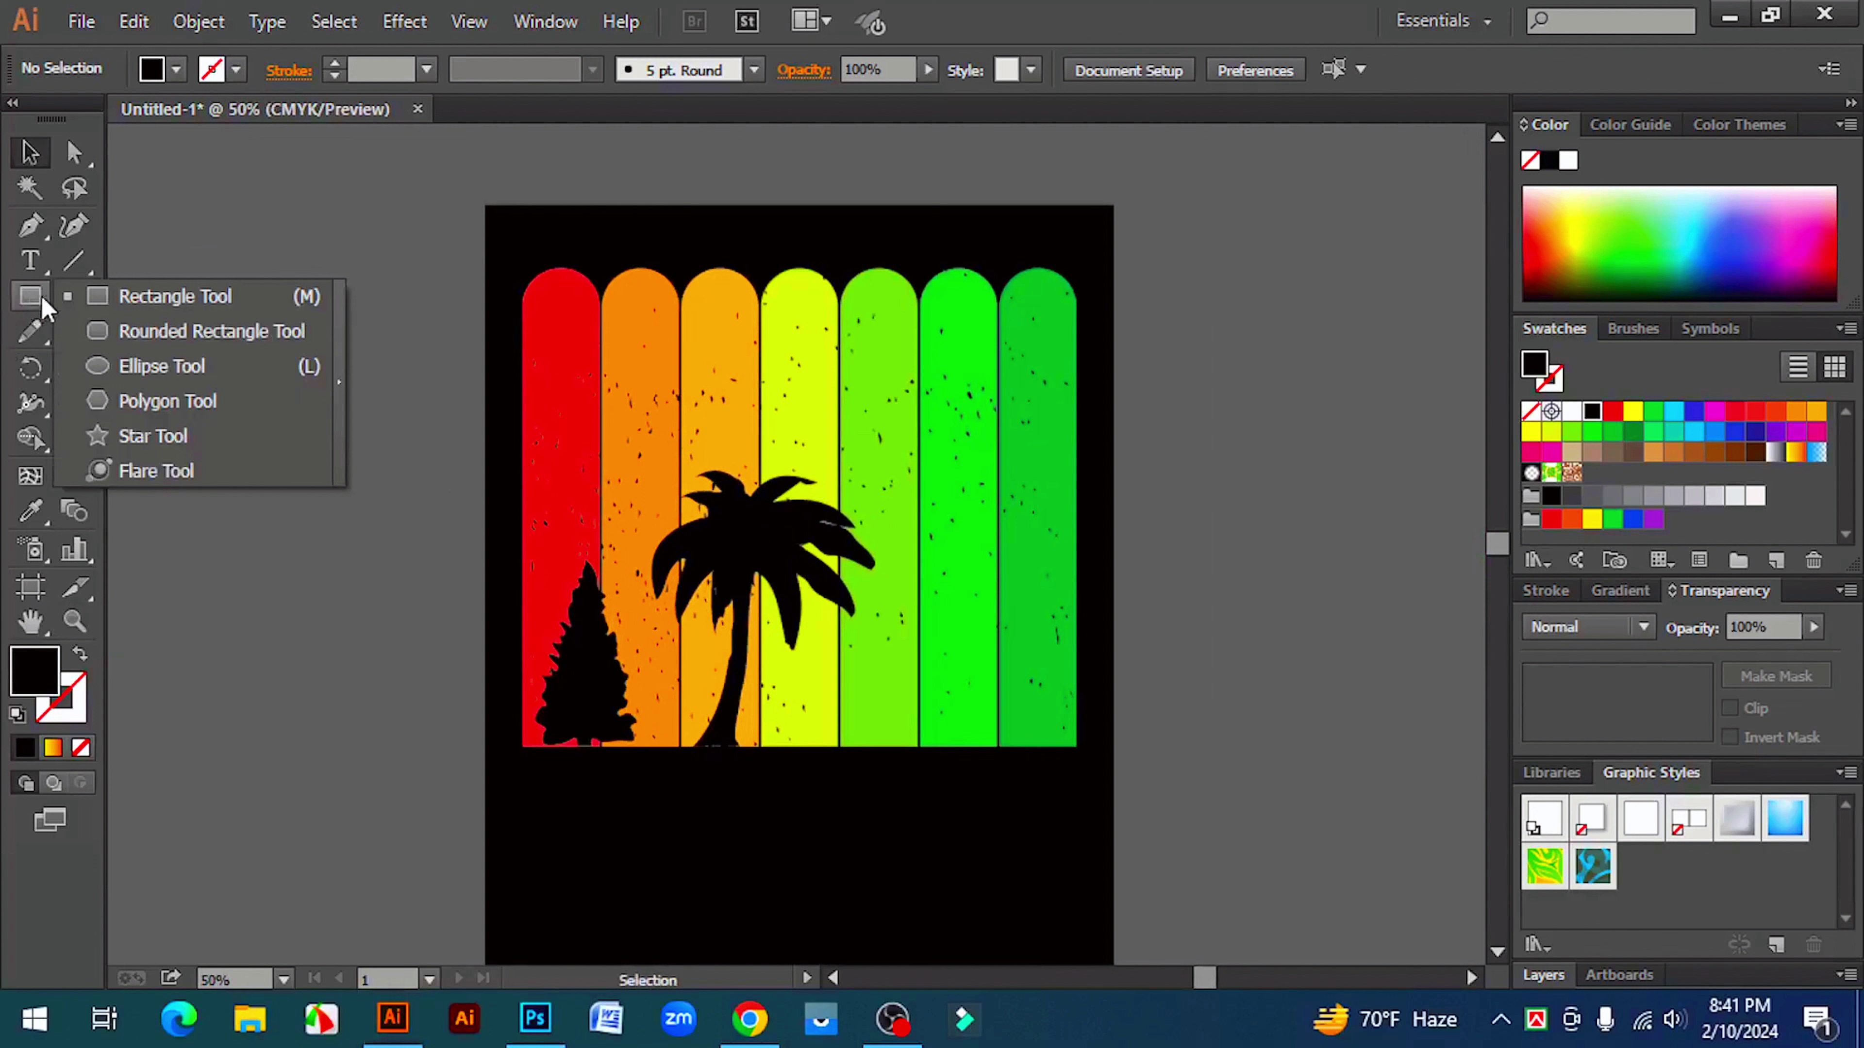
left_click(162, 366)
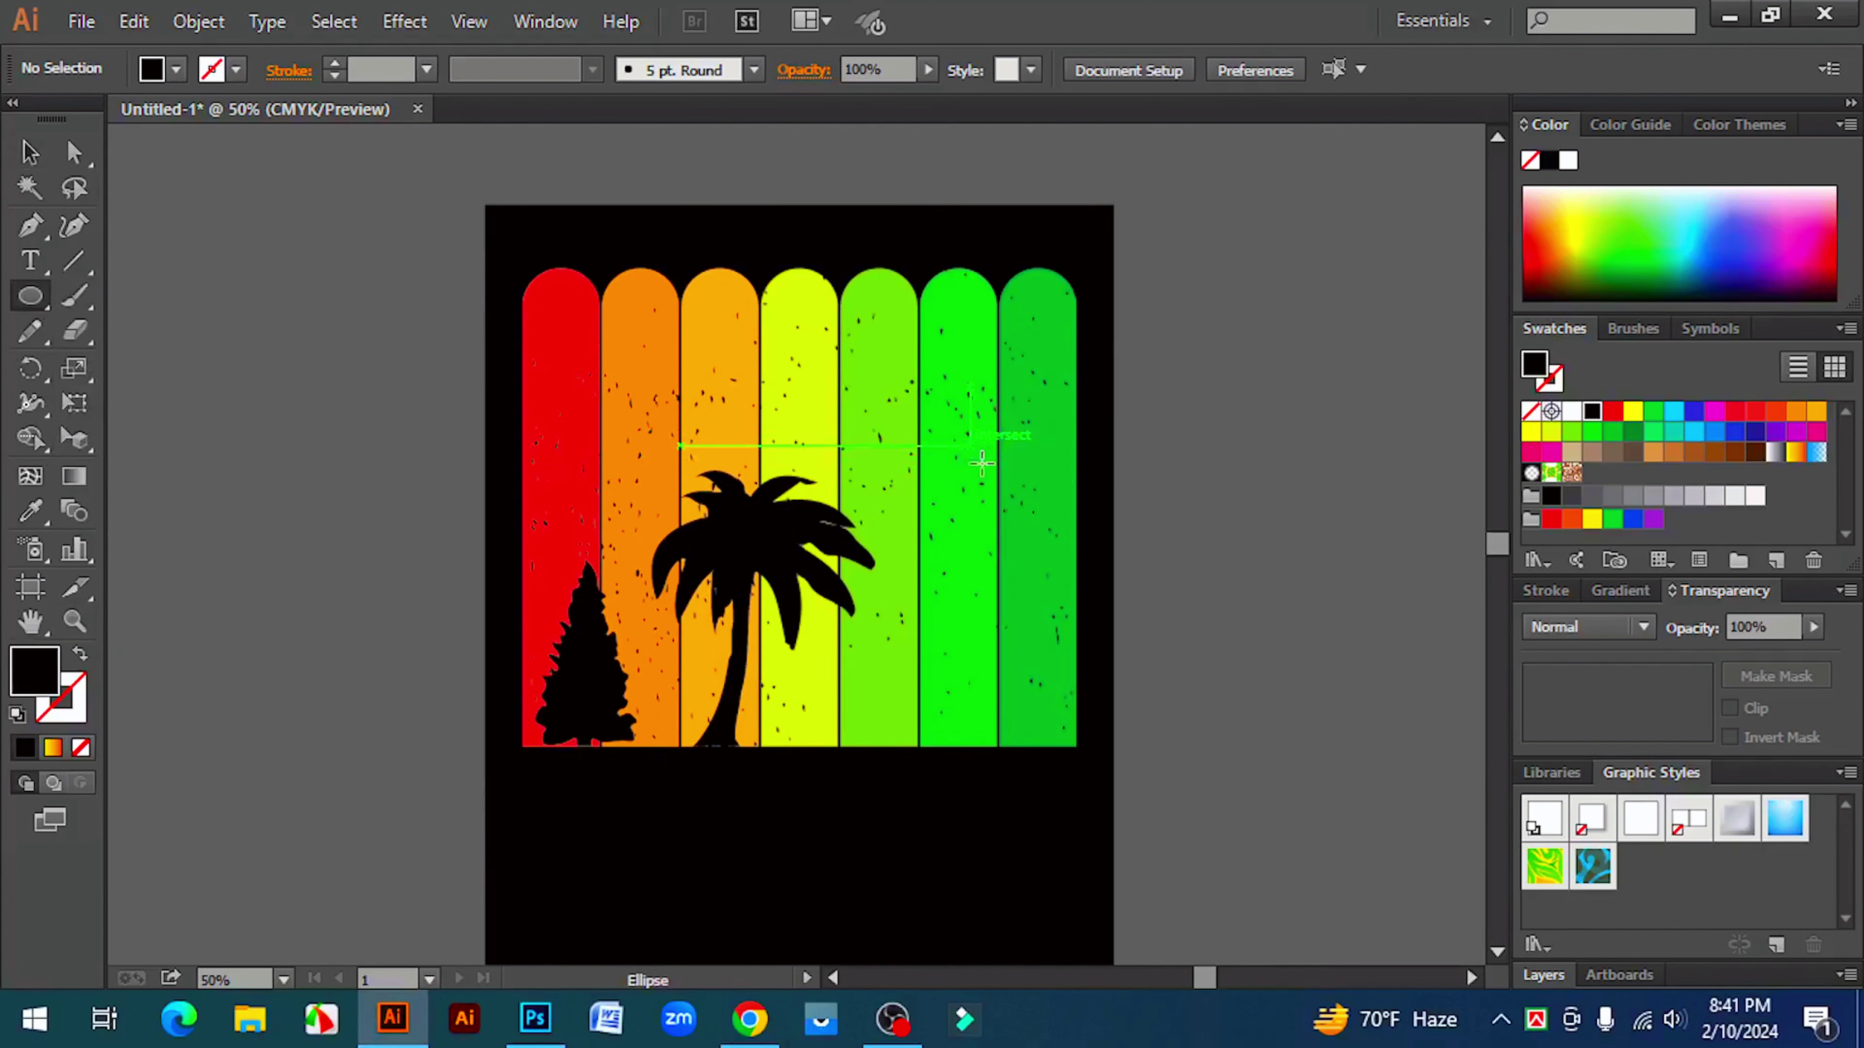
left_click_drag(968, 446, 965, 499)
left_click(31, 154)
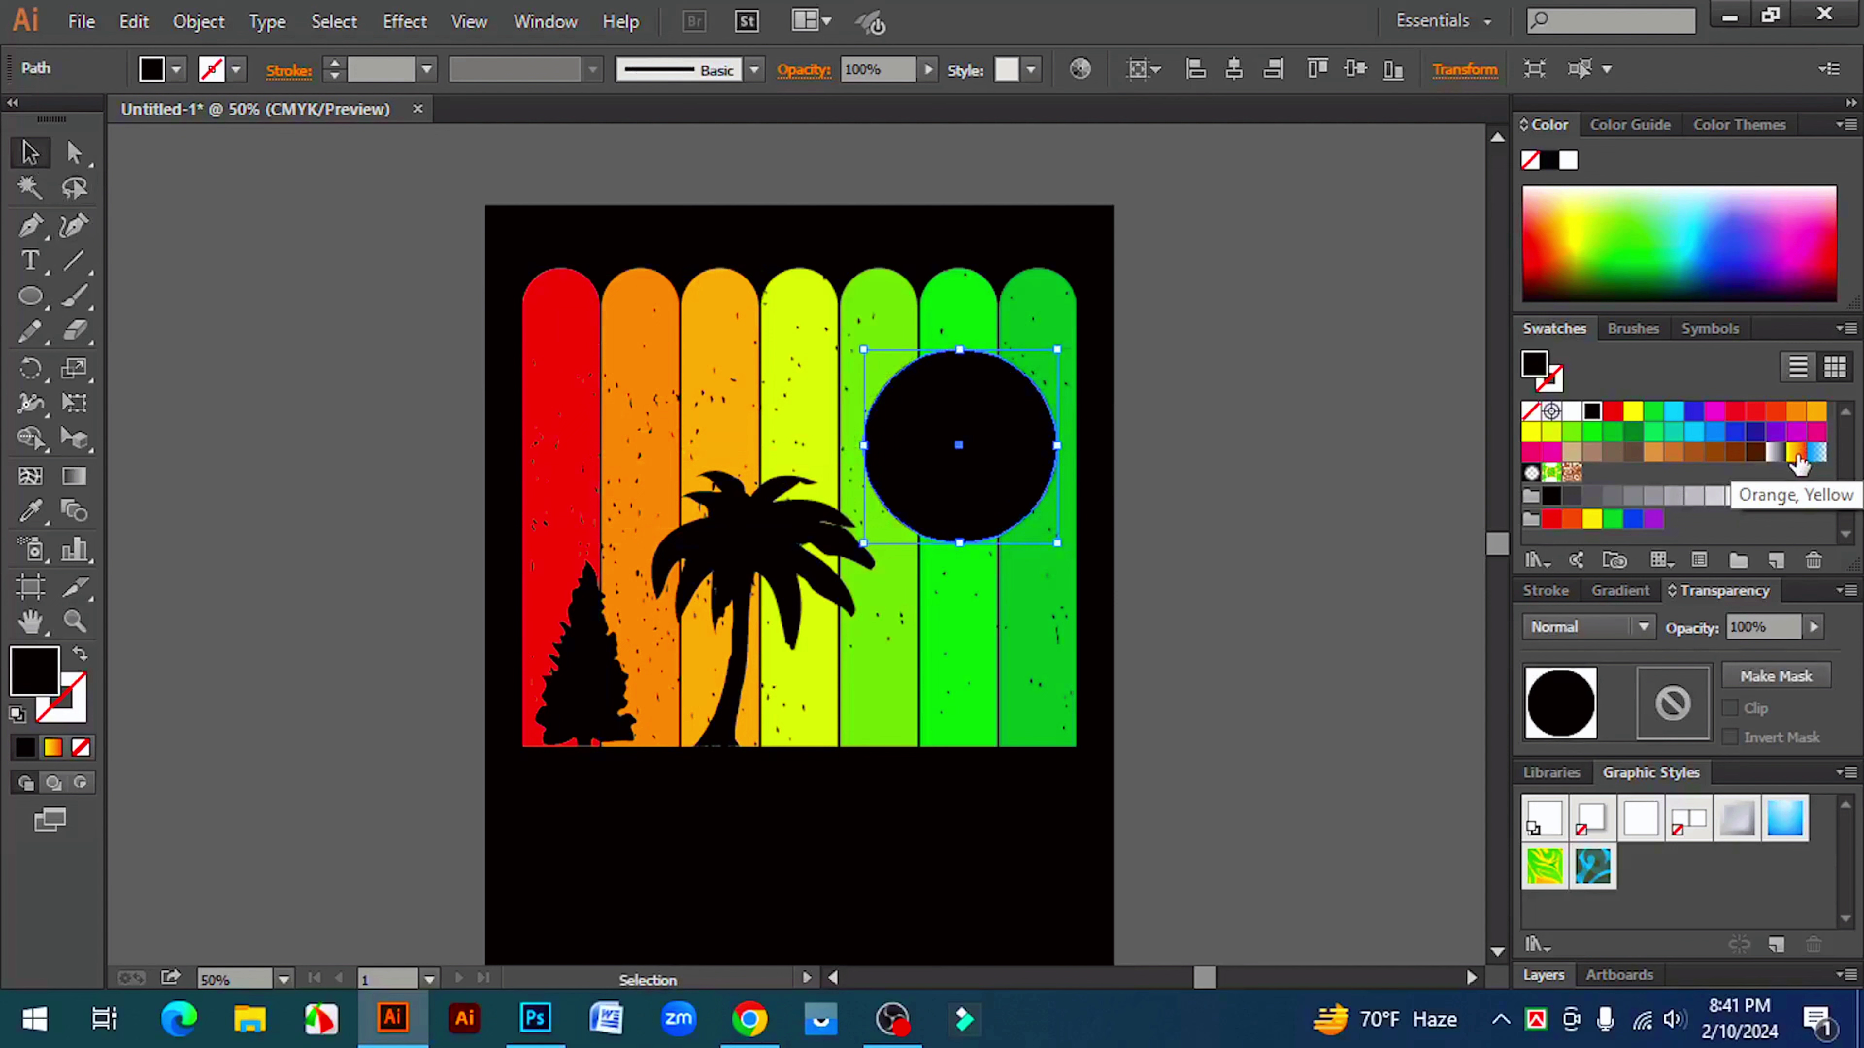
- Fill the sun circle with the Orange, Yellow gradient and run it vertically from yellow at its top to red at its bottom
left_click(1795, 453)
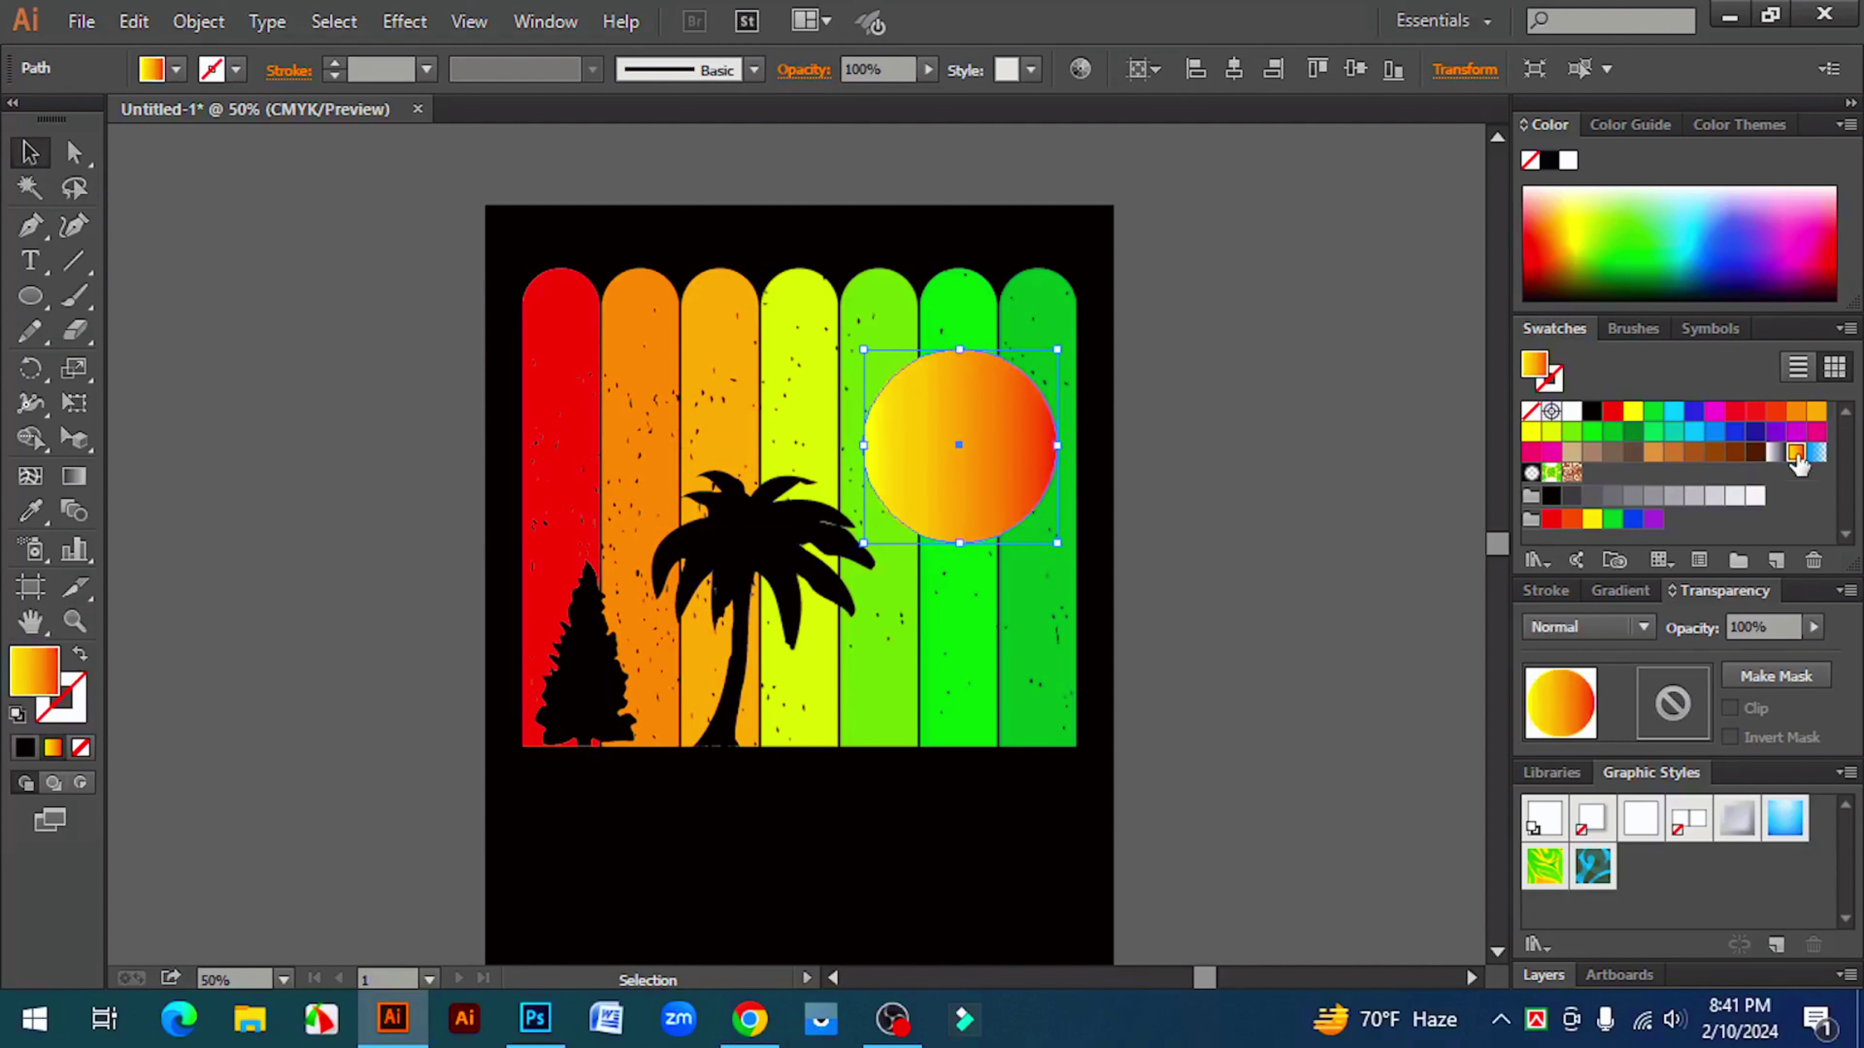
left_click(72, 492)
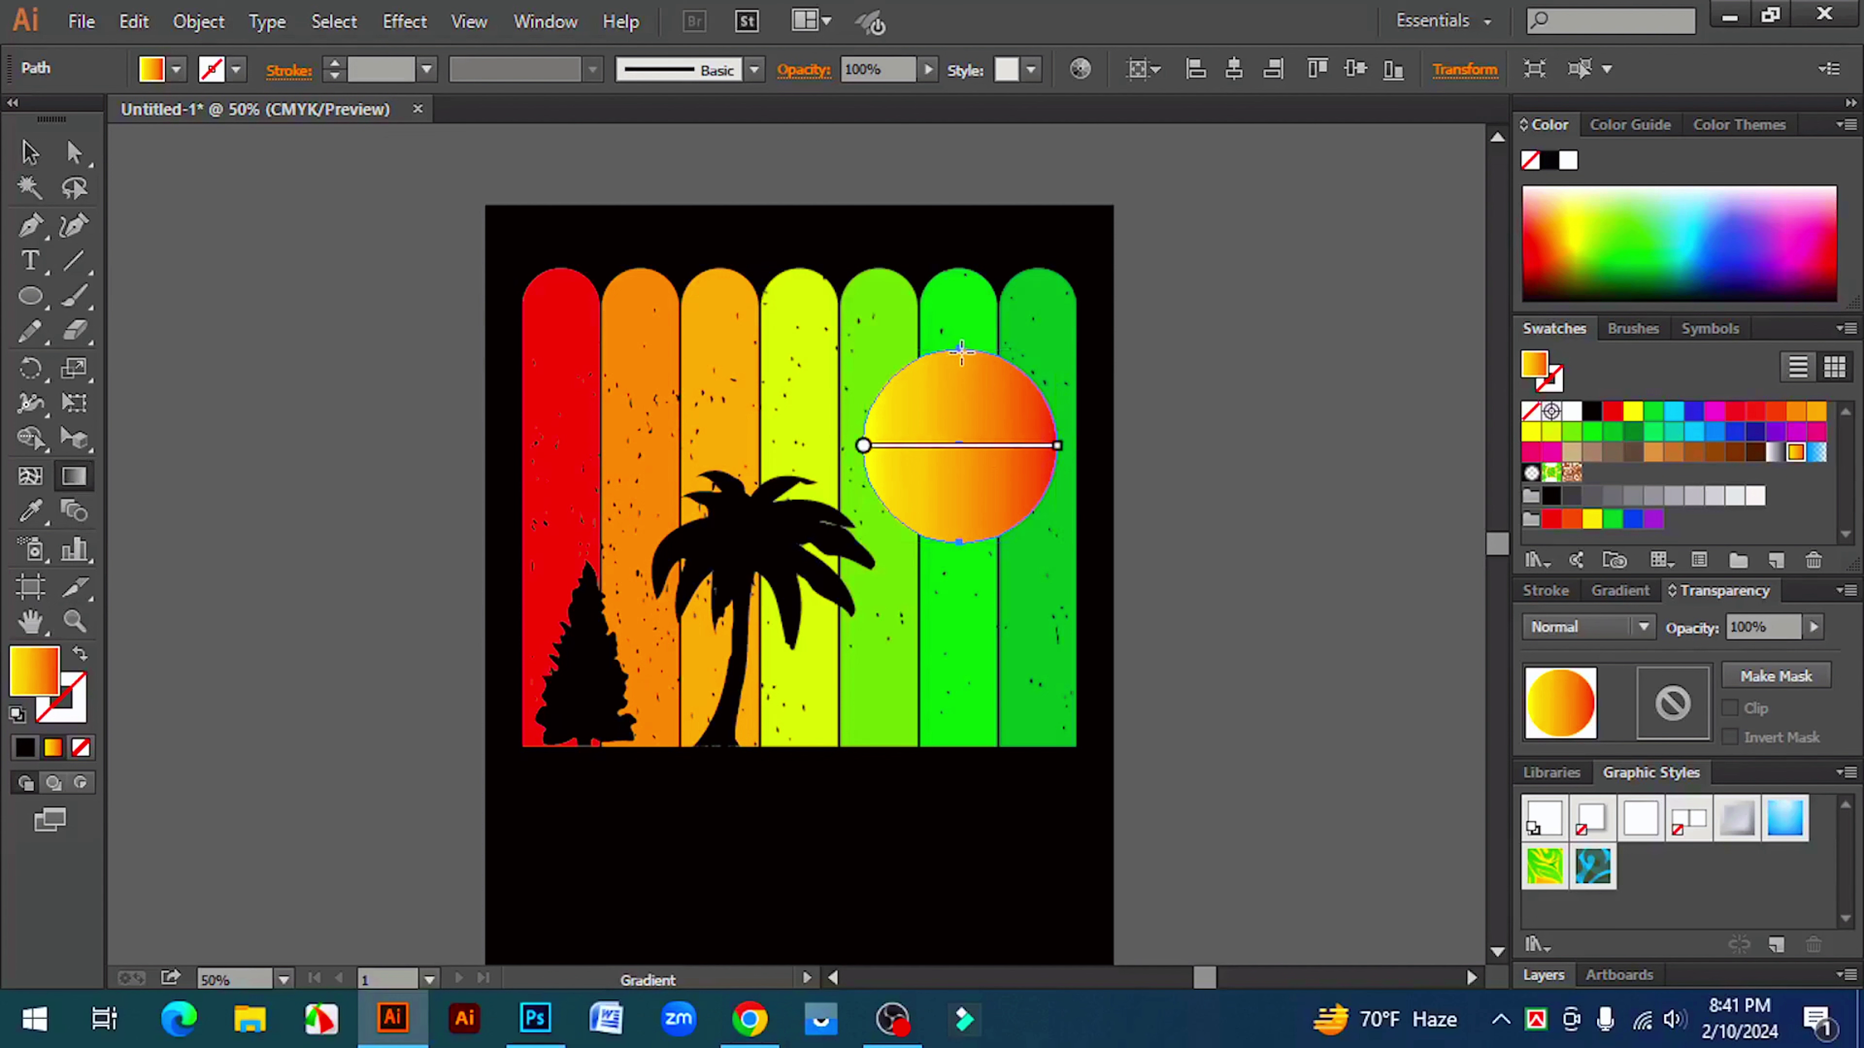
left_click_drag(961, 352, 958, 542)
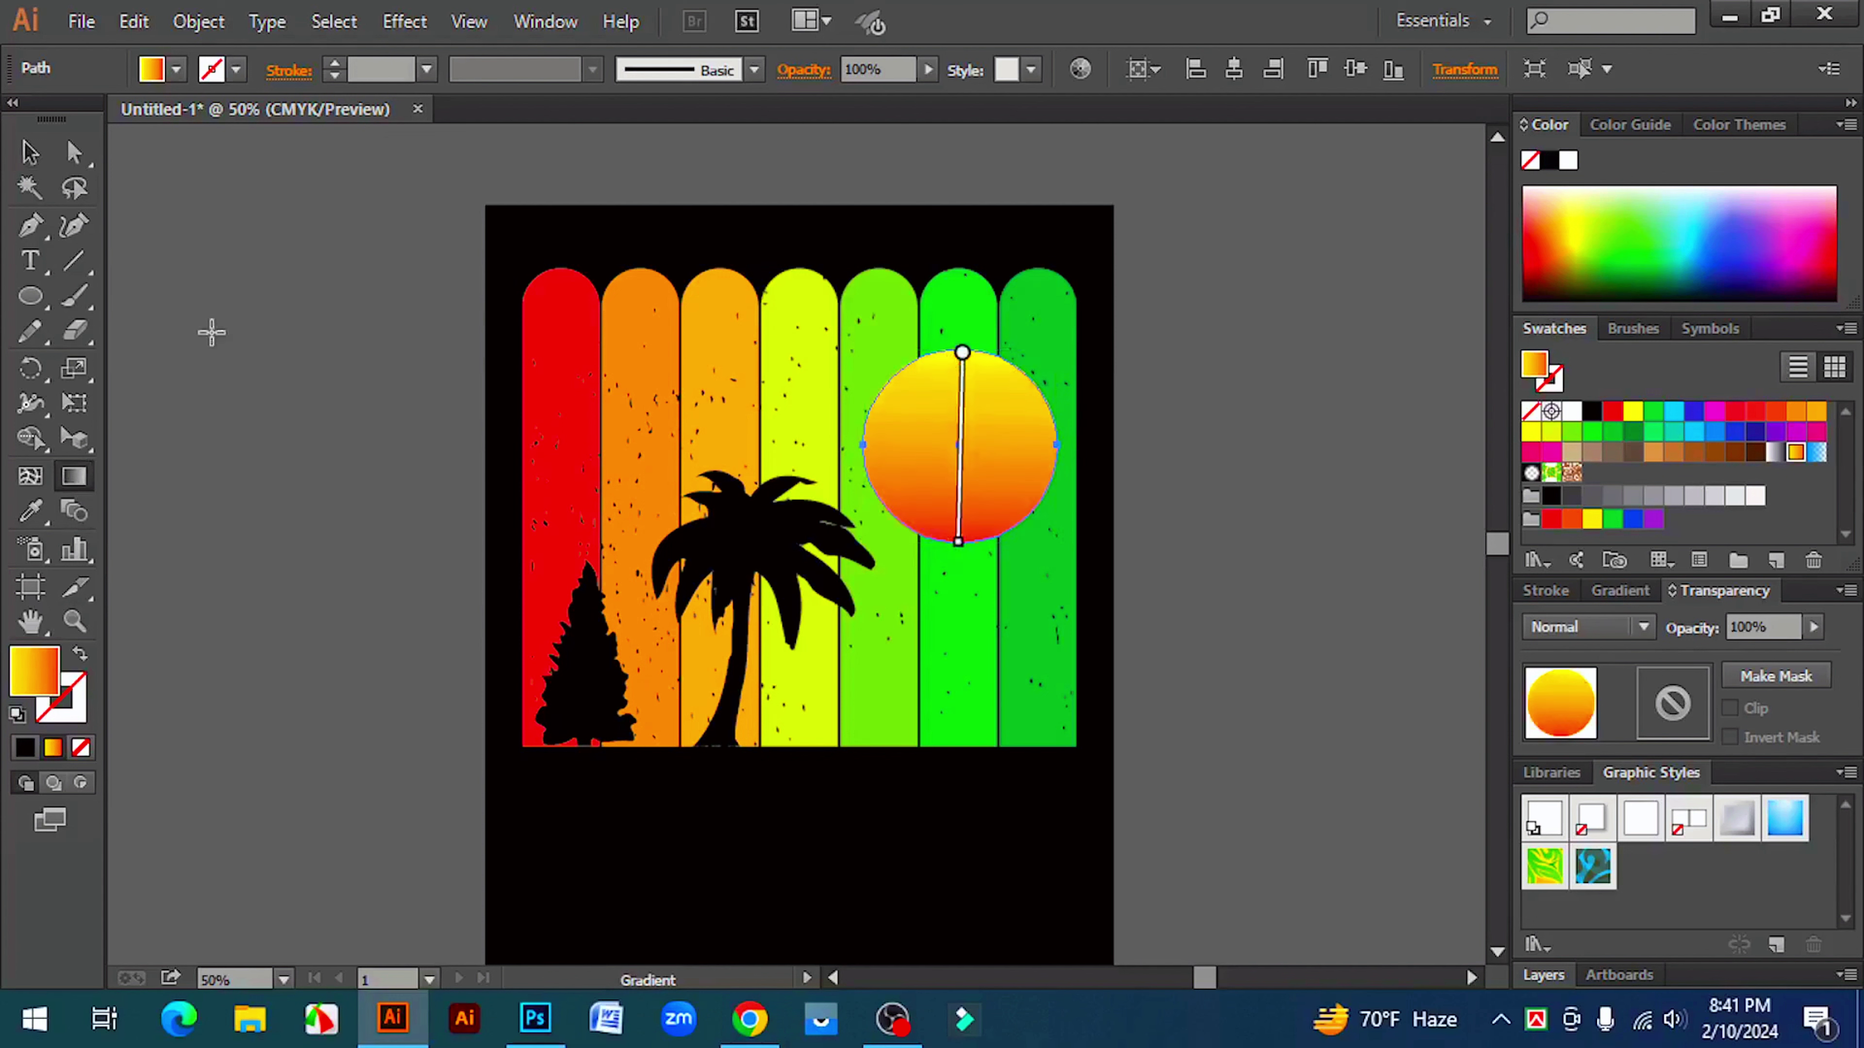
left_click(29, 153)
left_click(1341, 554)
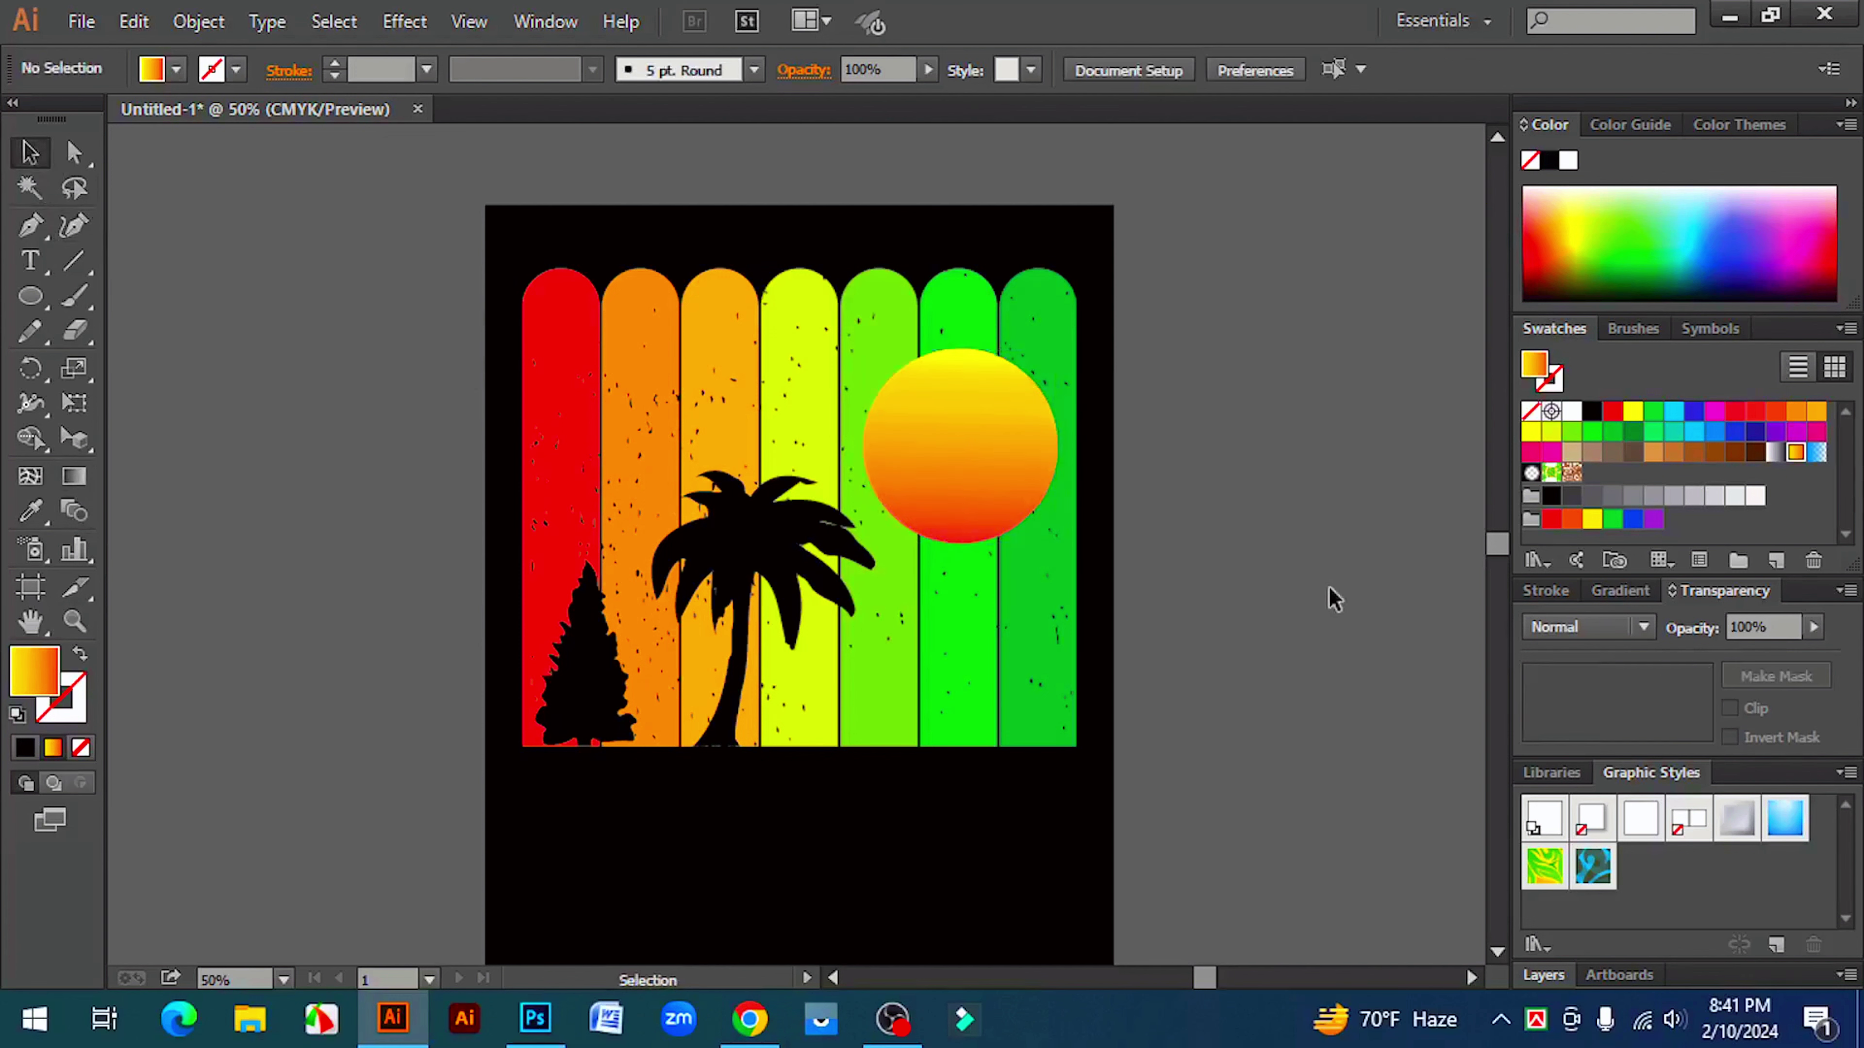
left_click(878, 521)
left_click_drag(732, 554, 1186, 462)
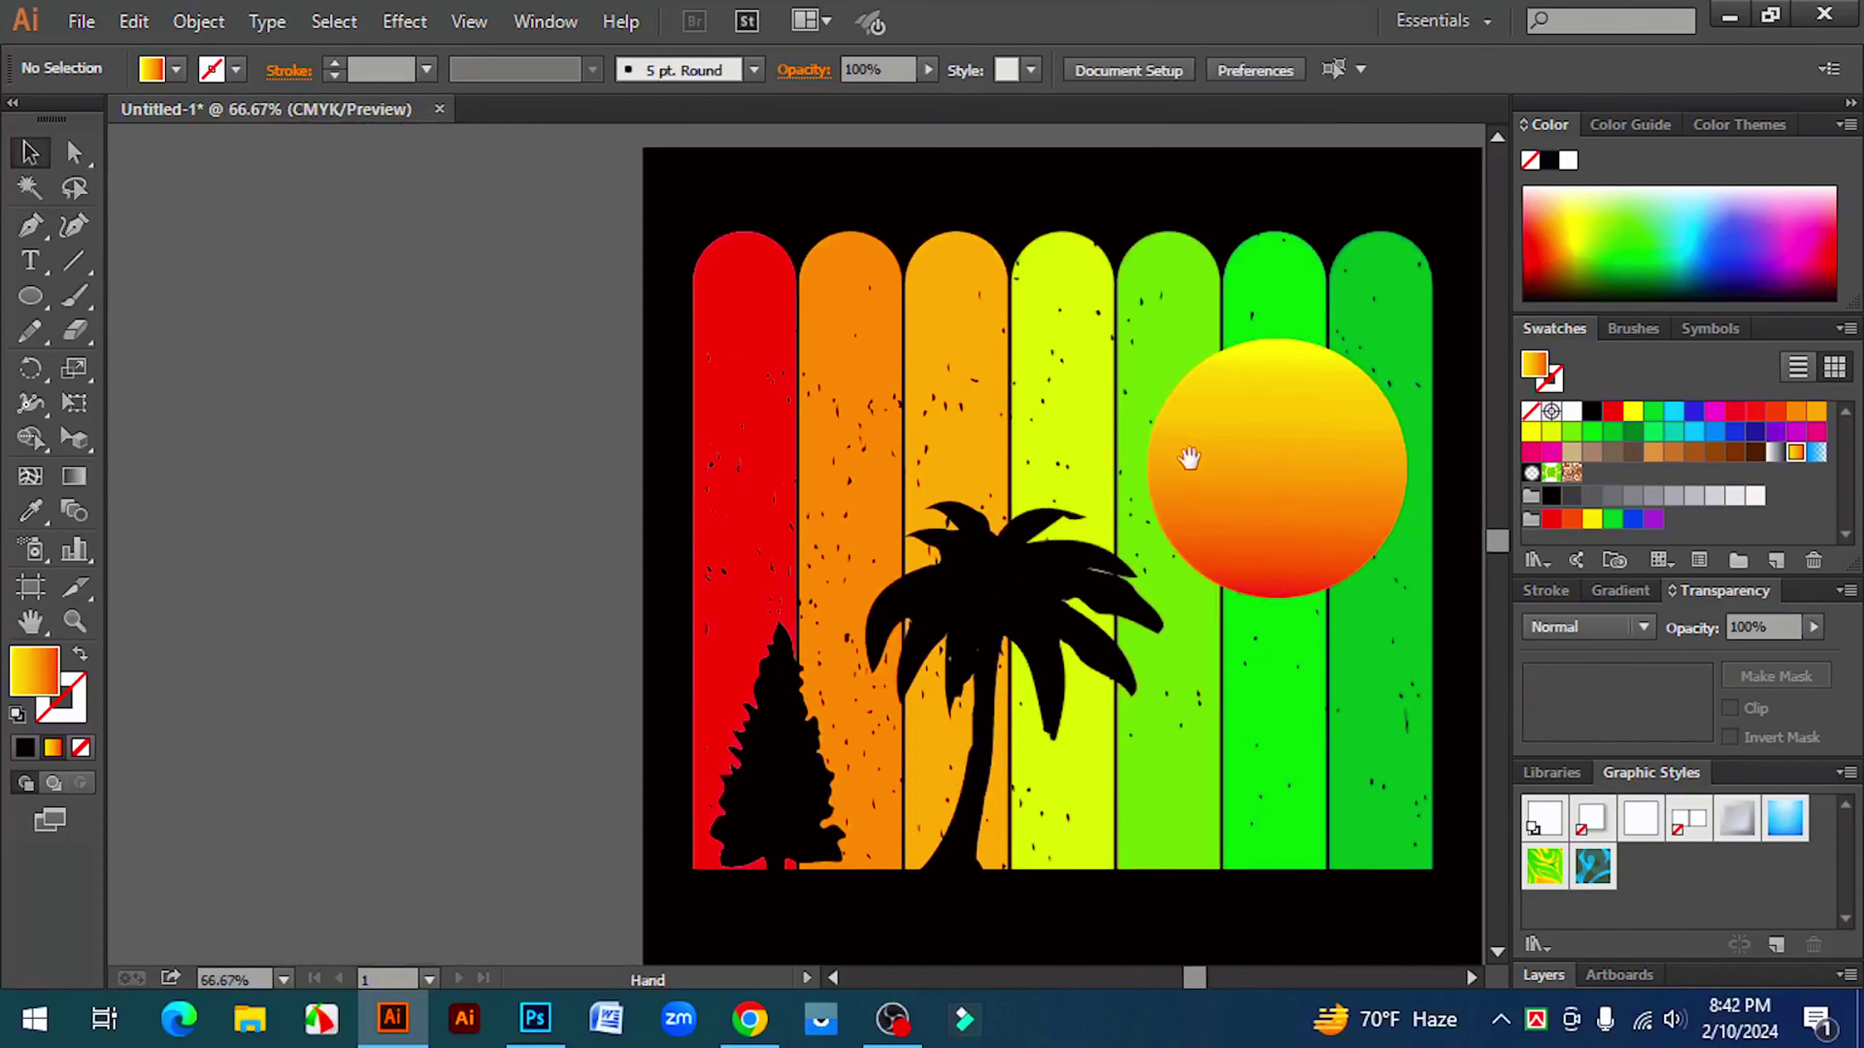
- Draw a small flying-bird silhouette with two curved wings using the Pen tool on the empty canvas beside the black artwork
left_click(29, 225)
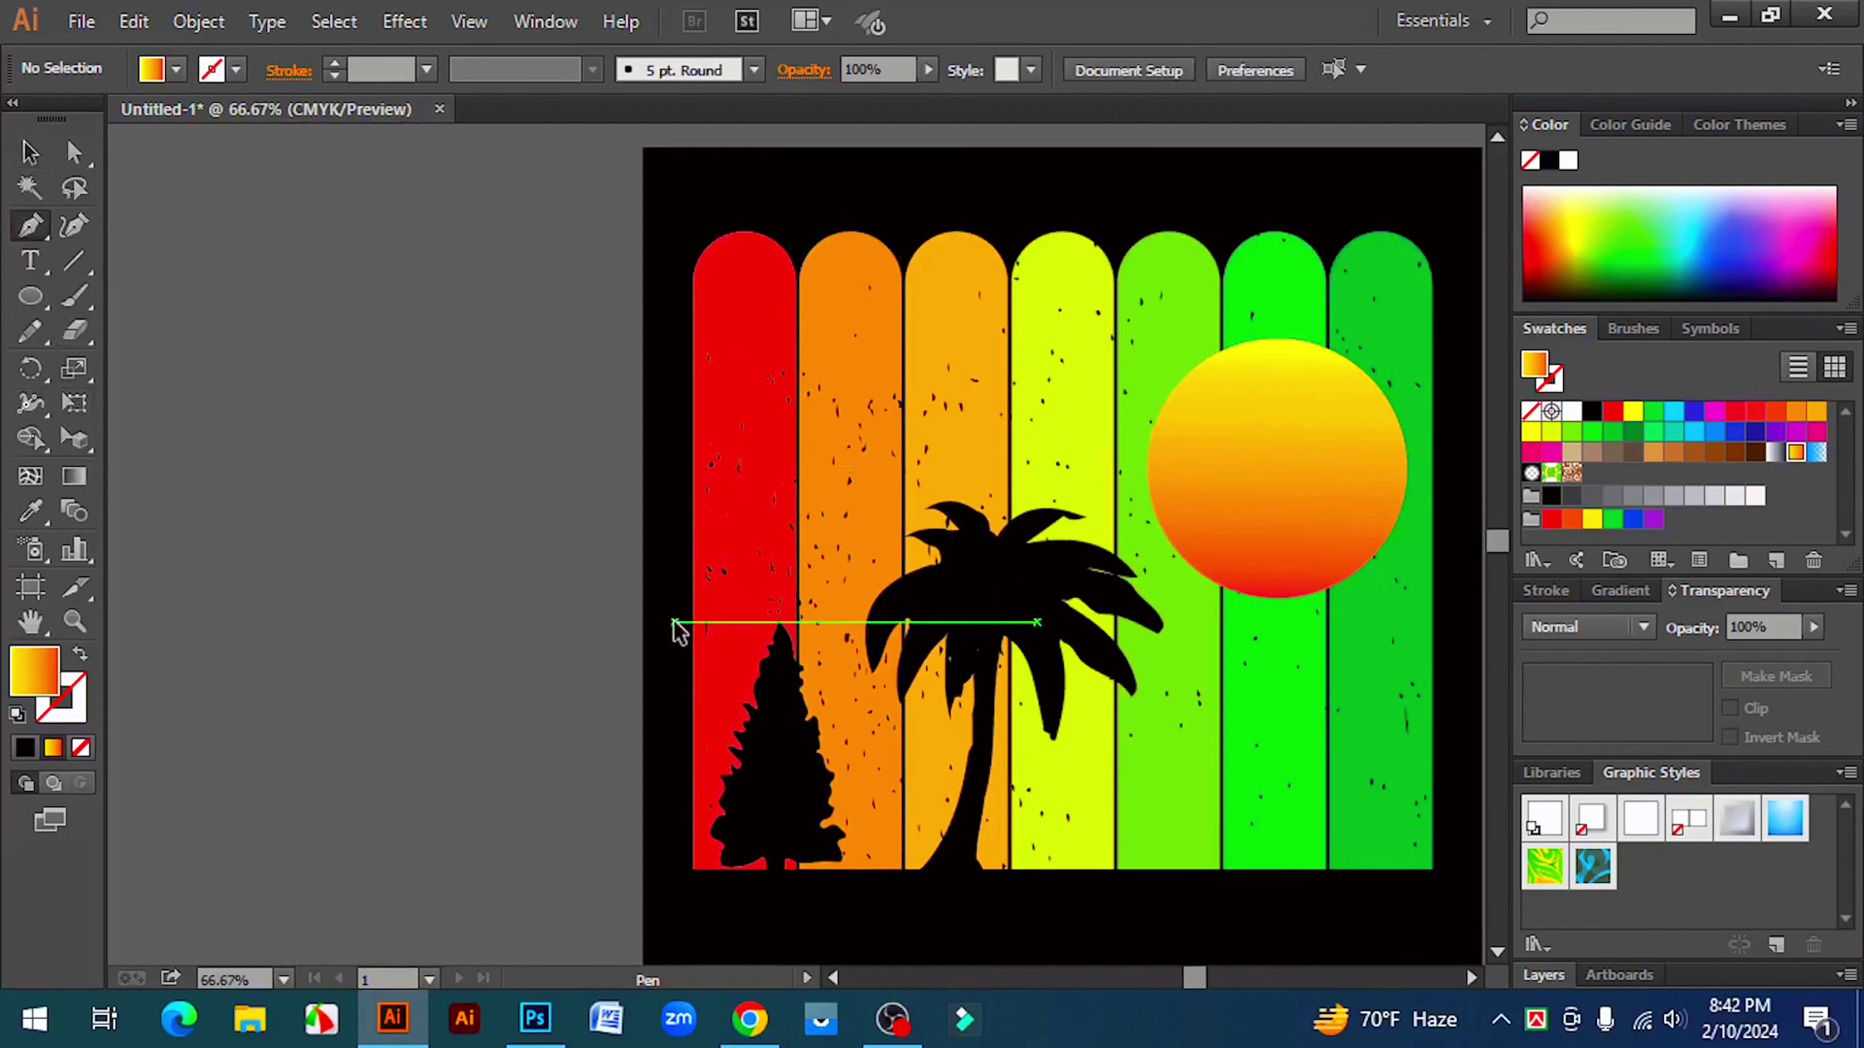
left_click(466, 500)
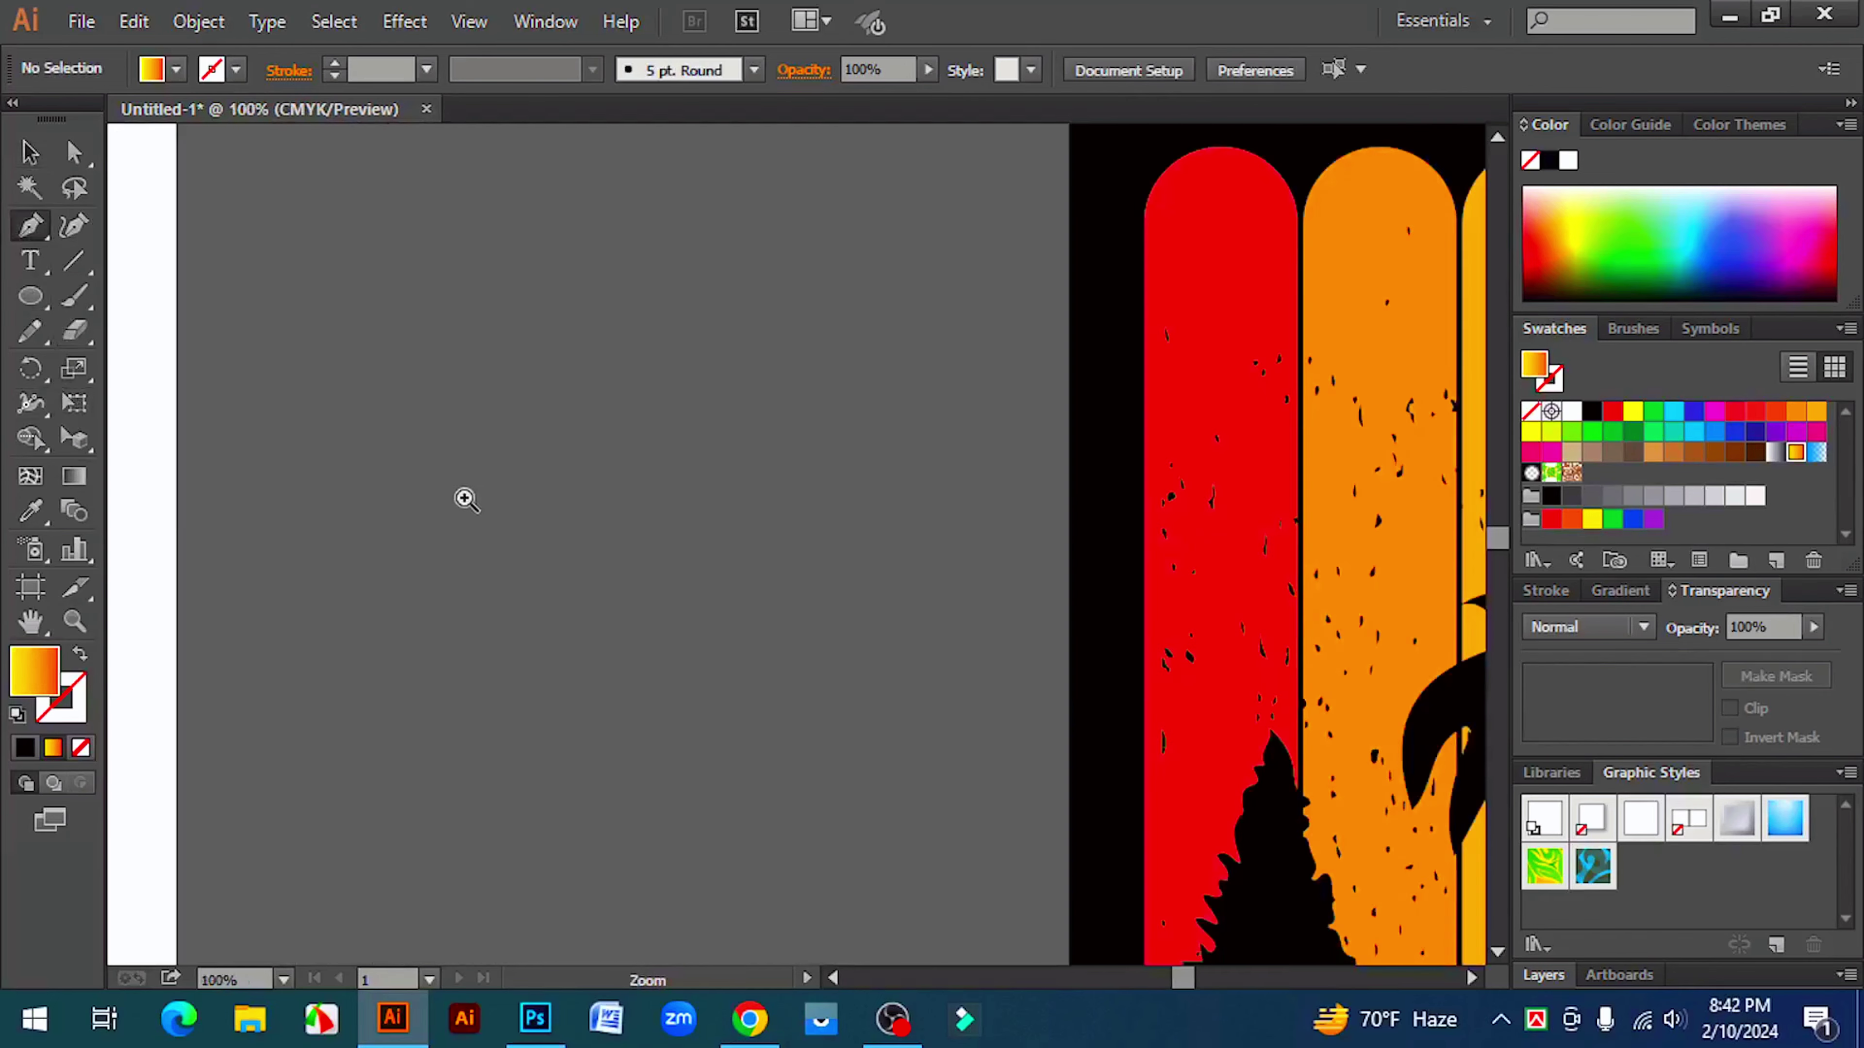
left_click(527, 483)
left_click(605, 499)
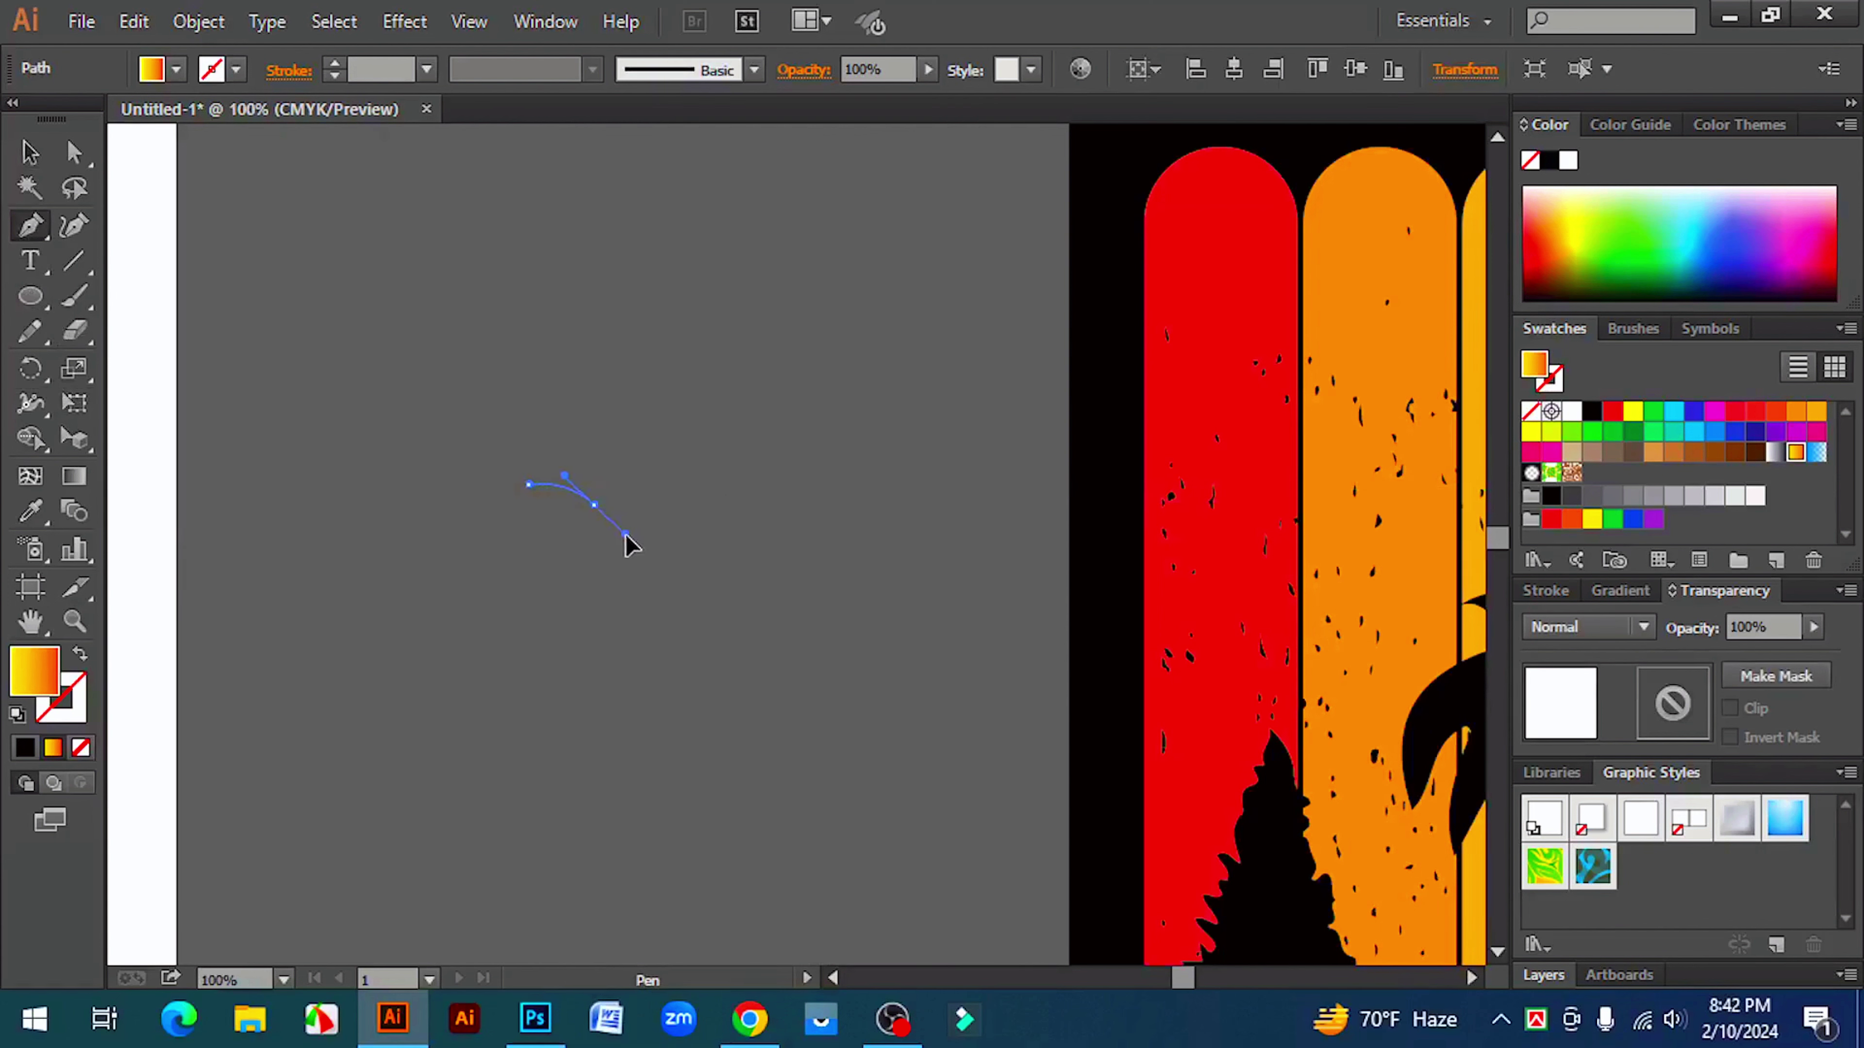
left_click_drag(628, 541, 624, 534)
left_click(594, 504)
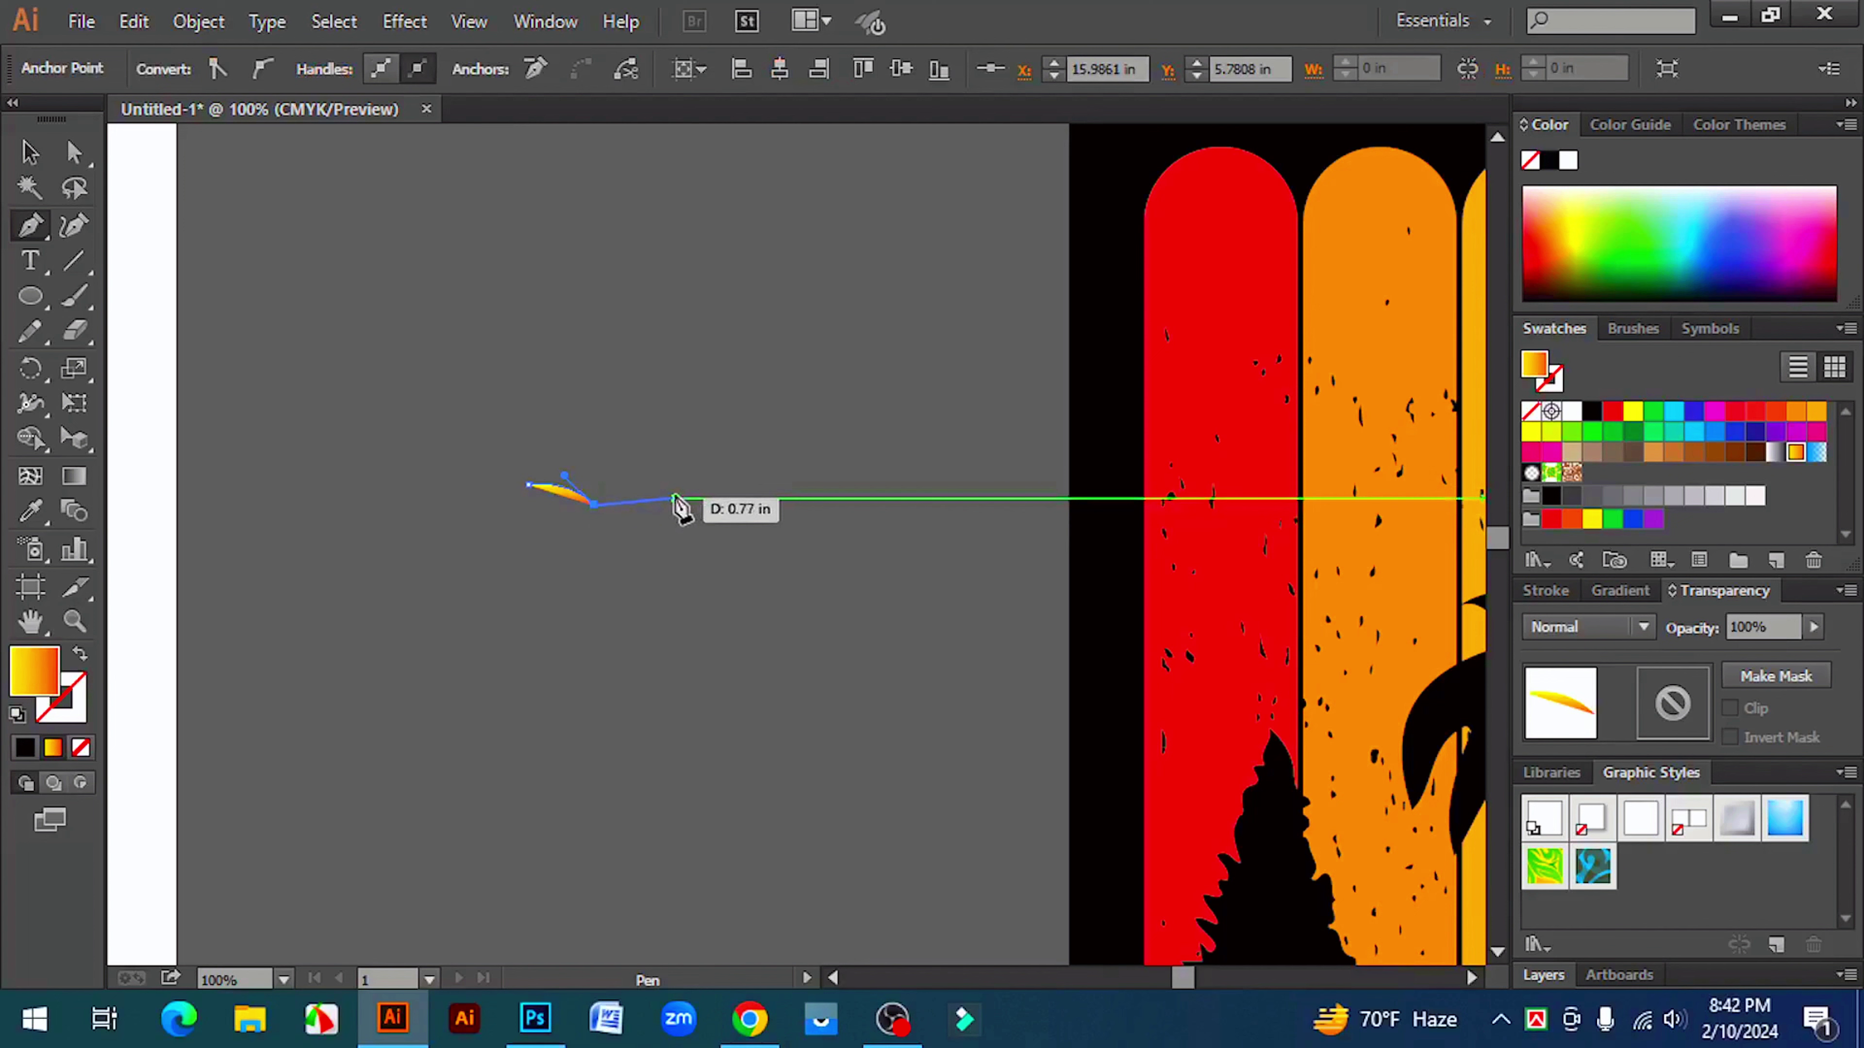
left_click_drag(674, 490, 714, 494)
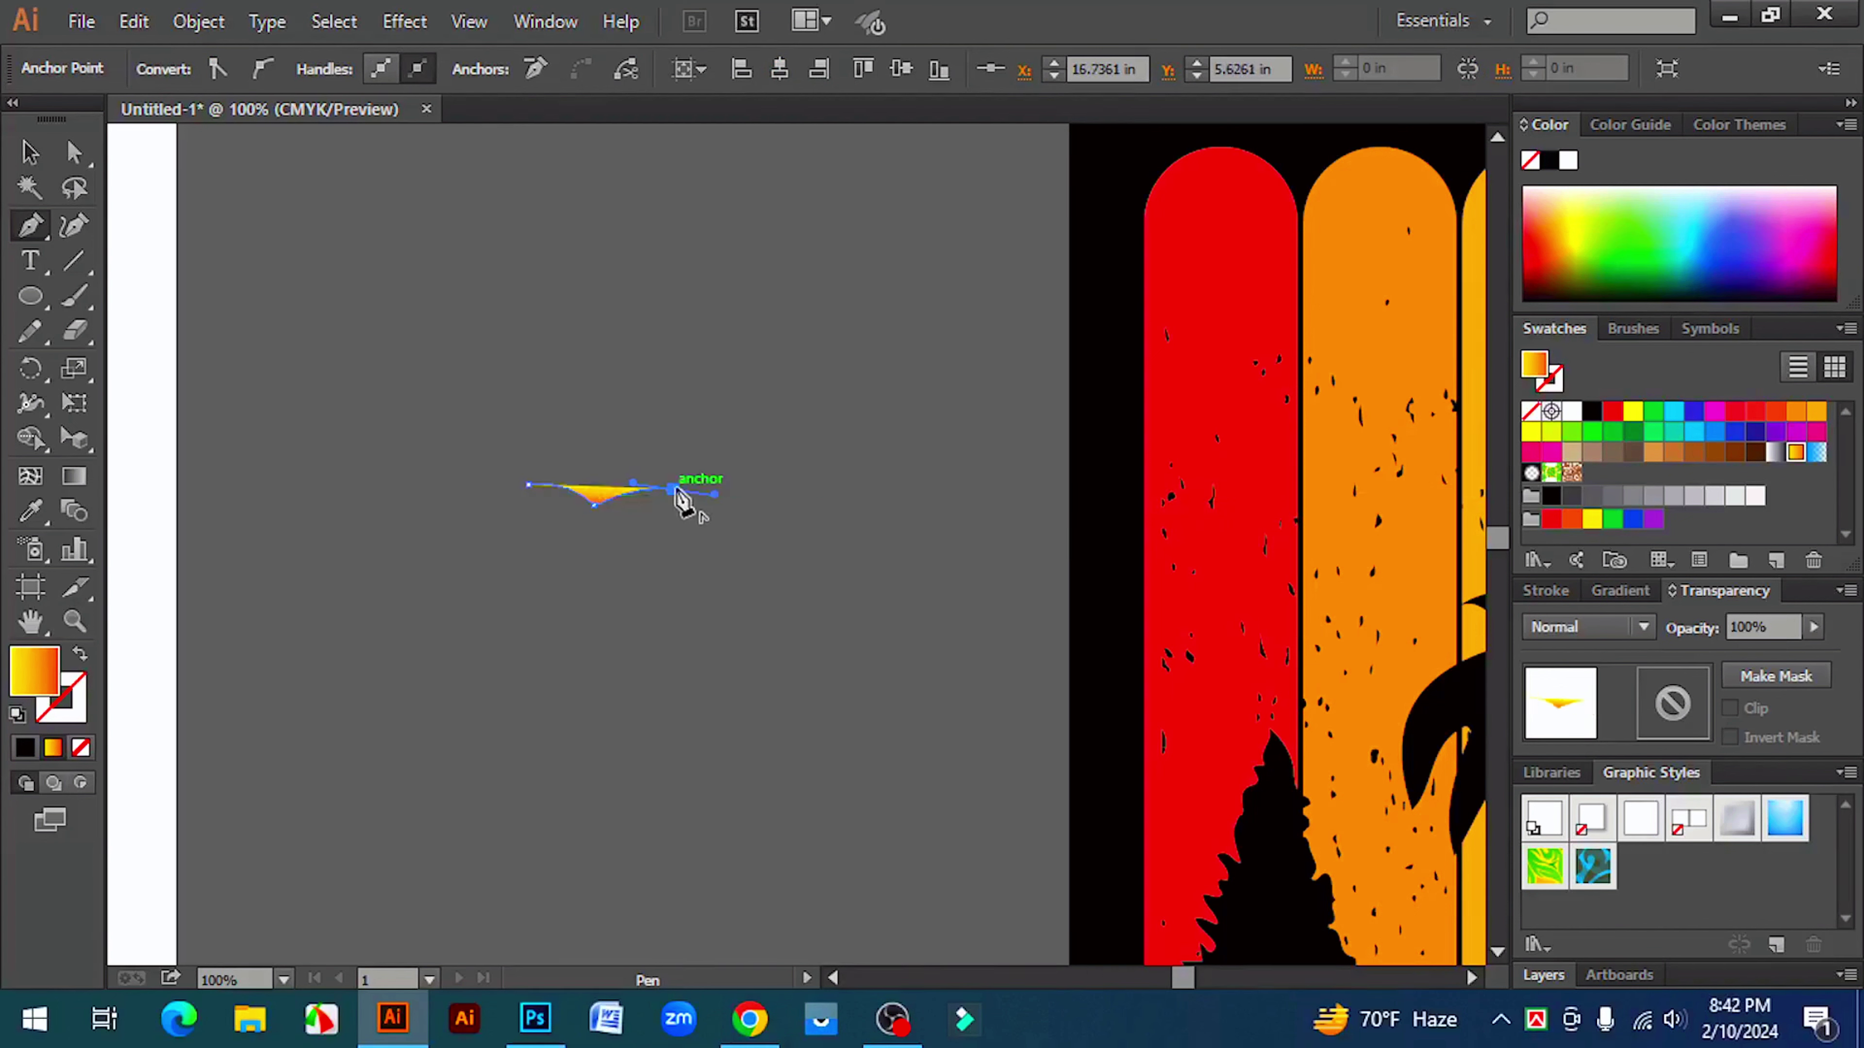
key("ctrl+plus")
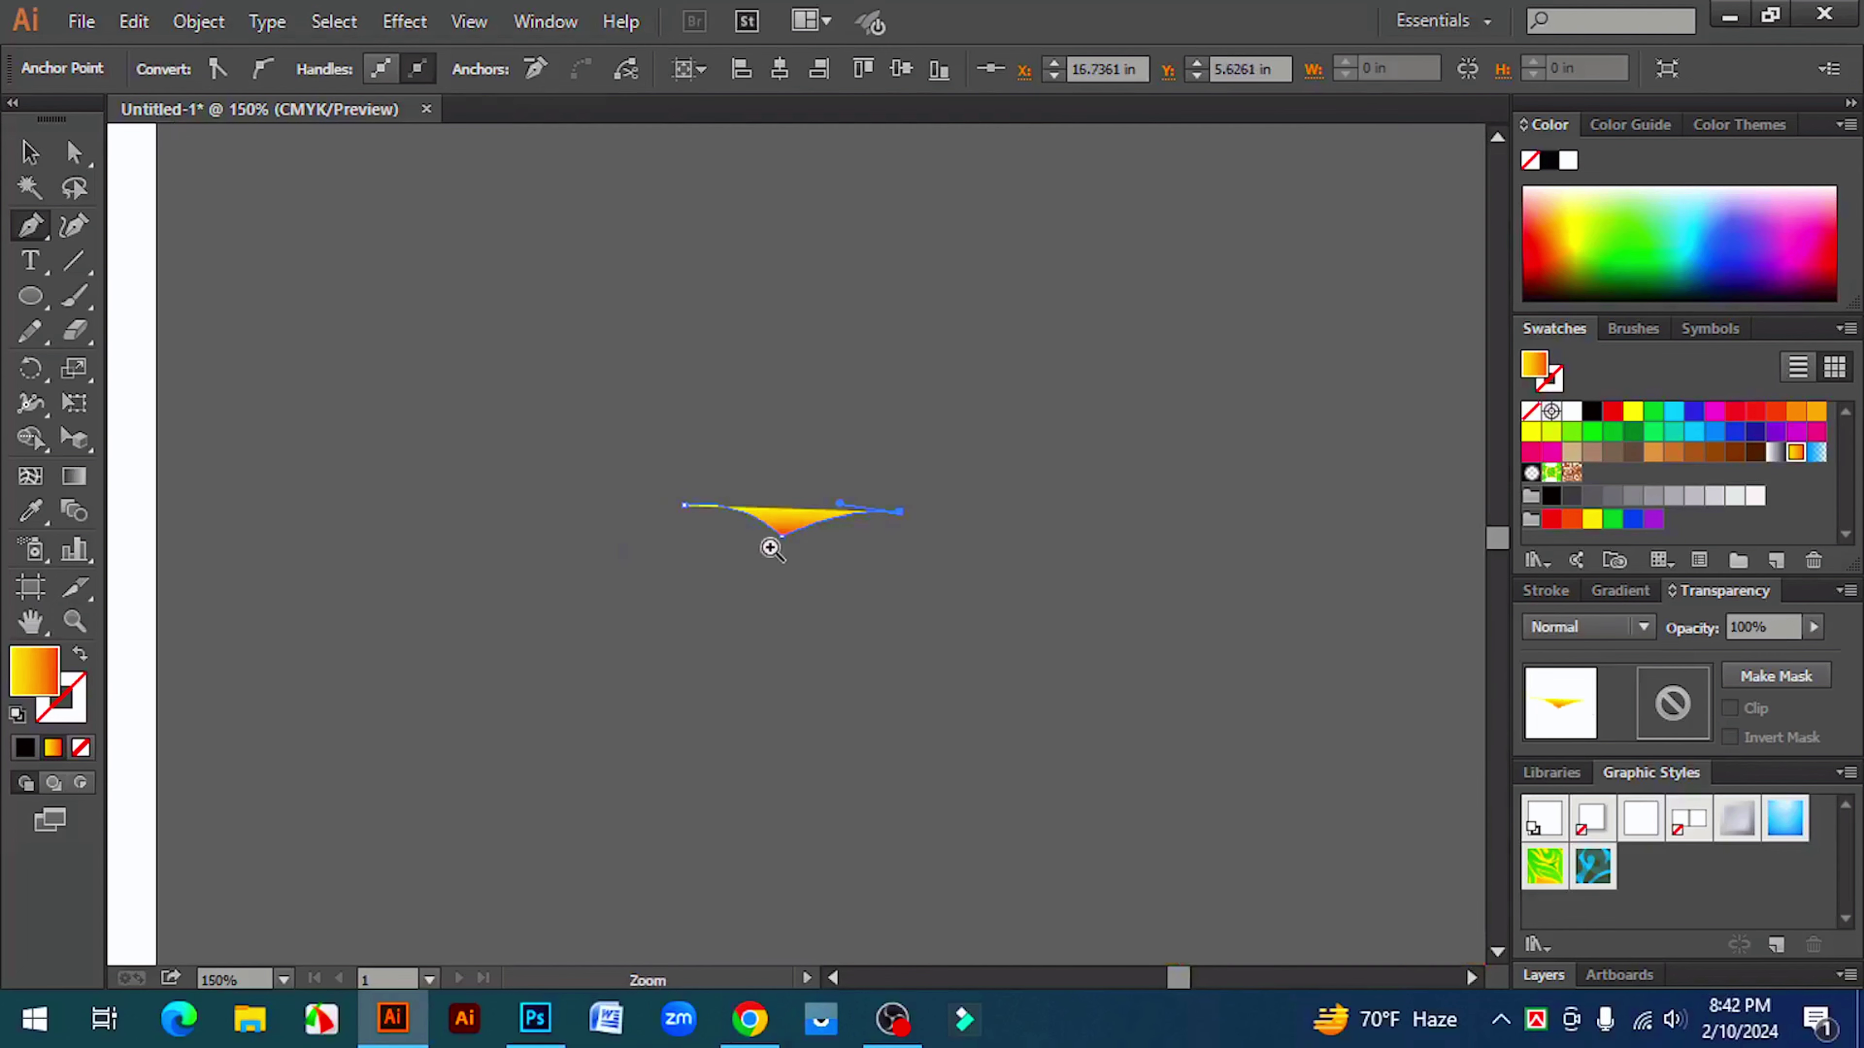
left_click_drag(815, 529, 633, 545)
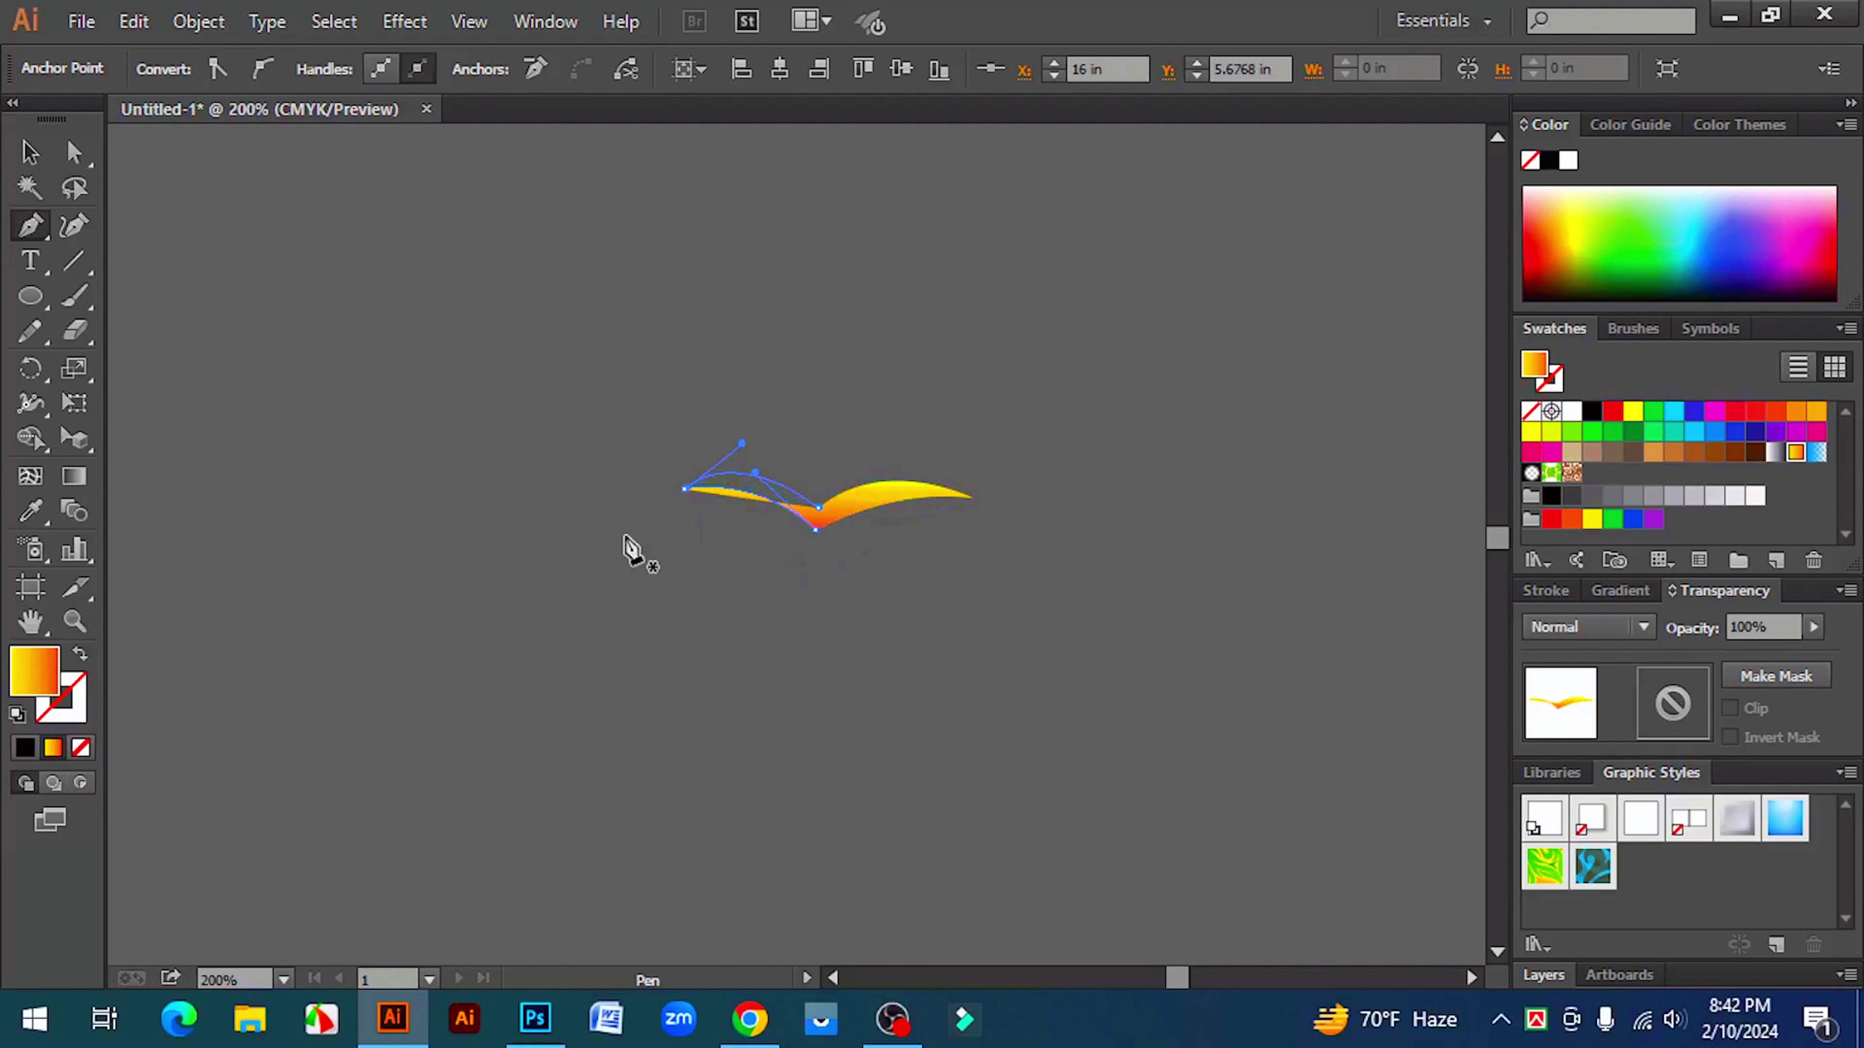
left_click(30, 153)
left_click(985, 657)
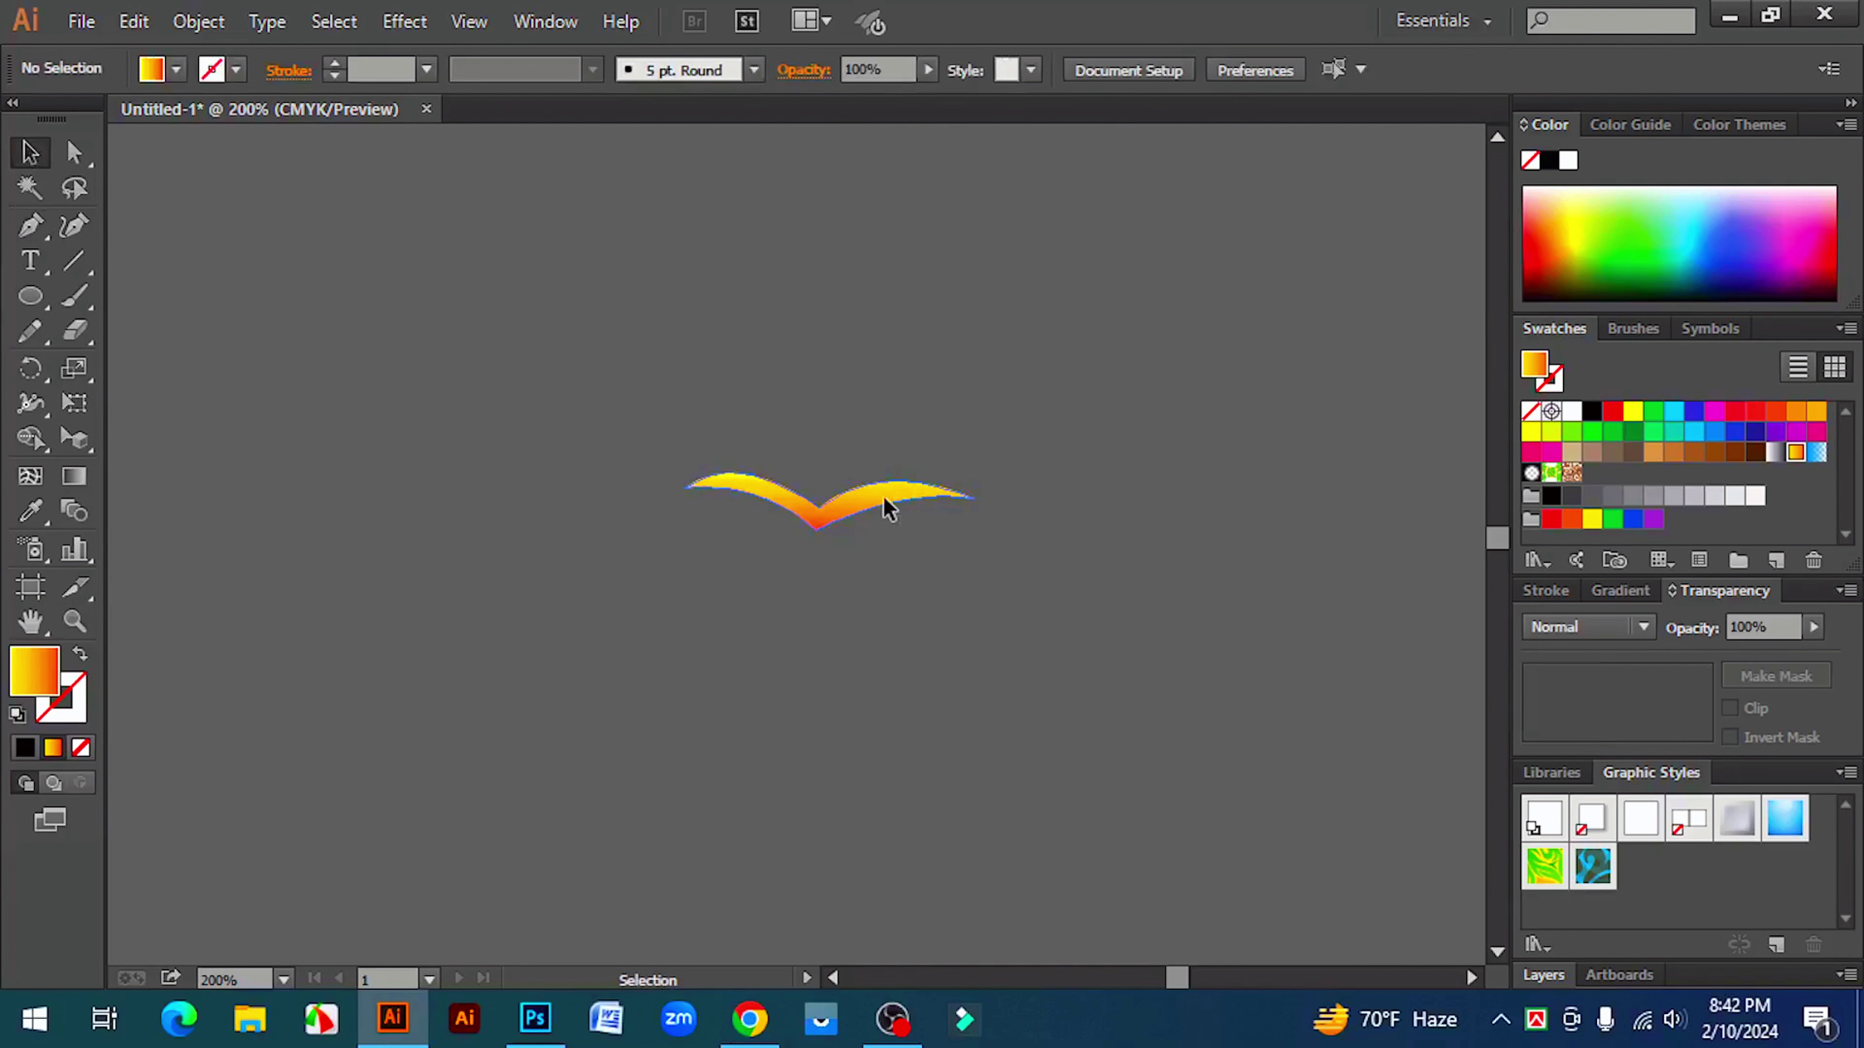
- Fill the bird silhouette with the Black swatch
left_click(889, 509)
left_click(1591, 413)
left_click(1173, 611)
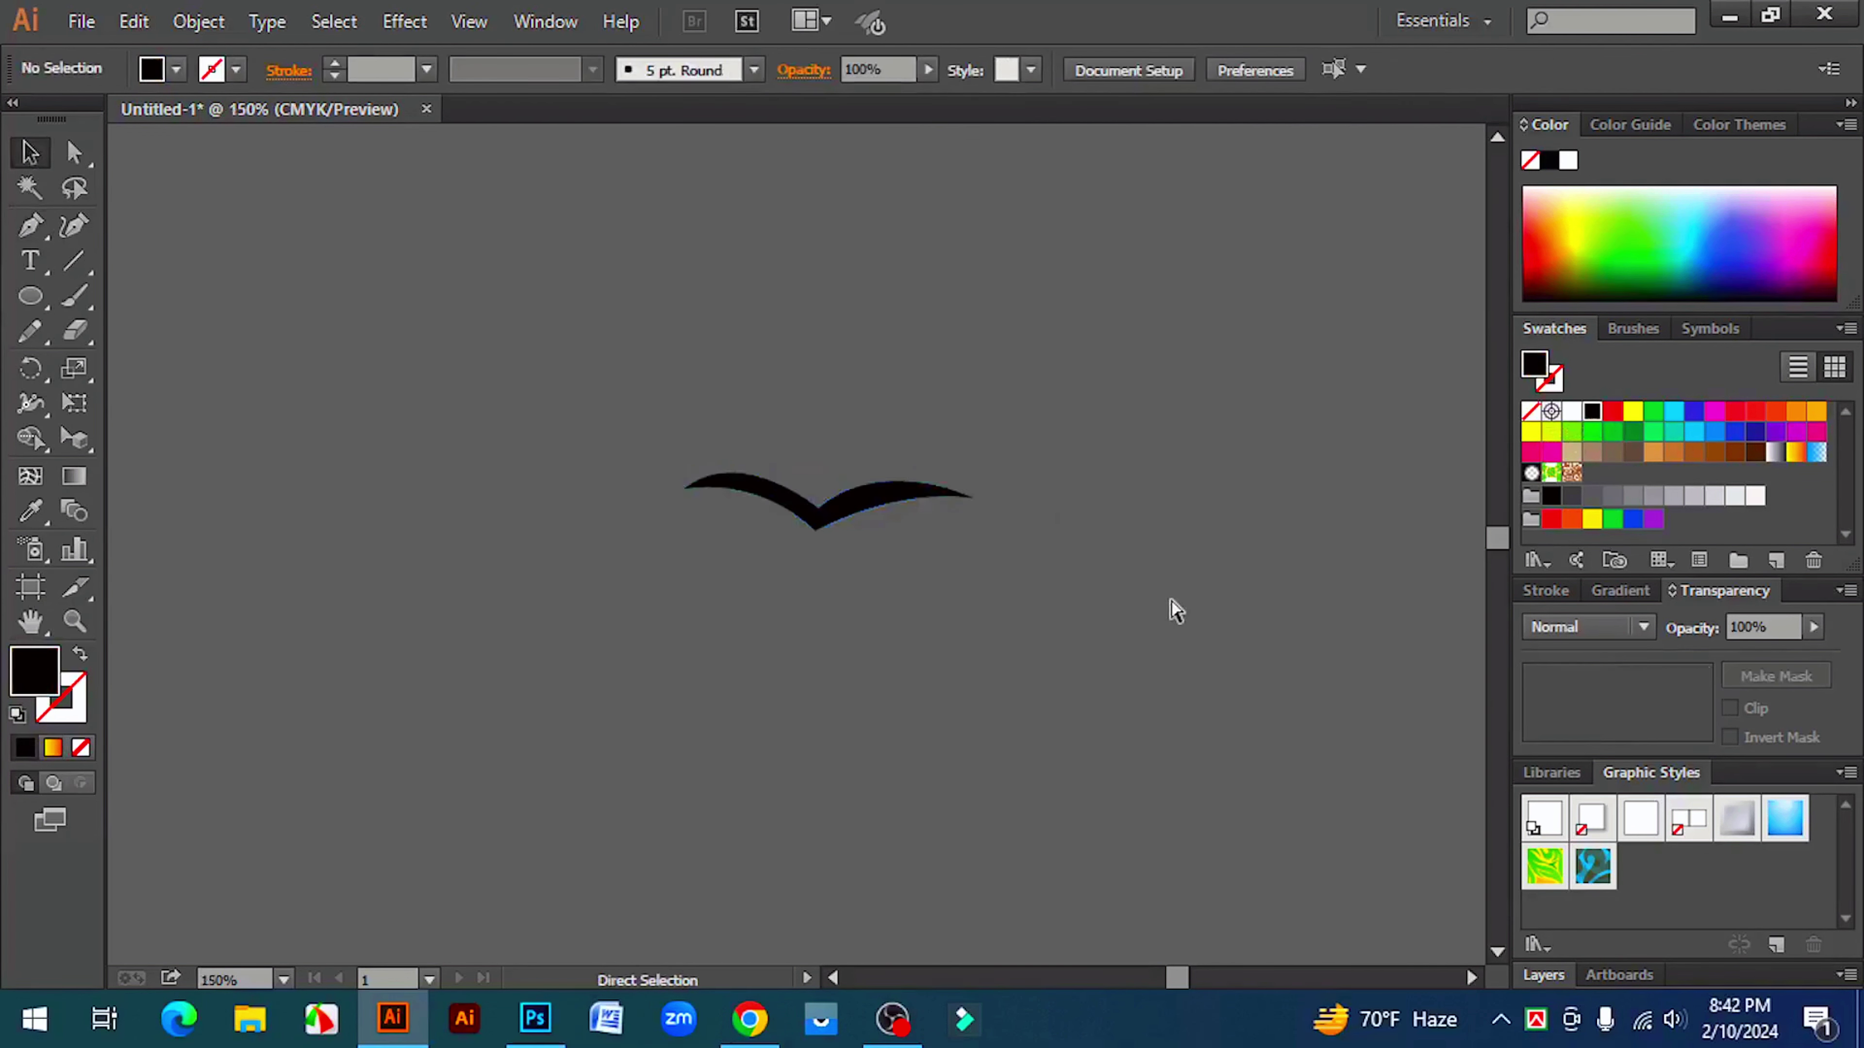
- Move the black bird onto the sun, placing it in the sun's left half at mid-height
key("ctrl+minus")
key("ctrl+minus")
left_click(823, 535)
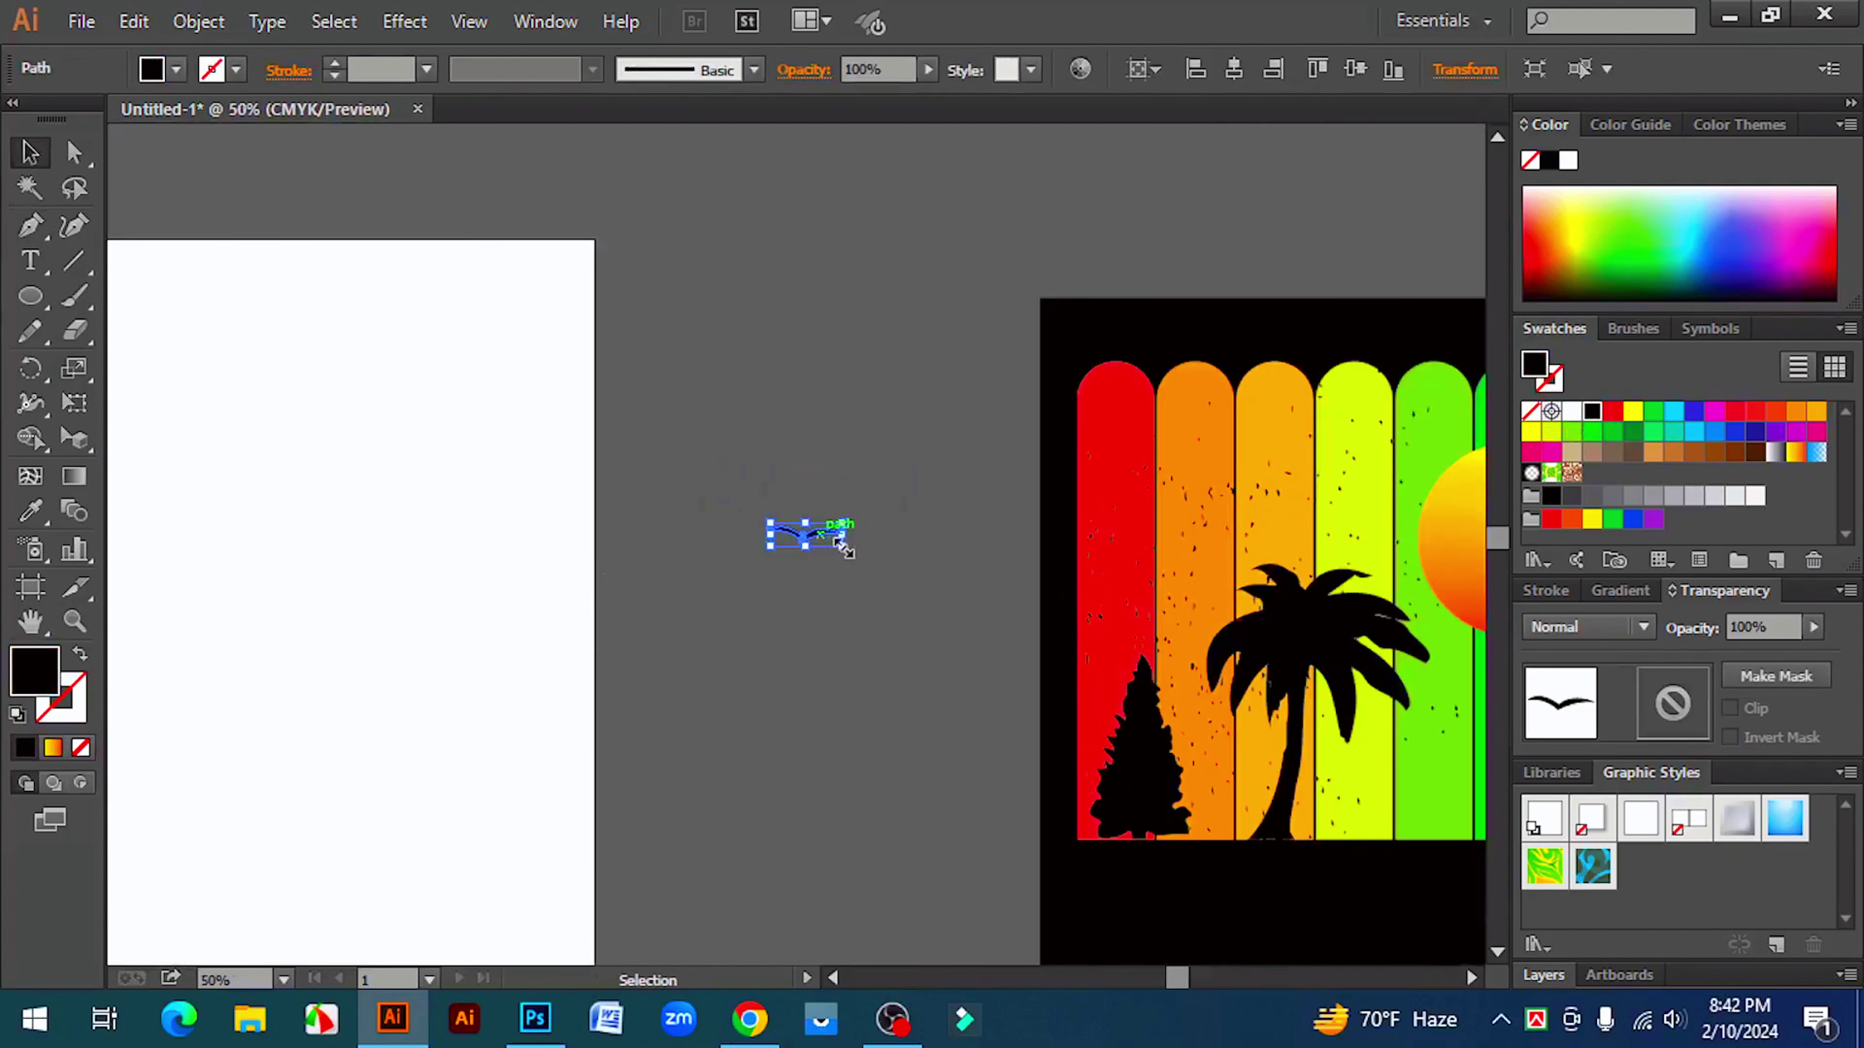
key("space")
left_click_drag(820, 694, 515, 674)
left_click_drag(526, 522, 1197, 530)
left_click(1425, 573)
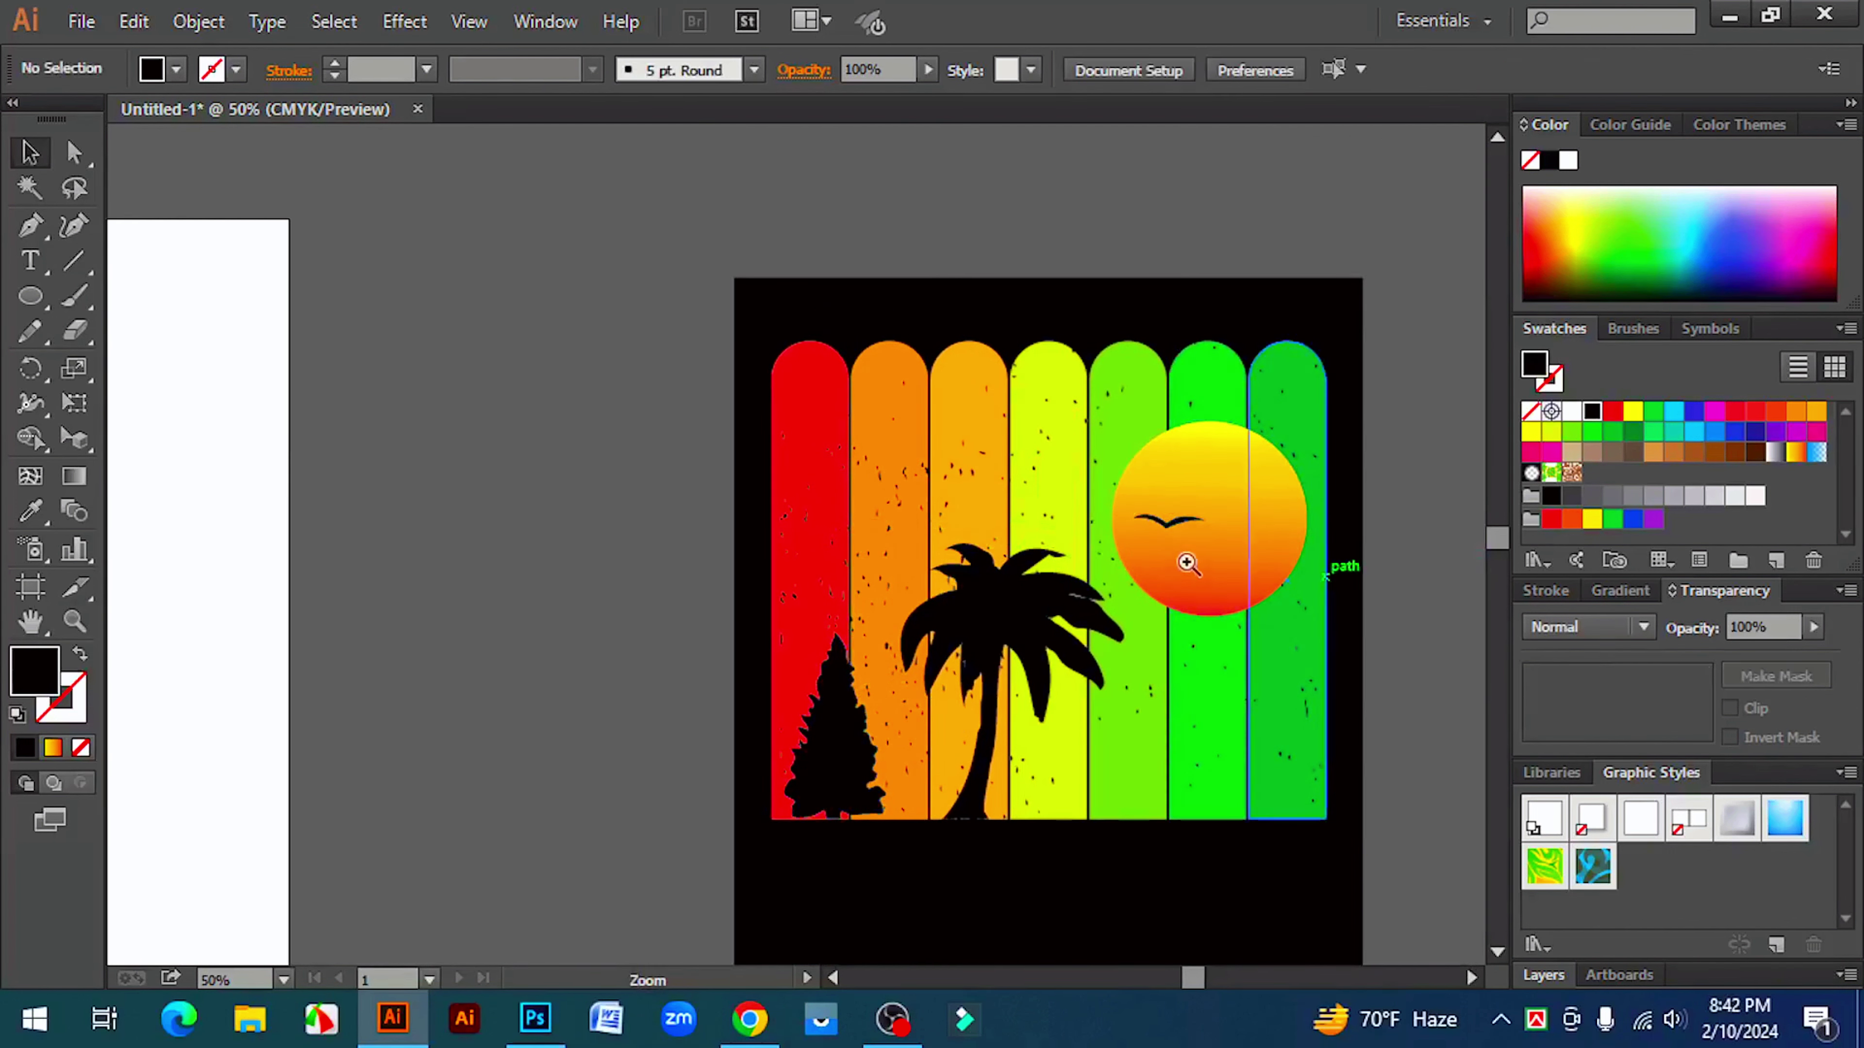
- Duplicate the bird at smaller sizes so that four birds are spread across the sun
key("ctrl+plus")
left_click(820, 544)
left_click_drag(820, 543, 862, 474)
left_click(1193, 591)
left_click(1240, 546)
left_click(1240, 547)
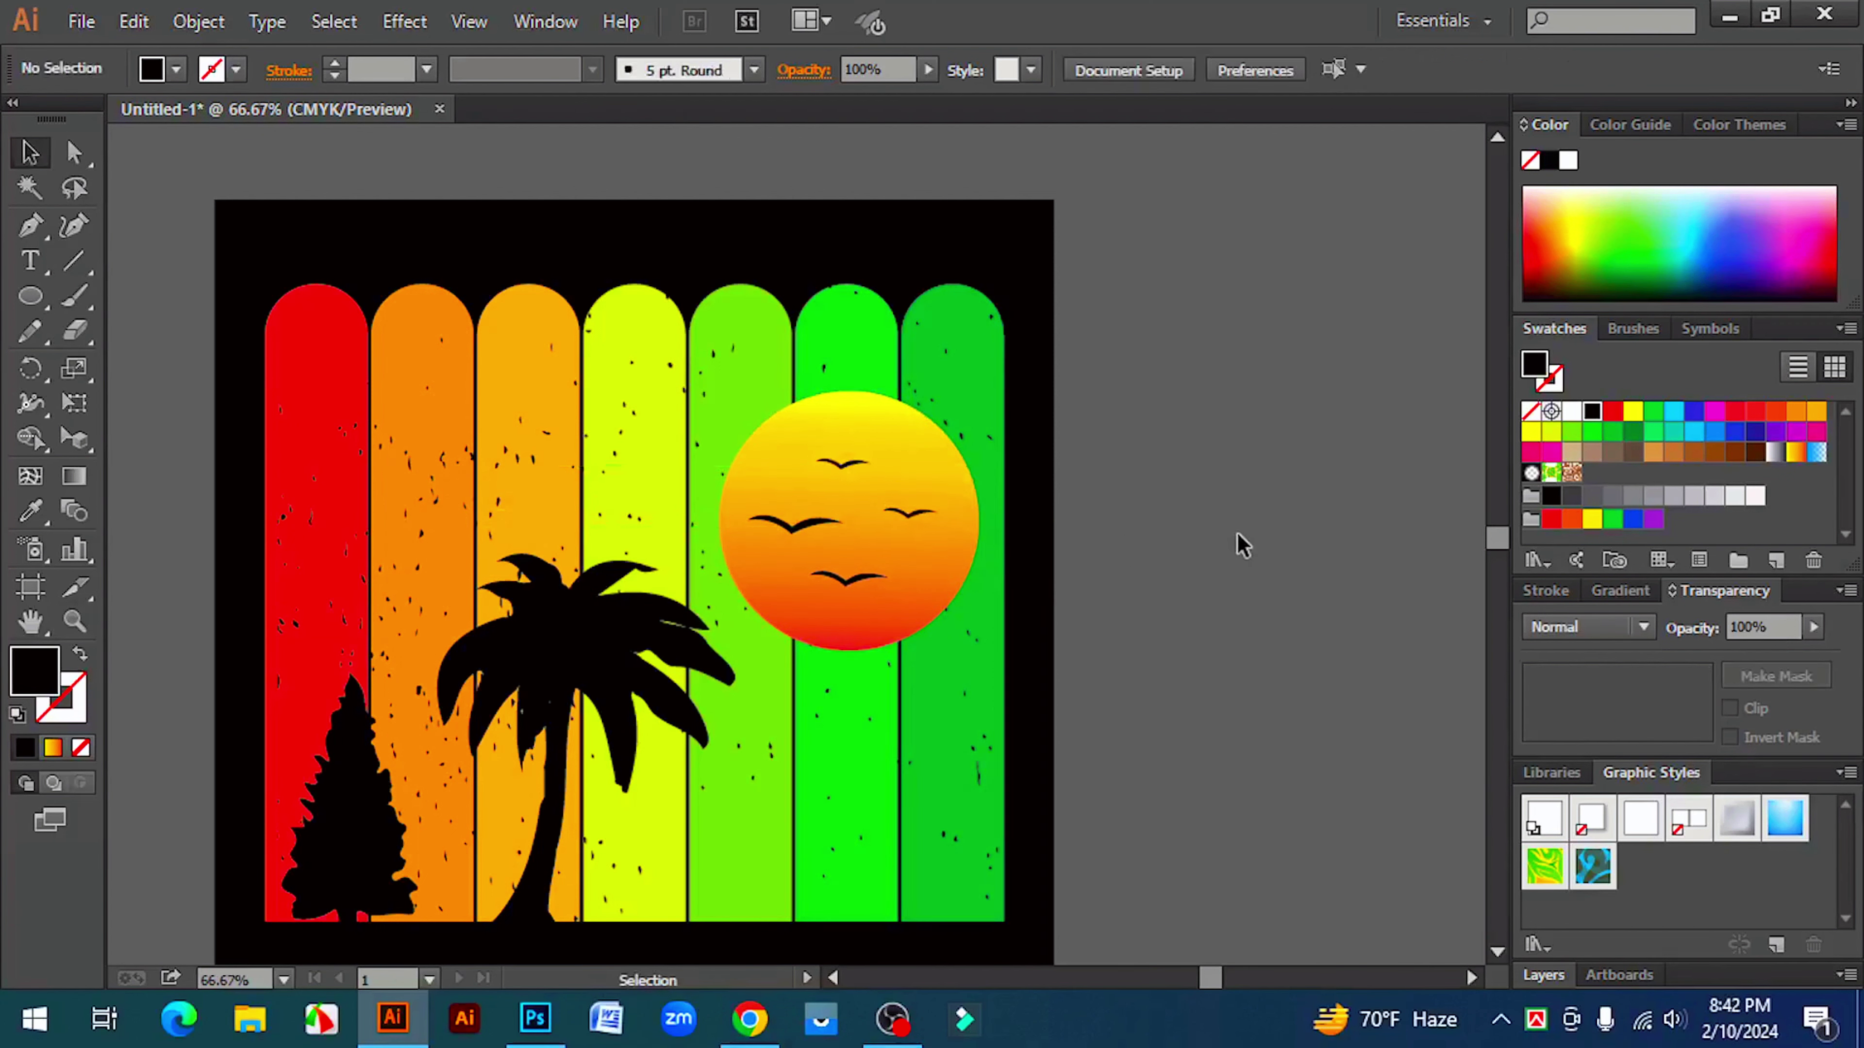
- Shrink the lowest bird on the sun and place a smaller copy of it up and to its right
key("ctrl+minus")
key("ctrl+minus")
left_click_drag(781, 649, 974, 579)
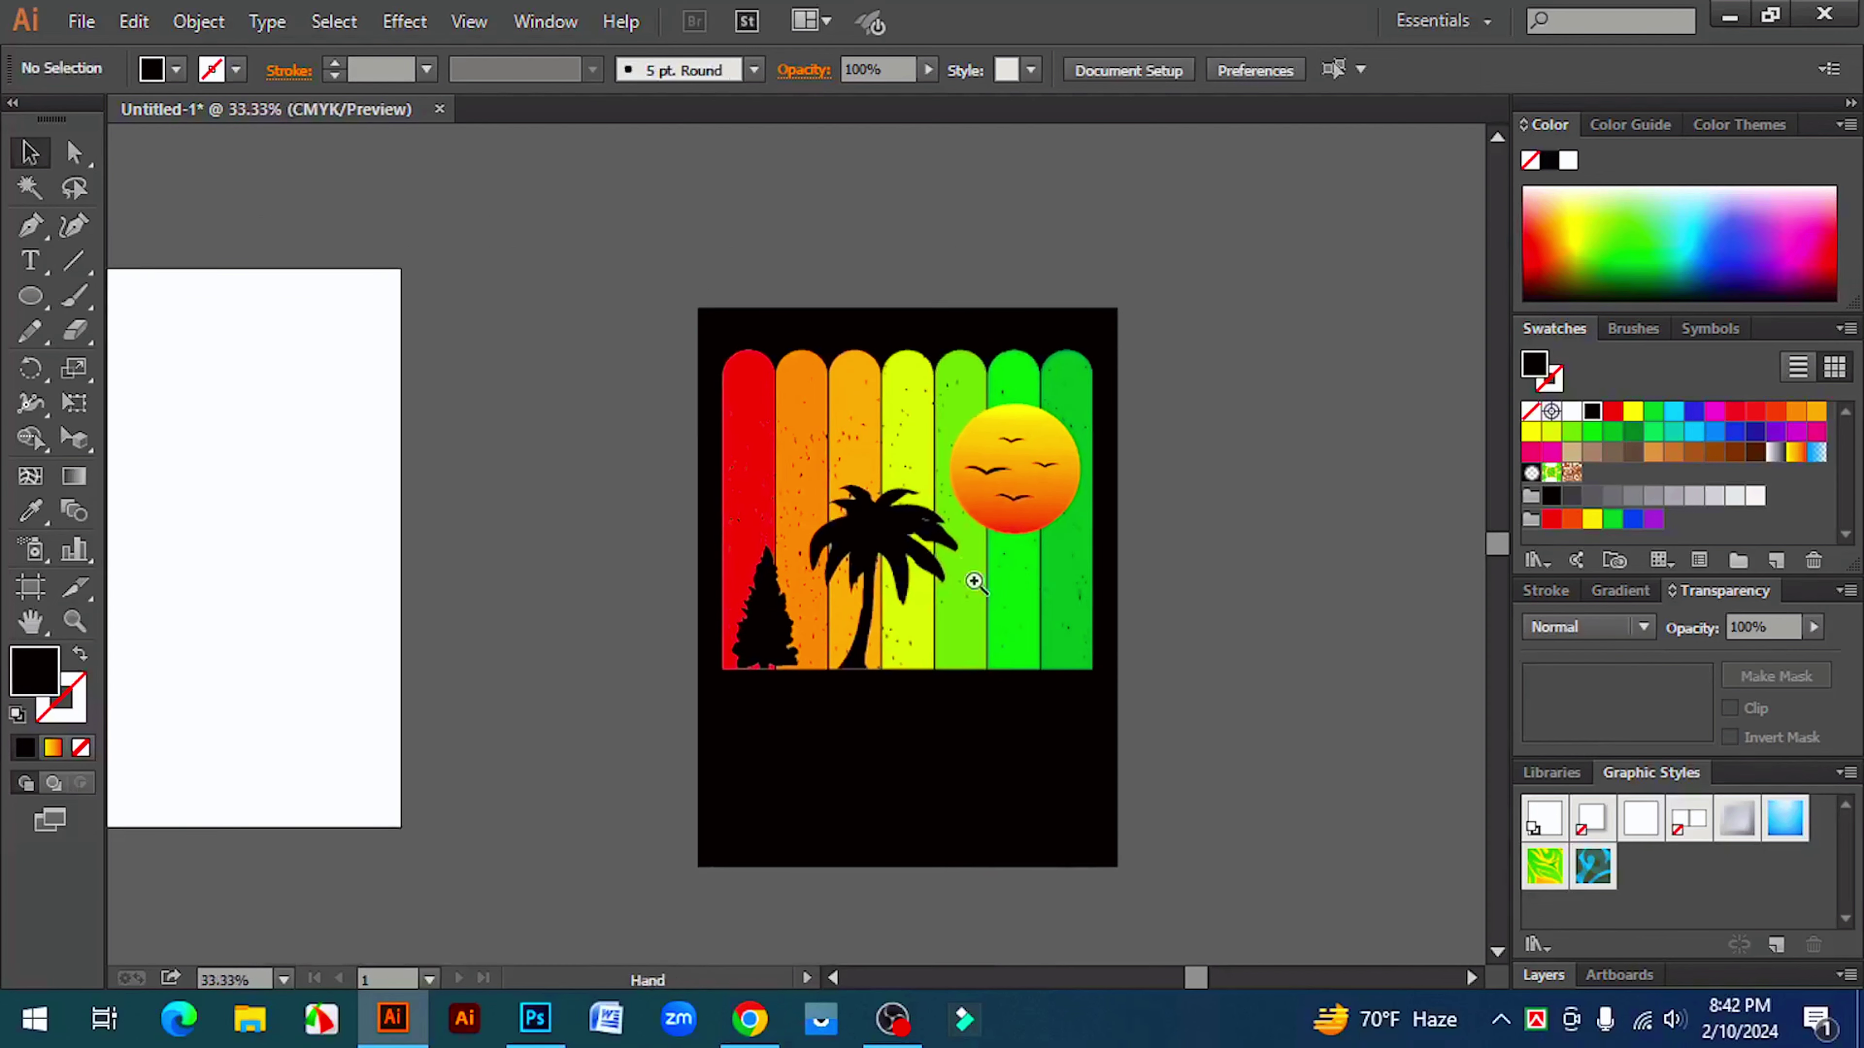
left_click(898, 504, "ctrl")
left_click(929, 556, "ctrl")
left_click(853, 510)
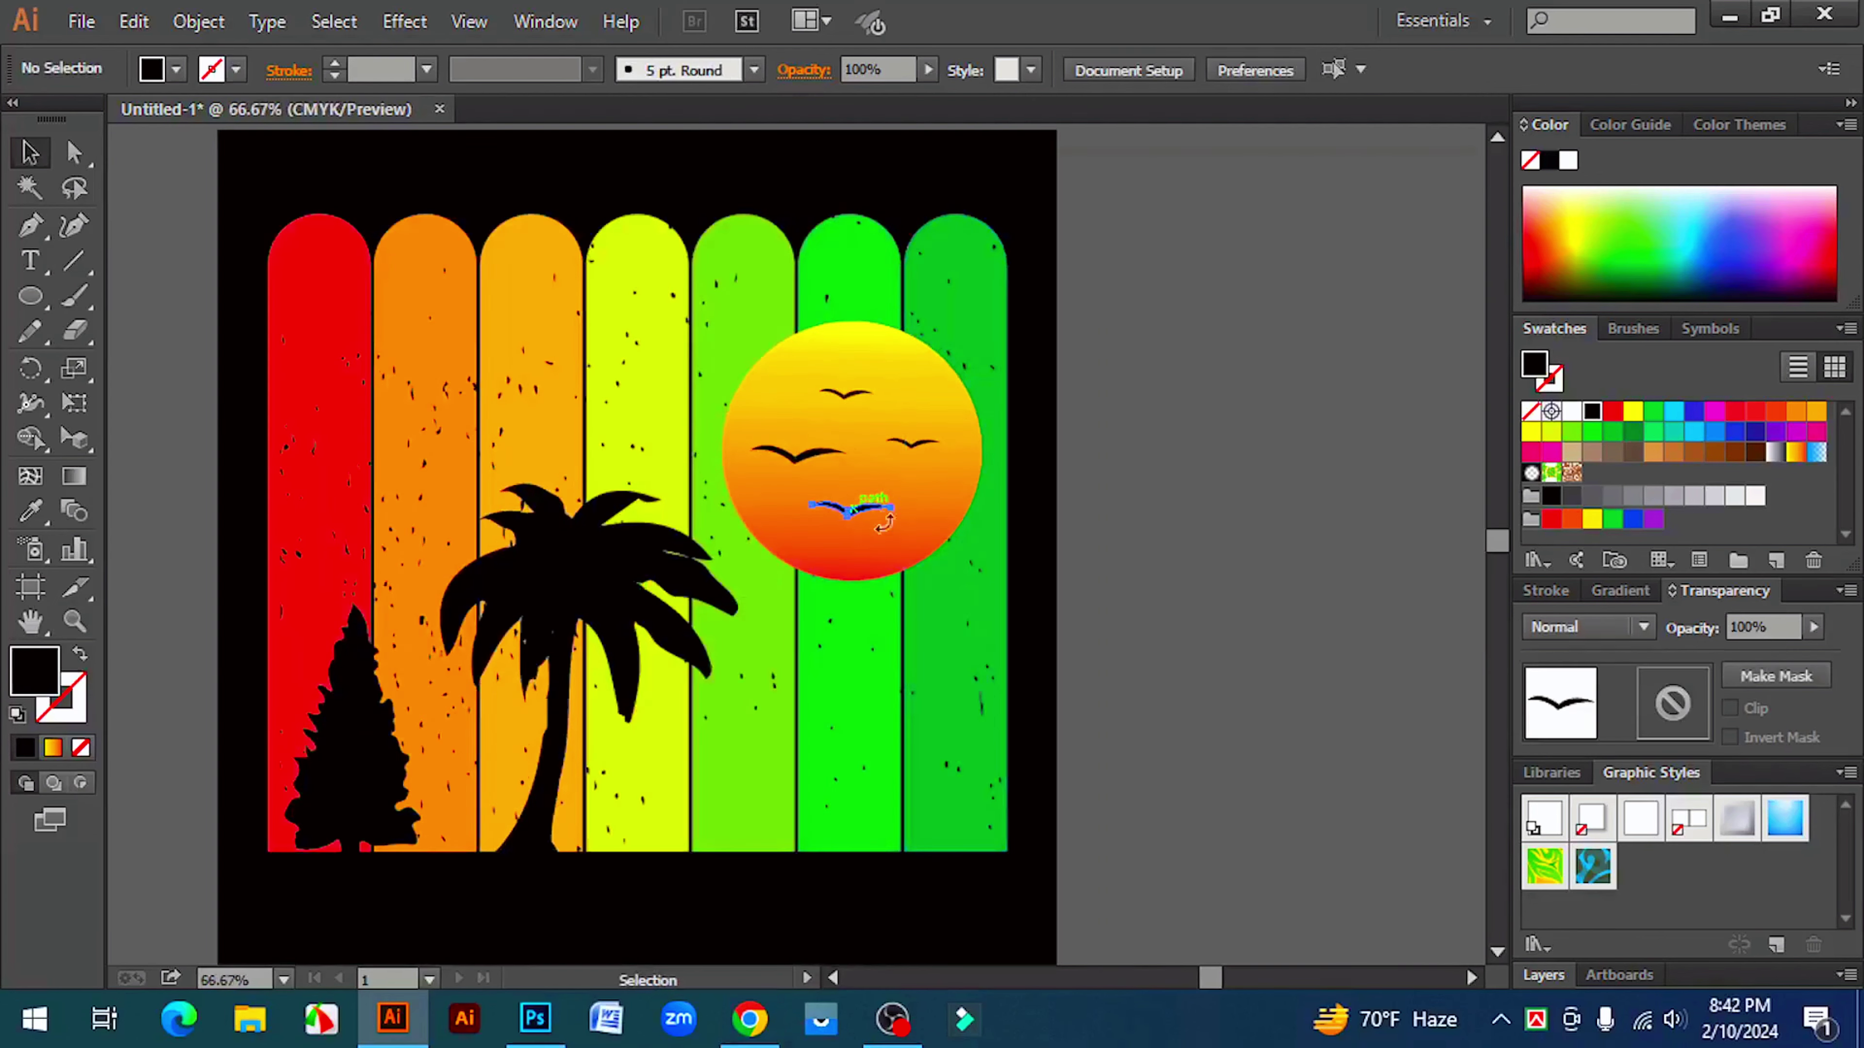
left_click_drag(894, 523, 939, 501)
left_click(1138, 546)
- Scale down the left, upper-right and top birds on the sun slightly
left_click(796, 457)
left_click(1155, 537)
left_click(1107, 513)
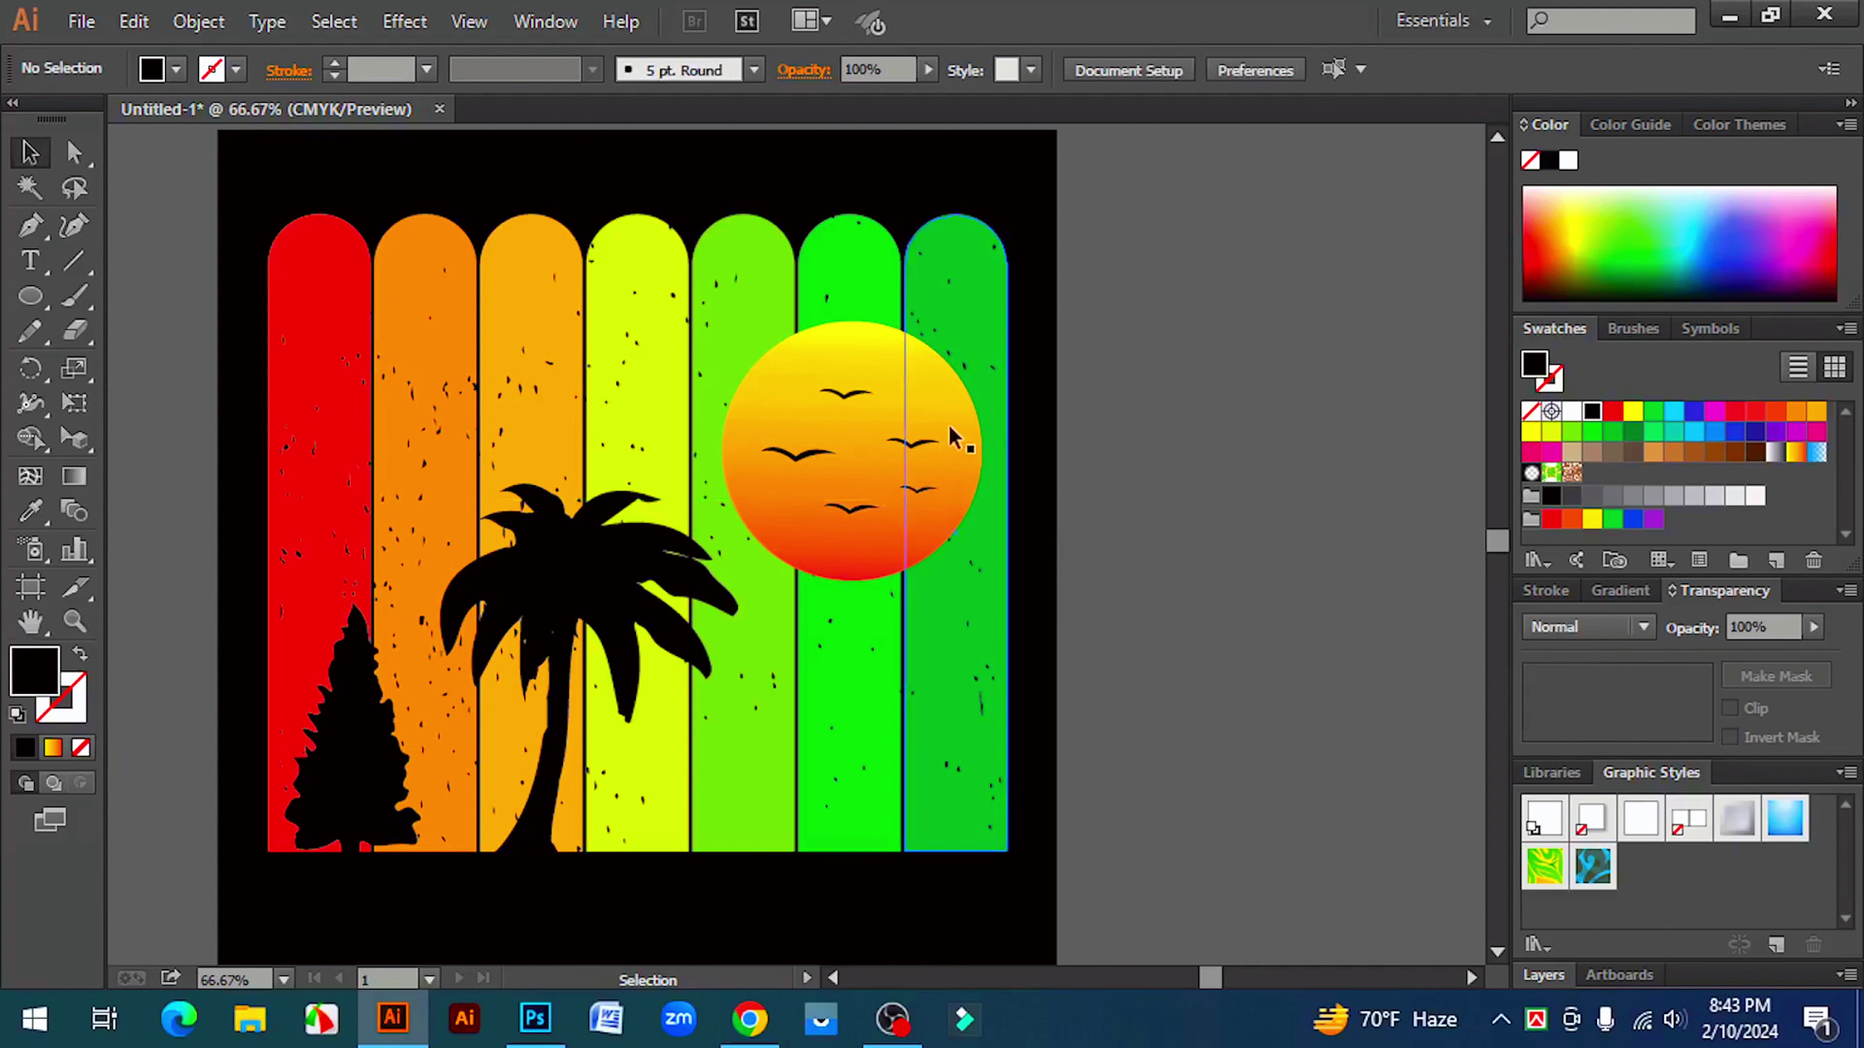
left_click(914, 444)
left_click_drag(938, 458, 939, 460)
left_click(1161, 470)
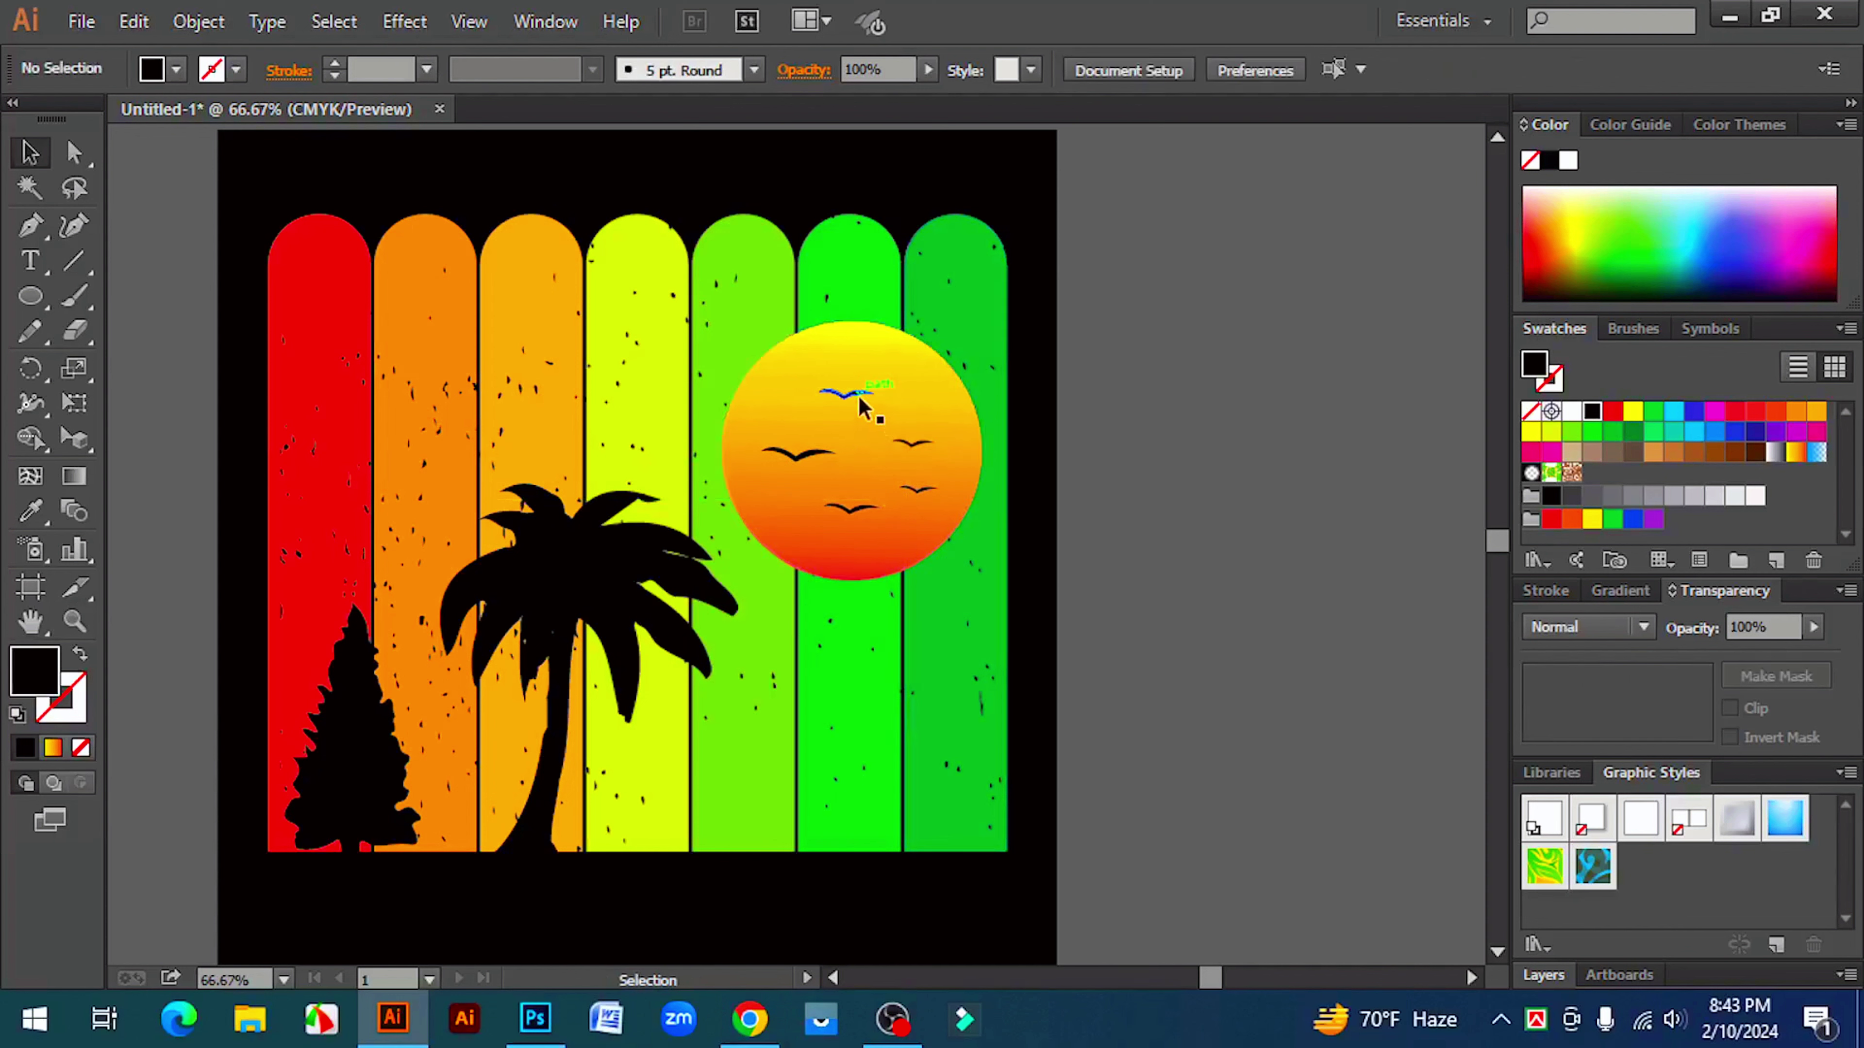
left_click_drag(864, 404, 876, 410)
left_click(1142, 481)
- Compare the artwork with the finished Summer reference design, checking the lettering below its stripes
key("ctrl+minus")
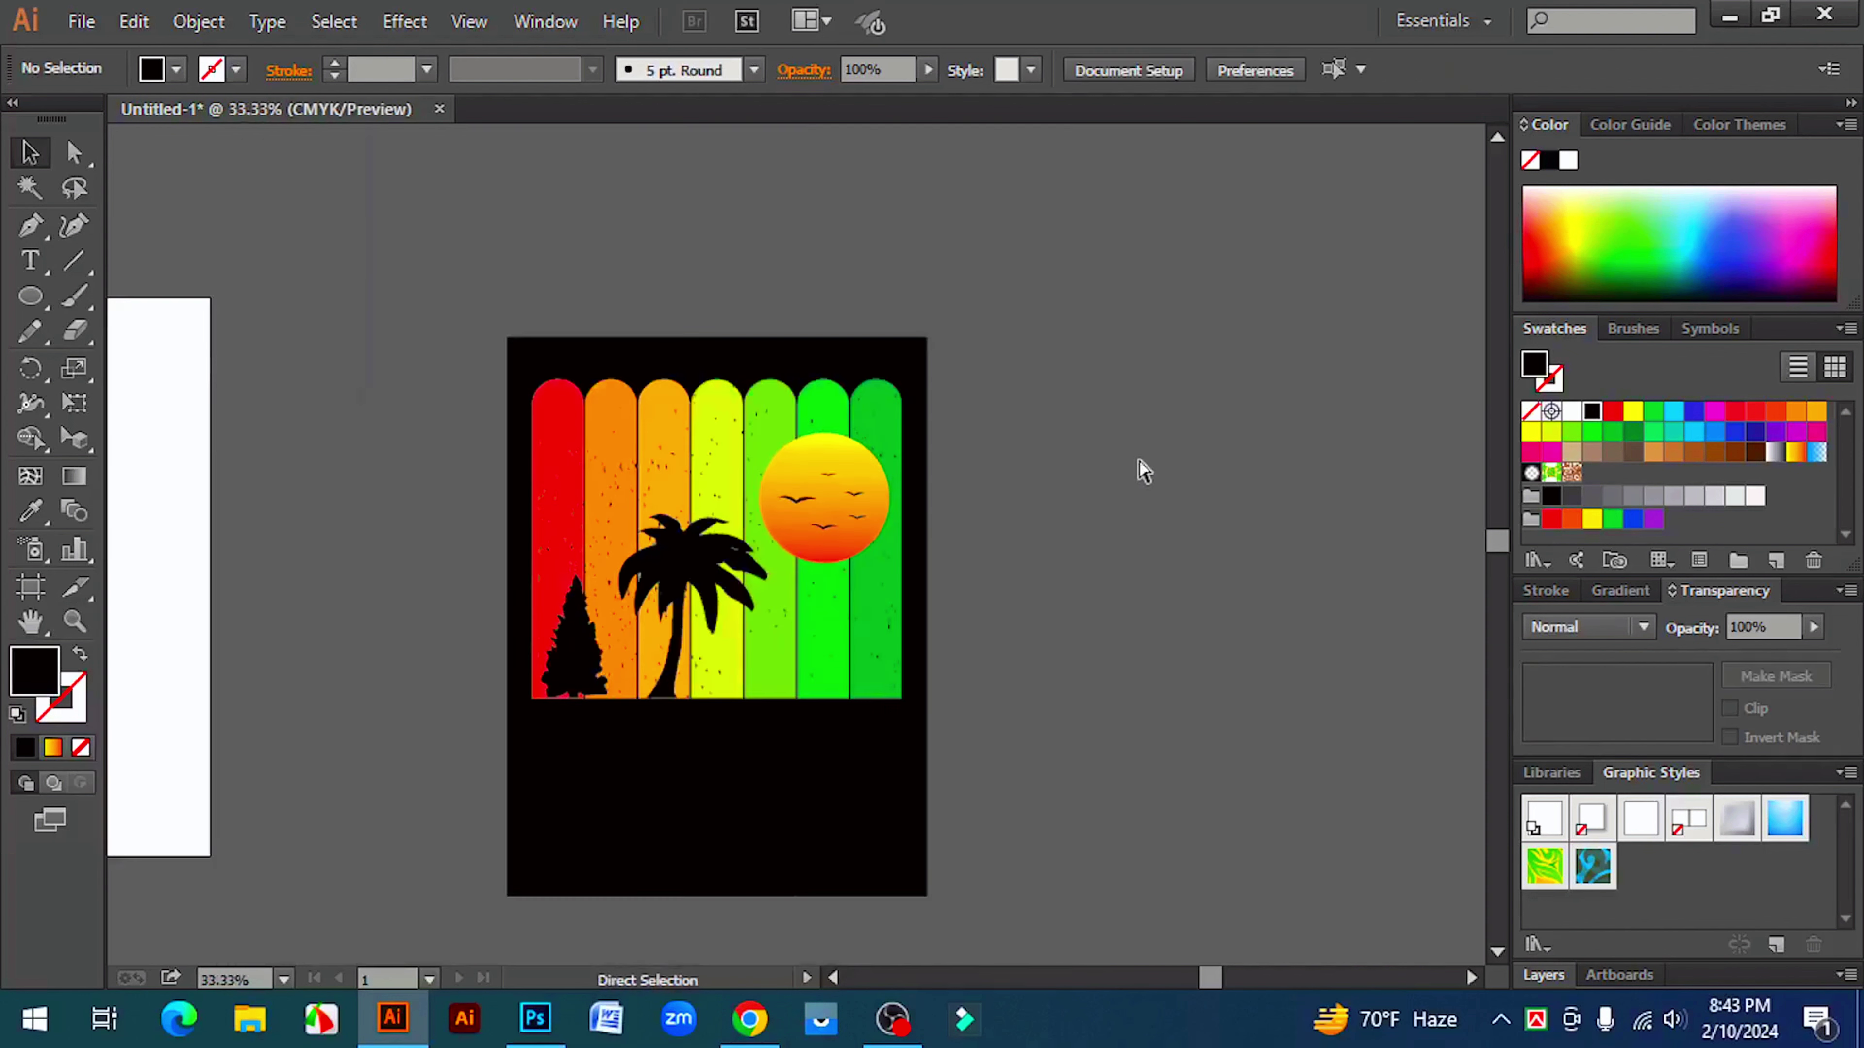
key("ctrl+minus")
left_click_drag(981, 624, 1161, 613)
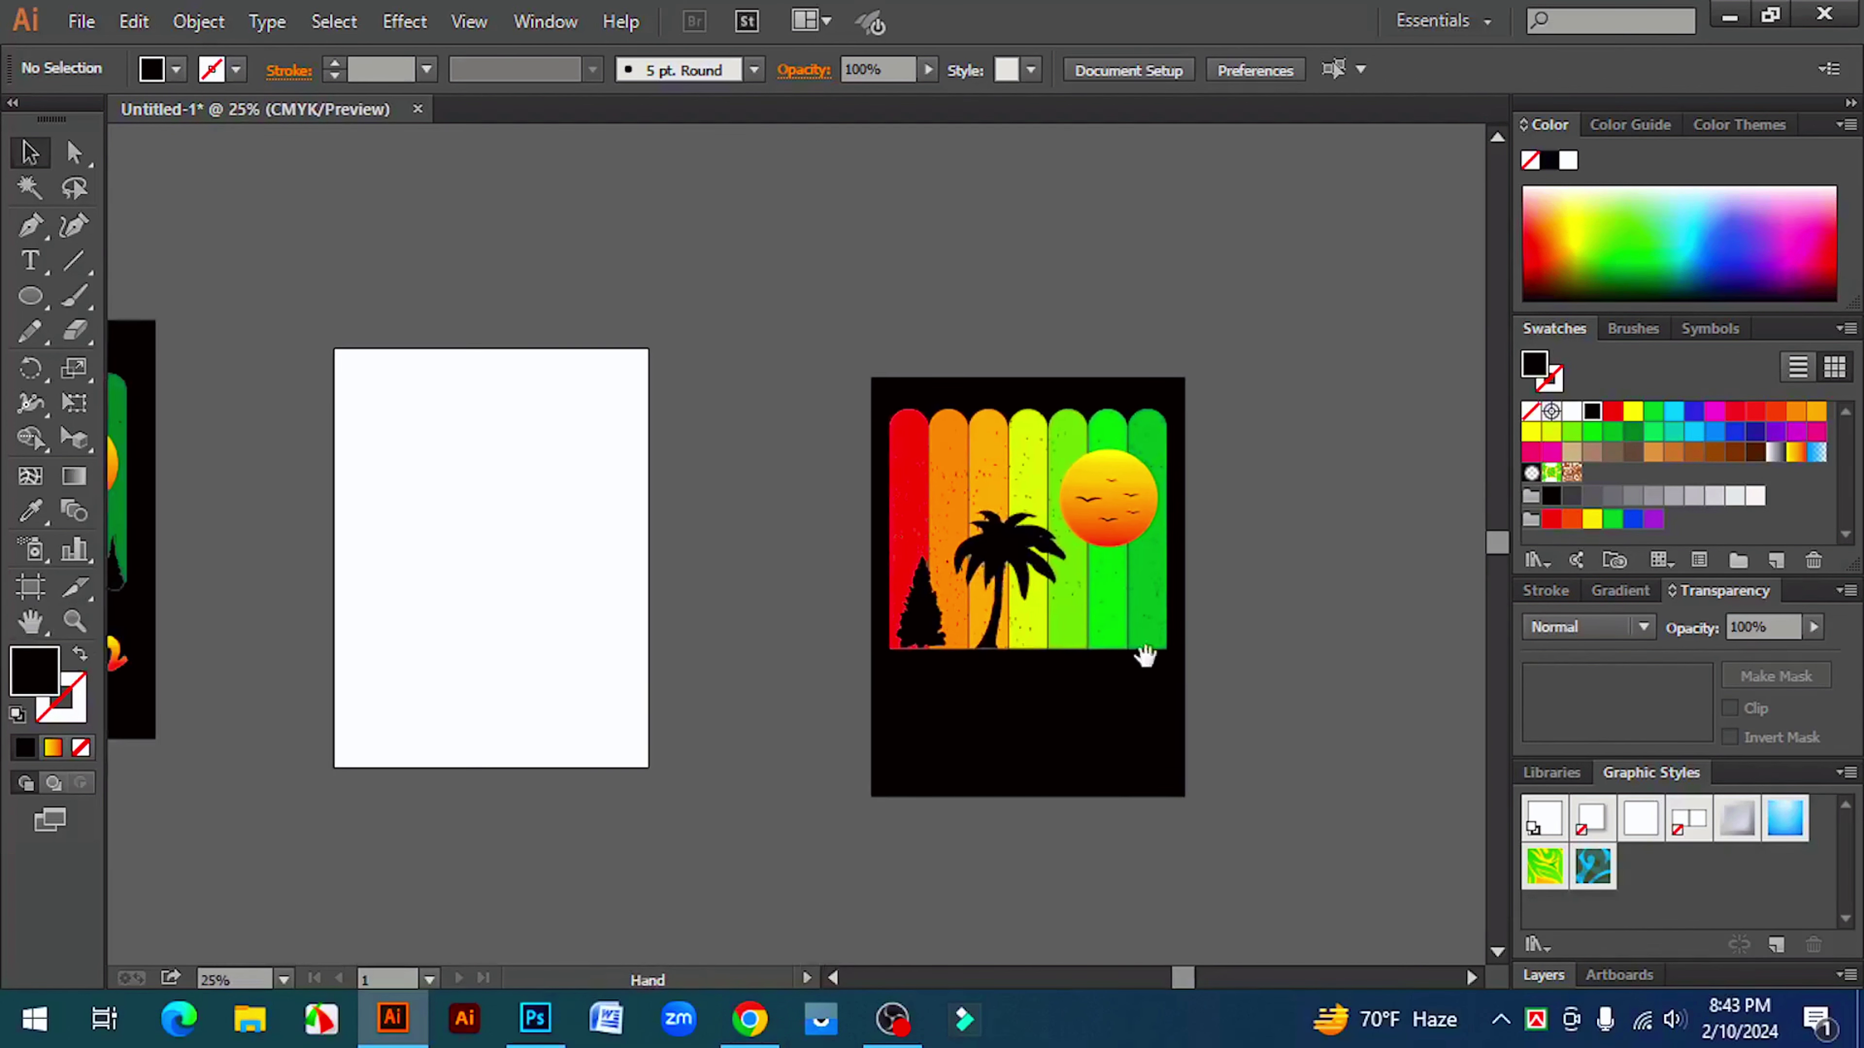
left_click_drag(619, 657, 957, 616)
left_click_drag(784, 620, 781, 562)
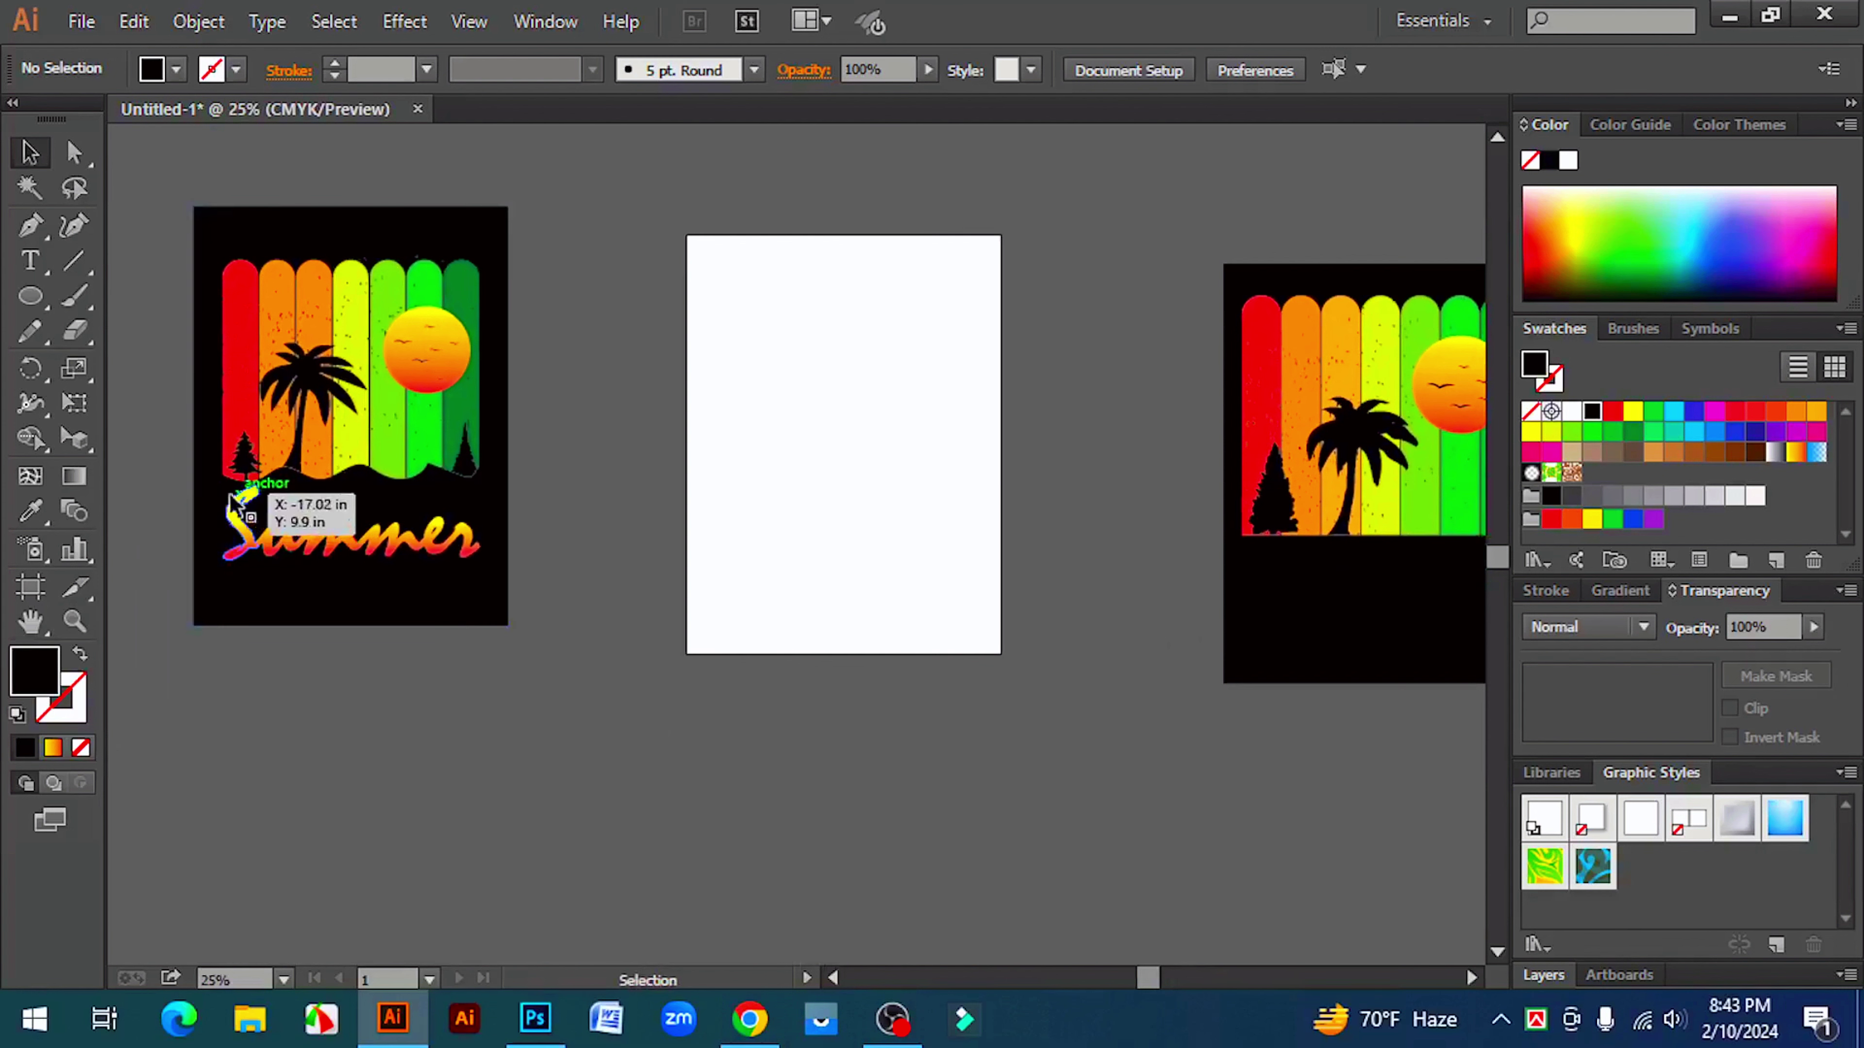
left_click(327, 512)
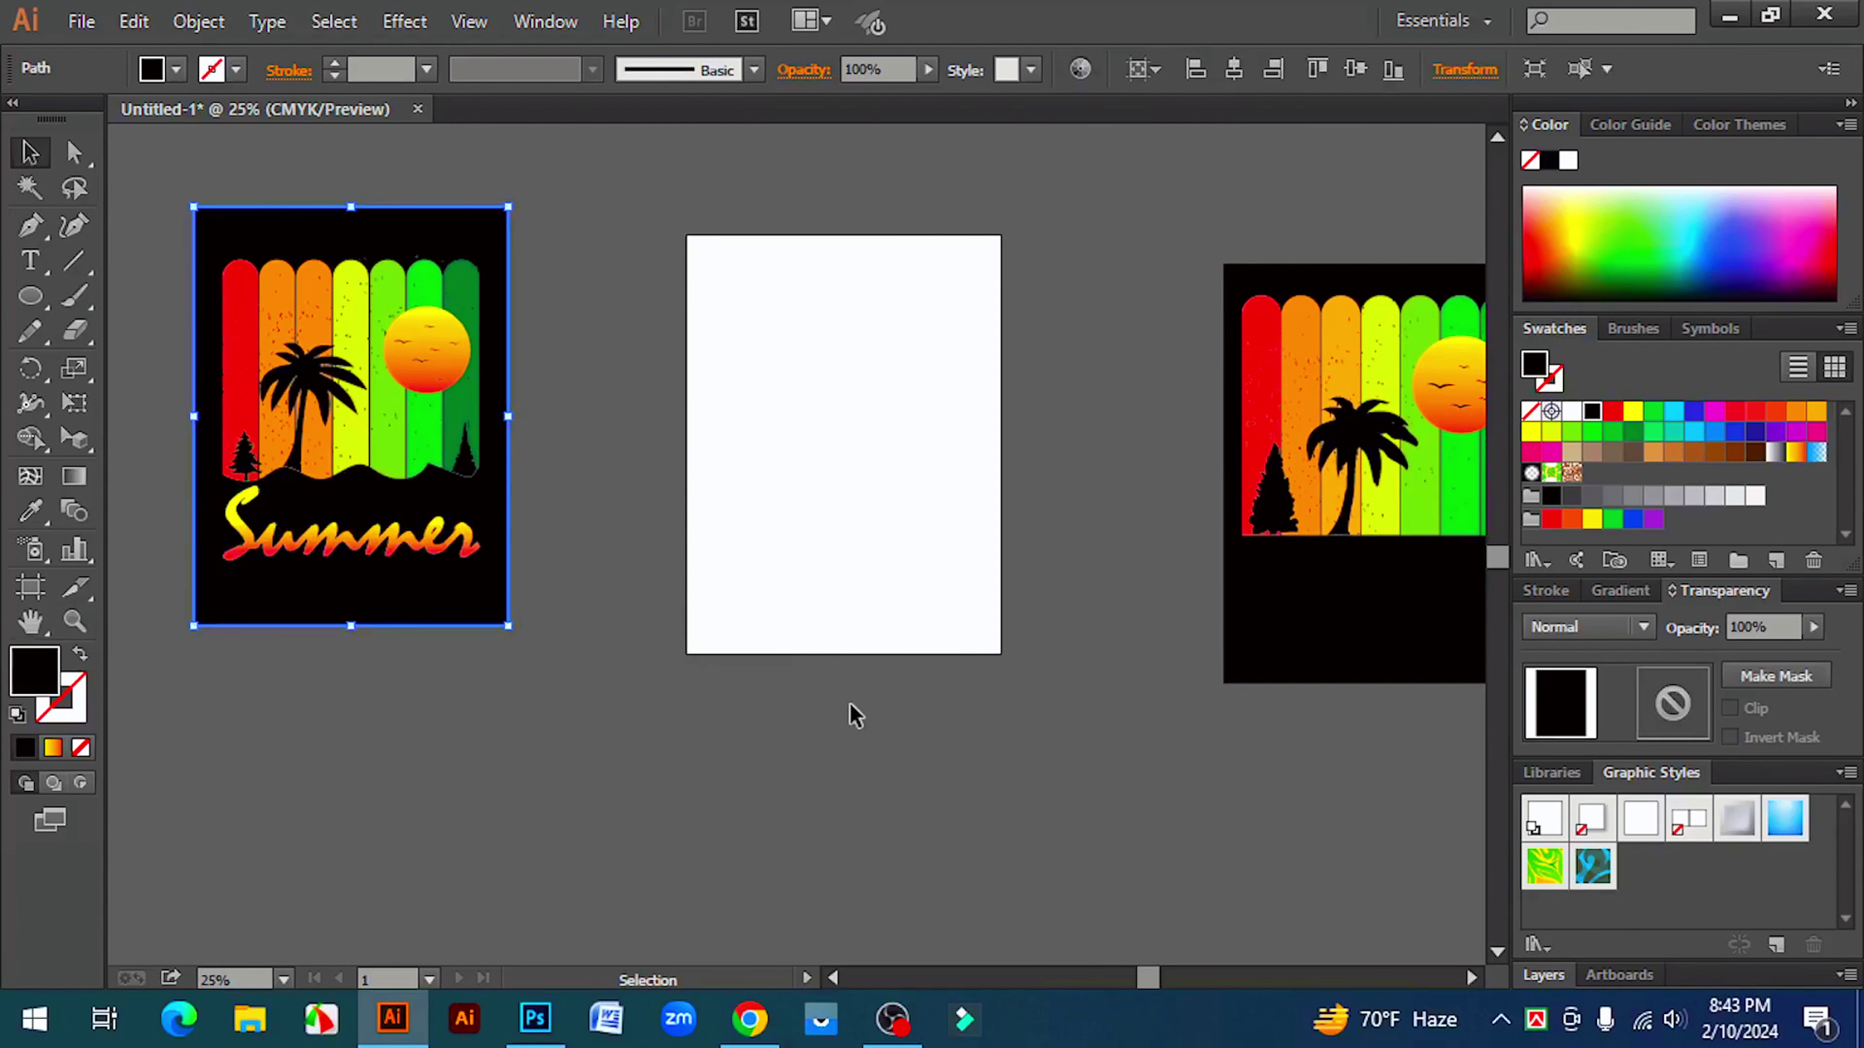
left_click(674, 624)
left_click_drag(1089, 804, 982, 774)
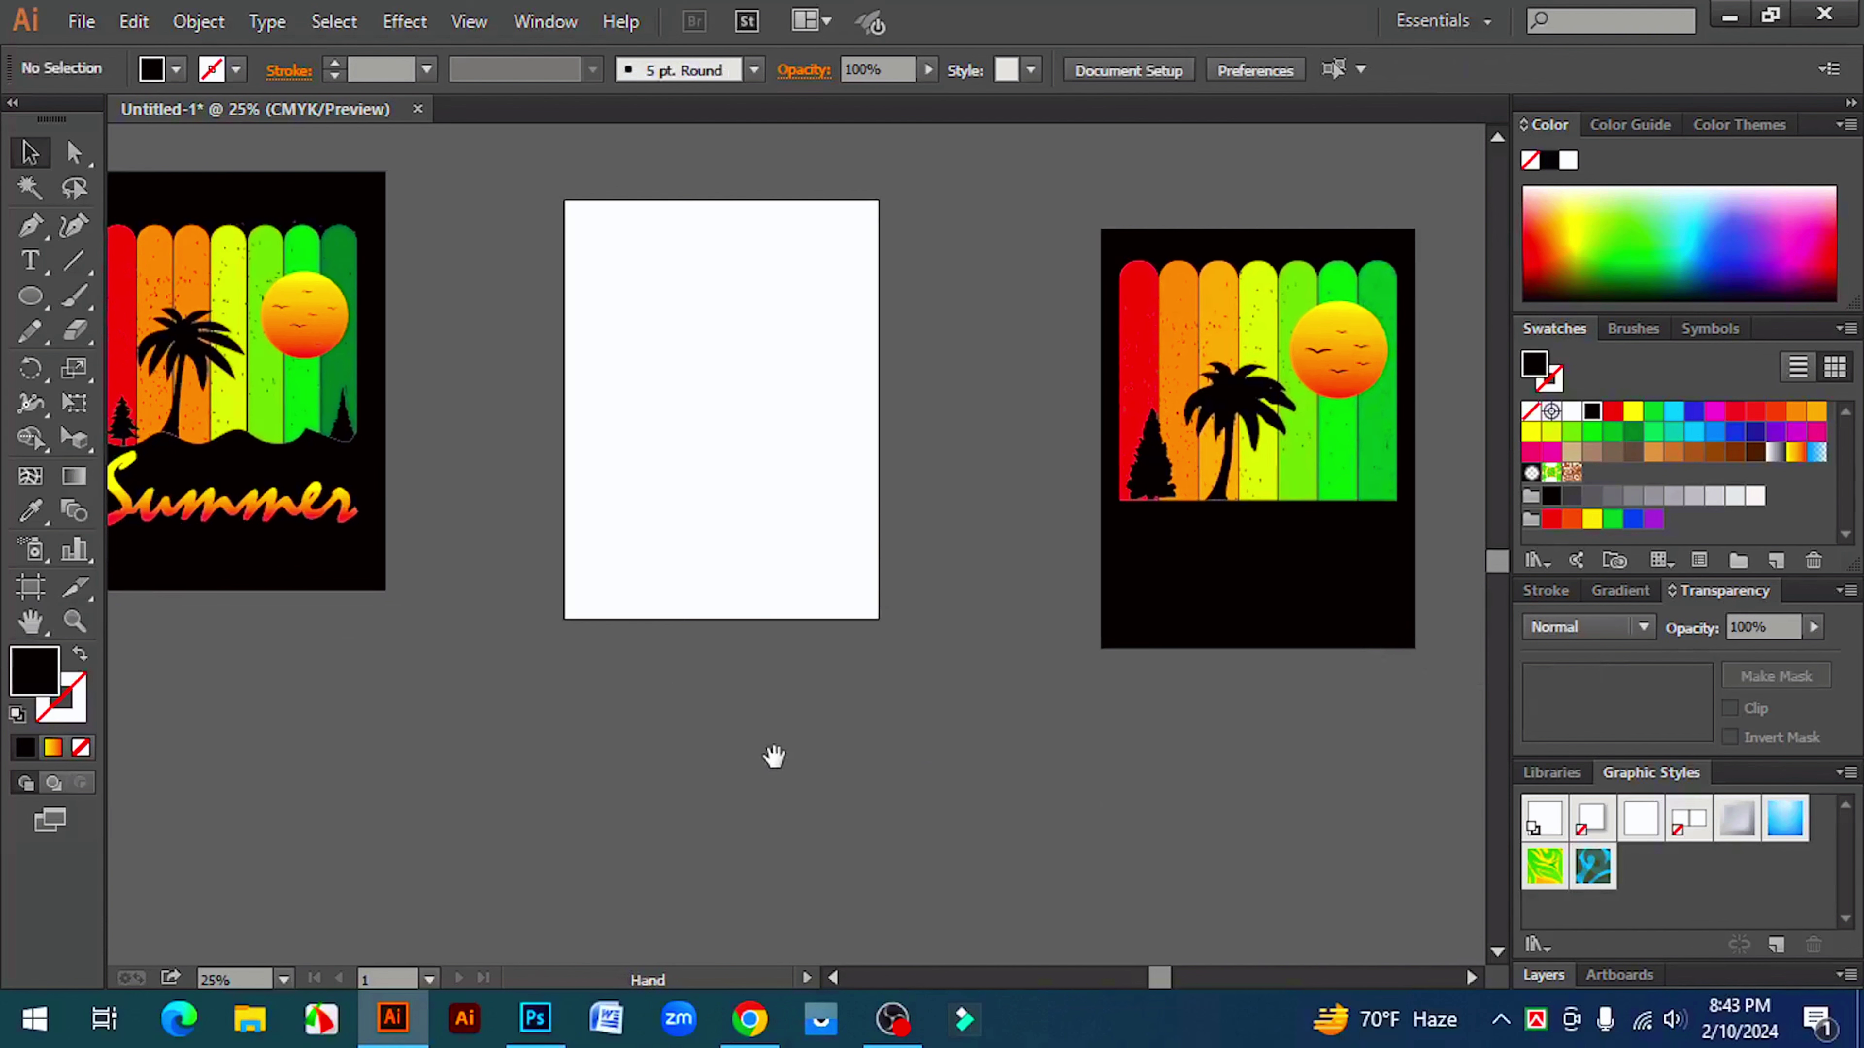
left_click_drag(1113, 754, 836, 730)
- Add the text "ENJOY THE" in Mistral Regular, 72 pt, on the empty canvas below the black artwork
key("z")
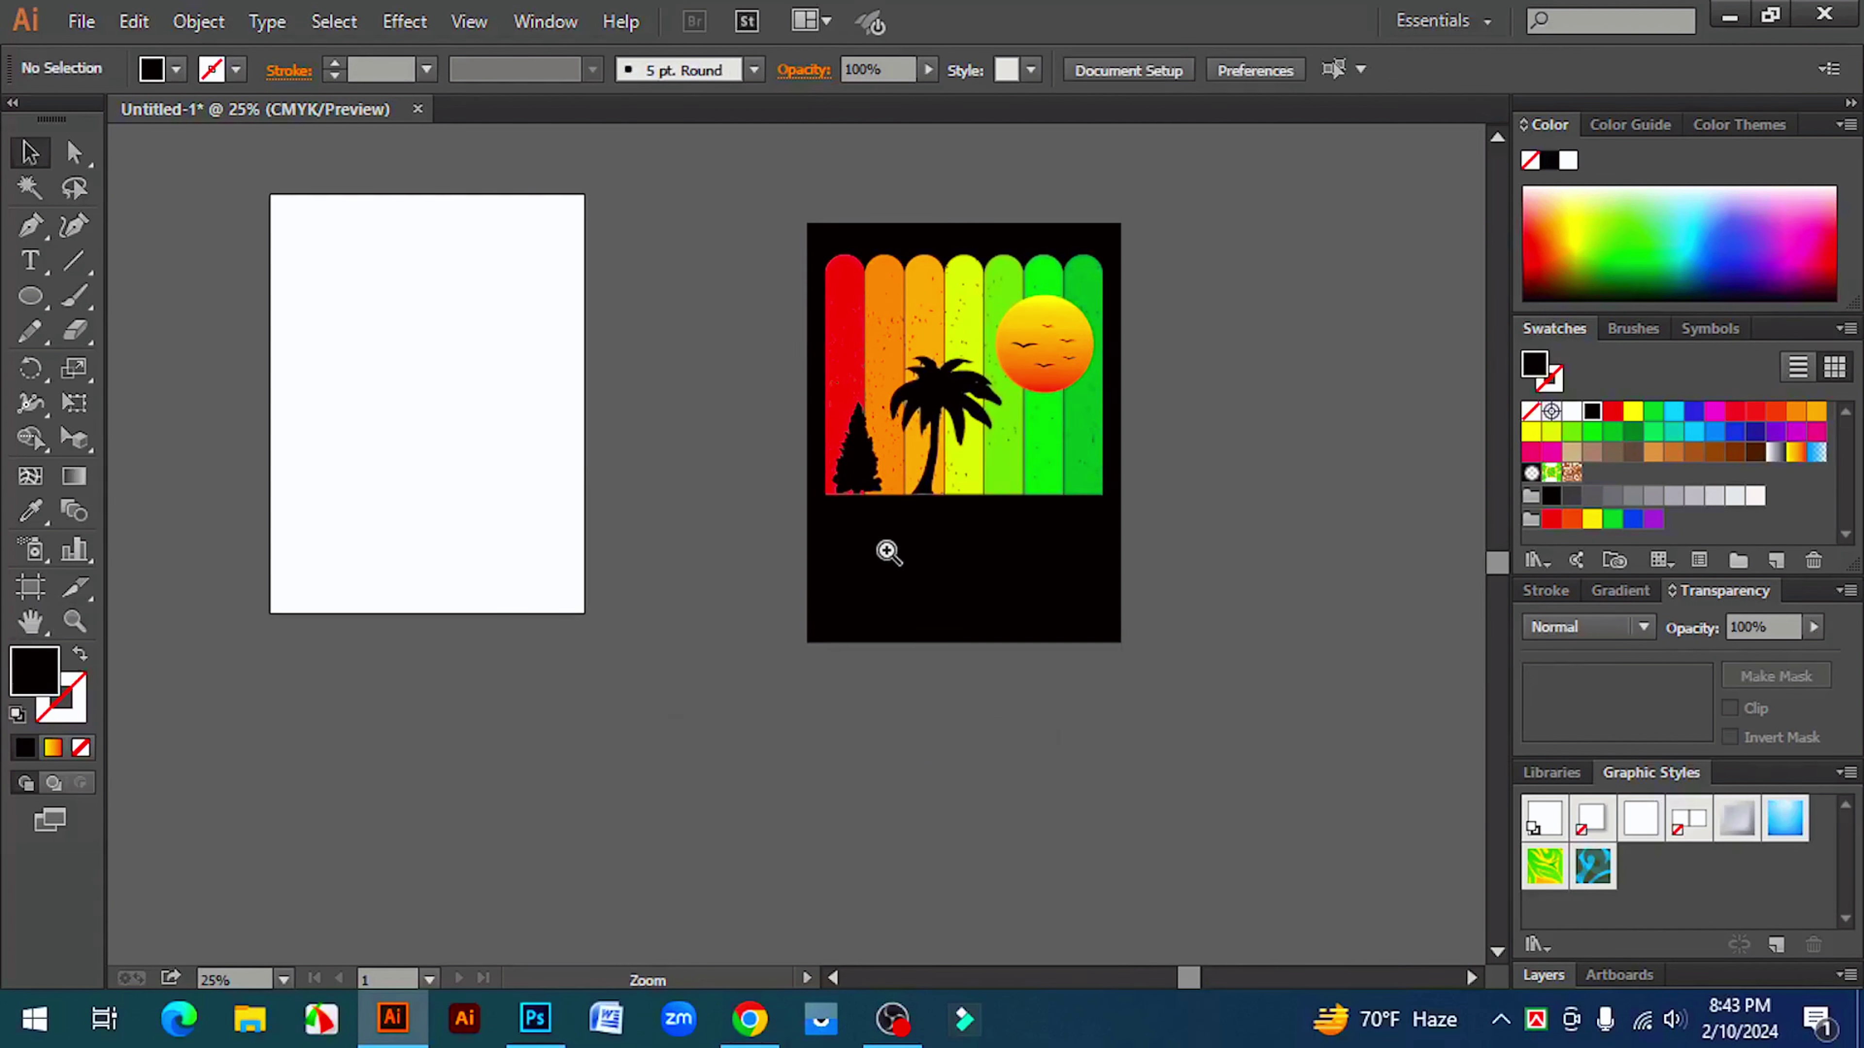
left_click(850, 596)
left_click(807, 583)
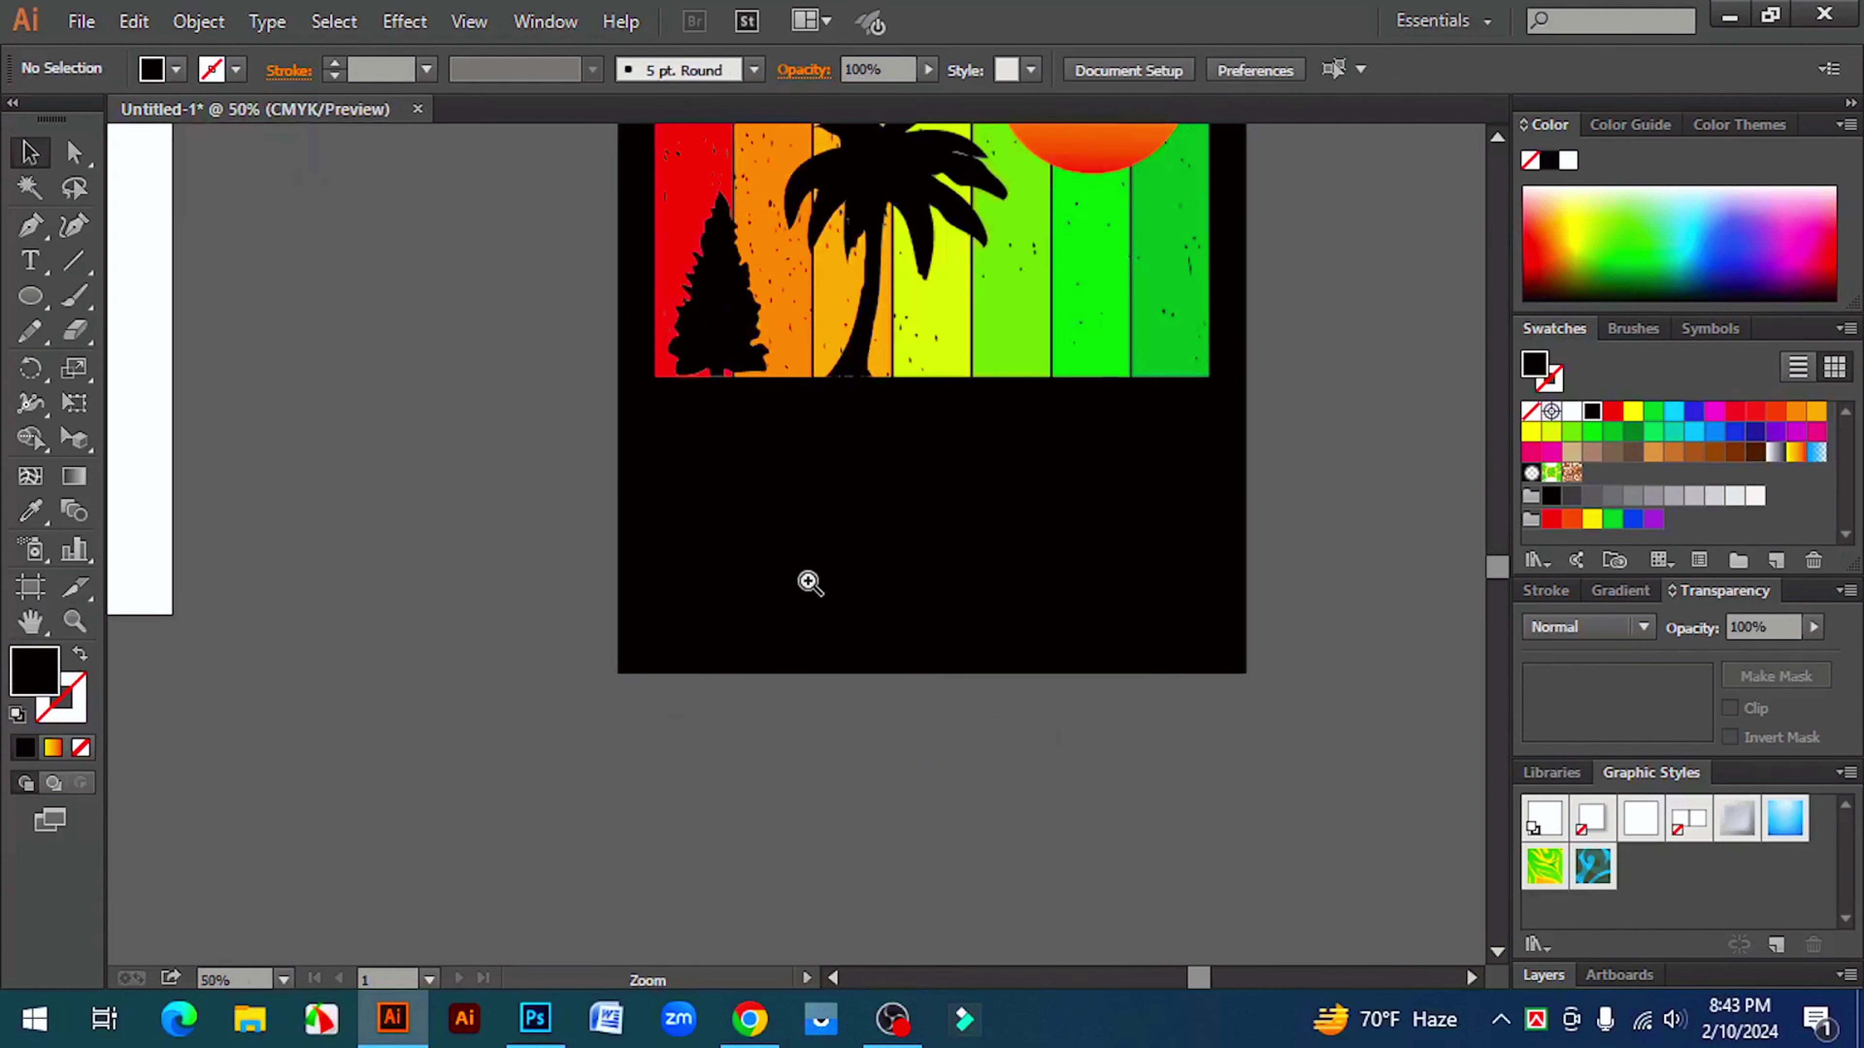
left_click(32, 264)
scroll(603, 789, "down", 2)
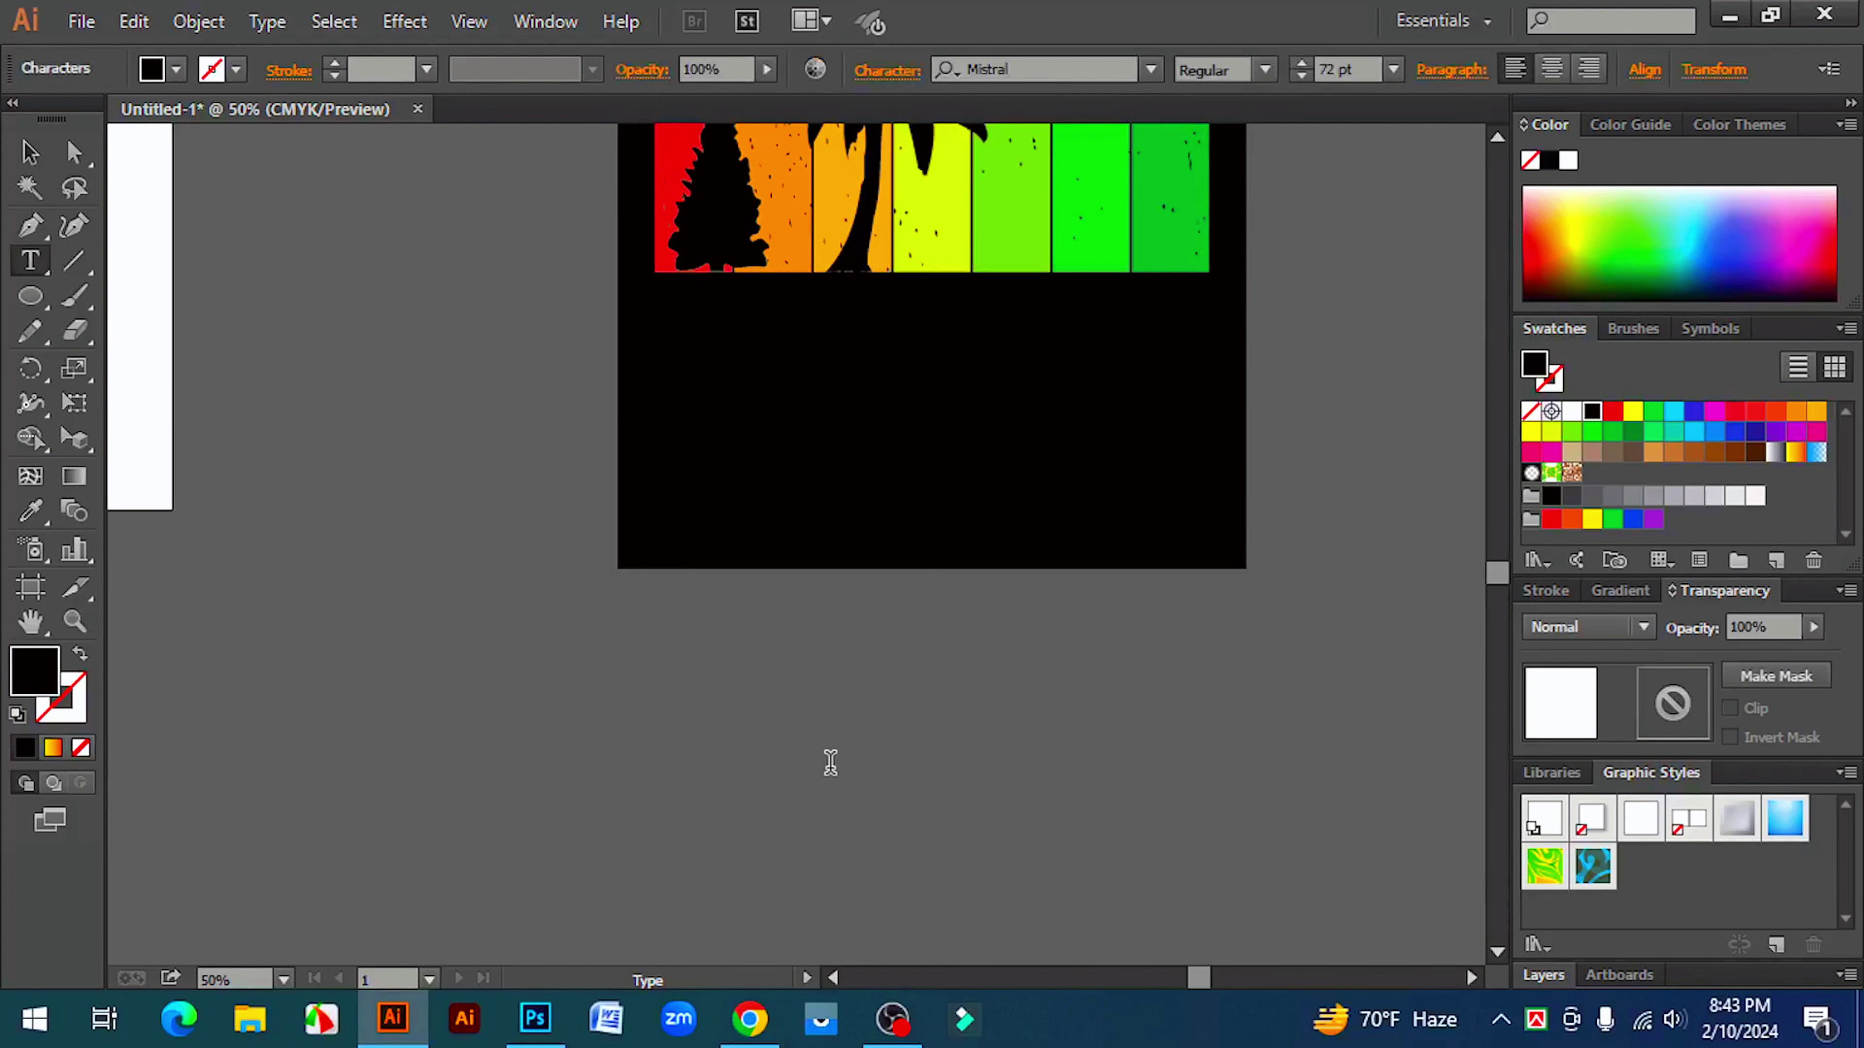
type("Enjo")
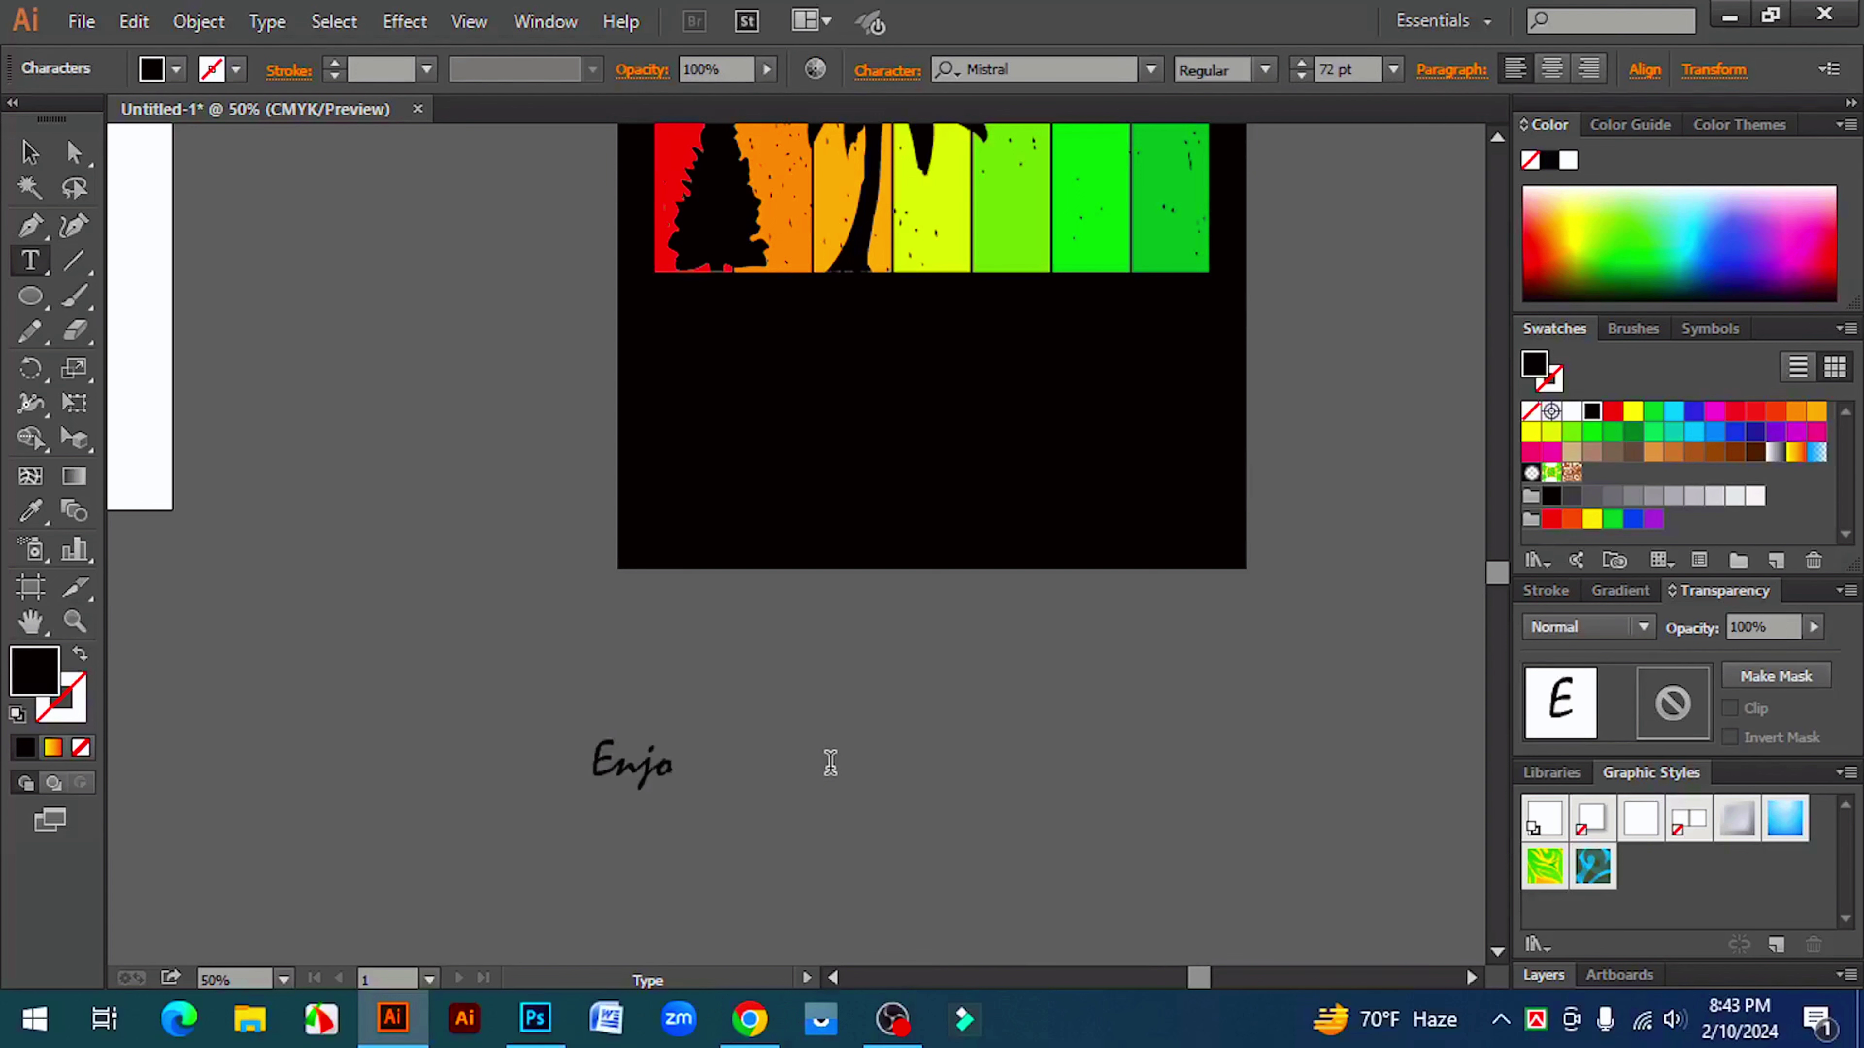
key("BackSpace")
key("BackSpace")
key("BackSpace")
type("NJOY THE")
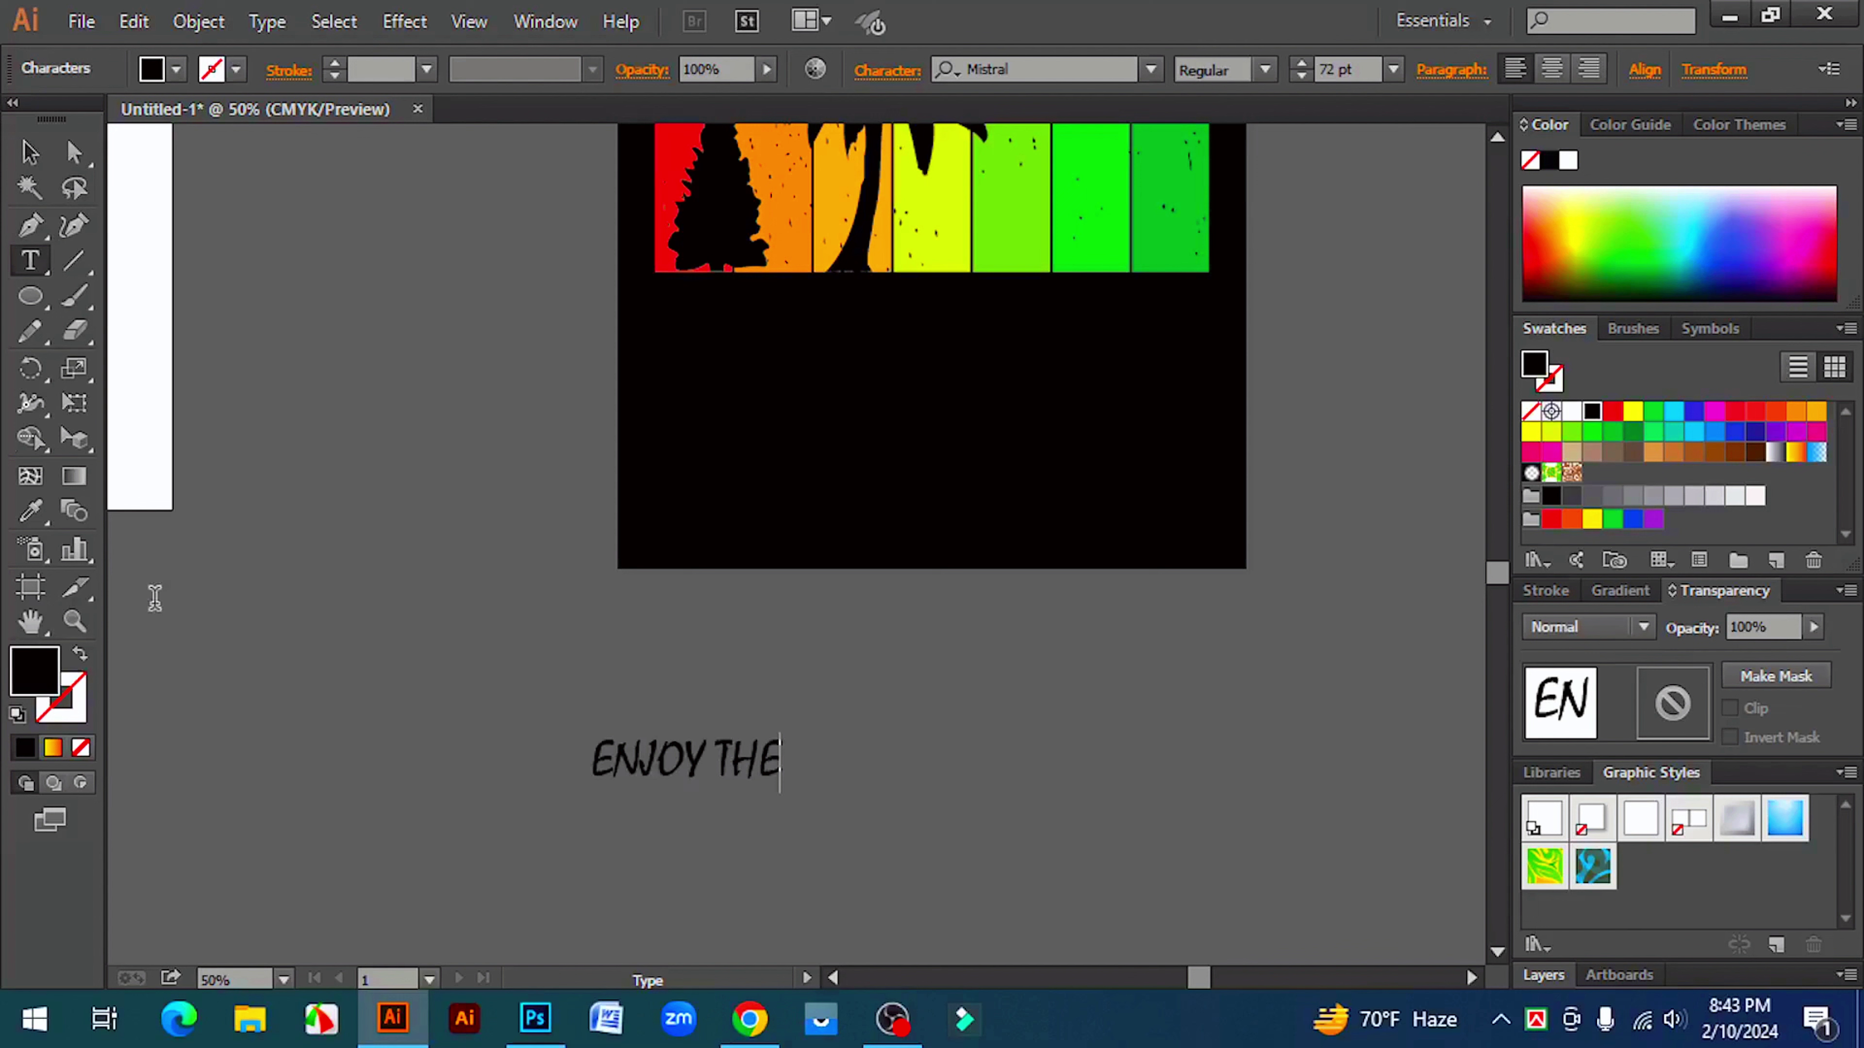
- Stretch and place the "ENJOY THE" text on the black background just under the stripes and fill it with White
left_click(29, 152)
left_click_drag(783, 797, 1220, 329)
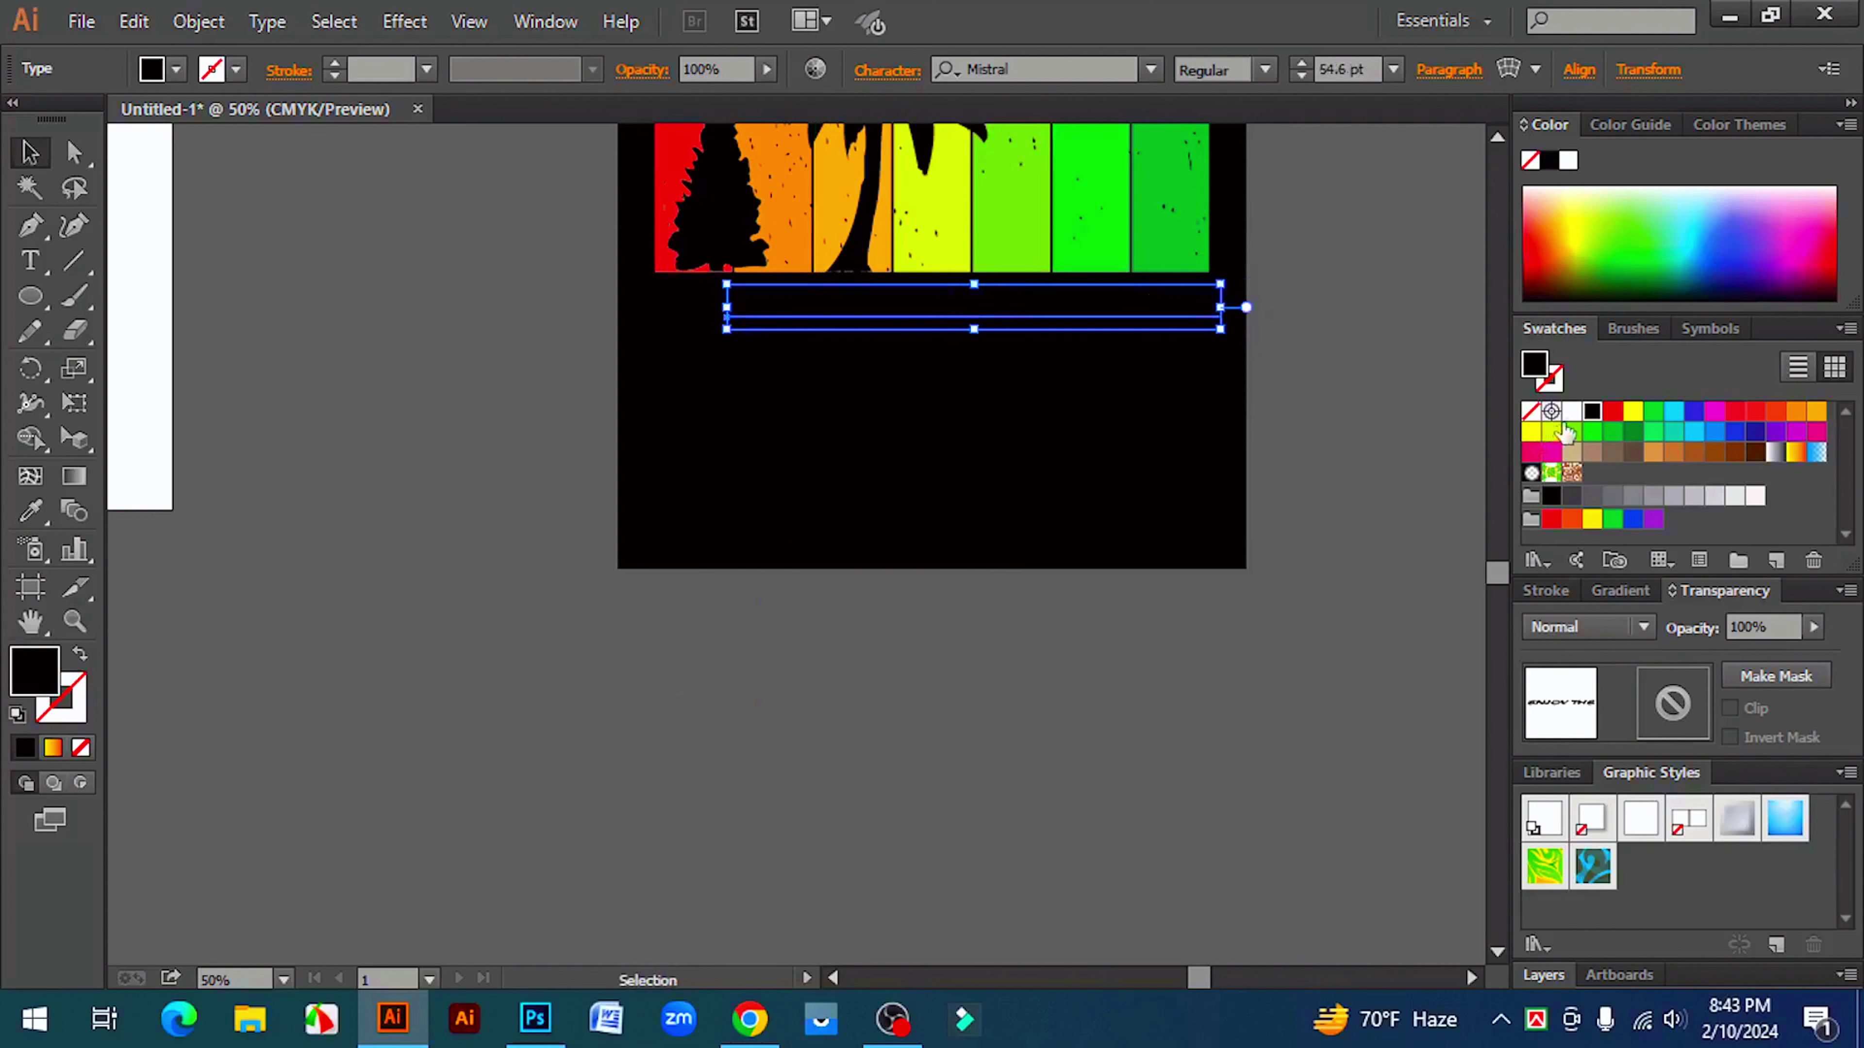
left_click(1571, 411)
left_click(1385, 541)
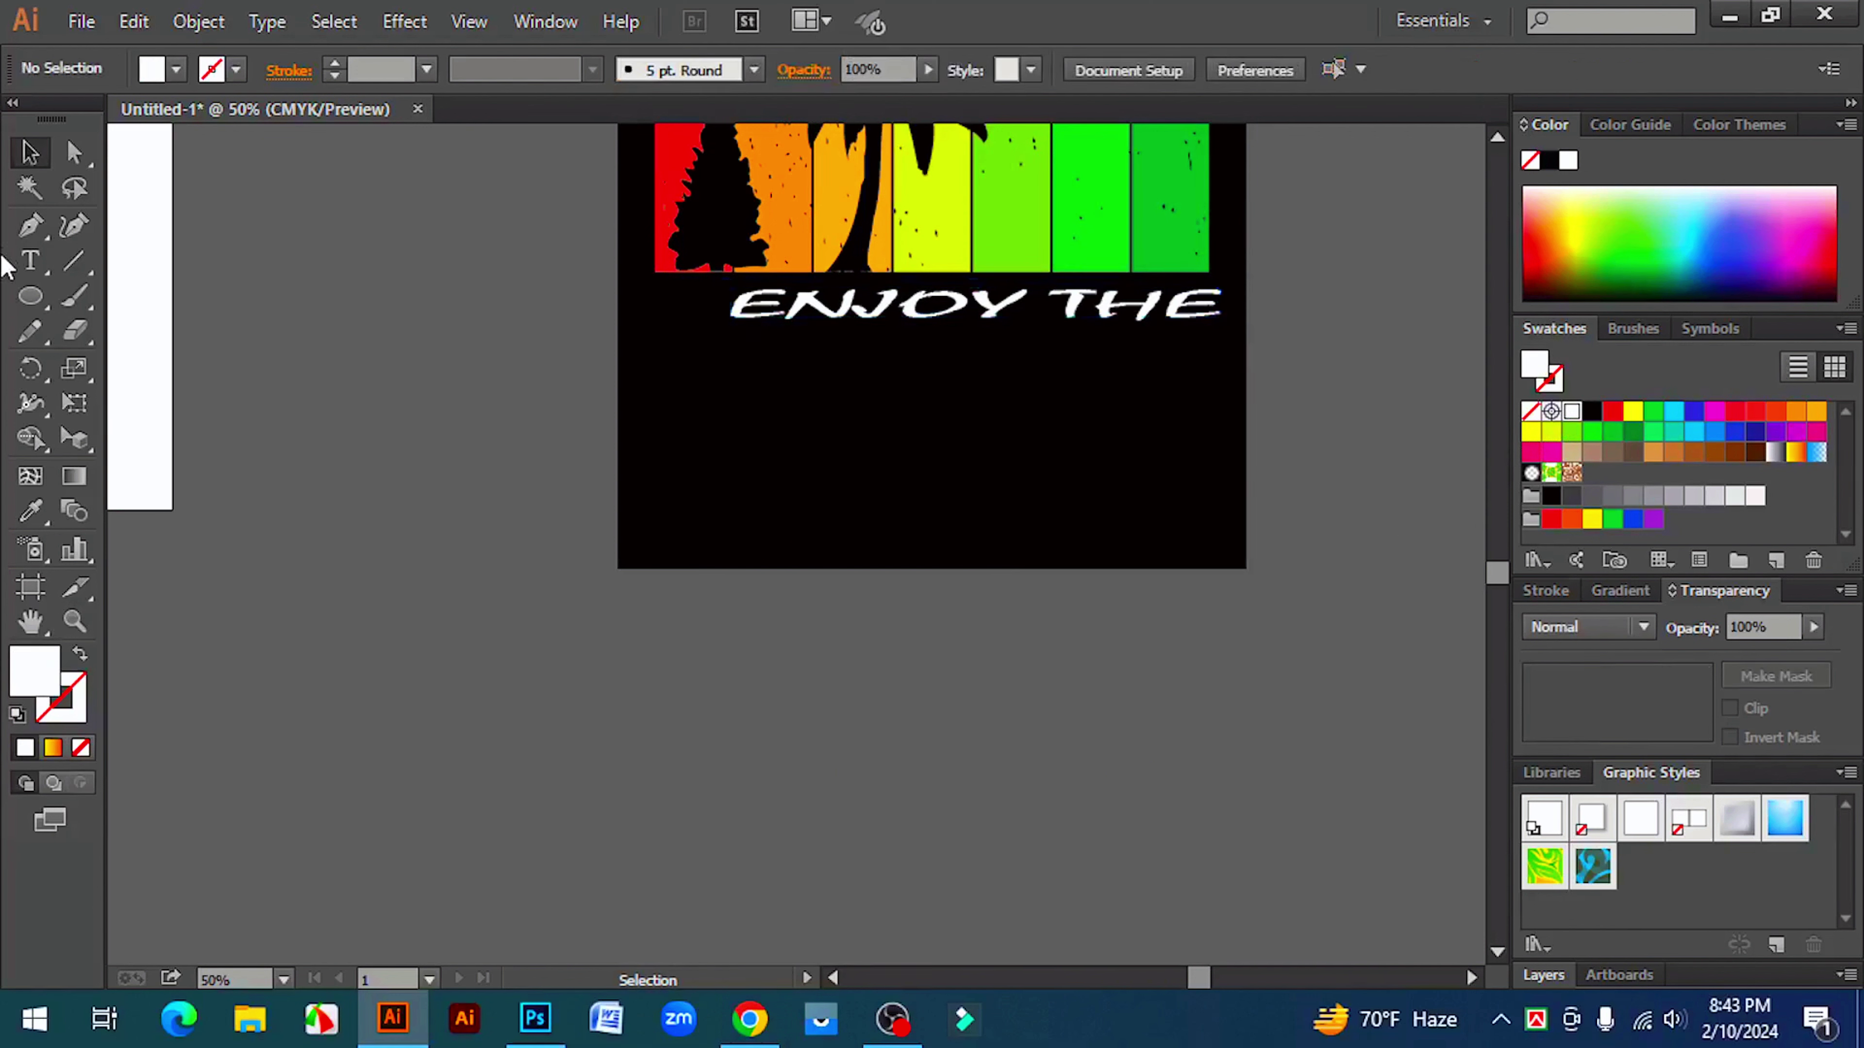
- Add a separate text "Summer" in Mistral Regular, 72 pt, on the canvas below the black artwork
left_click(46, 268)
left_click(1015, 815)
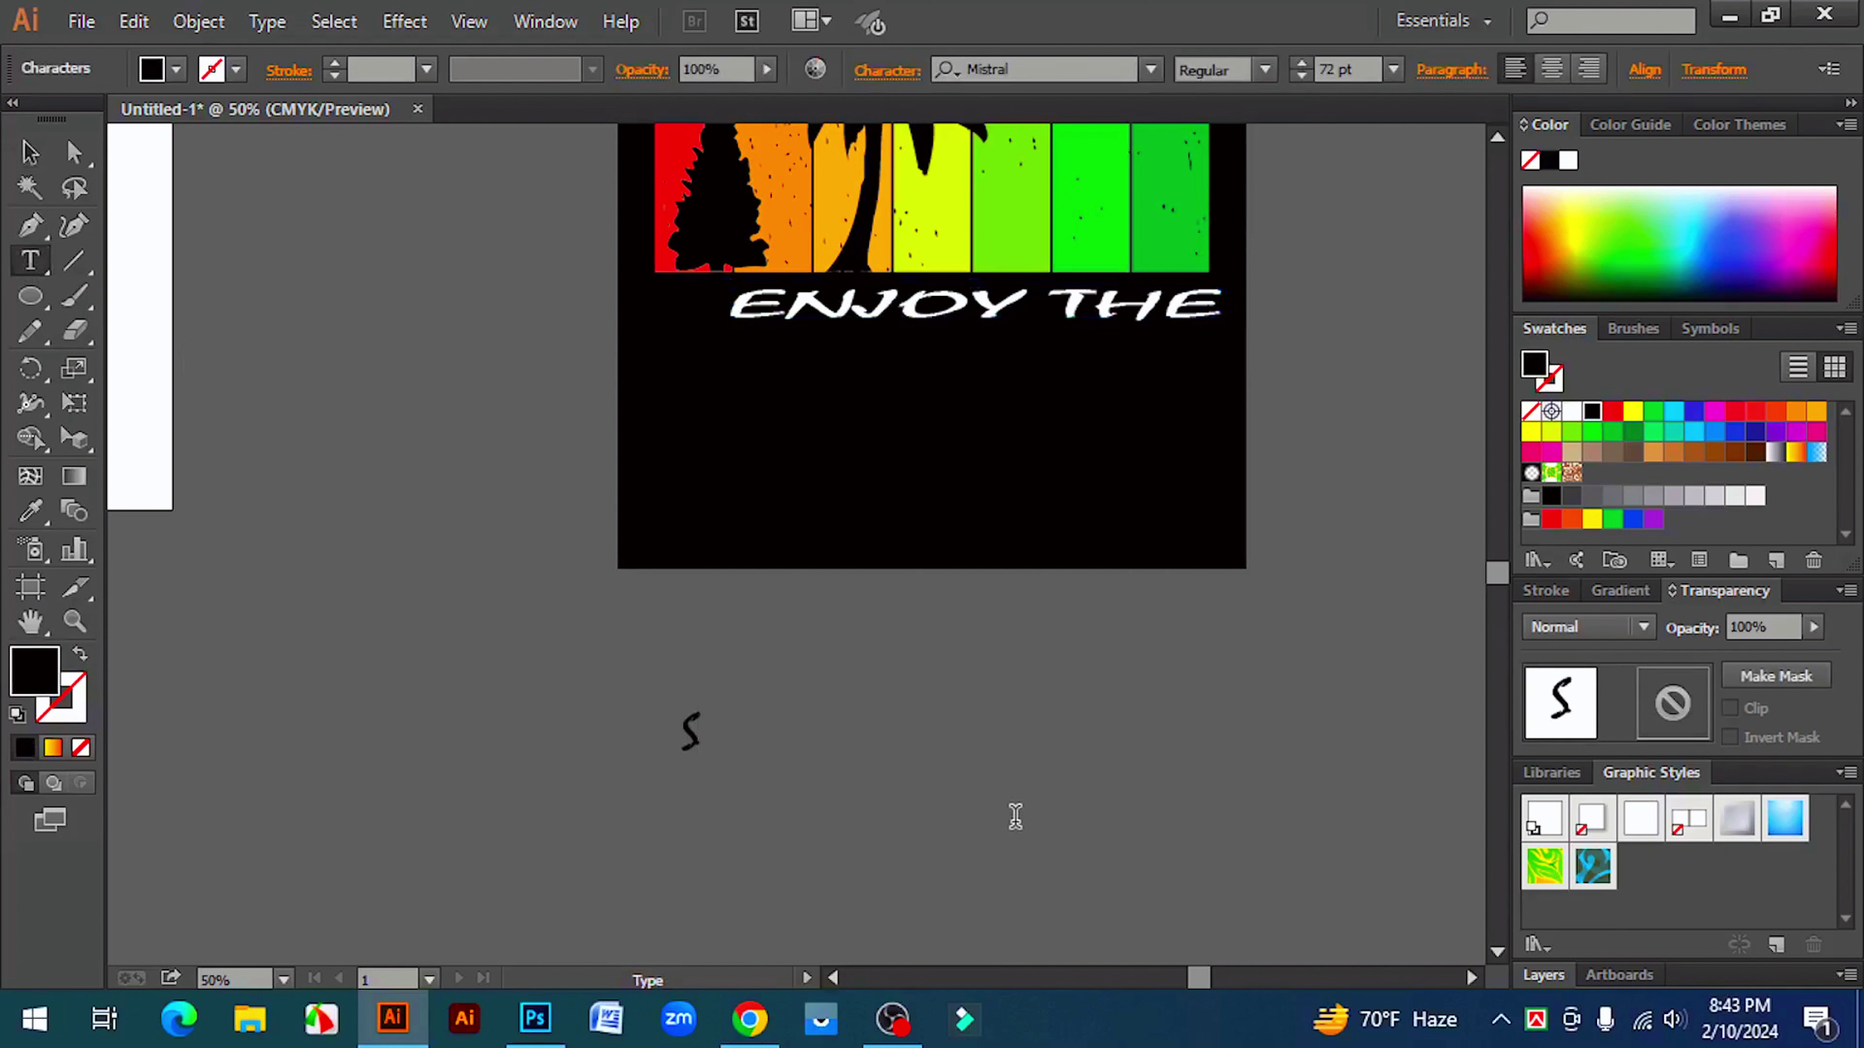
type("Summer")
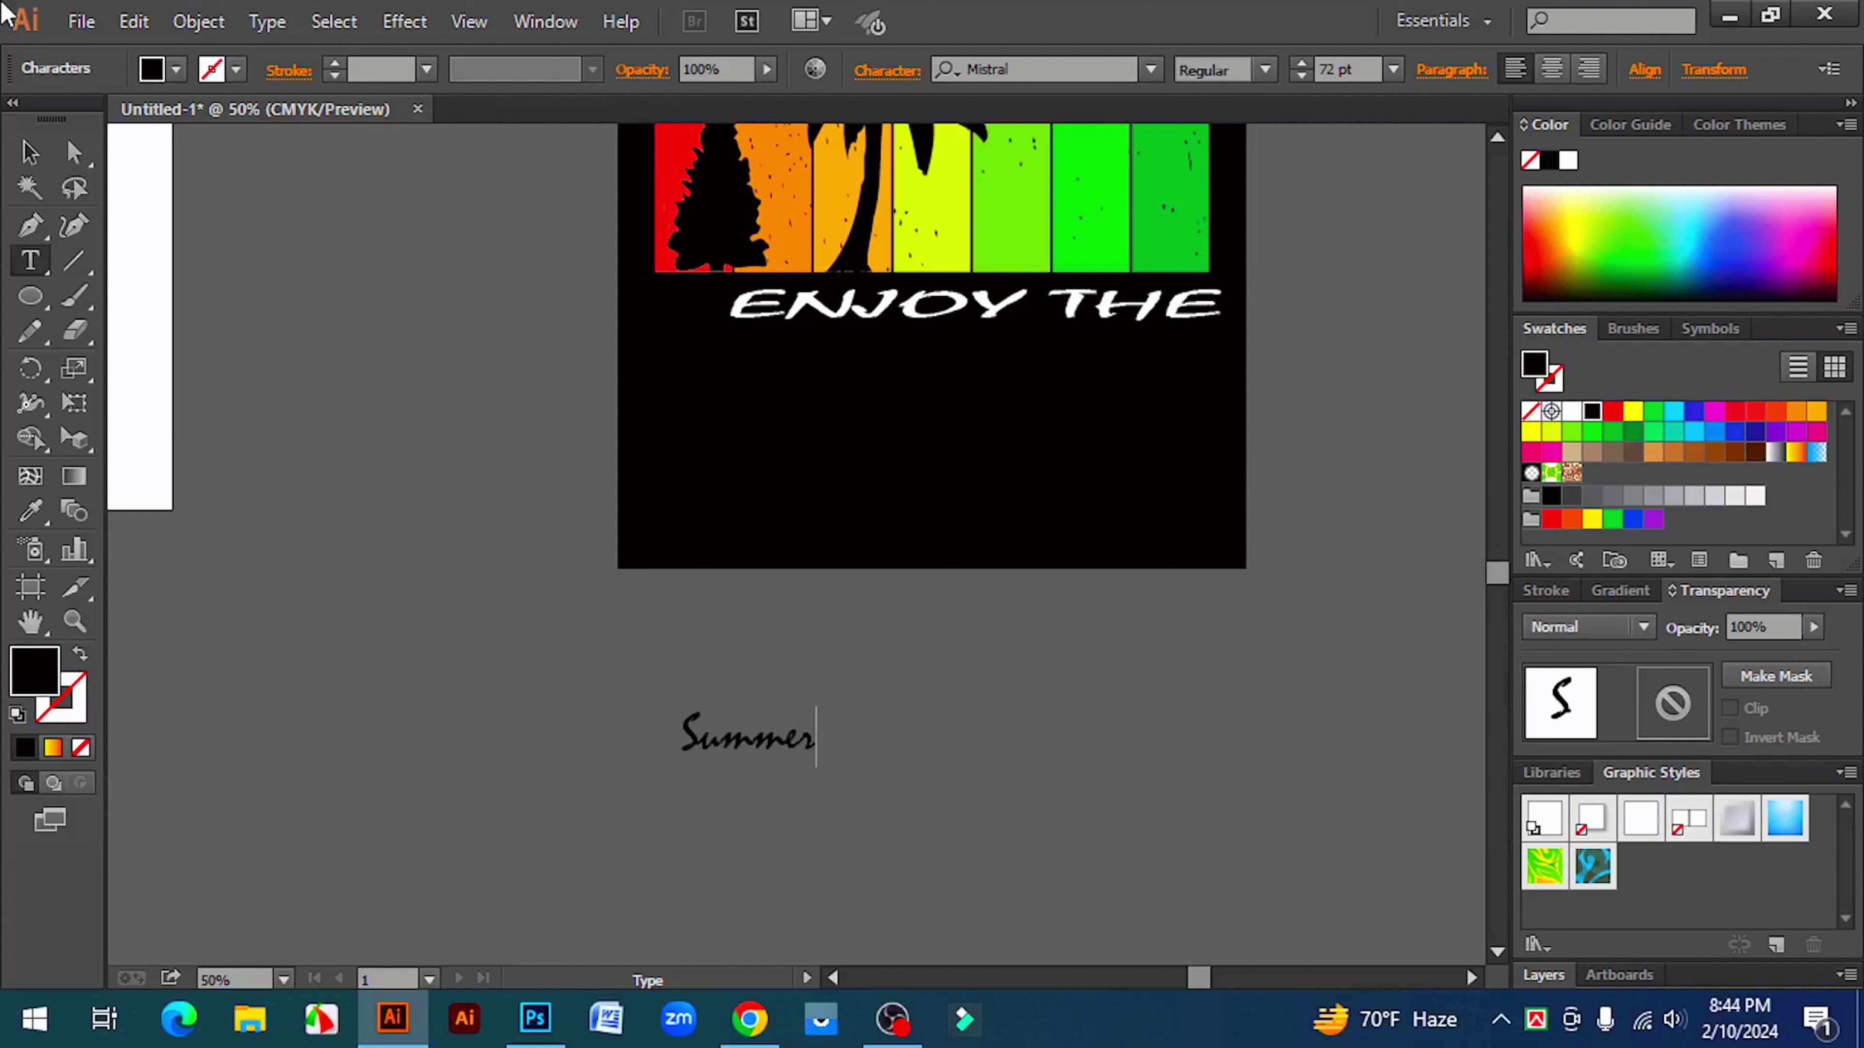
- Enlarge the "Summer" text just below the black background and convert it to outlines
left_click(29, 152)
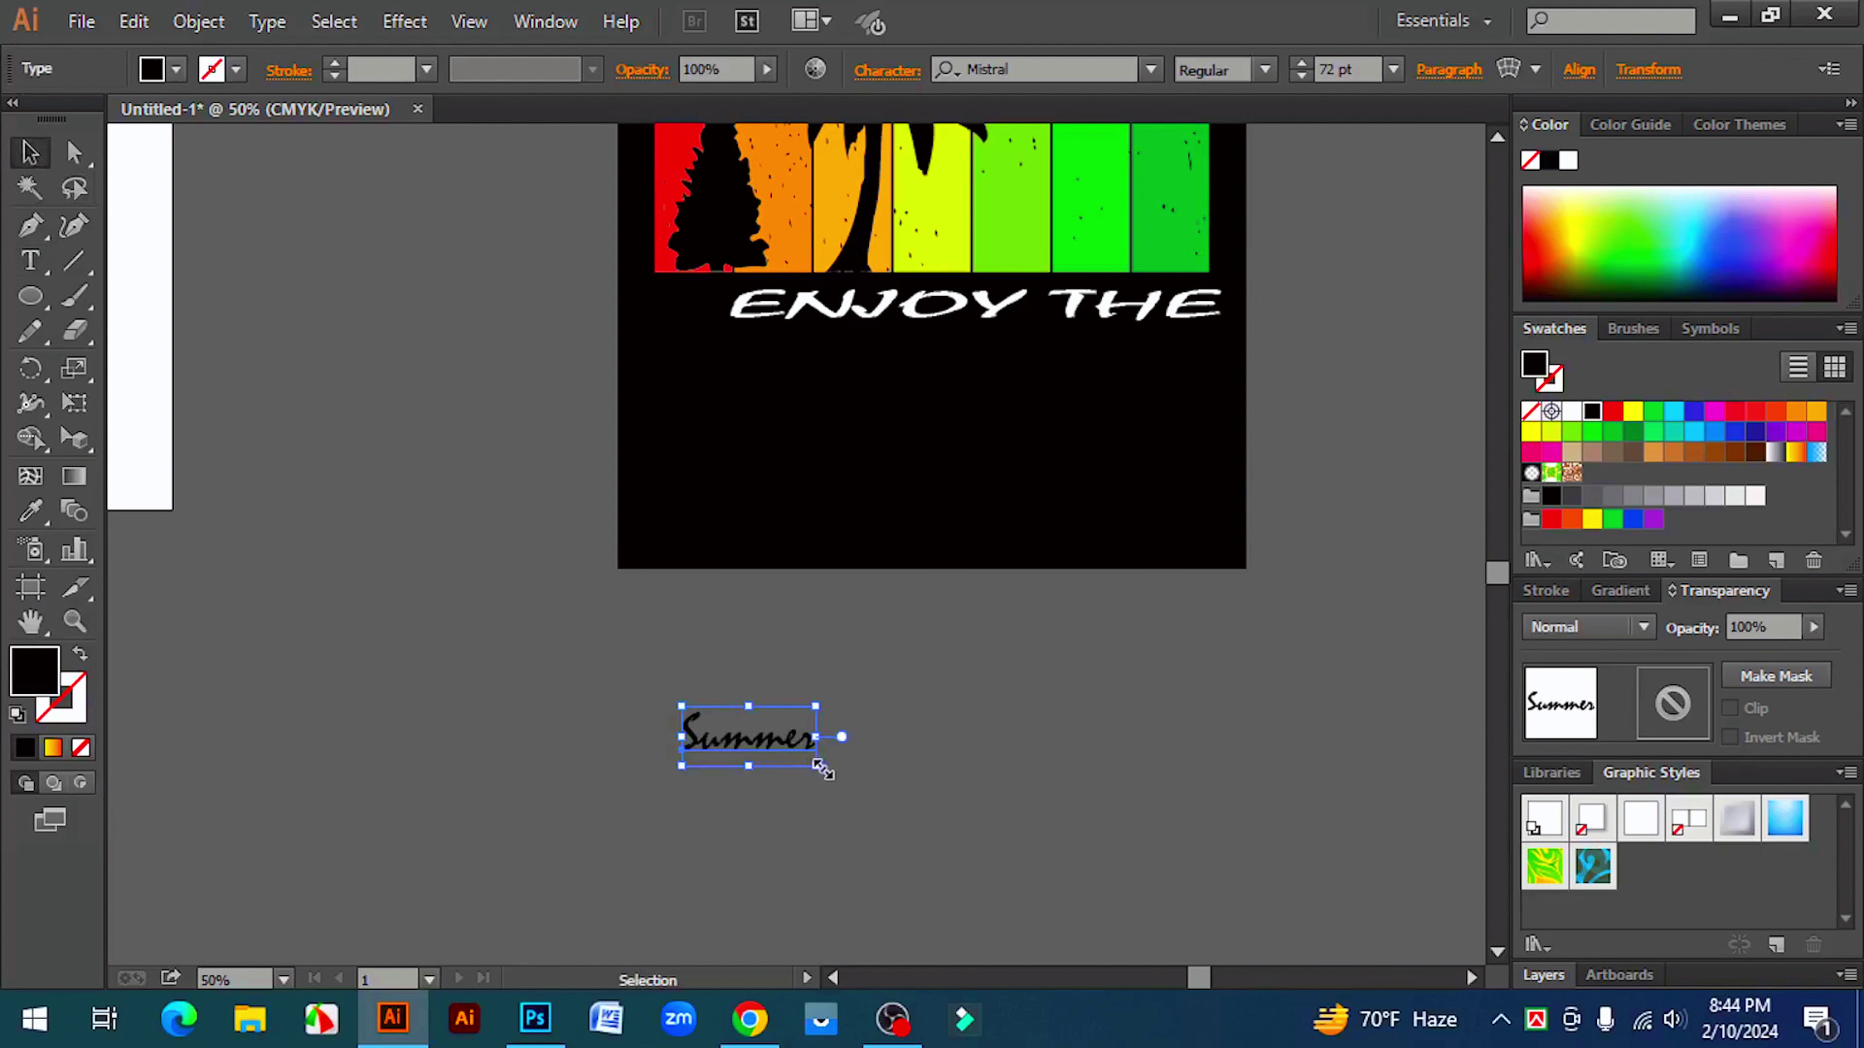
left_click_drag(819, 769, 1325, 892)
left_click_drag(1056, 836, 1096, 676)
right_click(1033, 646)
left_click(1159, 841)
left_click(1358, 772)
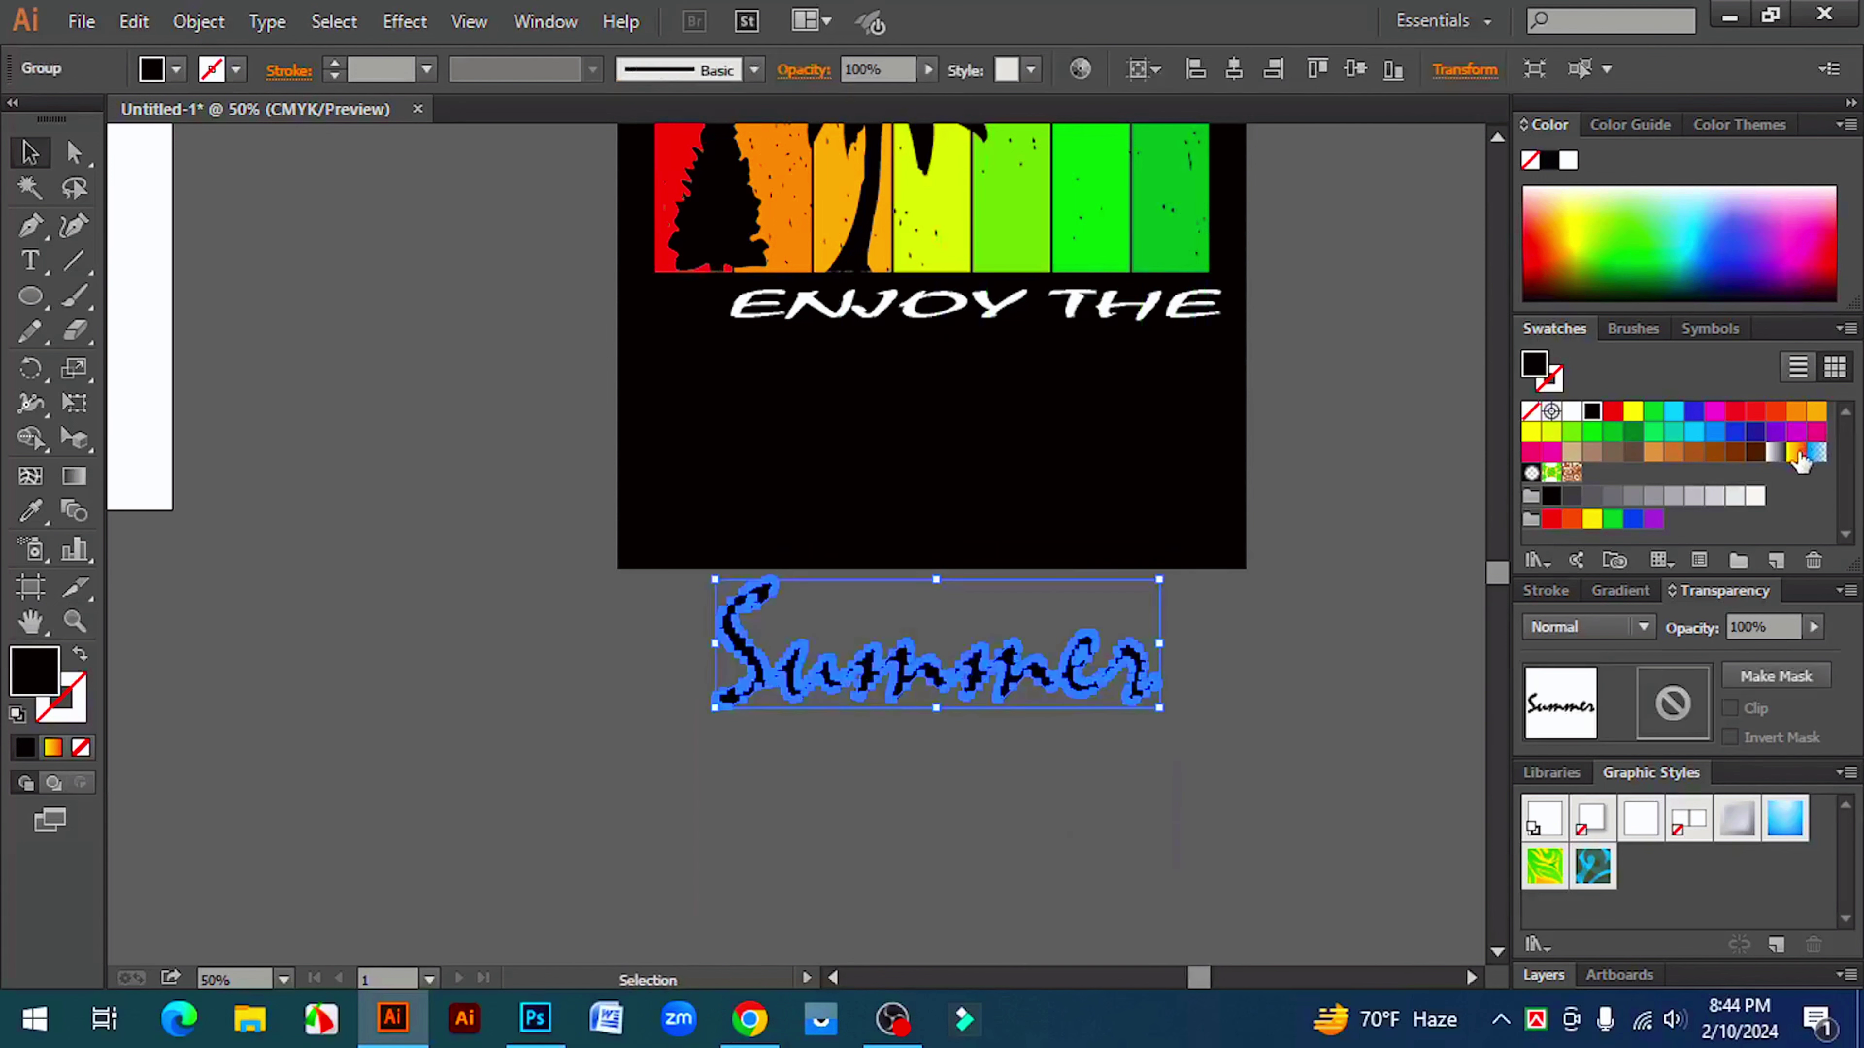
- Fill the Summer lettering with the Orange, Yellow gradient and run it vertically from yellow at the top to red at the bottom
left_click(1797, 452)
left_click(1302, 689)
key("ctrl+plus")
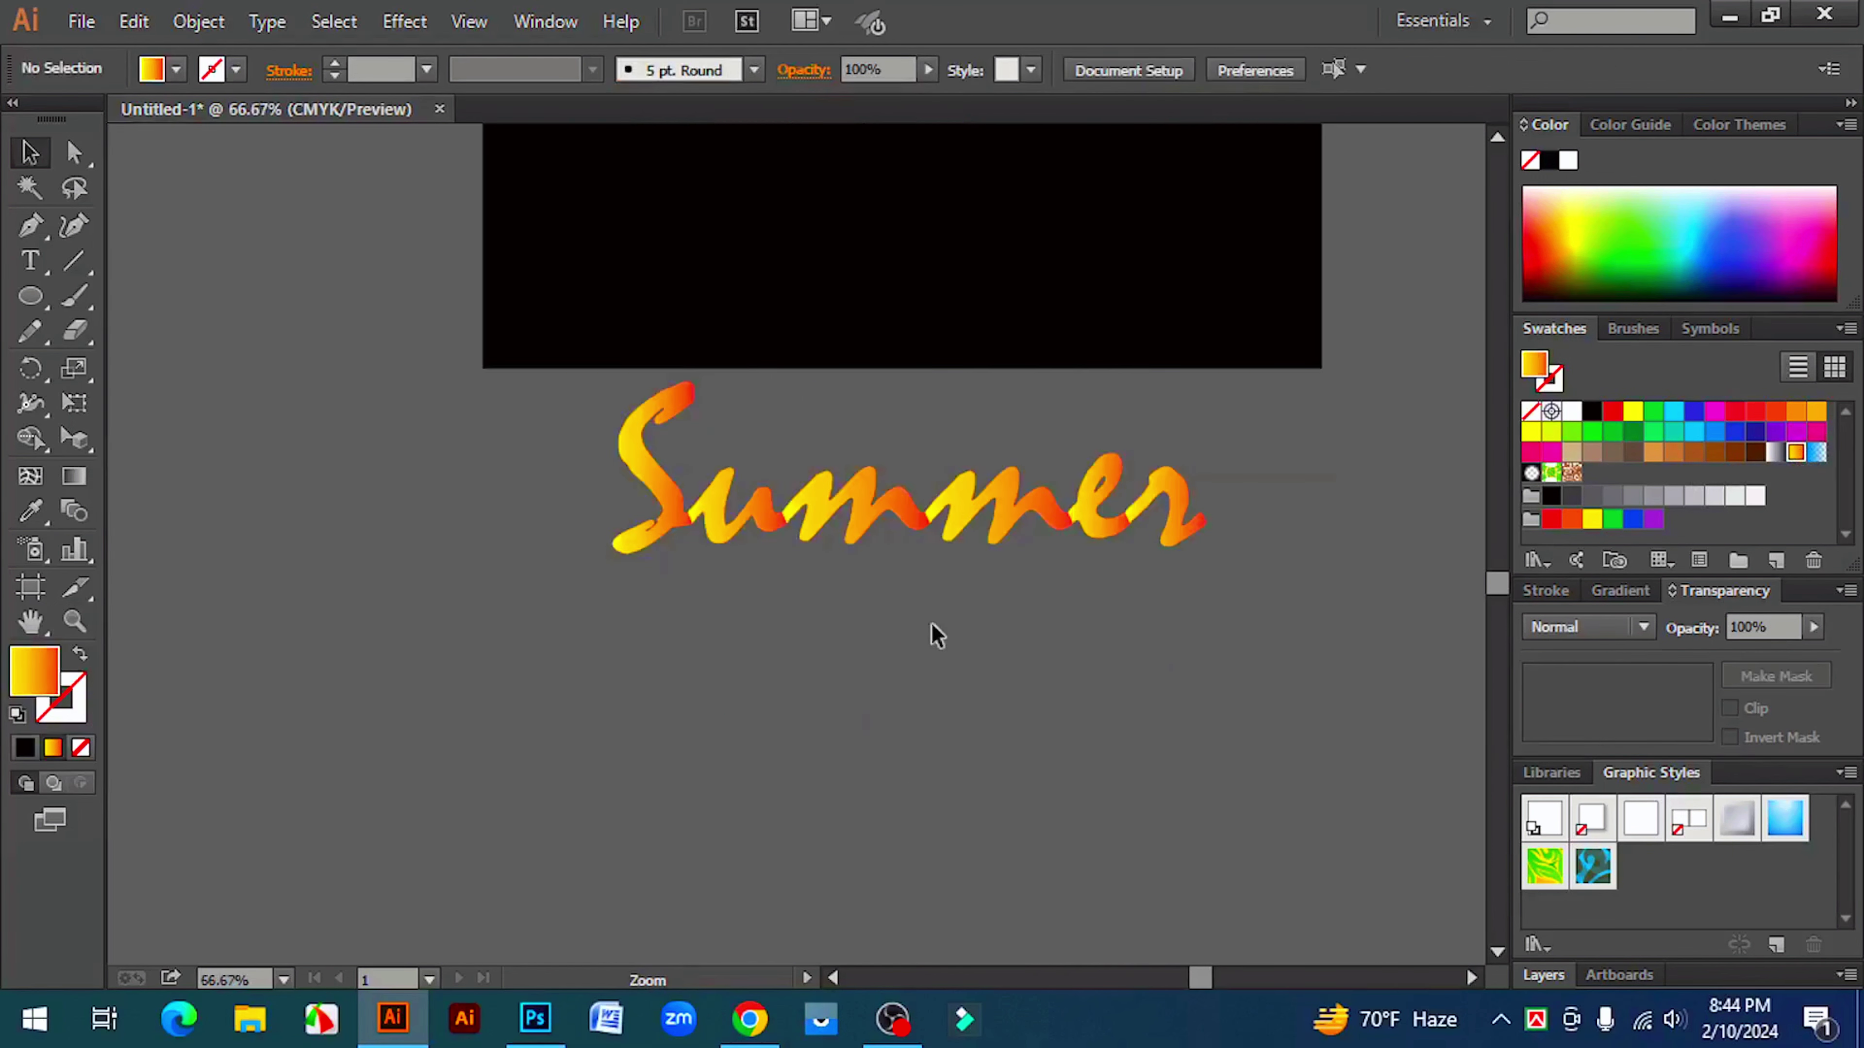
left_click(966, 496)
left_click(74, 476)
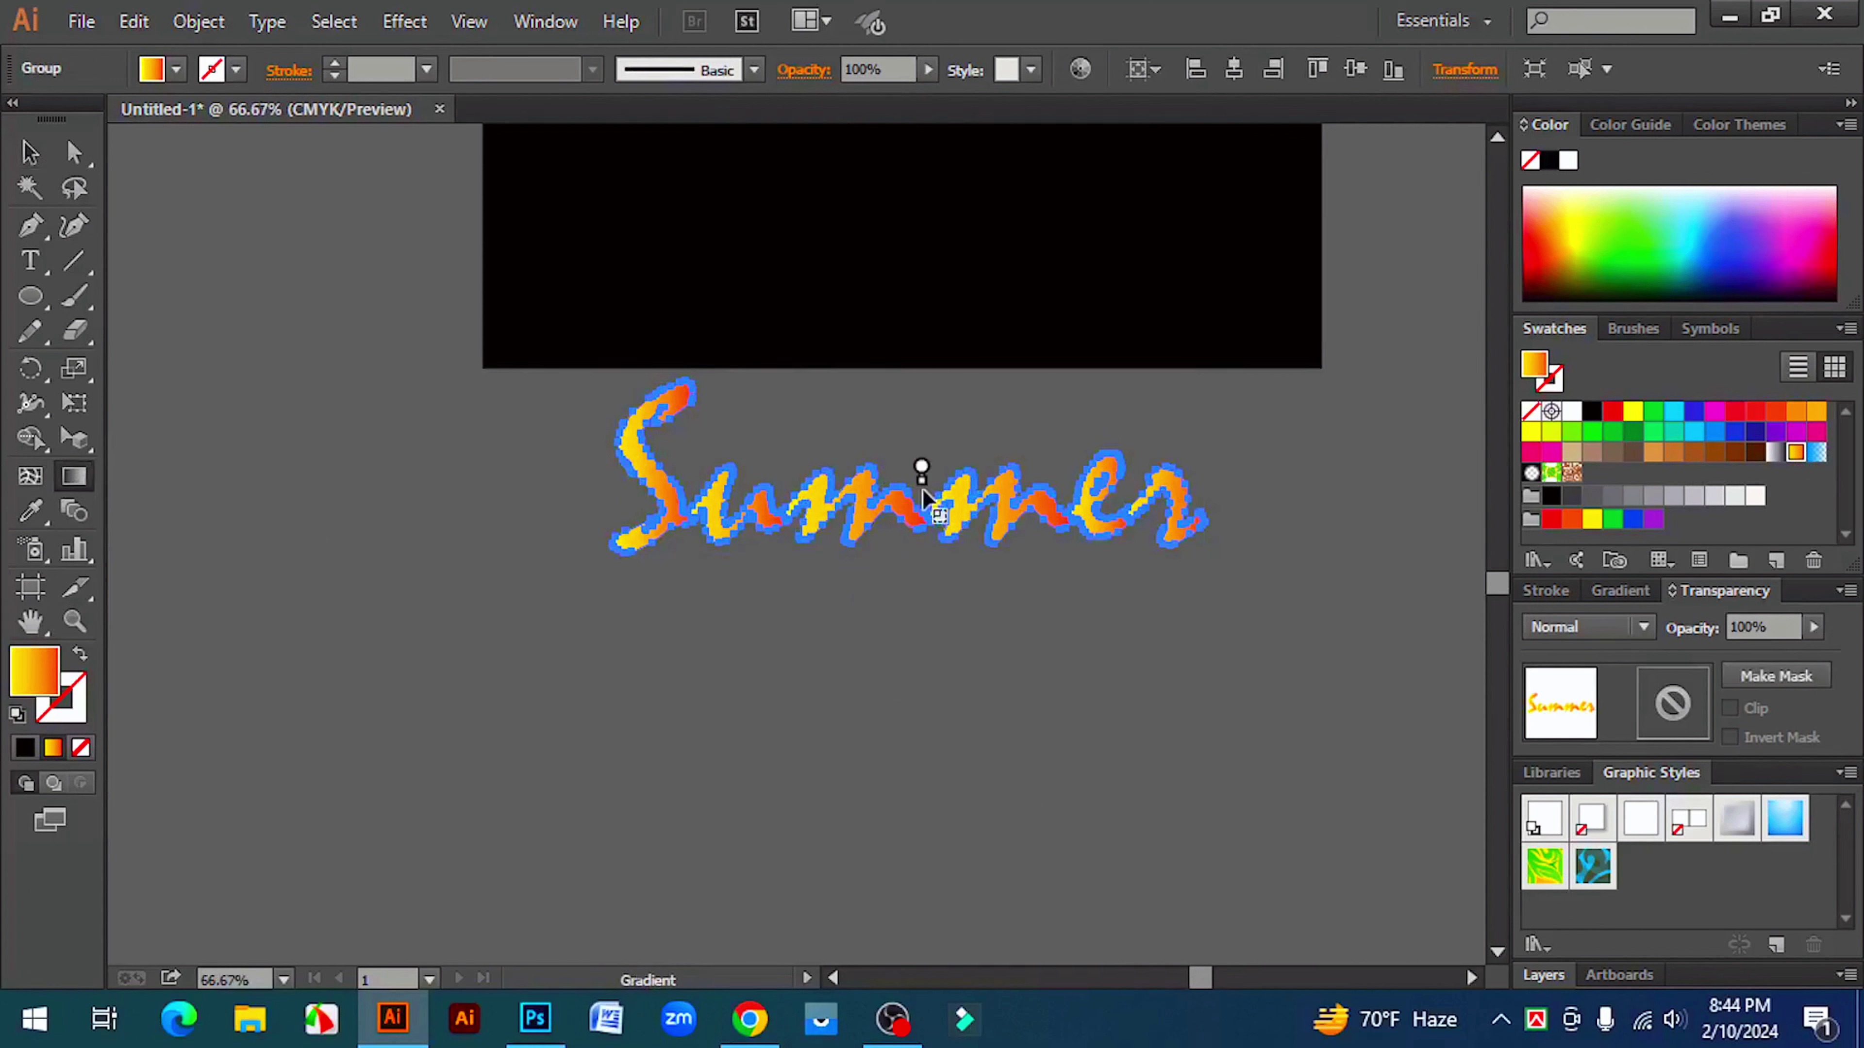
left_click_drag(923, 544, 923, 544)
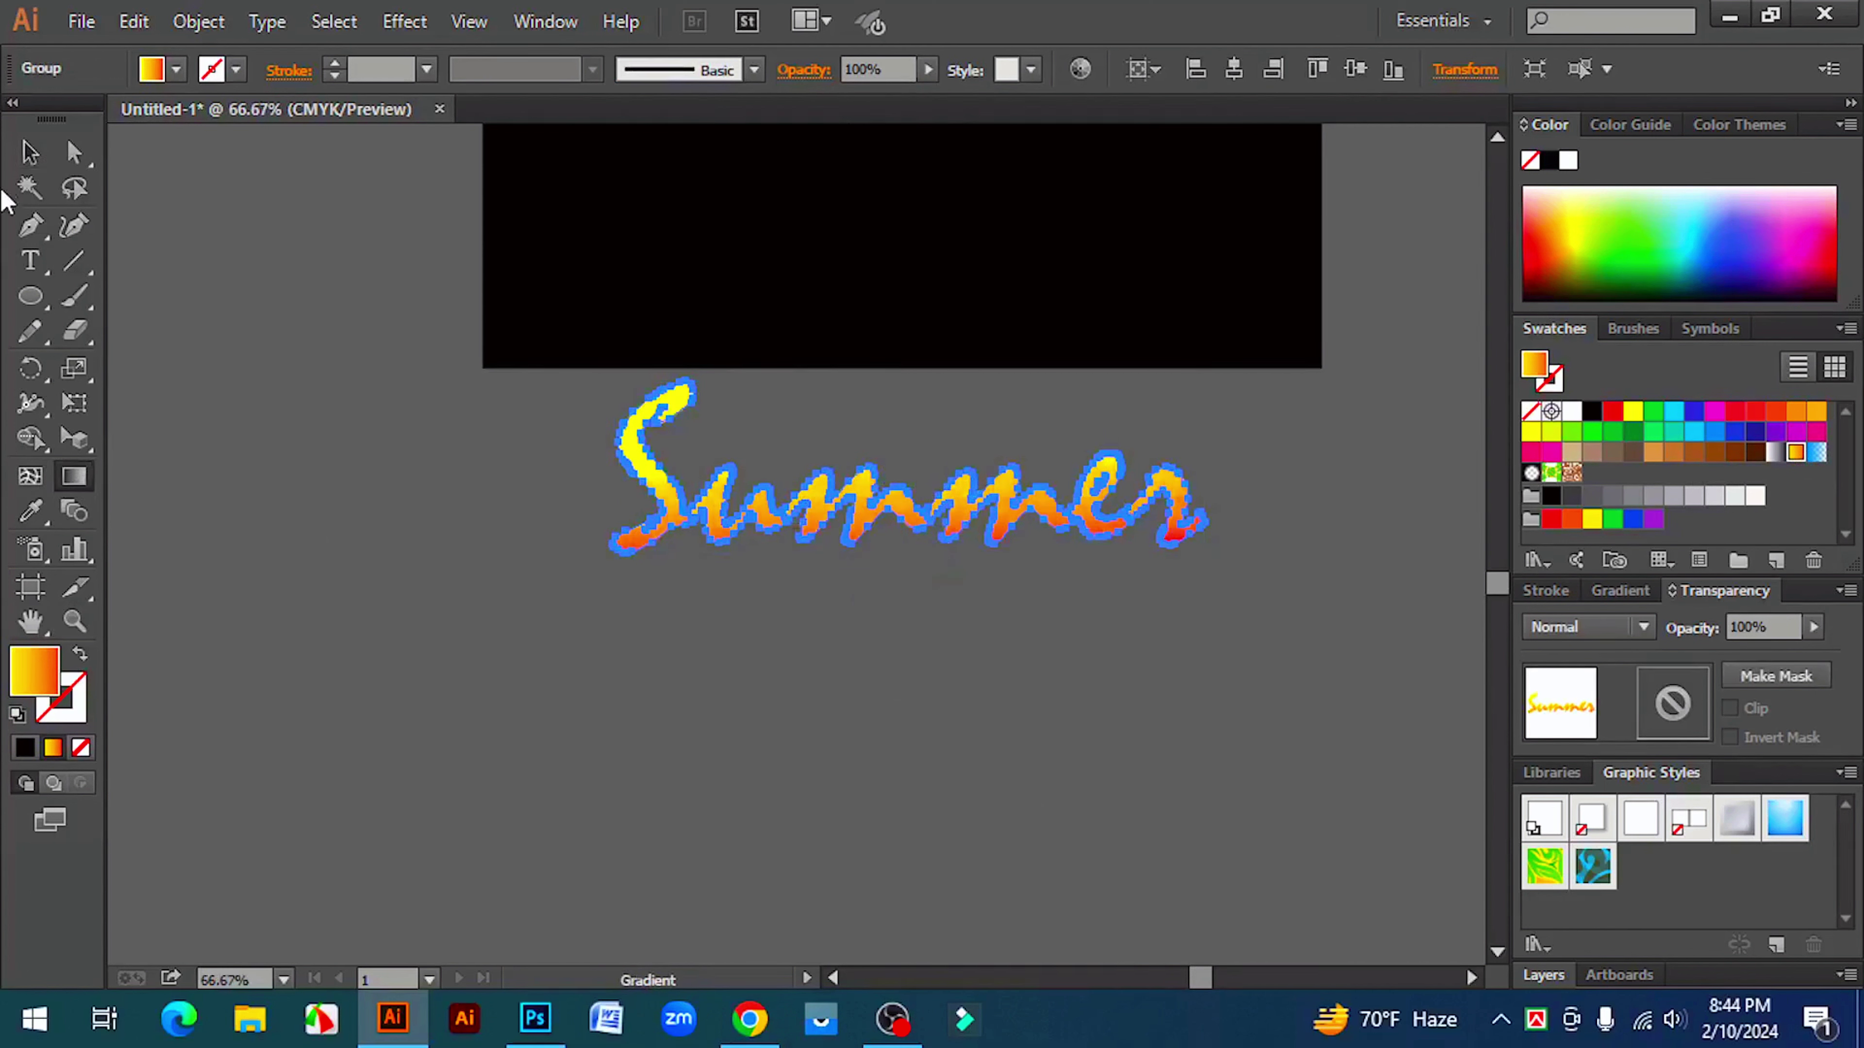
- Move the Summer lettering onto the black background below "ENJOY THE" and enlarge it to about the width of the stripes
left_click(29, 152)
left_click(722, 638)
scroll(1003, 707, "up", 4)
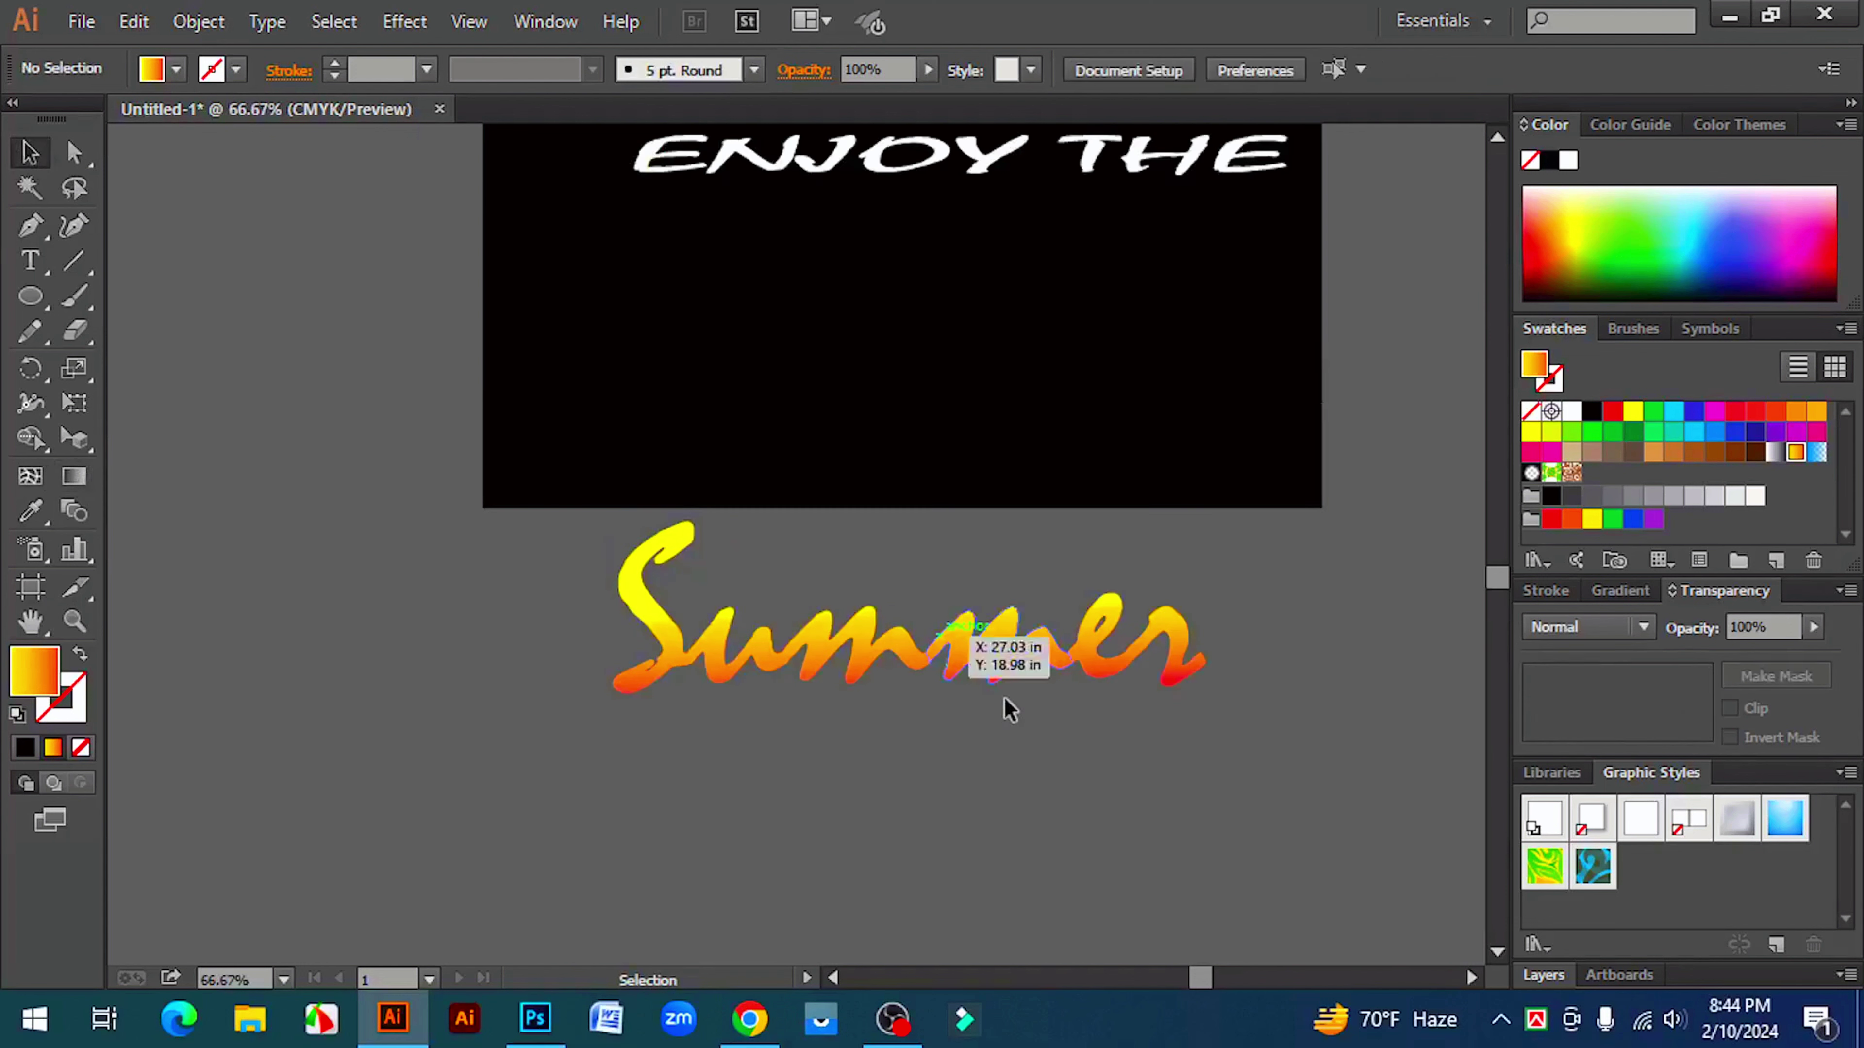
left_click_drag(972, 773, 908, 371)
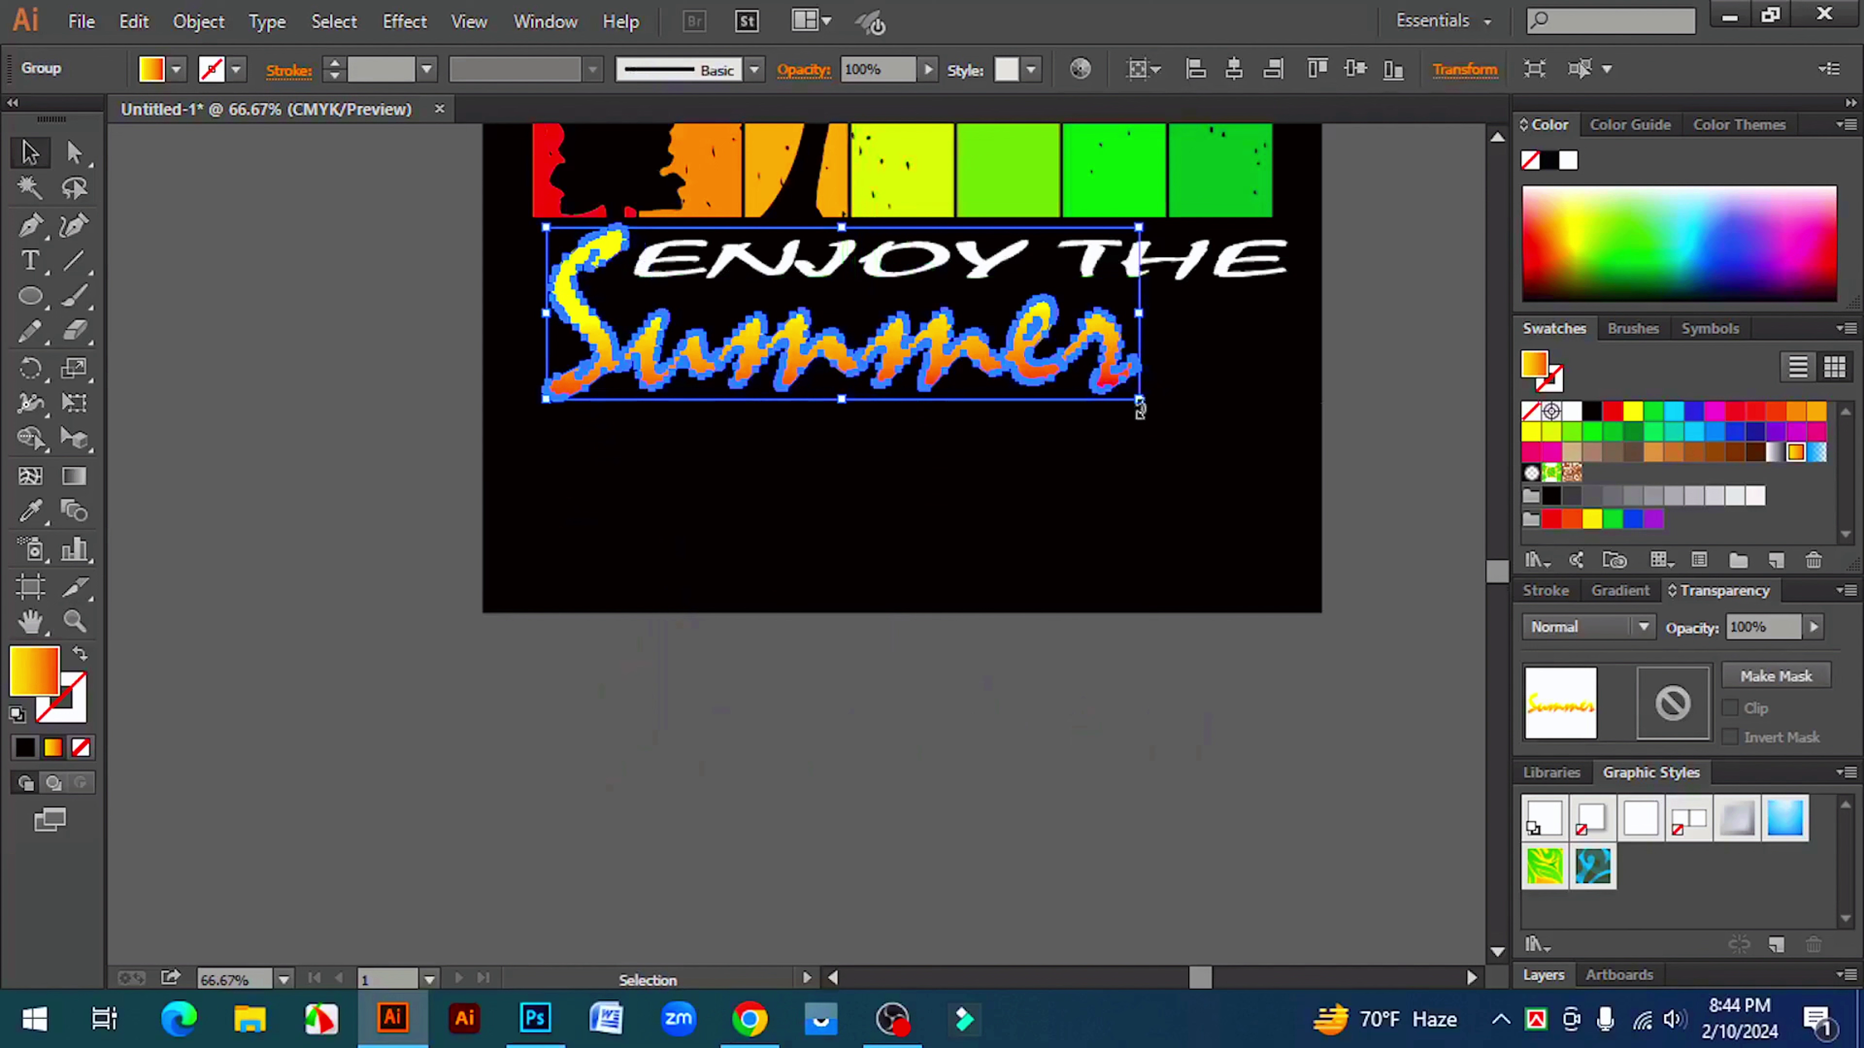
left_click_drag(1140, 404, 1282, 459)
left_click(1272, 605)
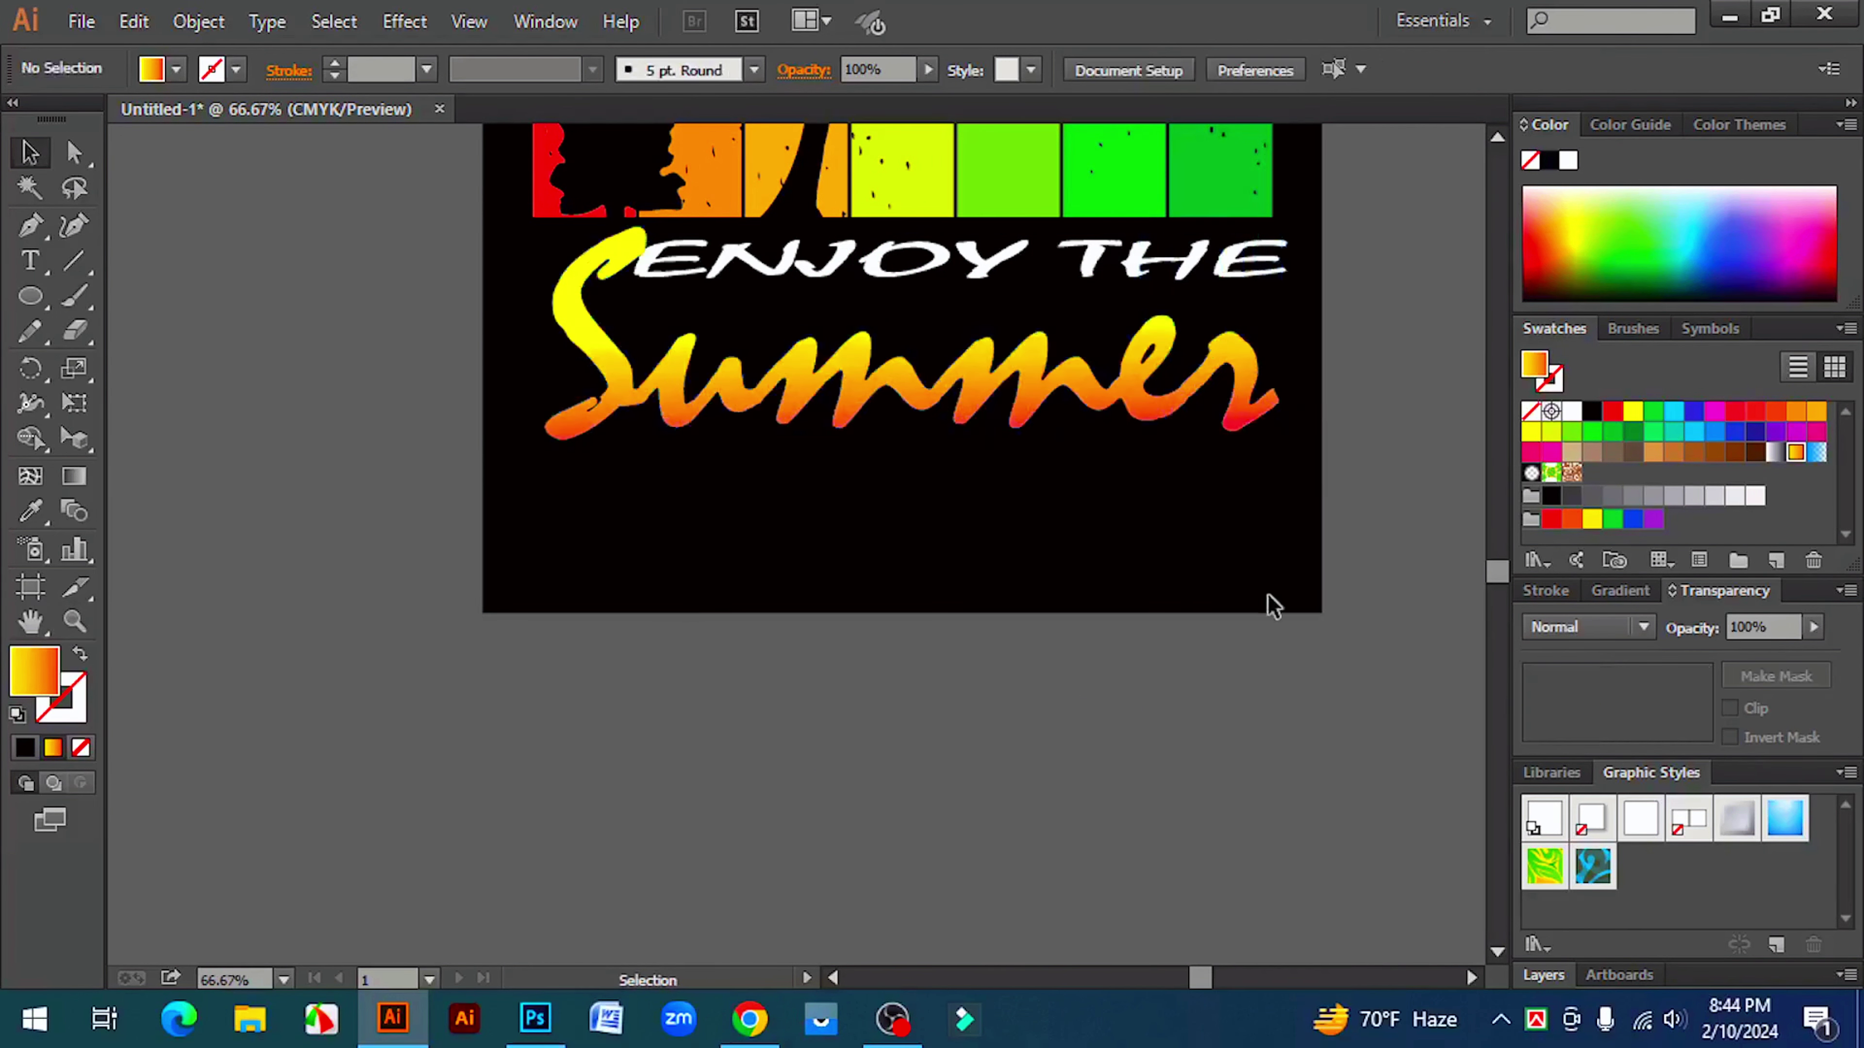
- Shrink the "ENJOY THE" text slightly and place it between the stripes and Summer, clear of the capital S
scroll(1272, 605, "up", 3)
left_click_drag(930, 487, 948, 521)
left_click_drag(1300, 536, 1203, 529)
left_click_drag(1078, 507, 1113, 490)
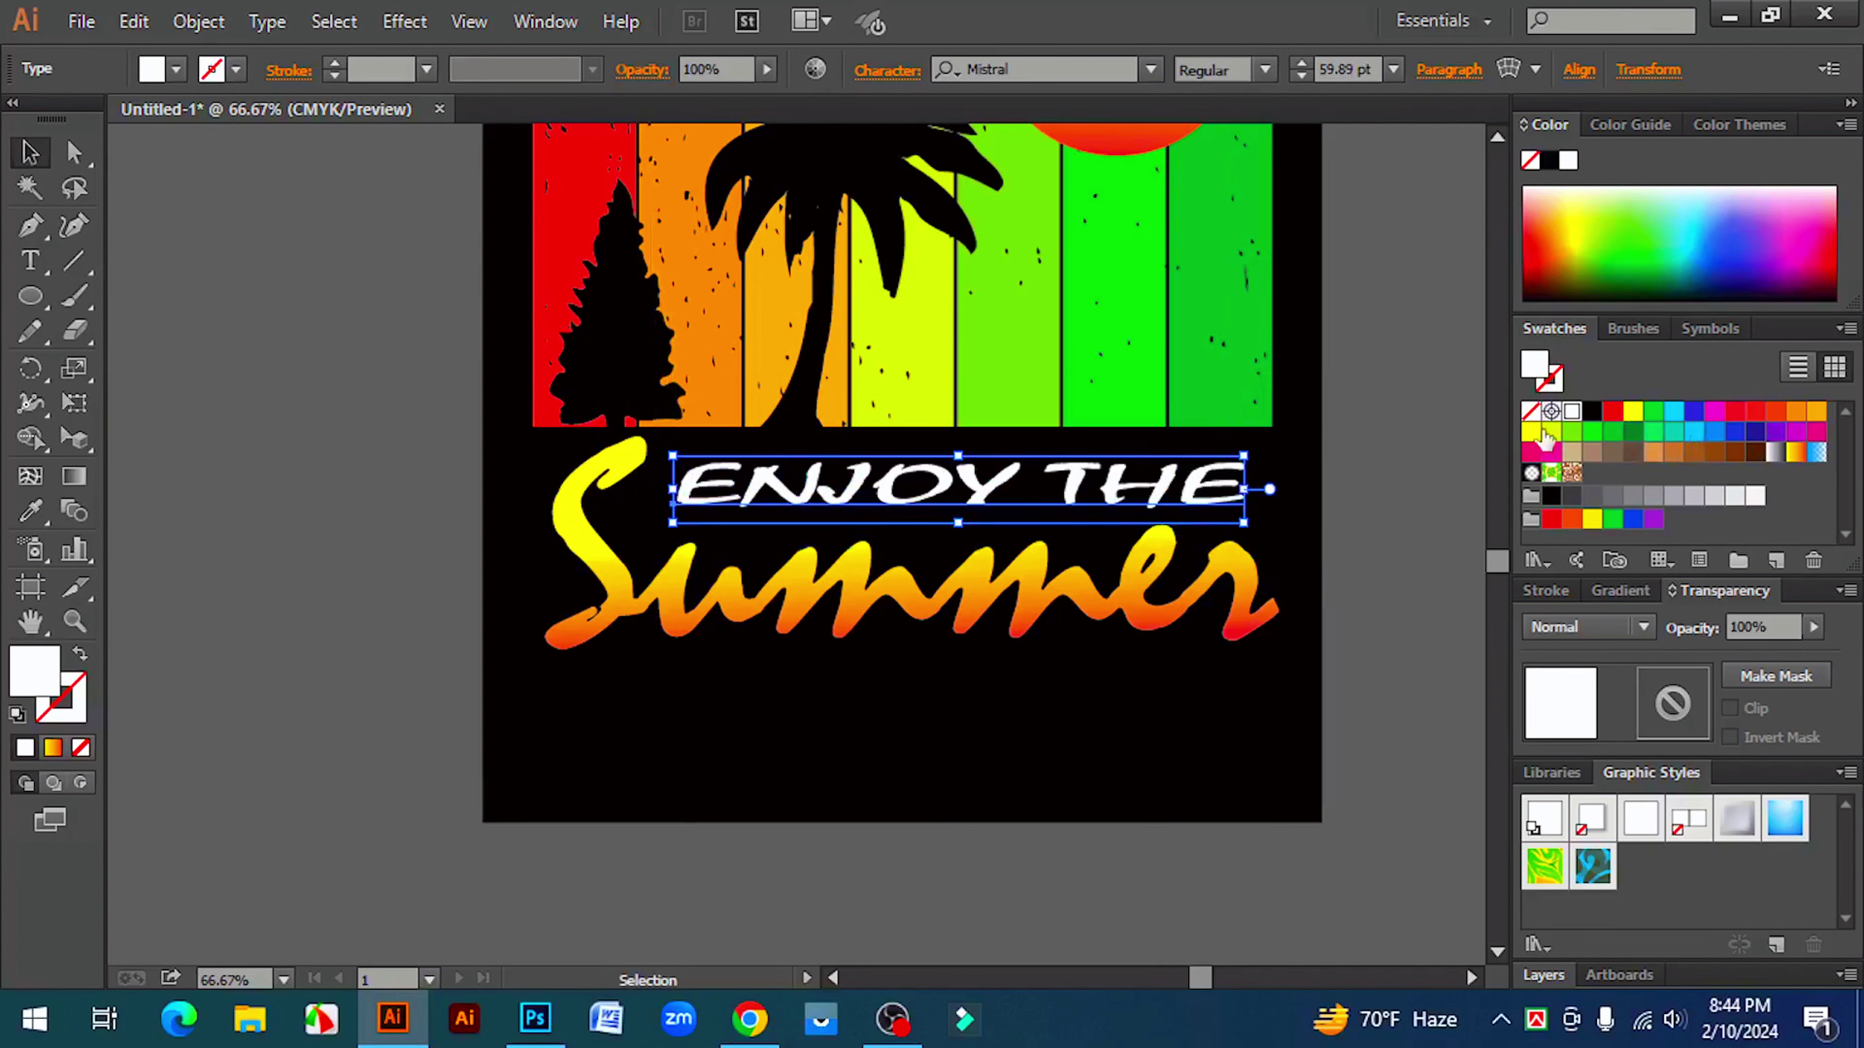
- Try a yellow-green fill and a mid-grey fill on the "ENJOY THE" text
left_click(1551, 433)
left_click(1374, 514)
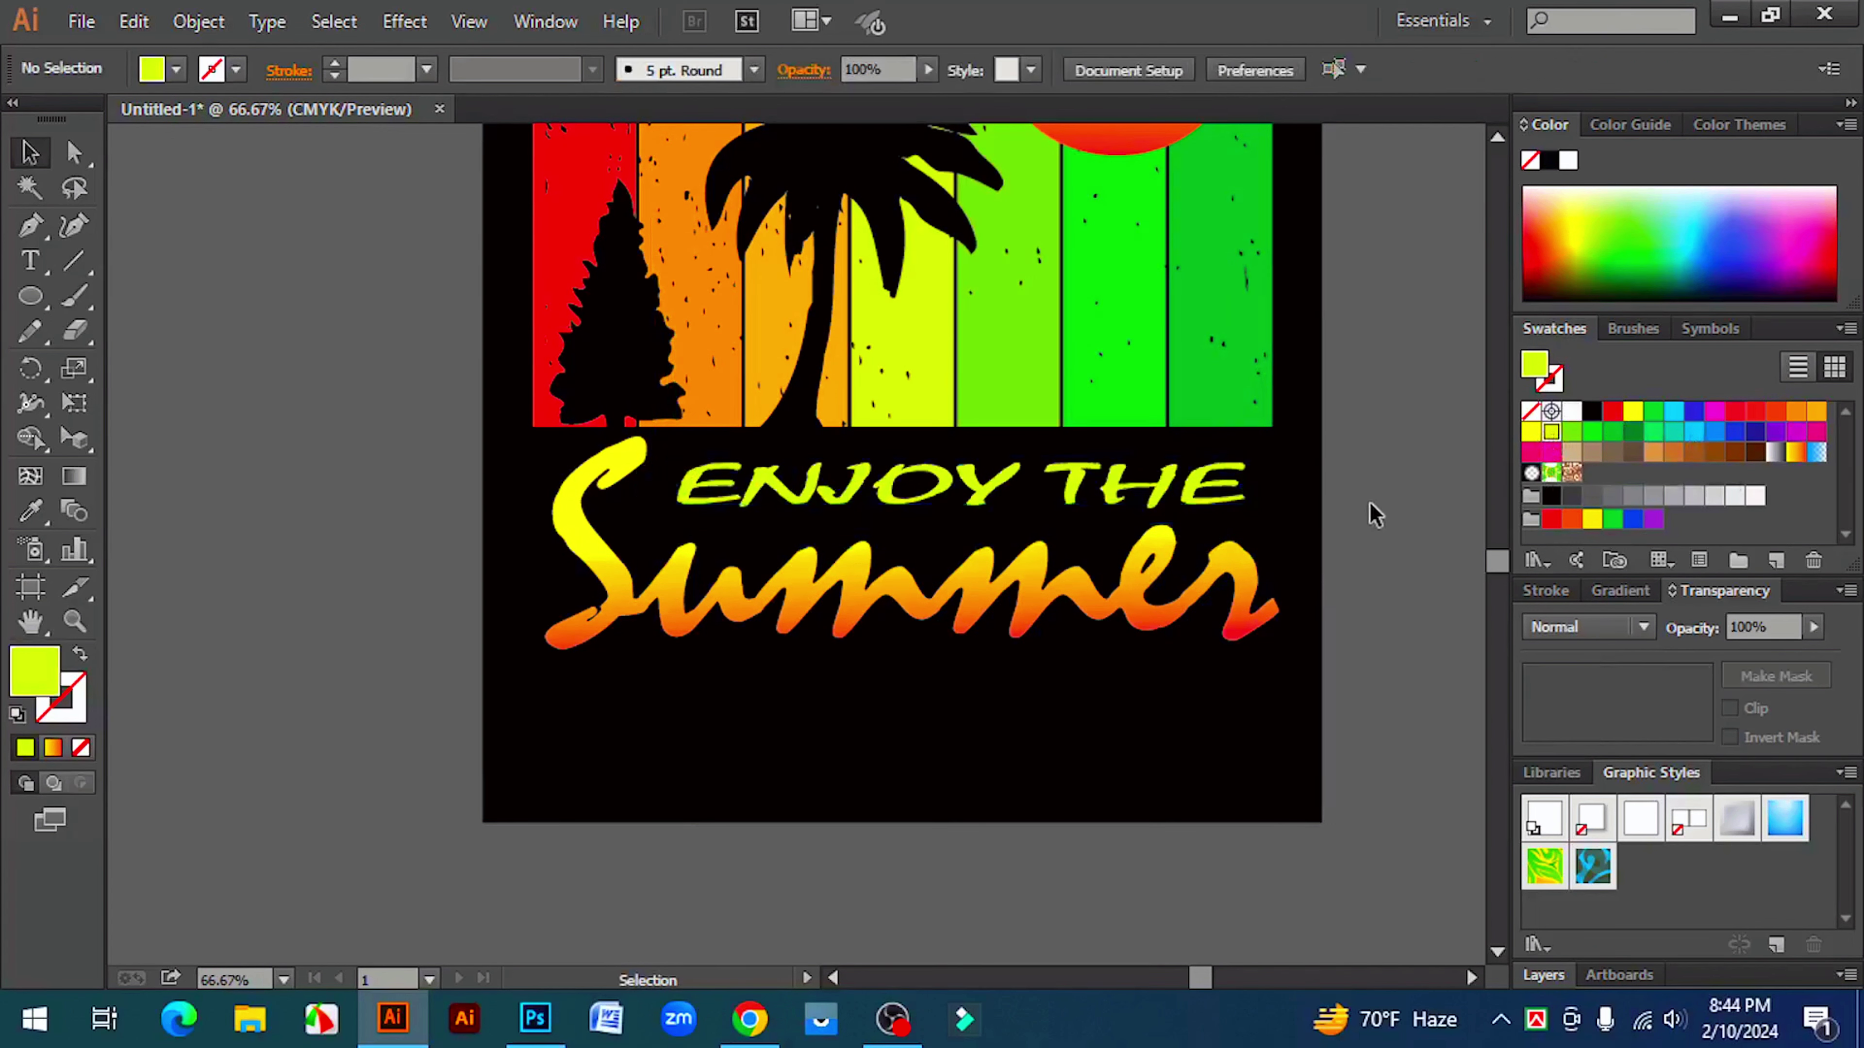
left_click(1154, 505)
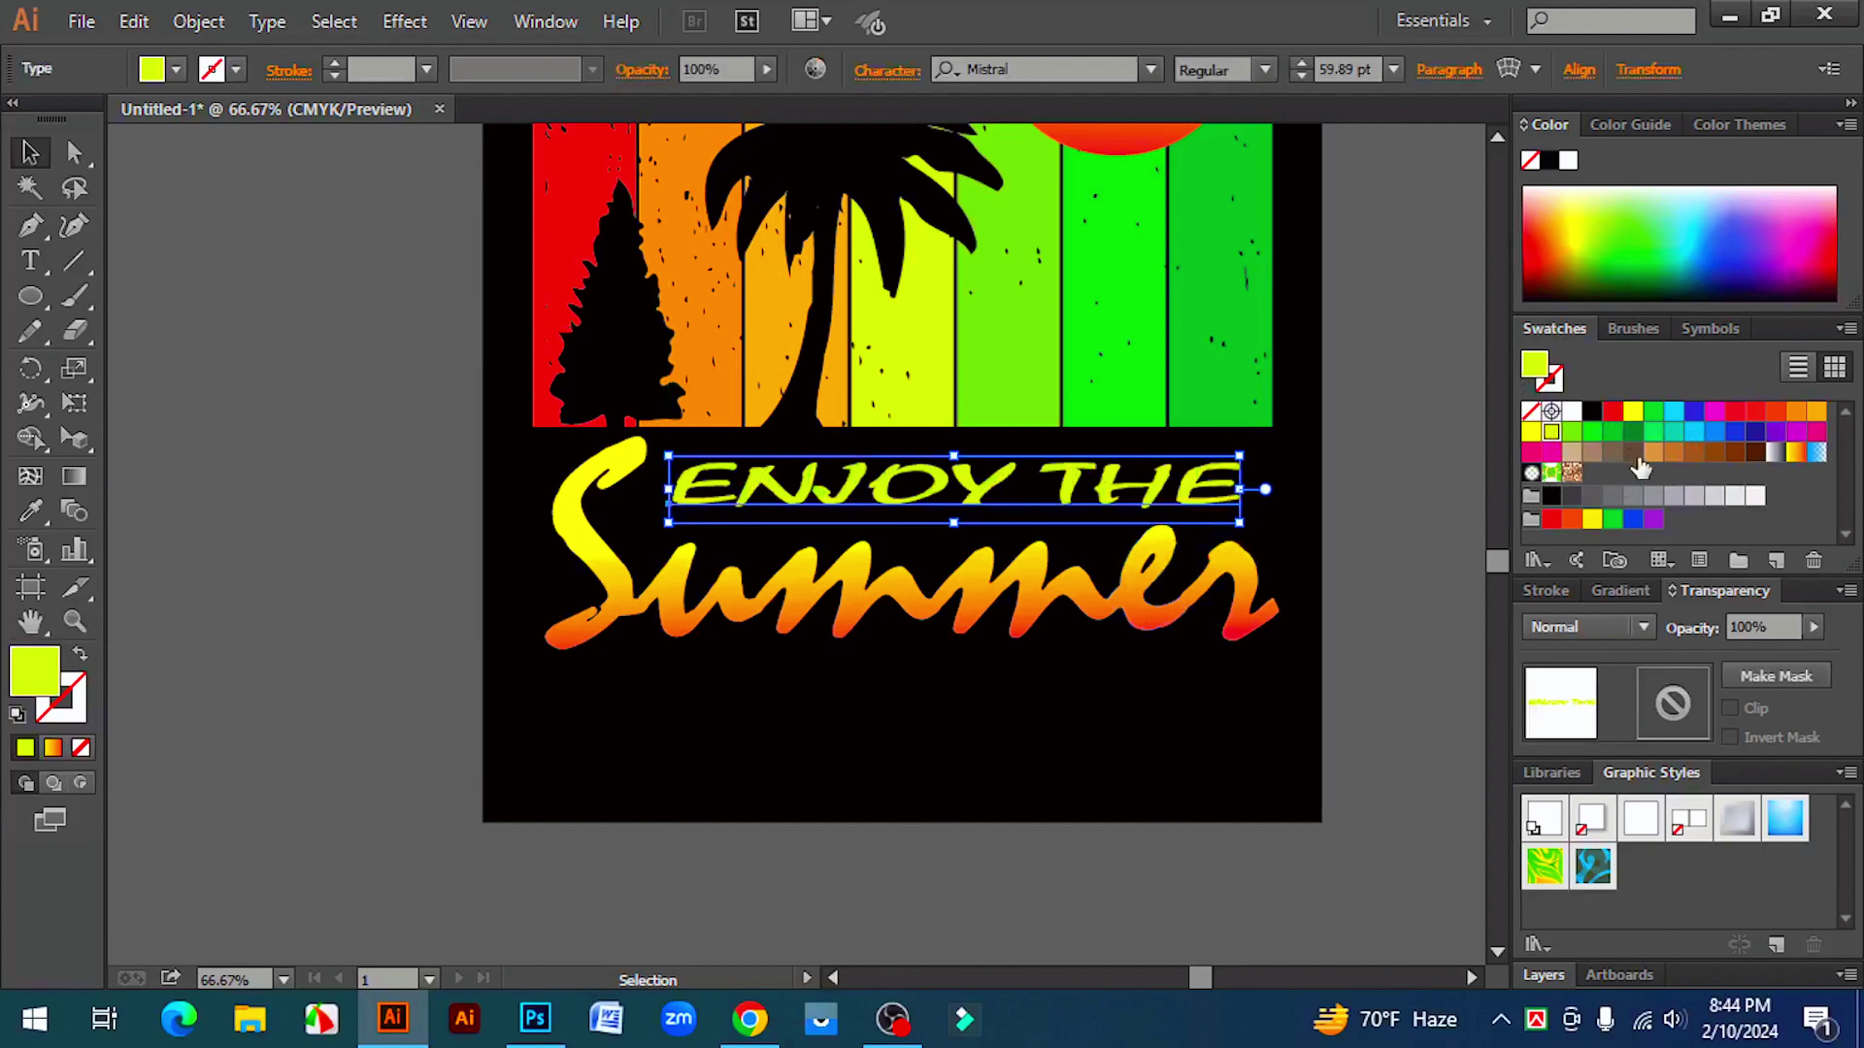
left_click(1651, 497)
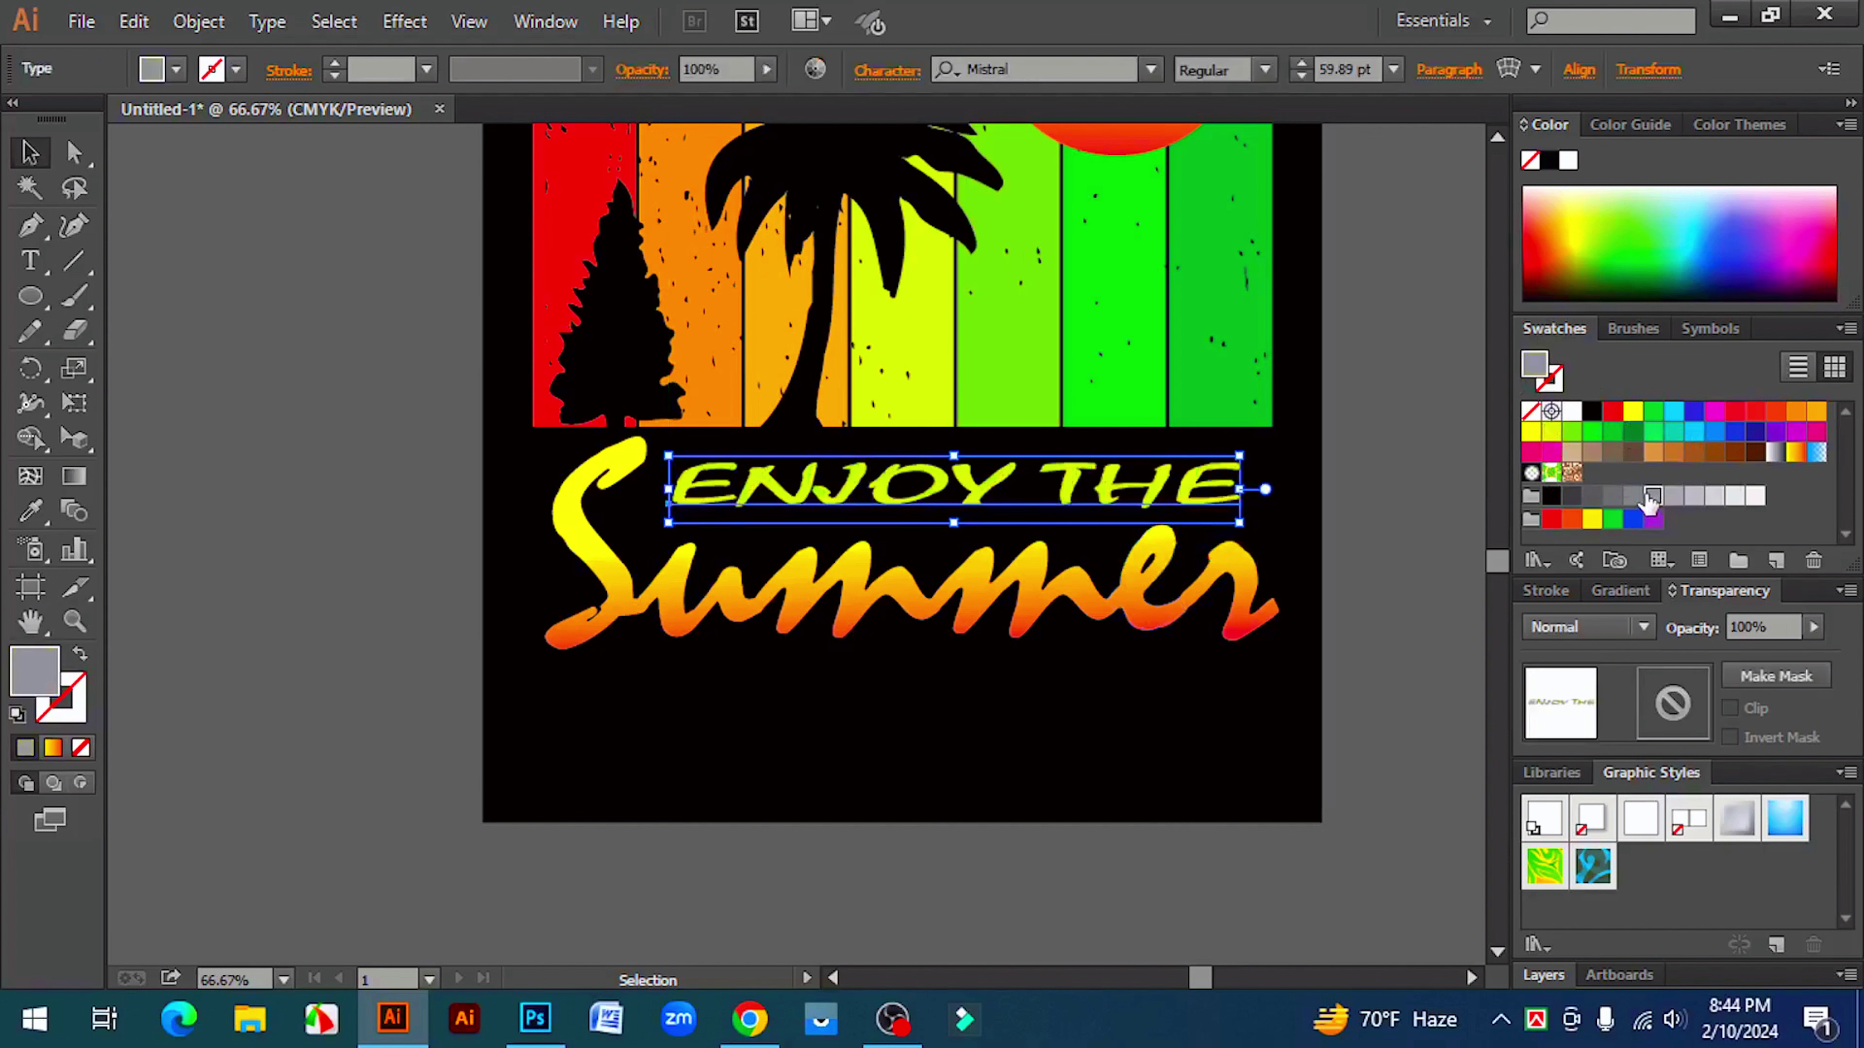
left_click(1420, 547)
- Fill the "ENJOY THE" text with a very light grey swatch
left_click(1190, 478)
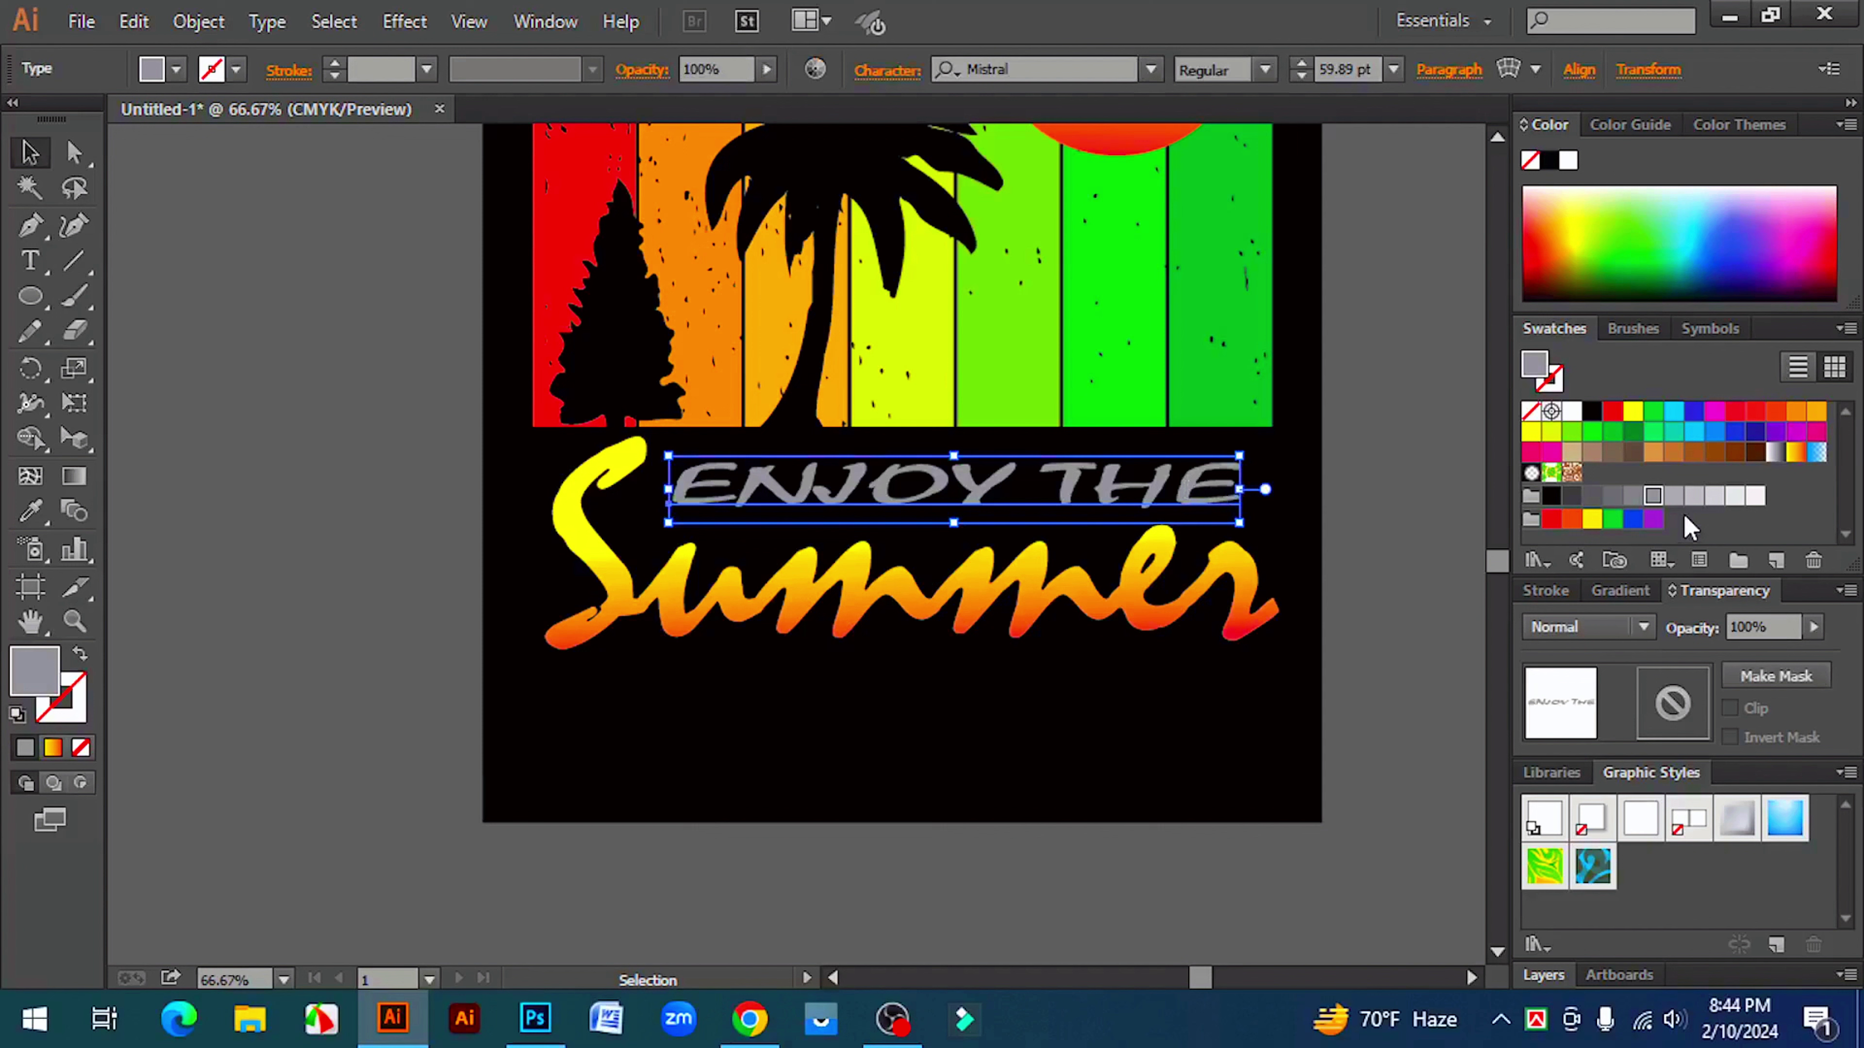
left_click(1733, 499)
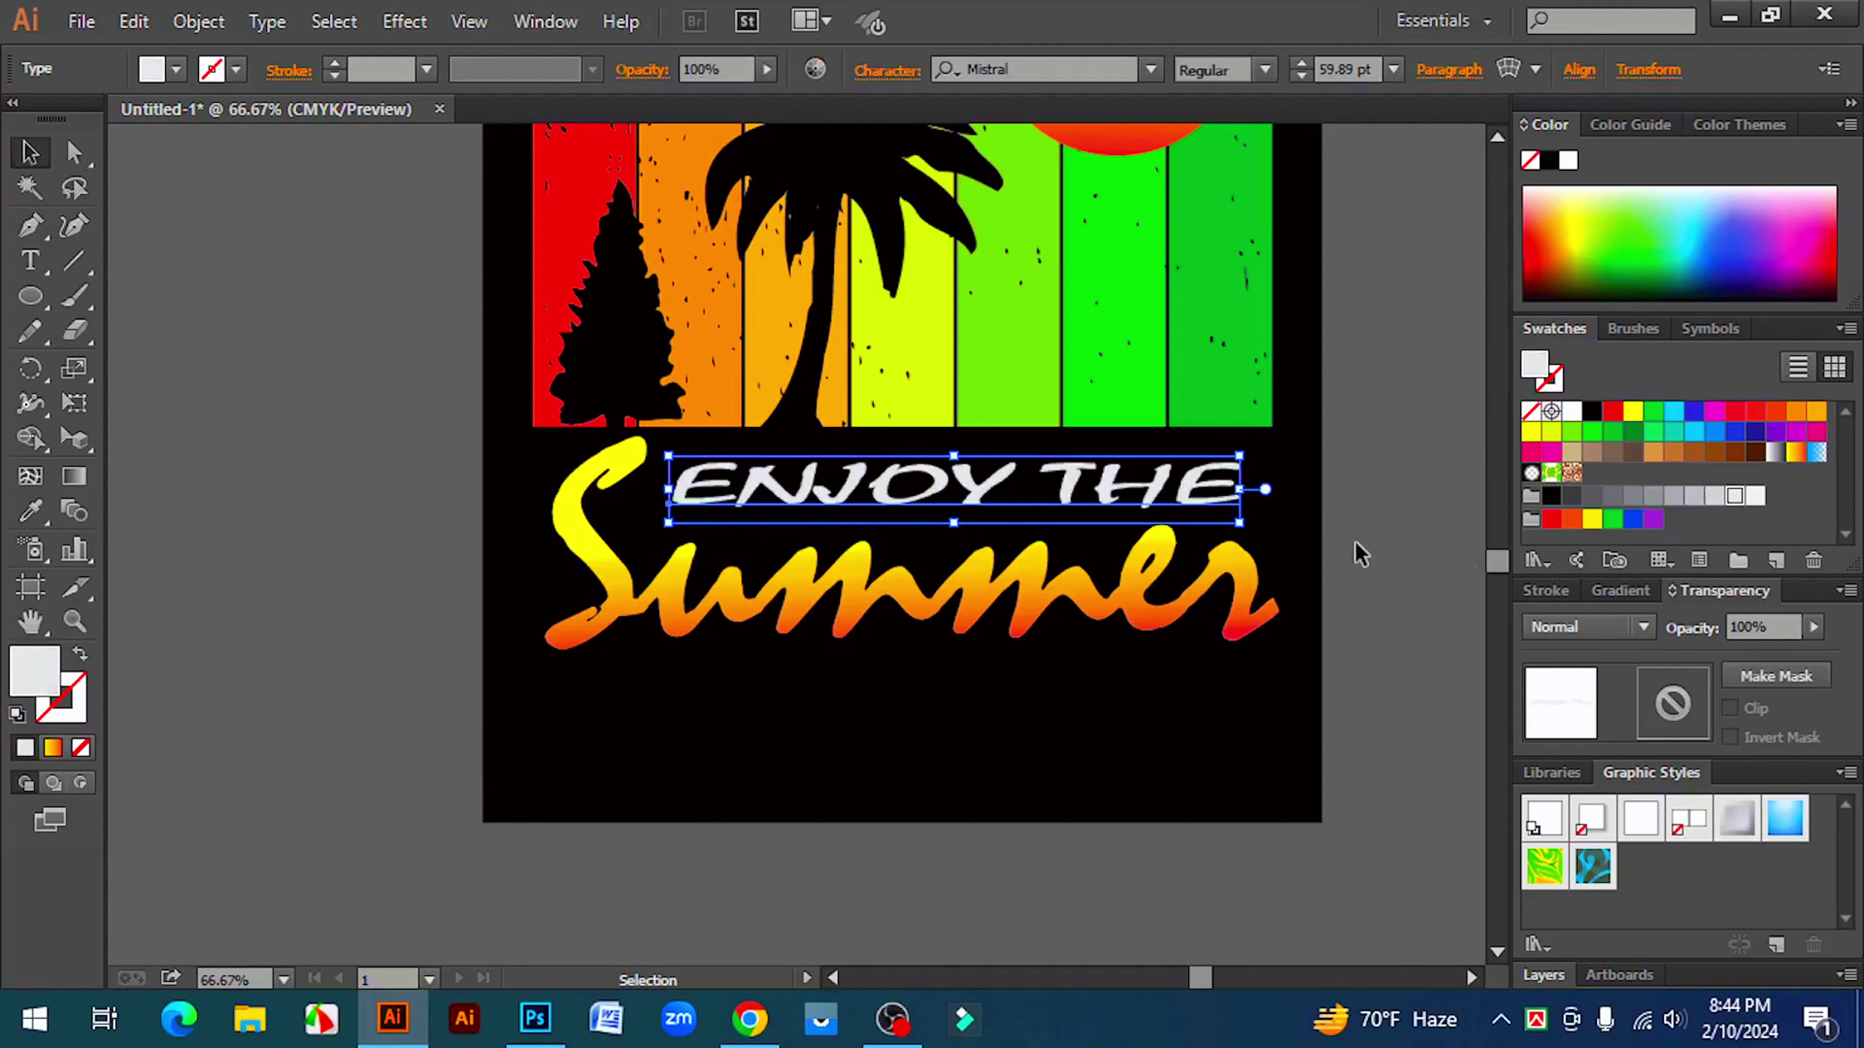
left_click(1383, 548)
- Examine the whole design and compare its lower stripe edge and trees with the original Summer artwork beside the white artboard
key("ctrl+minus")
key("ctrl+minus")
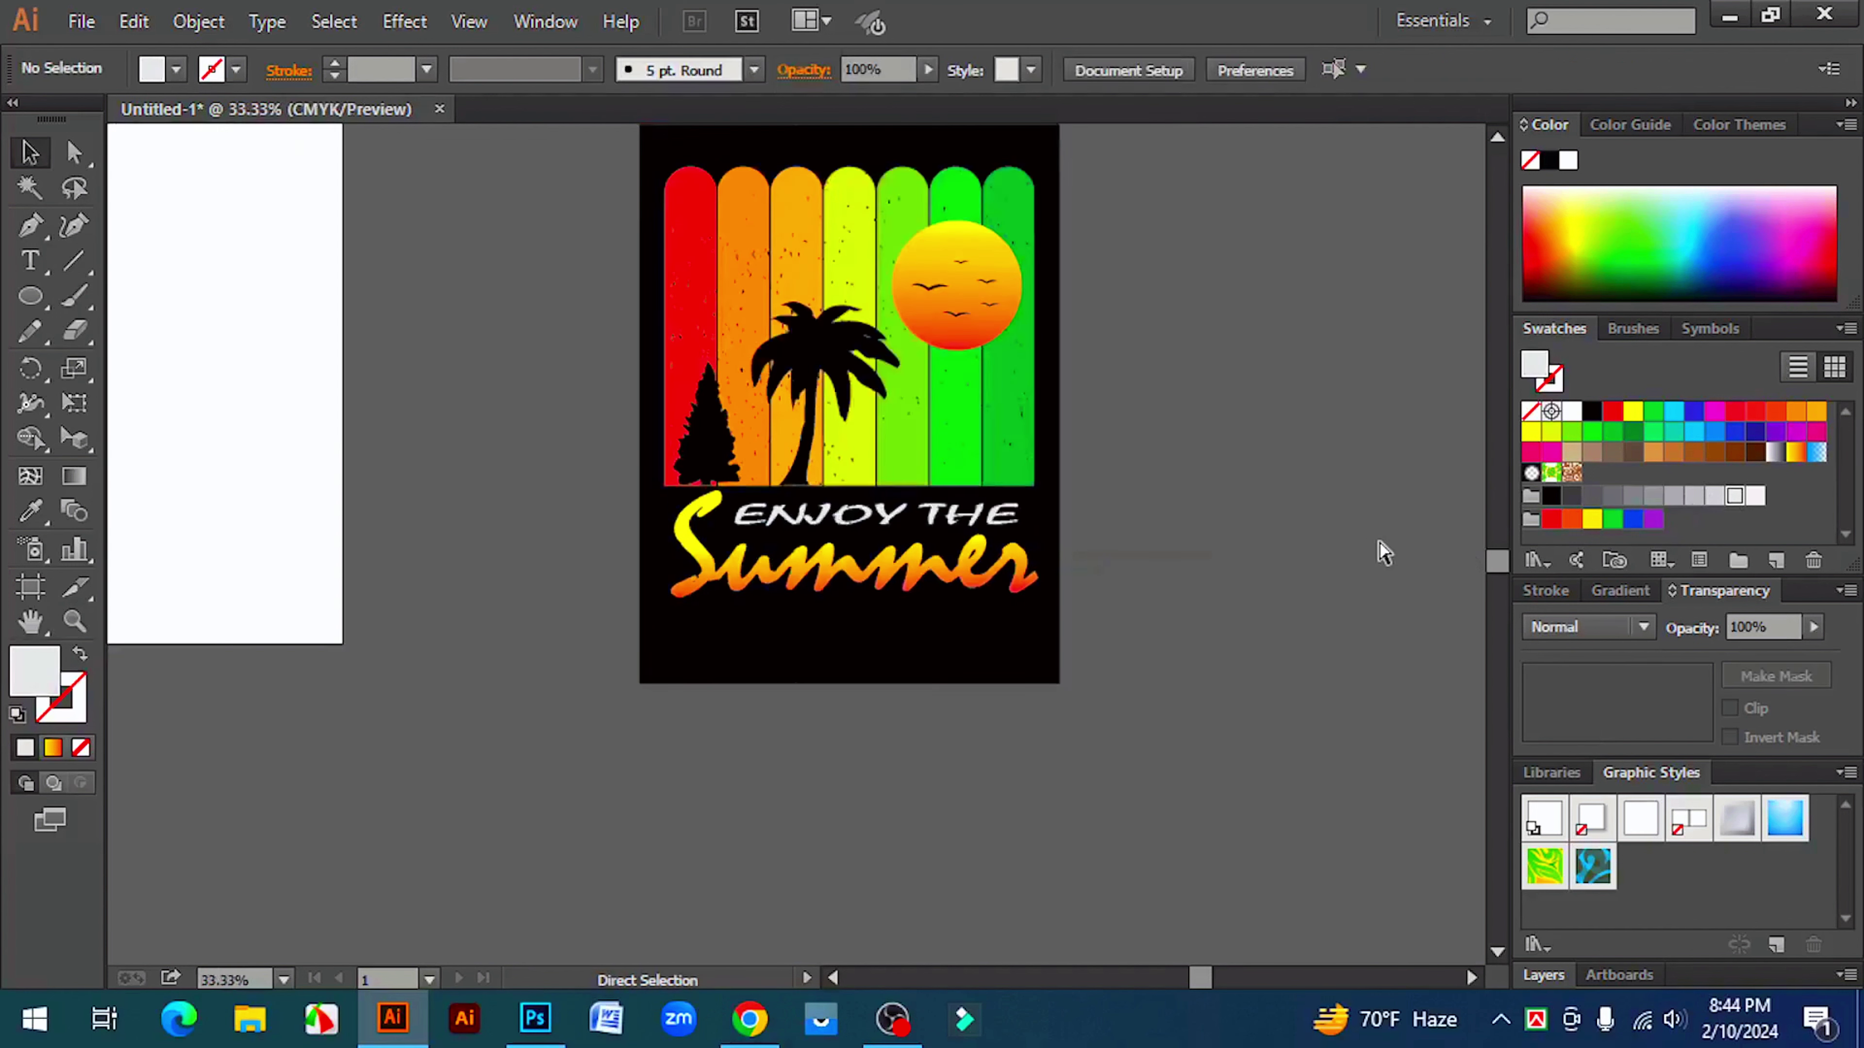
scroll(1169, 669, "up", 1)
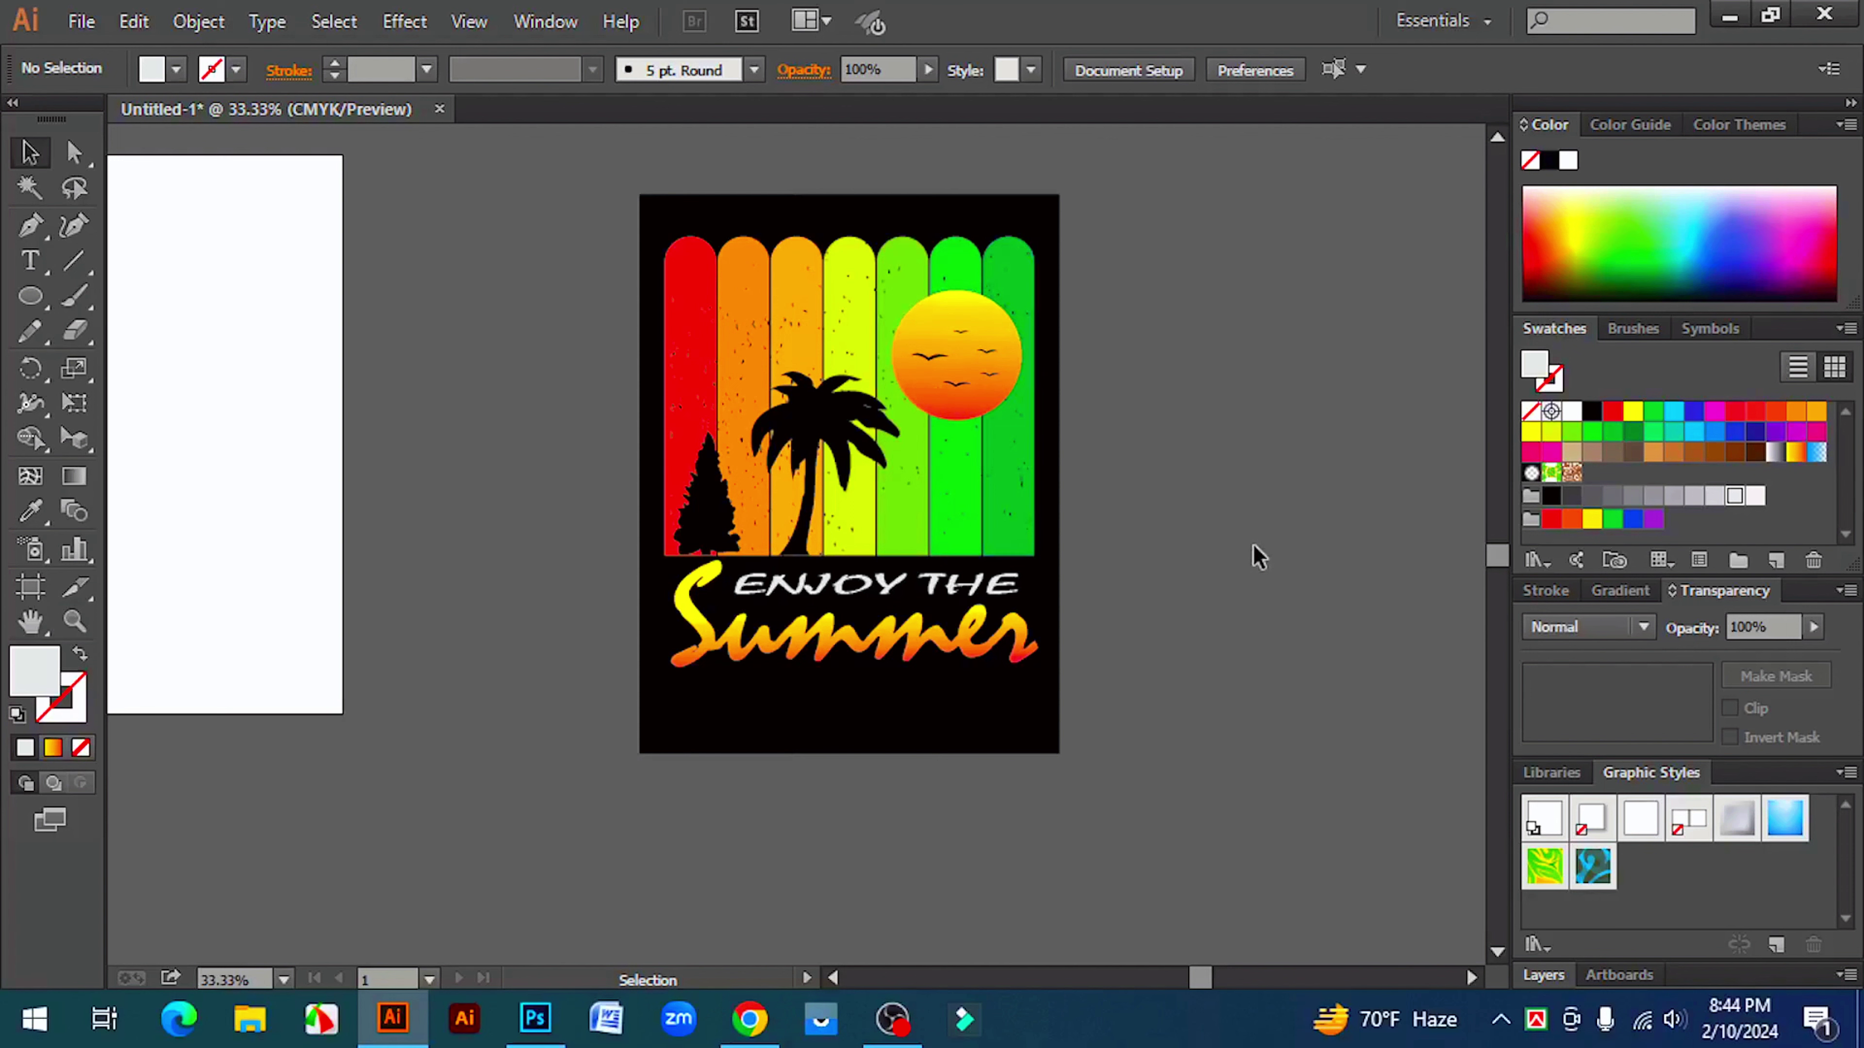
mouse_move(698, 828)
left_mouse_down()
mouse_move(845, 836)
mouse_move(732, 837)
left_mouse_up()
left_click(866, 621)
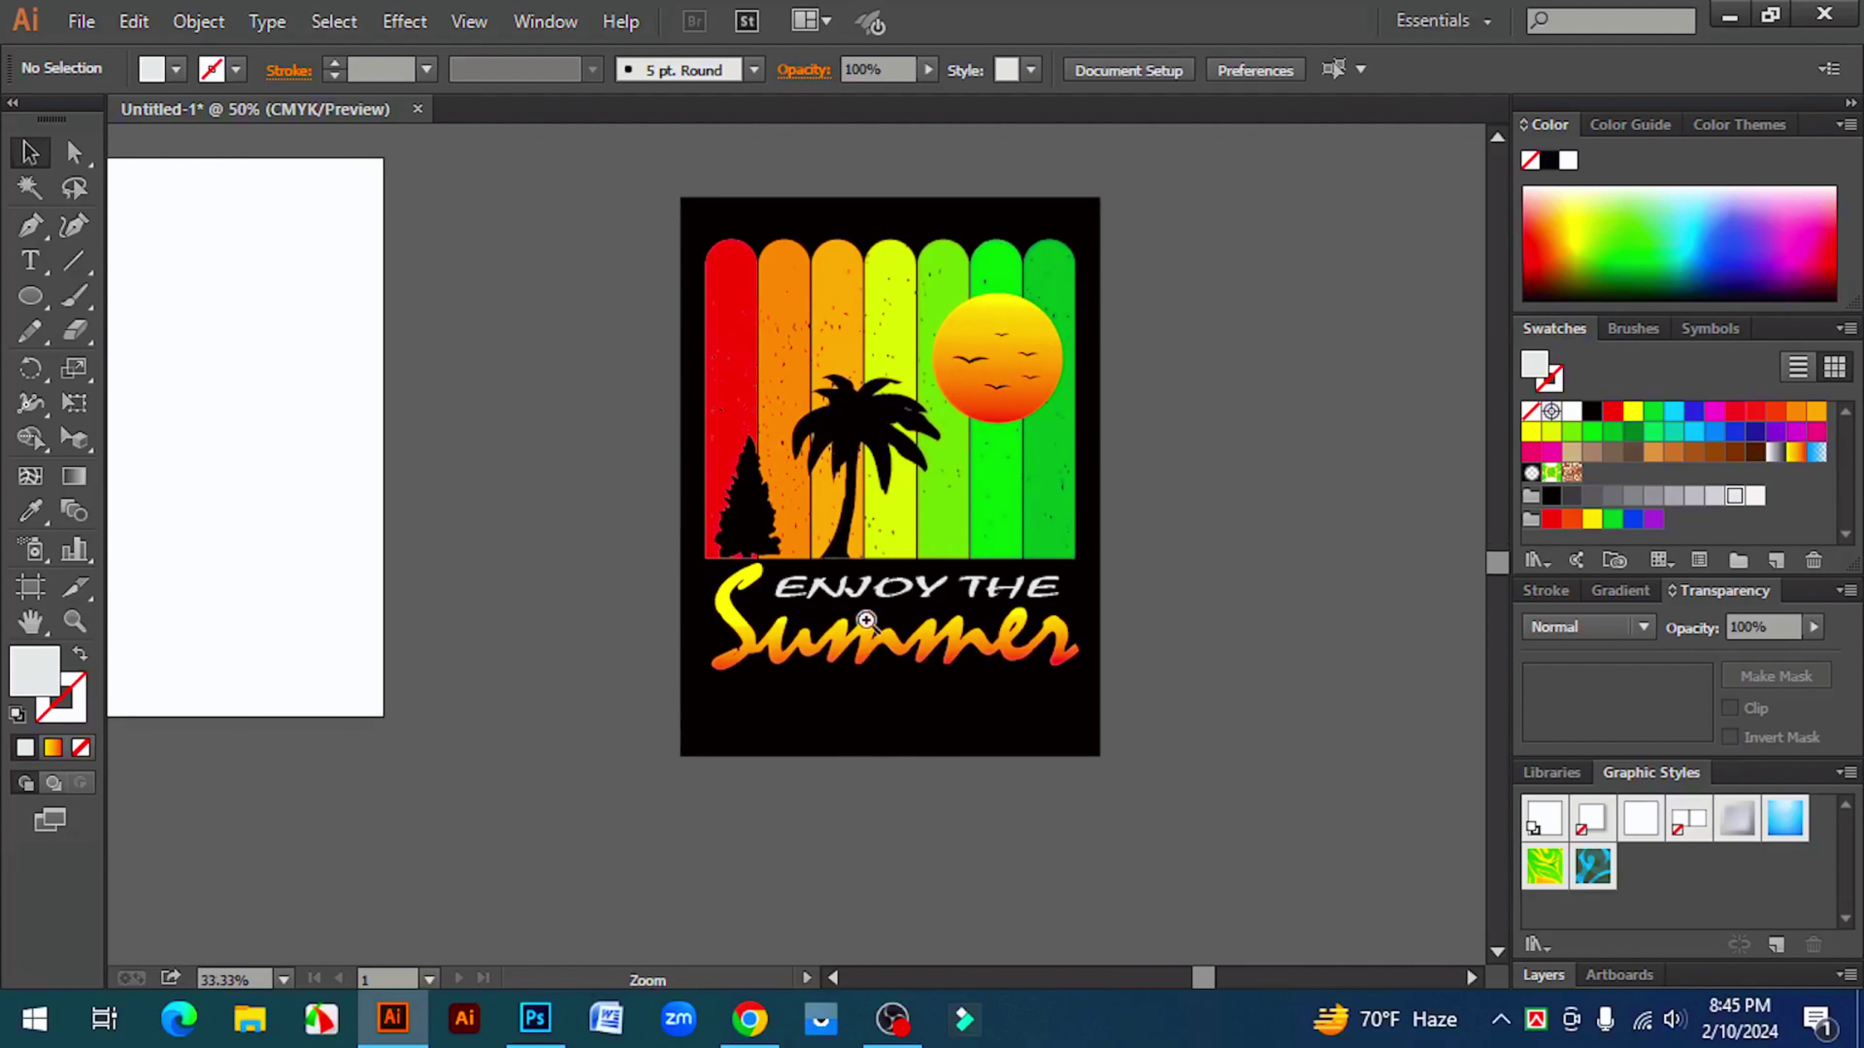
scroll(1388, 740, "up", 7)
scroll(1379, 573, "down", 1)
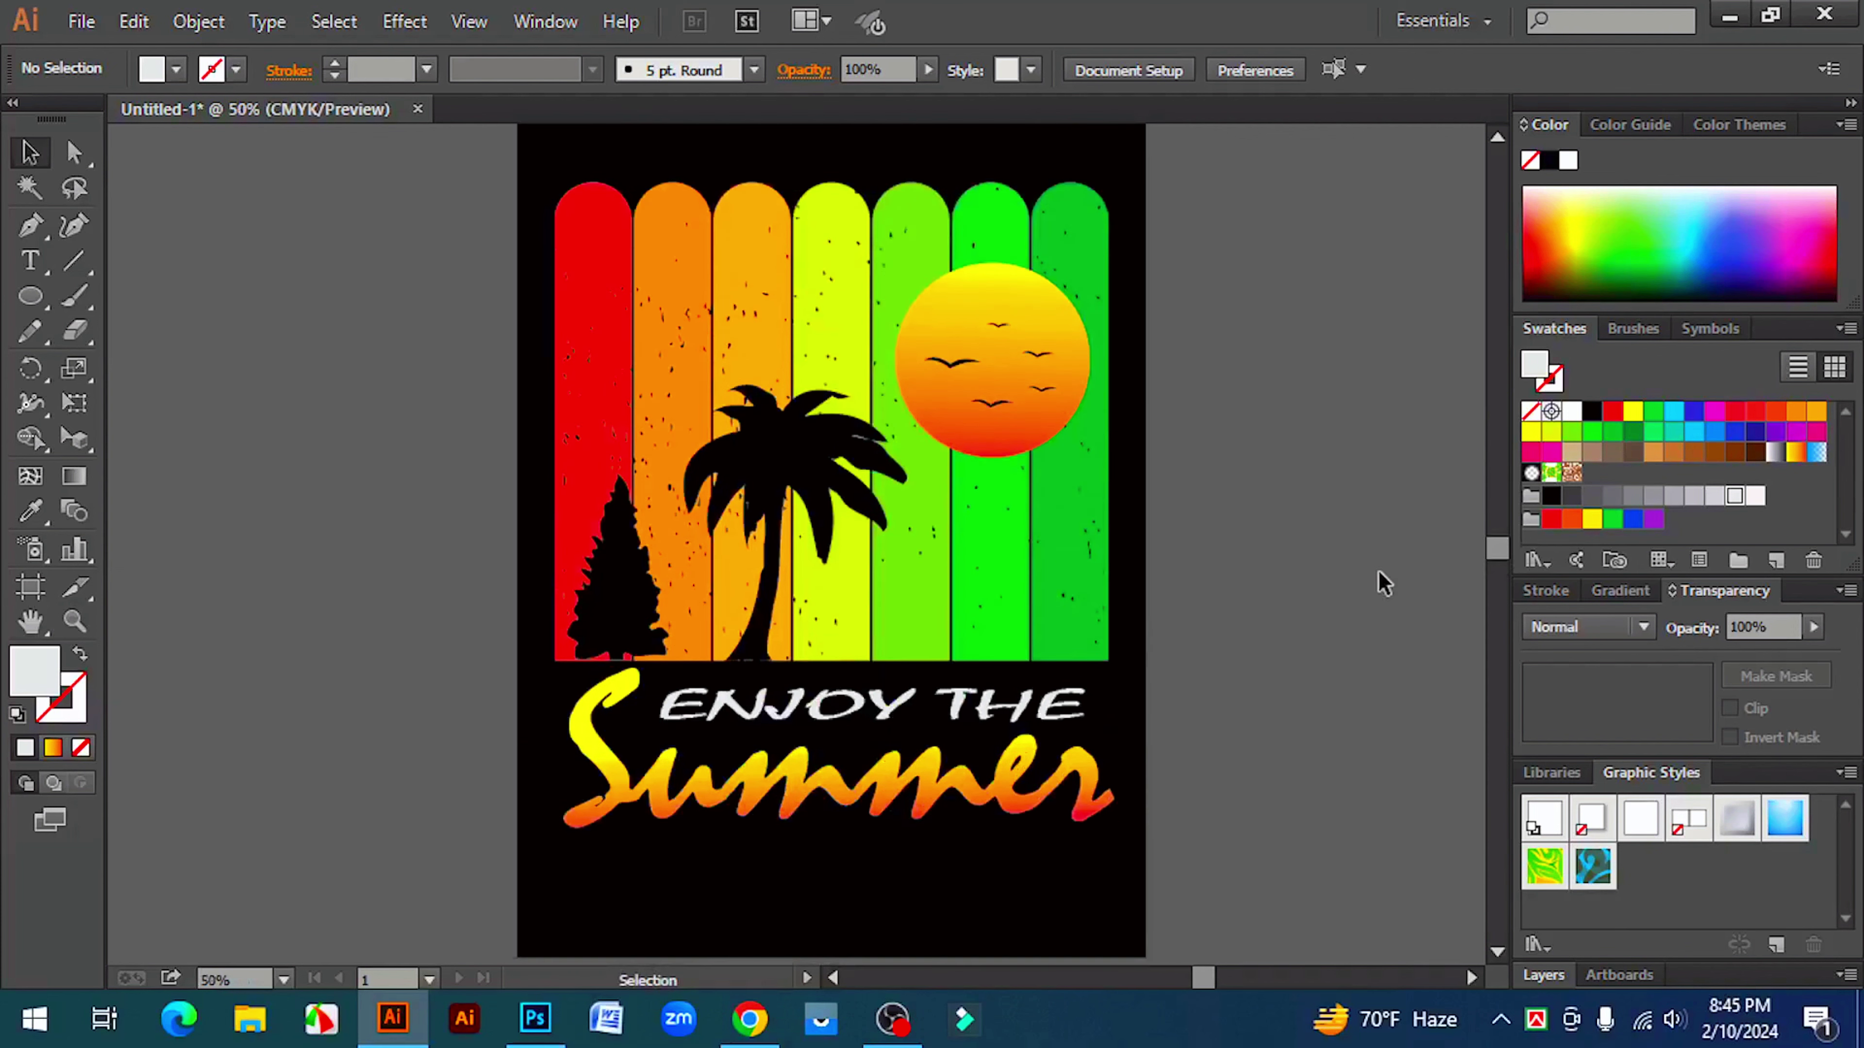
key("ctrl+minus")
key("ctrl+minus")
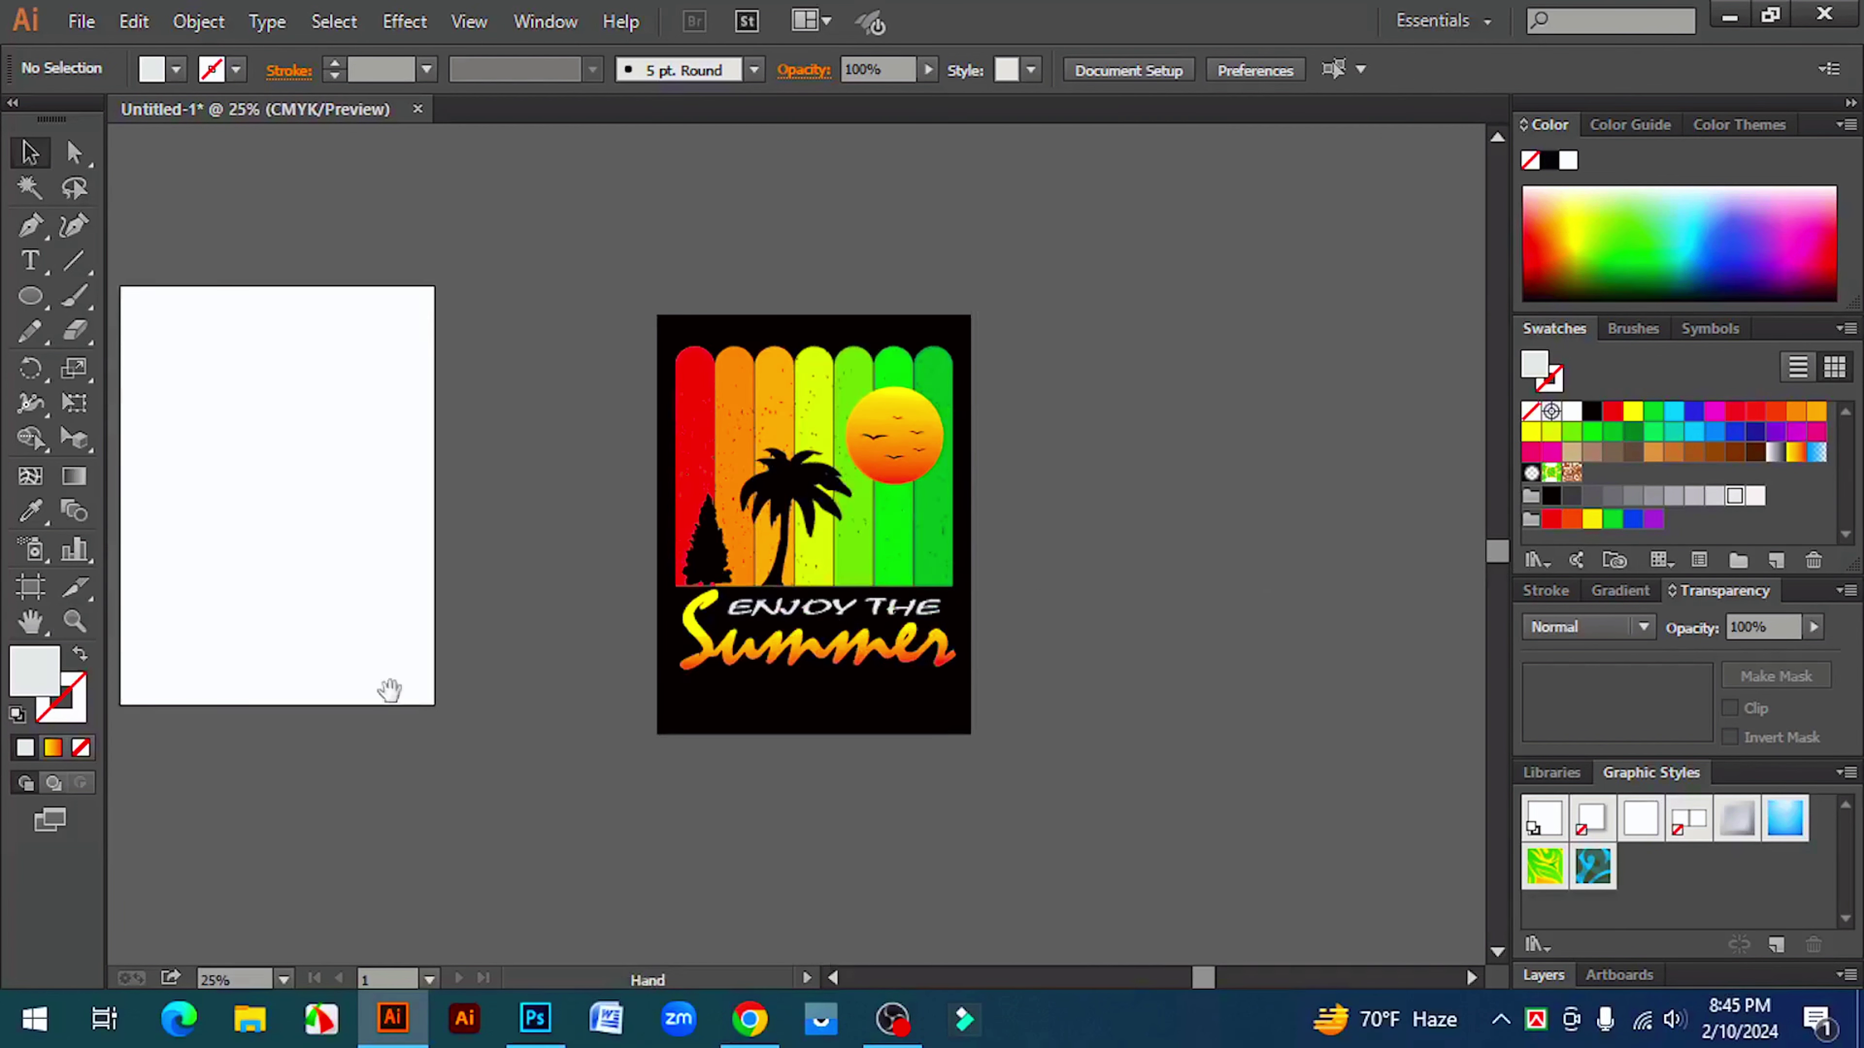
left_click_drag(278, 656, 930, 662)
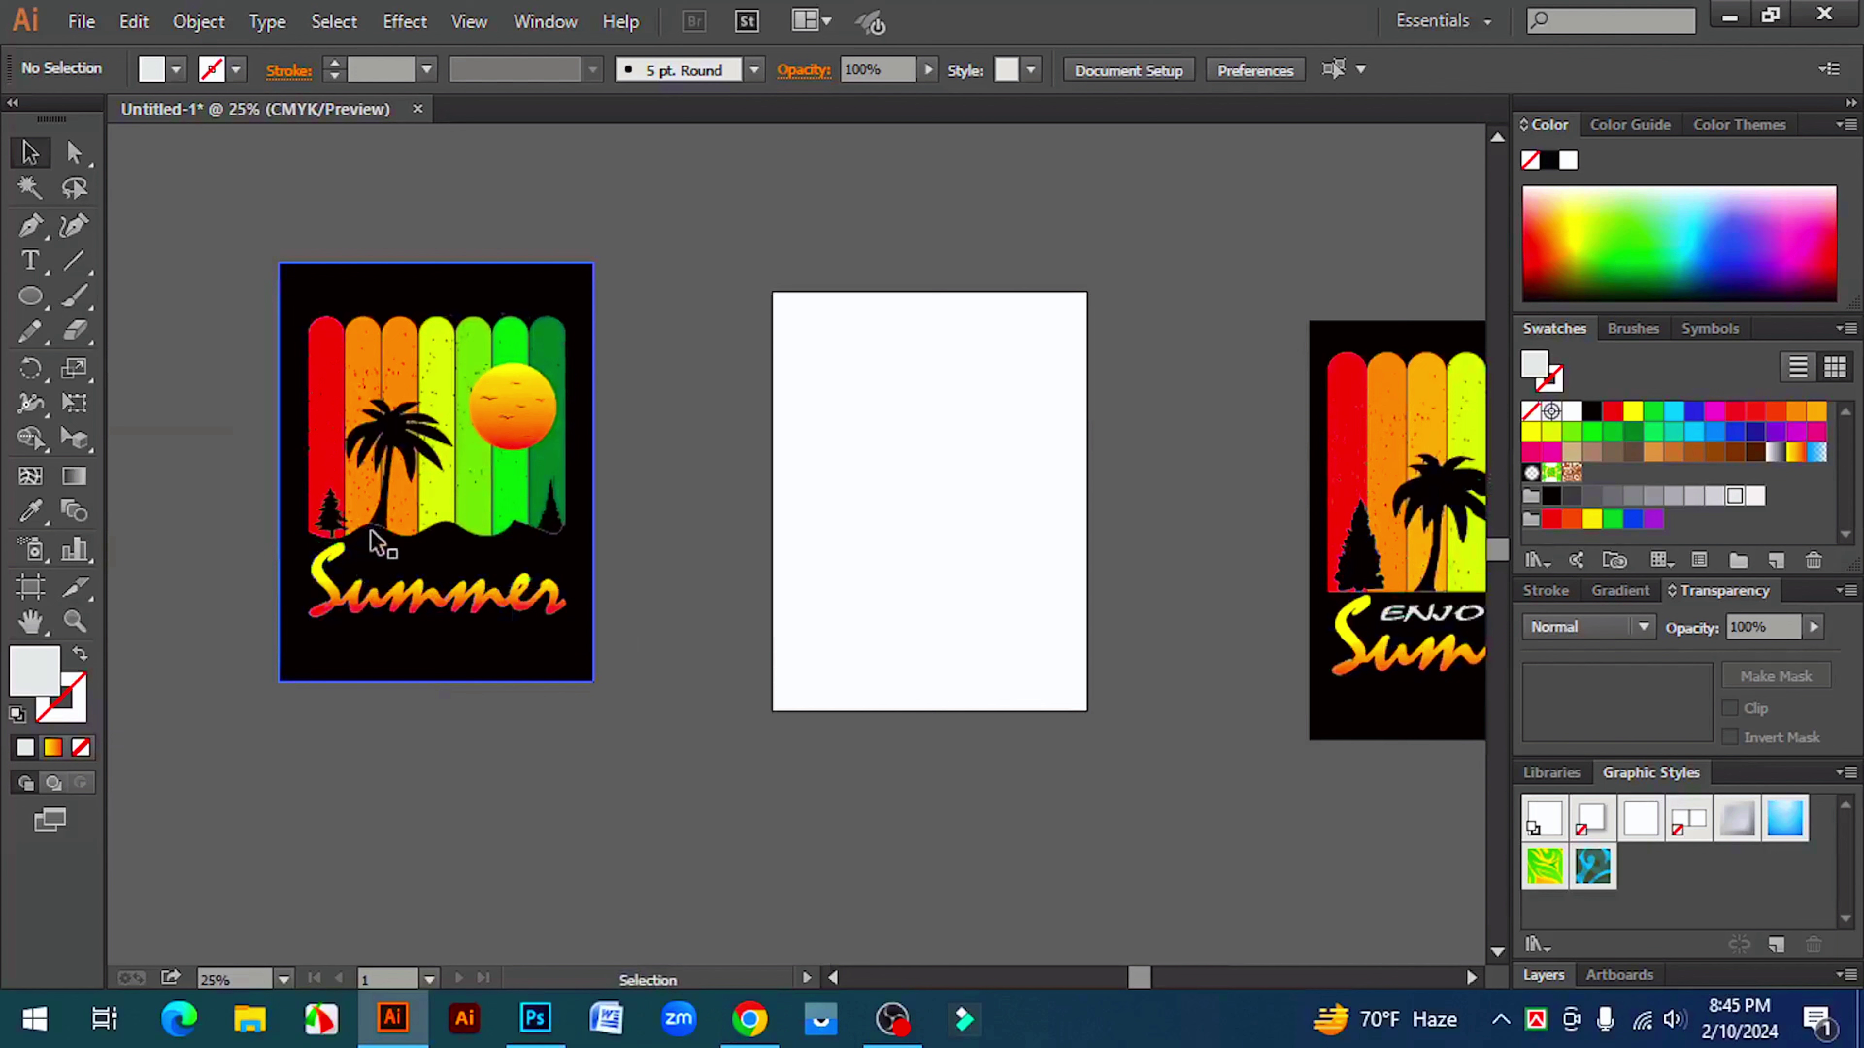
left_click_drag(1019, 774, 555, 733)
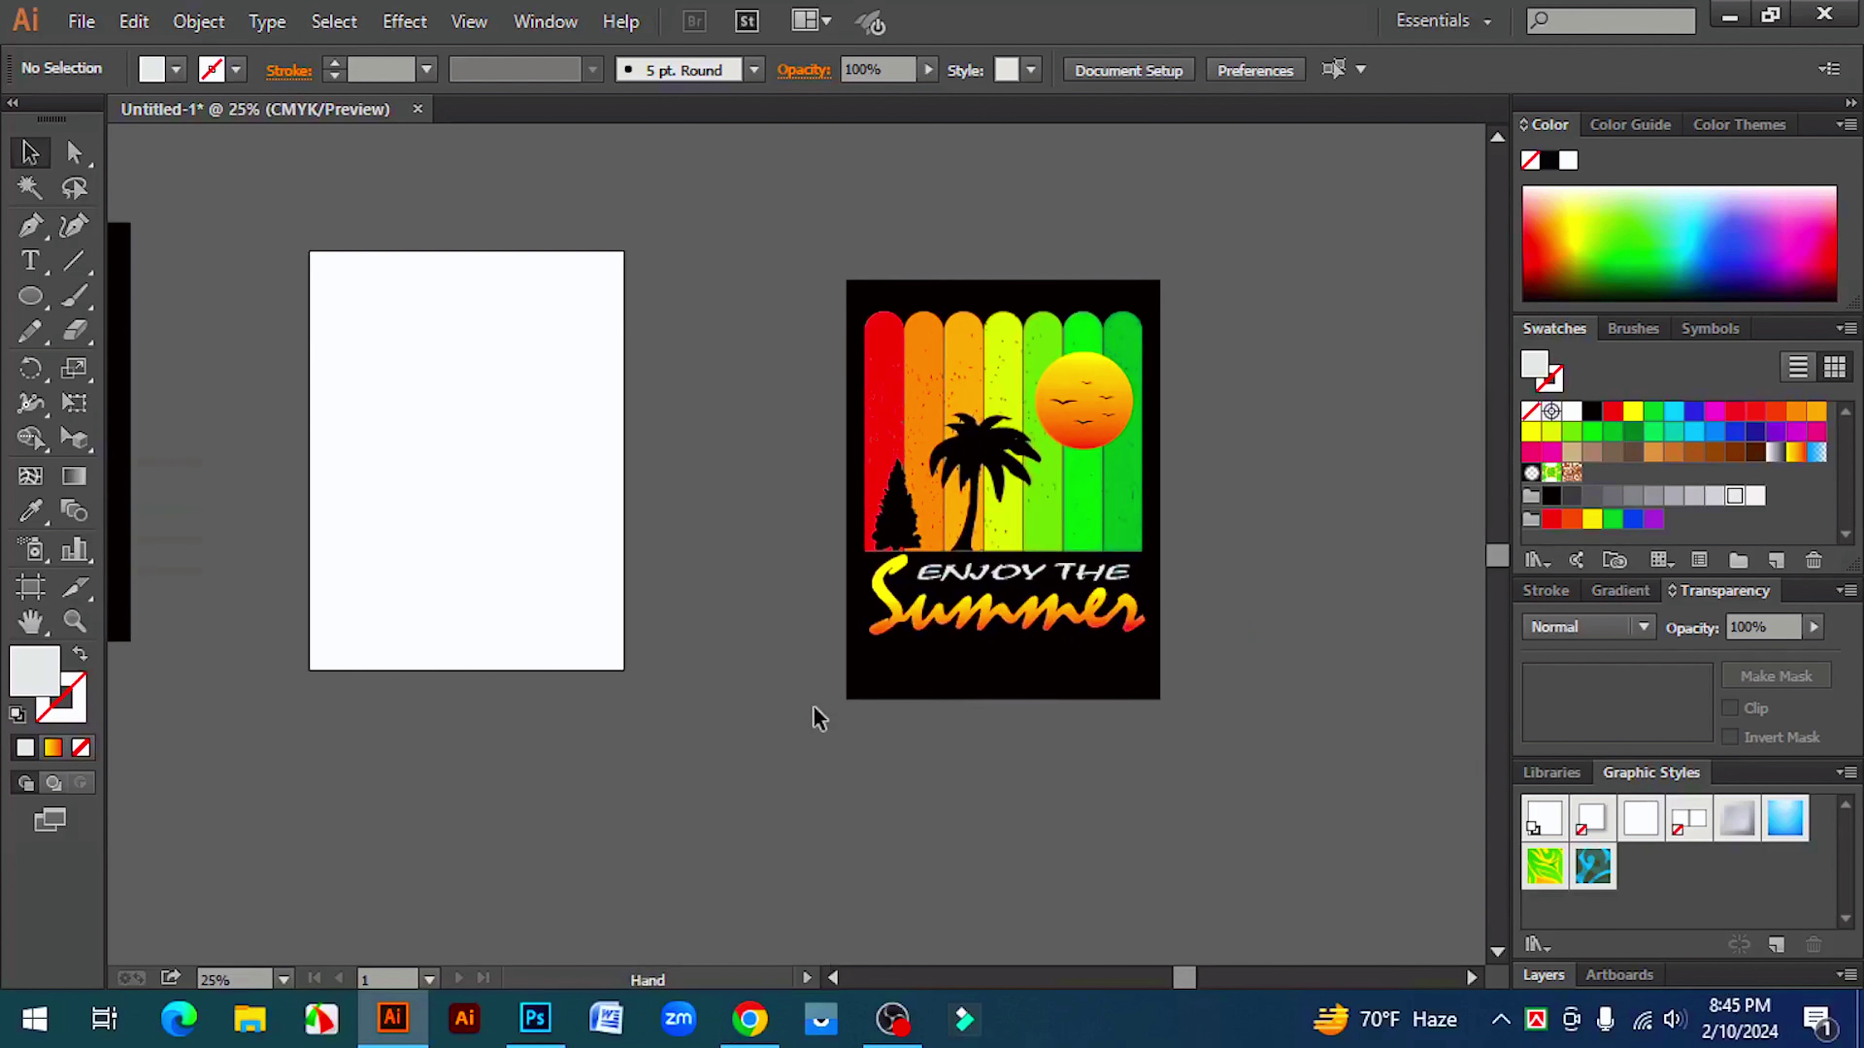
- Move the palm and the pine silhouettes off the stripes onto the empty canvas beside the black artwork
left_click(986, 473)
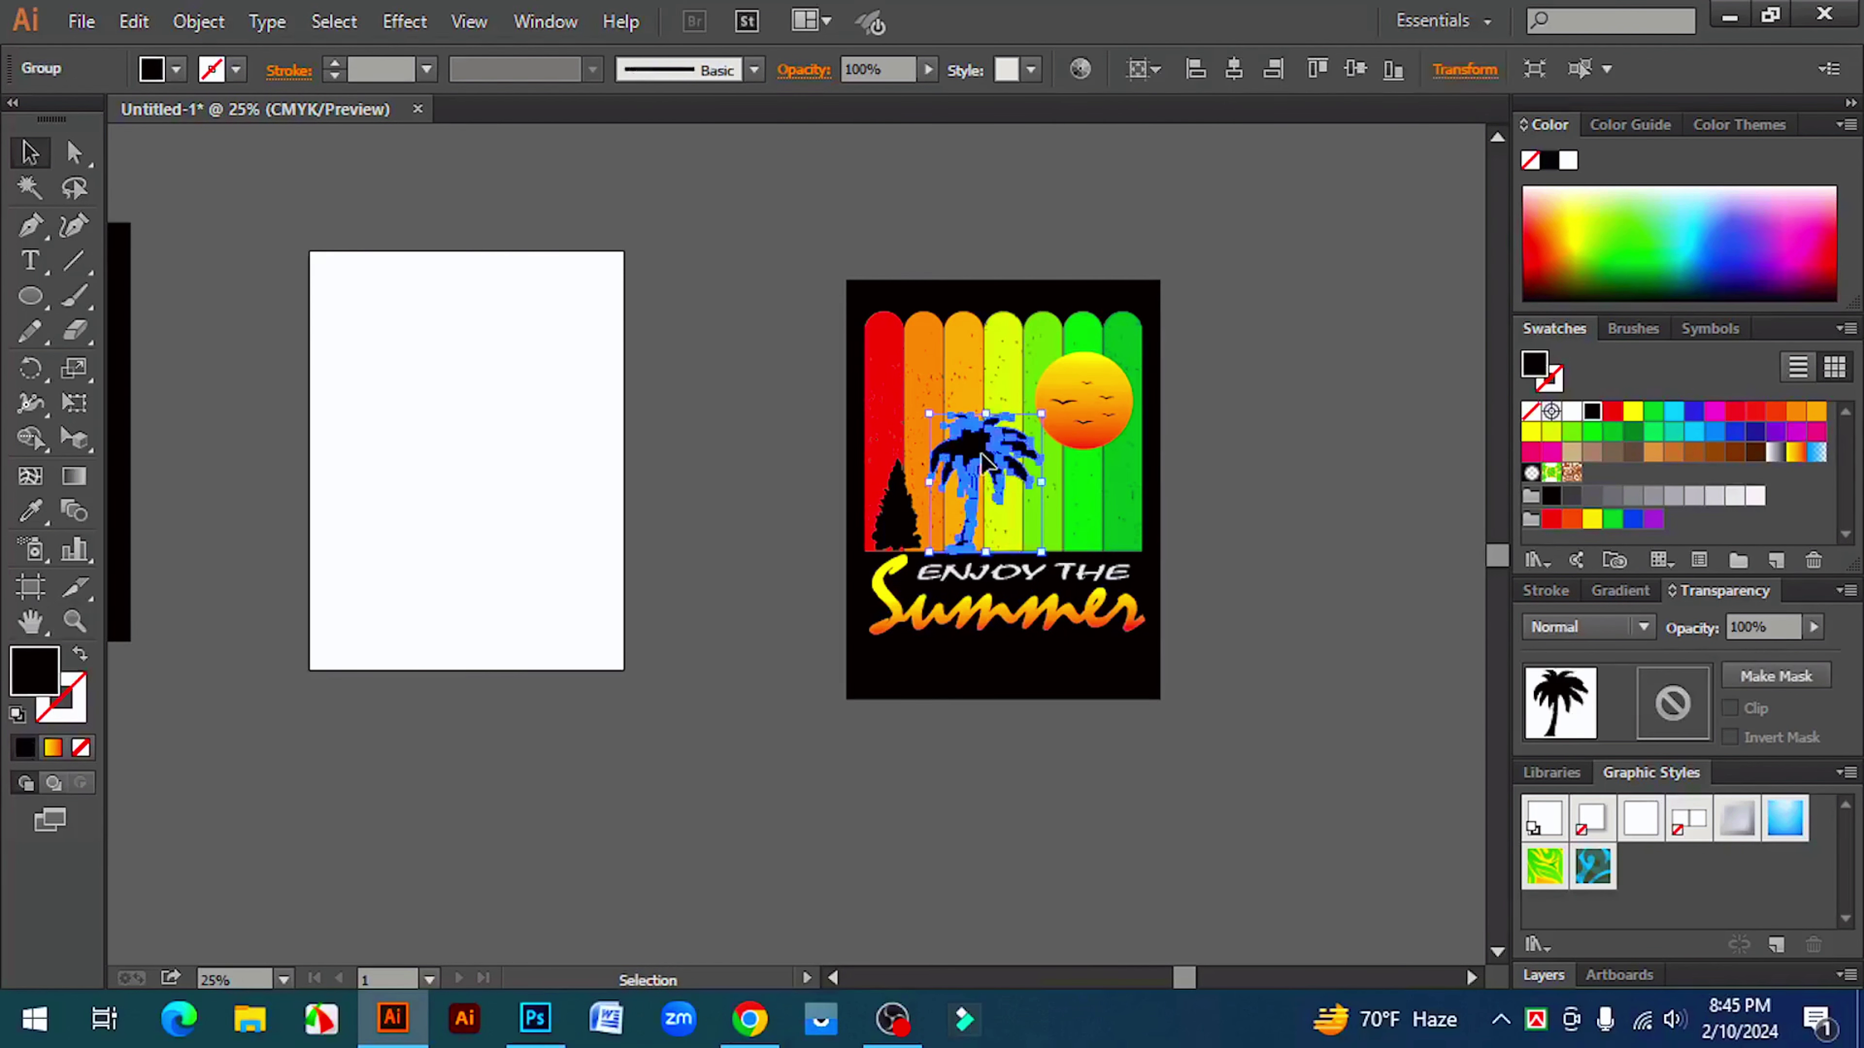
left_click_drag(987, 474, 734, 692)
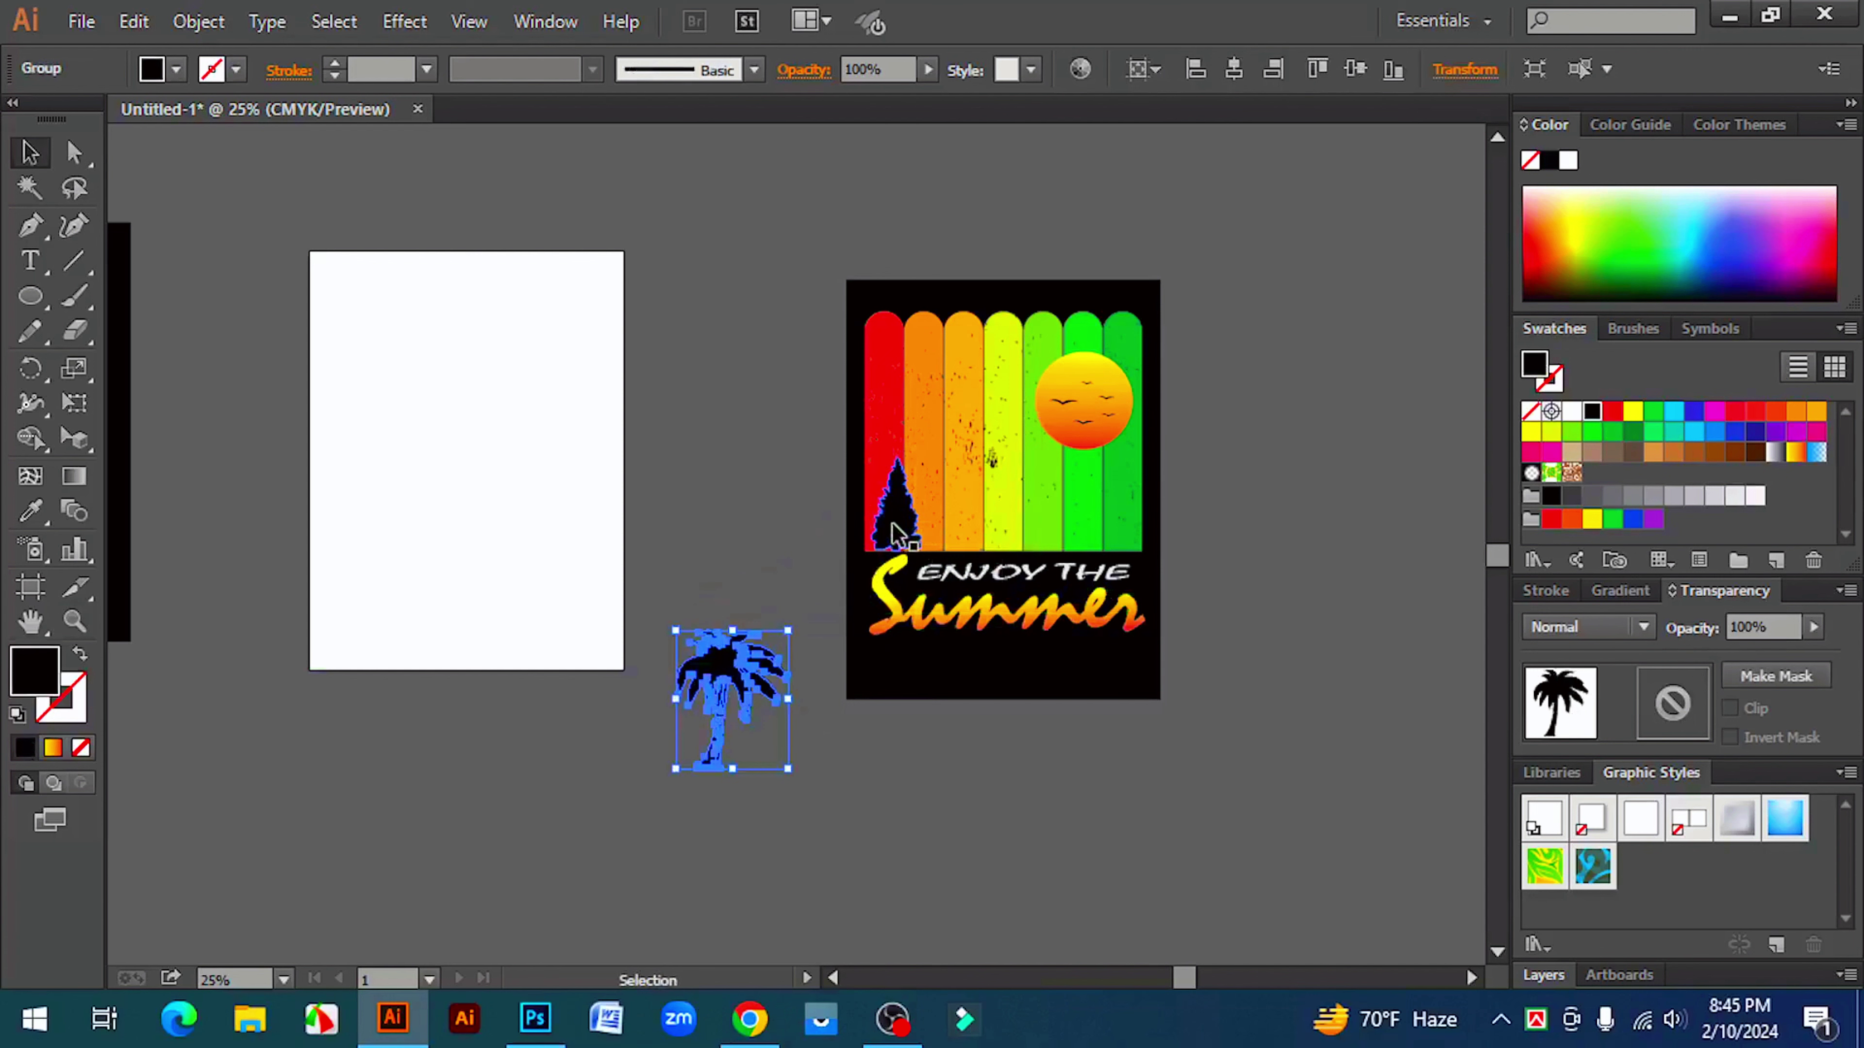
left_click_drag(890, 521, 709, 556)
left_click(919, 728)
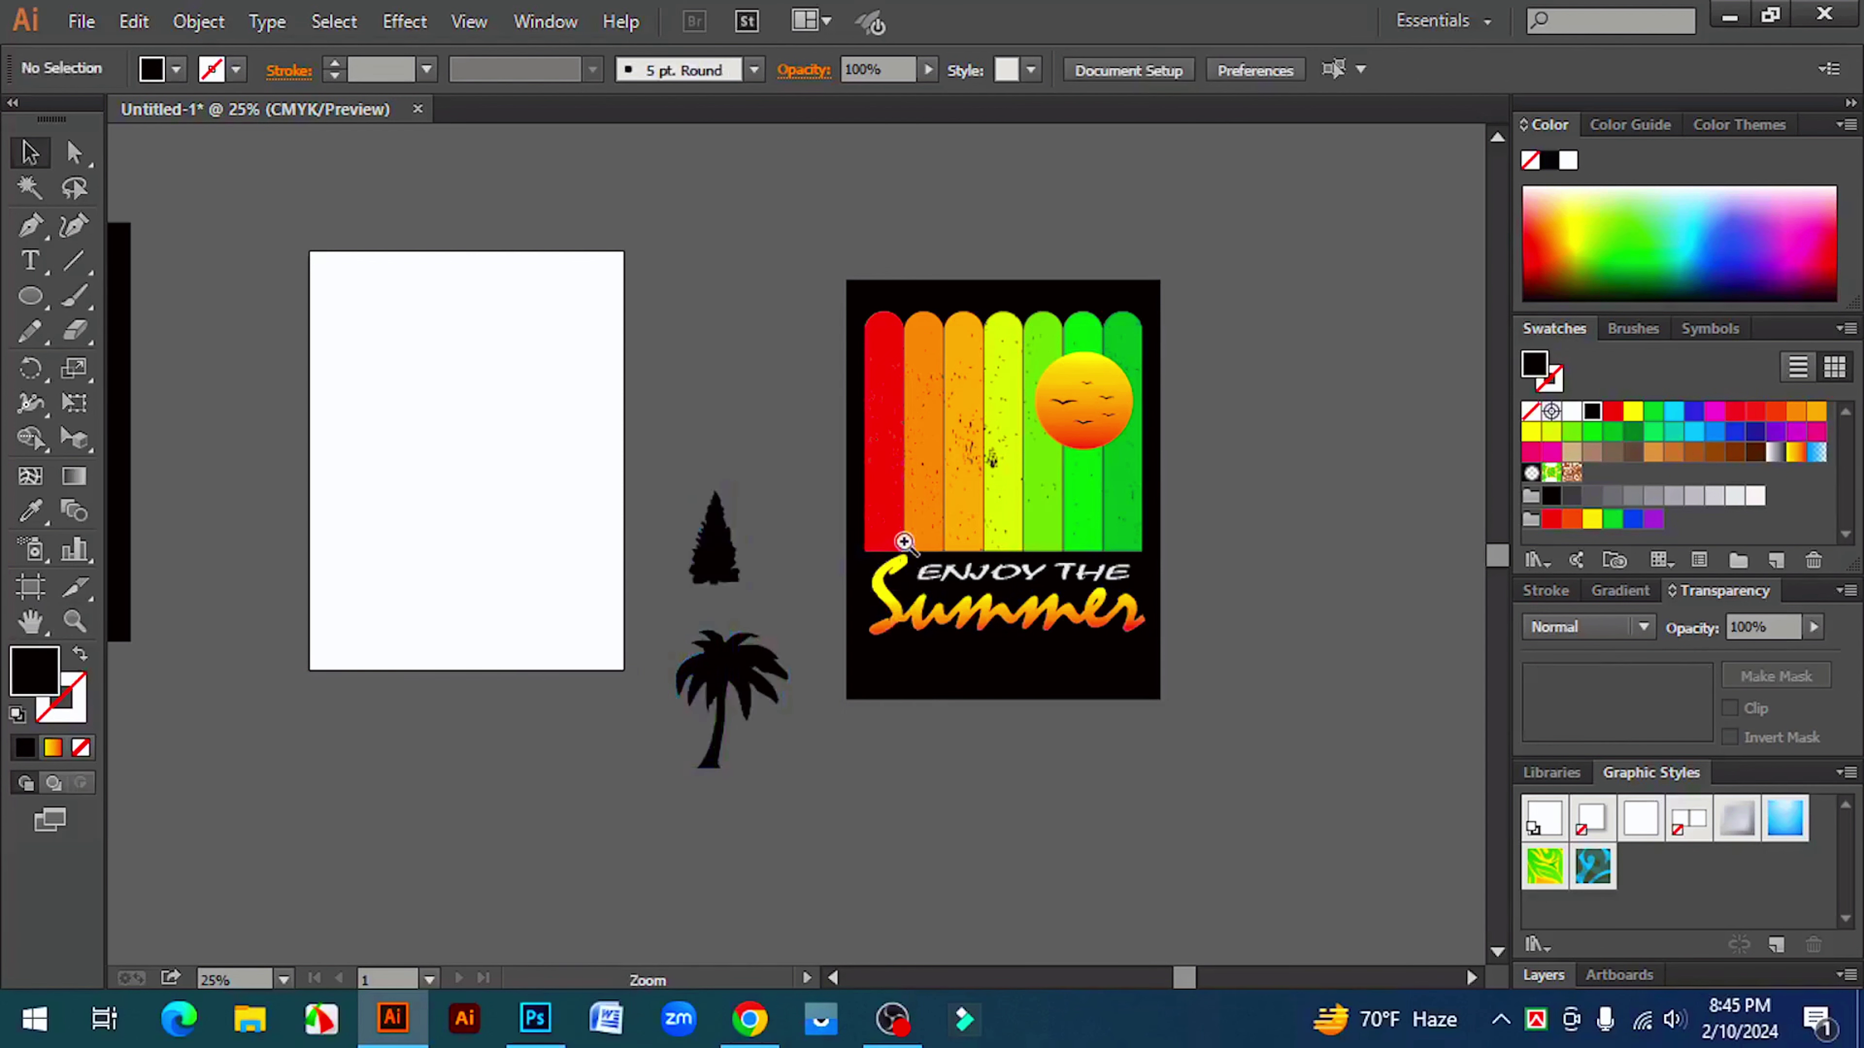
left_click(904, 542)
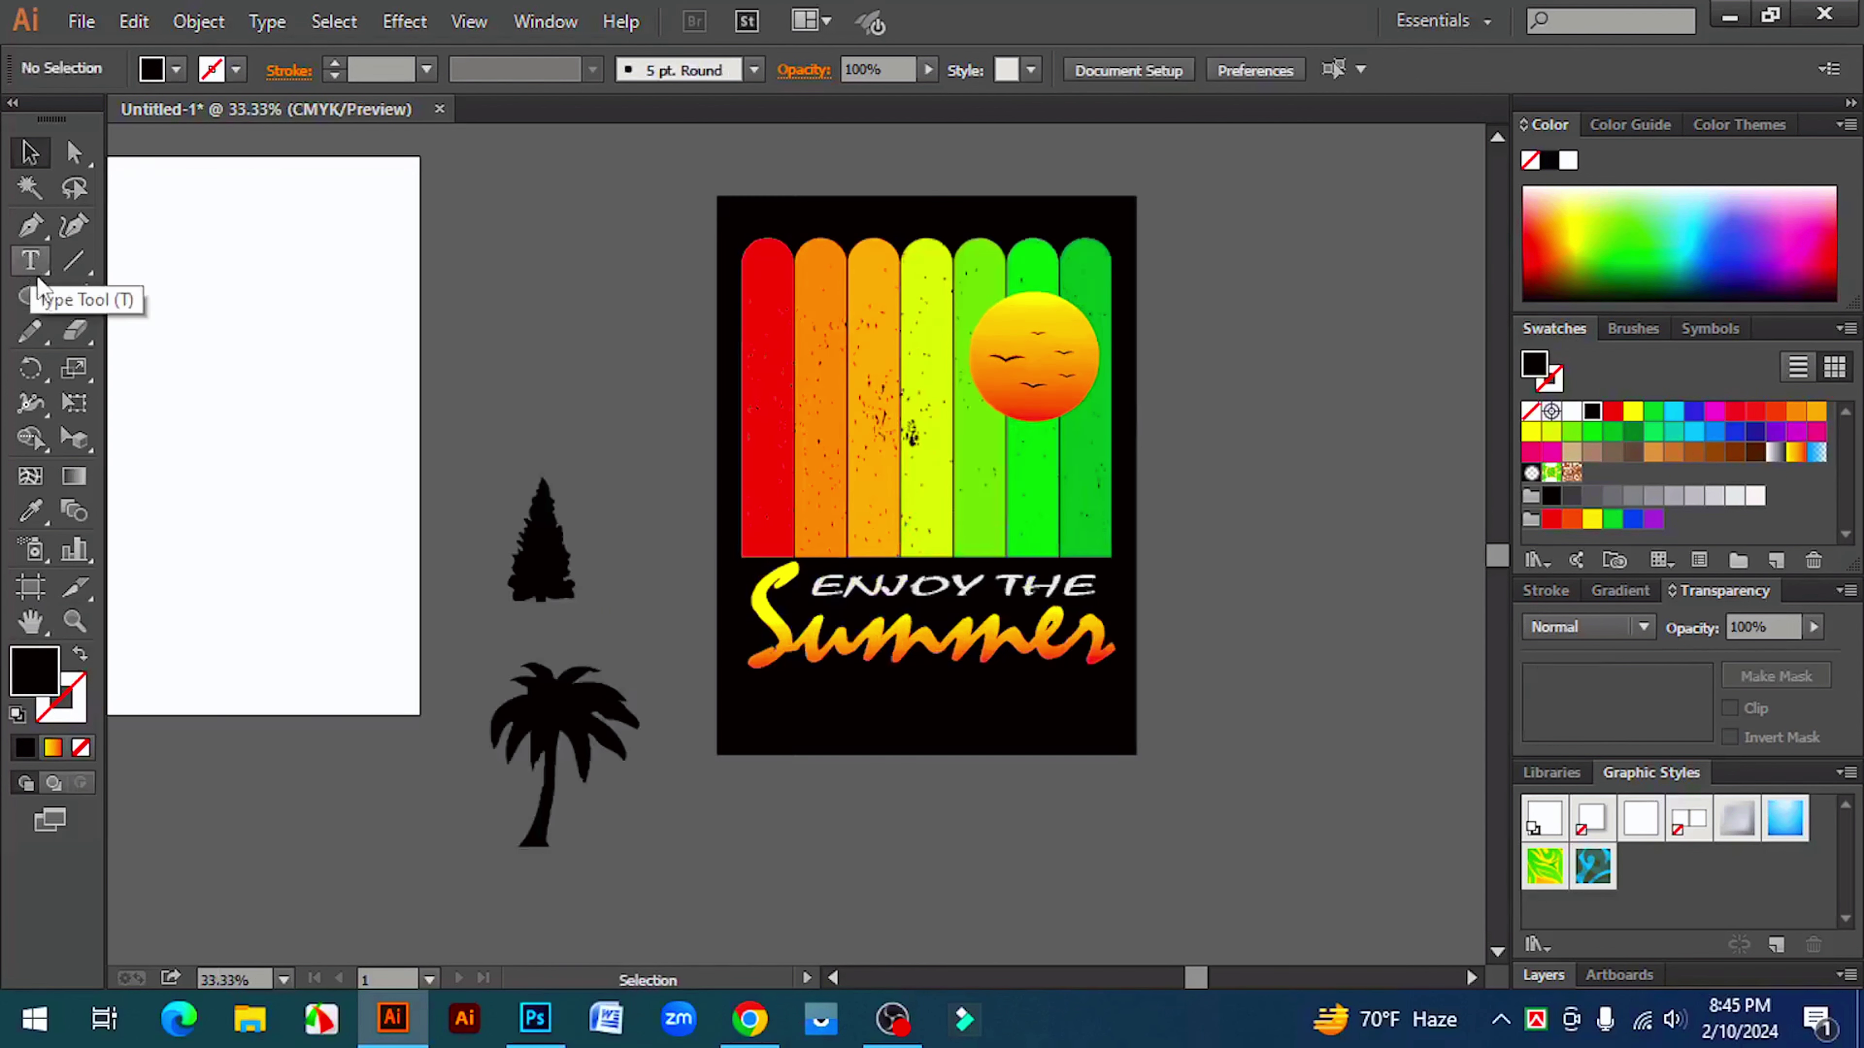
- Draw a wavy Pencil line across the lower end of the stripes and remove the stripe areas below it with Shape Builder
mouse_move(29, 332)
left_mouse_down()
mouse_move(125, 366)
mouse_move(158, 334)
left_mouse_up()
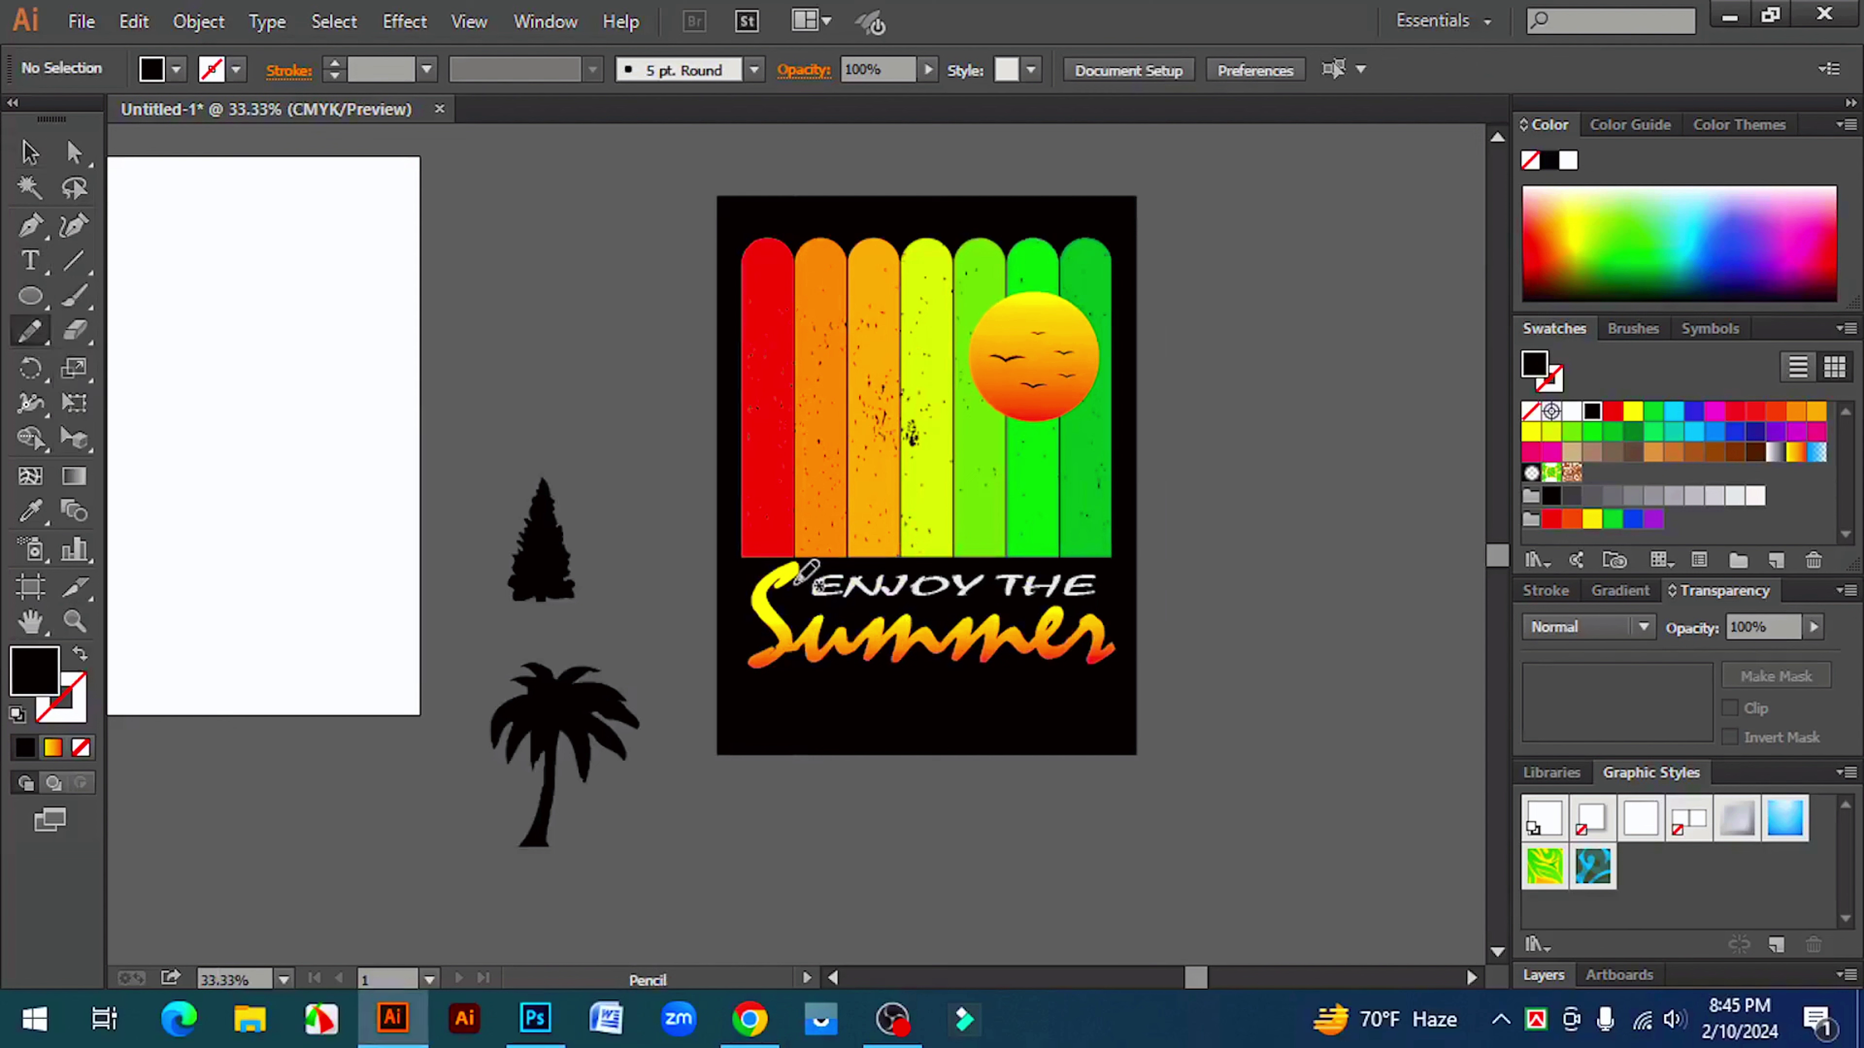
mouse_move(731, 526)
left_mouse_down()
mouse_move(937, 529)
mouse_move(971, 547)
mouse_move(1014, 527)
mouse_move(1154, 547)
left_mouse_up()
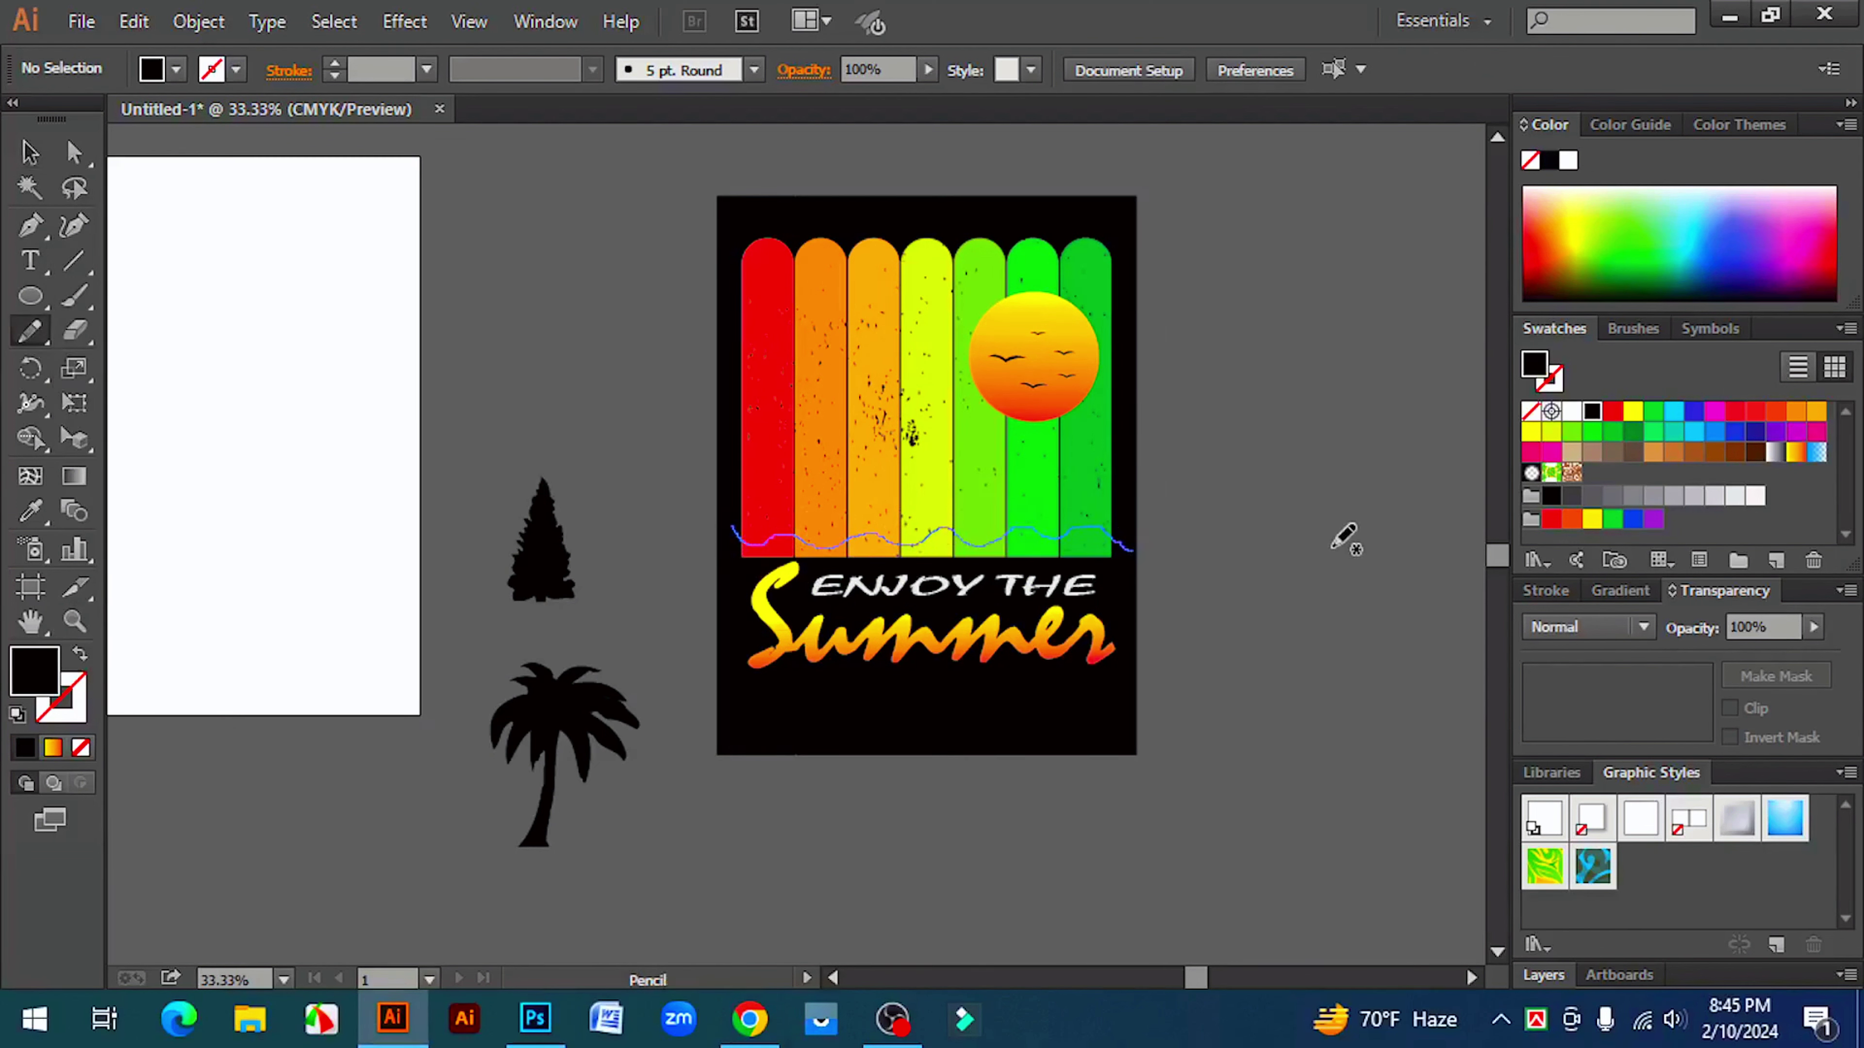
left_click(29, 152)
left_click_drag(690, 224, 1228, 571)
scroll(1086, 543, "up", 2)
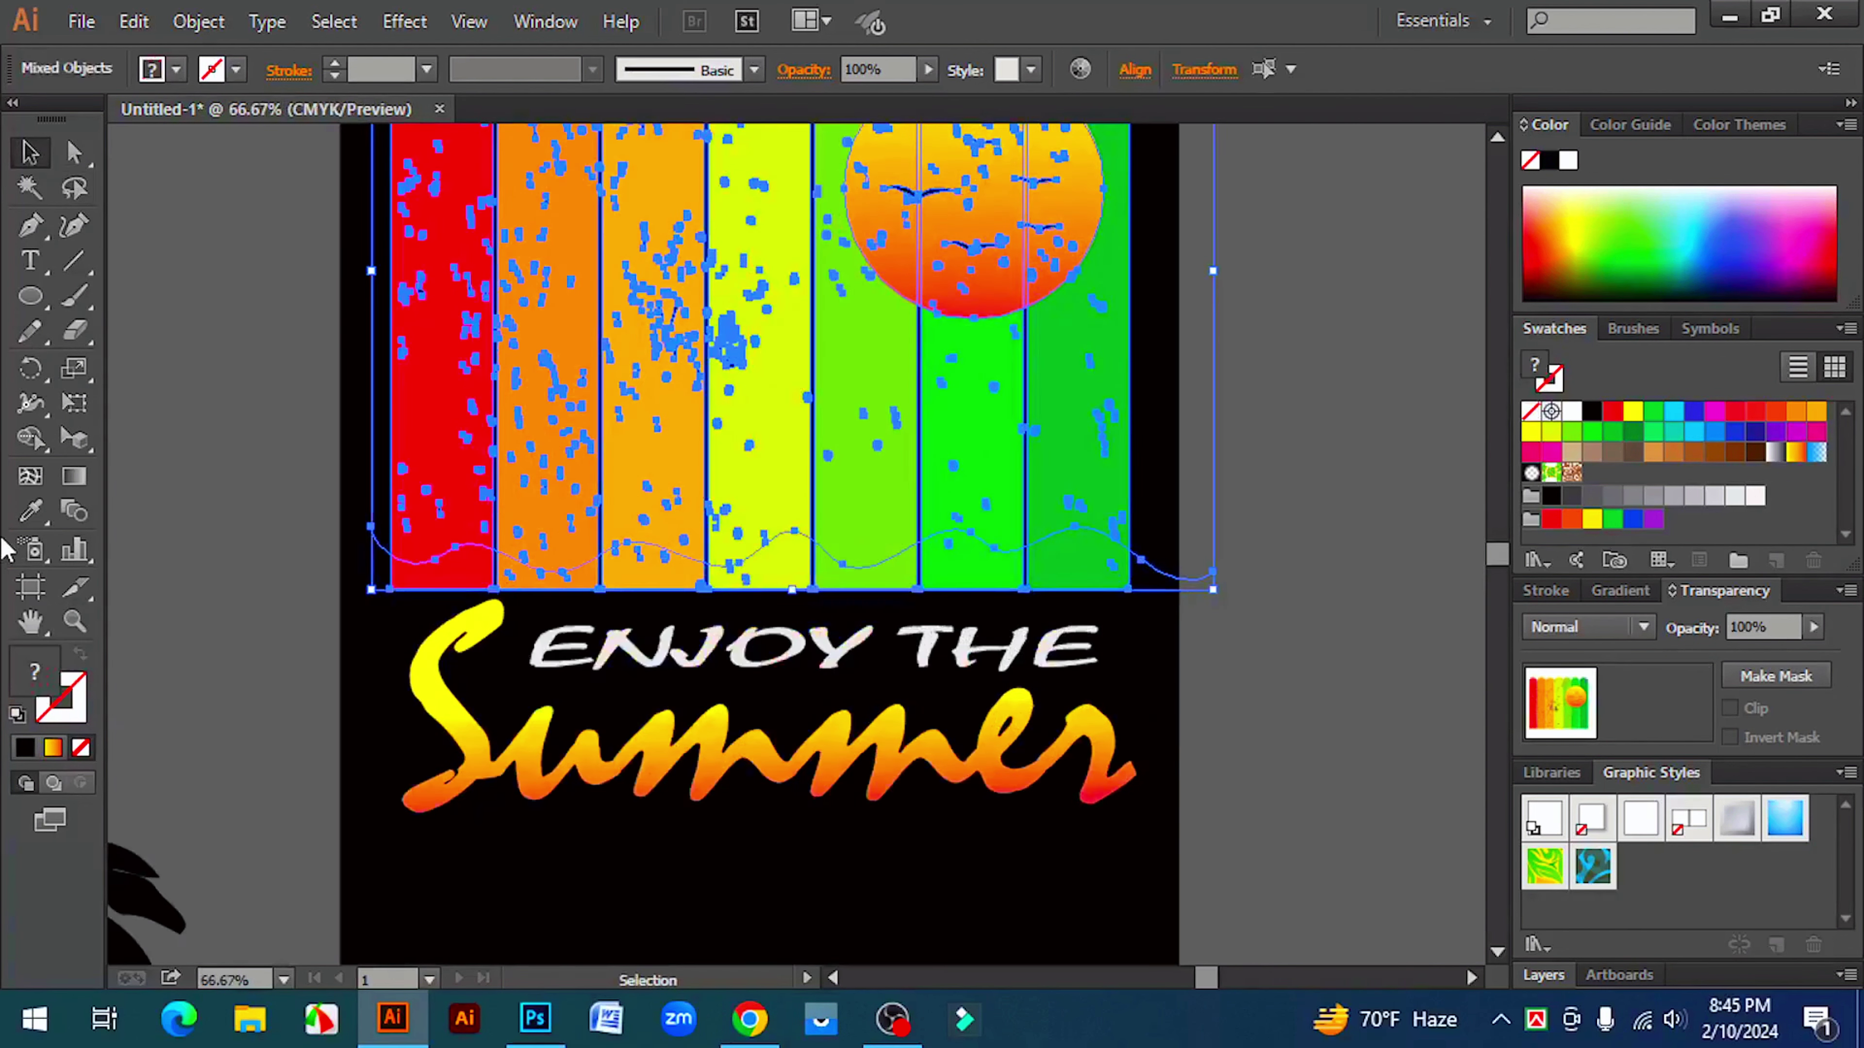
left_click(29, 439)
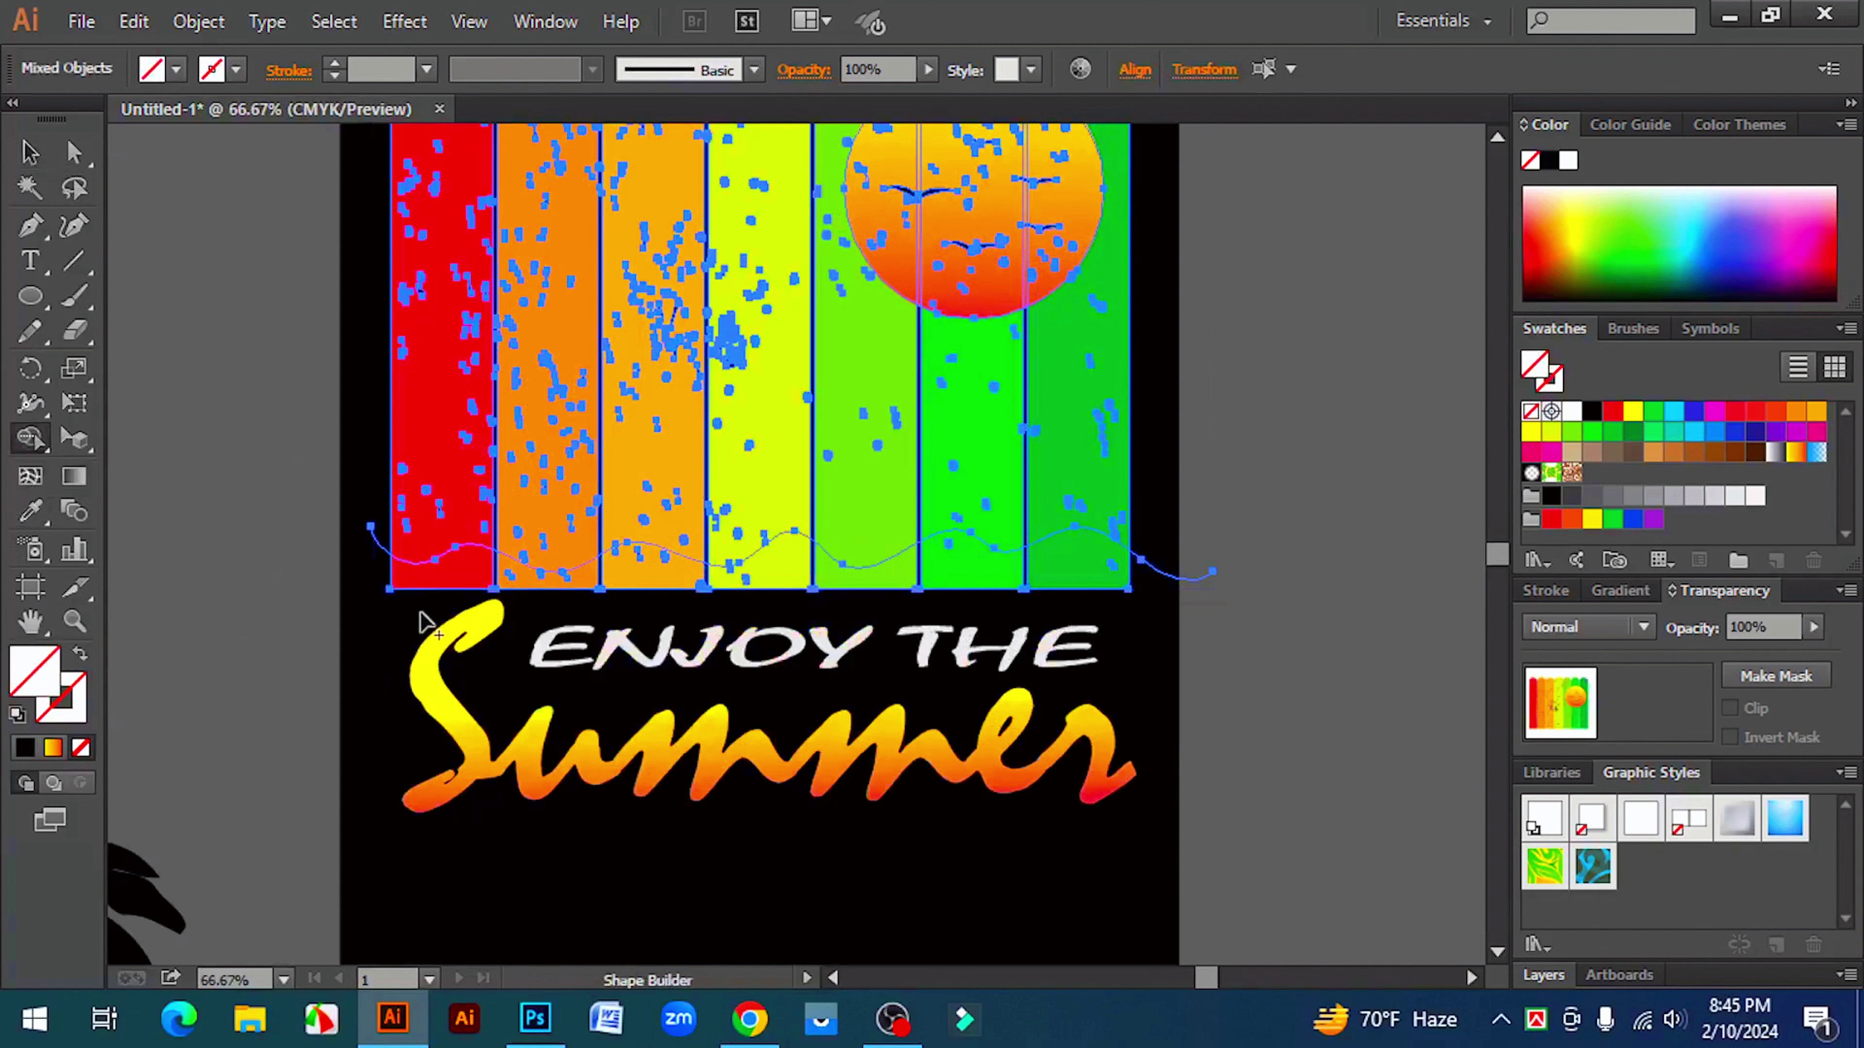
left_click_drag(411, 580, 1083, 580)
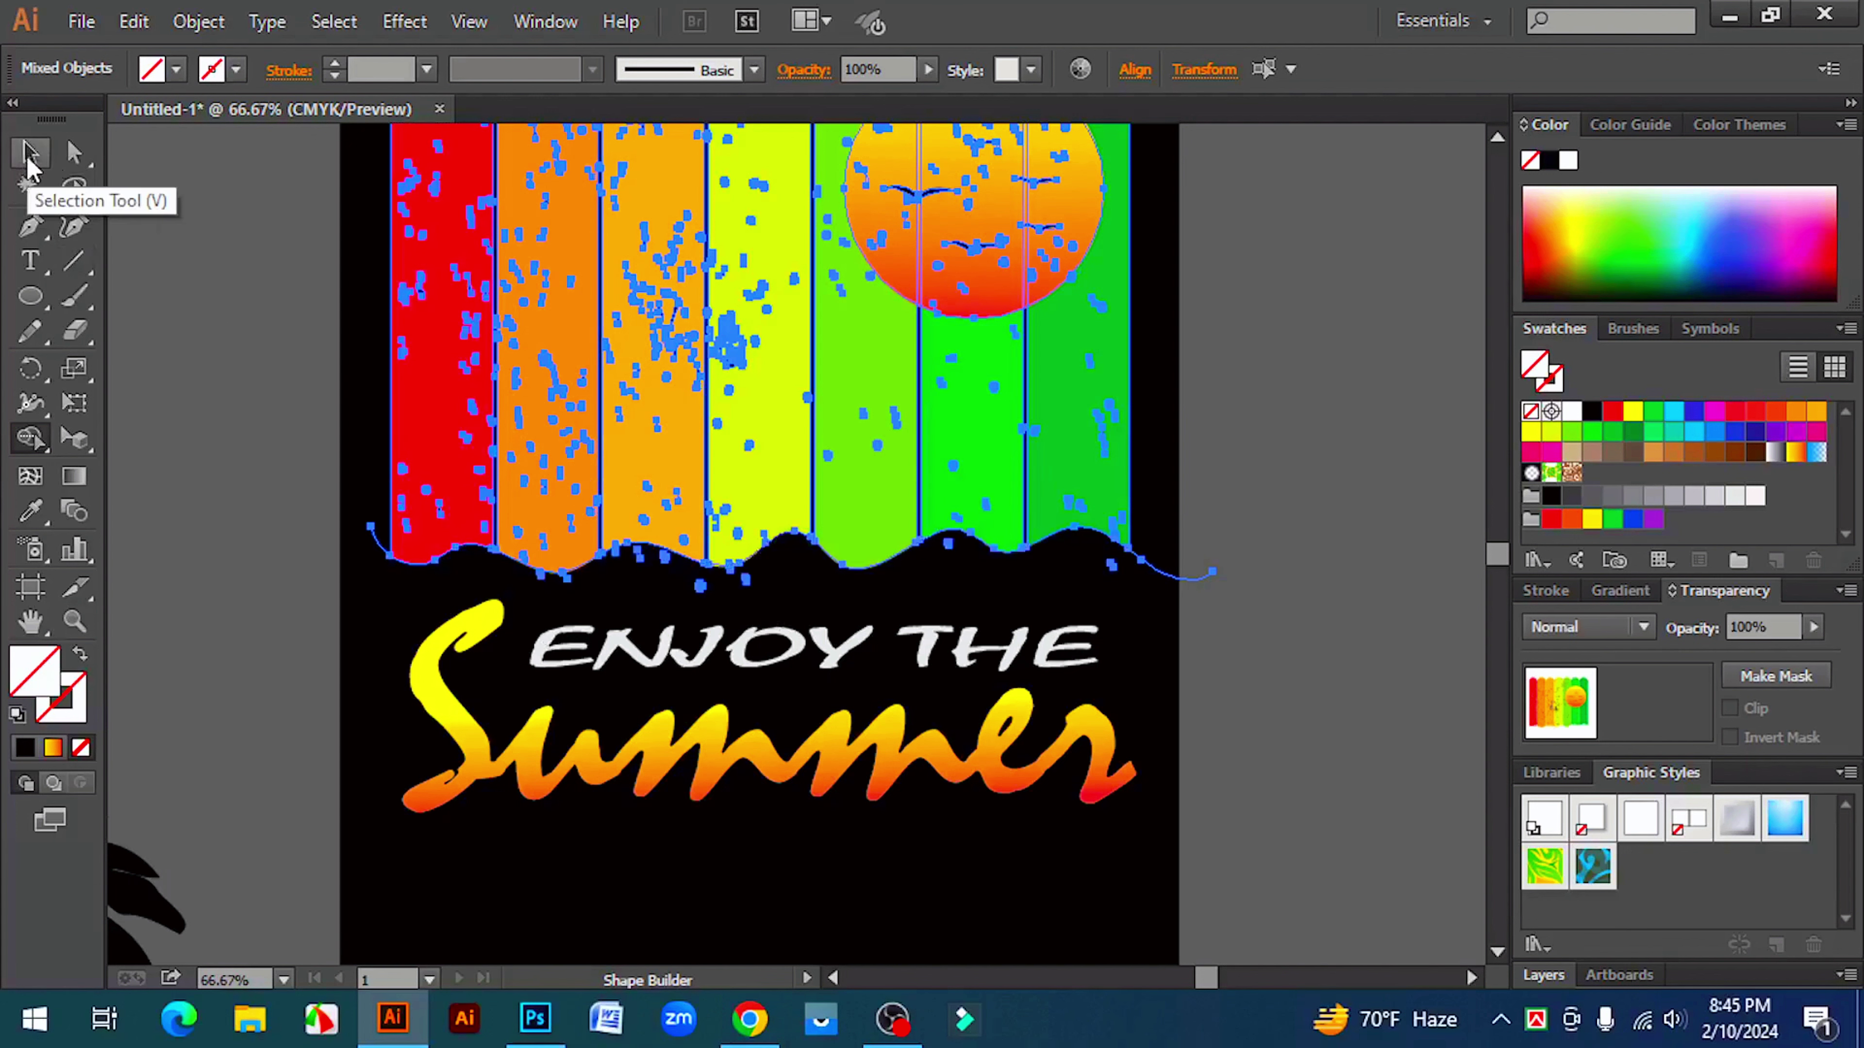
- Move the palm and the pine back onto the stripes so that their bases stand on the wavy edge
left_click(27, 158)
left_click(211, 508)
left_click_drag(236, 602, 353, 603)
left_click_drag(208, 870, 877, 256)
left_click(1383, 535)
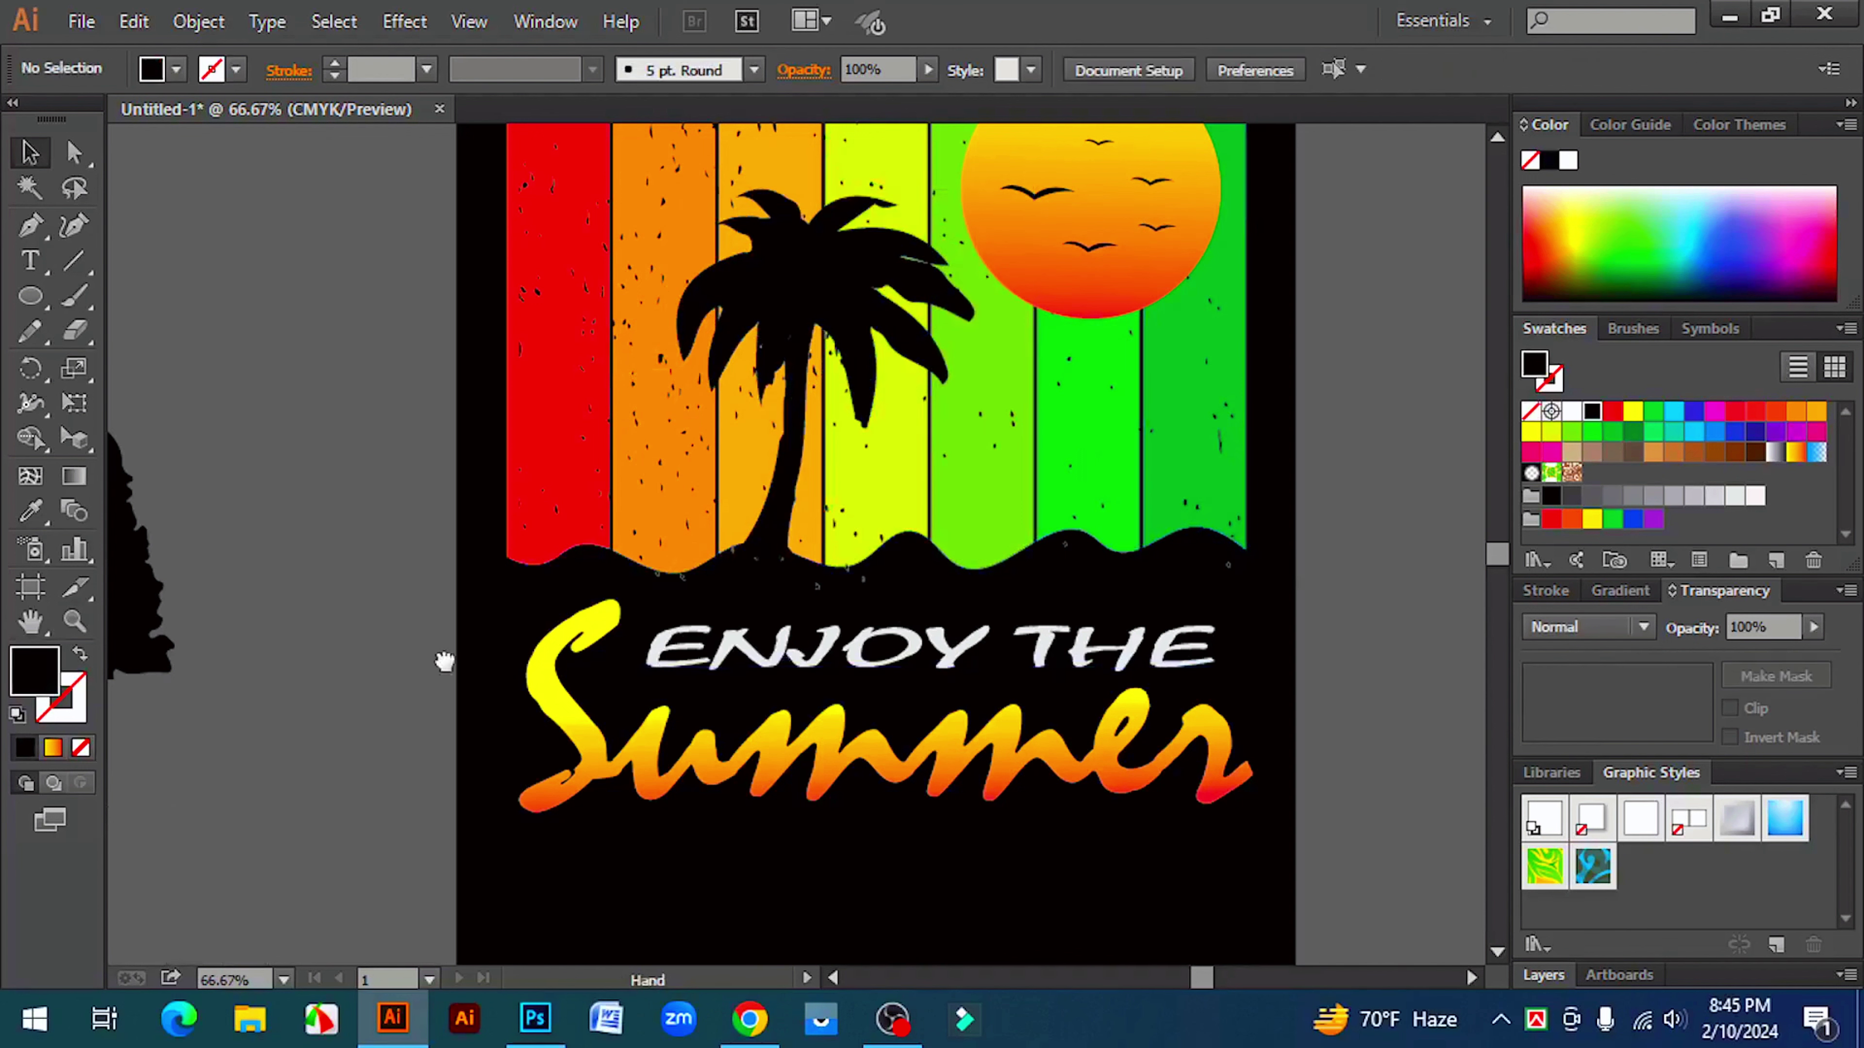
scroll(513, 631, "left", 5)
left_click_drag(470, 624, 907, 537)
left_click(649, 616)
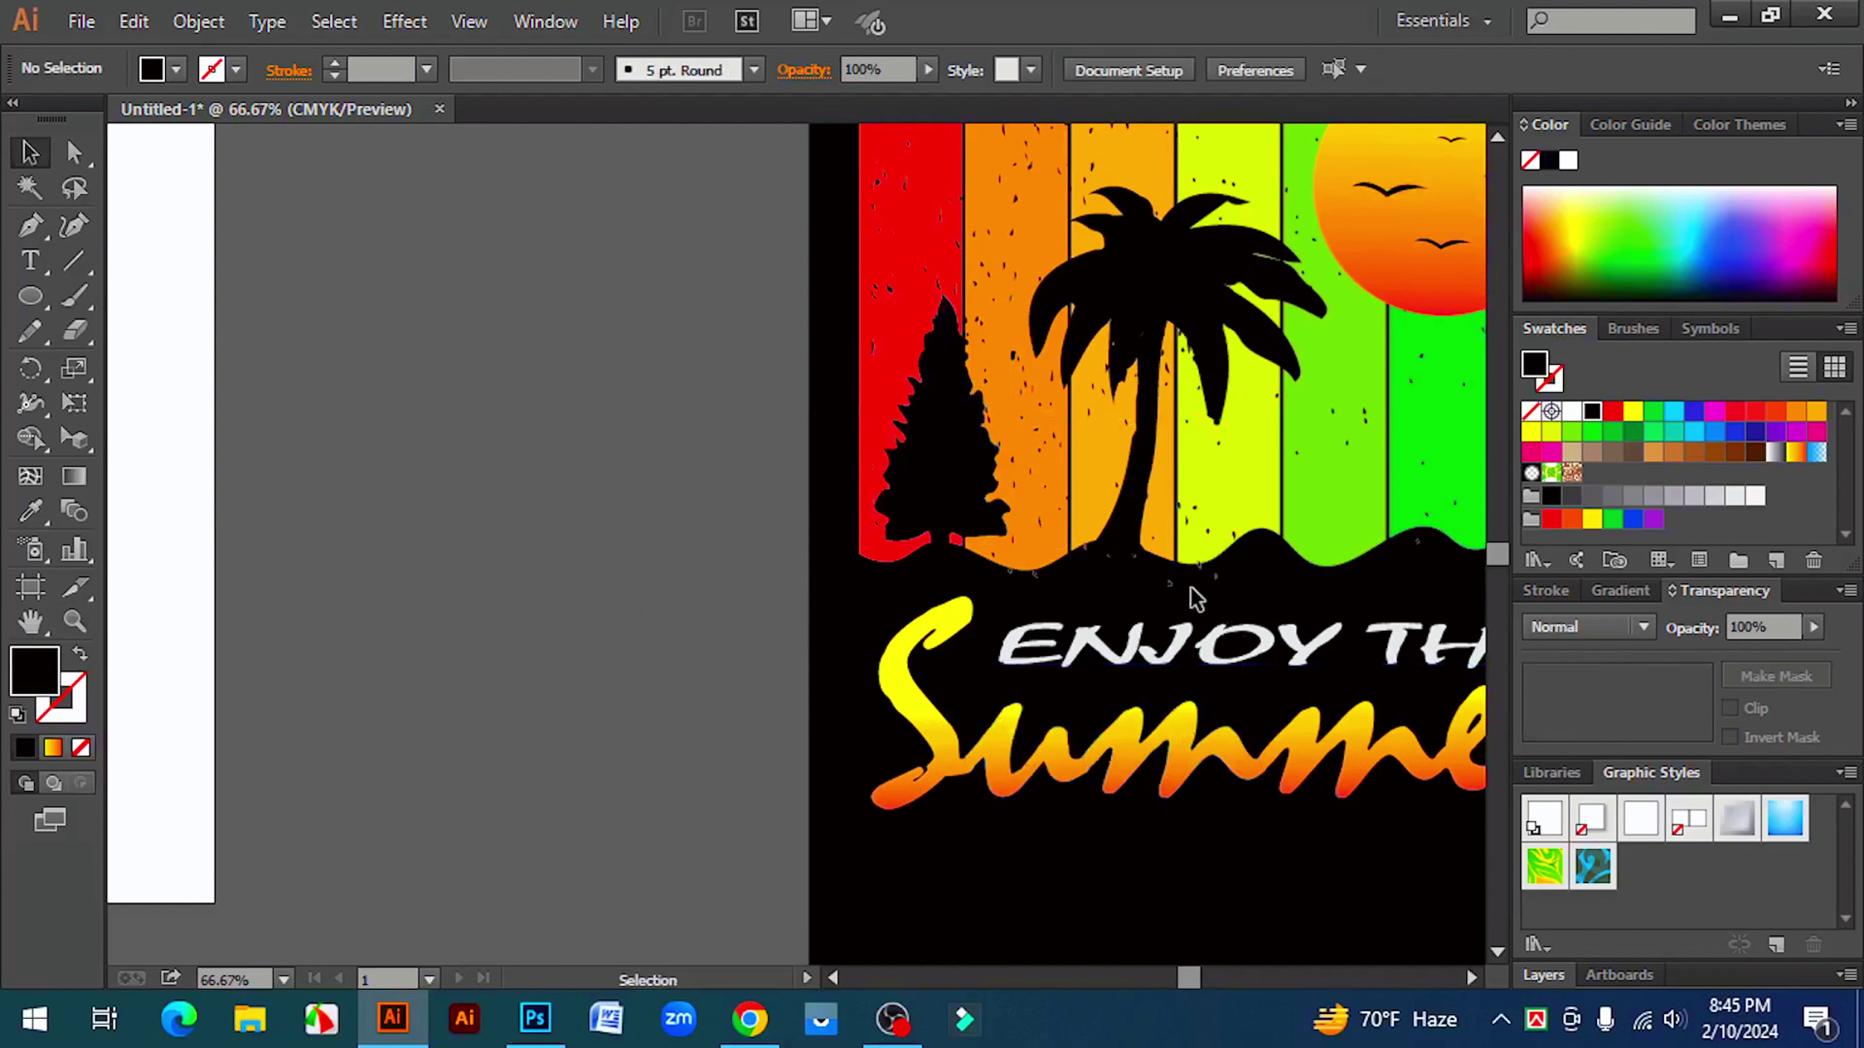
- Select the artwork and remove the palm's base area below the wavy edge with Shape Builder
left_click_drag(752, 287, 1436, 803)
left_click(1097, 574, "ctrl")
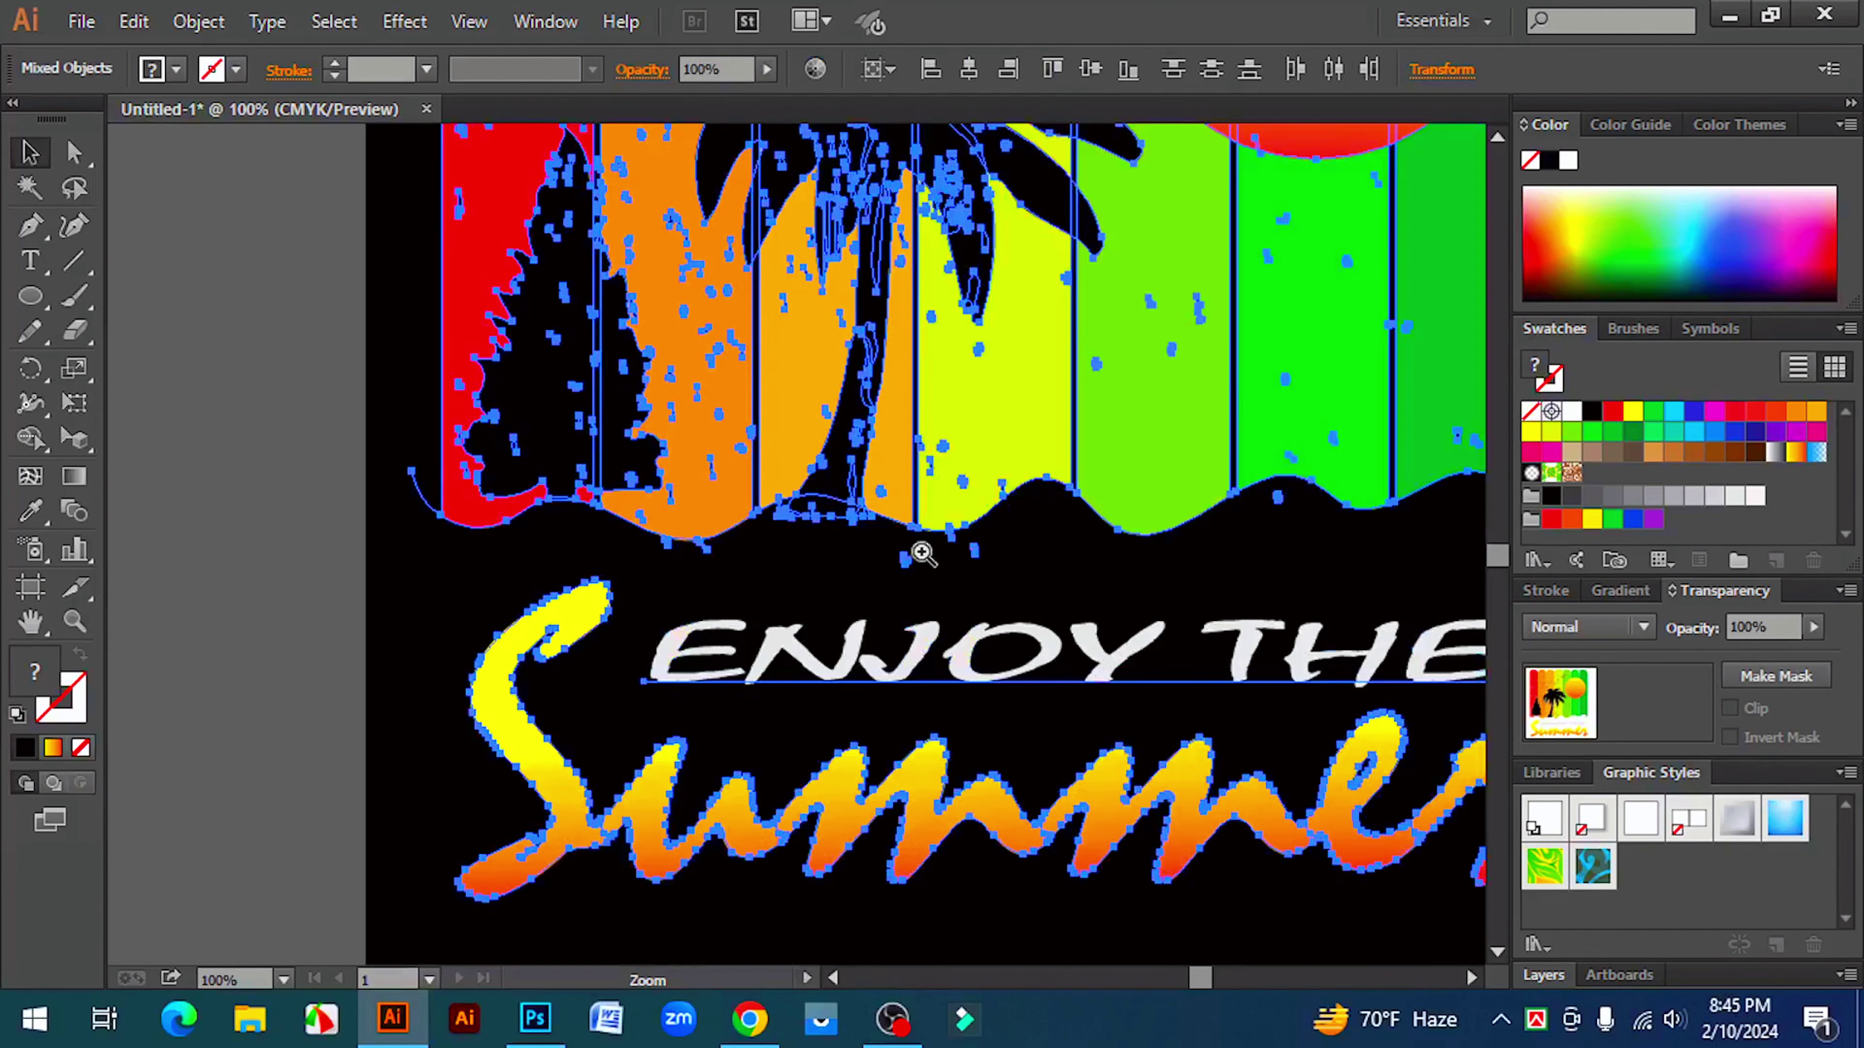
left_click(859, 536, "ctrl")
left_click(767, 530, "ctrl")
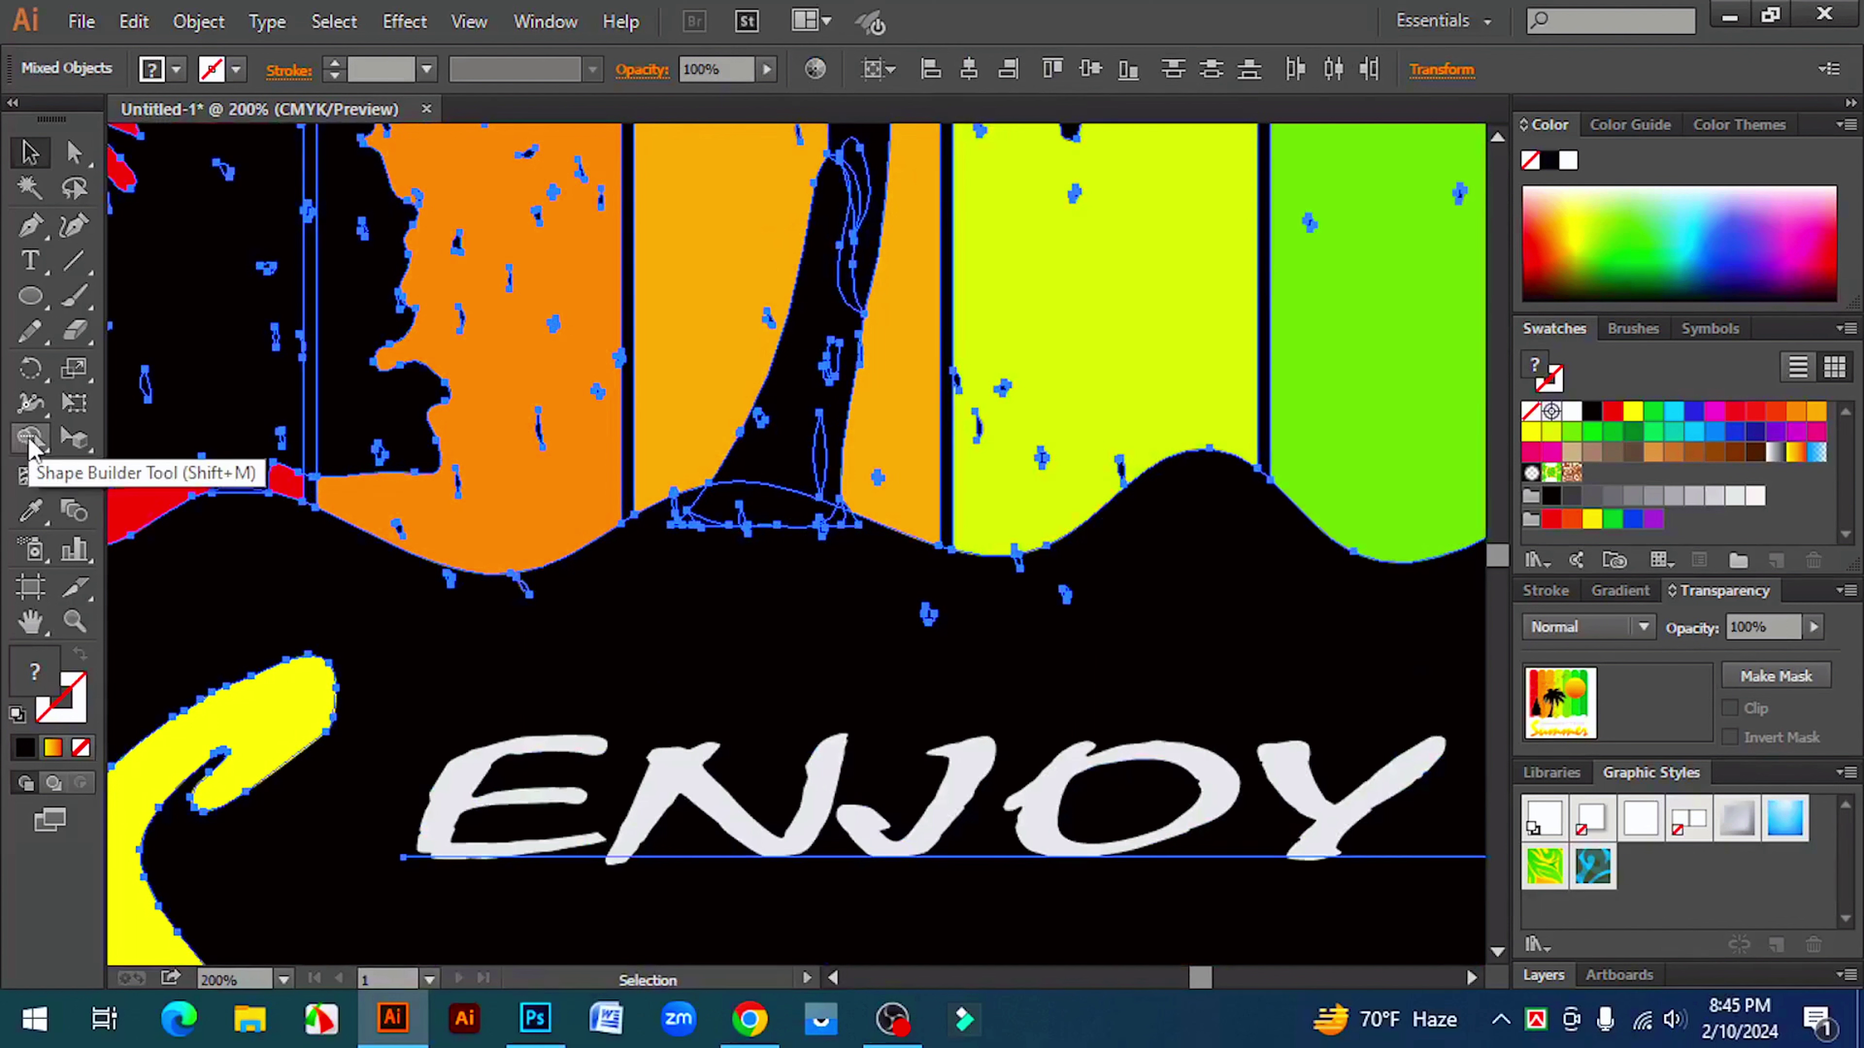
left_click(29, 440)
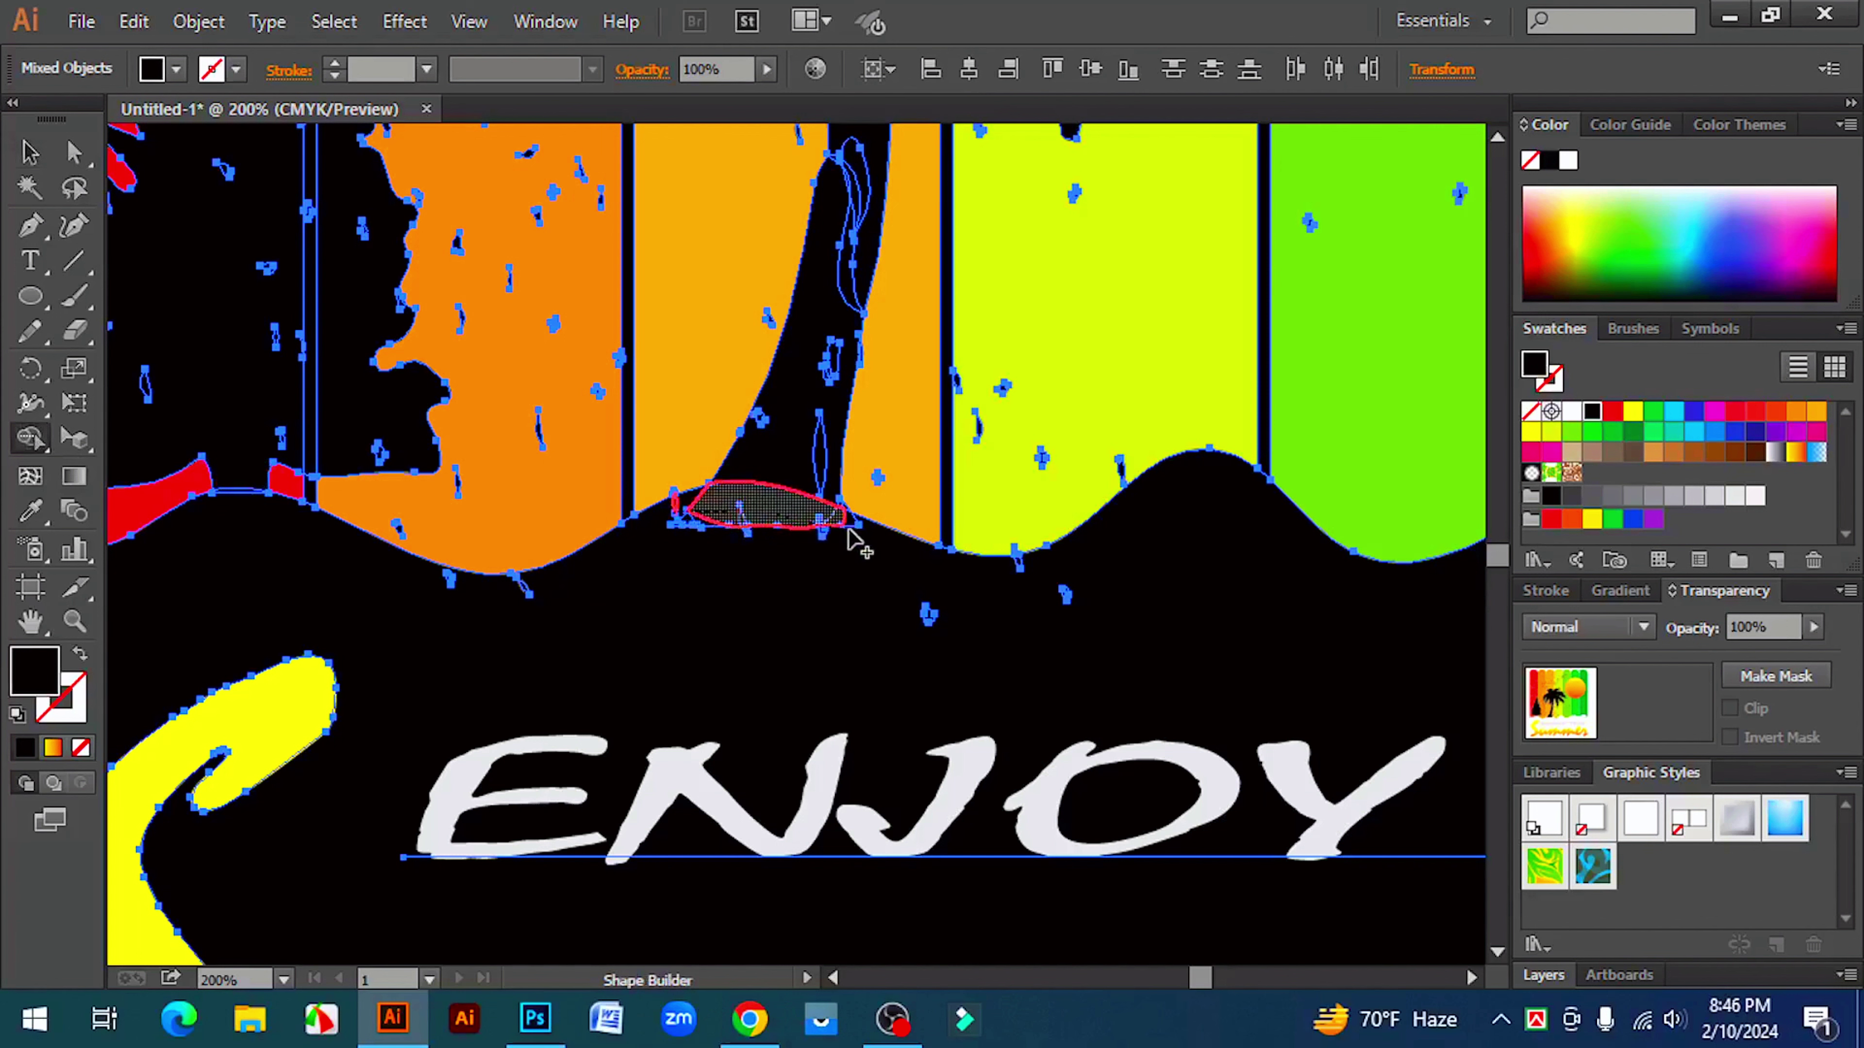
left_click(871, 534)
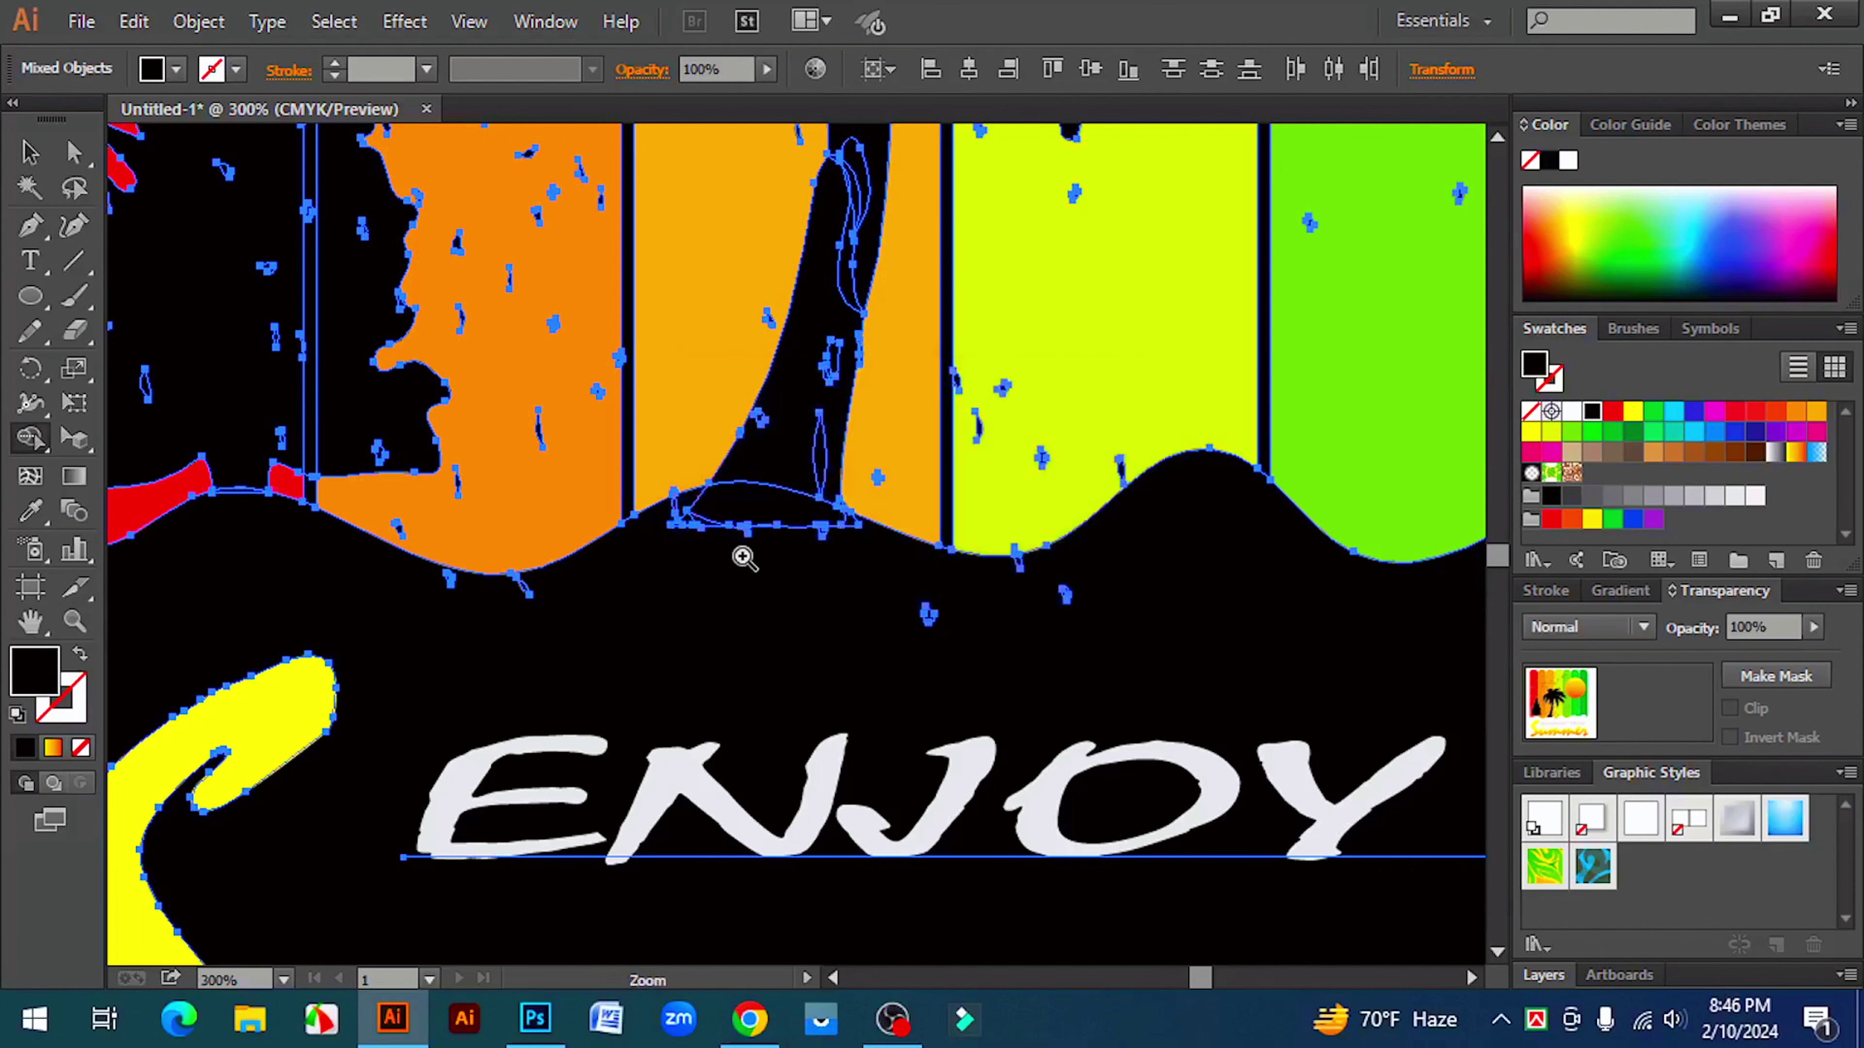
key("ctrl+plus")
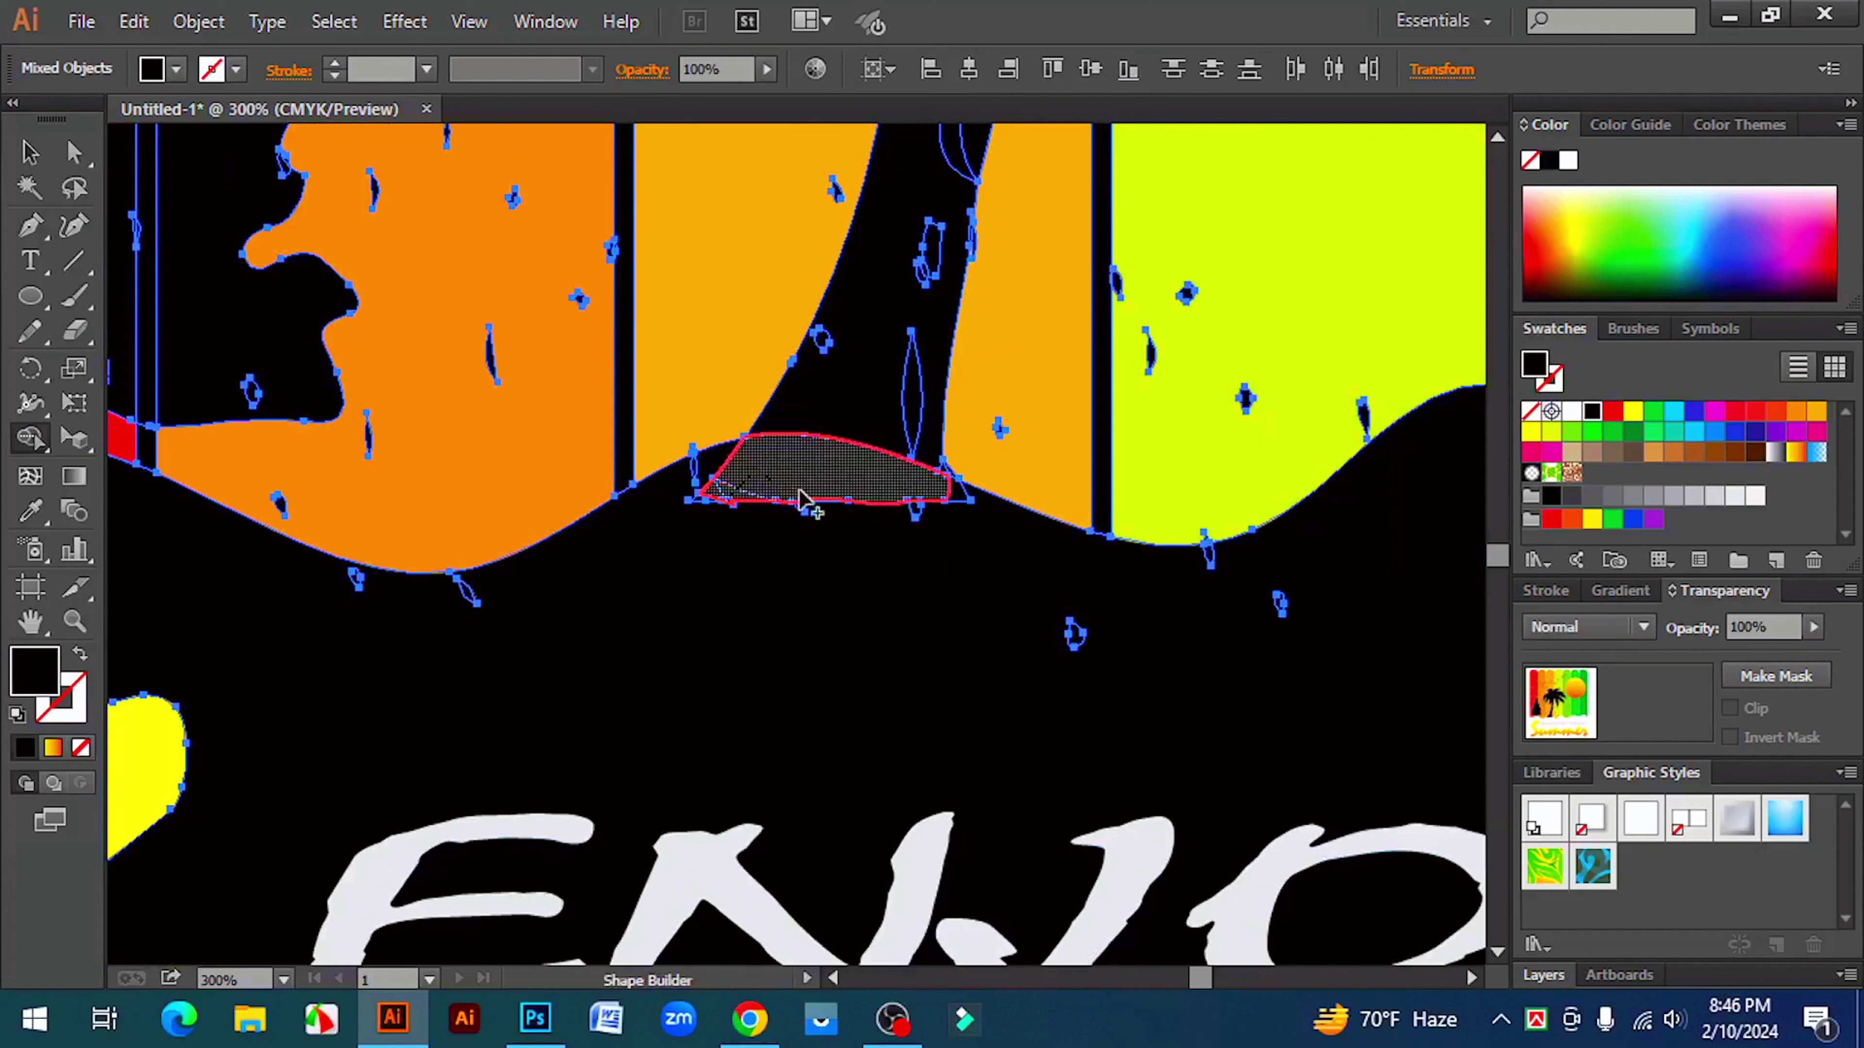
mouse_move(967, 514)
left_mouse_down()
mouse_move(790, 514)
mouse_move(915, 513)
mouse_move(691, 457)
mouse_move(698, 490)
left_mouse_up()
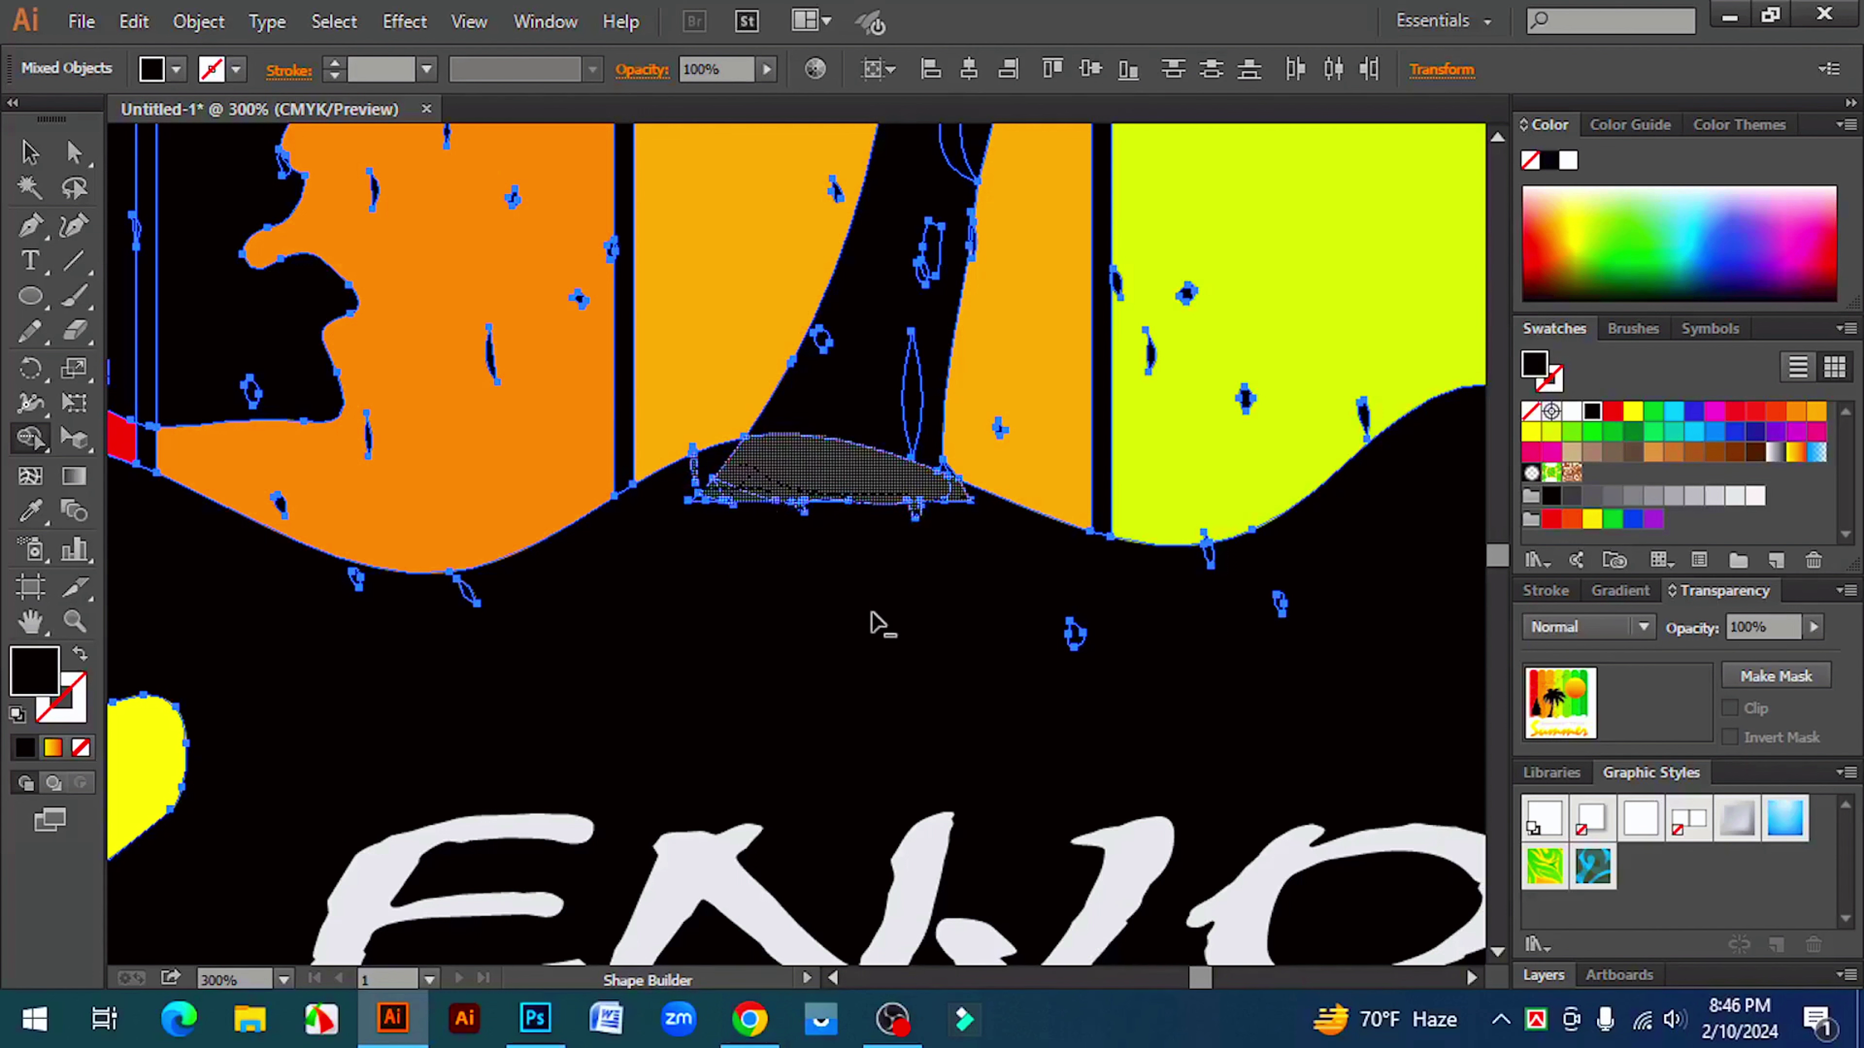
left_click(838, 505, "alt")
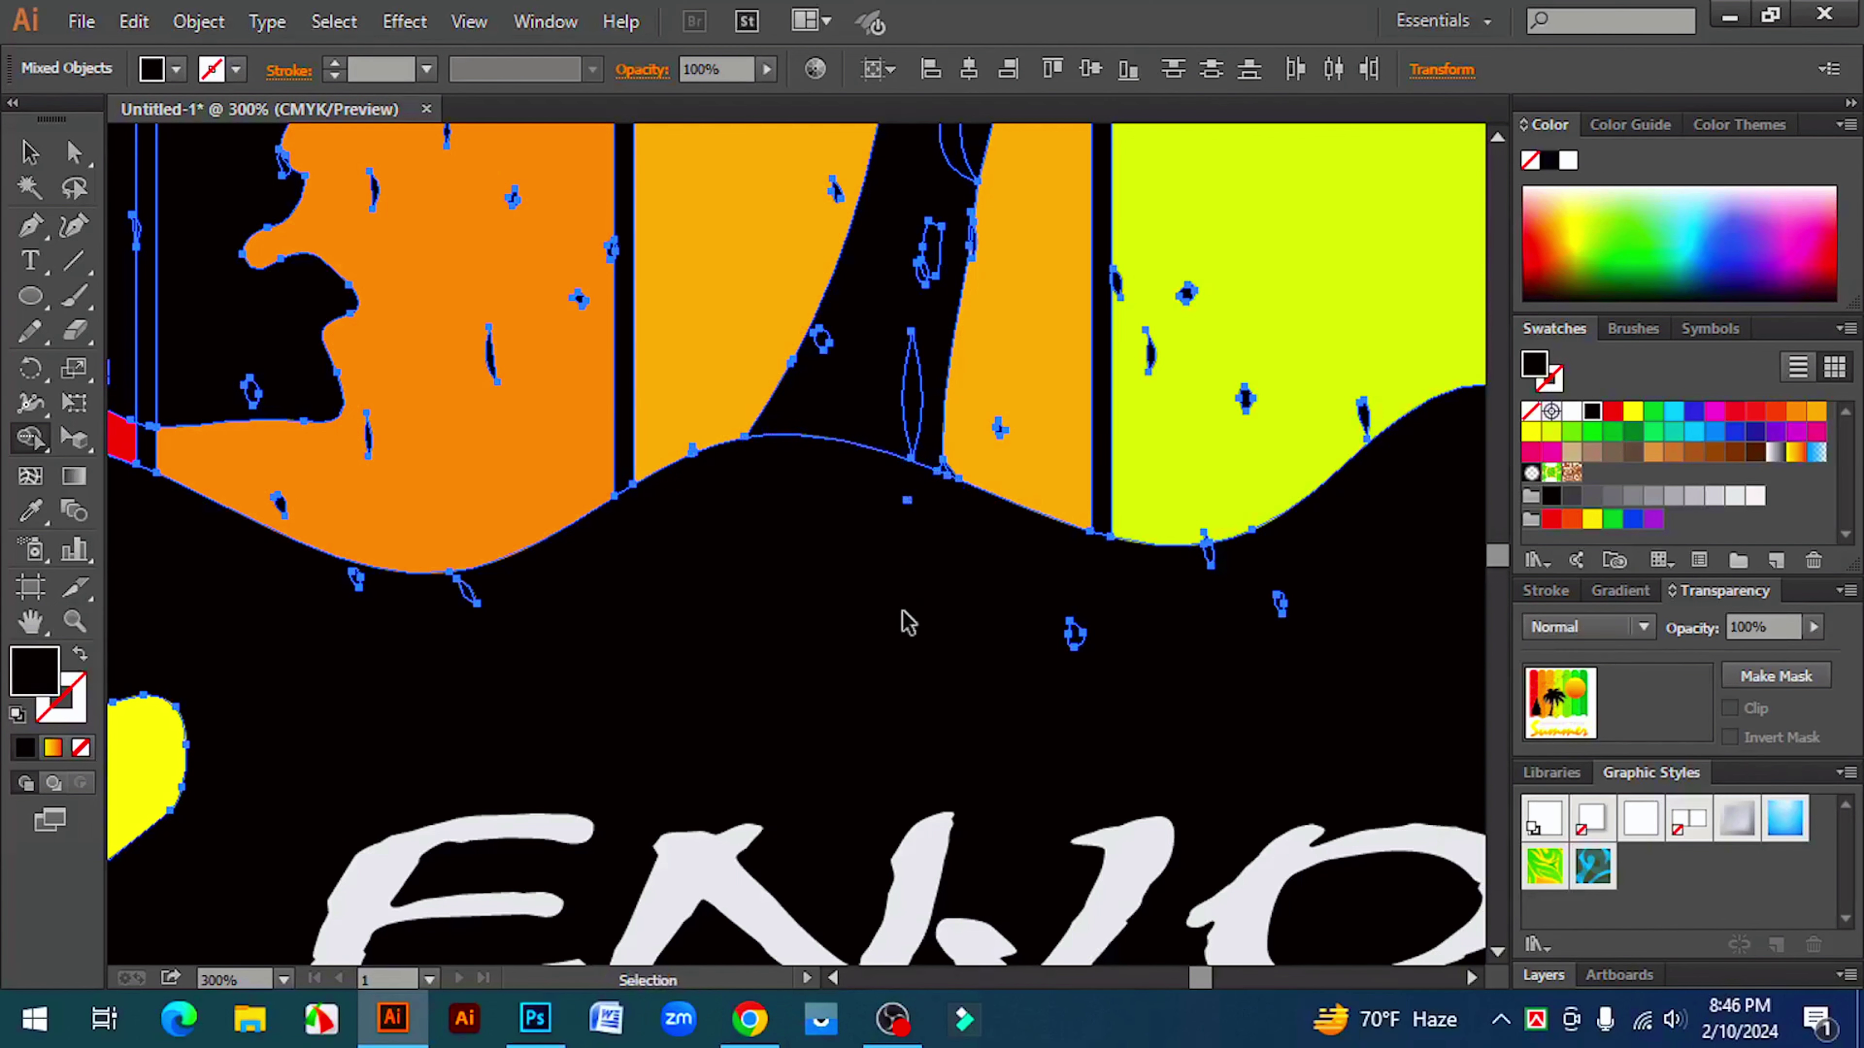
key("ctrl+minus")
key("ctrl+minus")
key("ctrl+minus")
key("ctrl+minus")
key("ctrl+minus")
key("ctrl+minus")
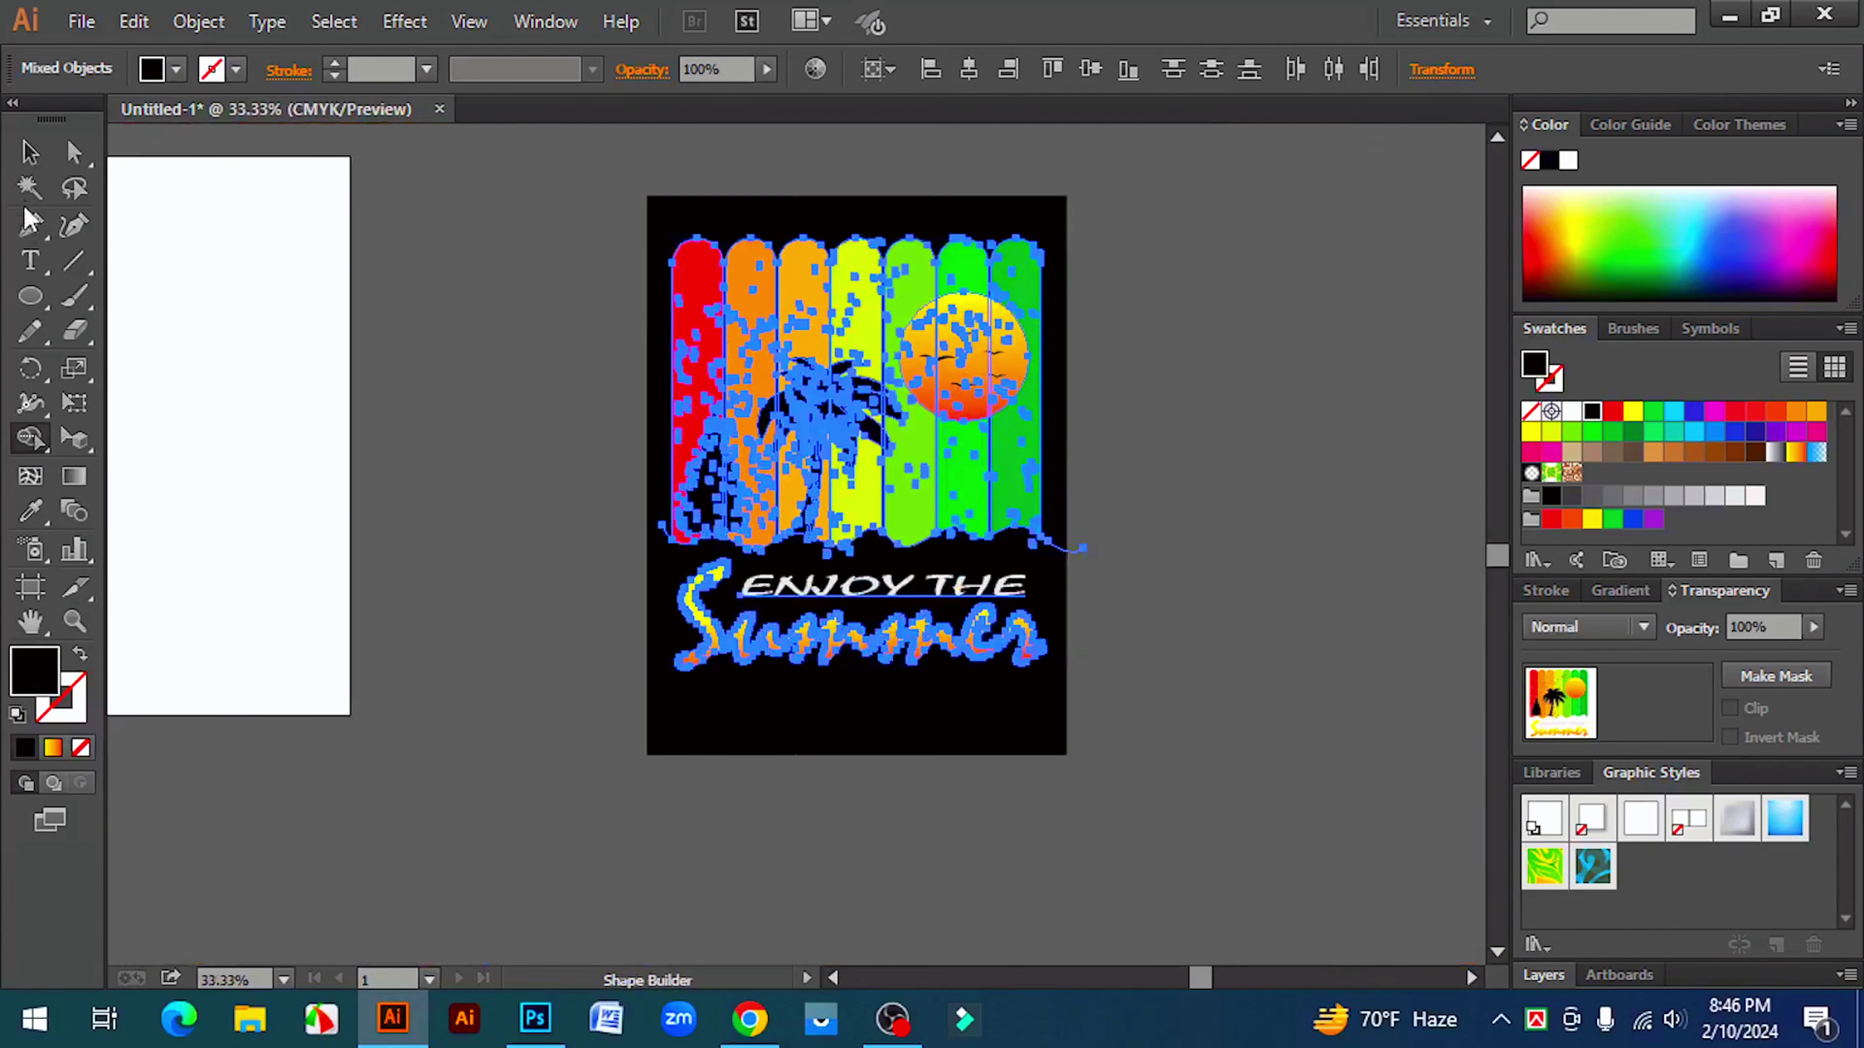
- Move the "ENJOY THE" and "Summer" lettering up together so it sits just below the stripes' wavy edge
left_click(29, 152)
left_click(507, 593)
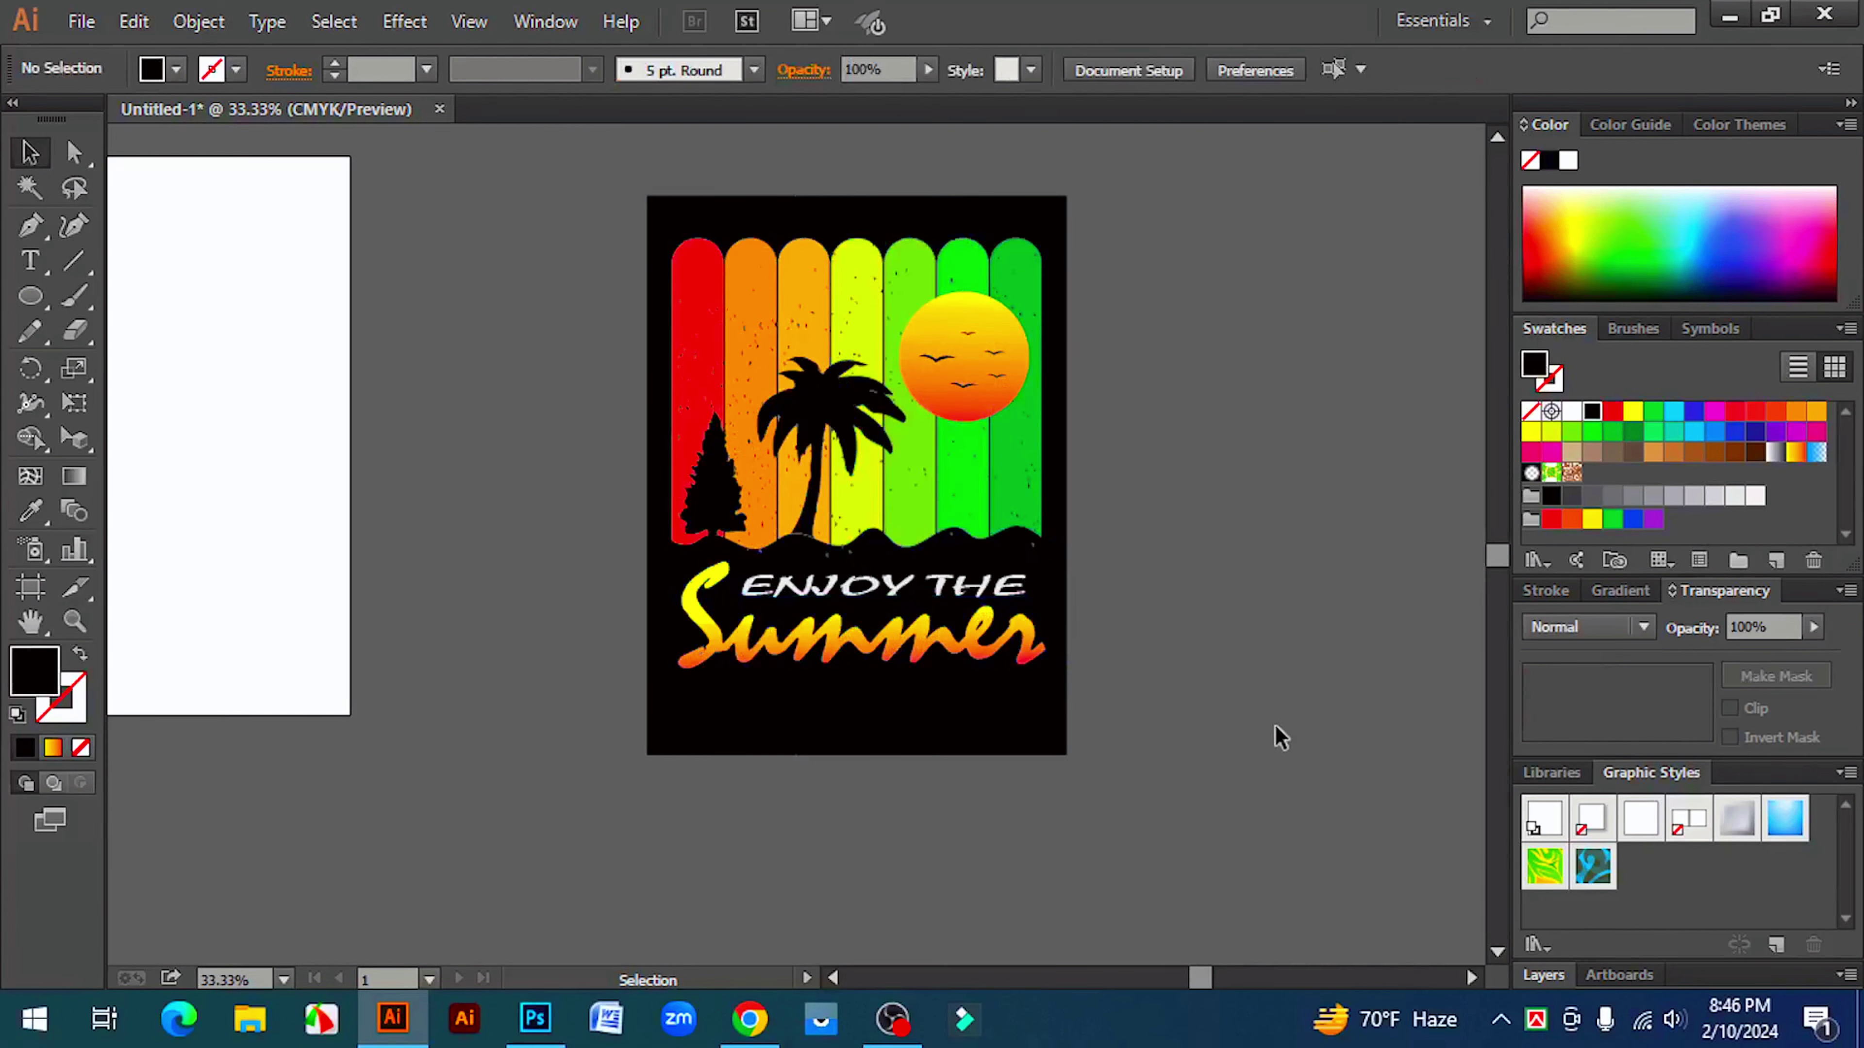
scroll(907, 685, "up", 1)
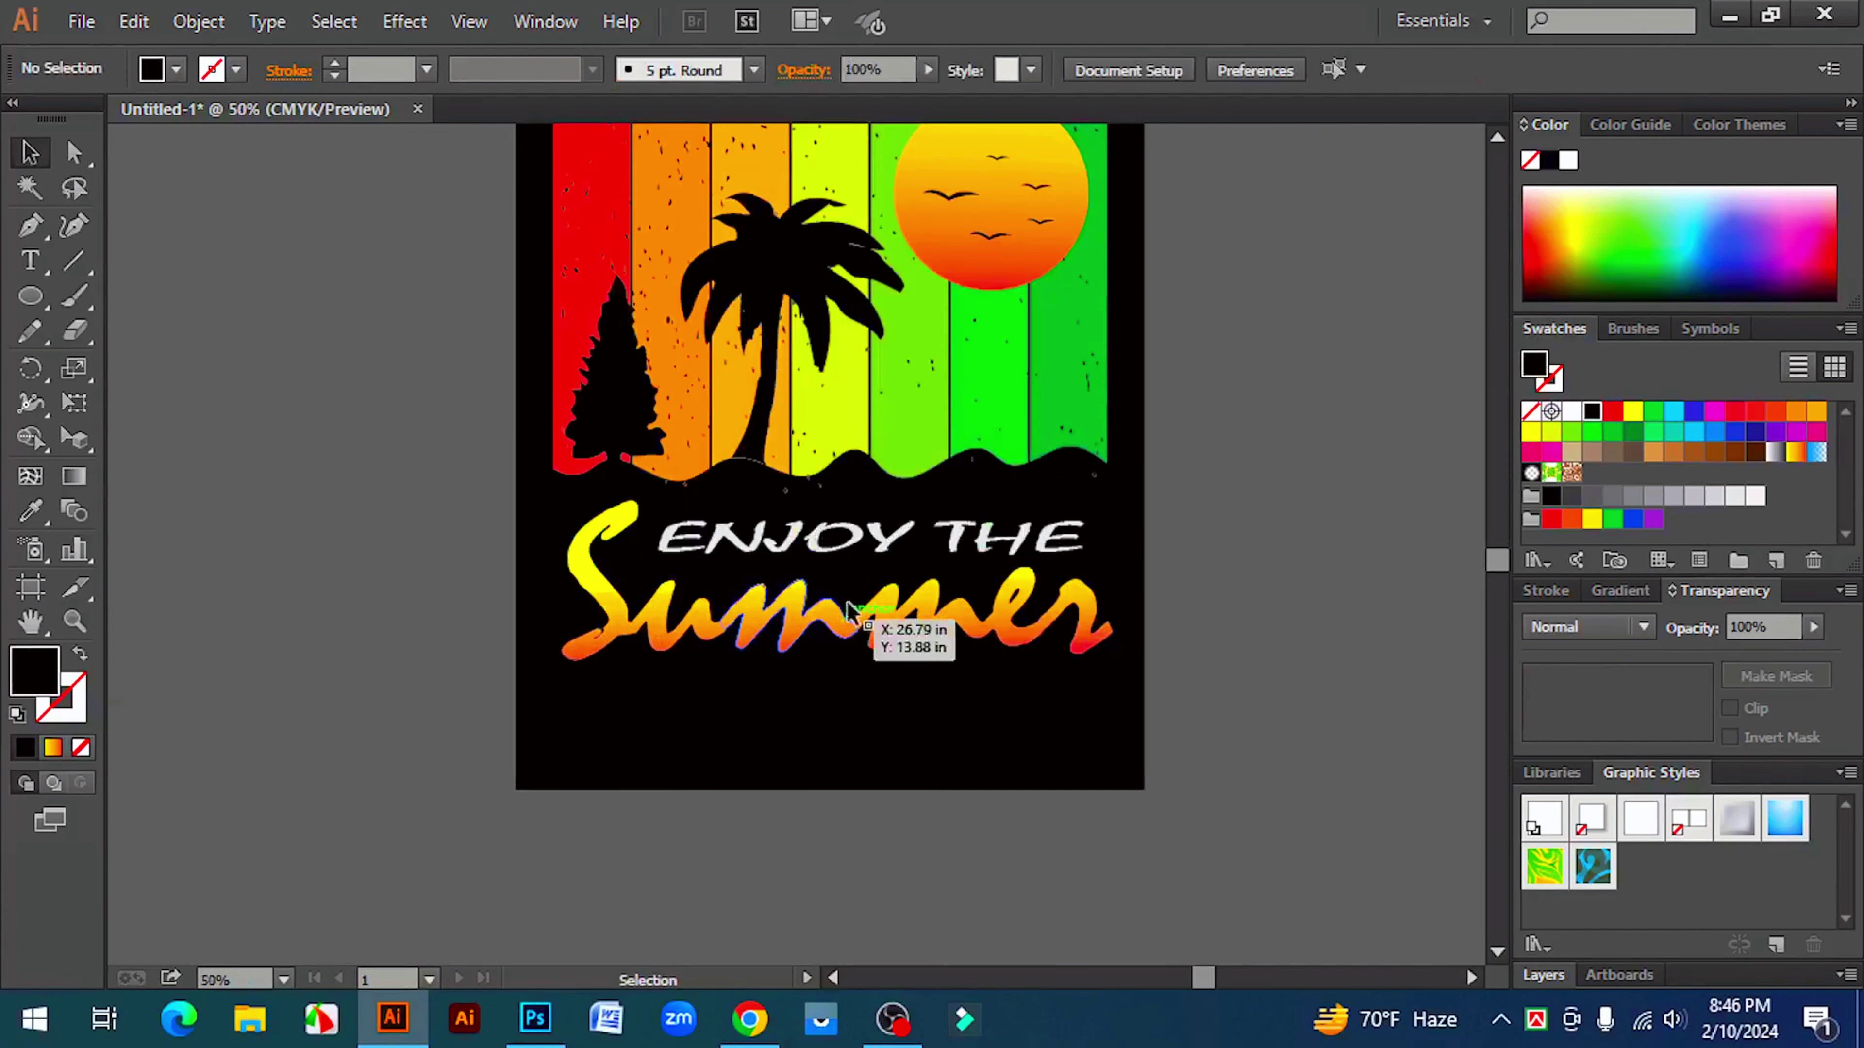
left_click(813, 544)
left_click(598, 601, "shift")
left_click_drag(598, 600, 601, 572)
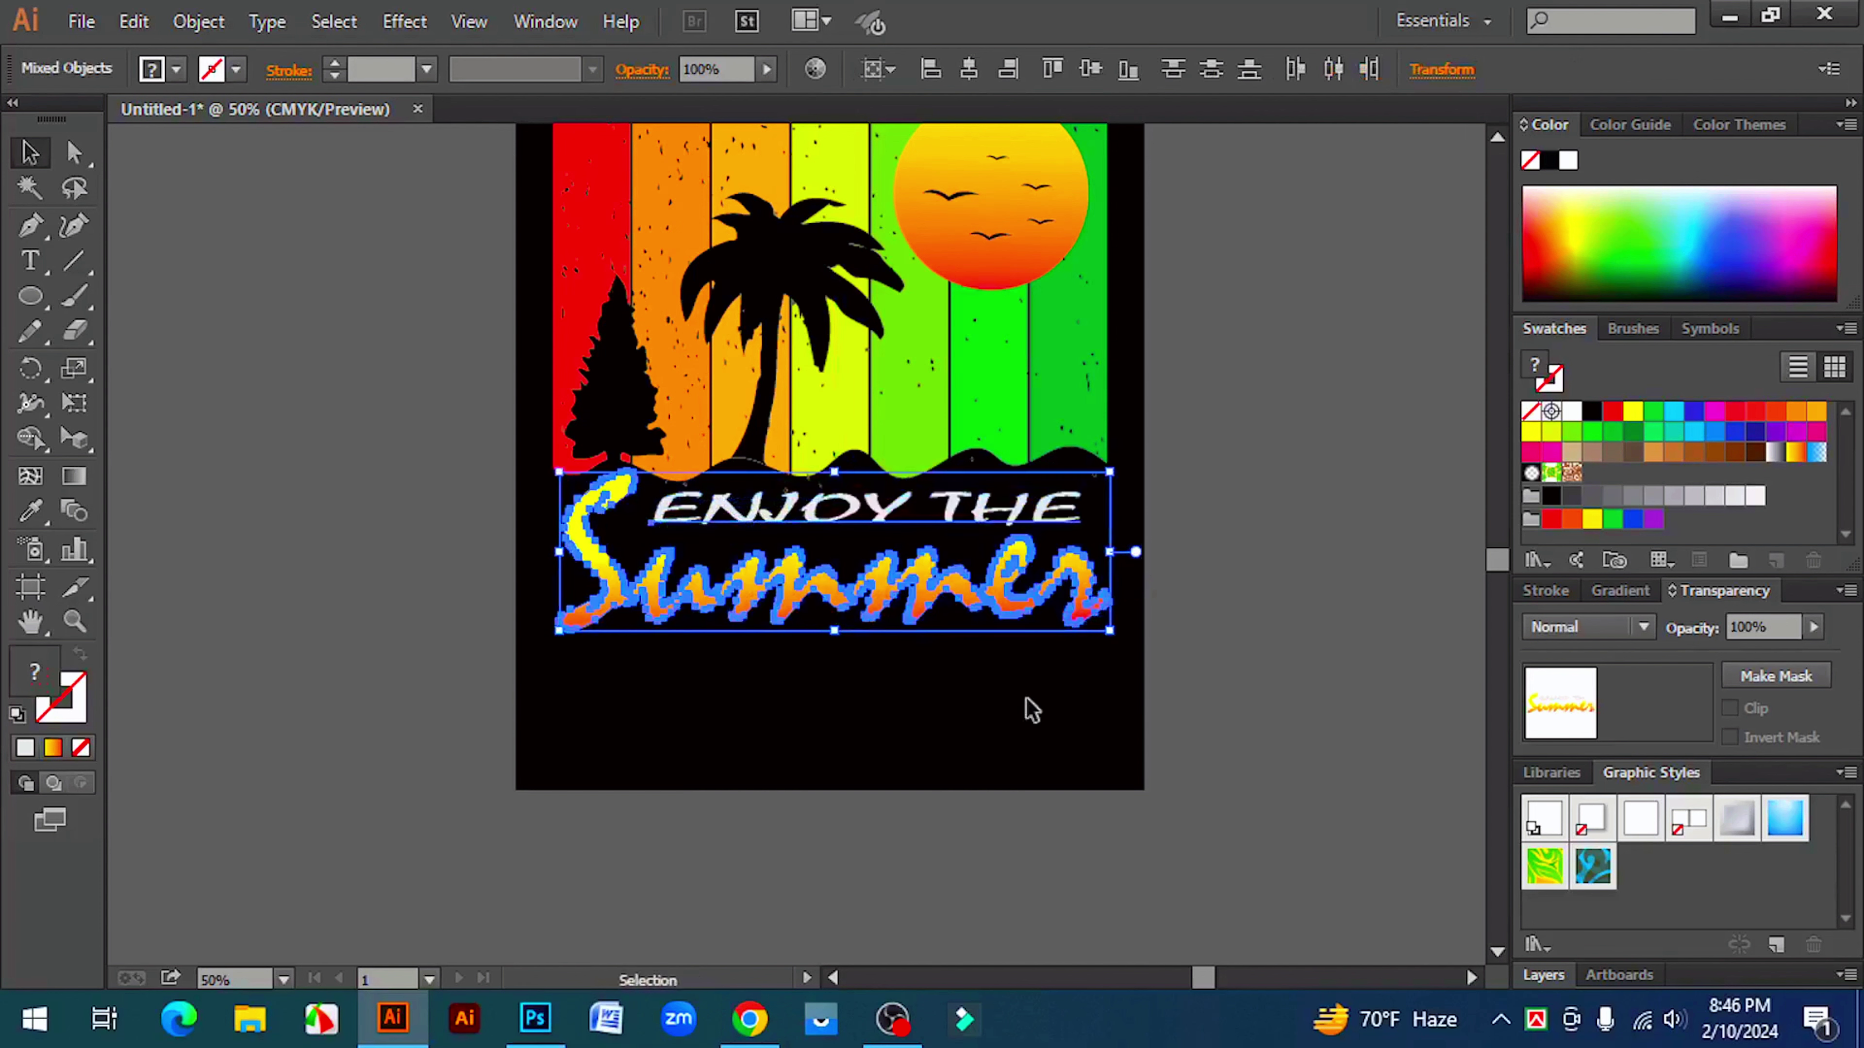
left_click(1231, 645)
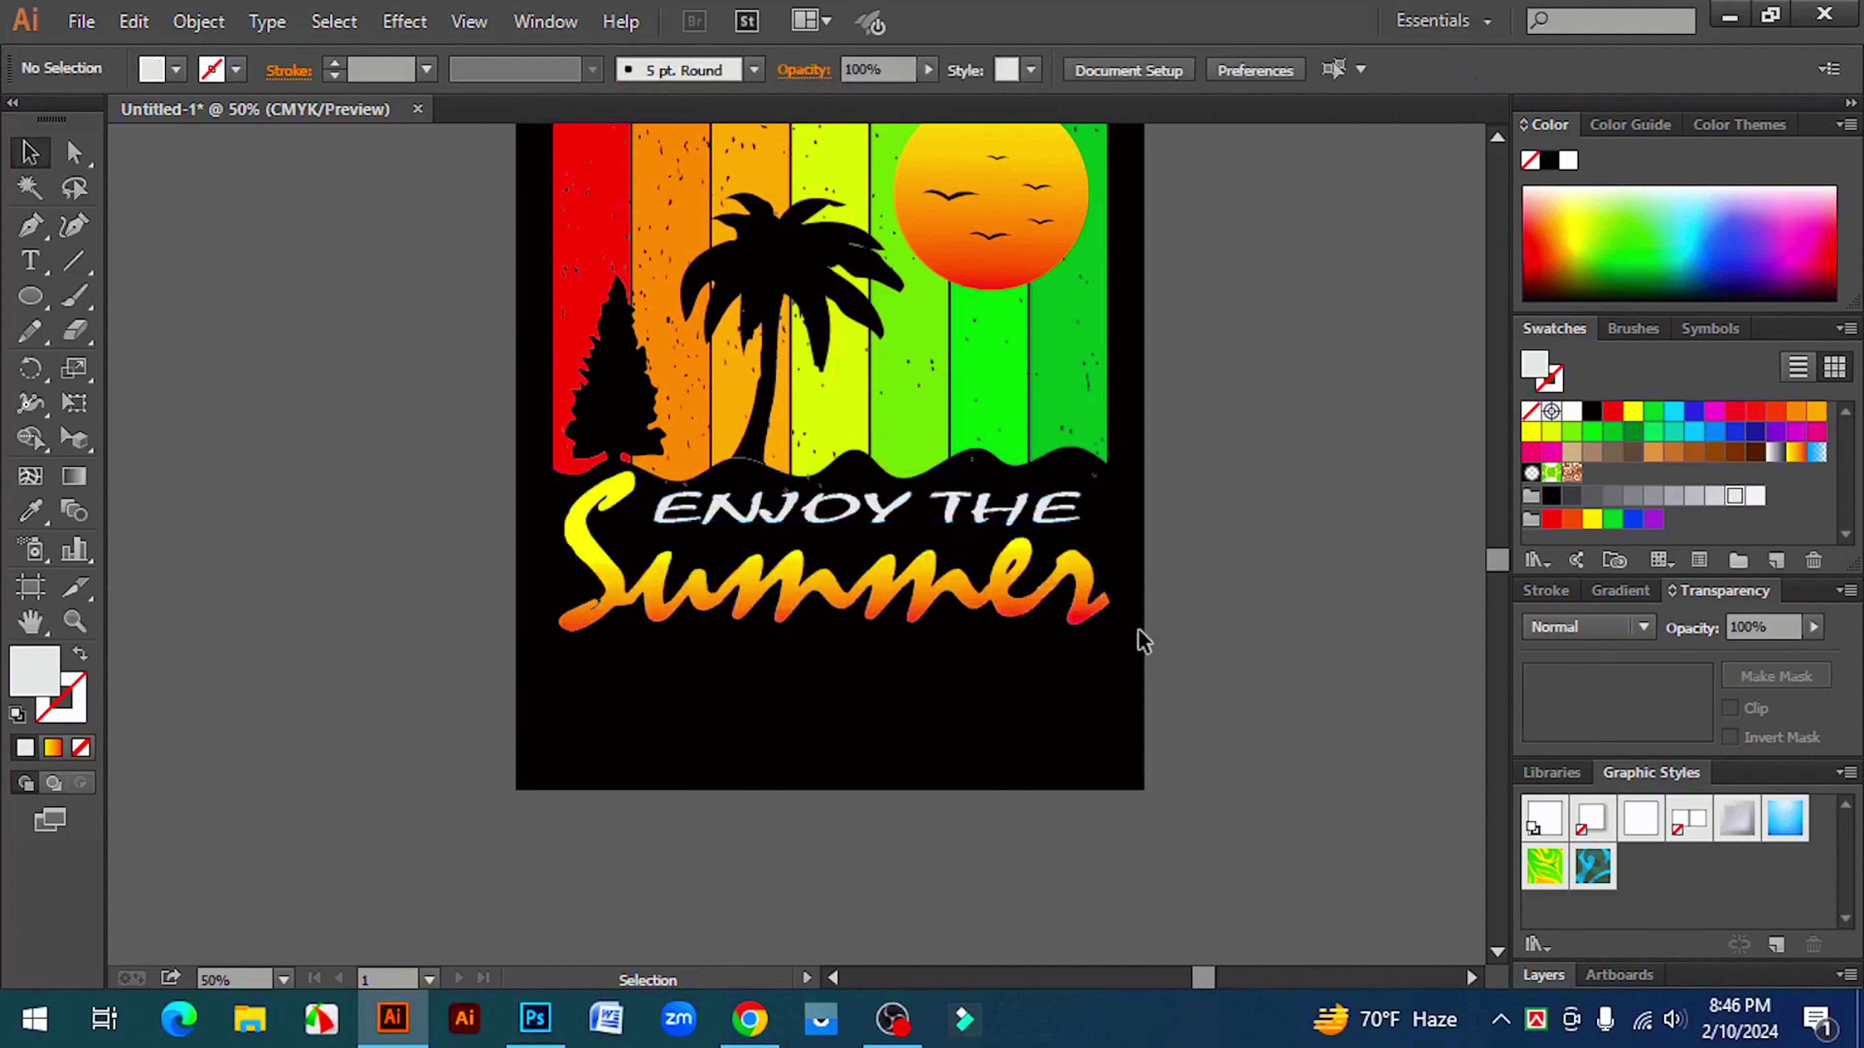
- Nudge the "ENJOY THE" text slightly down, closer to the "Summer" lettering
left_click(888, 517)
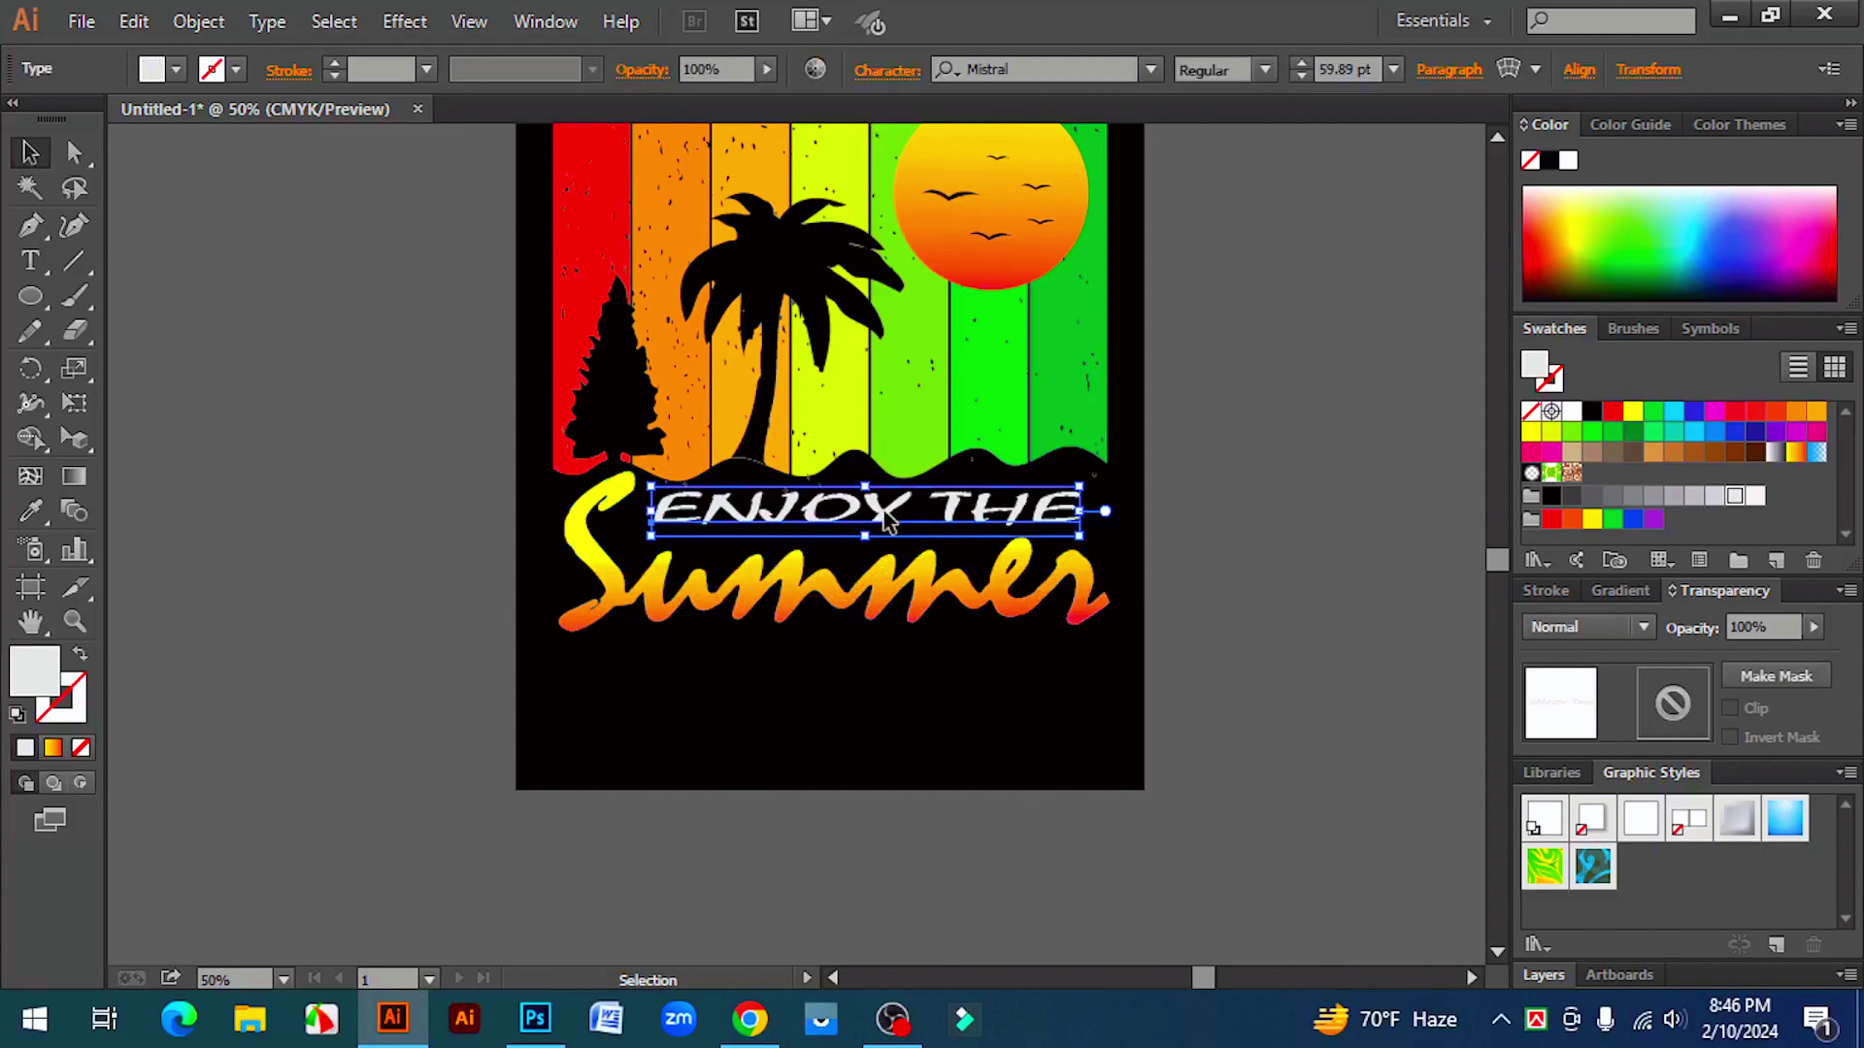
left_click_drag(888, 517, 888, 526)
left_click(1220, 587)
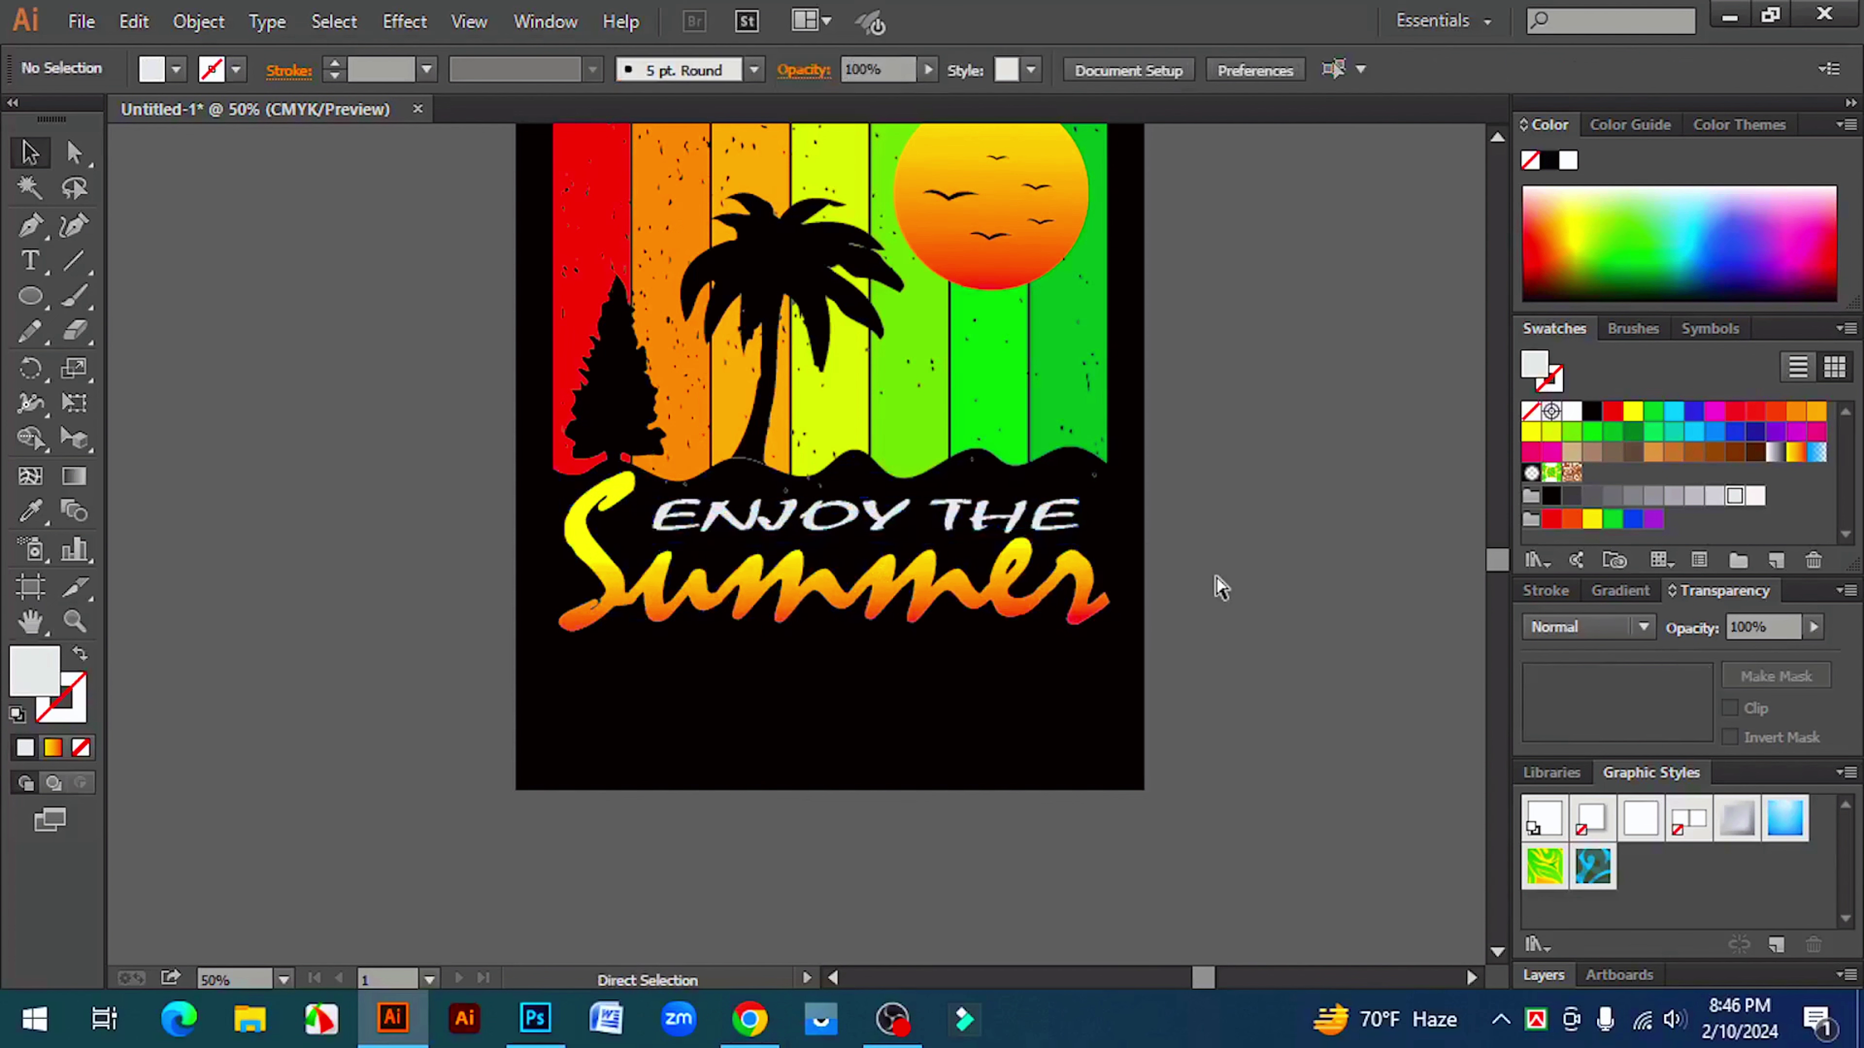
key("ctrl+minus")
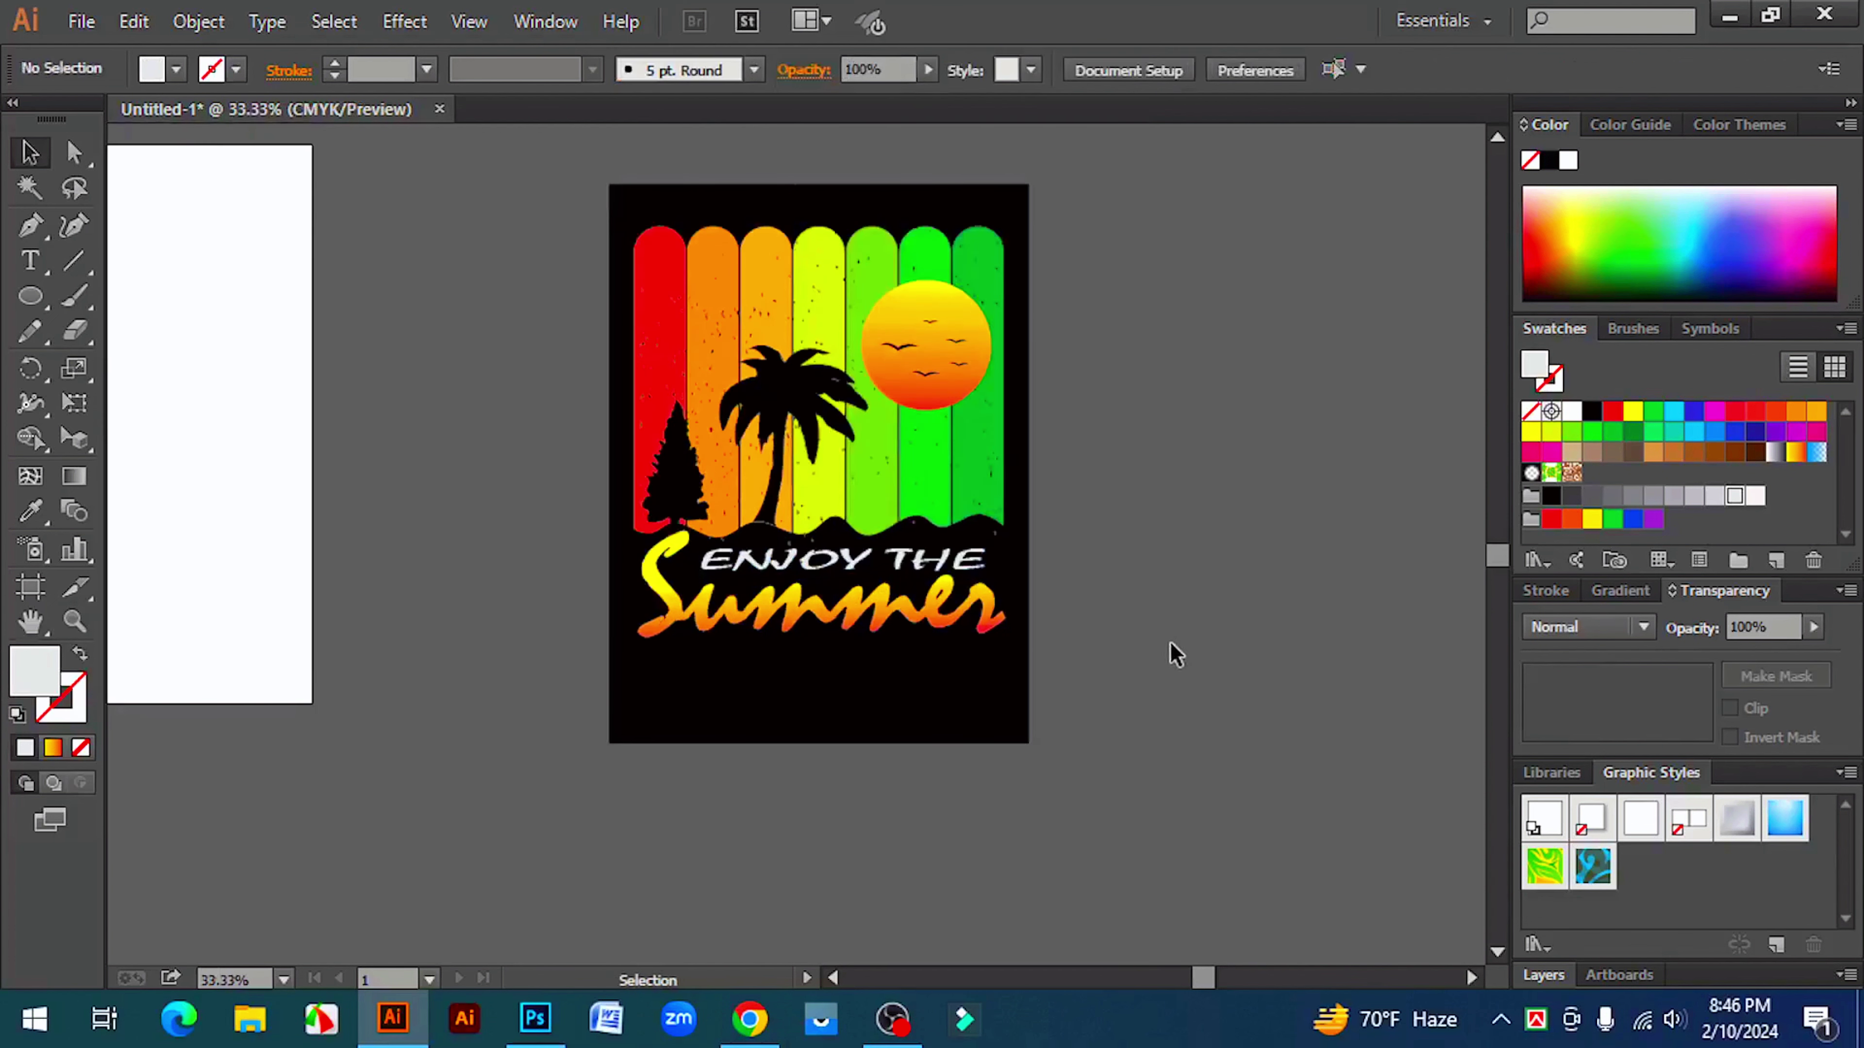
- Switch to Photoshop and open White T-shirt Mockup 1 from the T-shirt mockup folder
left_click(535, 1019)
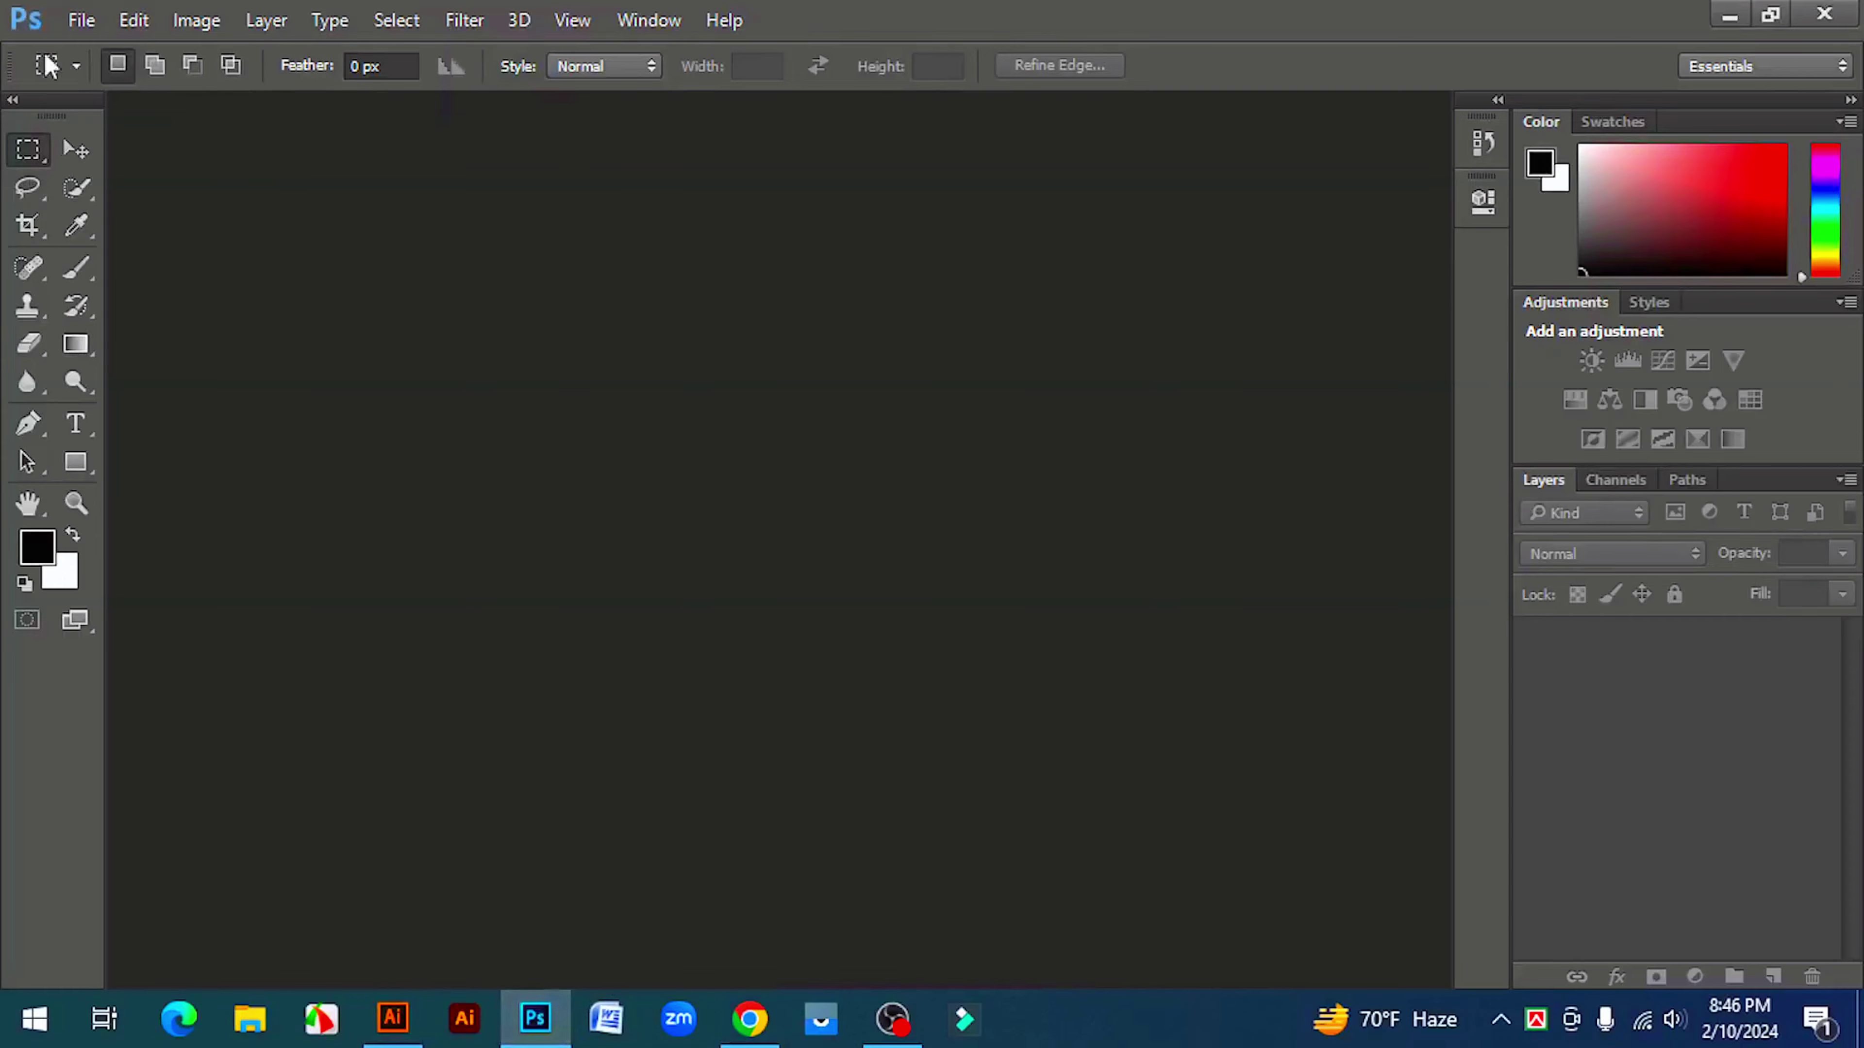
left_click(80, 20)
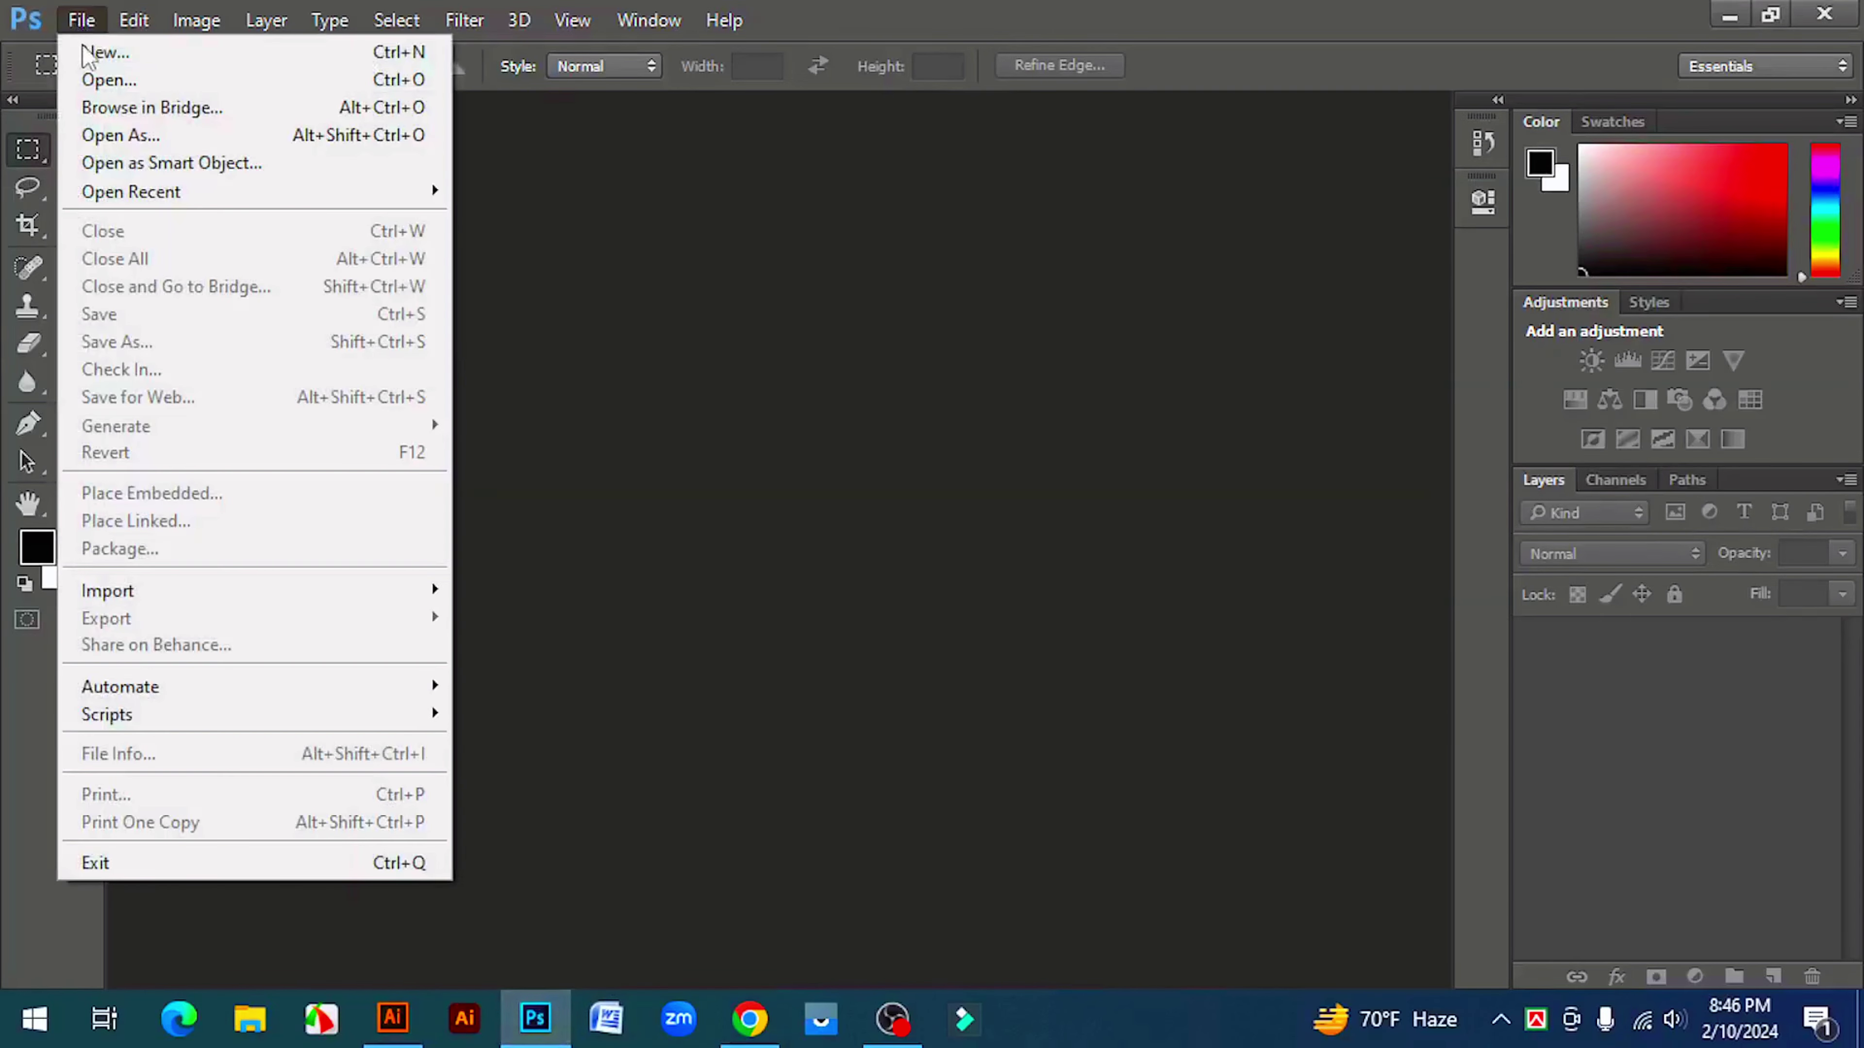
left_click(102, 77)
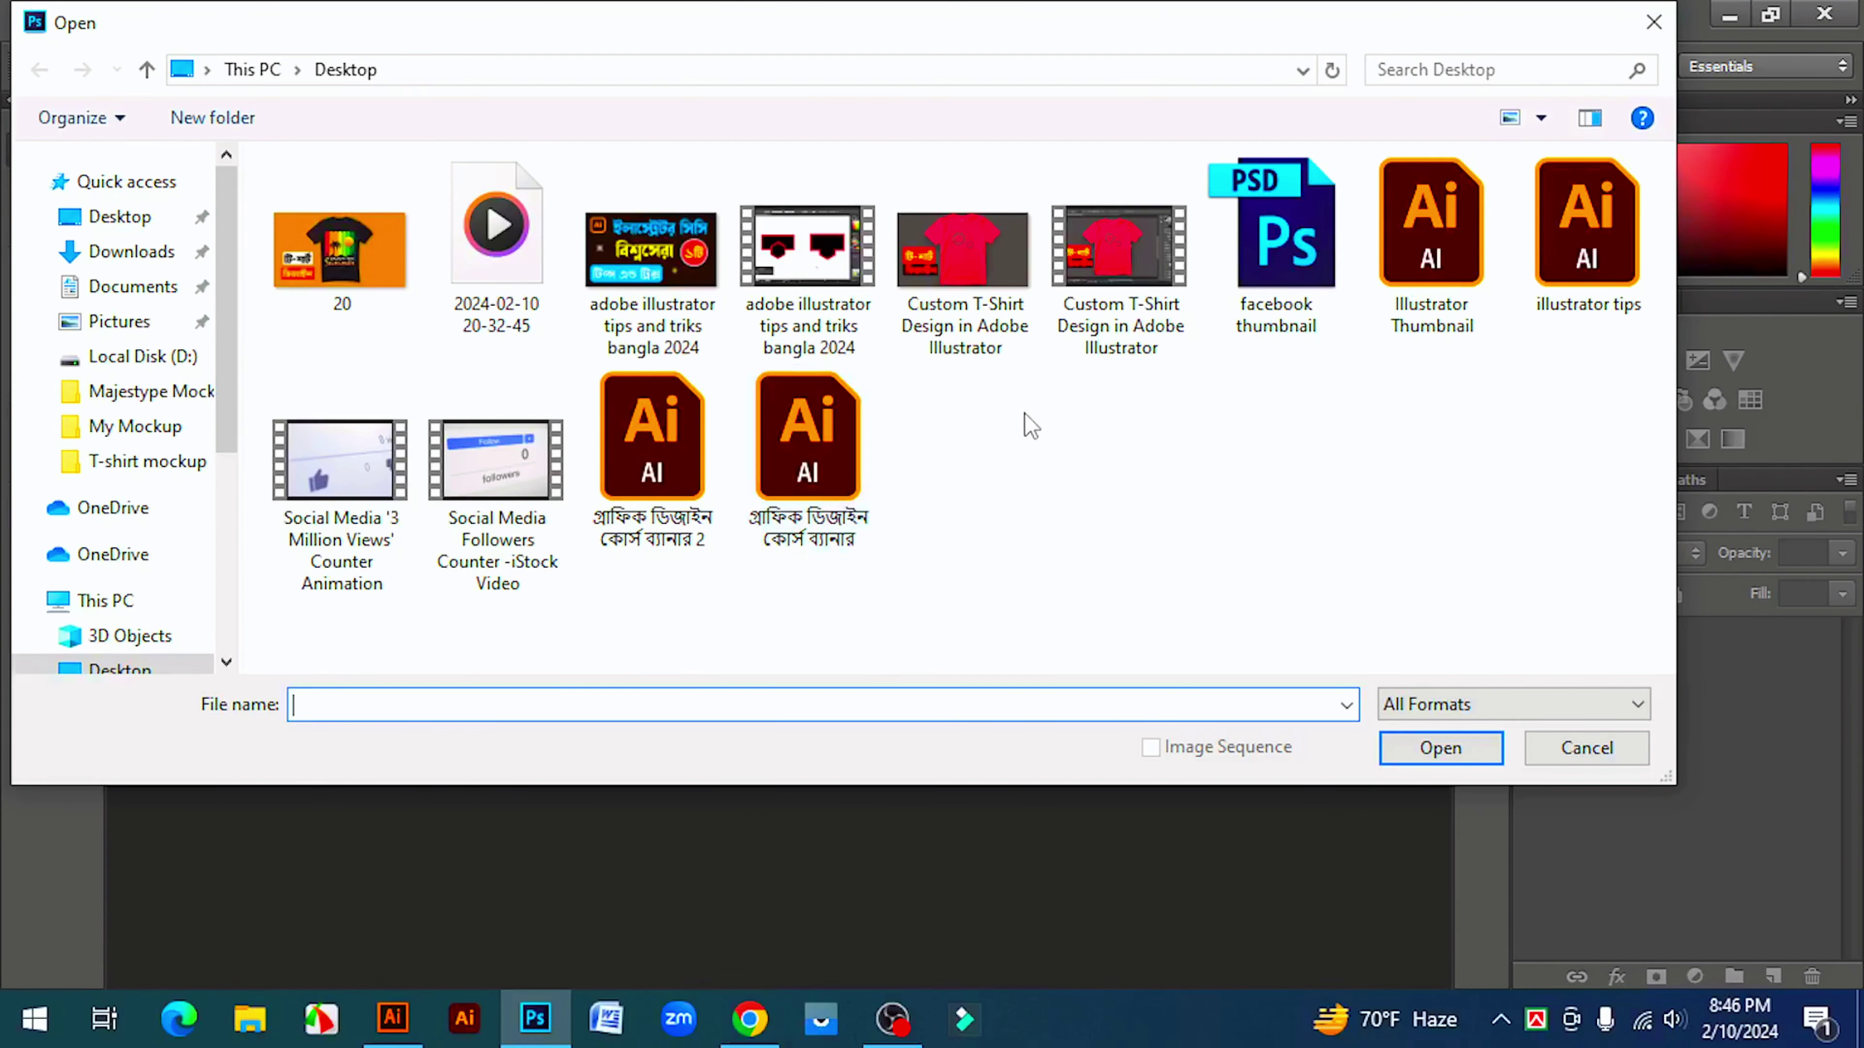
left_click(146, 461)
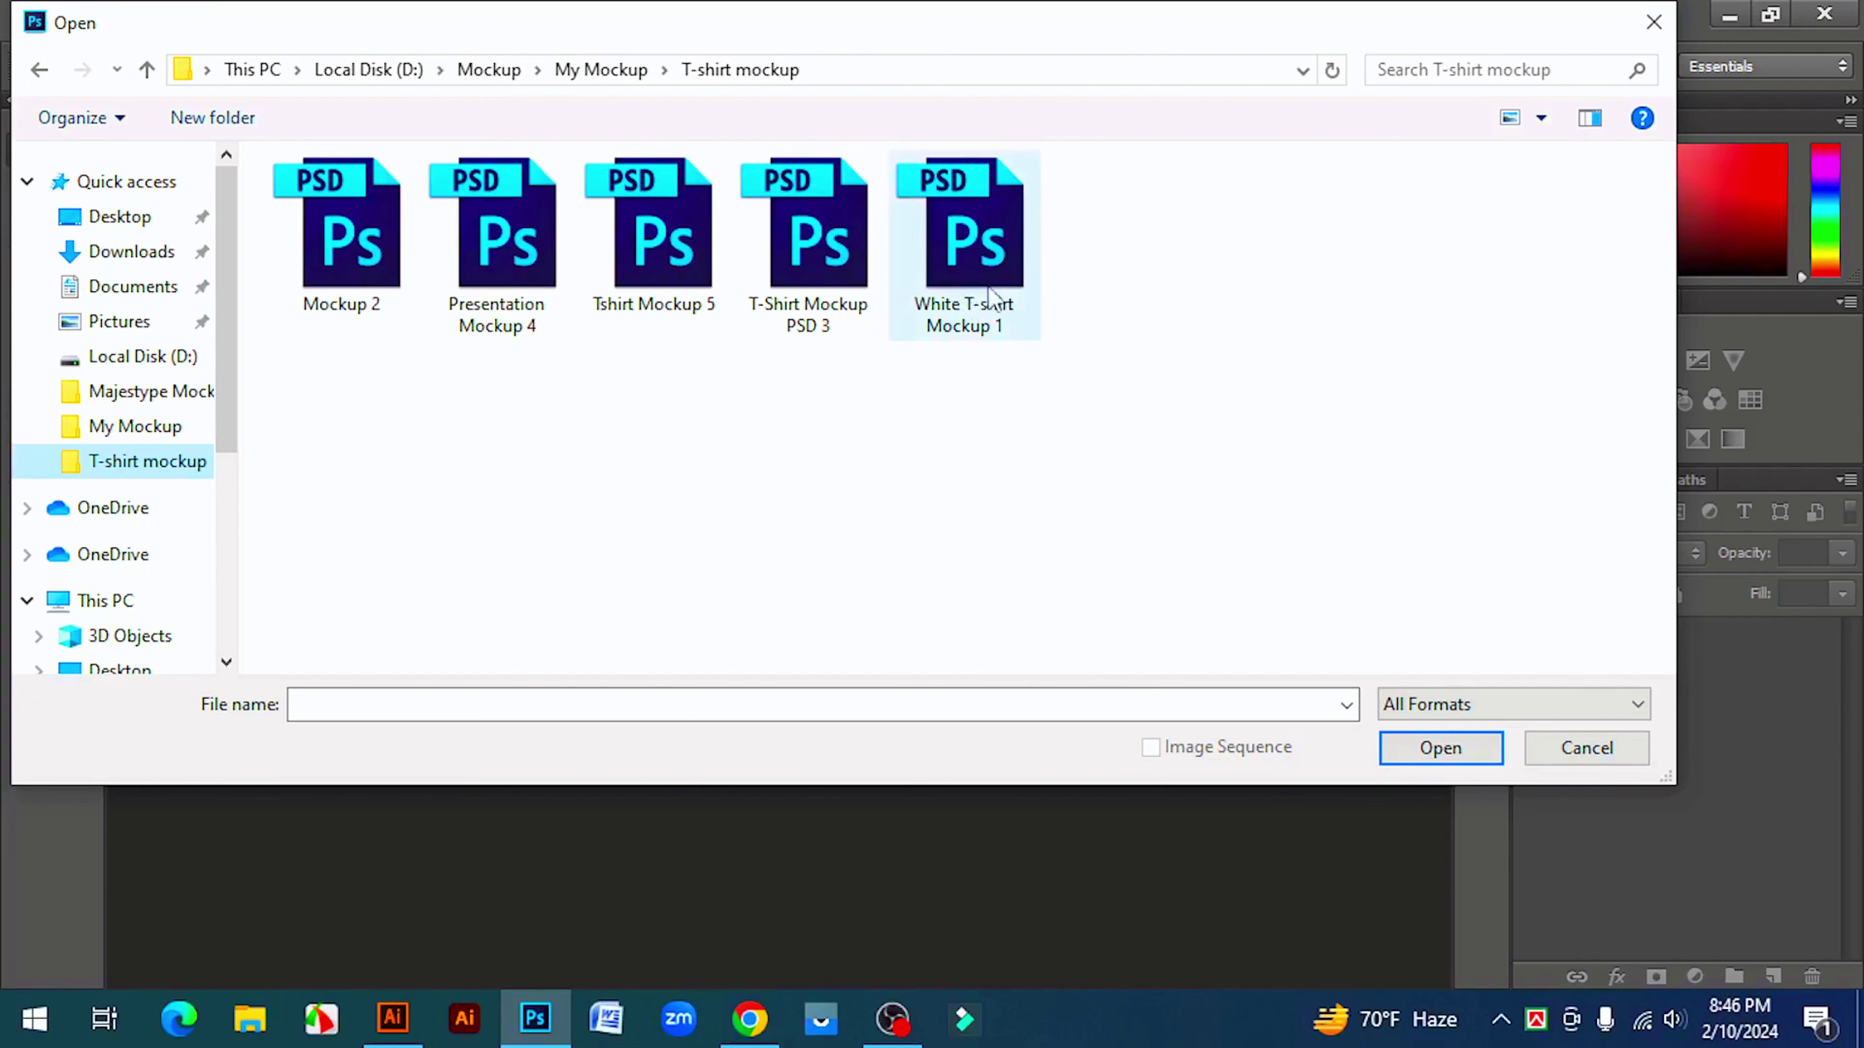
left_click(970, 308)
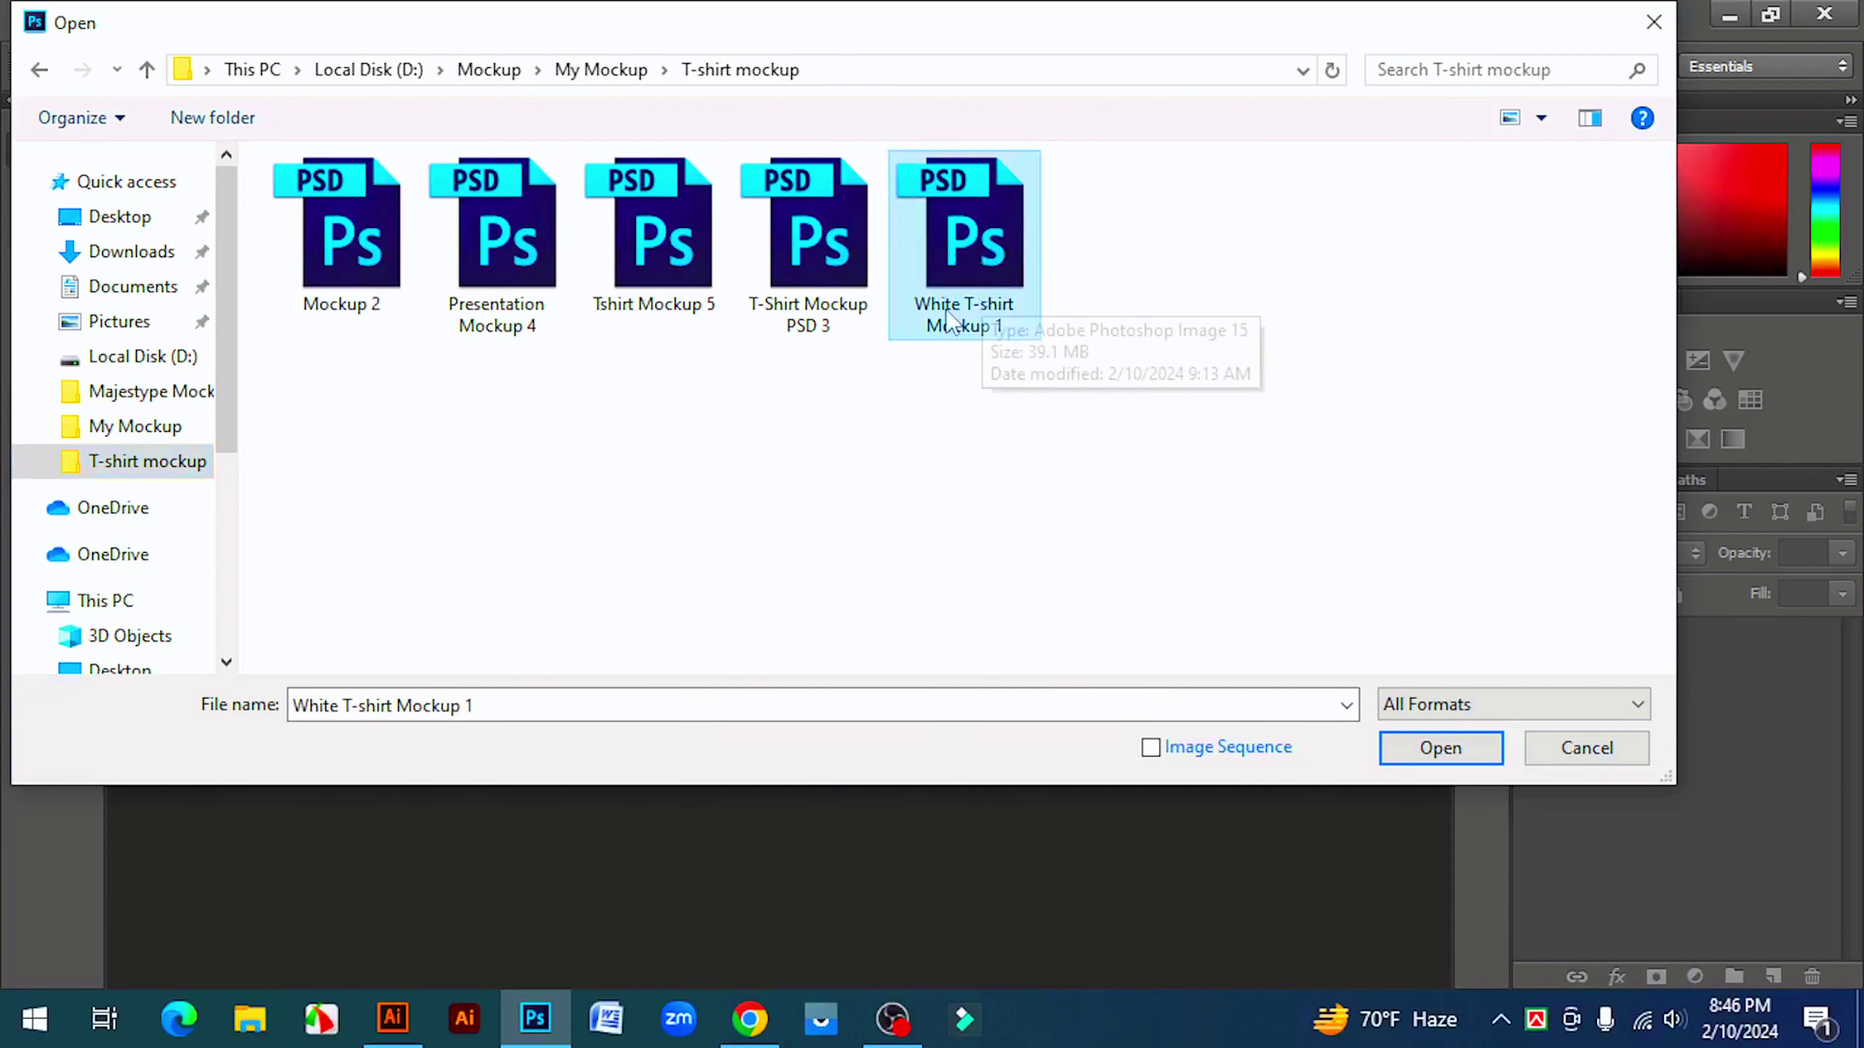
left_click(1441, 752)
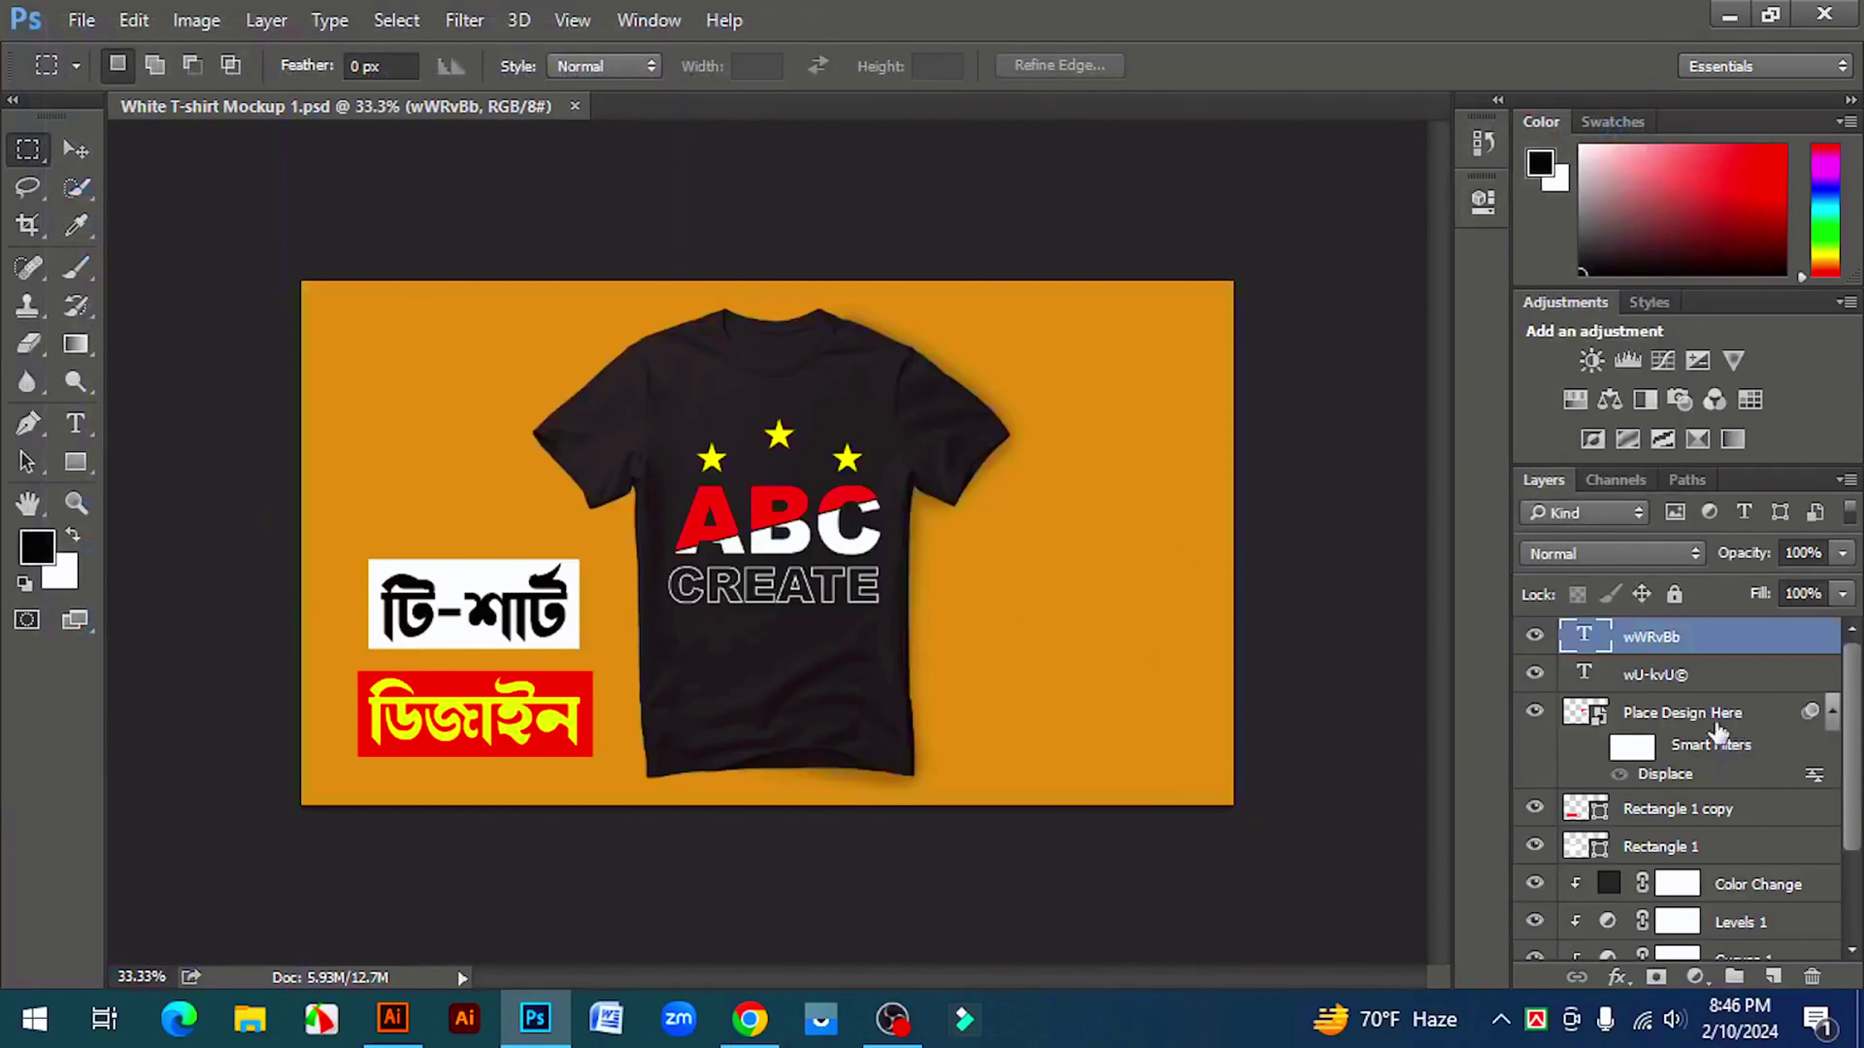
- Open the contents of the mockup's "Place Design Here" smart object for editing
scroll(1672, 878, "down", 1)
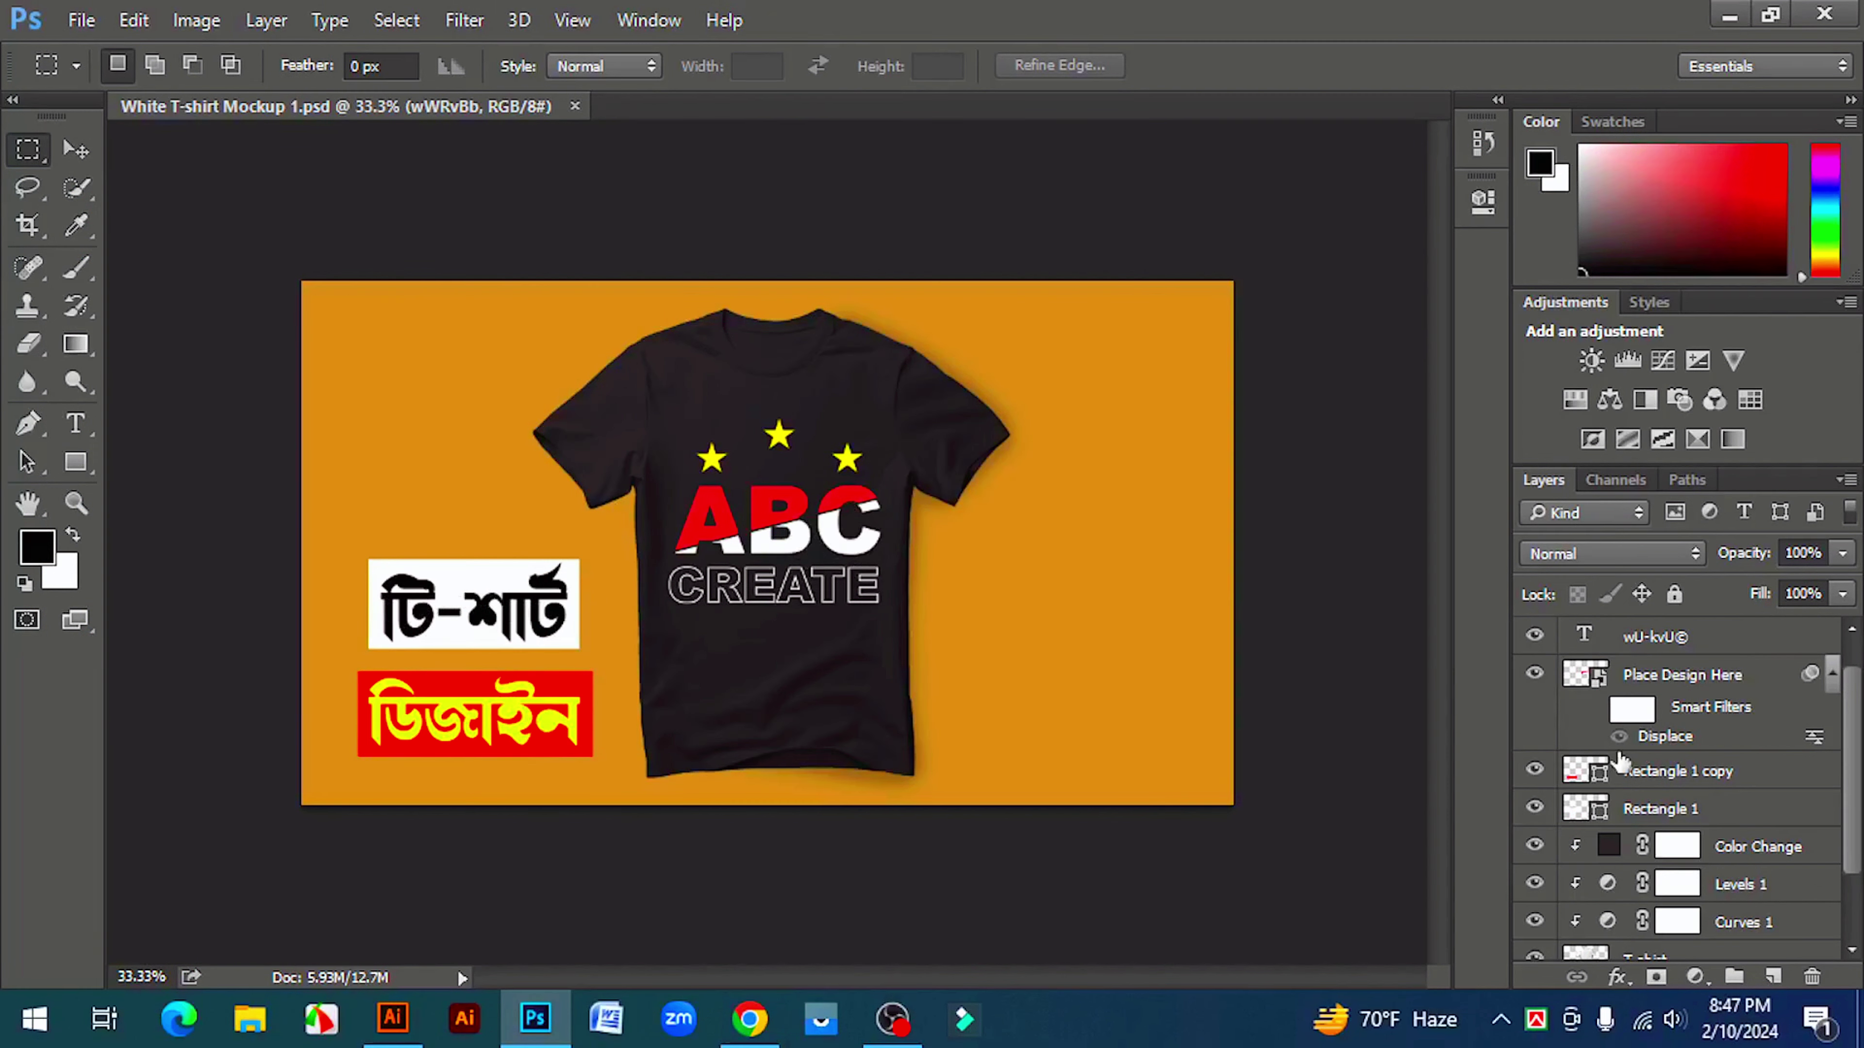
scroll(1713, 859, "up", 1)
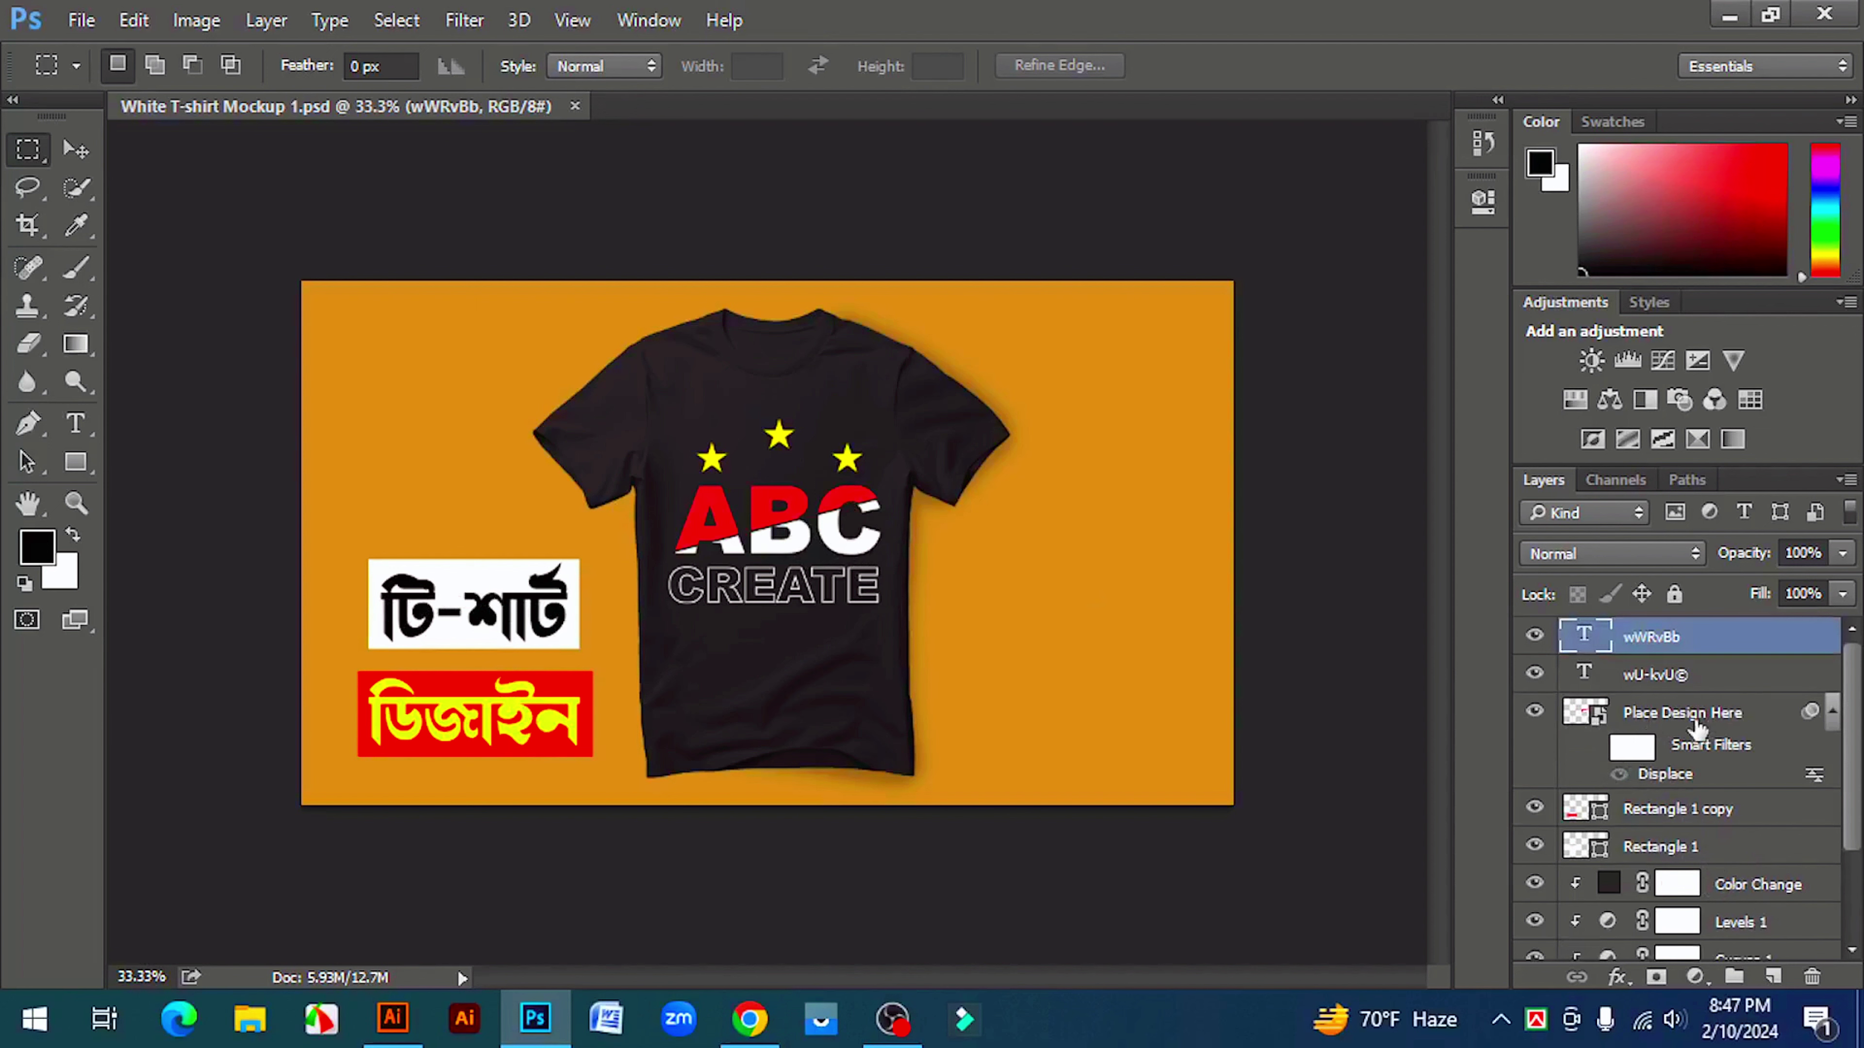
double_click(1572, 717)
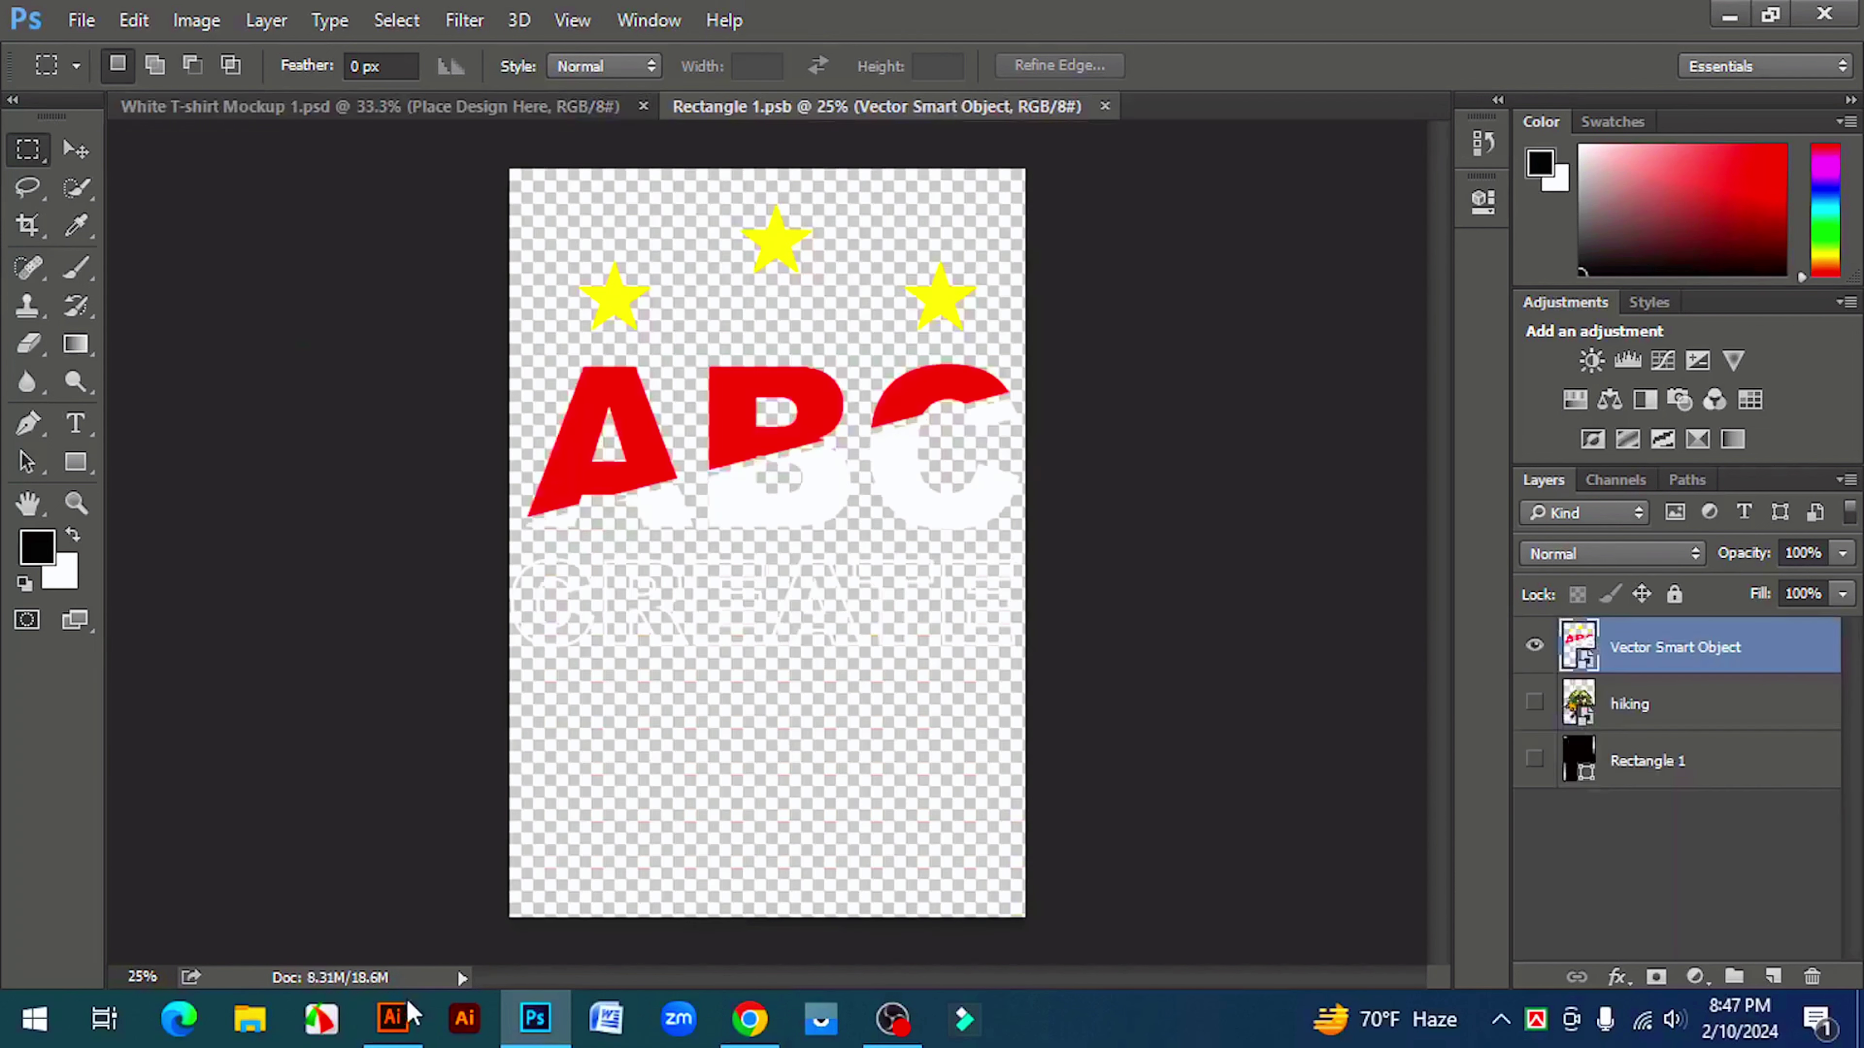
- Switch back to Illustrator and delete the leftover unpainted wavy paths that stick out on both sides of the stripes
left_click(393, 1018)
left_click_drag(596, 218, 999, 708)
left_click(1086, 562)
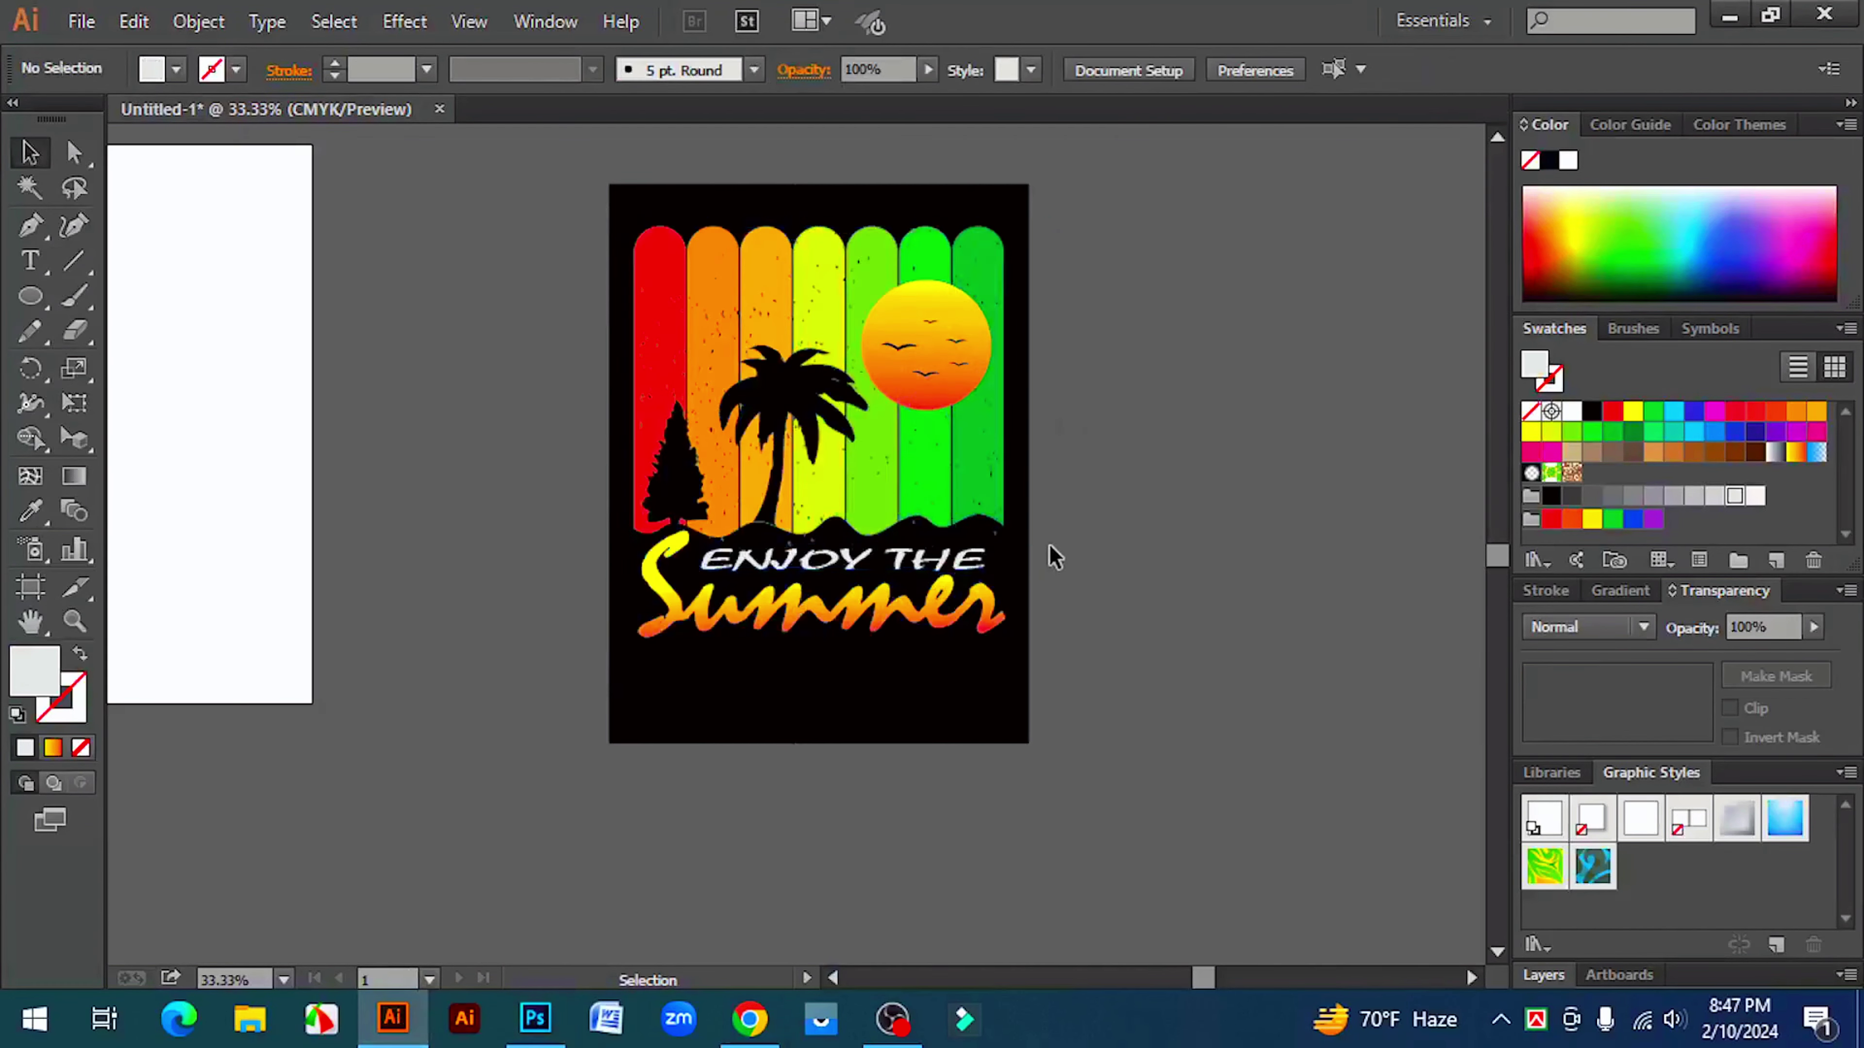
left_click(1042, 537)
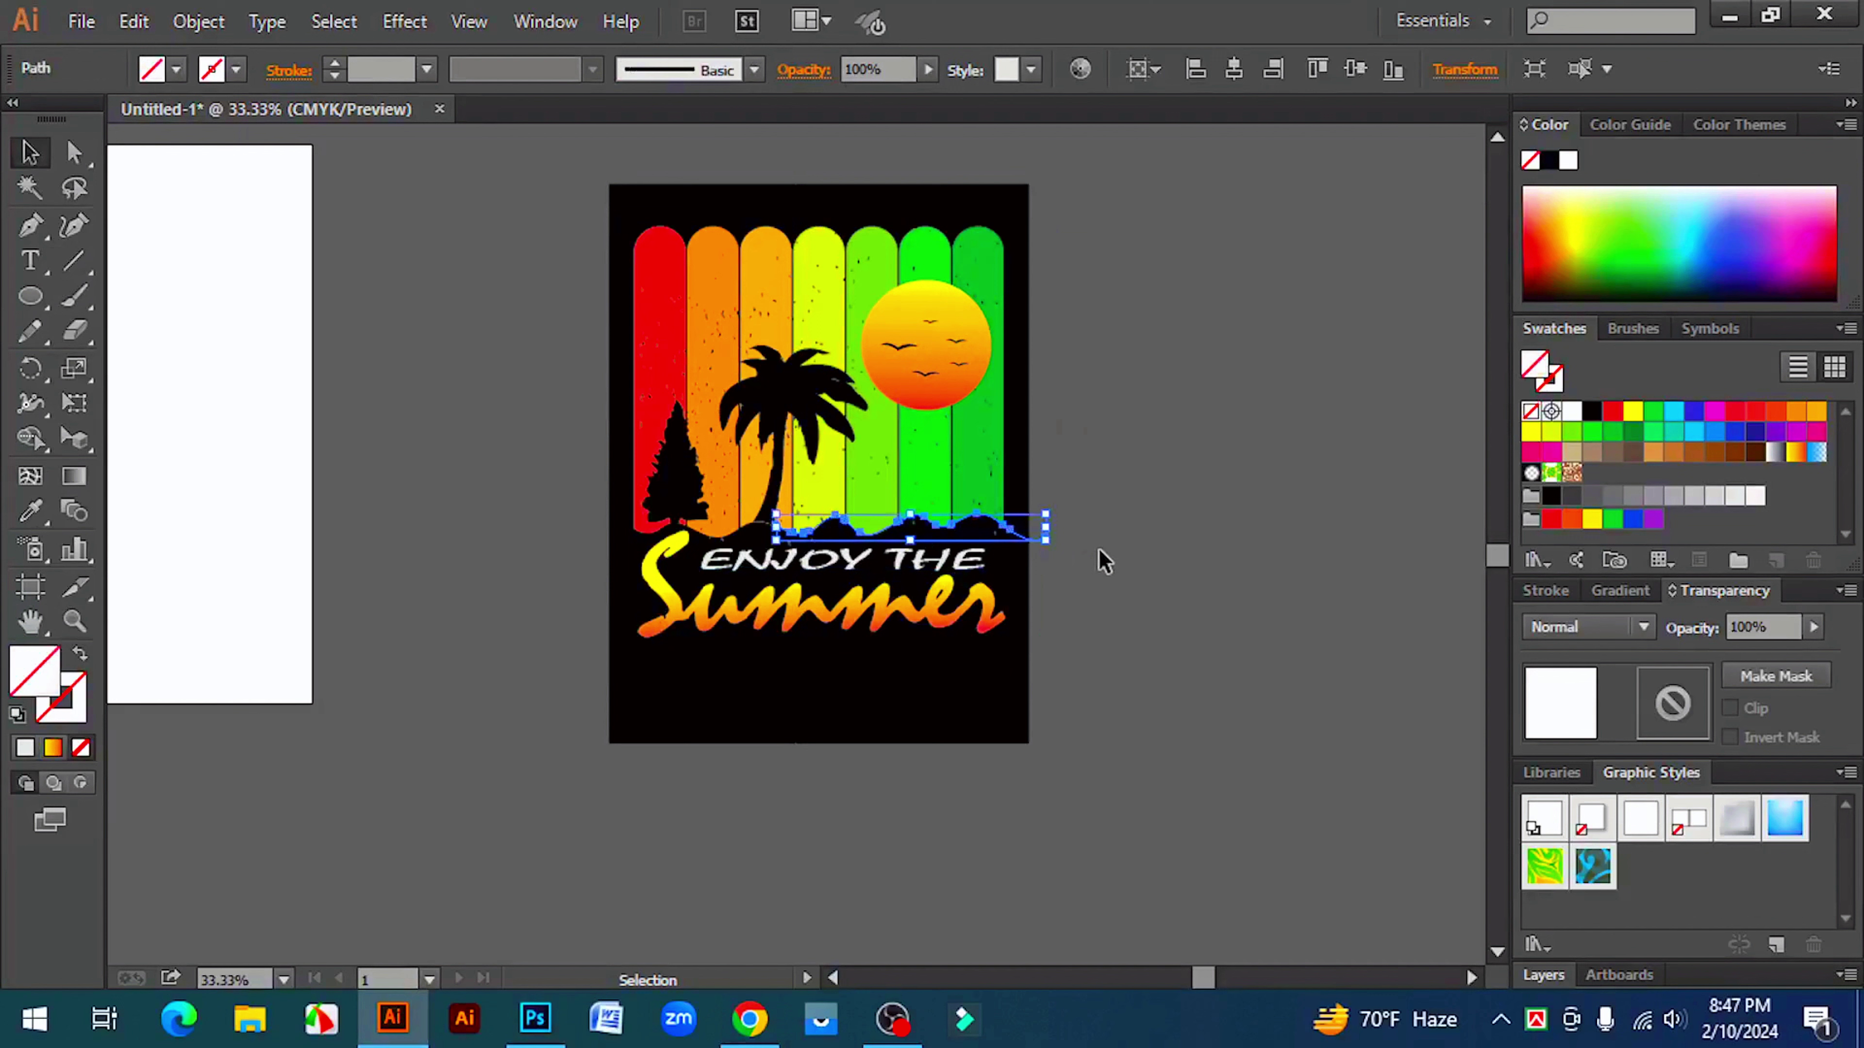
left_click(1102, 558)
left_click_drag(1152, 811, 690, 365)
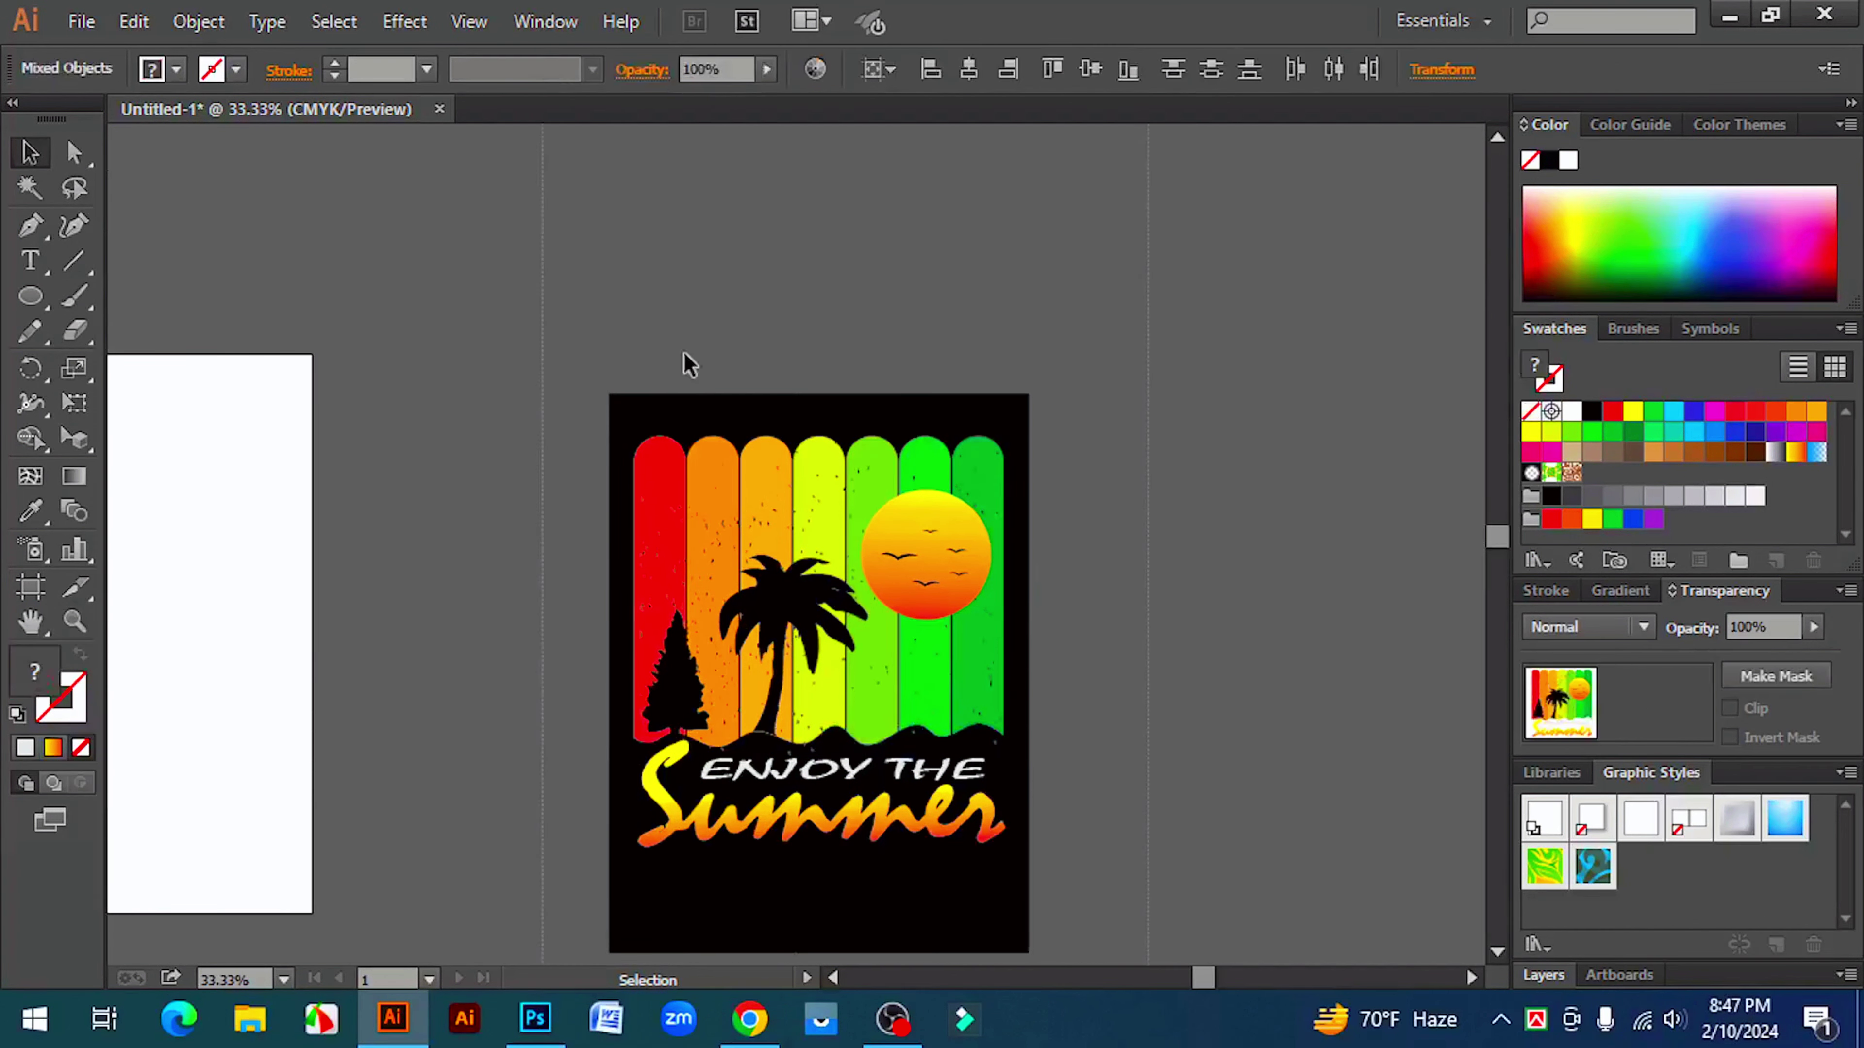
scroll(1116, 458, "down", 3)
left_click(1210, 478)
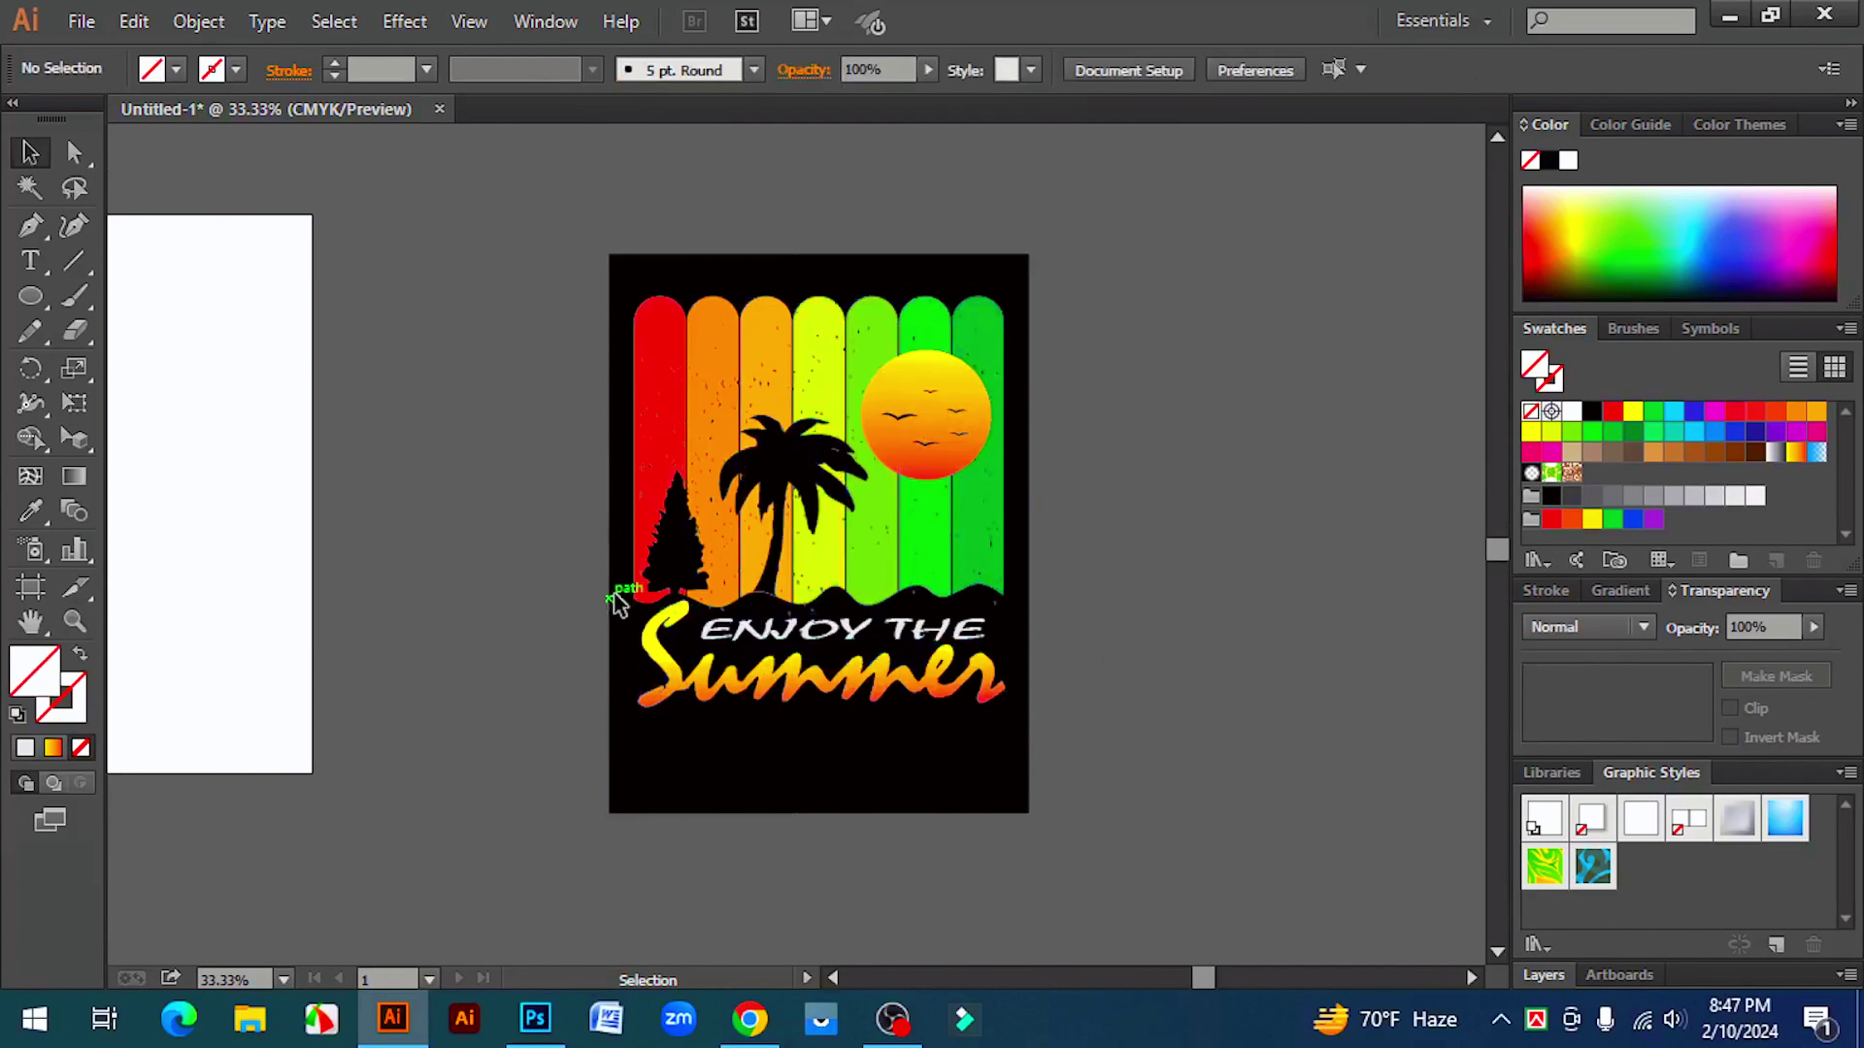
left_click(636, 594)
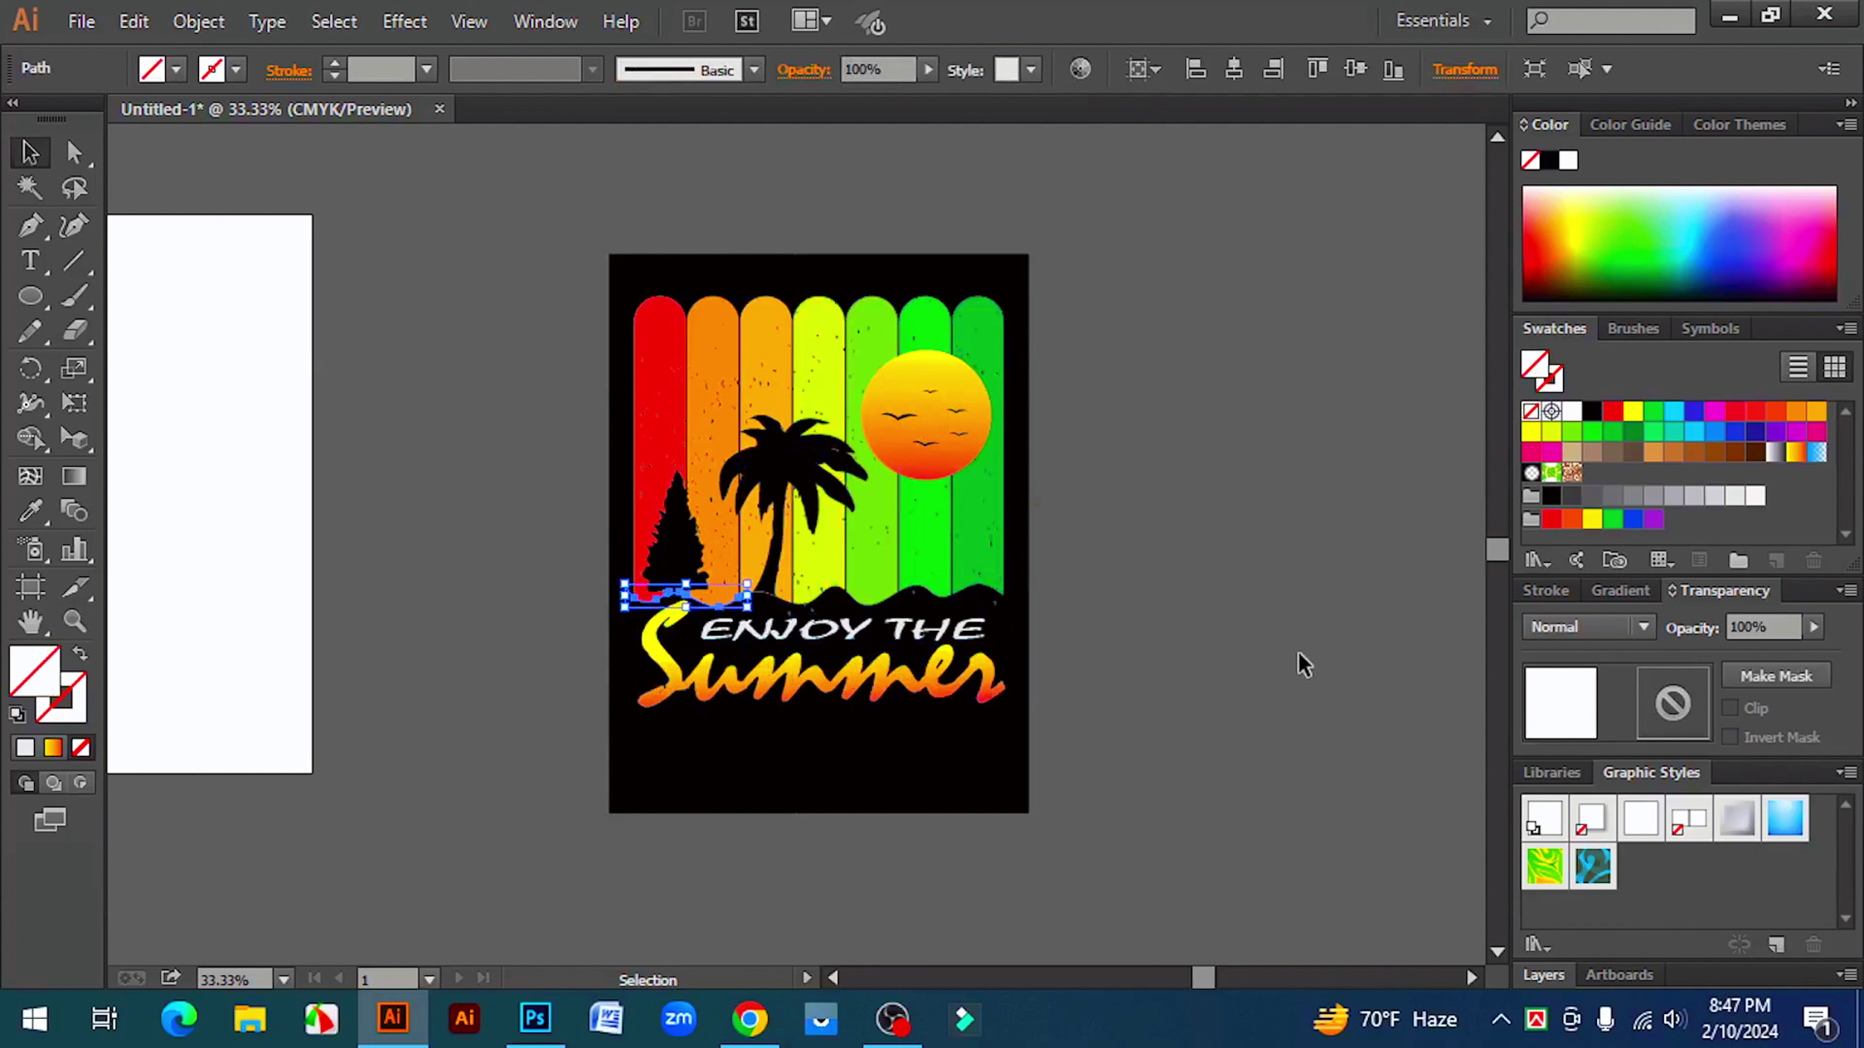
- Bring the artwork without its black background into the Photoshop smart object, scale it to about 43.6% and place it against the canvas's upper edge
mouse_move(611, 329)
left_mouse_down()
mouse_move(1011, 803)
mouse_move(1114, 799)
left_mouse_up()
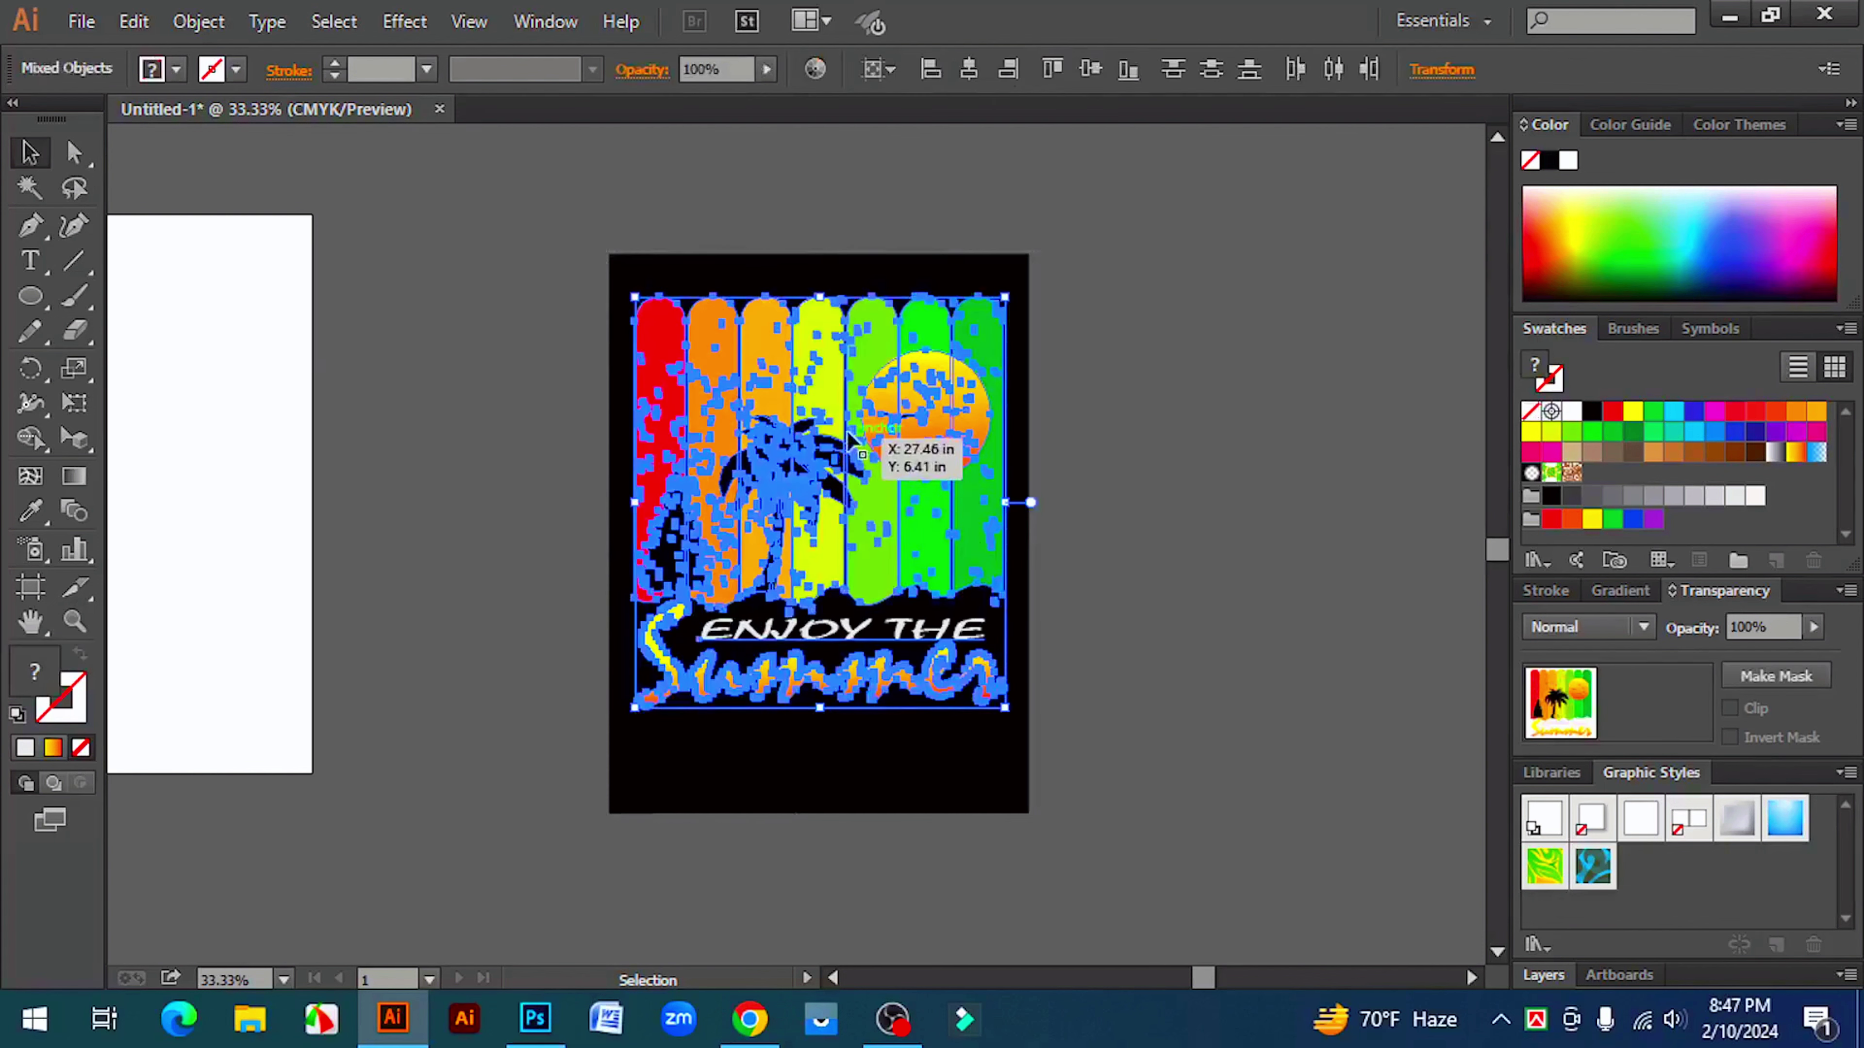
left_click_drag(852, 415, 787, 507)
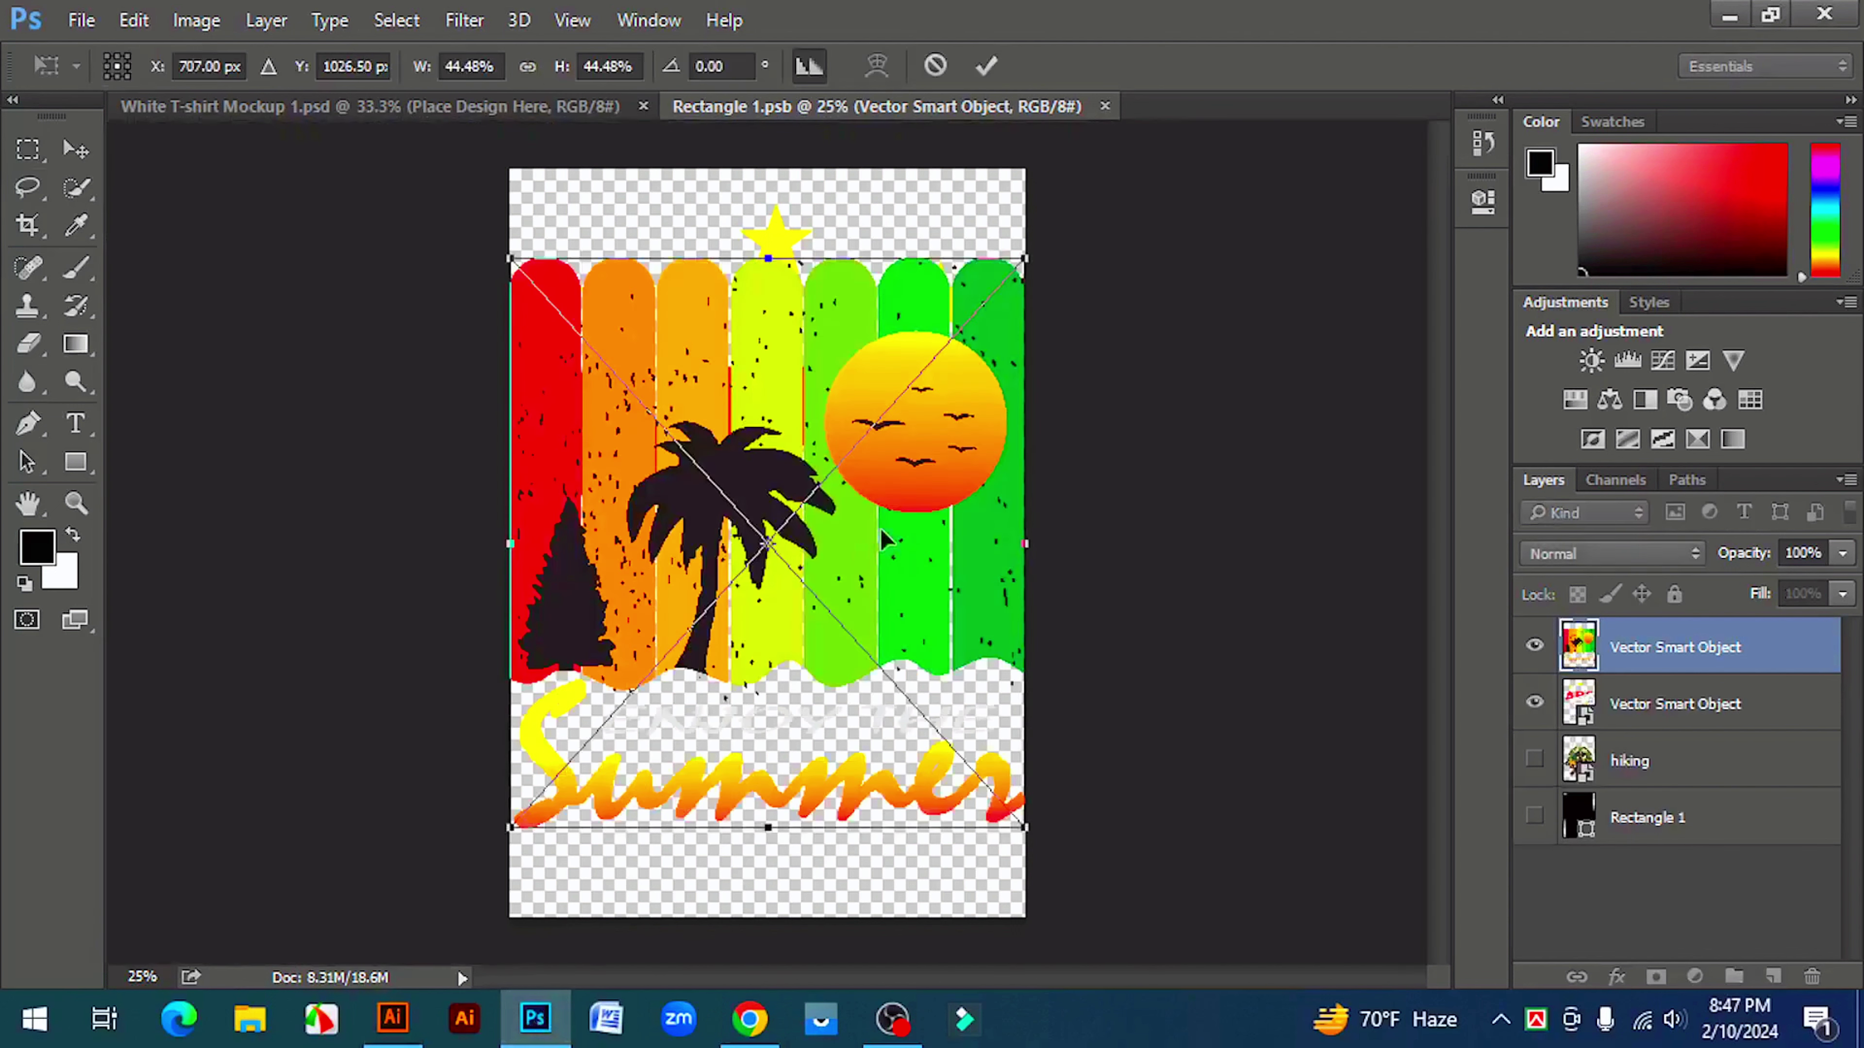
left_click_drag(1024, 832, 997, 795)
left_click_drag(825, 424, 797, 388)
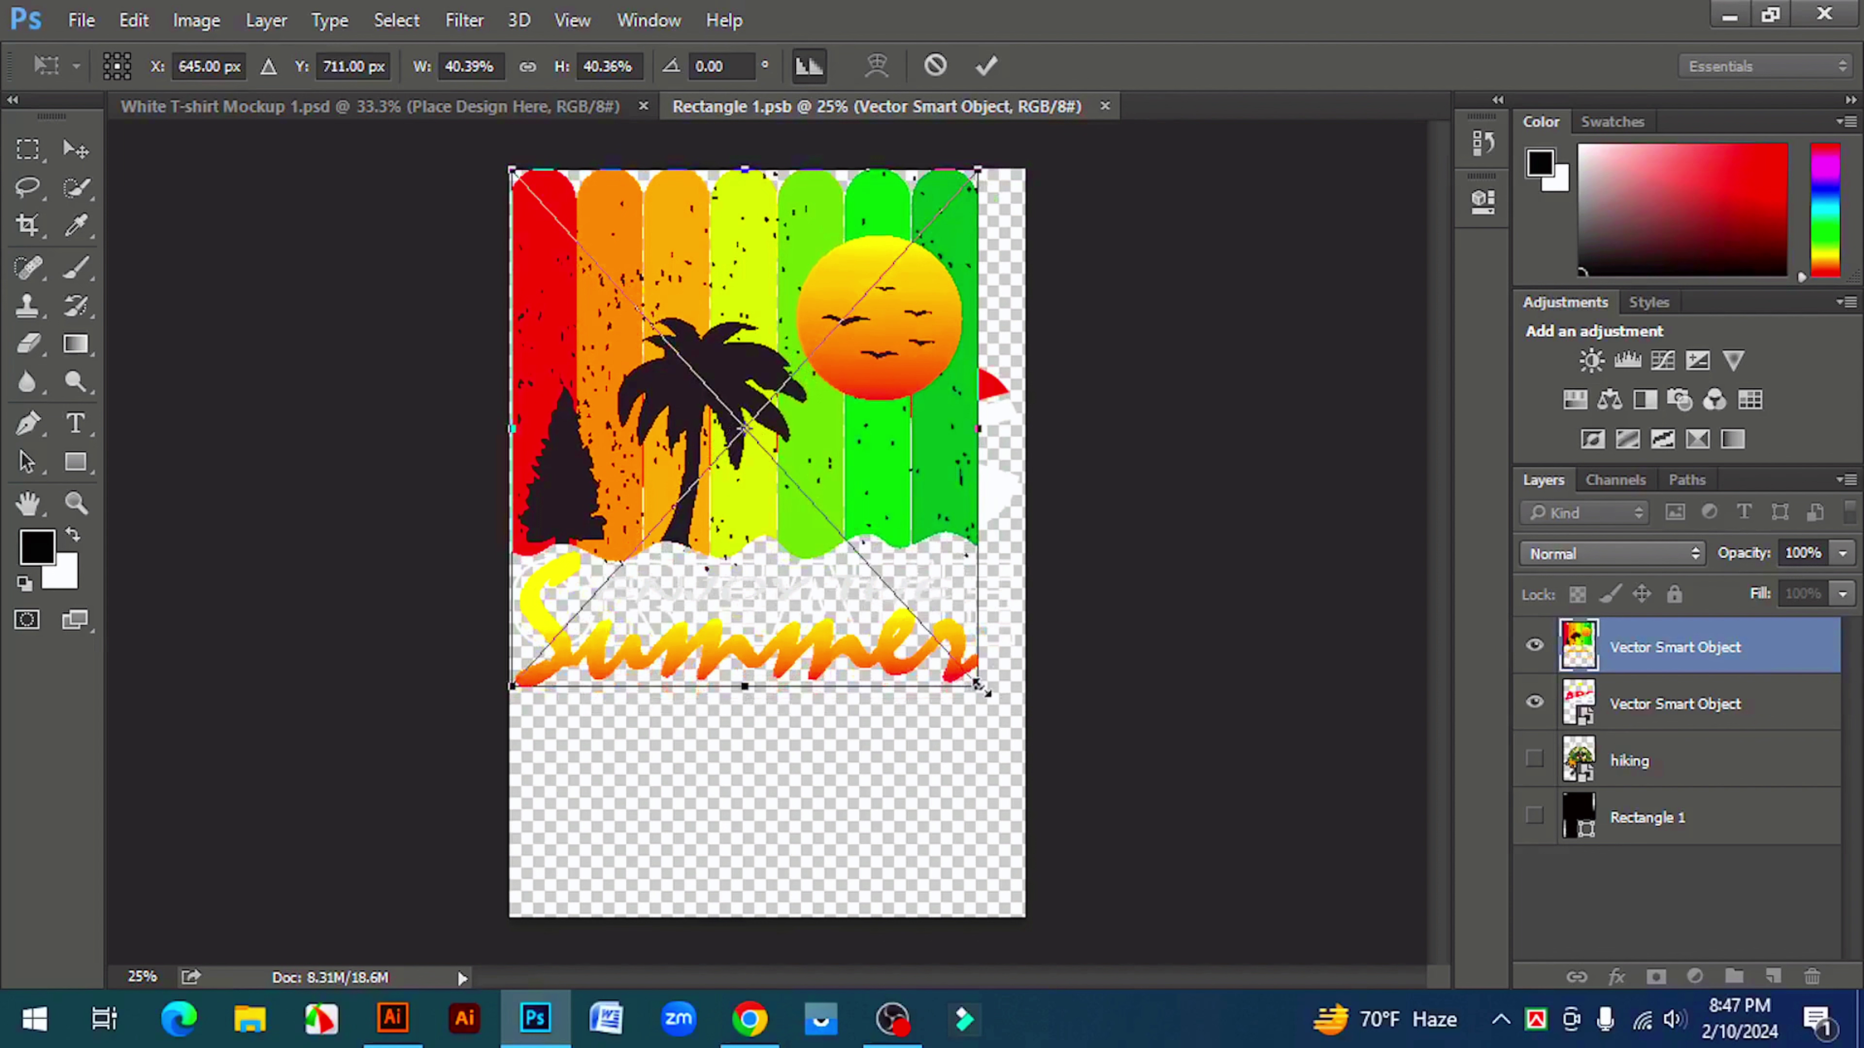
left_click_drag(977, 686, 1010, 737)
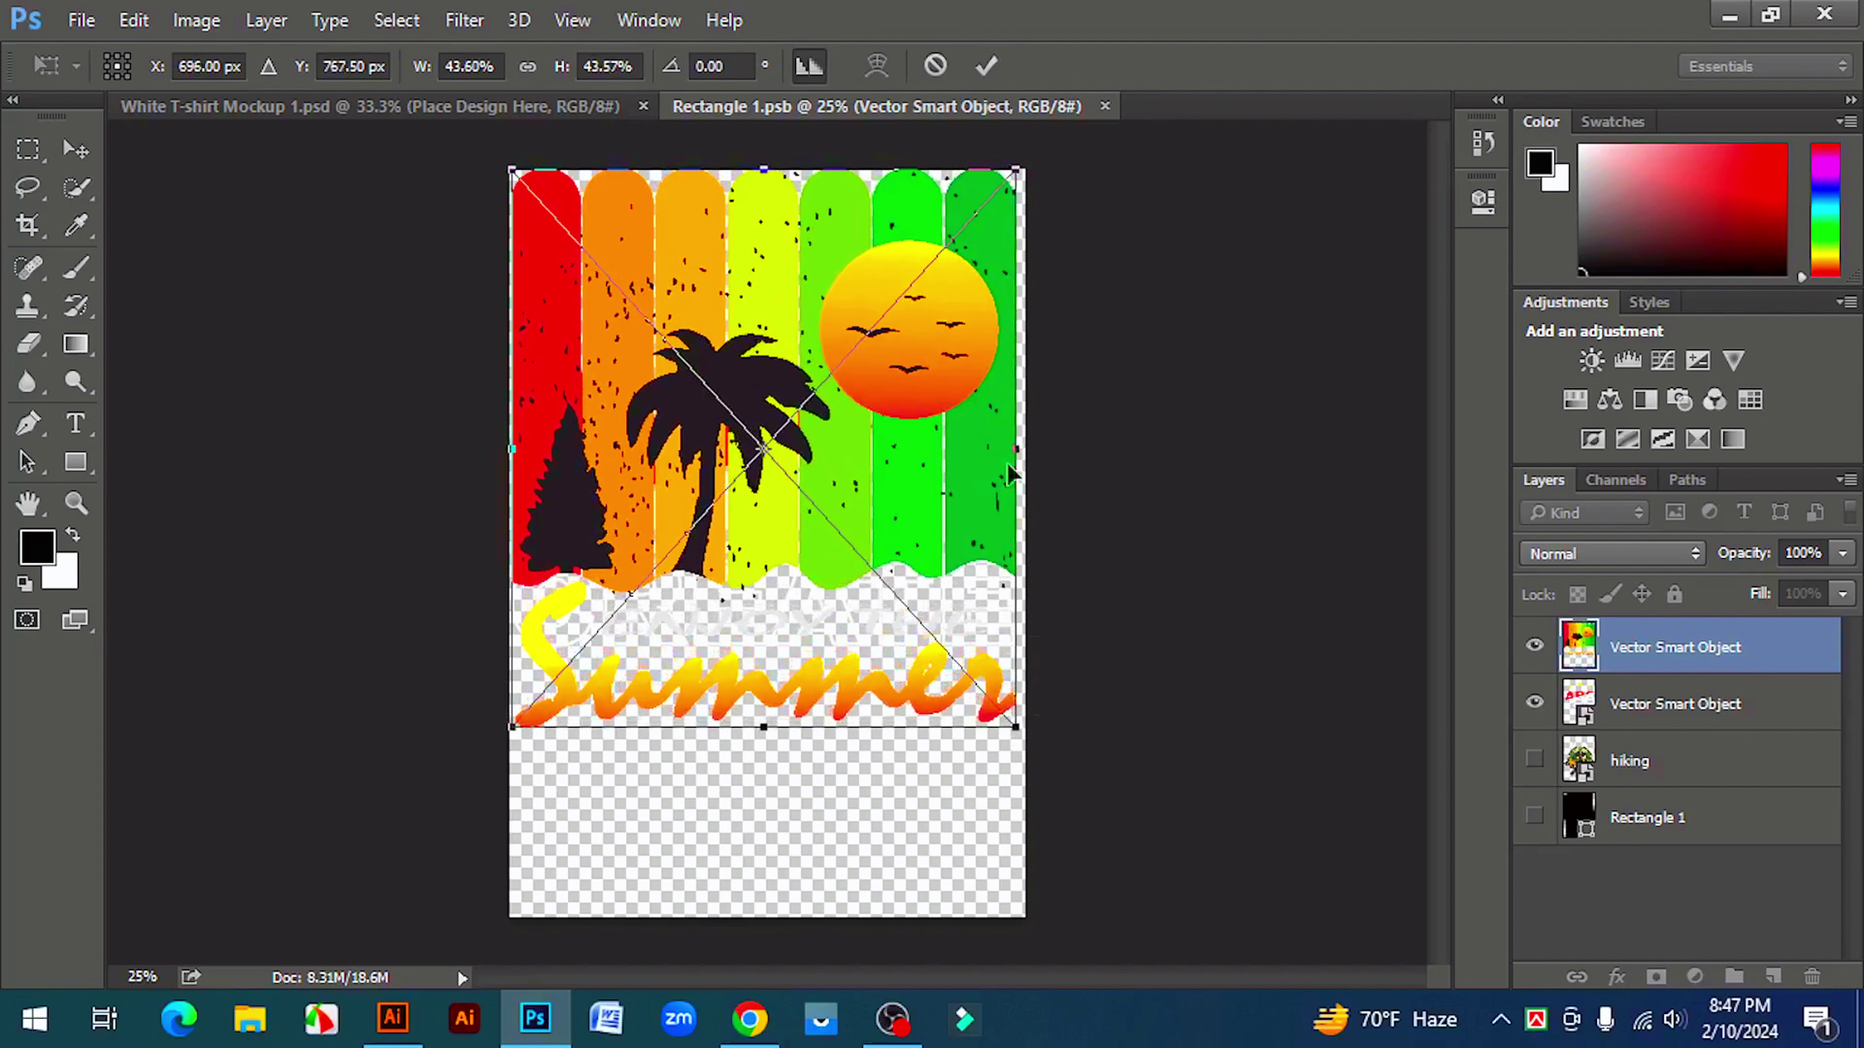
left_click(986, 66)
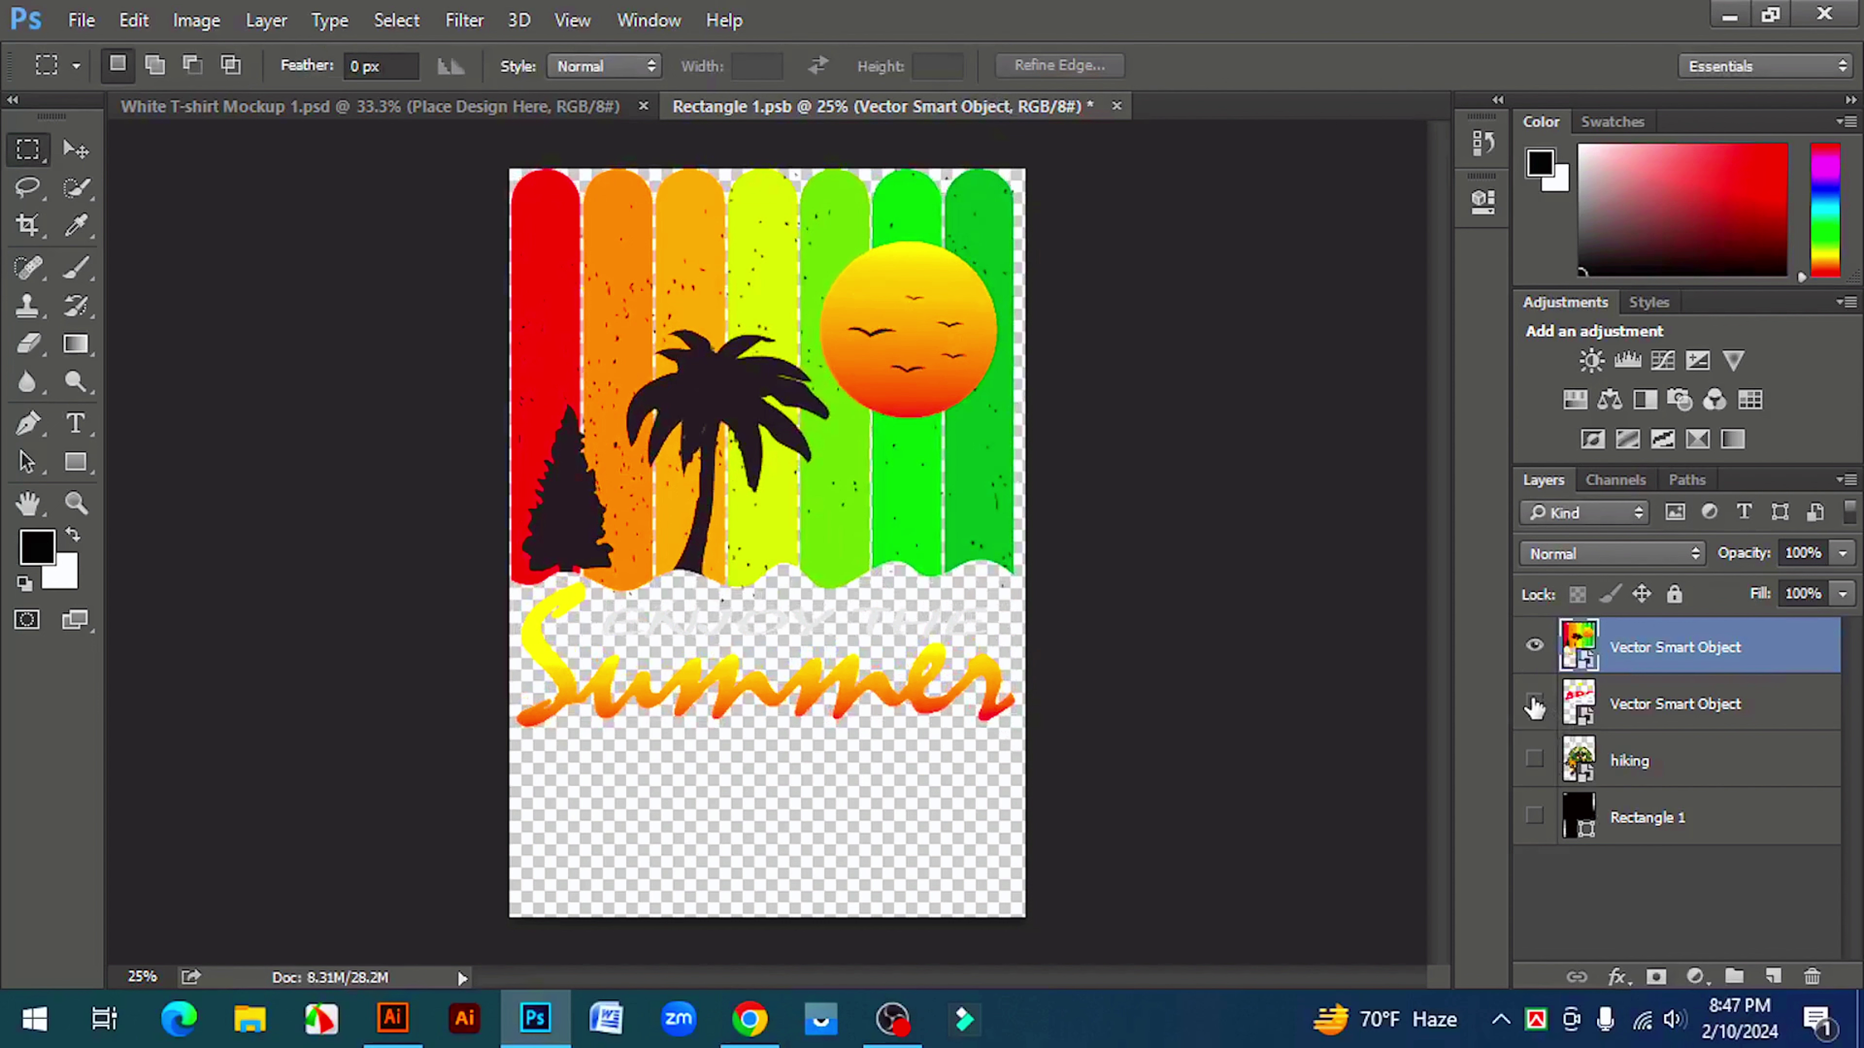
- Hide the old ABC design layer, save the smart object and return to the T-shirt mockup
key("ctrl+s")
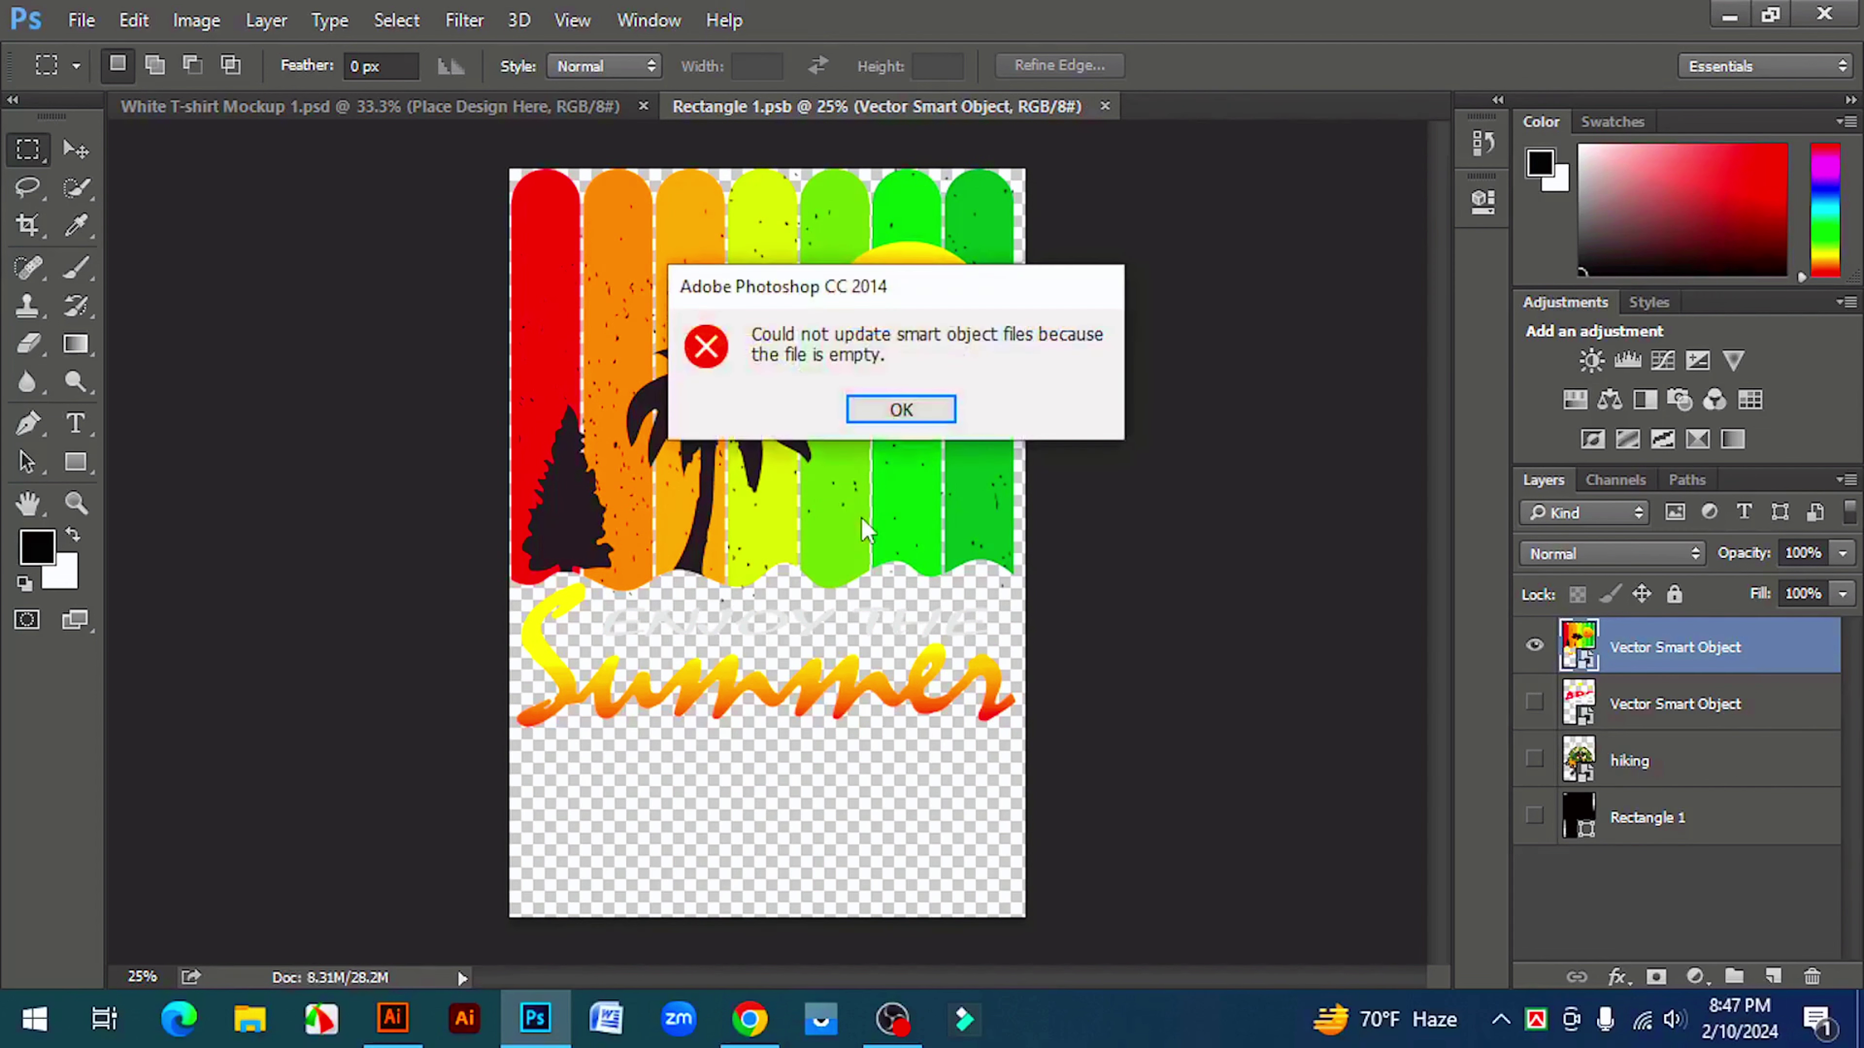
left_click(899, 407)
left_click(402, 108)
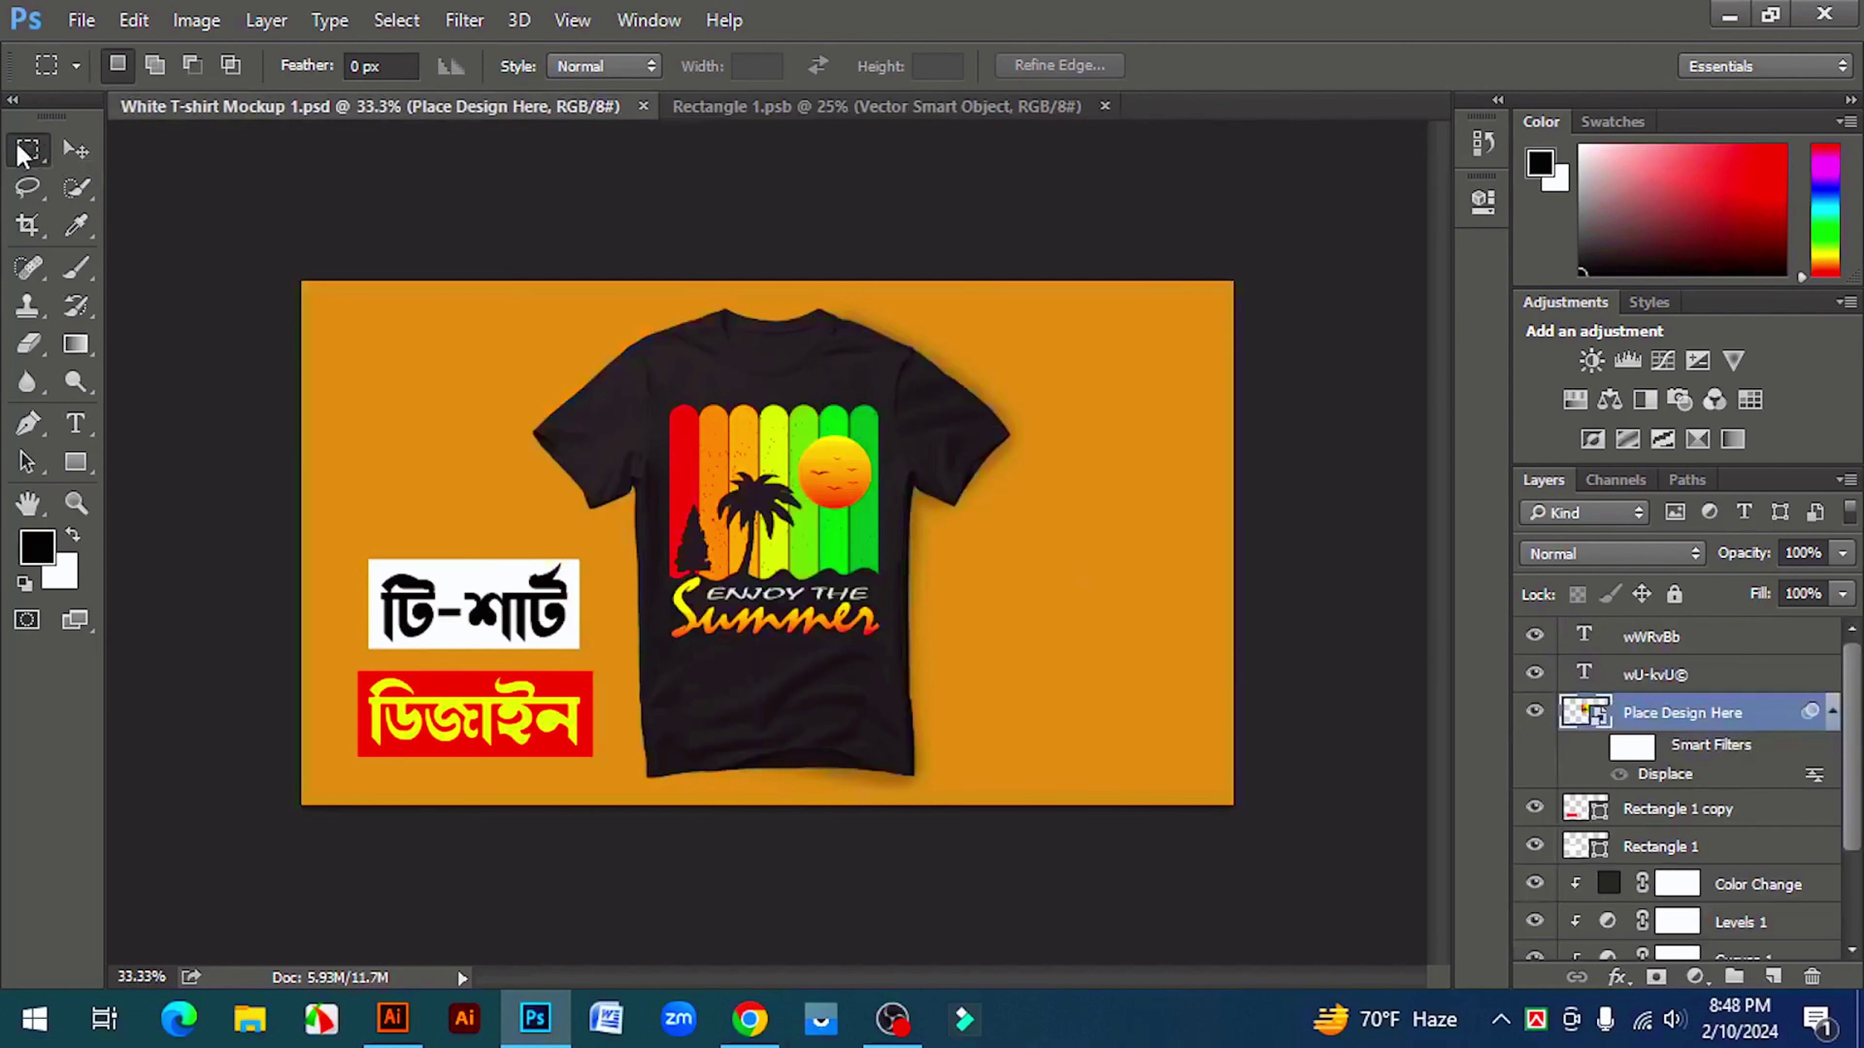
- Examine the Summer design on the black T-shirt mockup at 50% magnification
key("ctrl+plus")
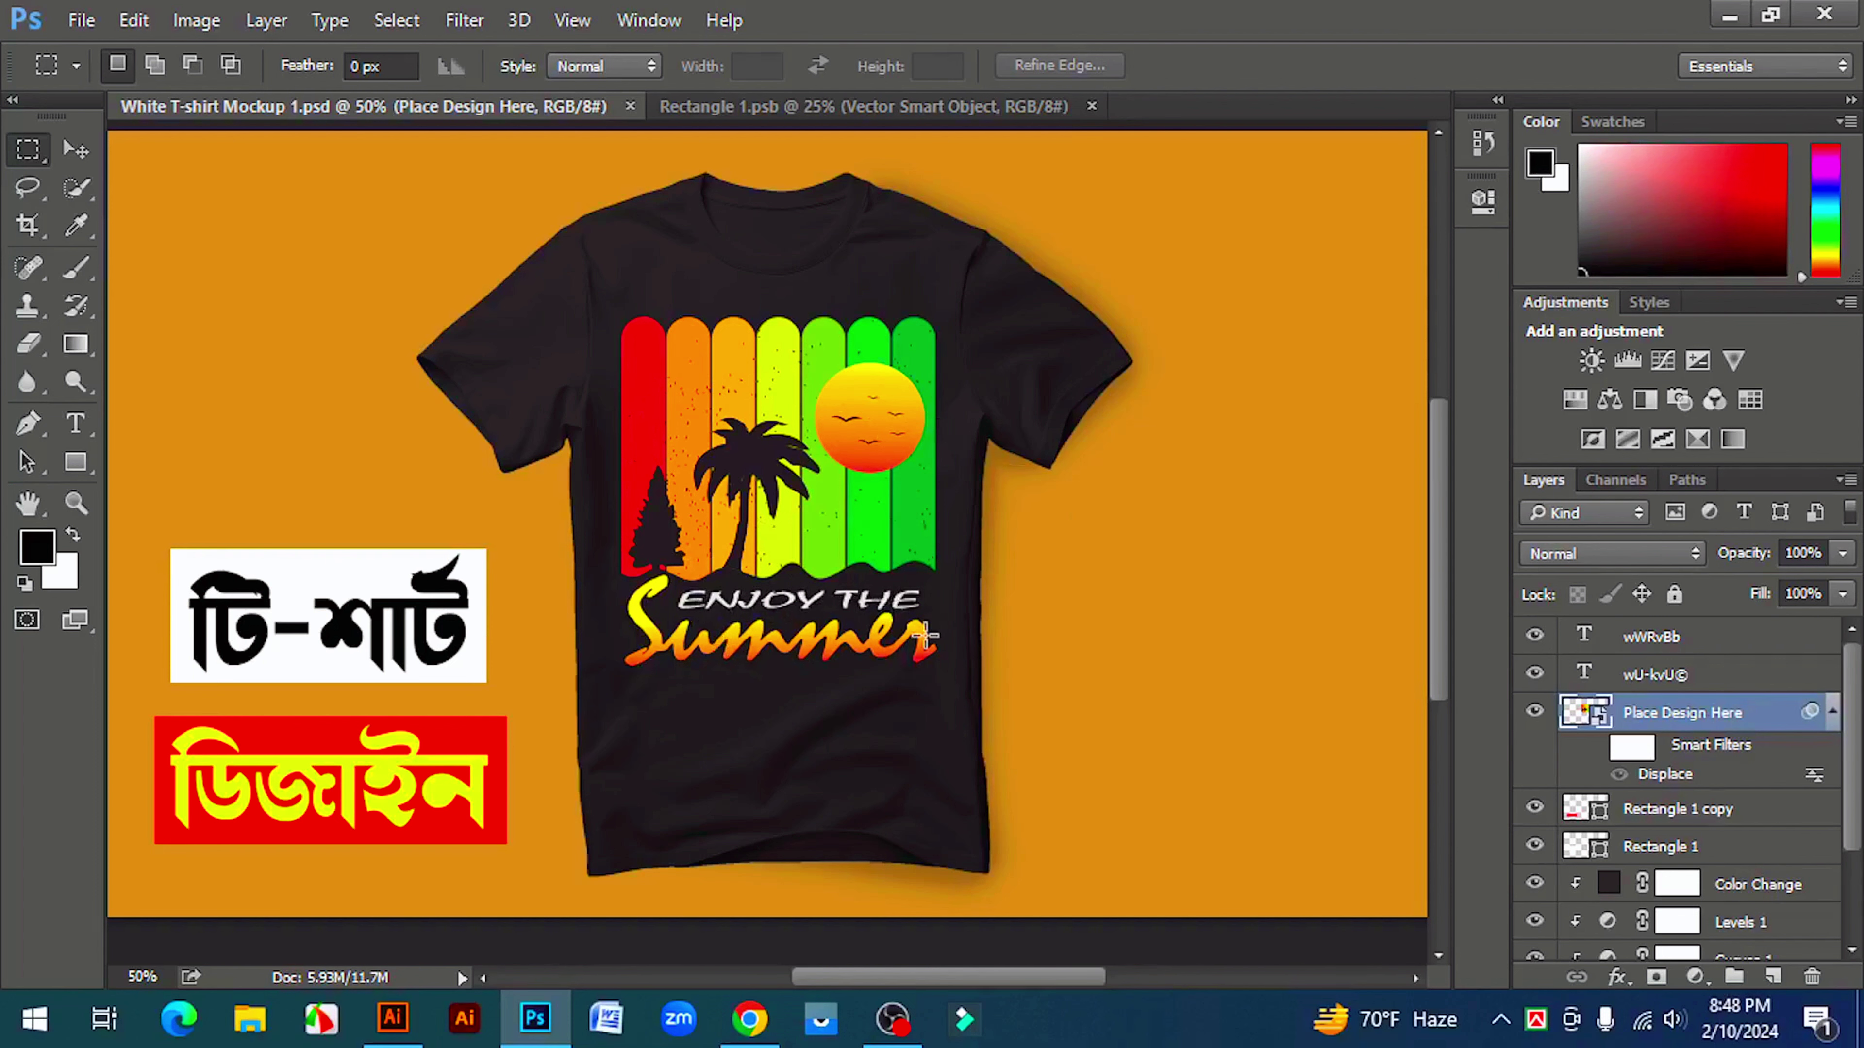
scroll(1223, 757, "up", 1)
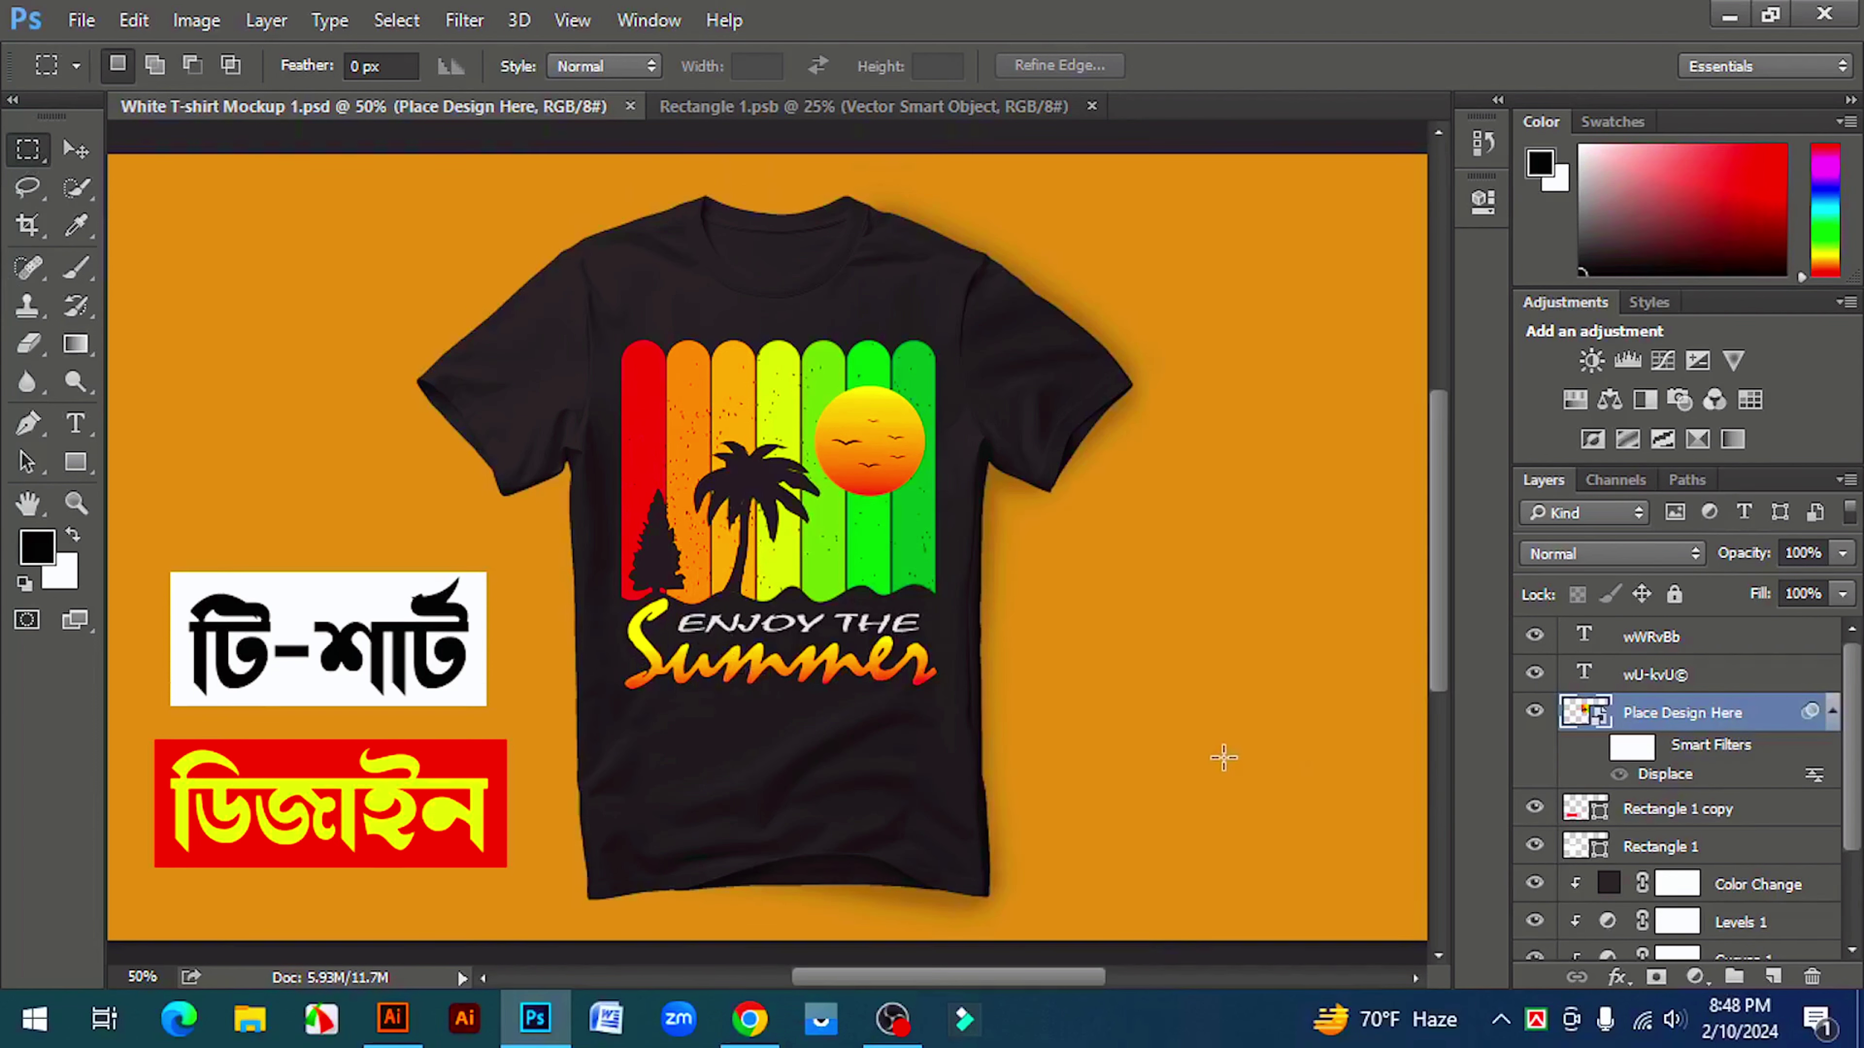
scroll(1072, 703, "down", 1)
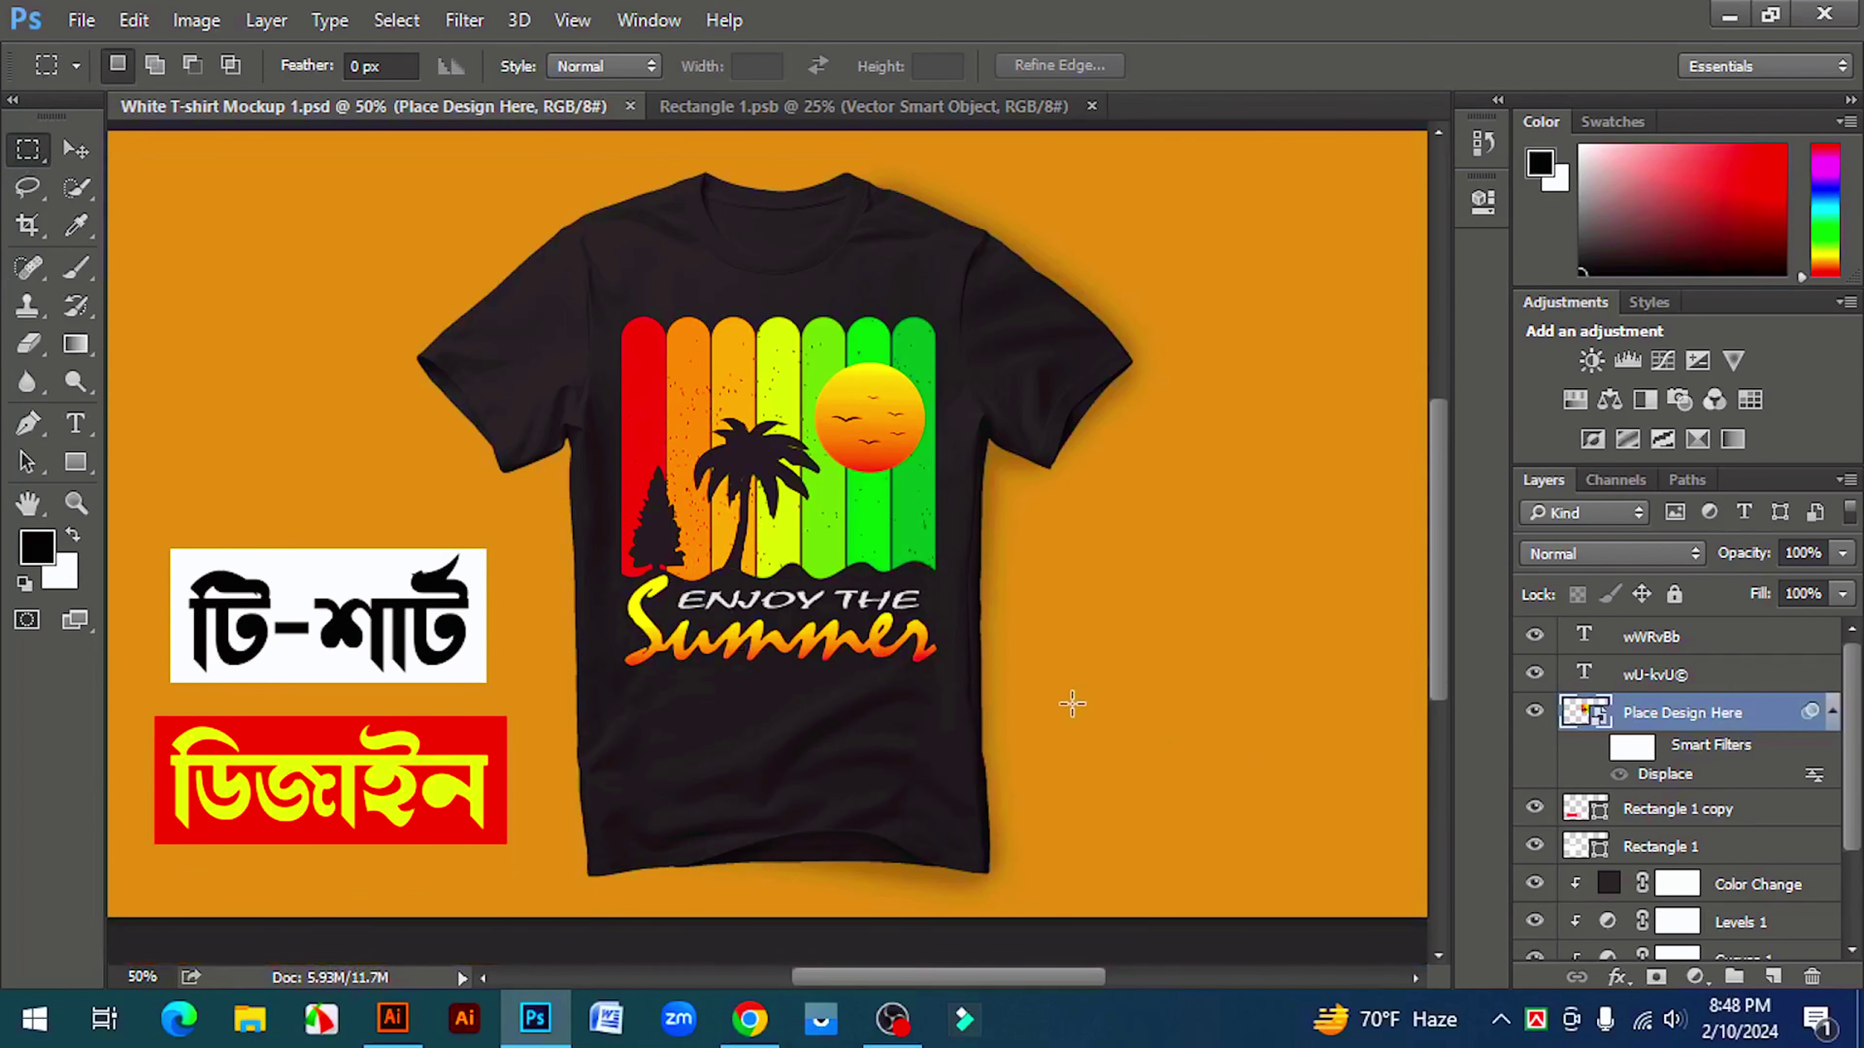
scroll(1072, 704, "down", 1)
scroll(799, 643, "up", 2)
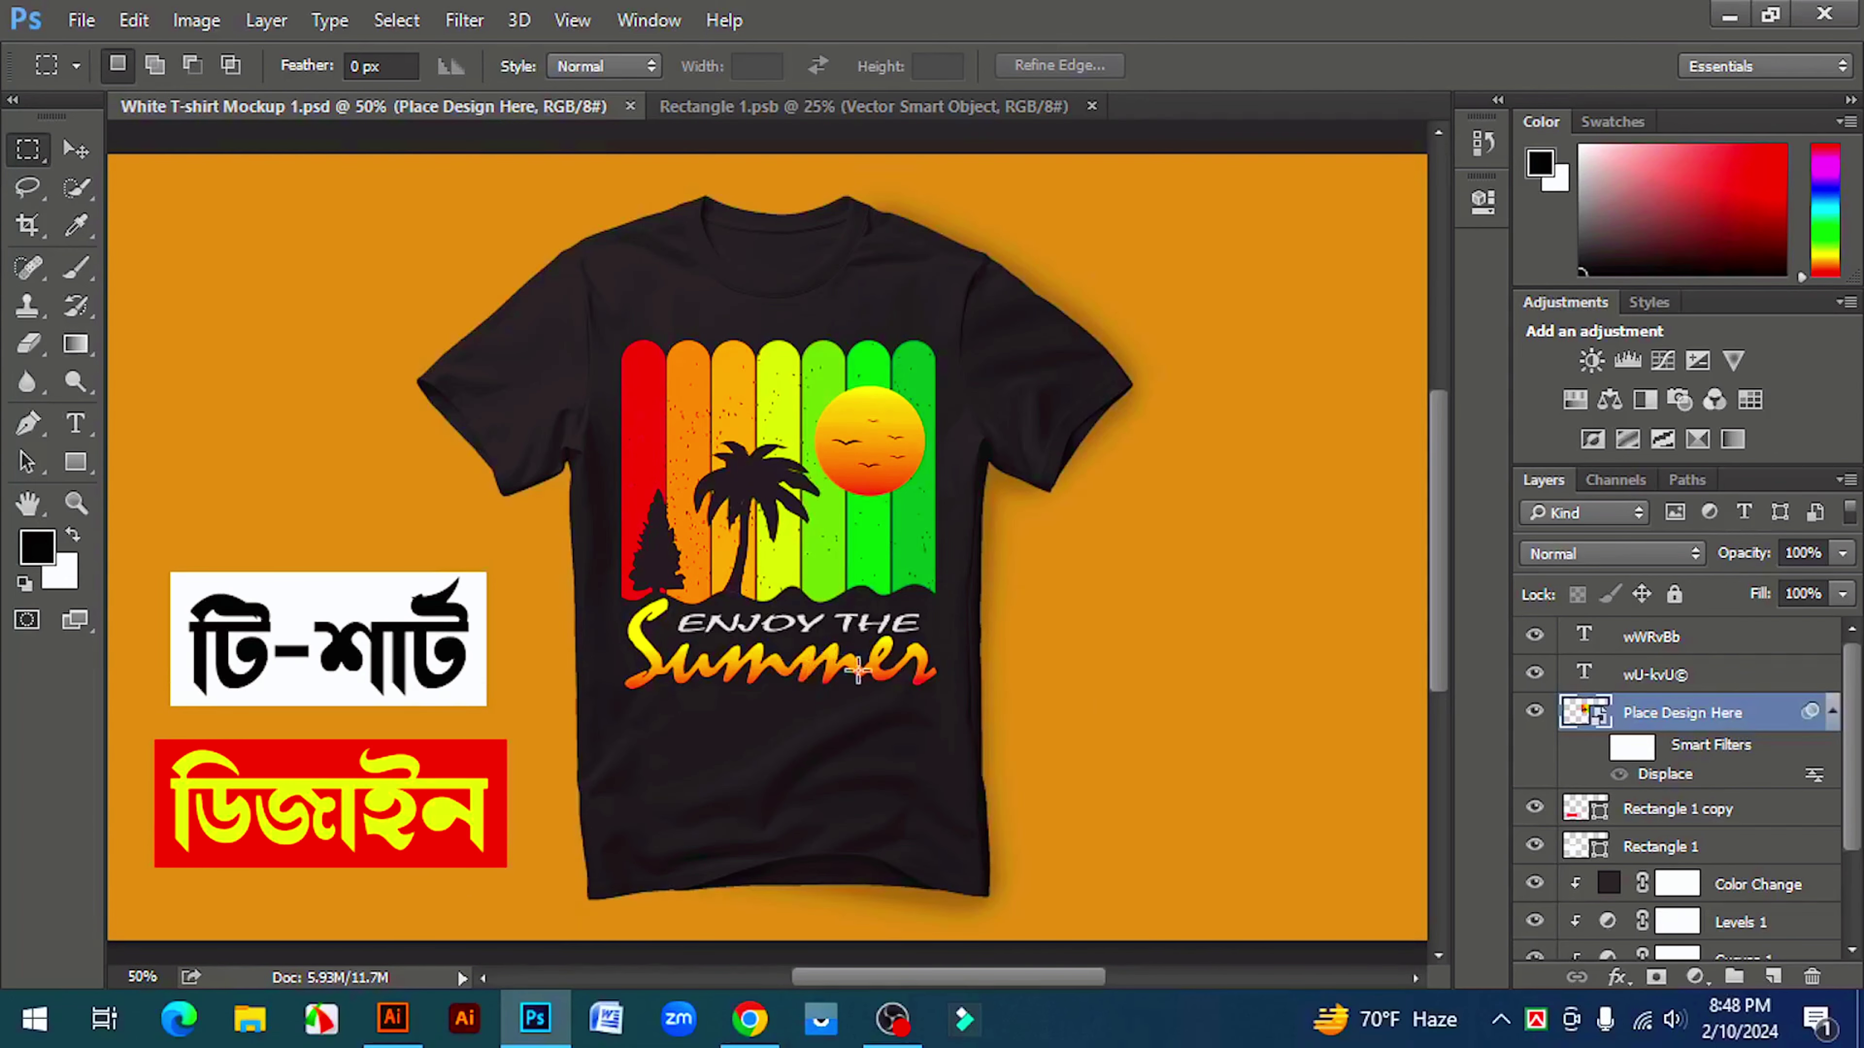